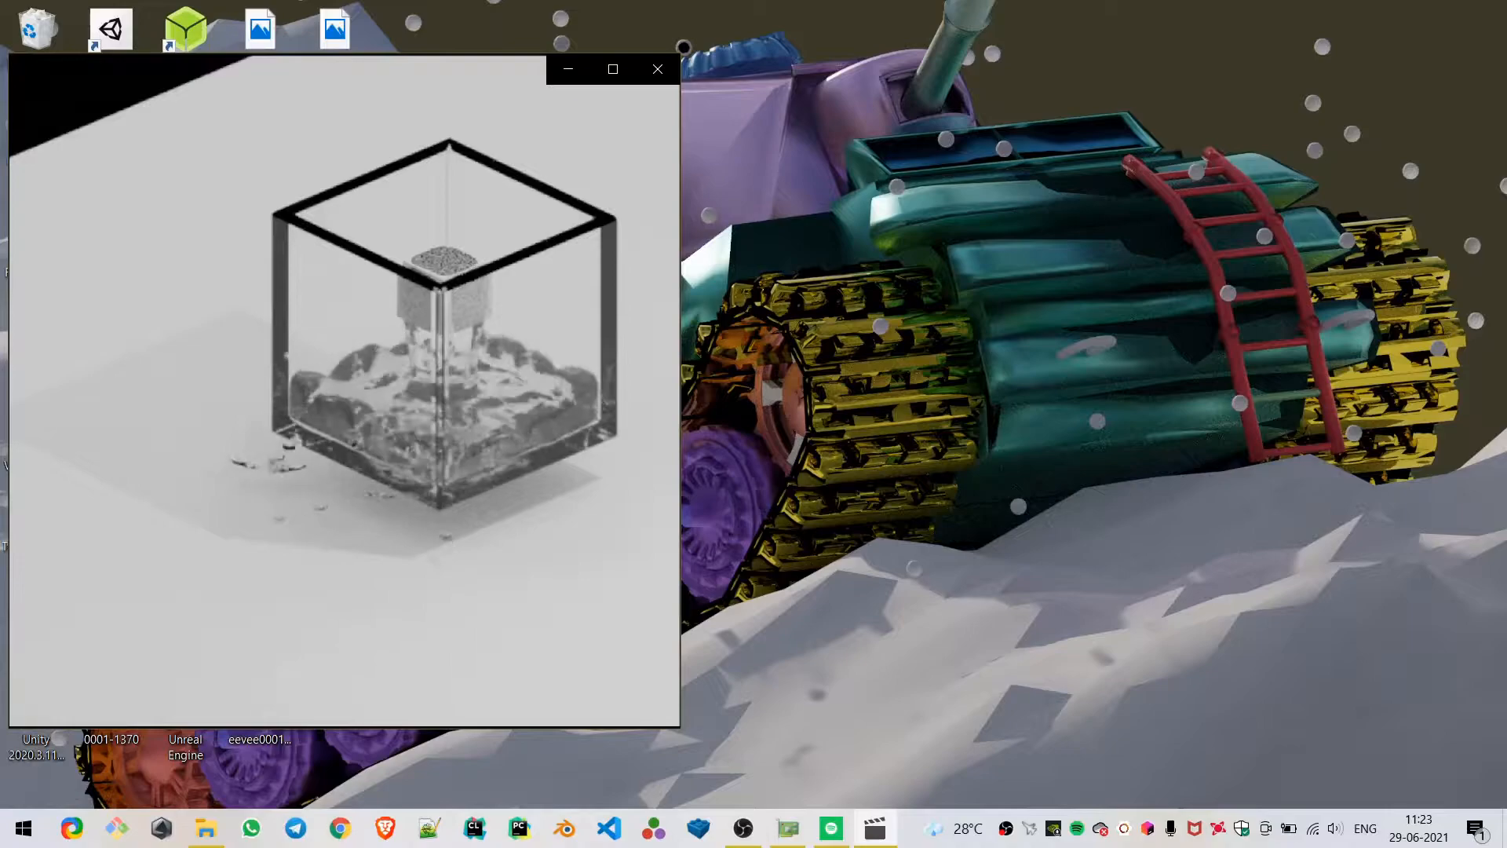
- Switch to Blender, dismiss the splash screen and delete the camera, icosphere and light from the scene
mouse_move(424, 502)
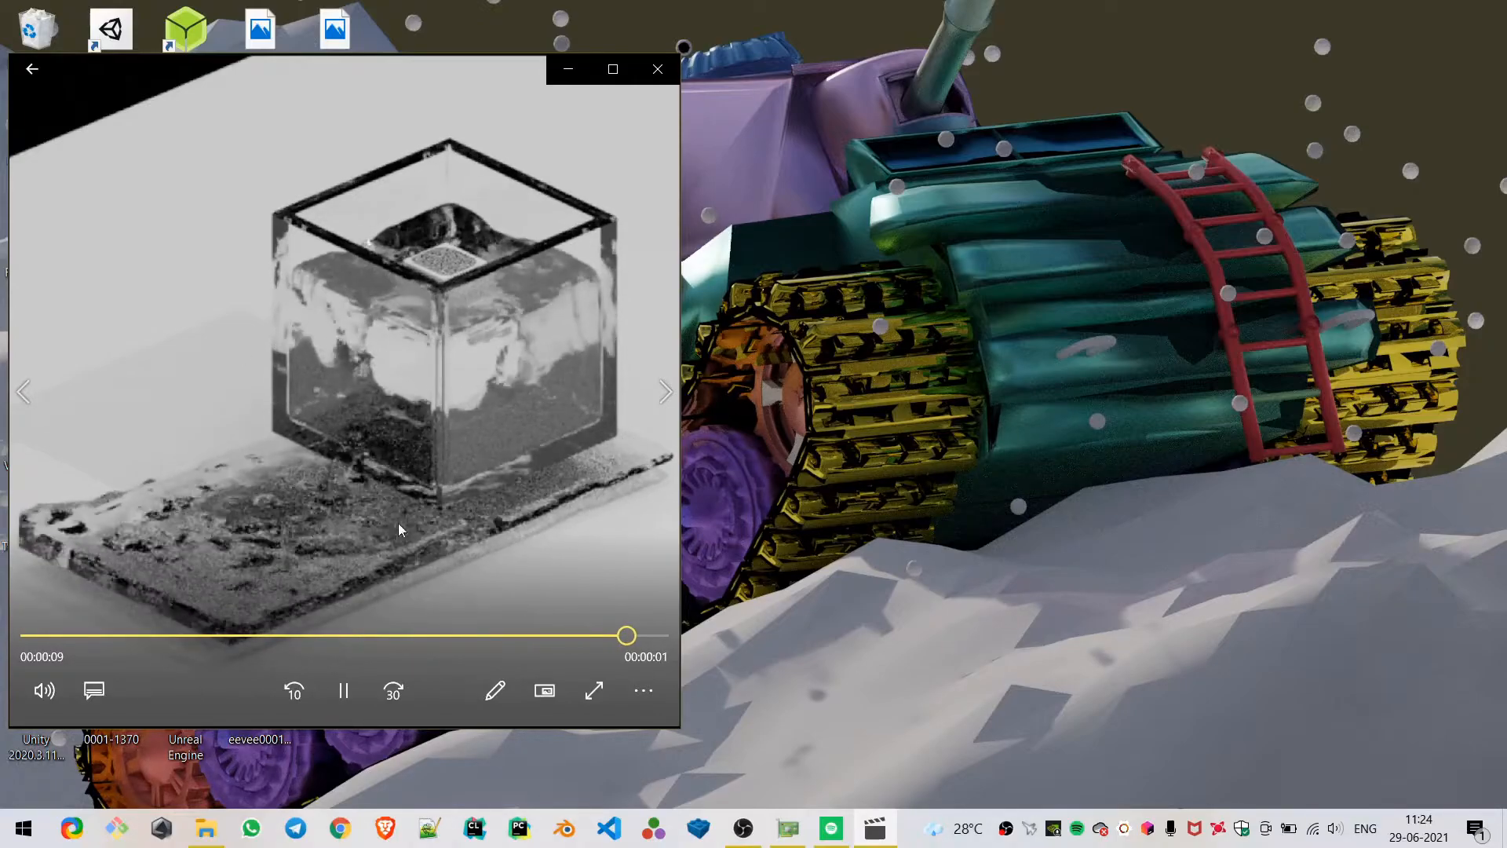
left_click(563, 828)
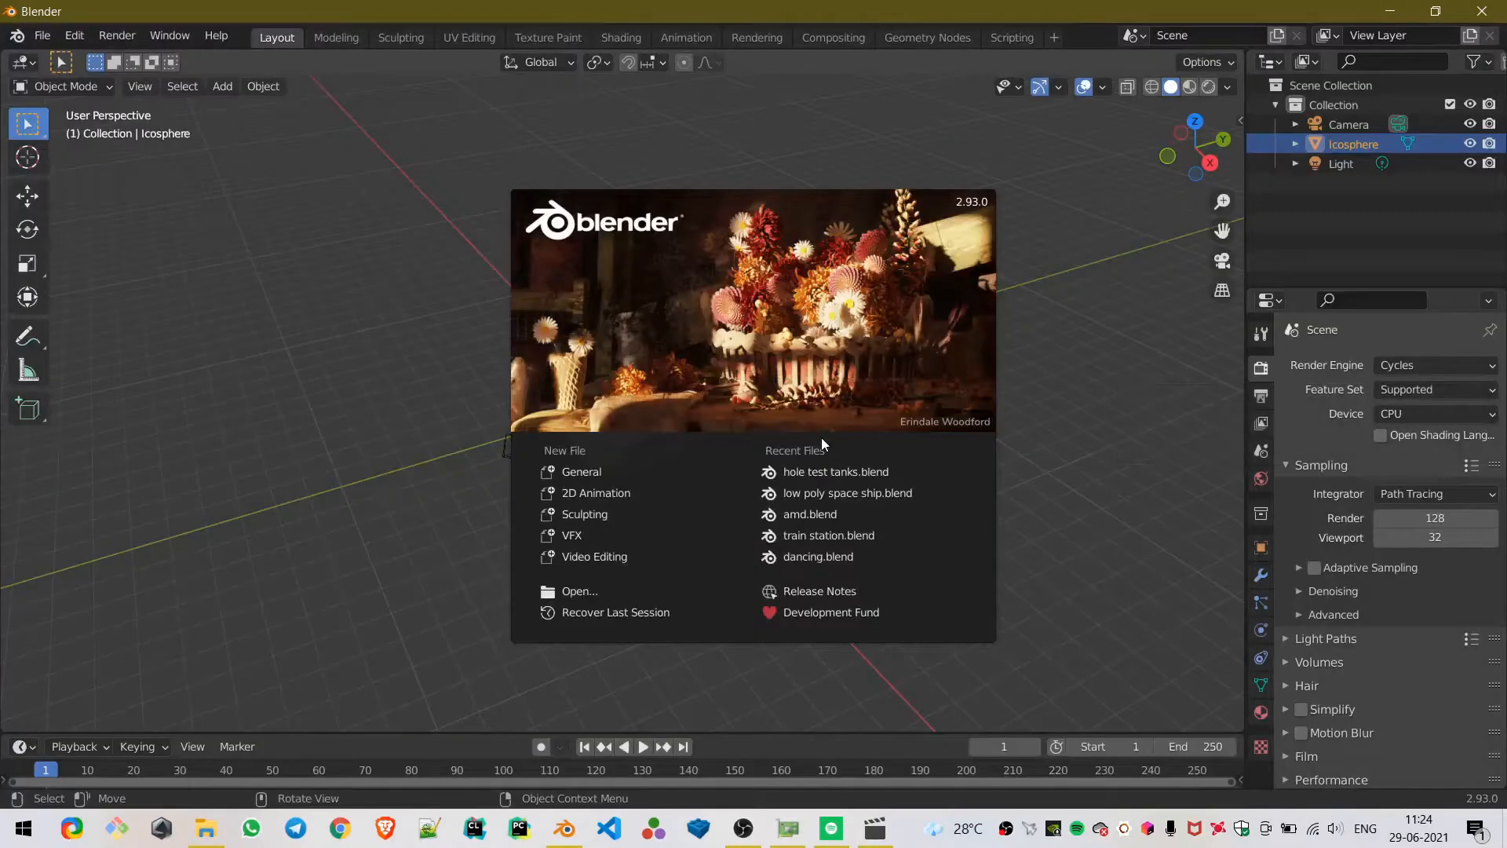
left_click(318, 271)
left_click_drag(374, 187, 904, 591)
key("x")
left_click(661, 459)
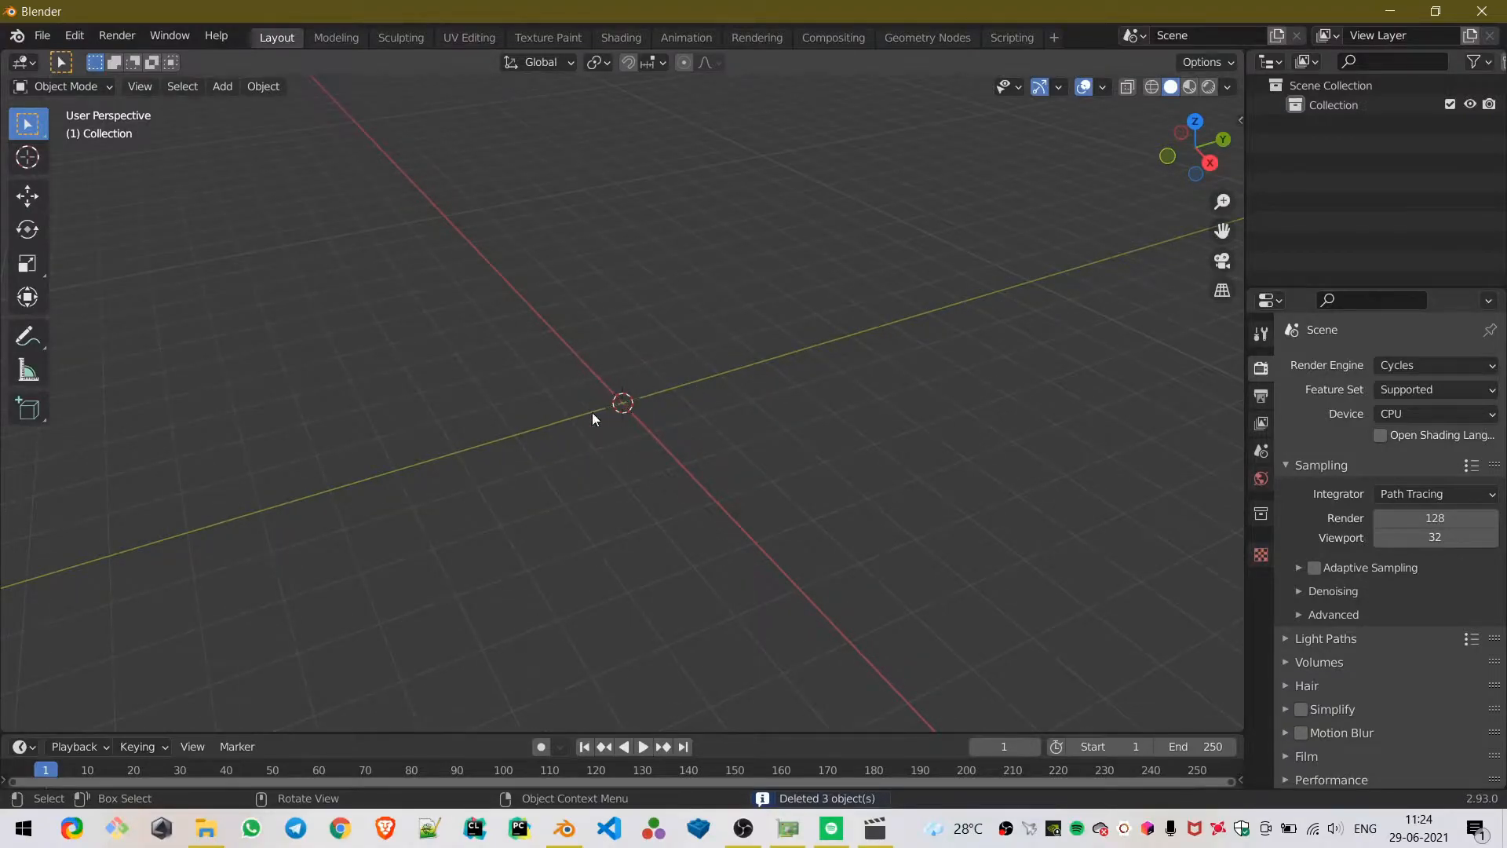
- Snap the 3D cursor to the world origin and add a cube mesh there
key("shift+s")
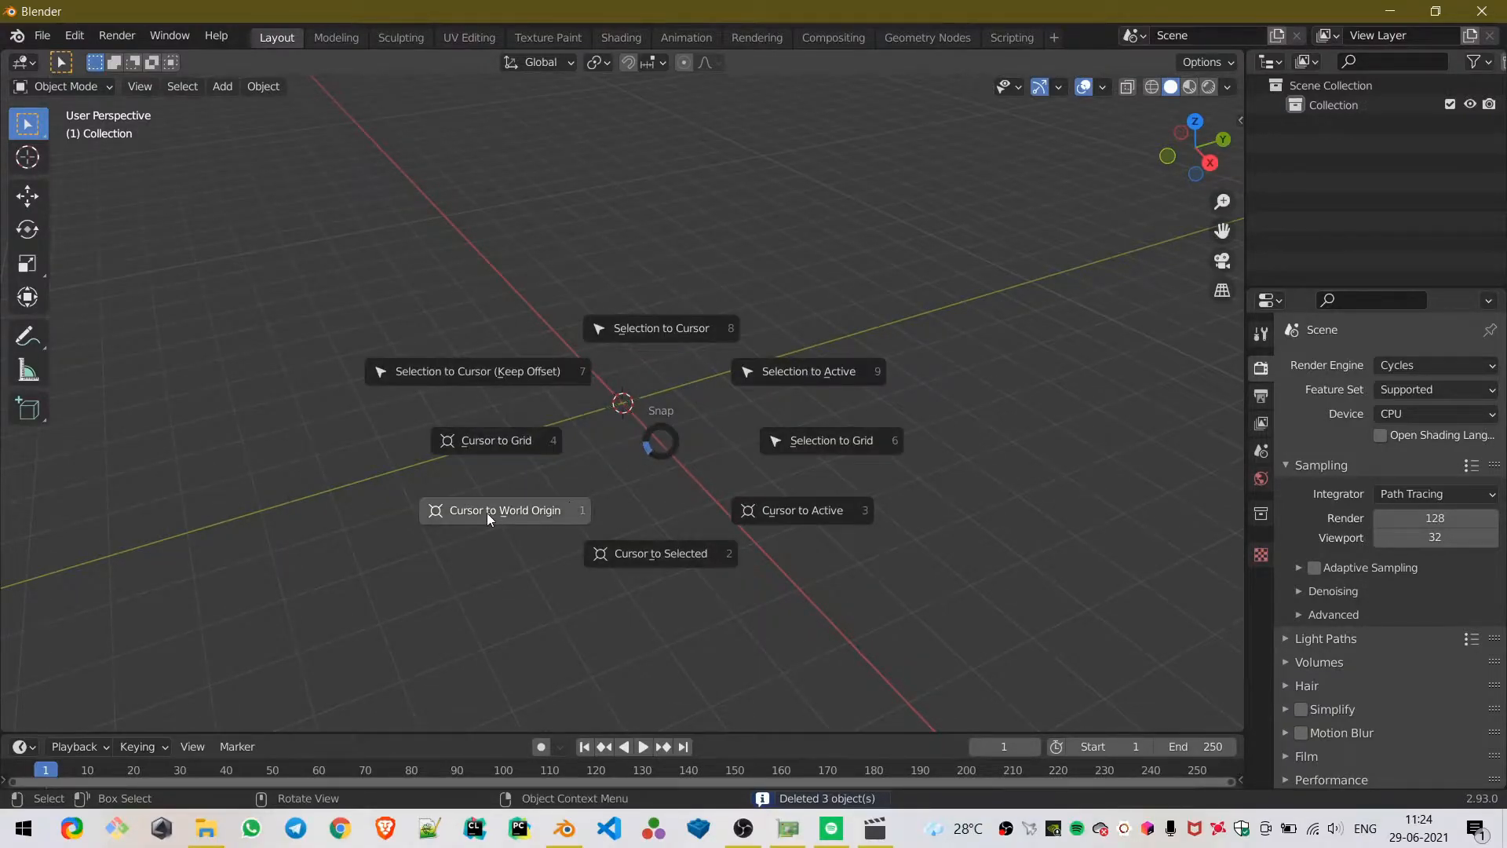
left_click(486, 512)
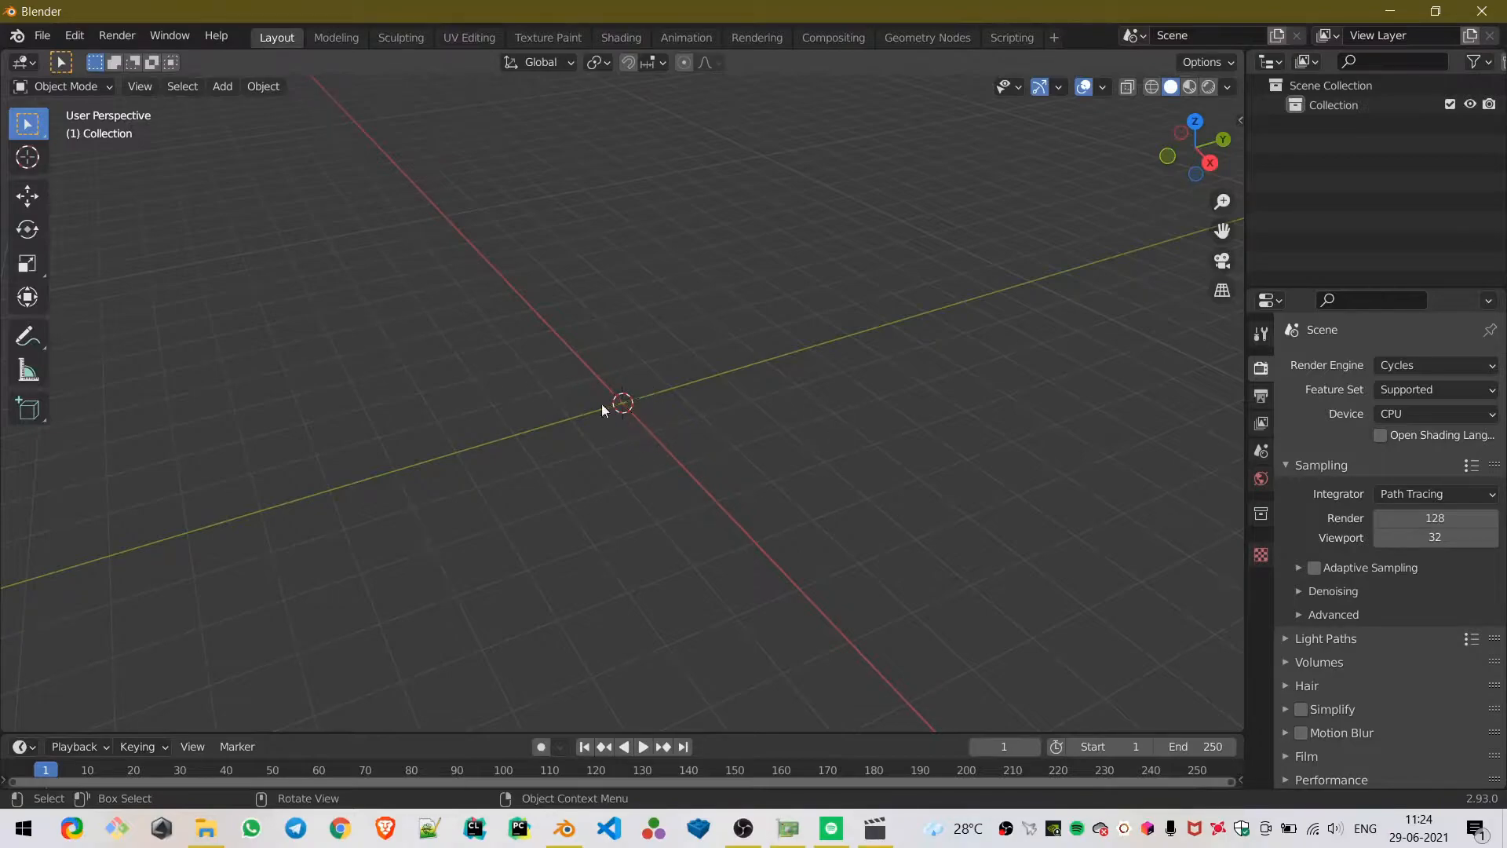
key("shift+a")
mouse_move(728, 413)
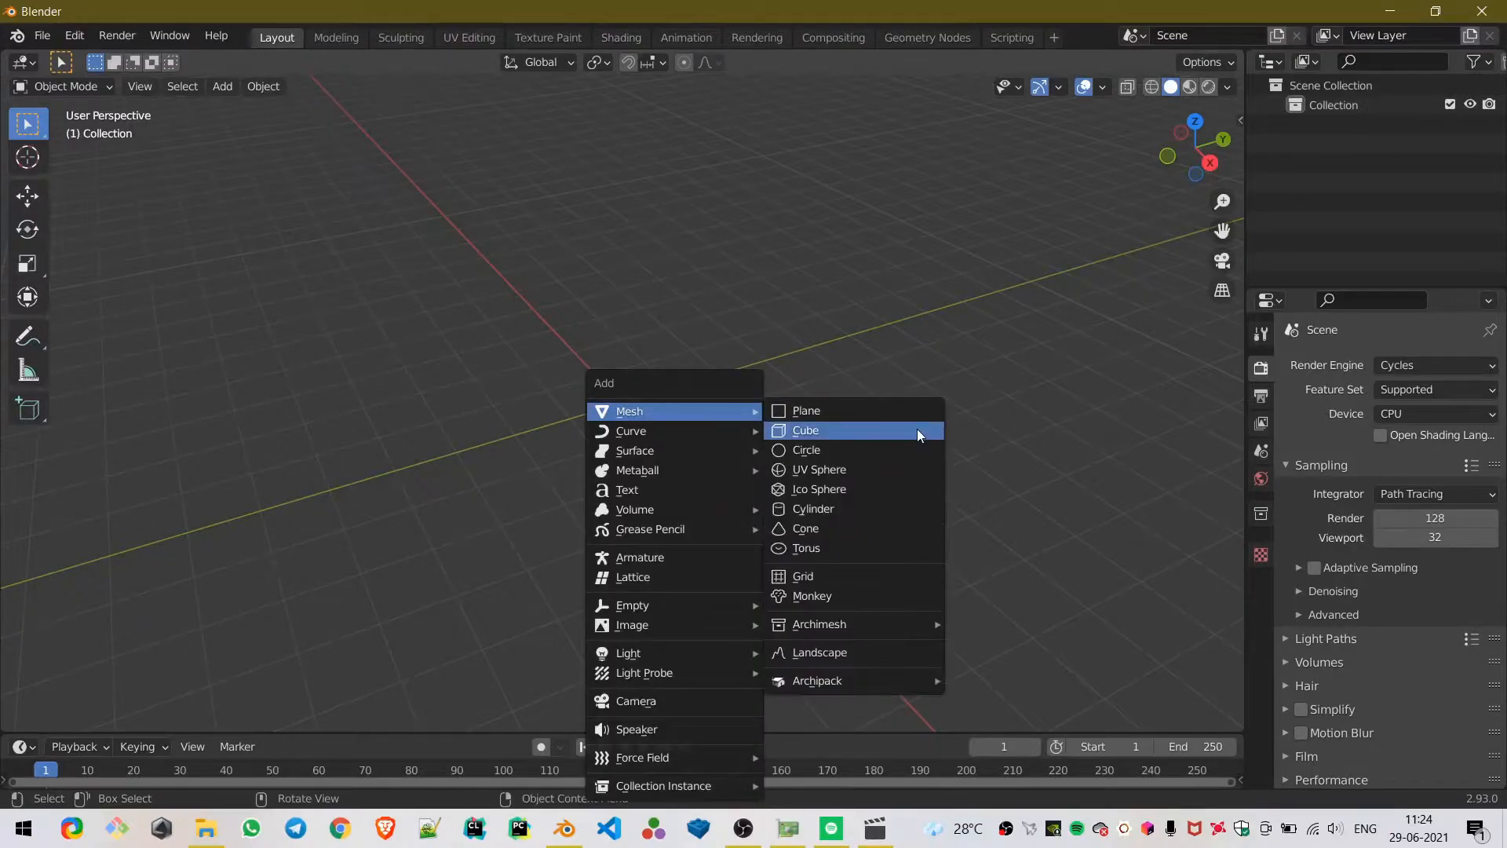
left_click(917, 430)
- Extrude the cube's top face in place and scale it inward to leave a rim around the edge
scroll(423, 398, "down", 3)
middle_click_drag(423, 398, 507, 436)
key("Tab")
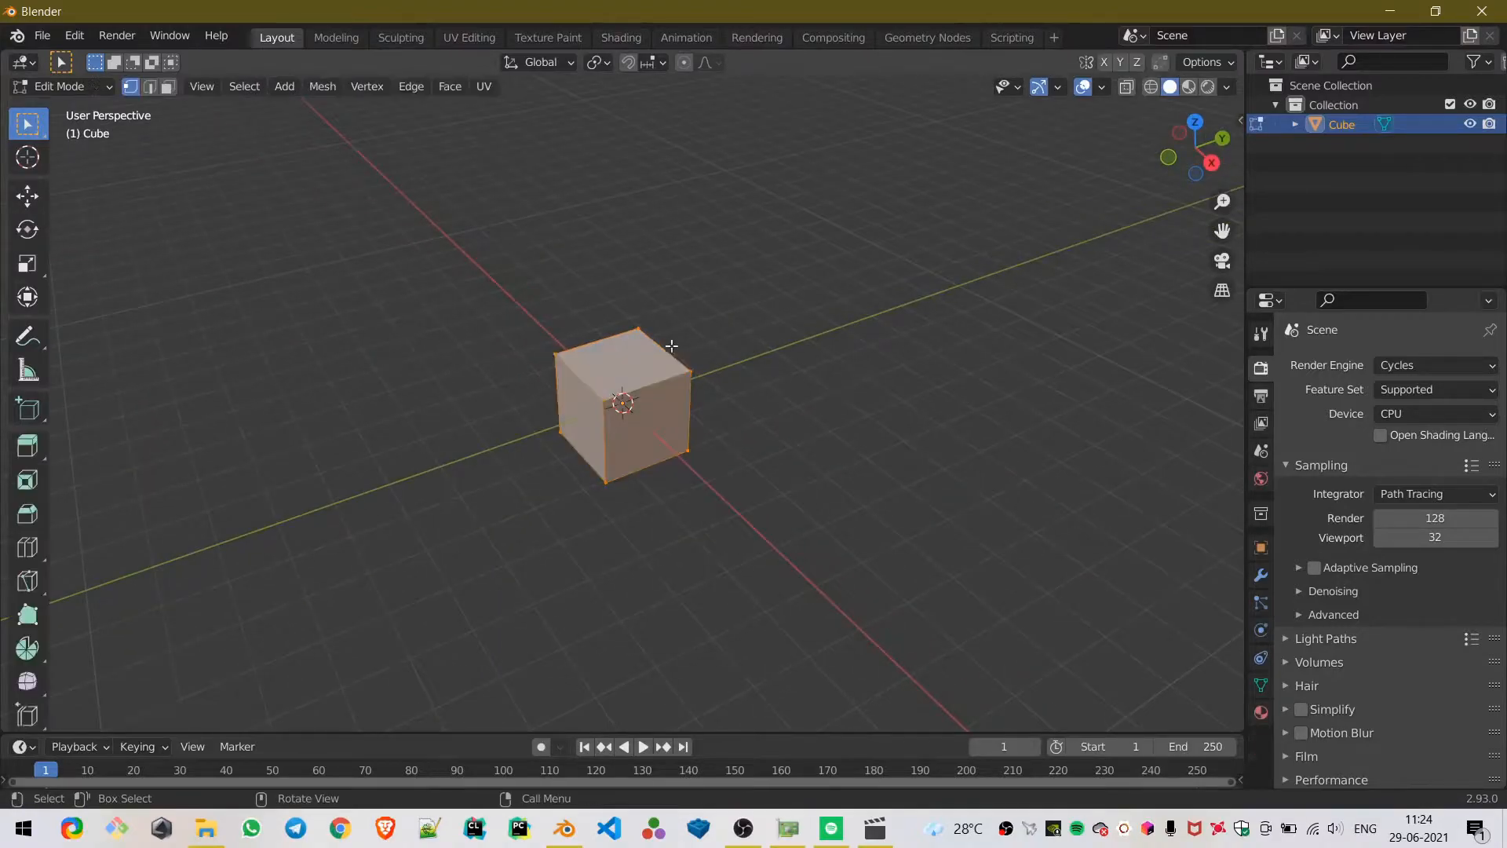
left_click(168, 88)
left_click(747, 417)
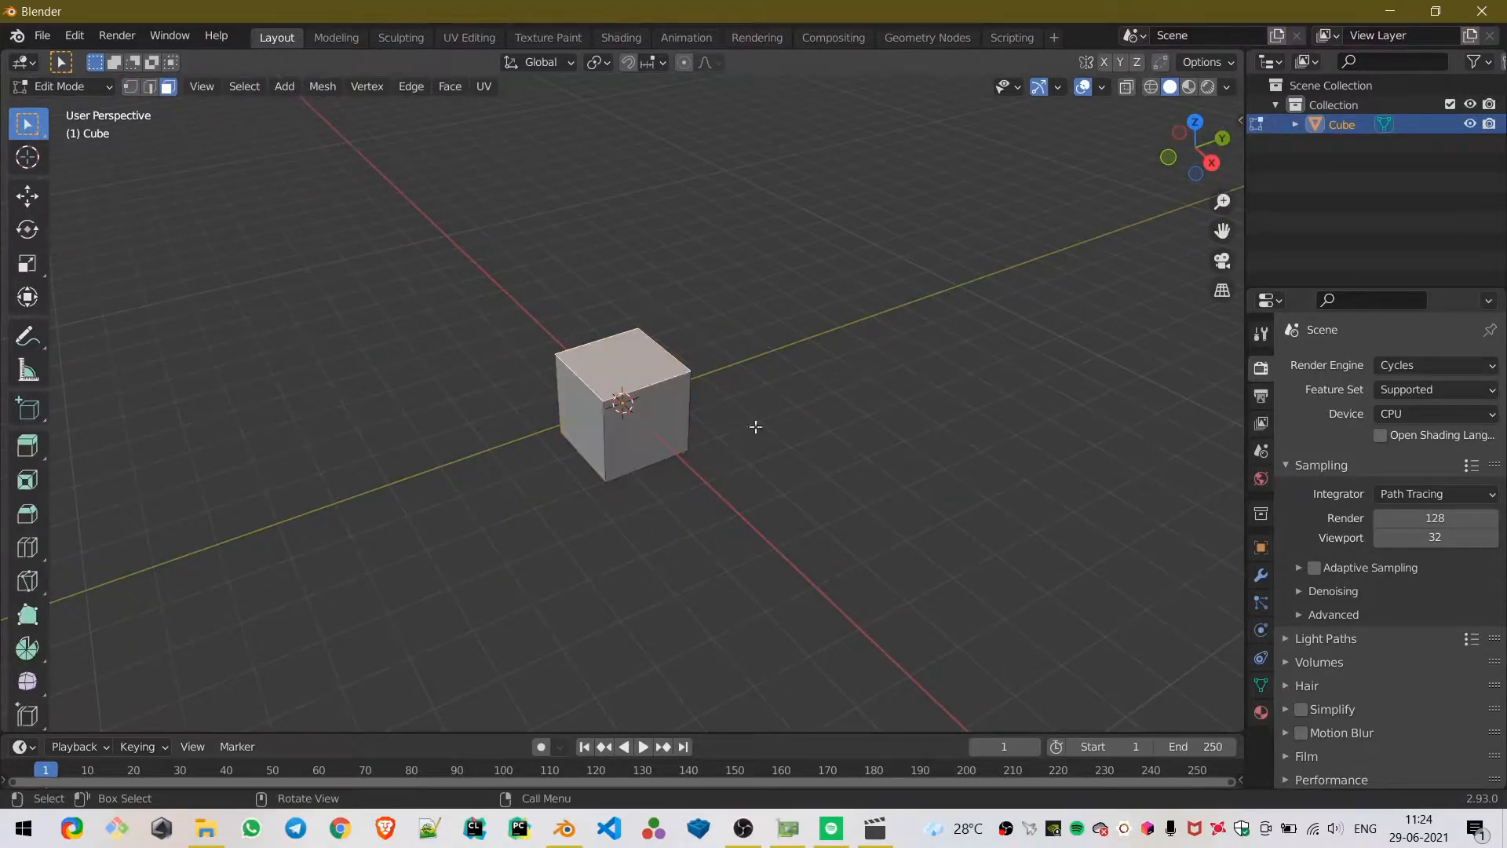
scroll(814, 486, "up", 3)
key("e")
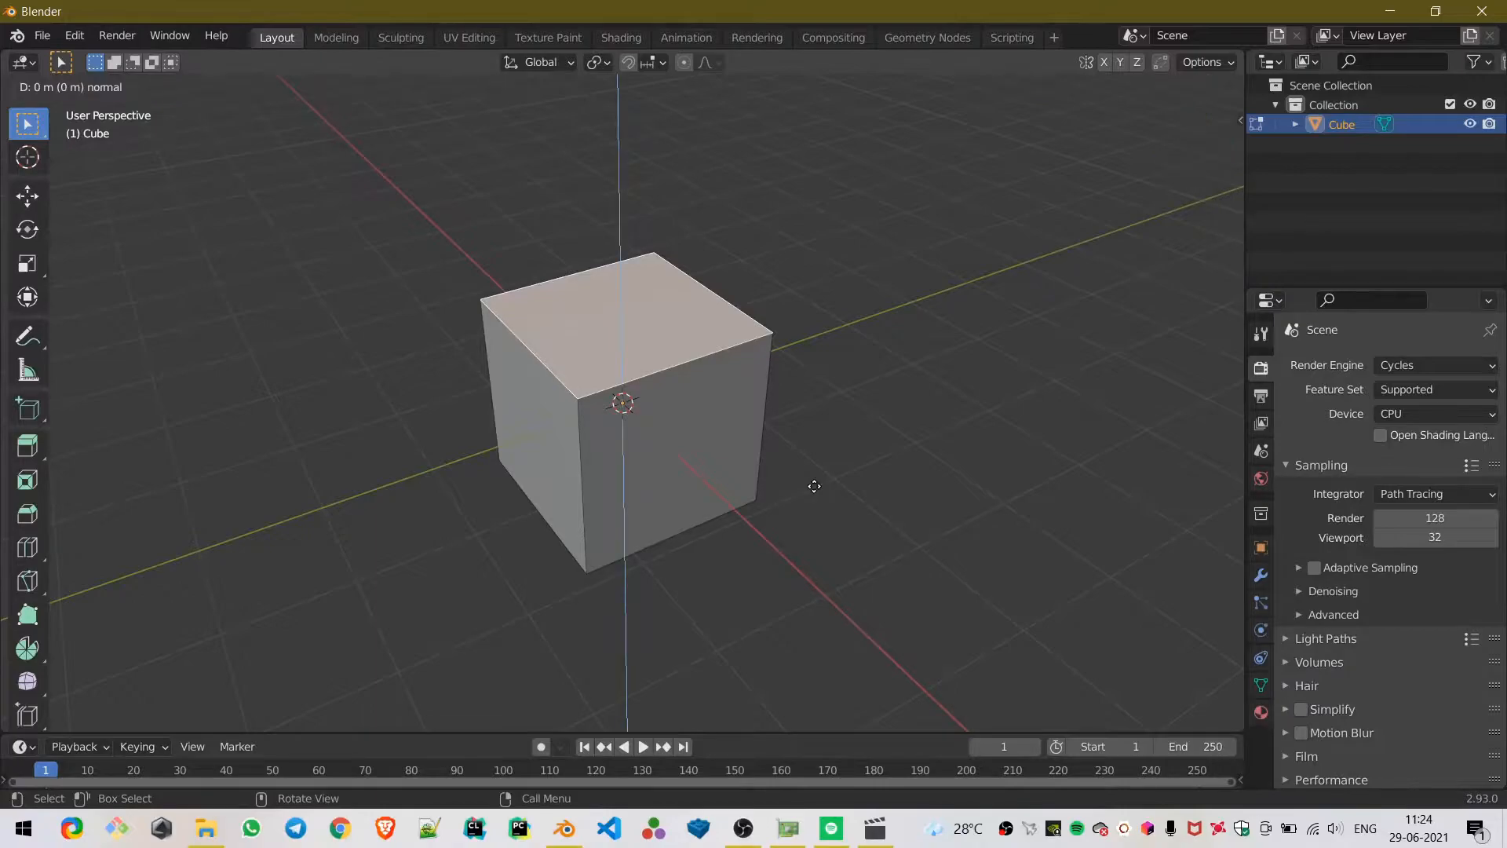
key("s")
left_click(720, 386)
- In wireframe side view, extrude the inner top face down into the cube to hollow it, leaving a floor
middle_click_drag(565, 247, 759, 414)
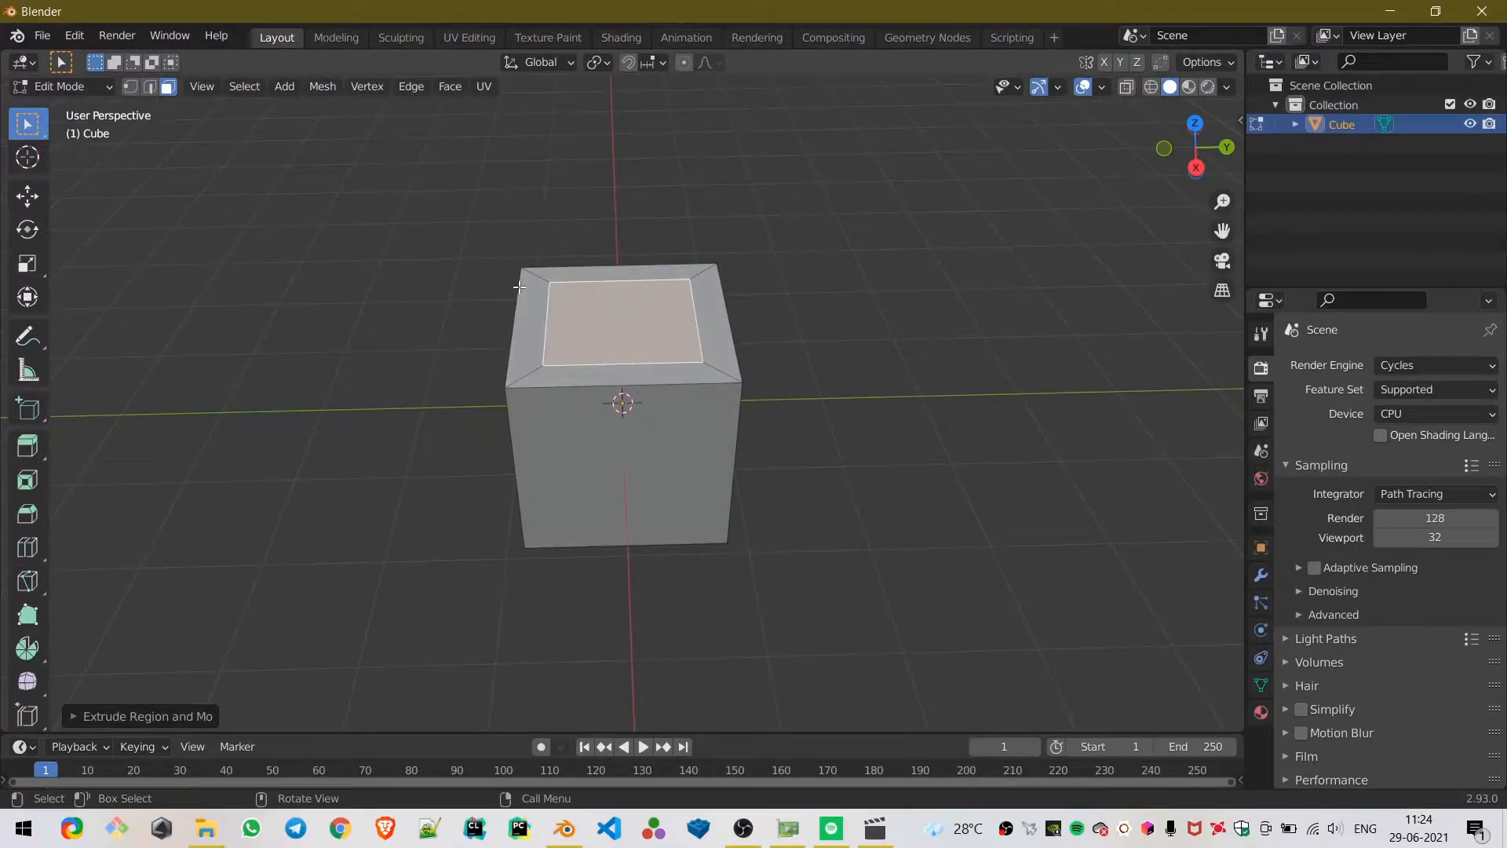
key("KP_3")
scroll(511, 344, "up", 5)
scroll(511, 344, "down", 3)
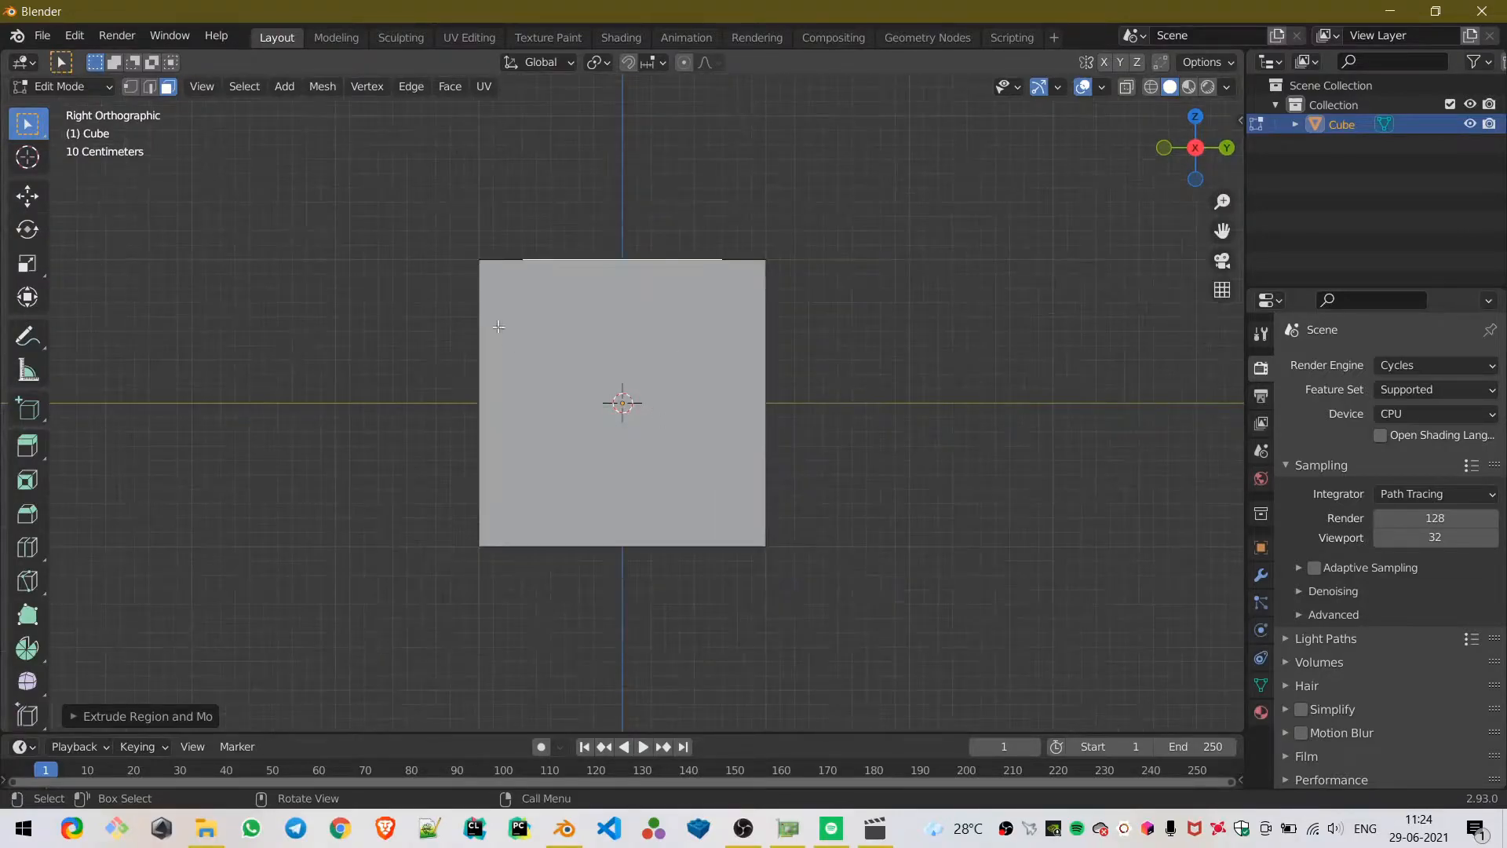
key("z")
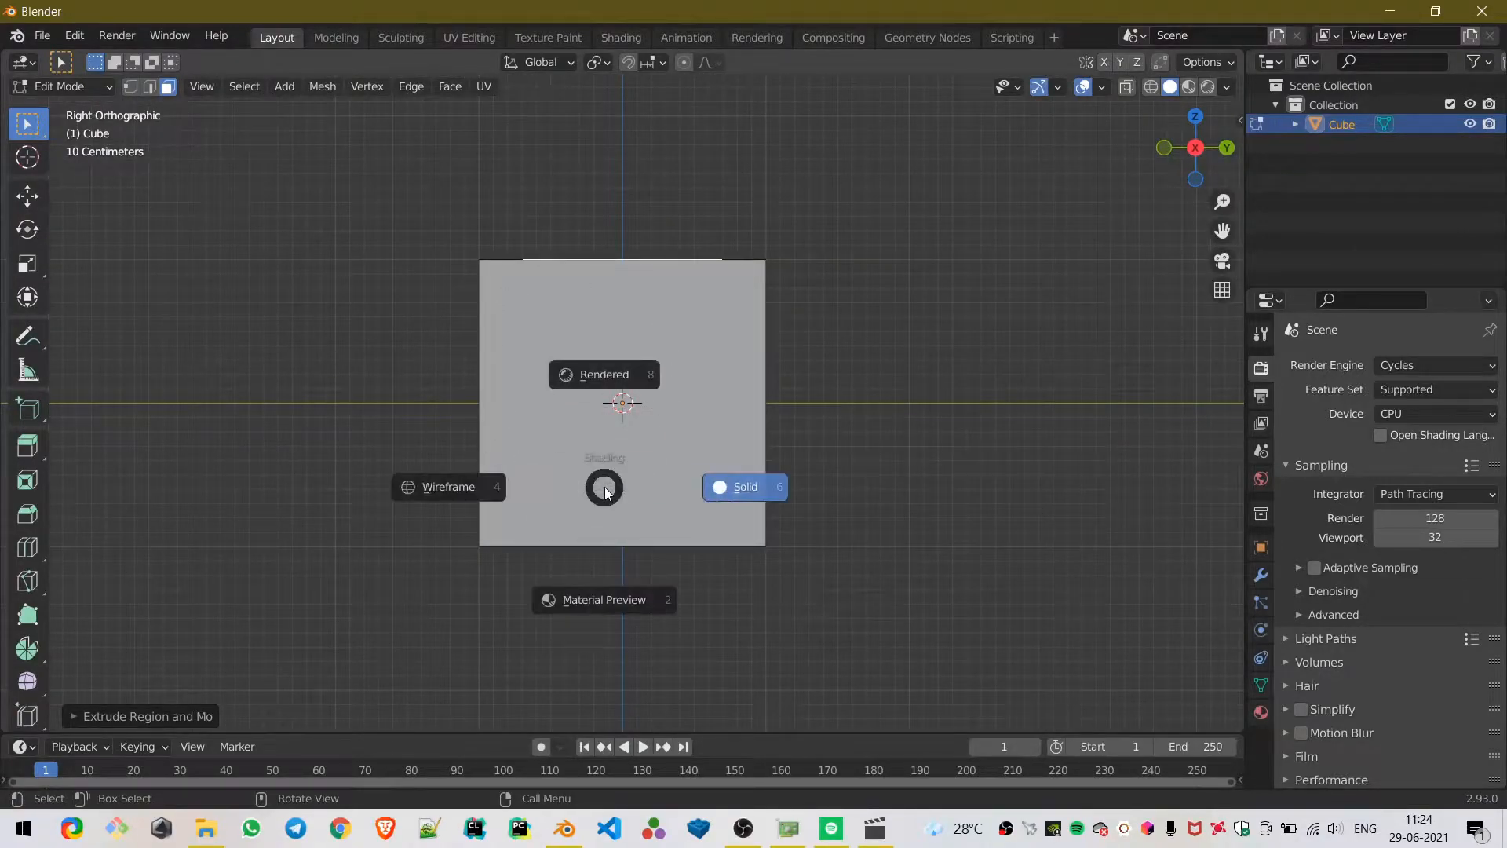
left_click(428, 491)
scroll(439, 487, "up", 2)
scroll(468, 473, "up", 1)
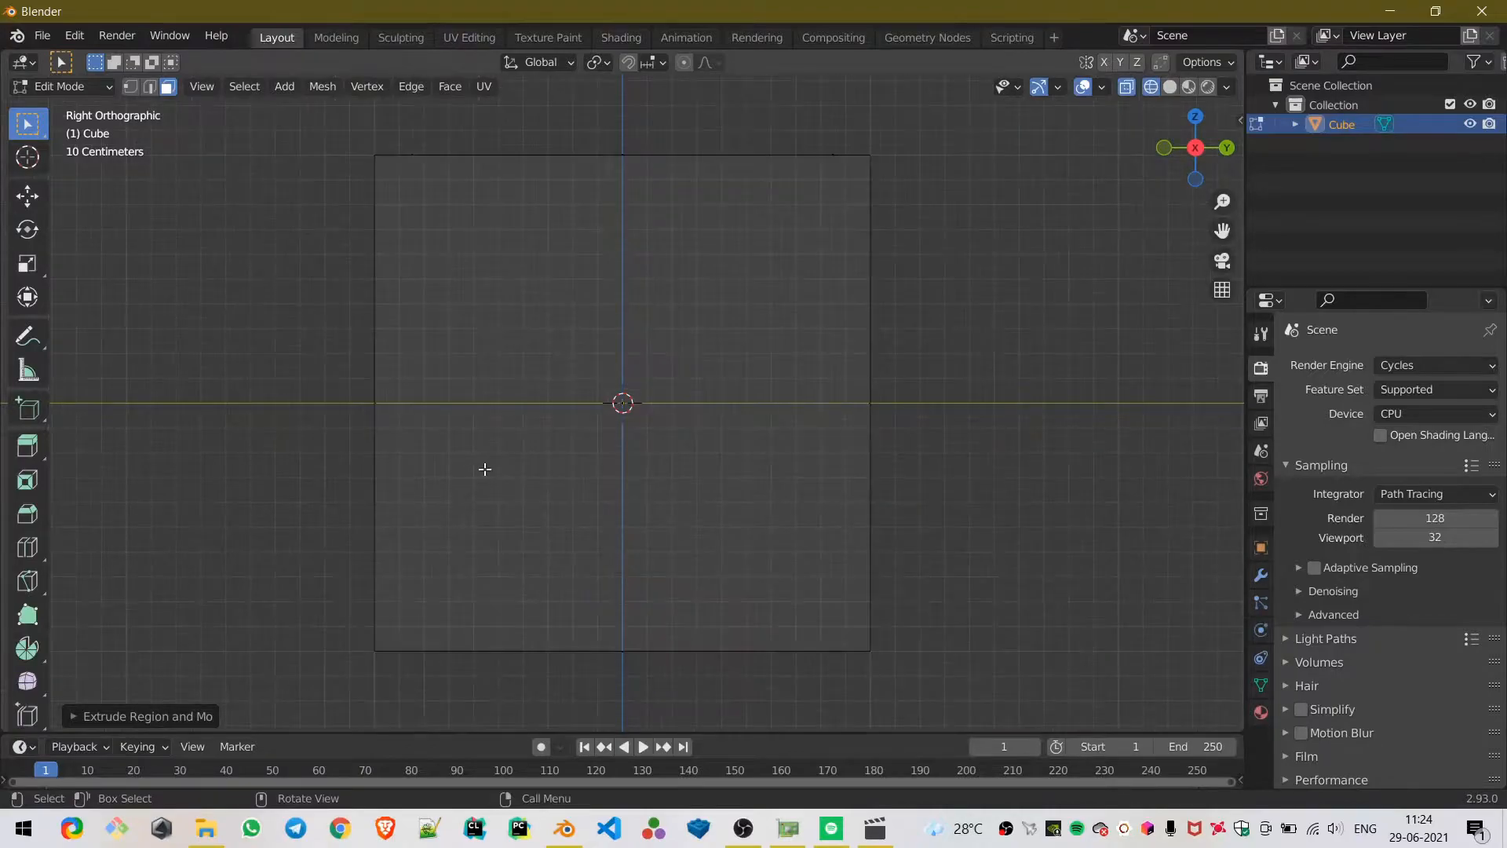
key("e")
left_click(513, 247)
middle_click_drag(512, 245, 607, 292)
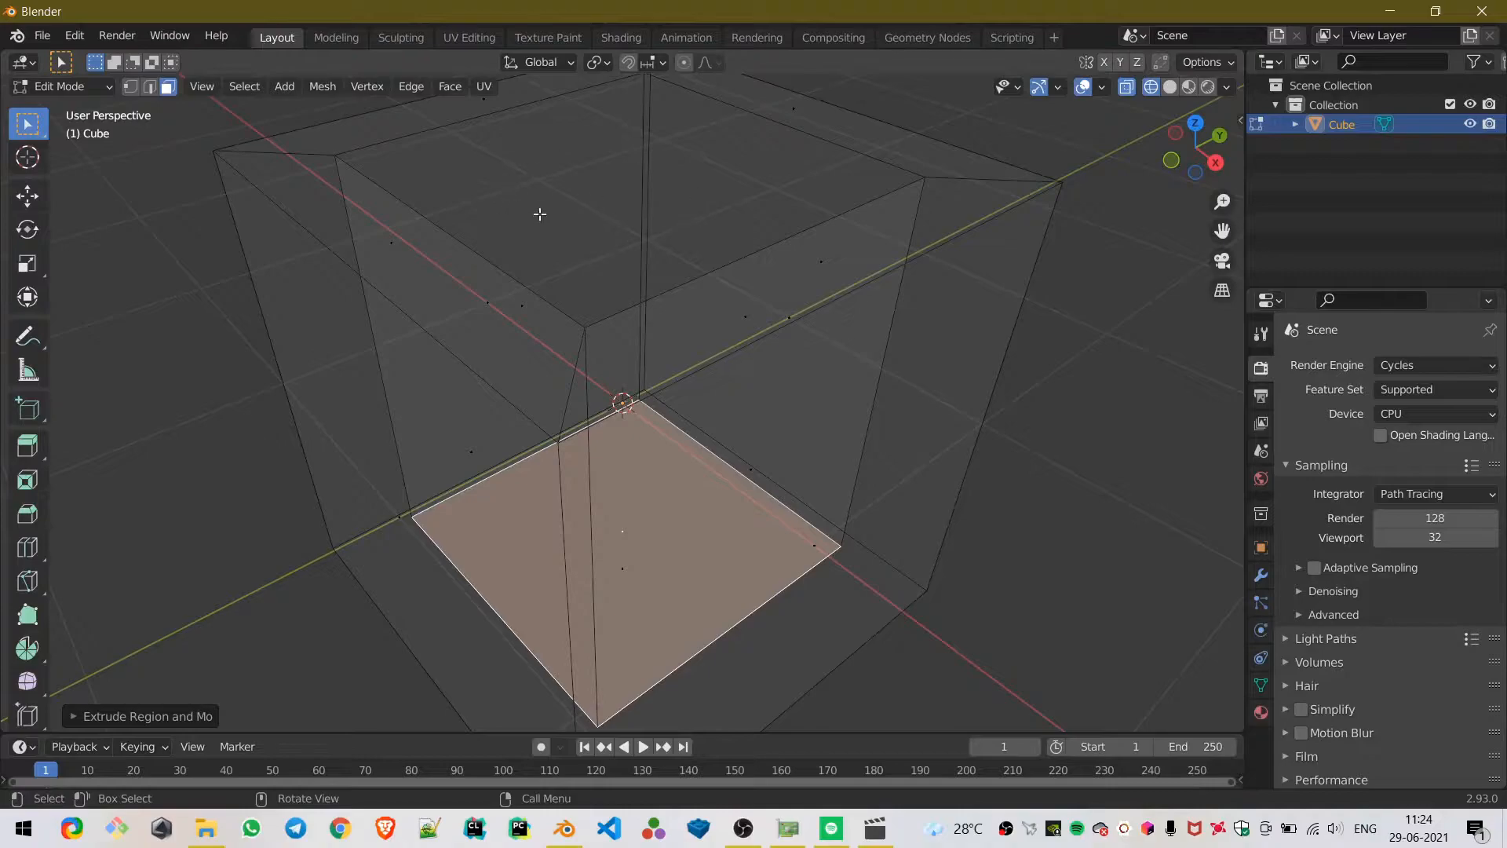
- Return to Object Mode and set the viewport shading back to Solid
key("Tab")
key("z")
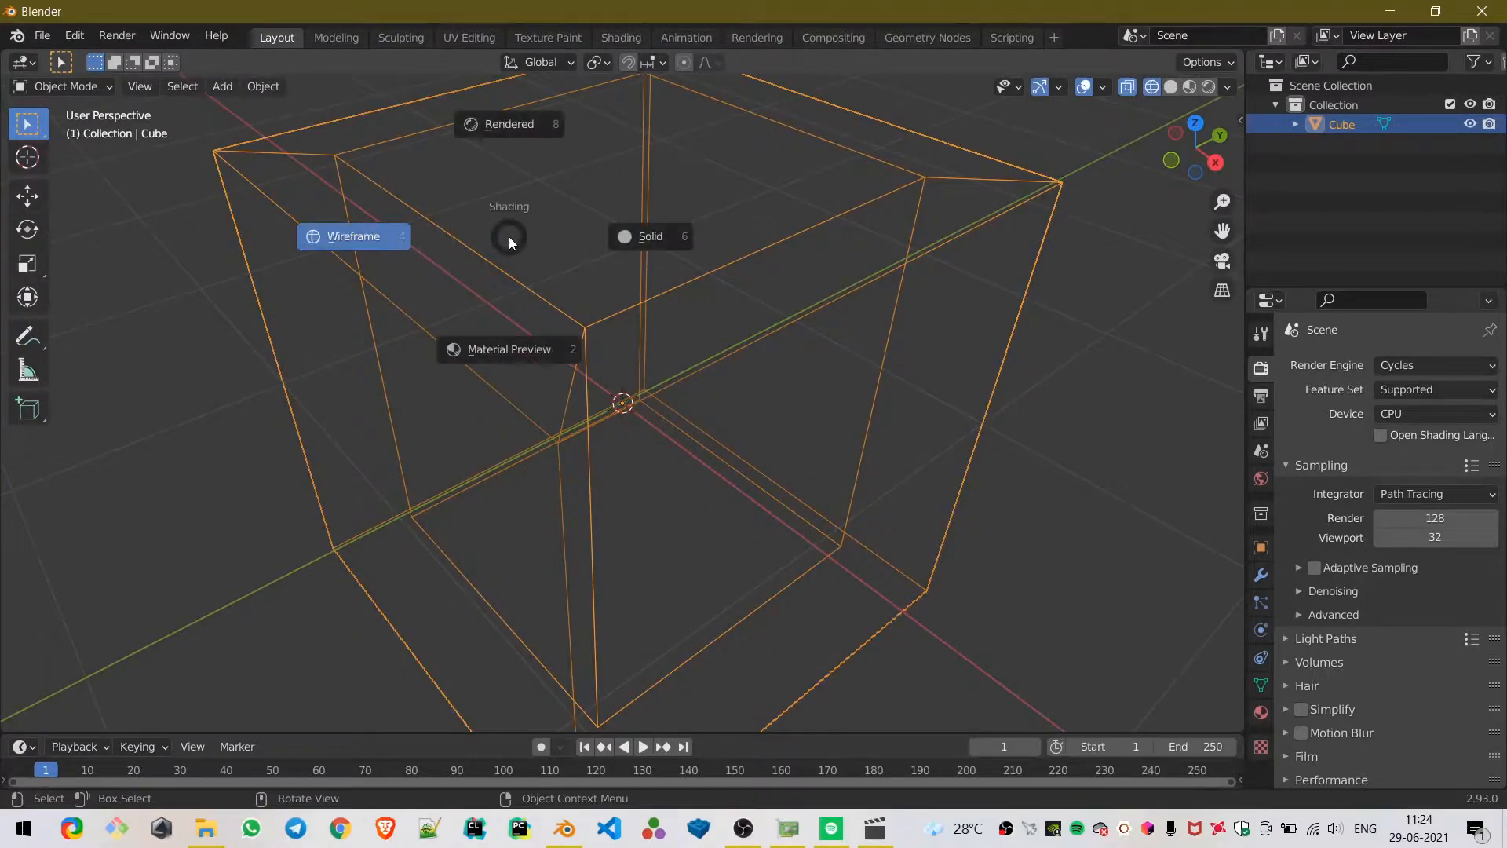
left_click(758, 228)
middle_click_drag(758, 228, 791, 277)
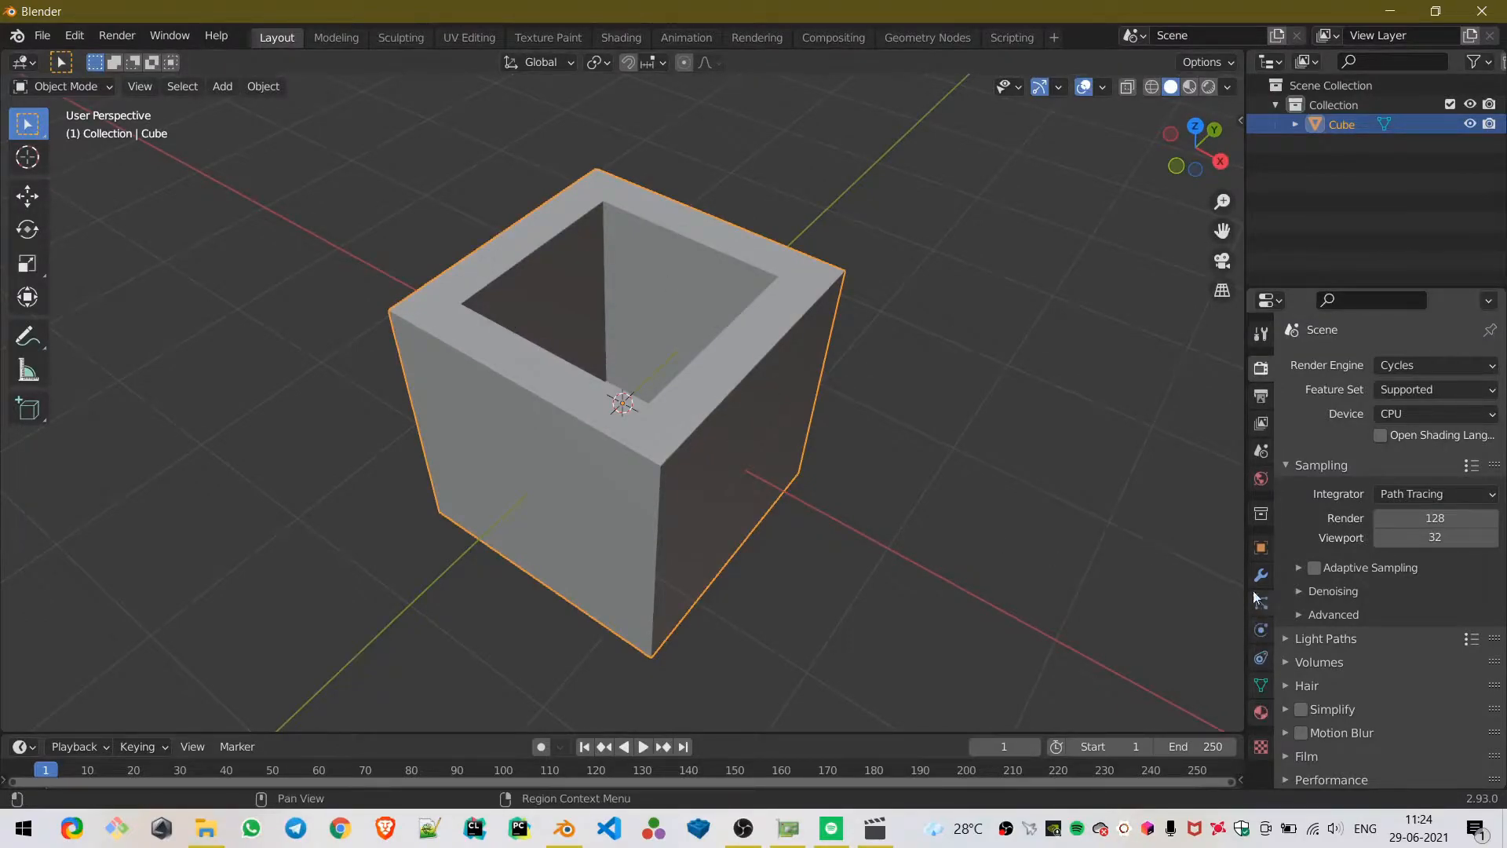
- Add a Bevel modifier to the hollow cube with an amount of 0.03 m
left_click(1265, 568)
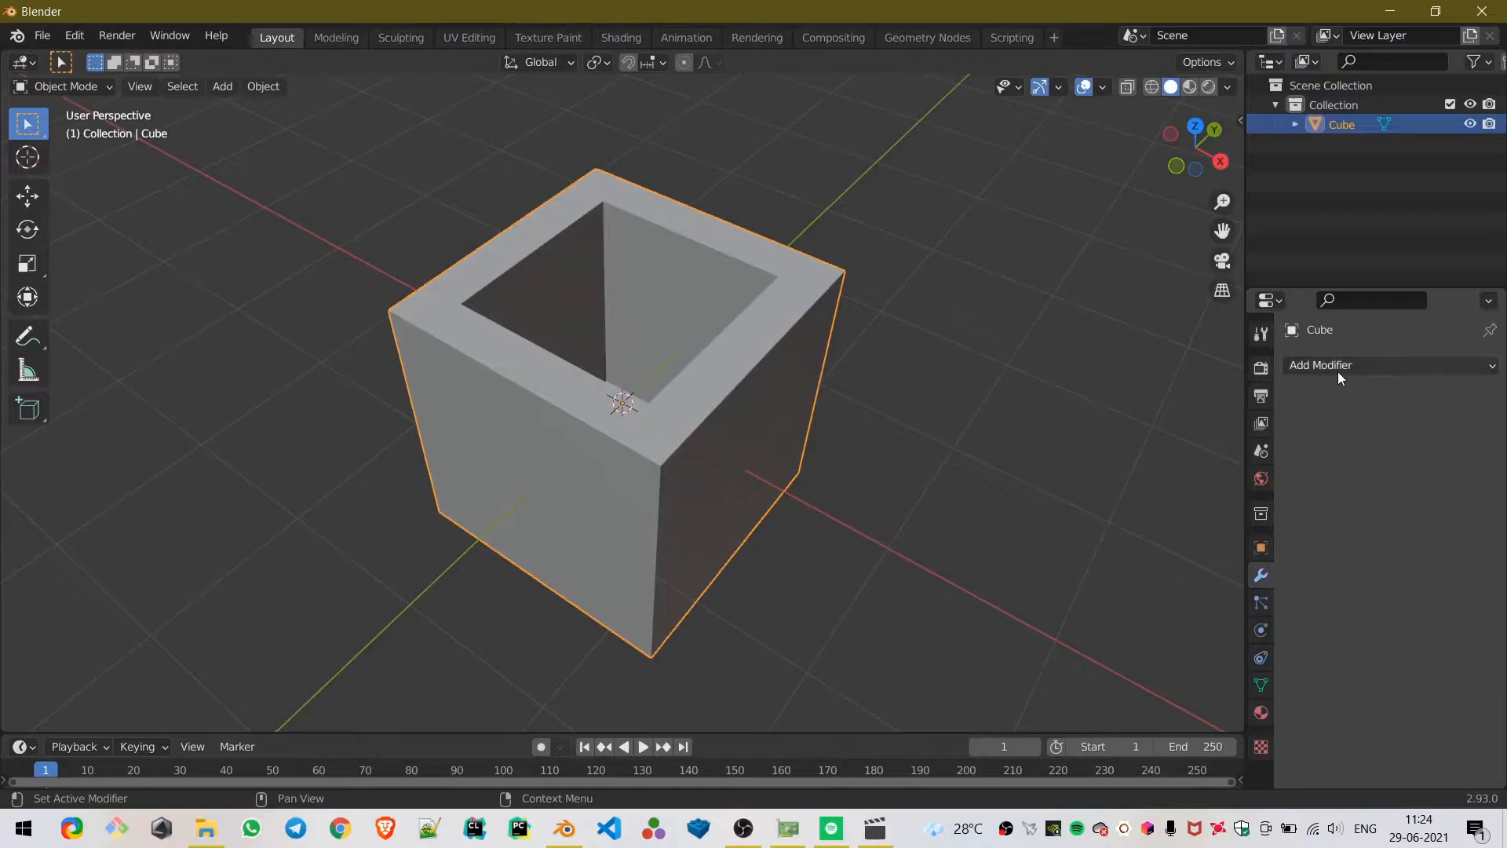
left_click(1295, 369)
left_click(1123, 440)
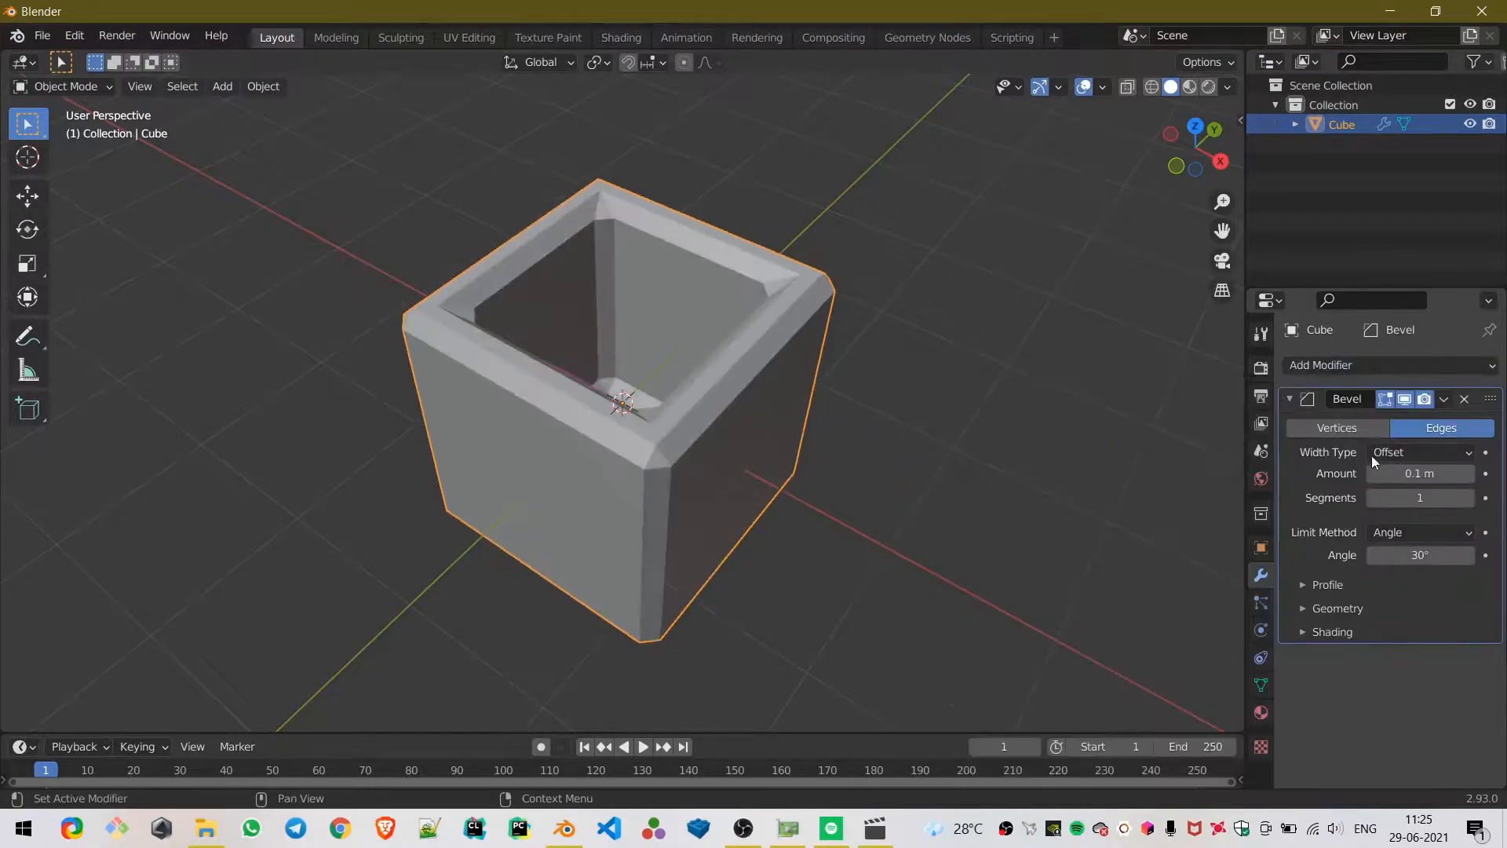
mouse_move(1364, 473)
left_mouse_down()
mouse_move(1344, 472)
mouse_move(1374, 473)
left_mouse_up()
middle_click_drag(477, 428, 410, 365)
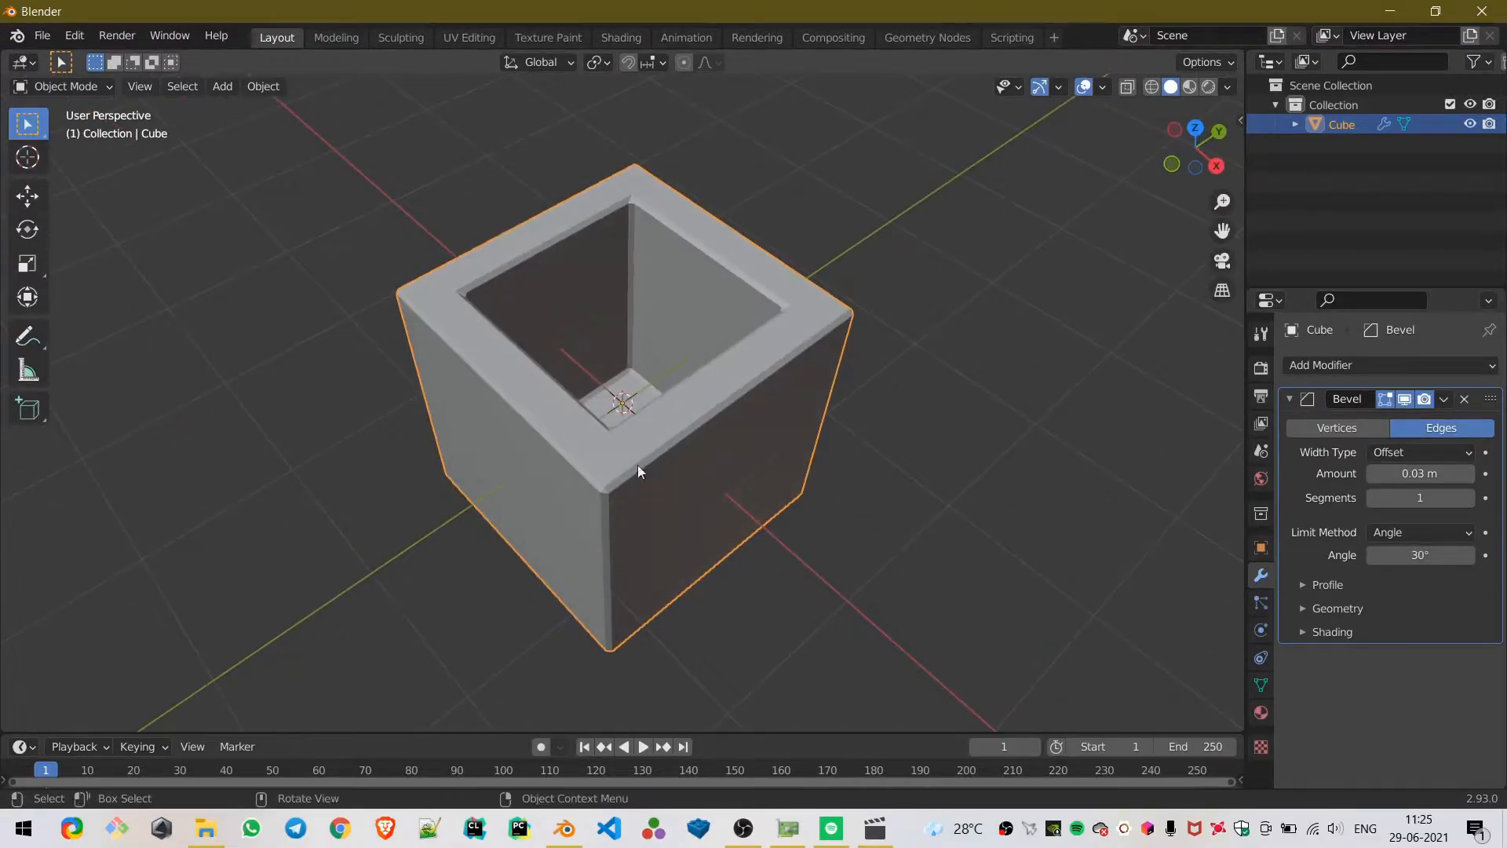
middle_click_drag(598, 488, 490, 508)
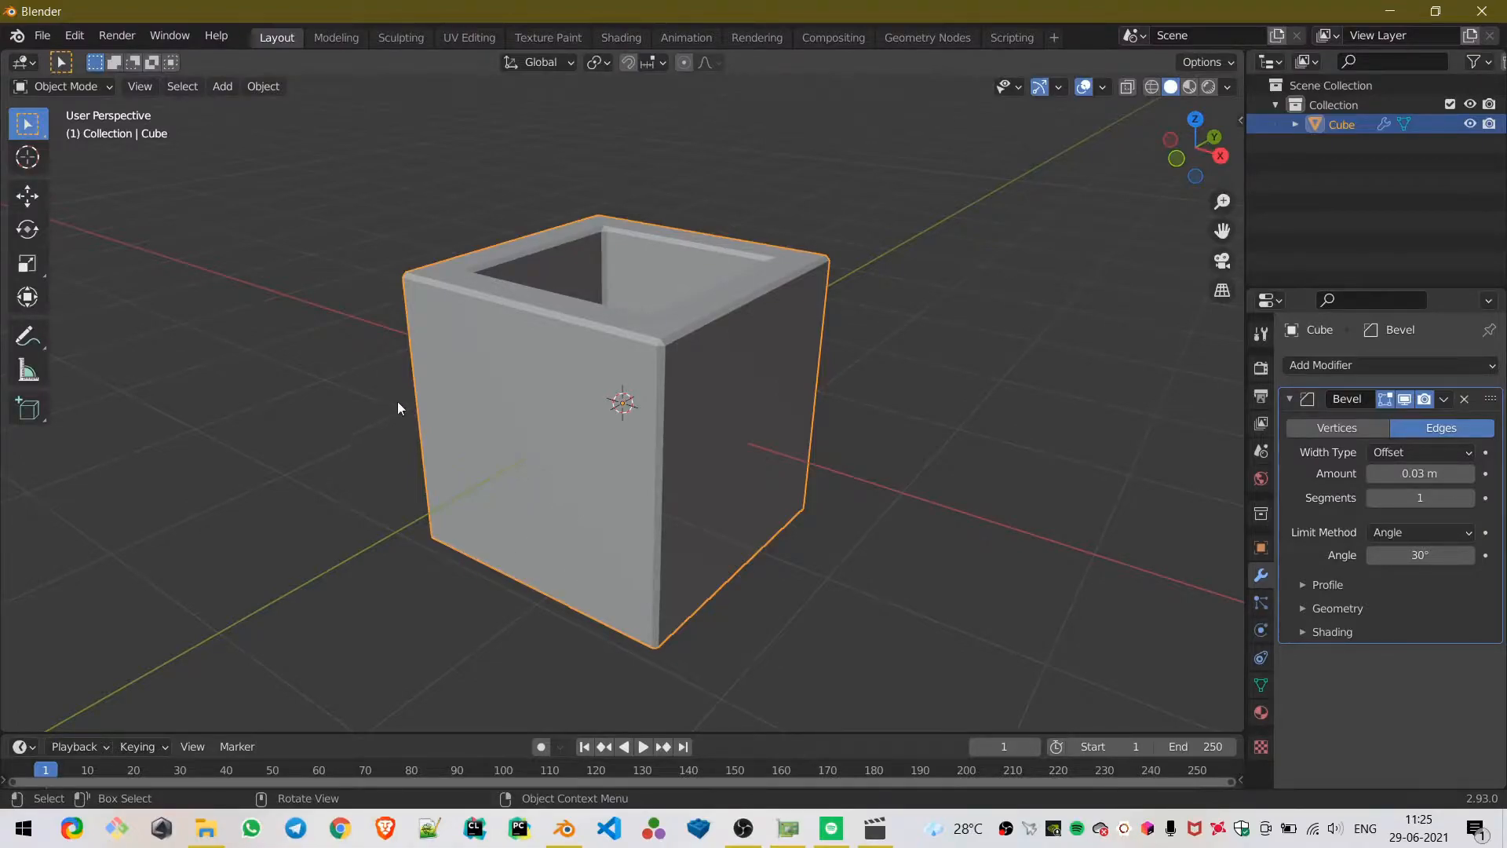
- Snap the 3D cursor to the centre of the box's outer side face on the negative Y side, then return to Object Mode
key("Tab")
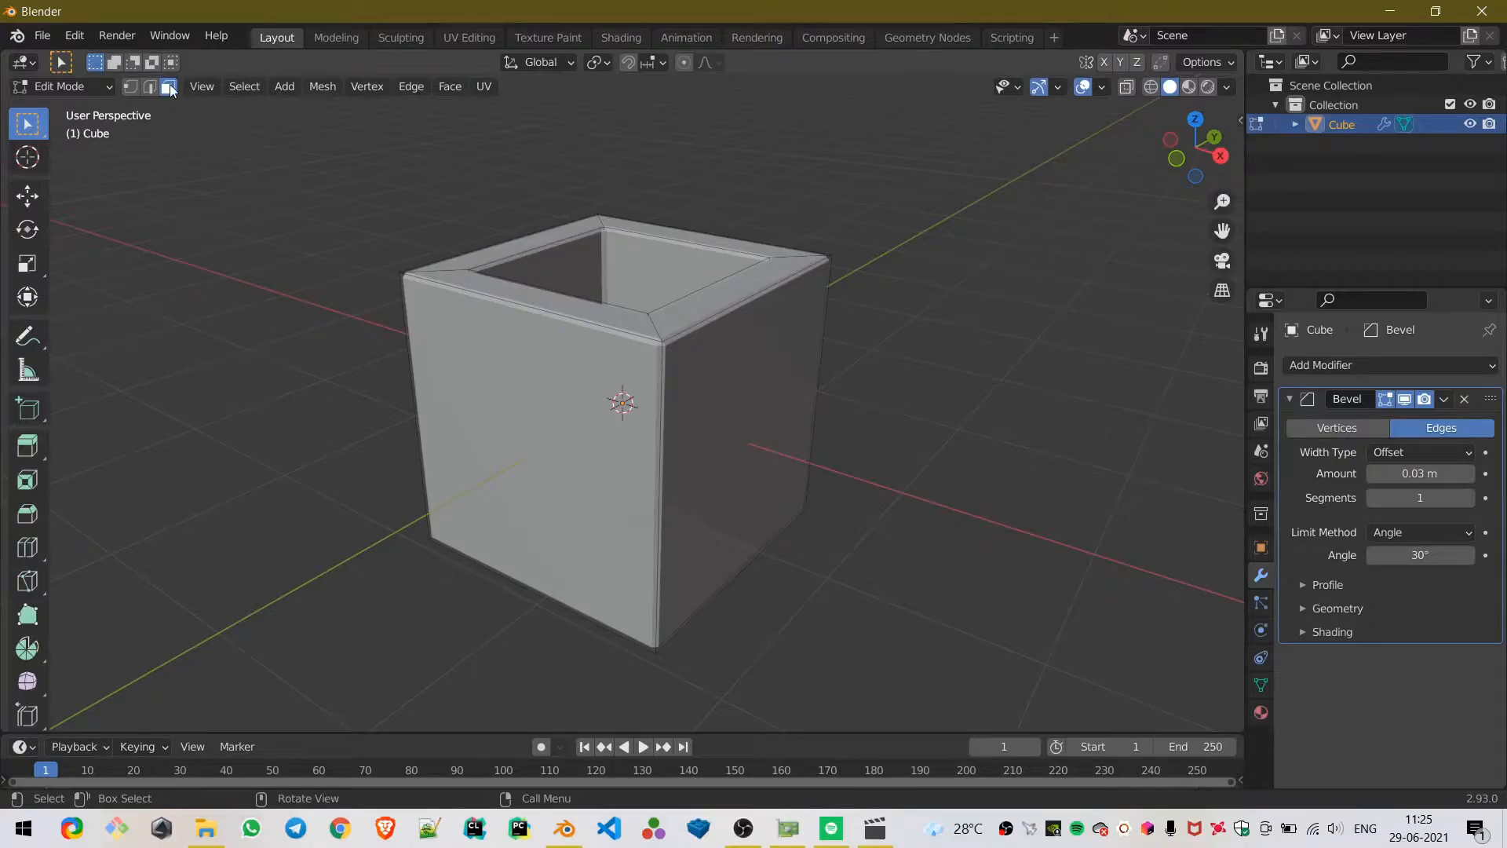
left_click(538, 414)
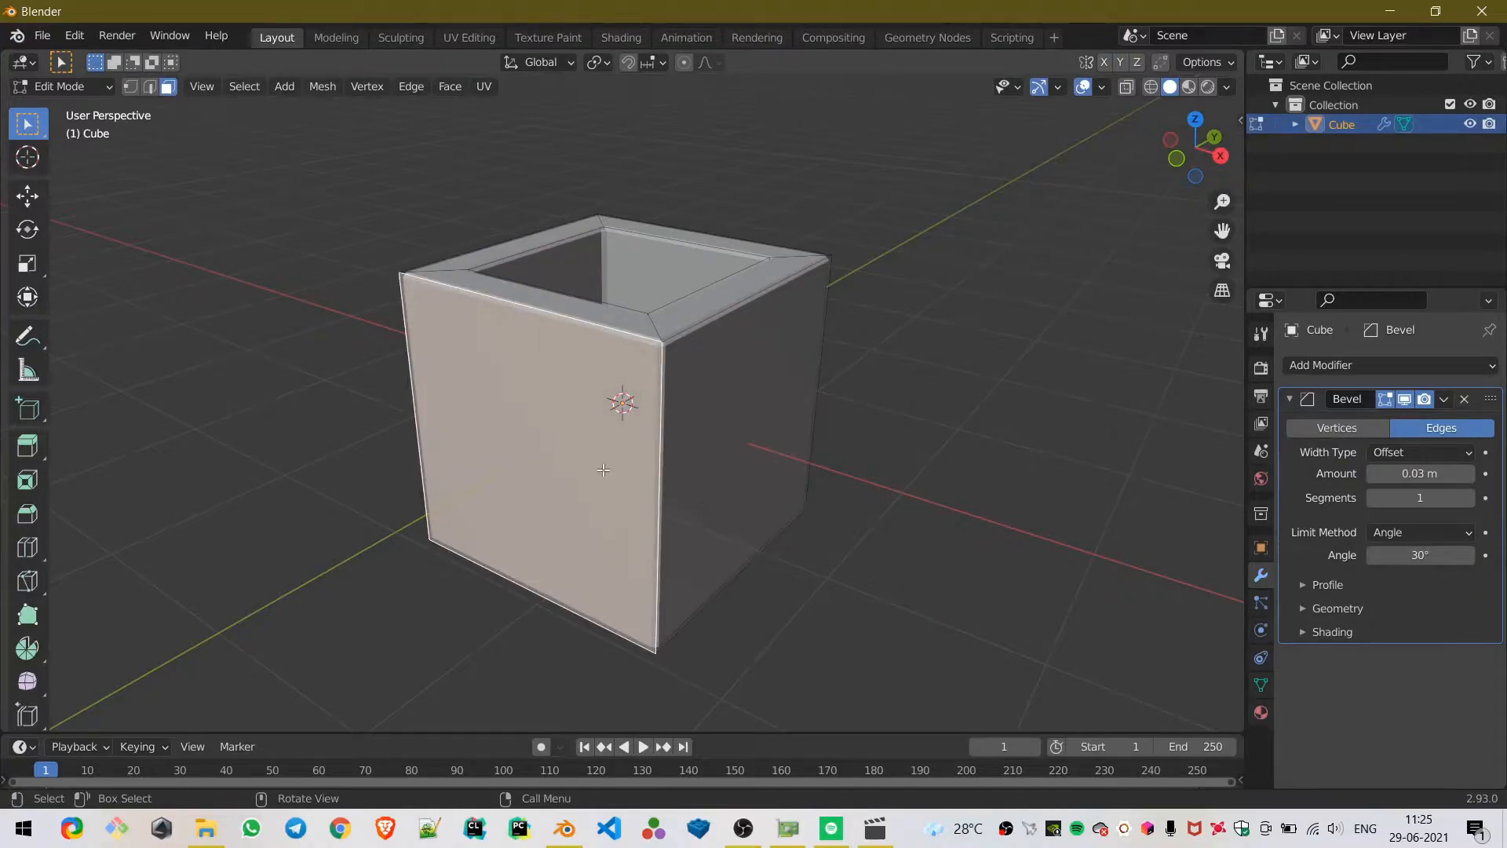
key("shift+s")
left_click(614, 577)
key("Tab")
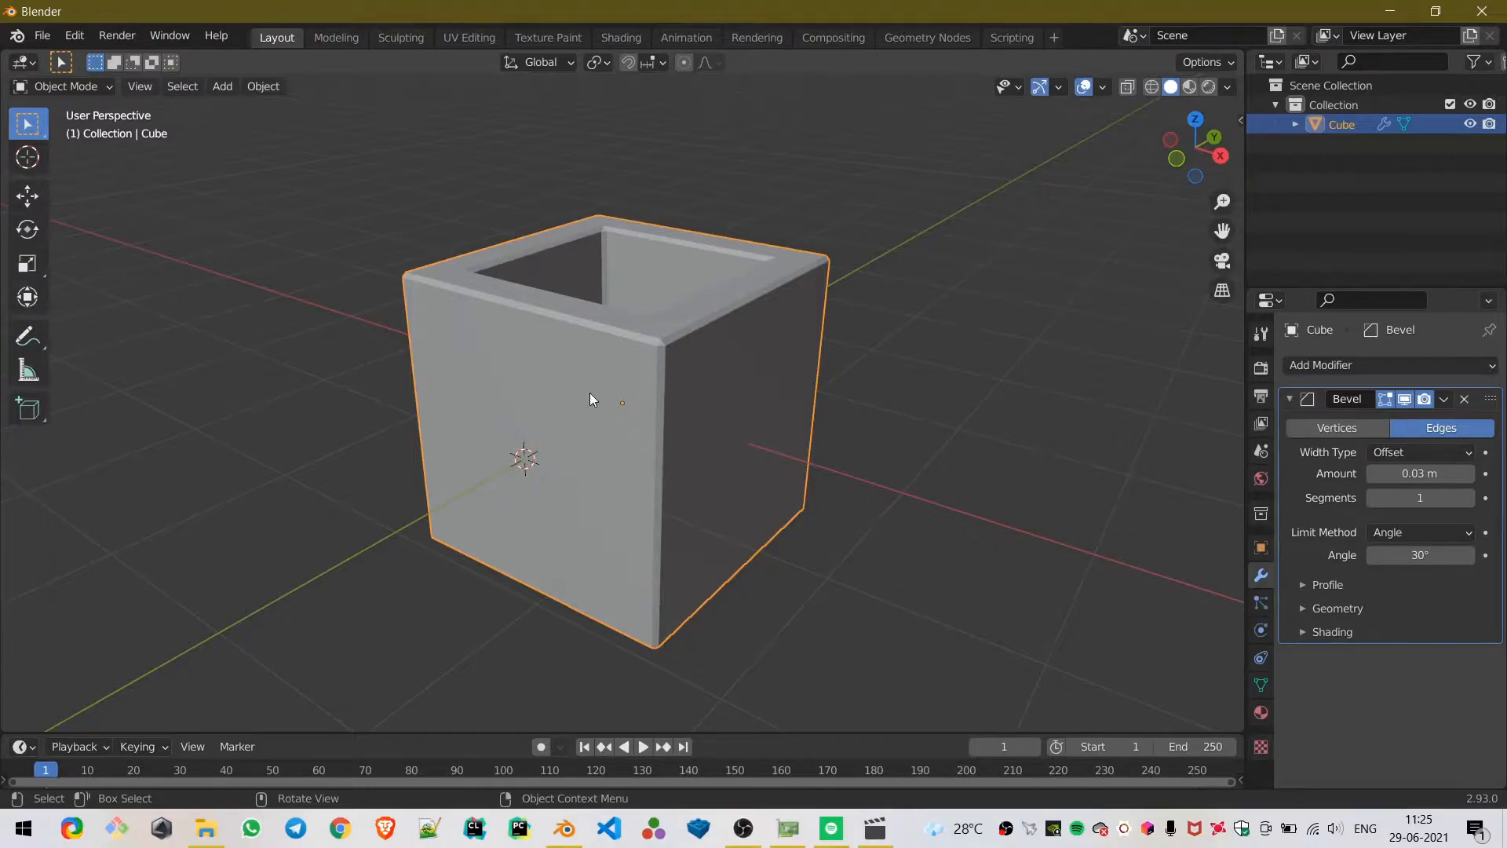
- Add a cylinder at the 3D cursor and rotate it 90° about the X axis
key("shift+a")
mouse_move(590, 392)
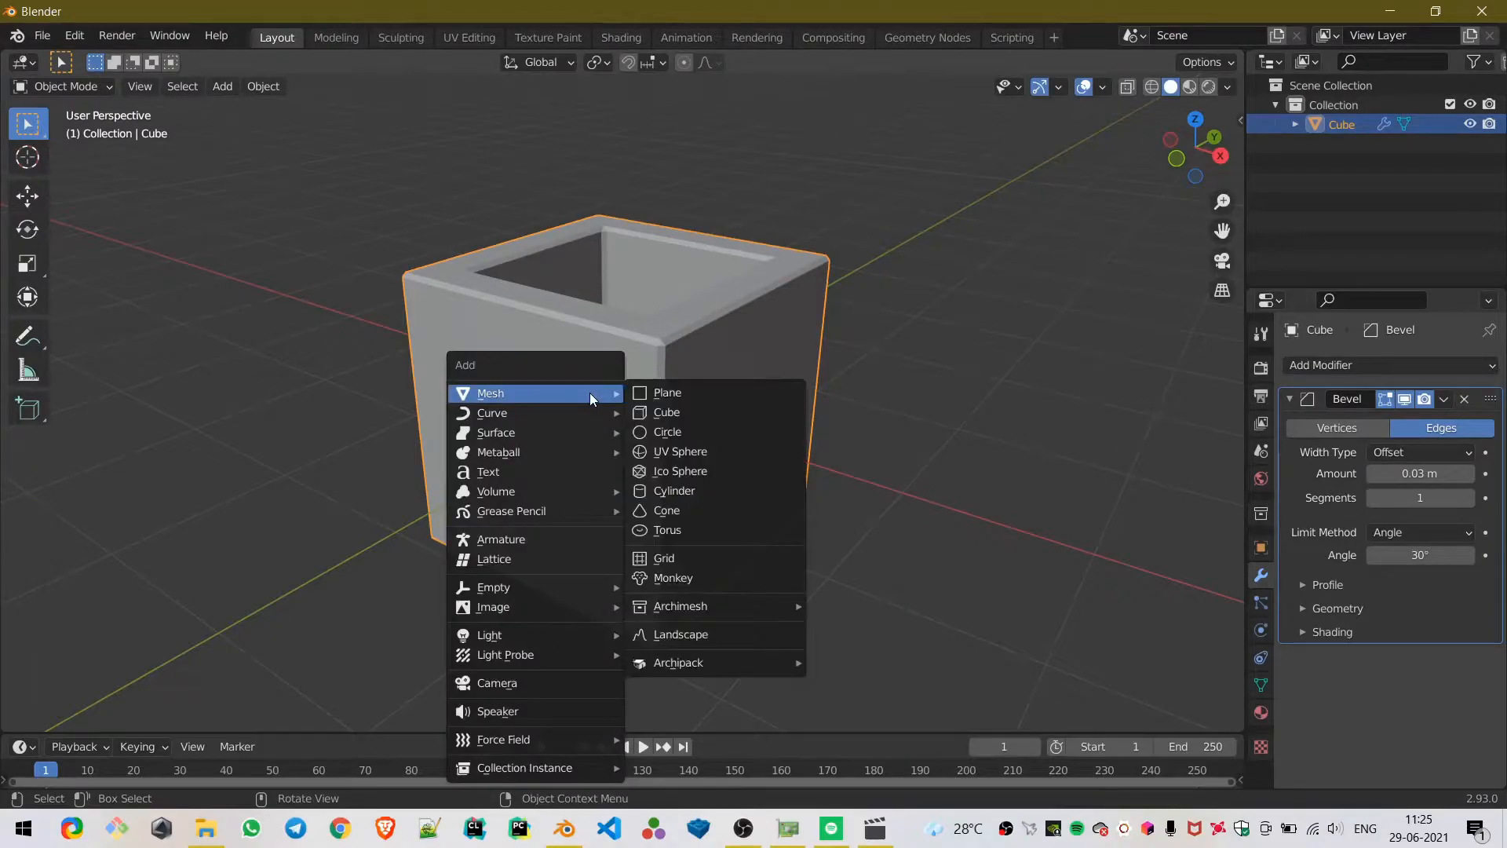
left_click(714, 496)
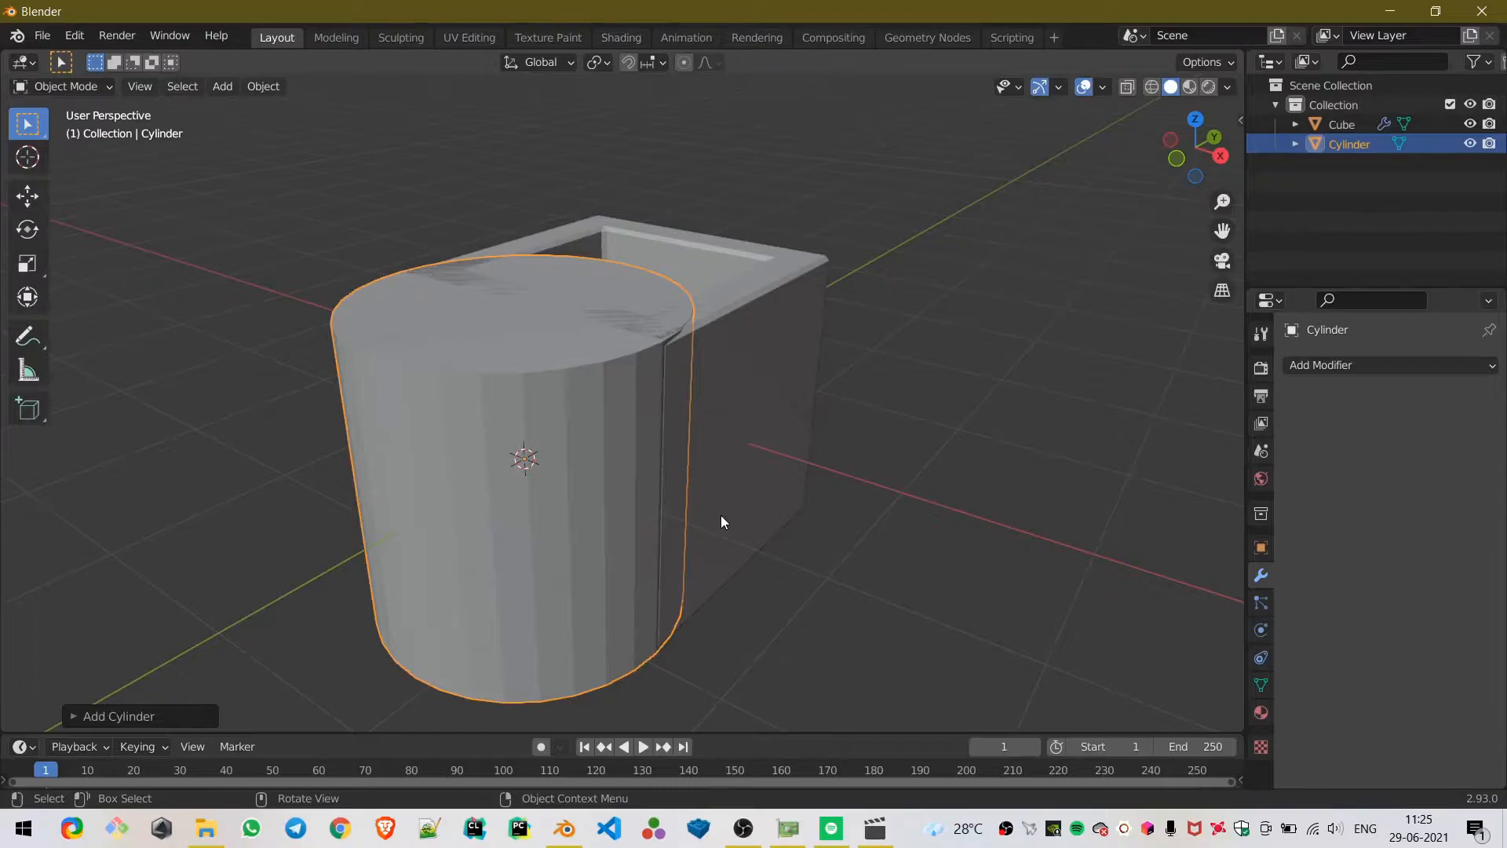
type("rx90")
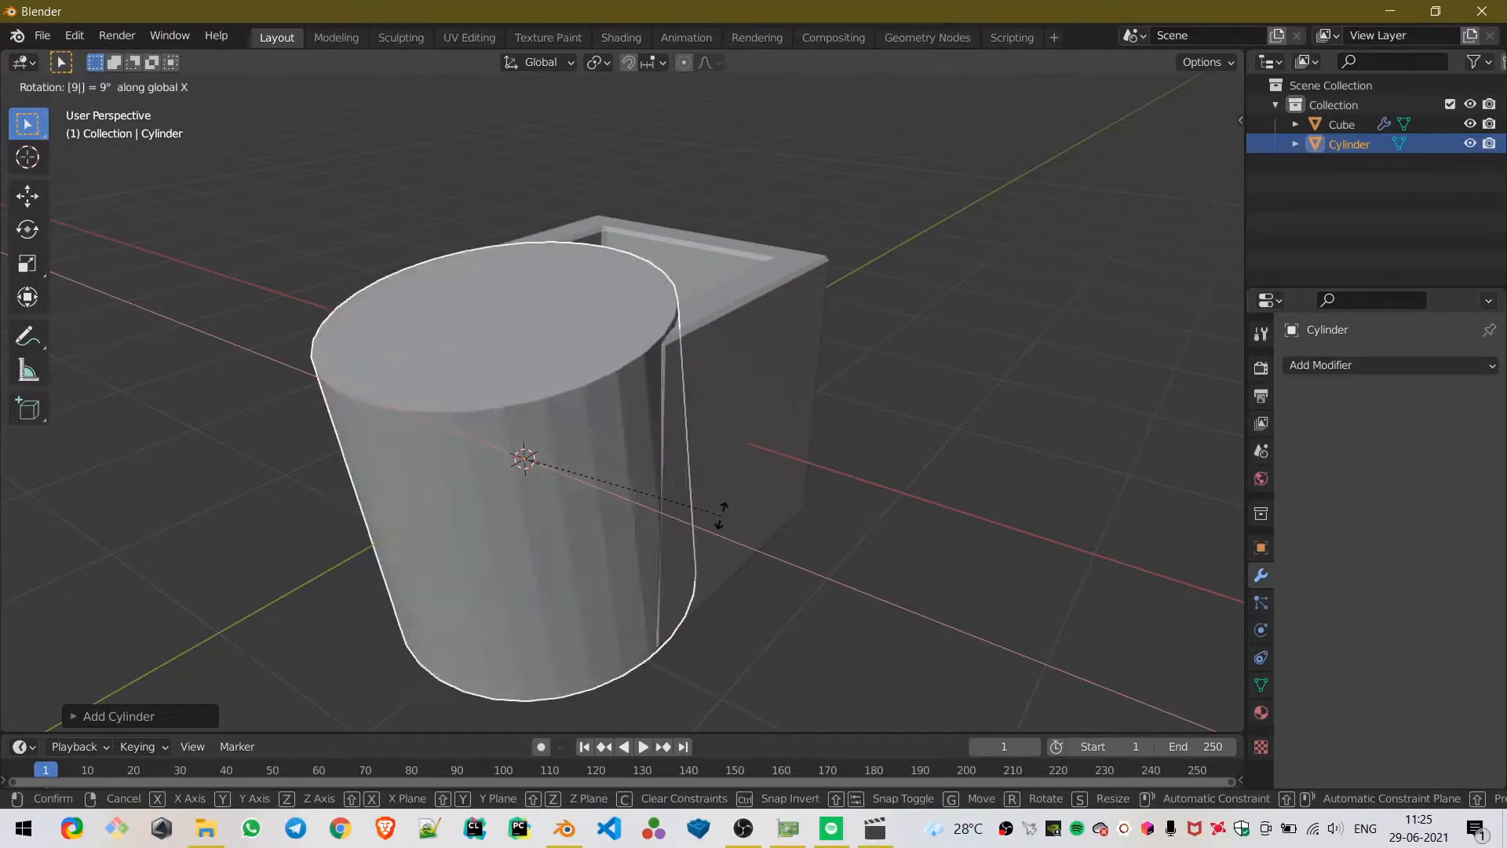
key("Return")
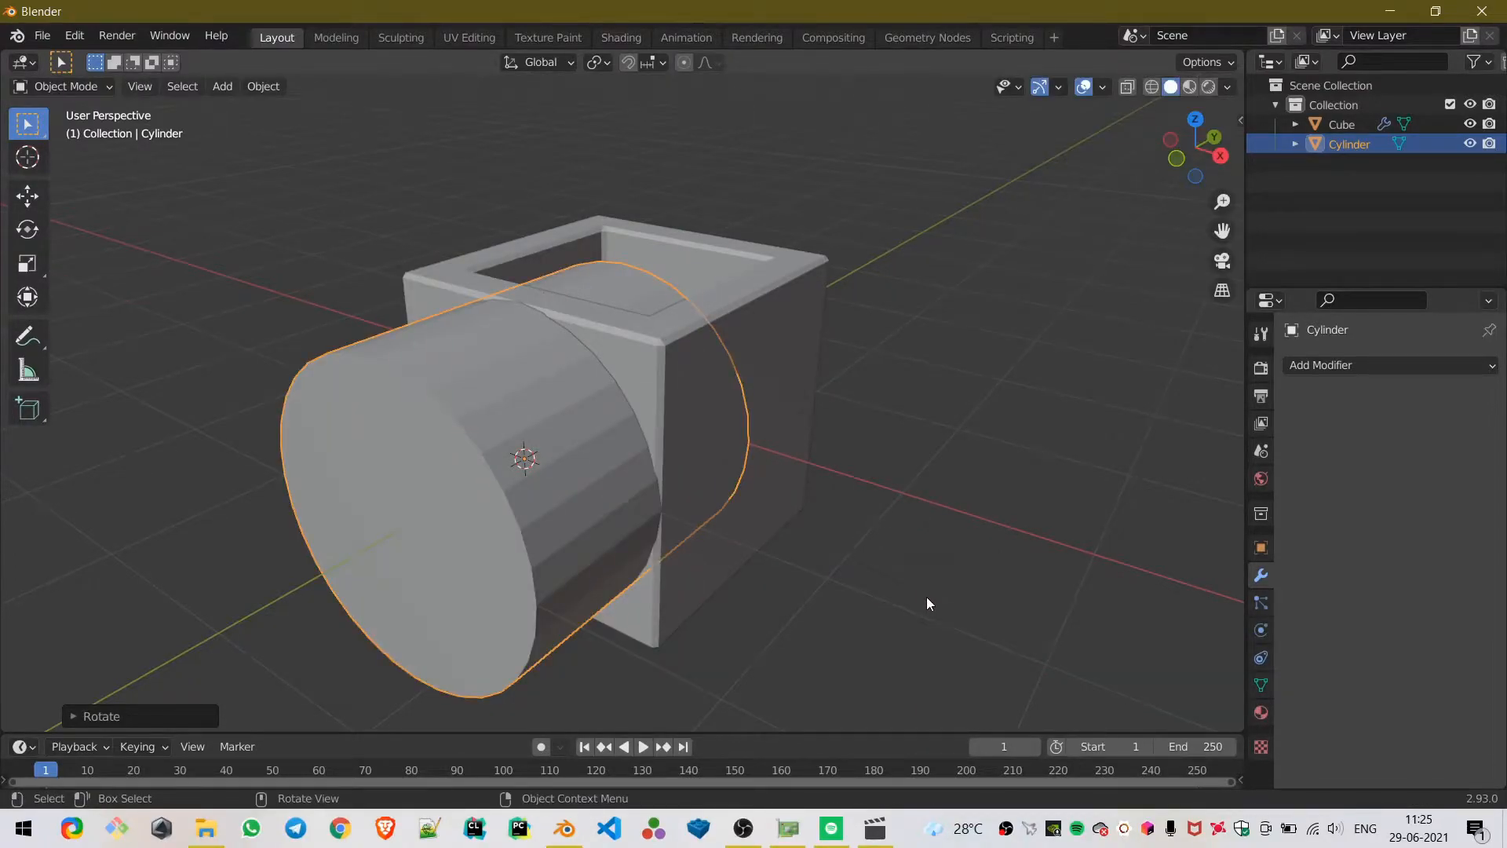
- Scale the cylinder to about 0.06 on X and Z, keeping its Y length, to make a thin rod
key("s")
key("shift+y")
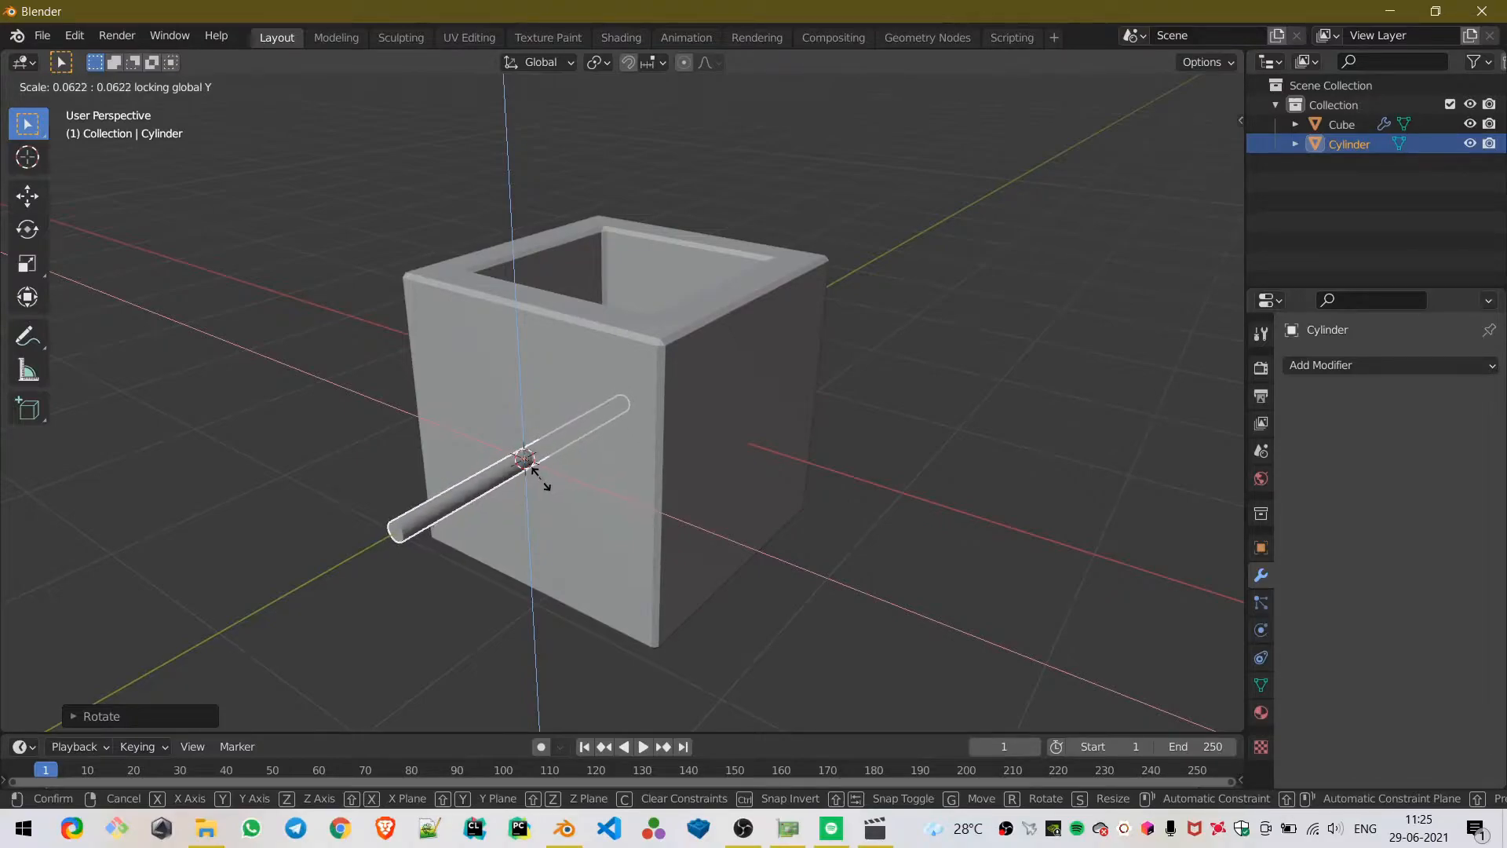
left_click(542, 479)
middle_click_drag(542, 478, 612, 531)
key("s")
key("Escape")
- In top view, shorten the cylinder along Y to roughly half its length, so it still passes through the box wall
key("KP_7")
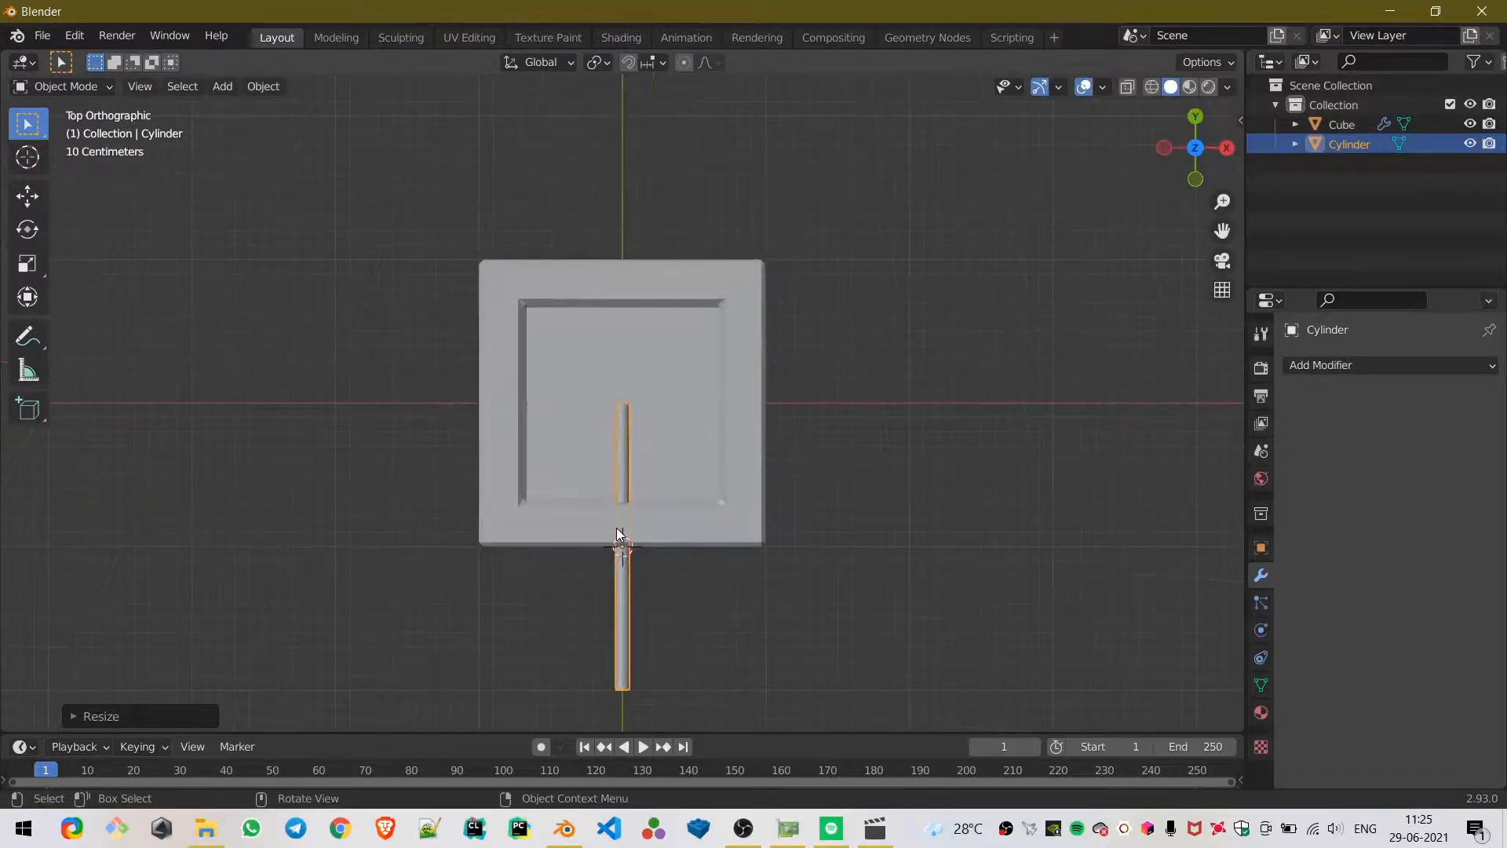
scroll(685, 572, "up", 2)
middle_click_drag(685, 572, 745, 391, "shift")
scroll(779, 576, "down", 3)
scroll(780, 582, "up", 3)
key("s")
key("y")
left_click(685, 493)
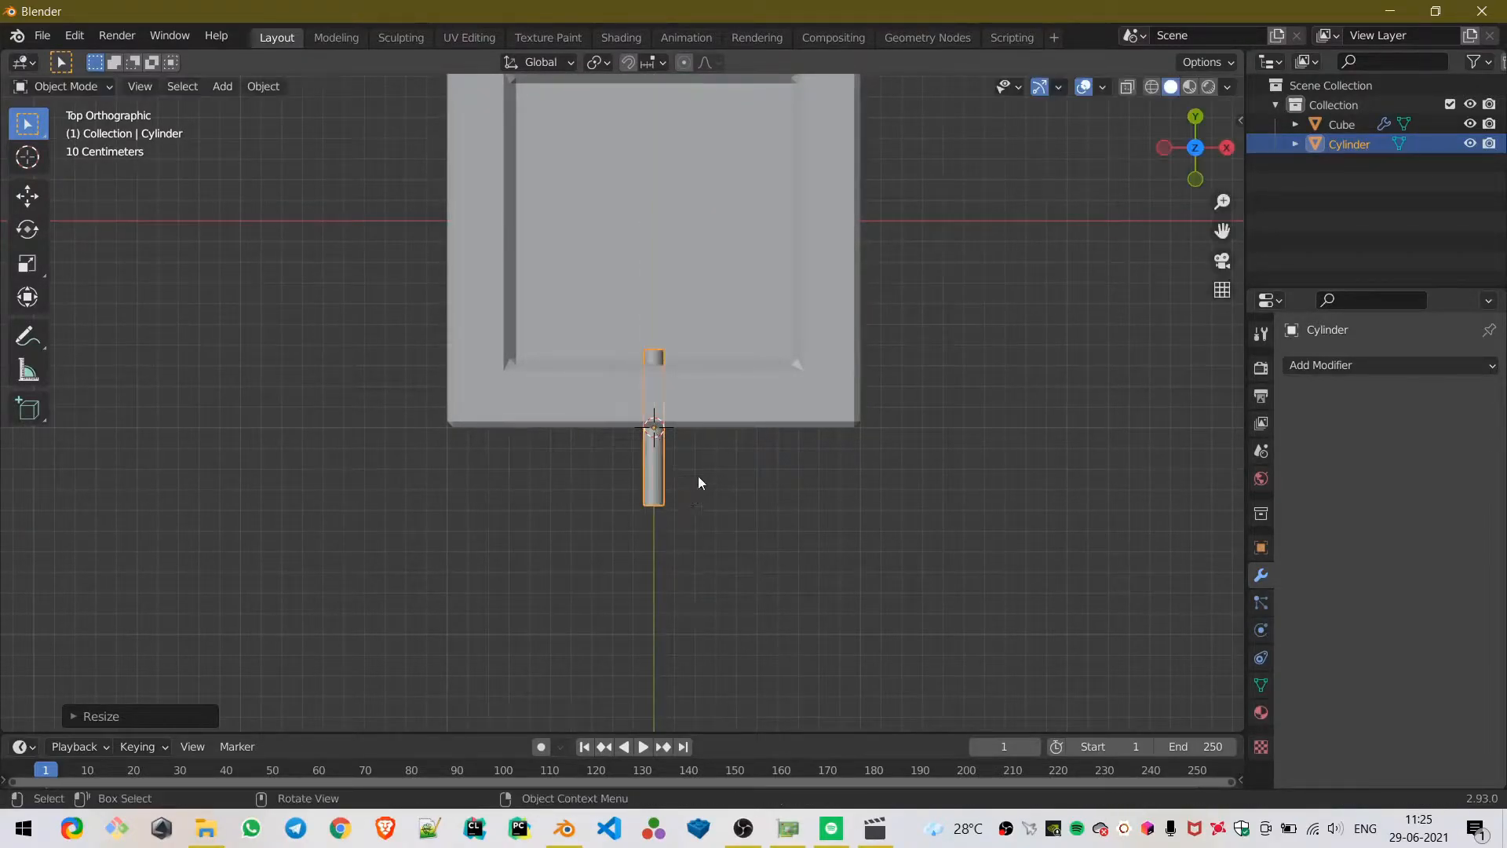
- Move the cylinder along Y further into the box so it extends past both sides of the wall
scroll(698, 476, "up", 3)
key("g")
key("y")
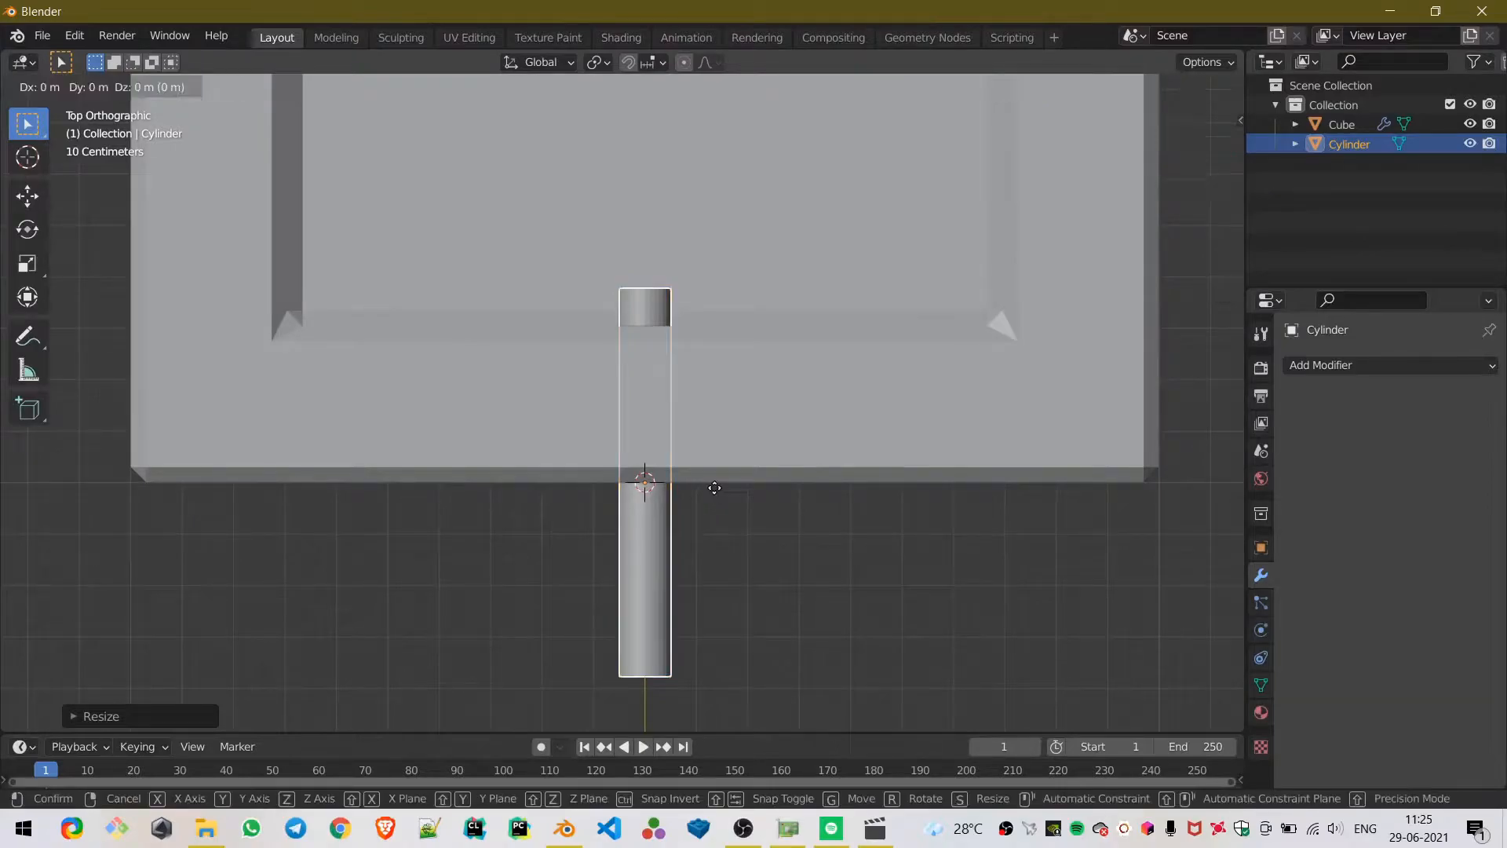
left_click(730, 427)
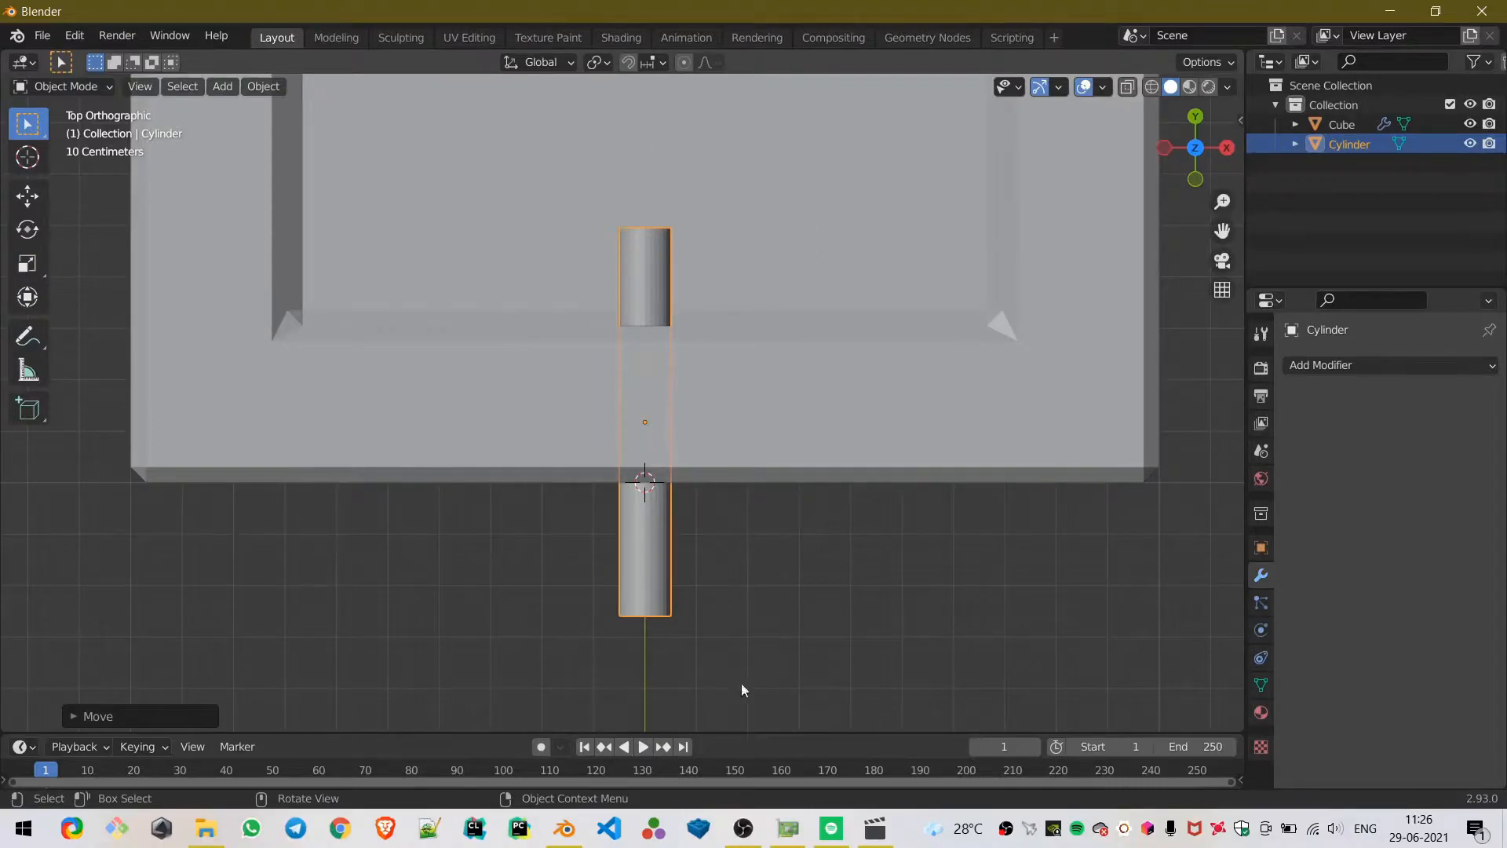
- Lower the cylinder along Z toward the bottom of the box wall
middle_click_drag(634, 667, 656, 435)
scroll(535, 444, "down", 3)
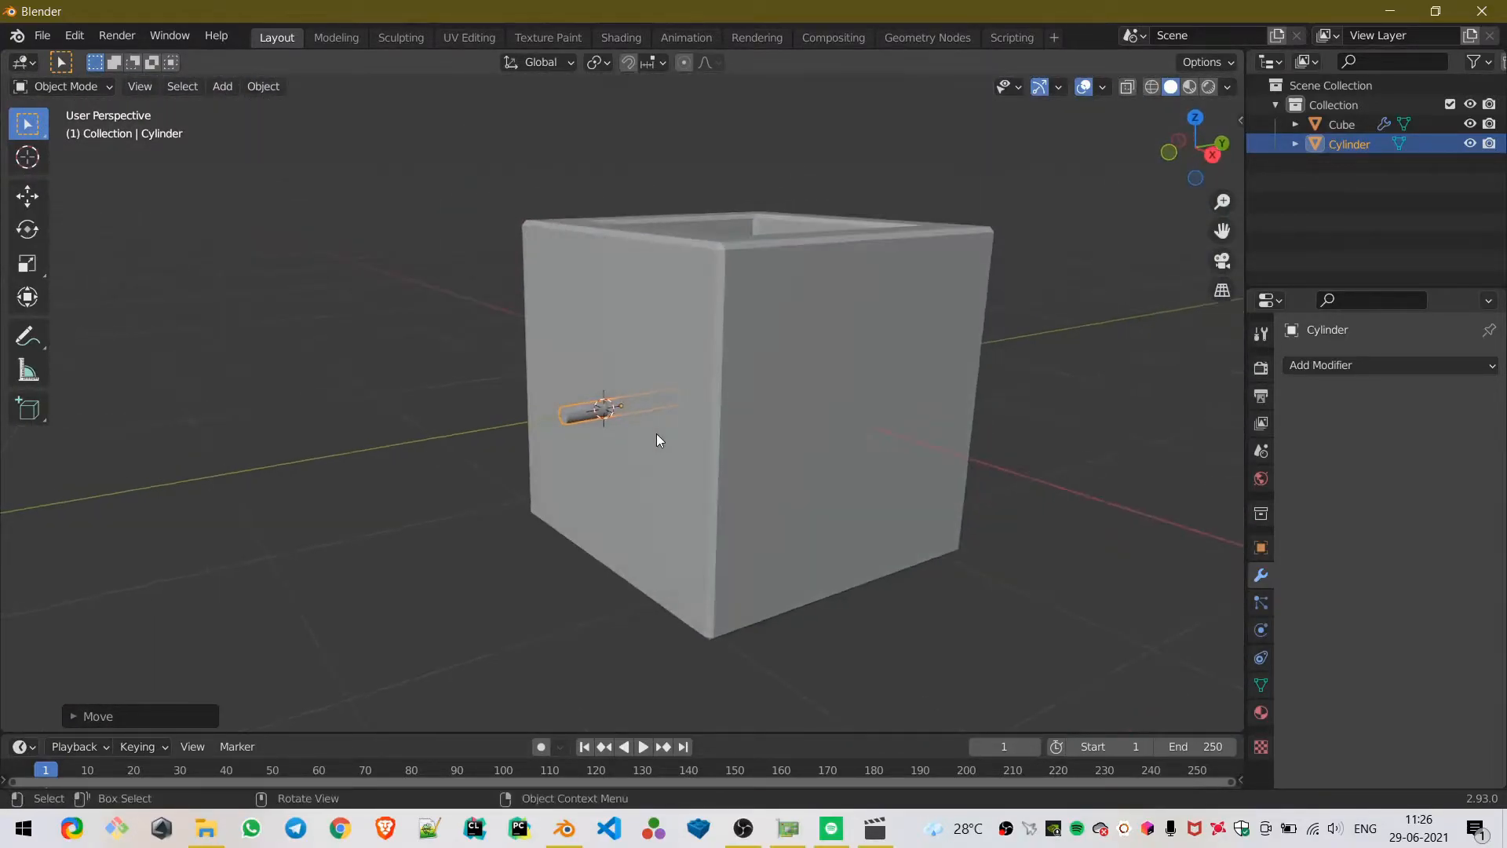
key("g")
key("z")
left_click(656, 525)
- In a right-side wireframe view, lower the cylinder along Z until it sits just above the box's inner floor
key("KP_3")
scroll(512, 522, "up", 5)
key("z")
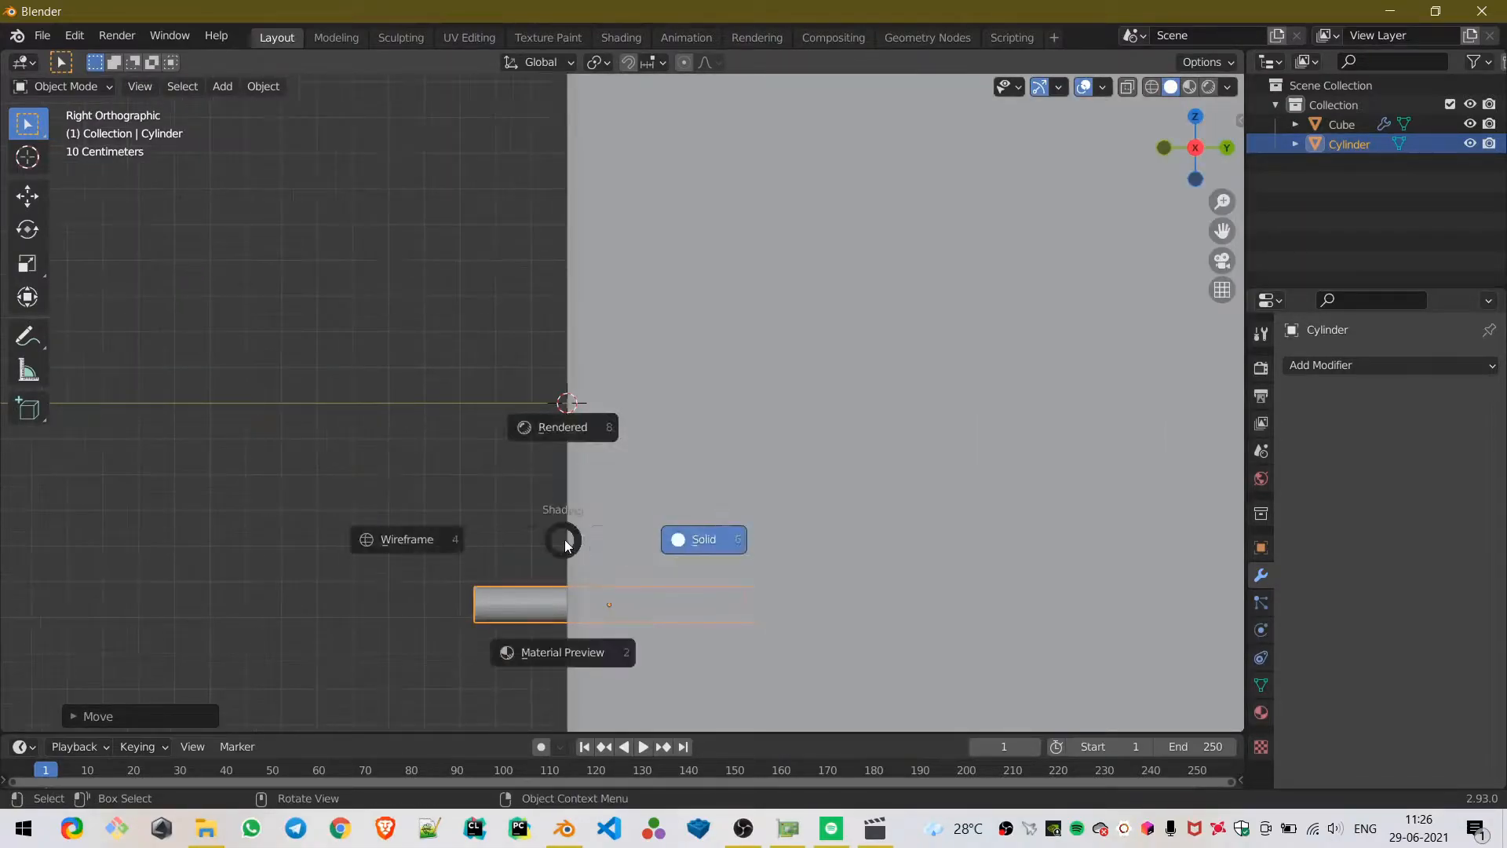
left_click(459, 543)
middle_click_drag(633, 370, 634, 222, "shift")
scroll(723, 416, "up", 3)
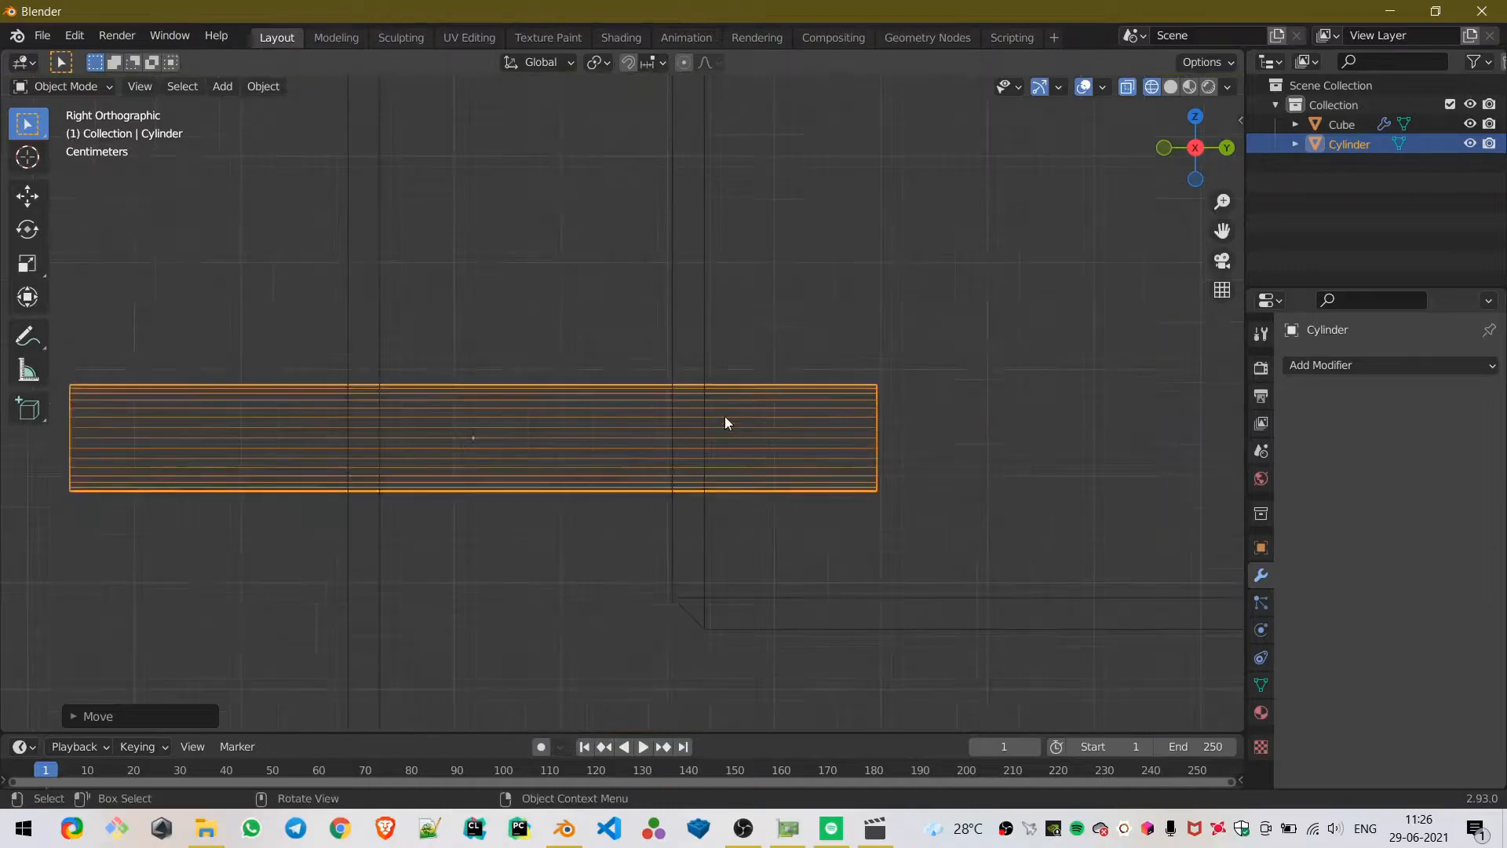
middle_click_drag(756, 577, 724, 477, "shift")
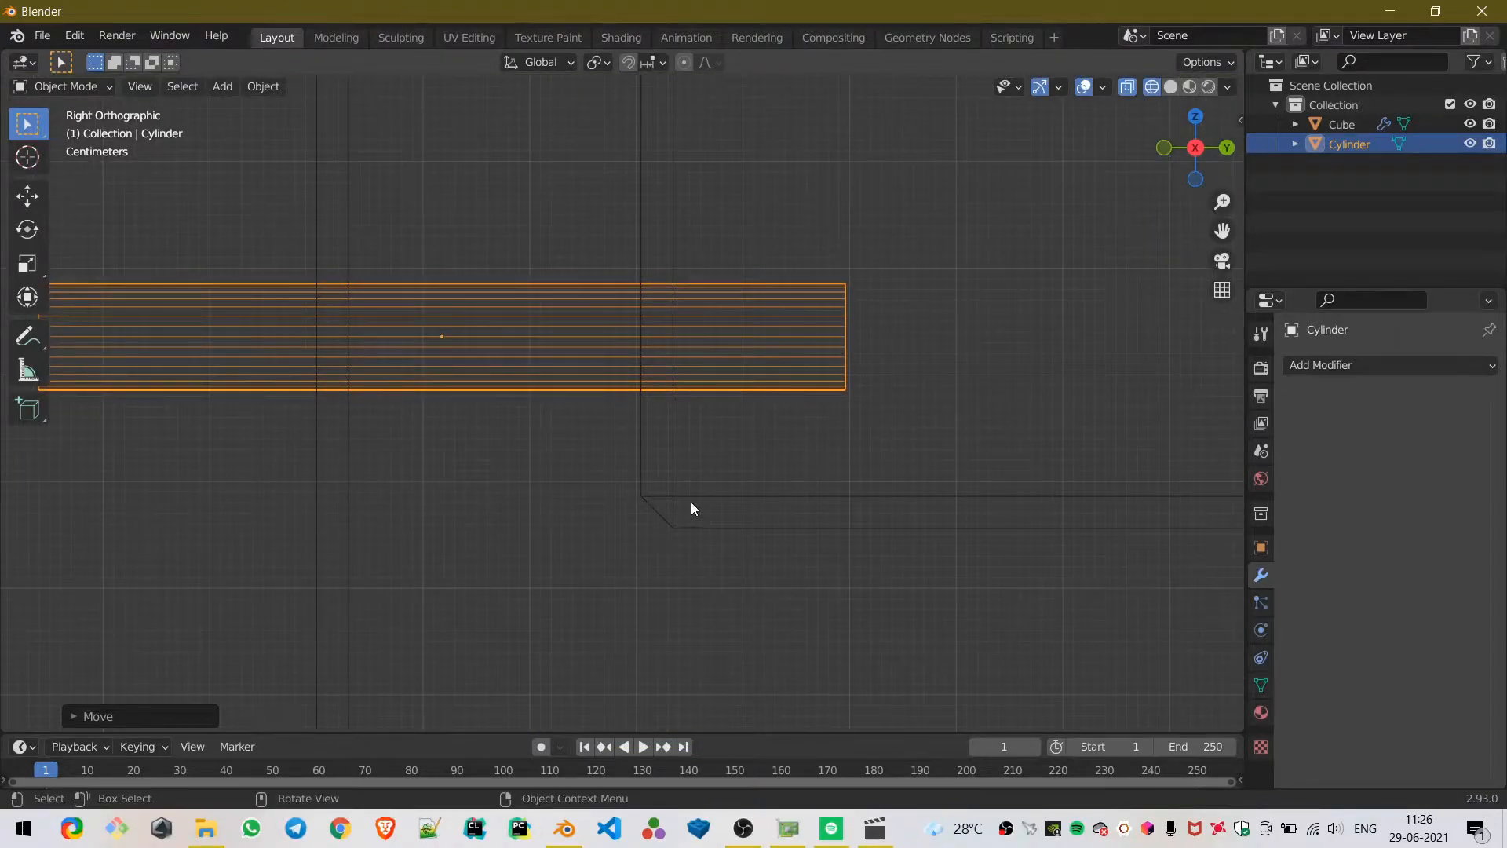
key("g")
key("z")
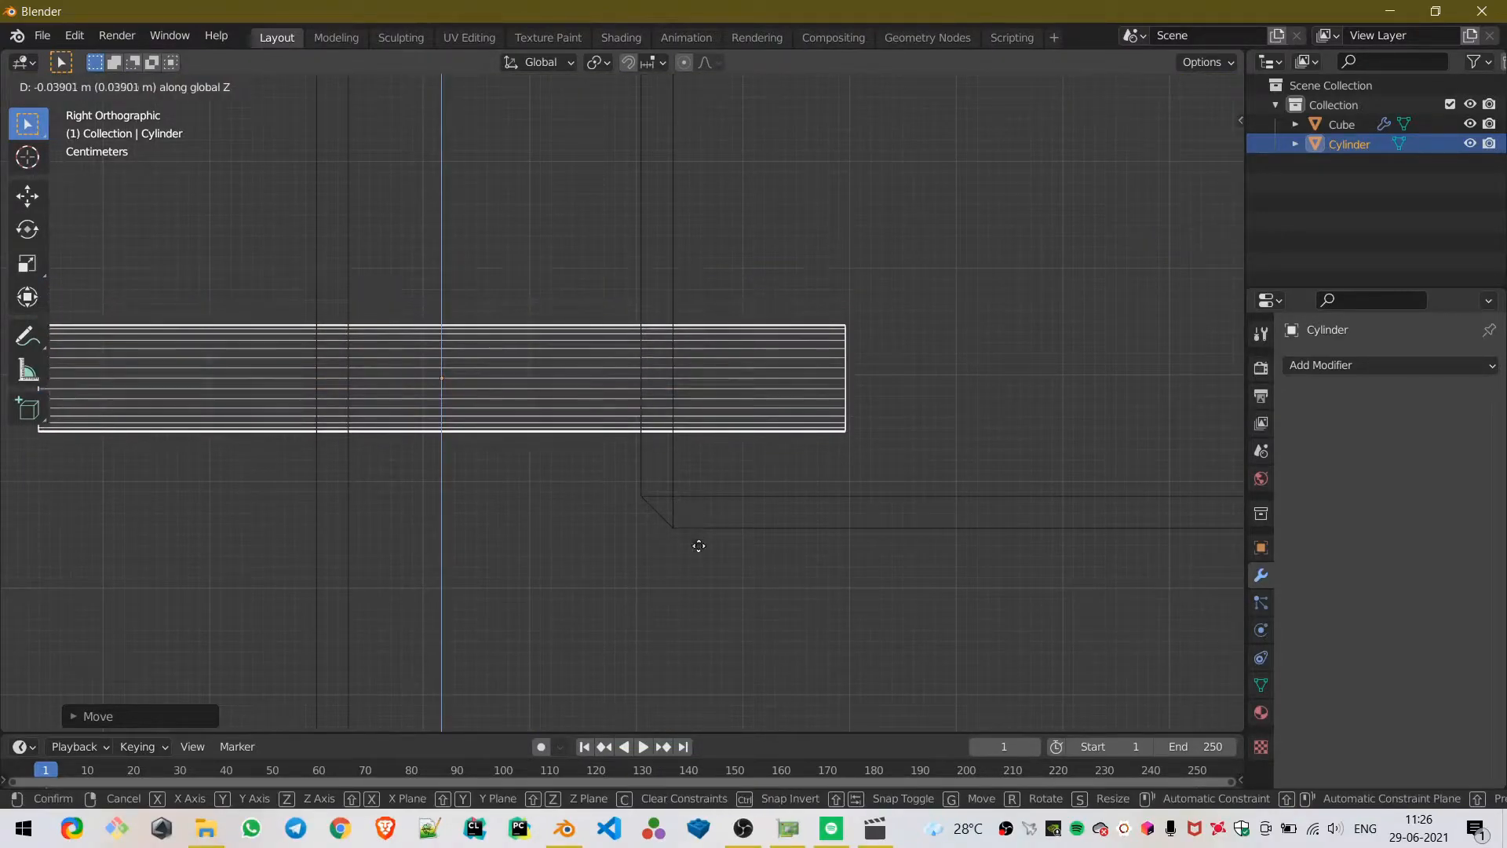
left_click(683, 587)
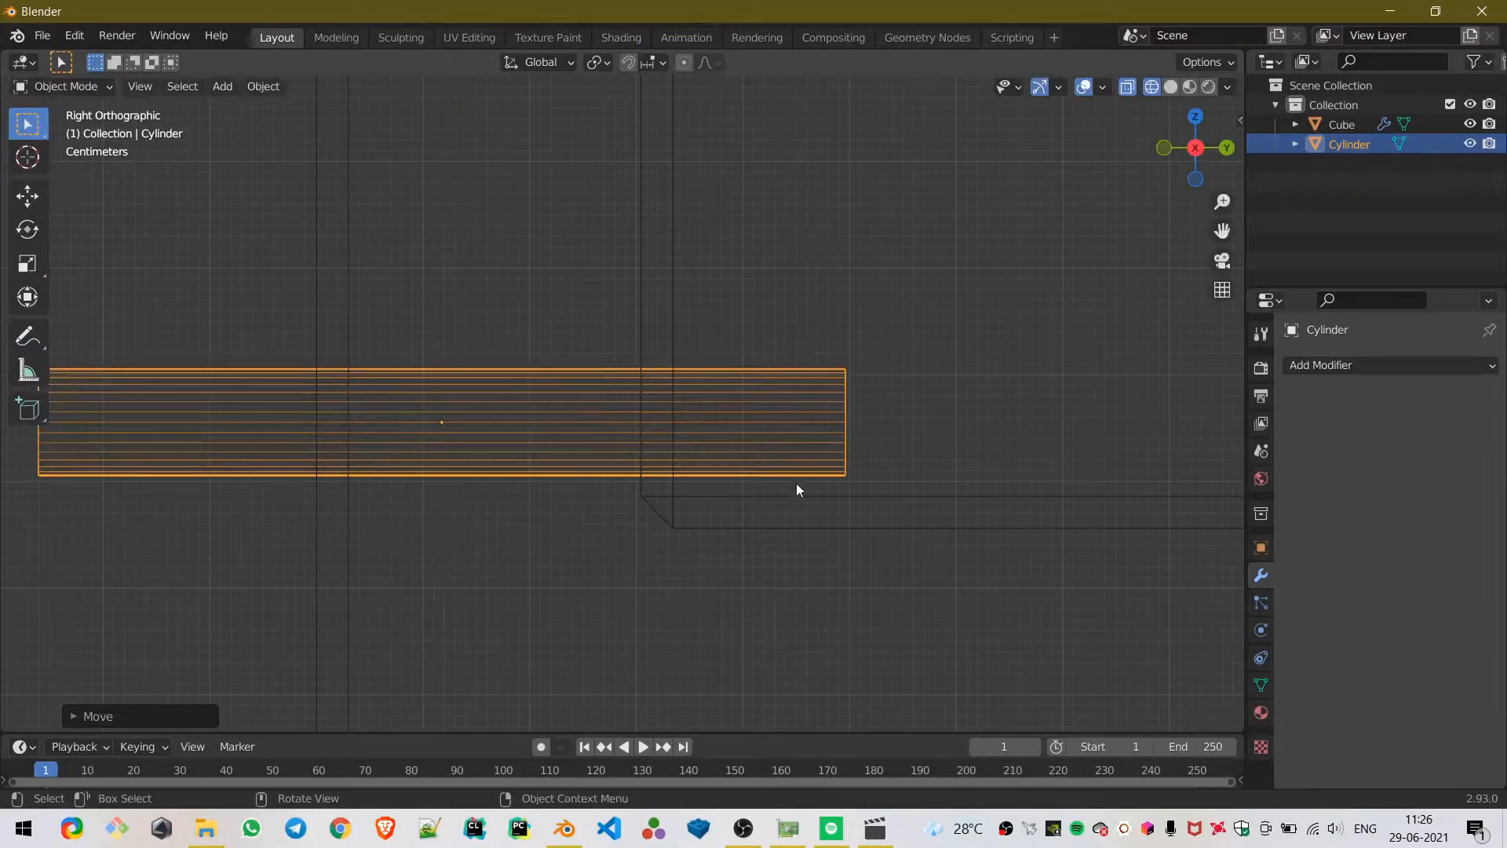
- Return the viewport to solid shading in a perspective view of the box, with the cylinder selected
left_click(673, 520)
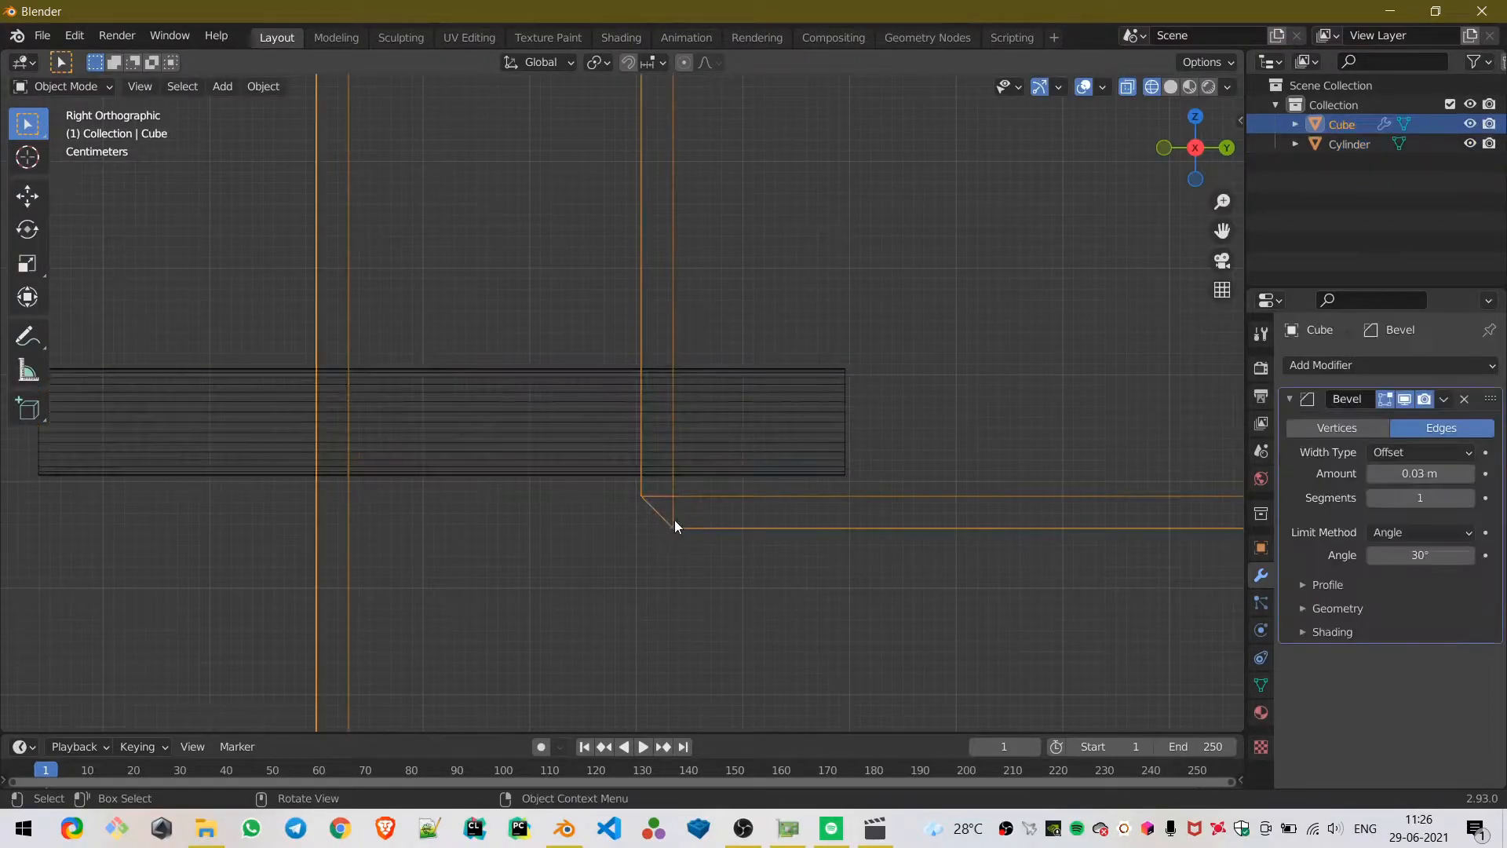
left_click(676, 492)
scroll(587, 497, "down", 6)
middle_click_drag(587, 497, 551, 503)
key("z")
left_click(856, 516)
scroll(657, 462, "down", 3)
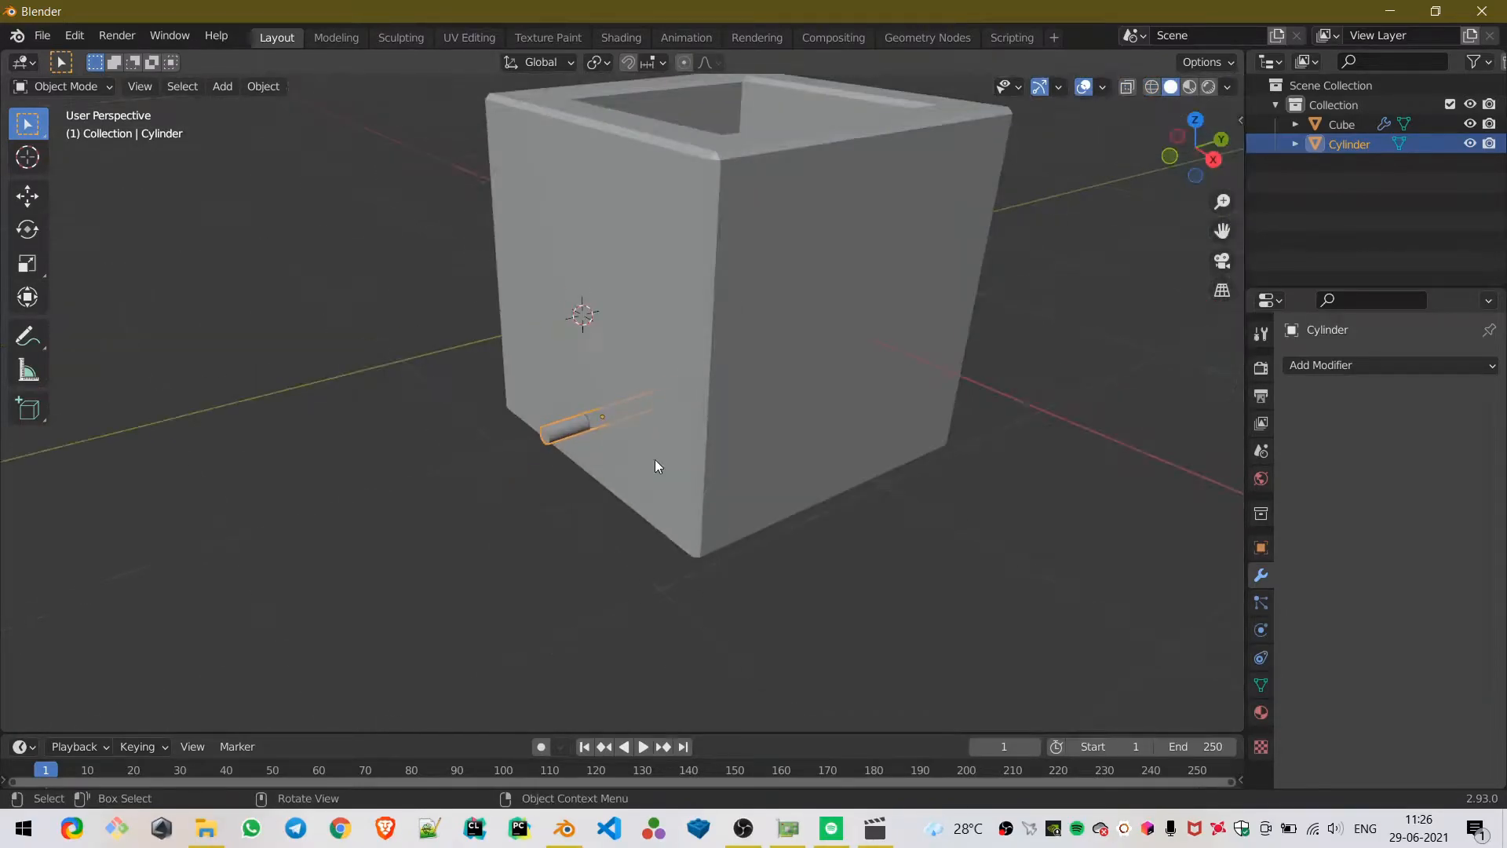
- Add a Boolean modifier to the box, set to Difference, with Cylinder as the cutting object
left_click(667, 308)
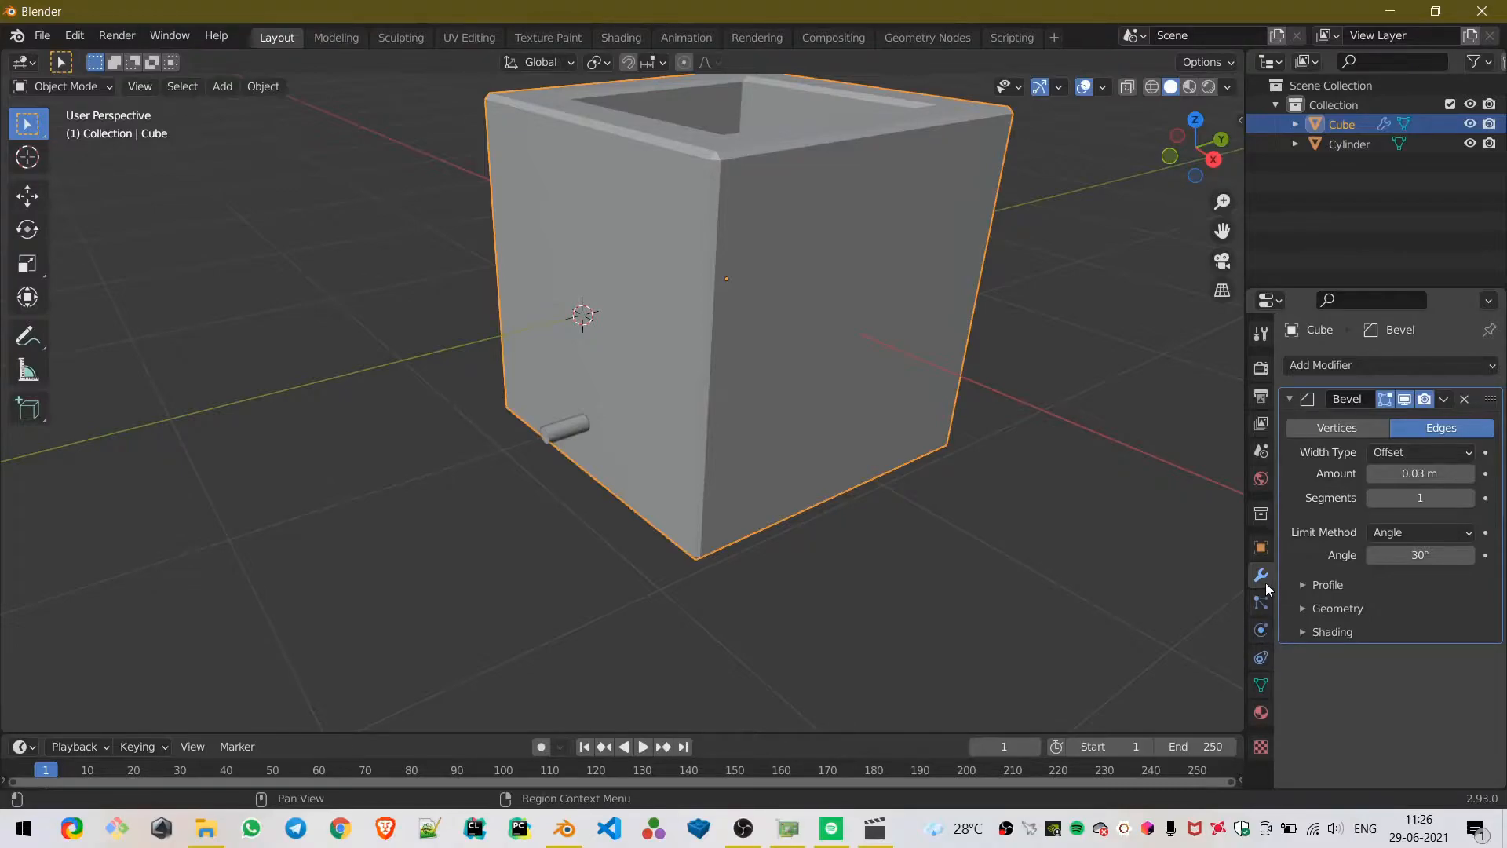
left_click(1341, 365)
left_click(1119, 460)
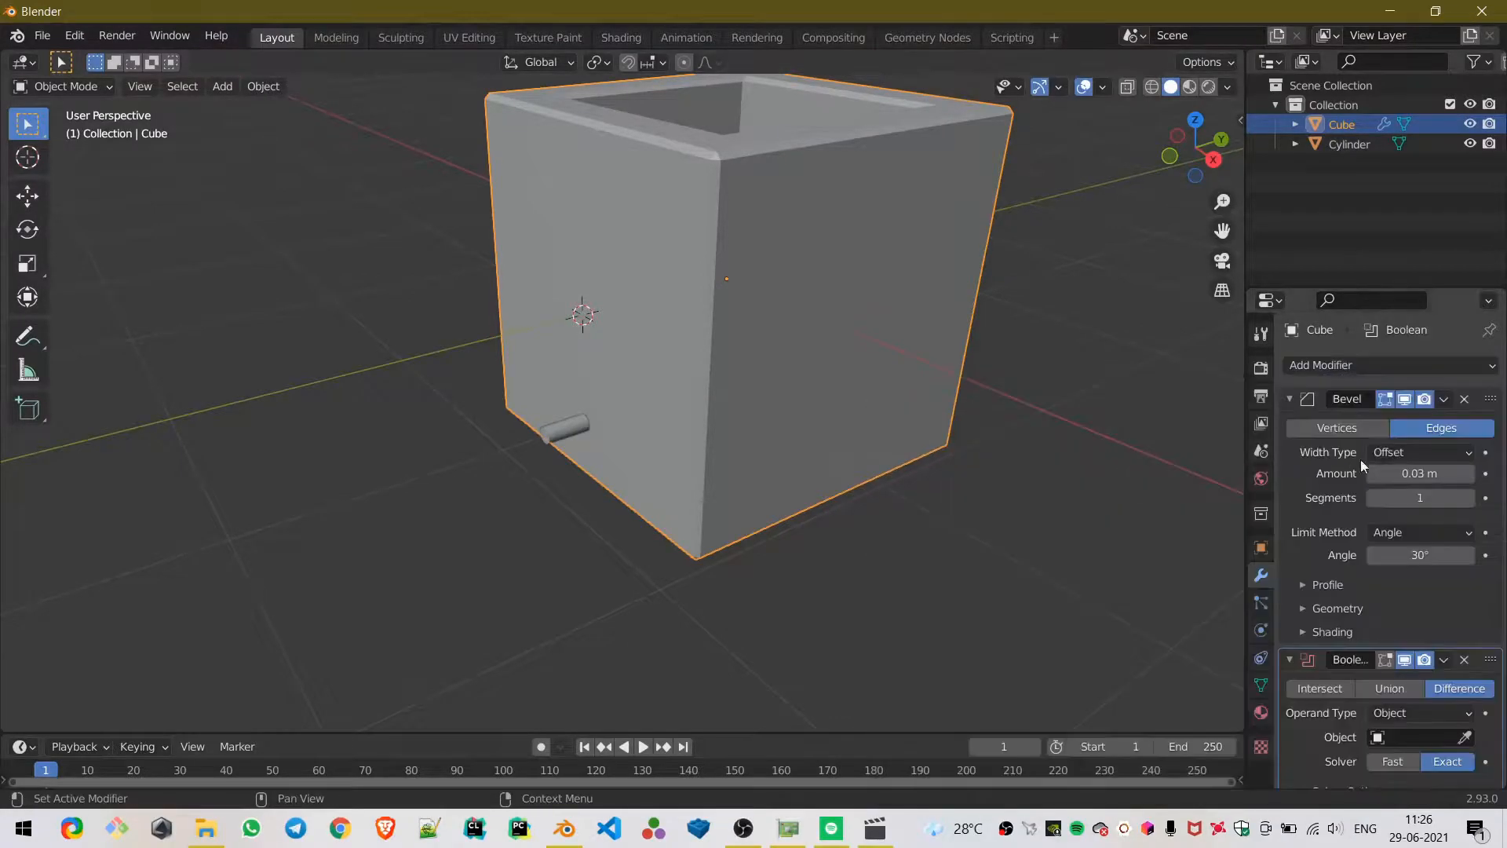
scroll(1468, 738, "down", 1)
left_click(1464, 722)
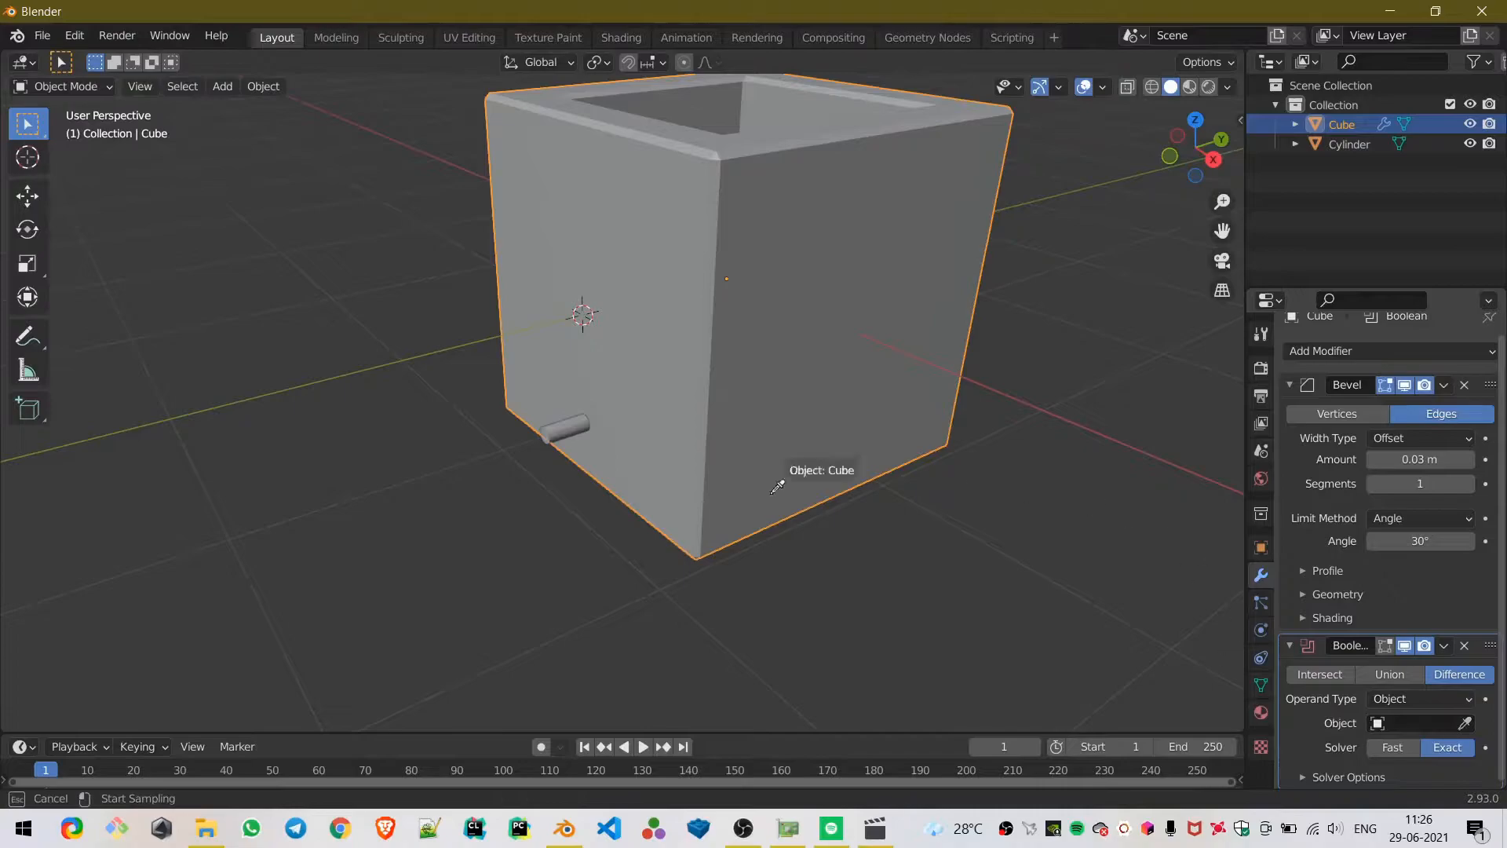
left_click(569, 426)
middle_click_drag(609, 436, 640, 438)
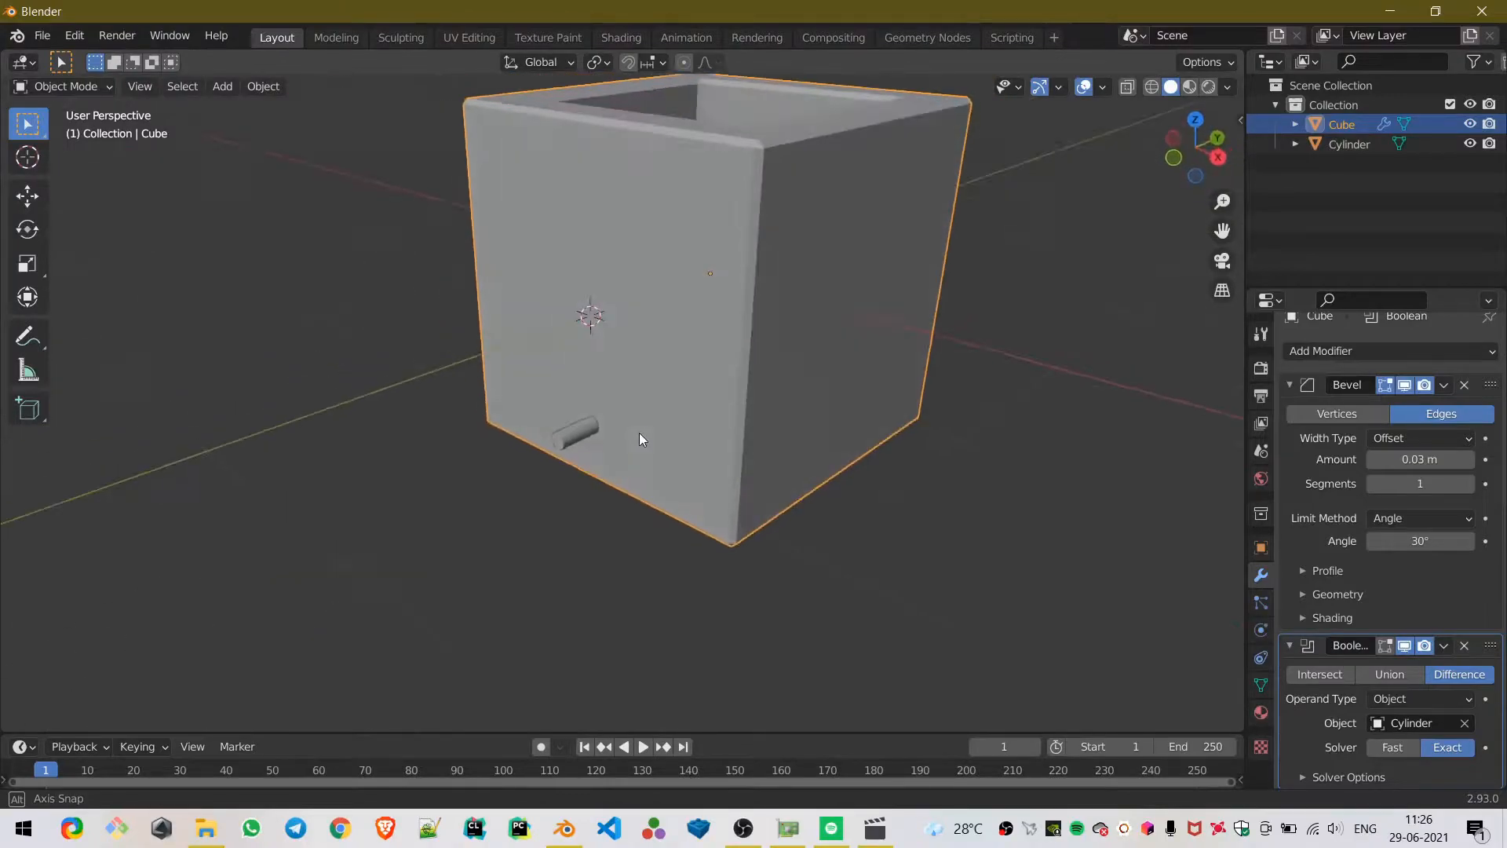
- Disable the cylinder's visibility in both renders and viewports so only its hole in the box wall shows
left_click(562, 440)
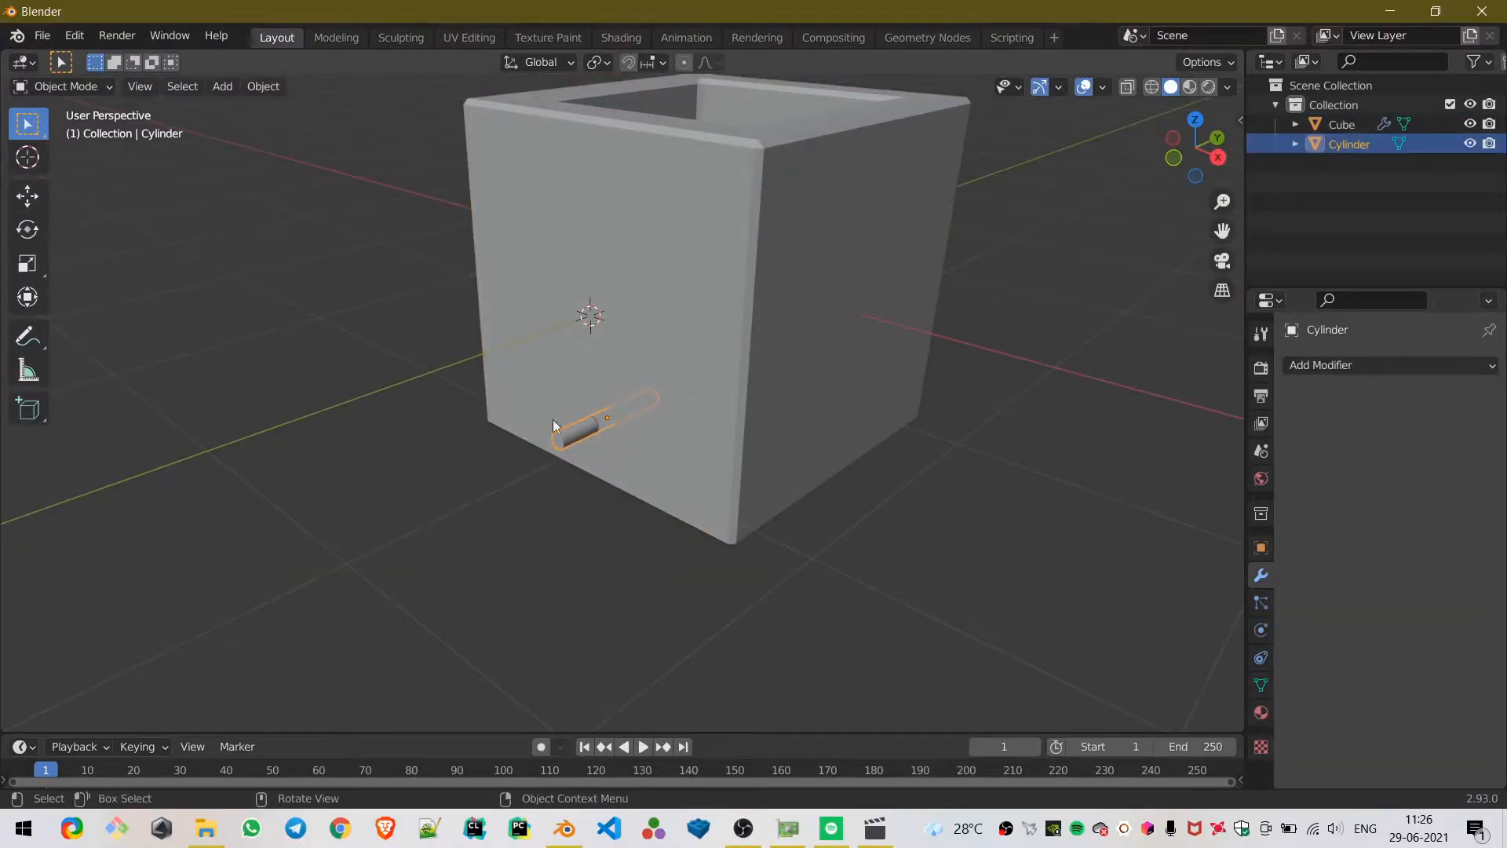
scroll(540, 449, "up", 3)
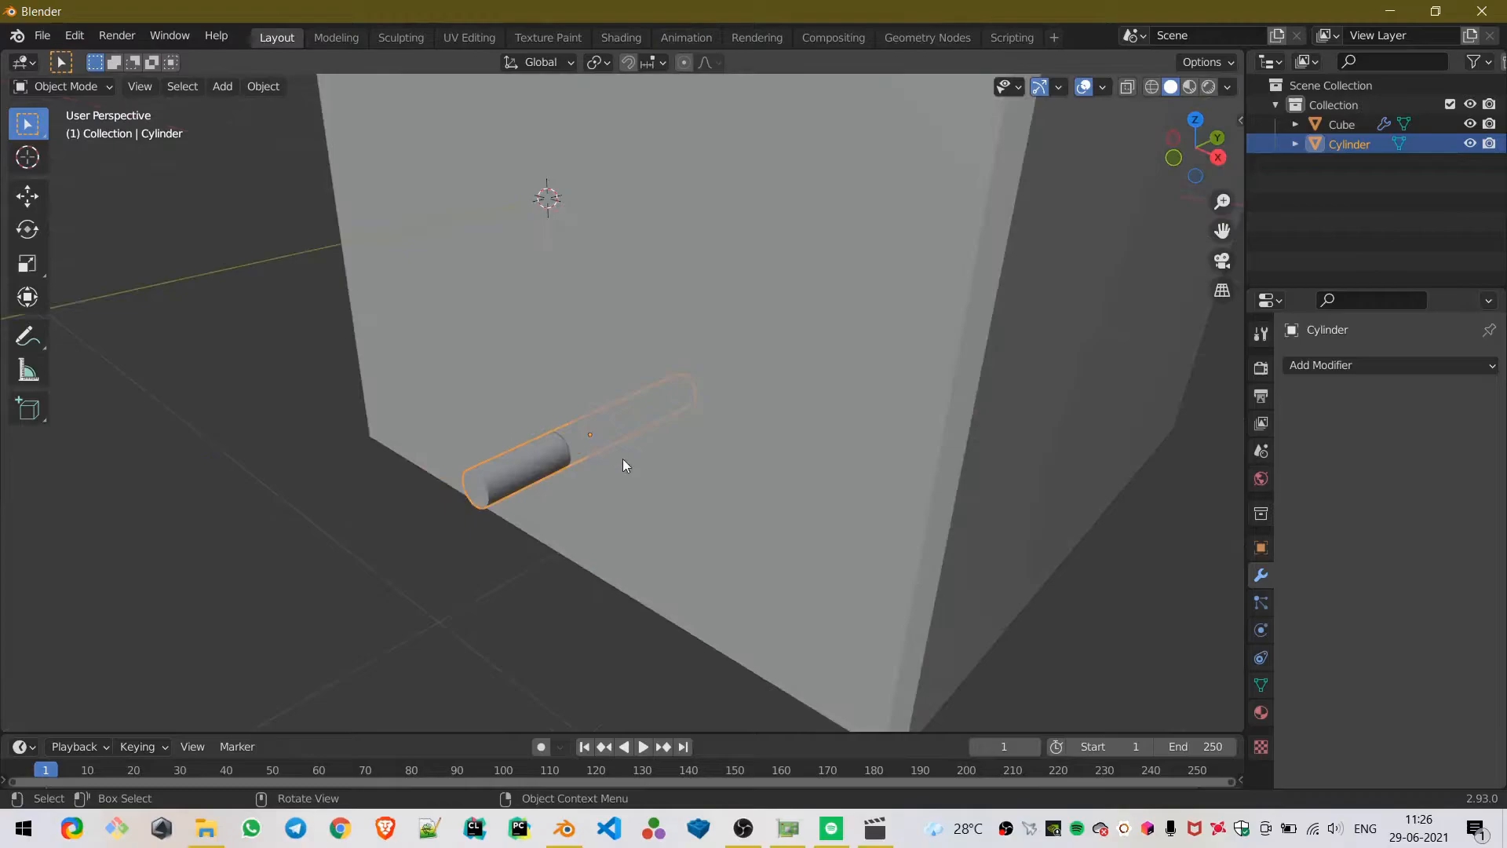
scroll(613, 451, "down", 2)
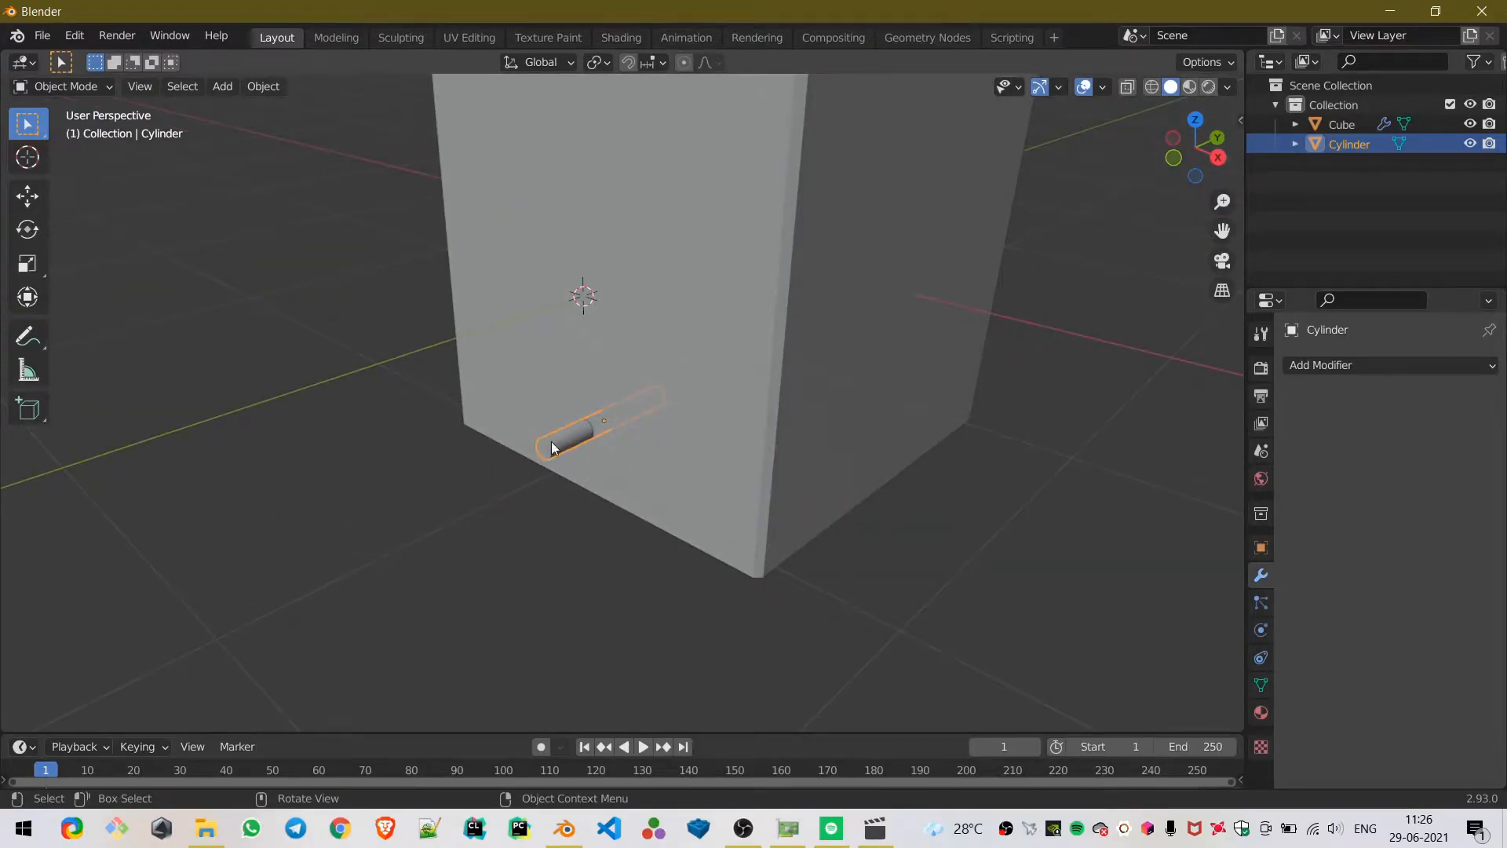
left_click(1261, 547)
scroll(1351, 589, "down", 2)
left_click(1299, 707)
scroll(1319, 711, "down", 5)
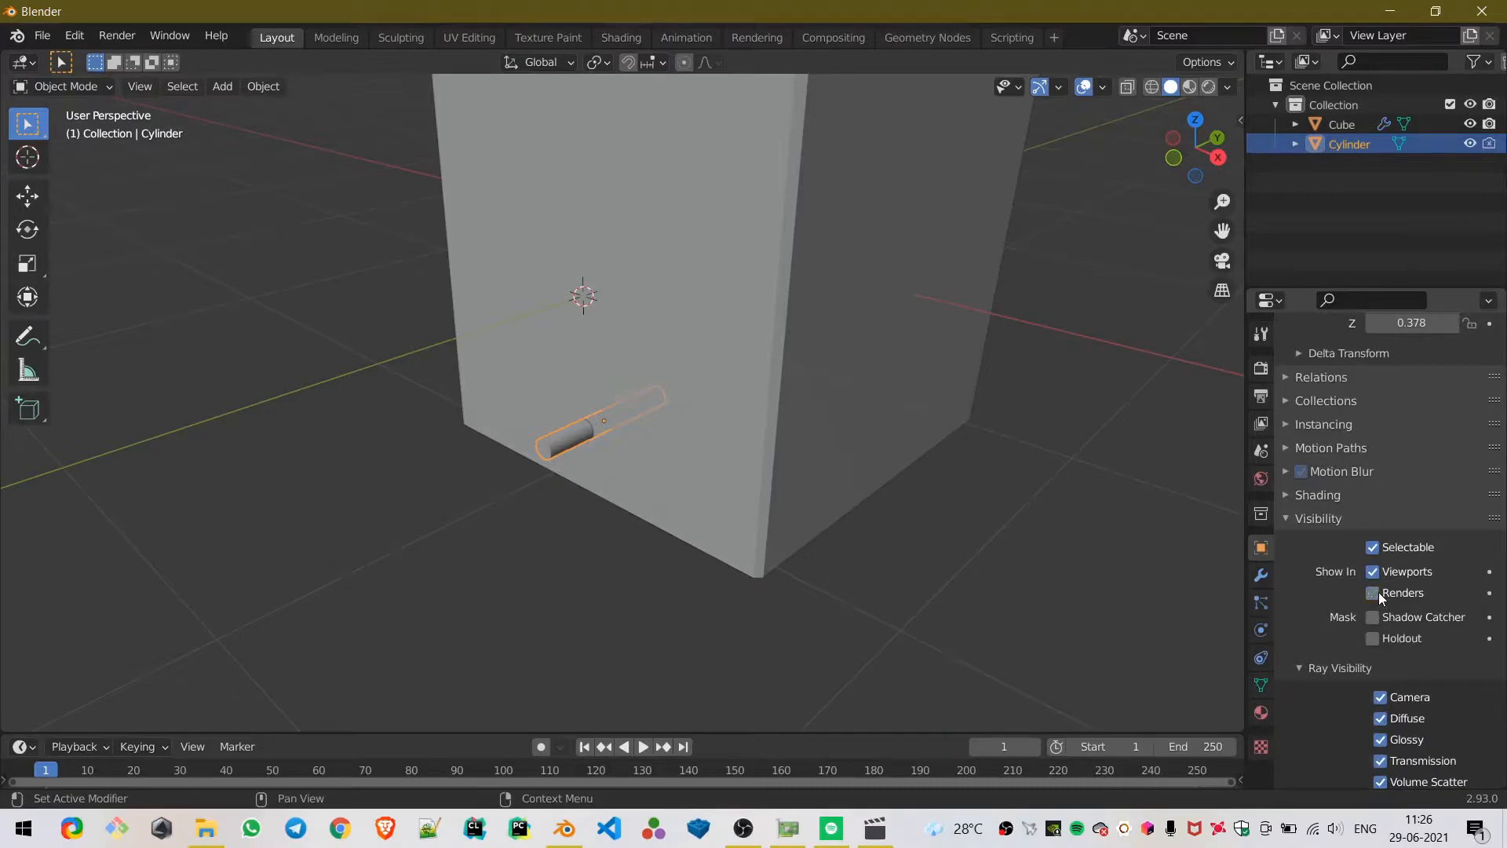
left_click(1372, 571)
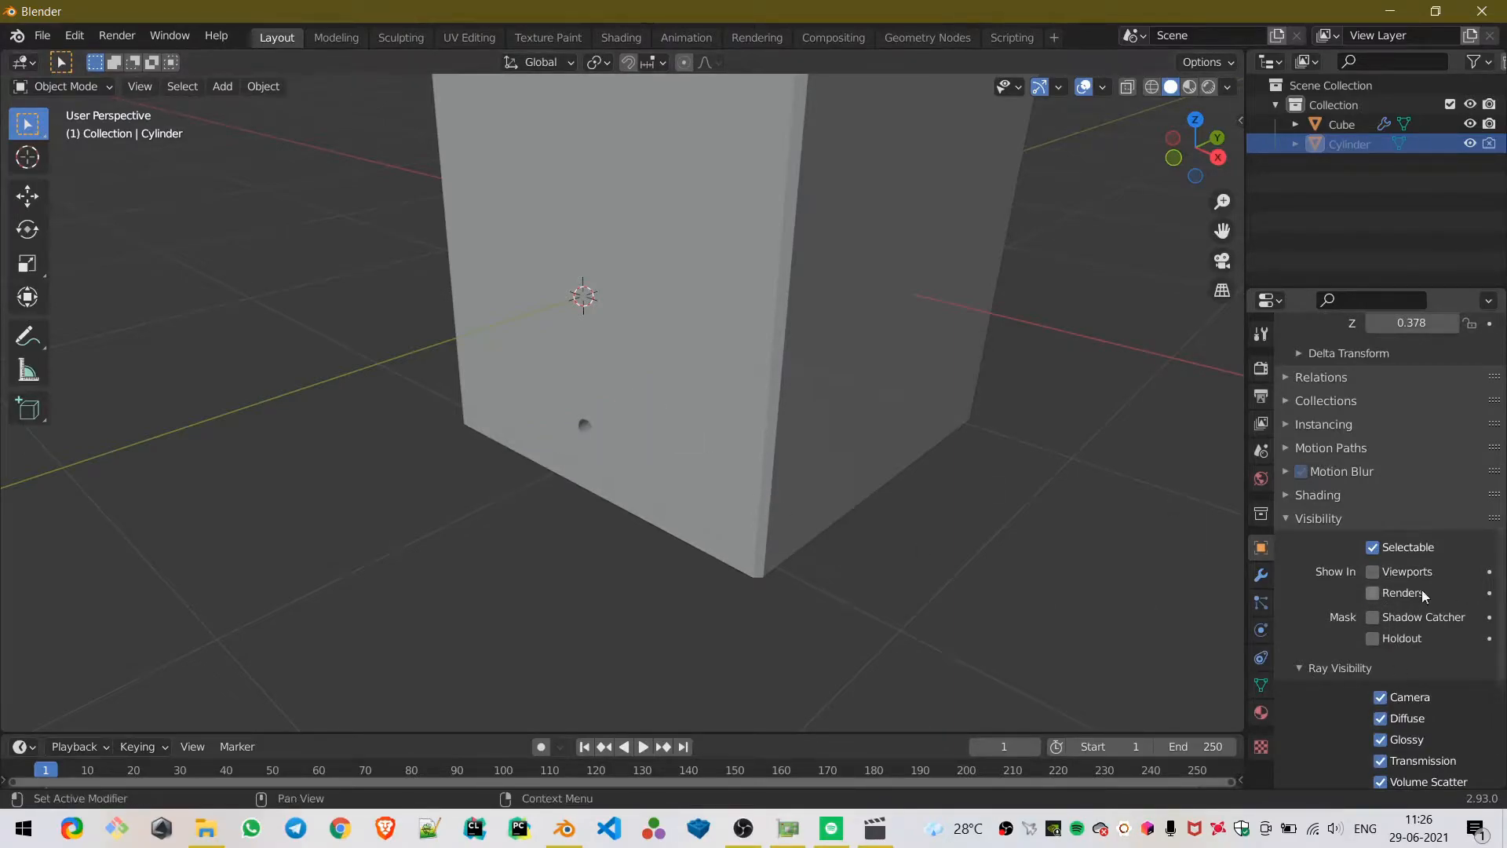
scroll(616, 403, "down", 5)
middle_click_drag(615, 403, 837, 370)
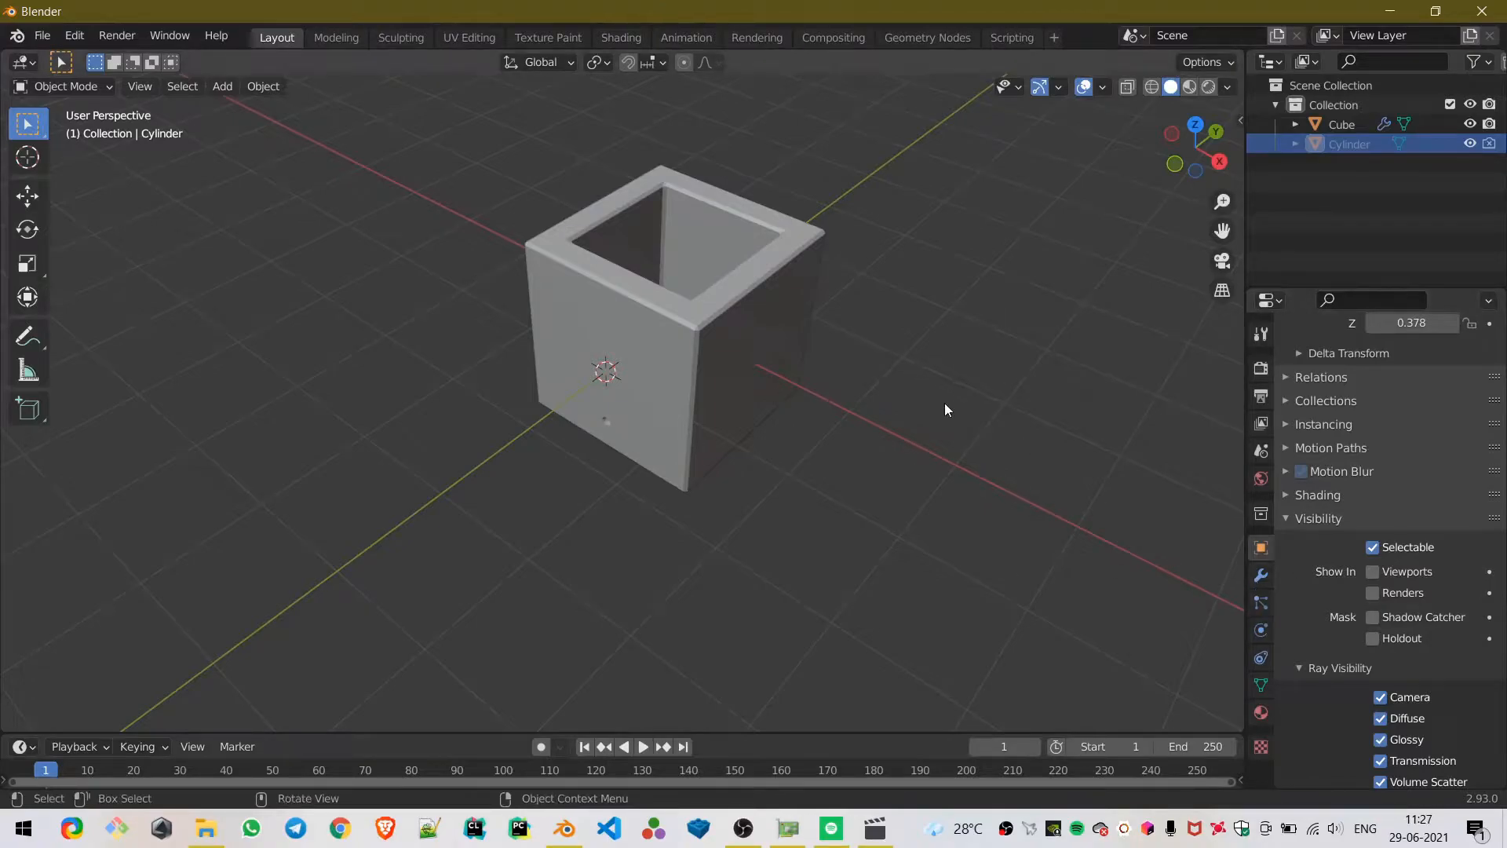
- Switch to a right-side wireframe view and snap the 3D cursor to the world origin
key("KP_3")
scroll(755, 362, "down", 4)
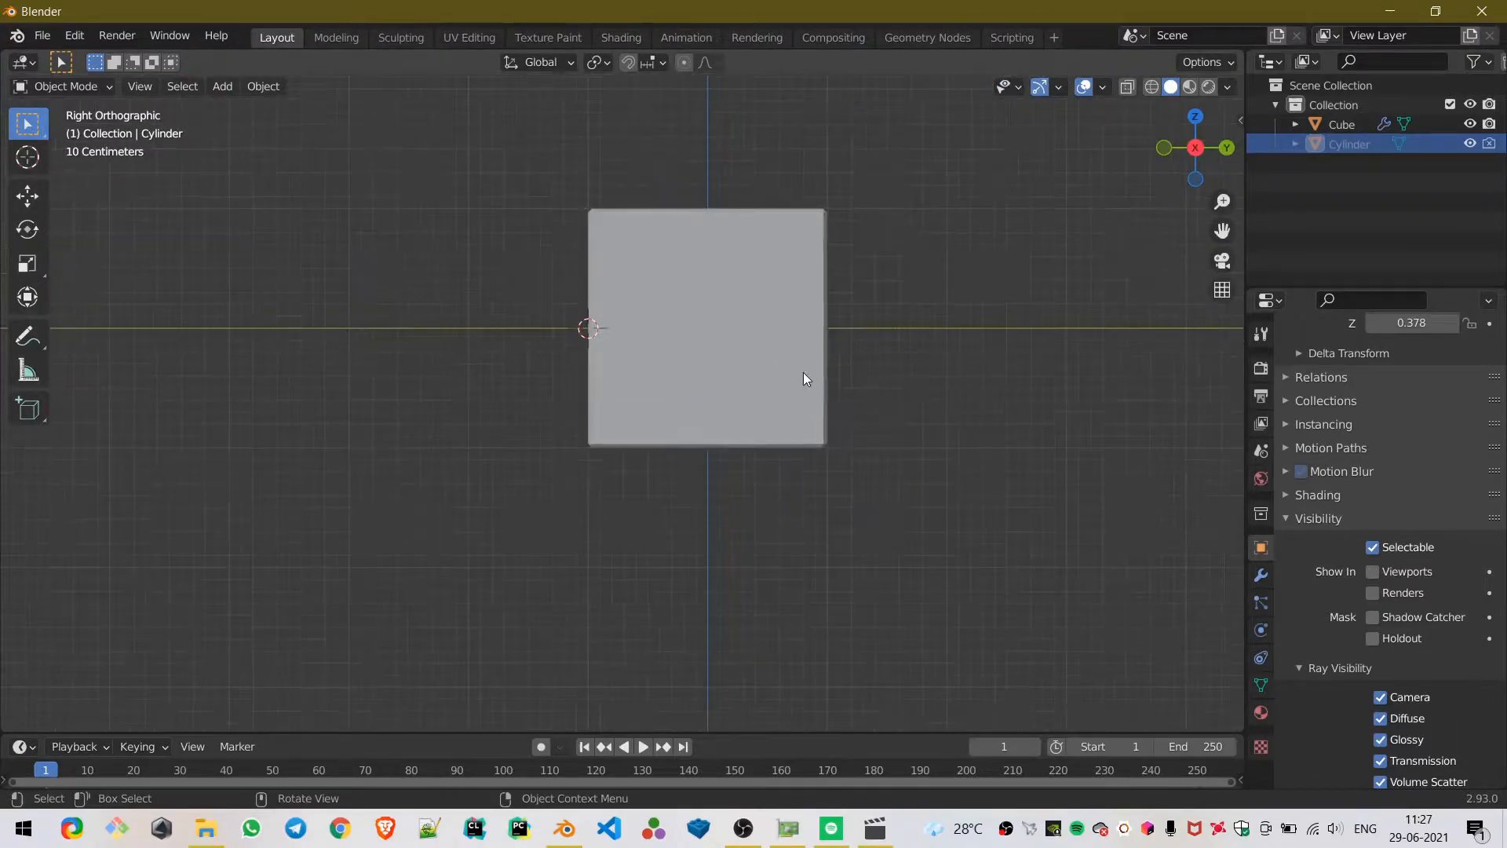
key("z")
left_click(741, 357)
scroll(750, 338, "up", 3)
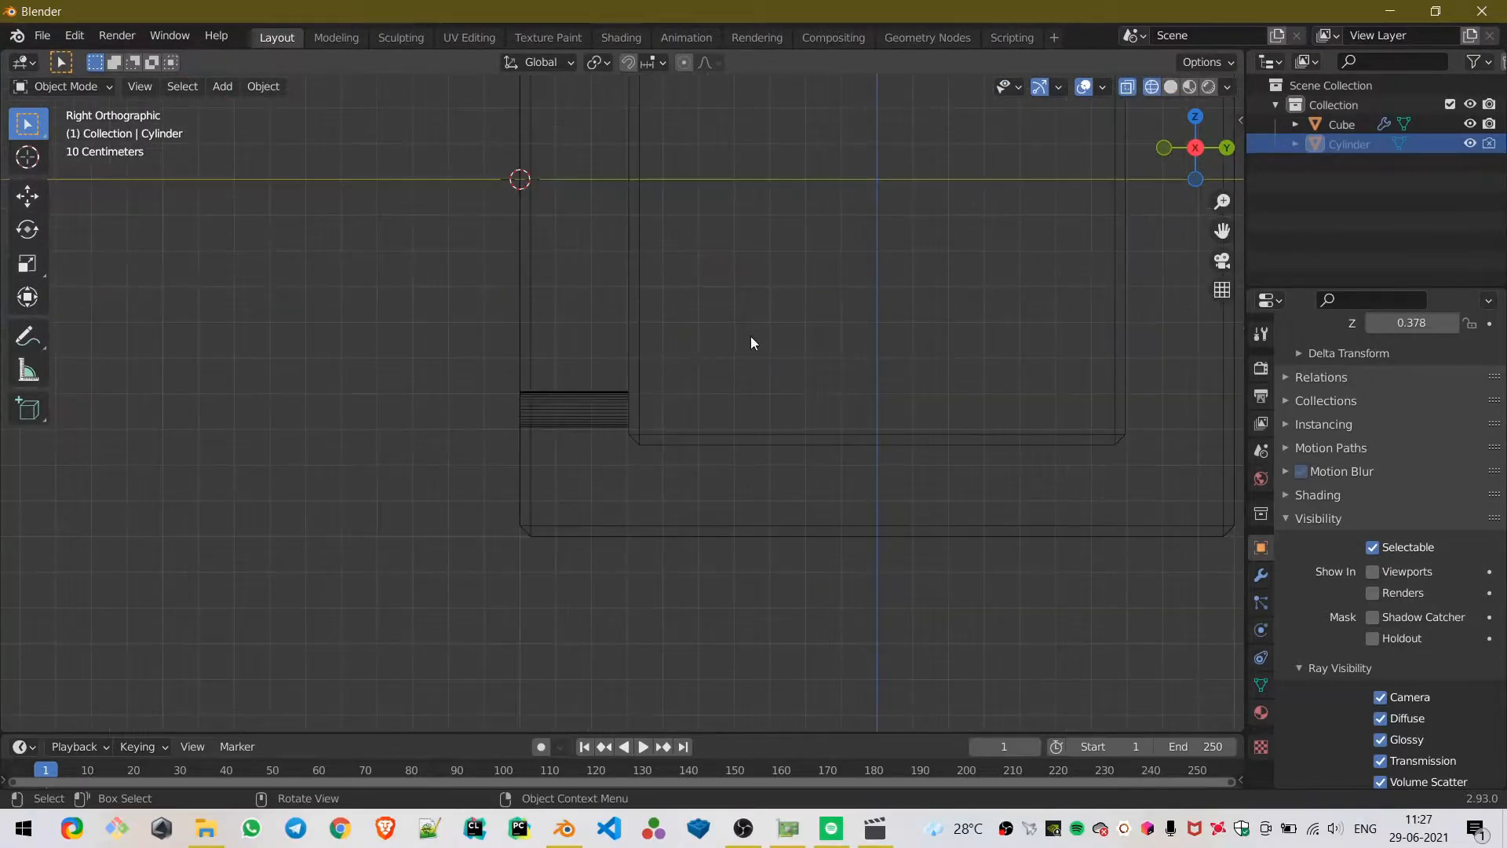
key("shift+s")
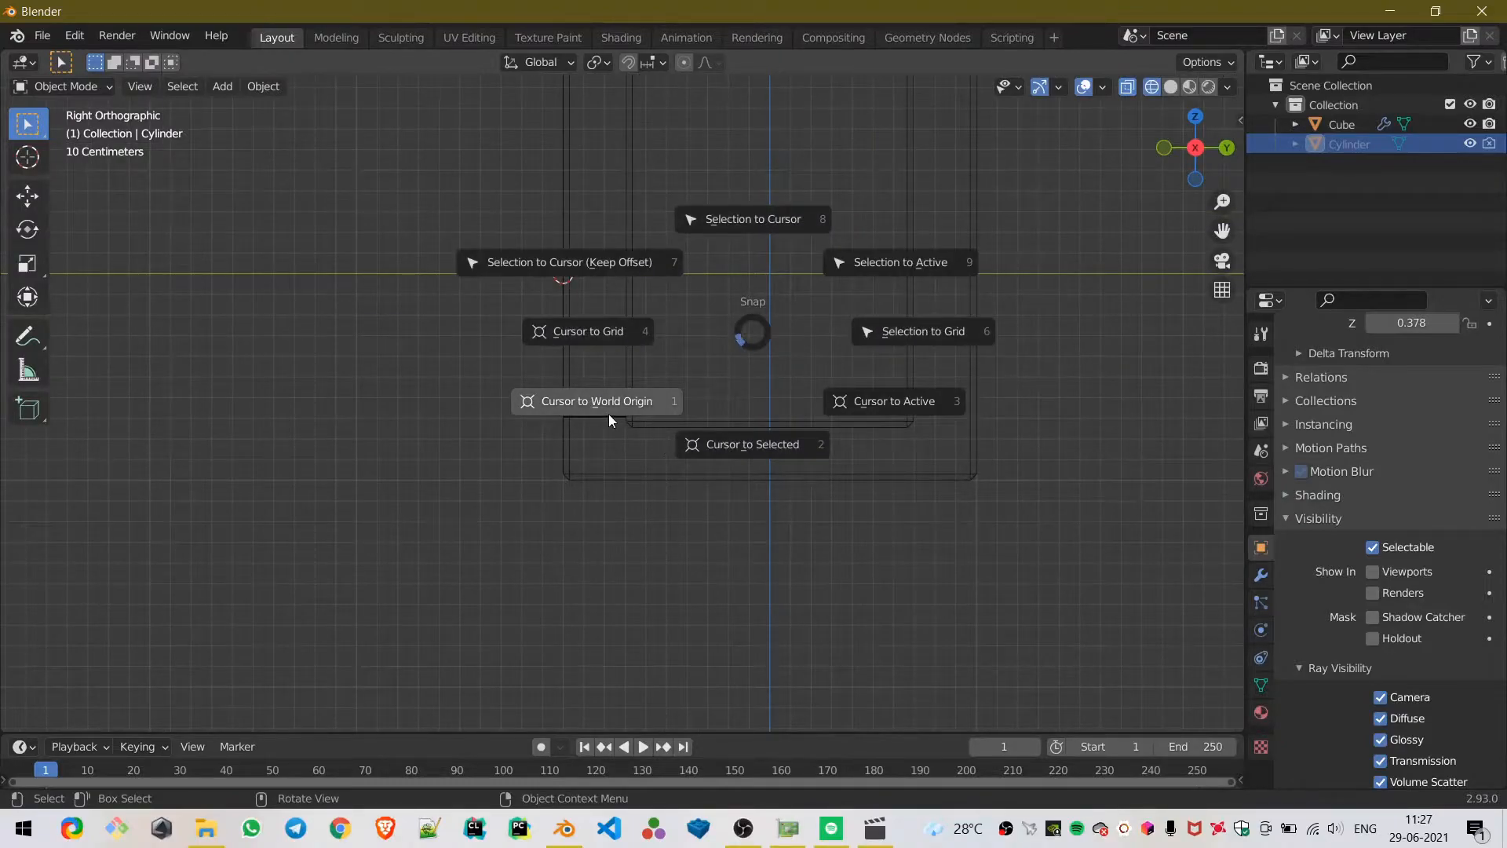
left_click(609, 415)
- Add a mesh cube at the world origin and scale it uniformly to about 0.2
key("shift+a")
mouse_move(731, 328)
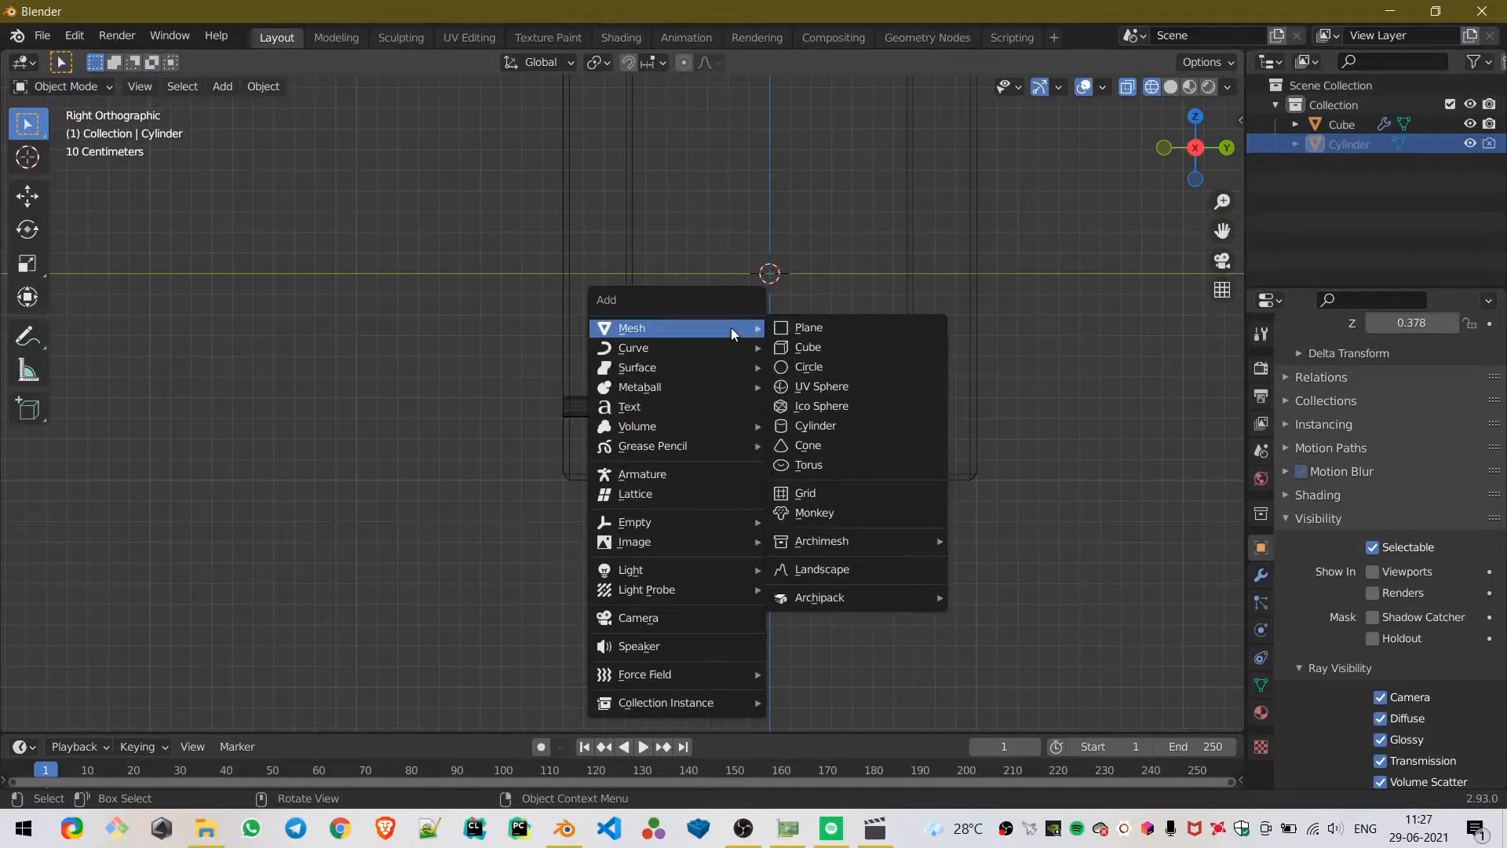
left_click(808, 346)
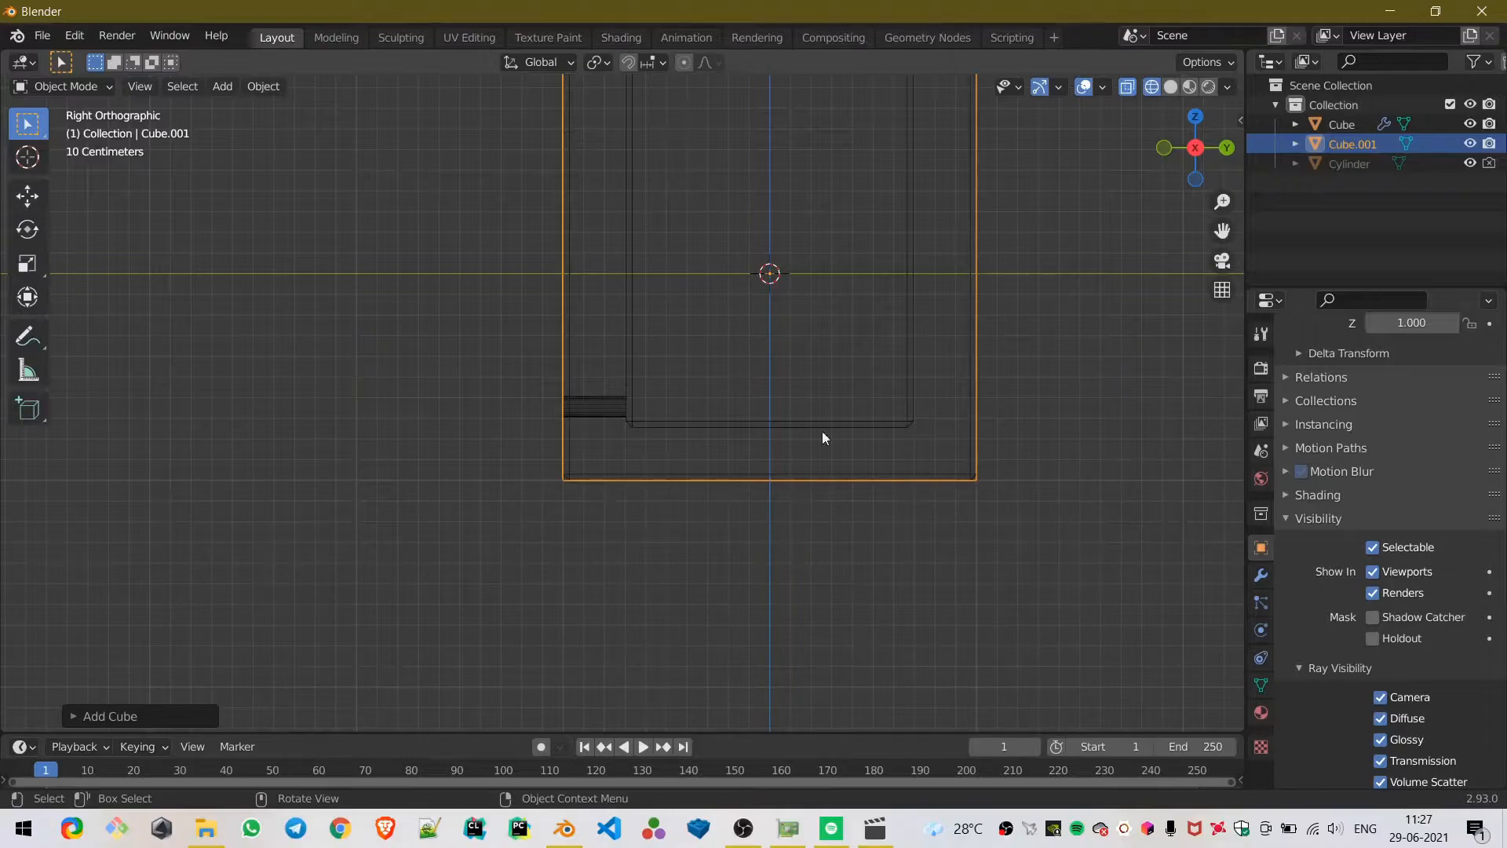
key("s")
left_click(811, 337)
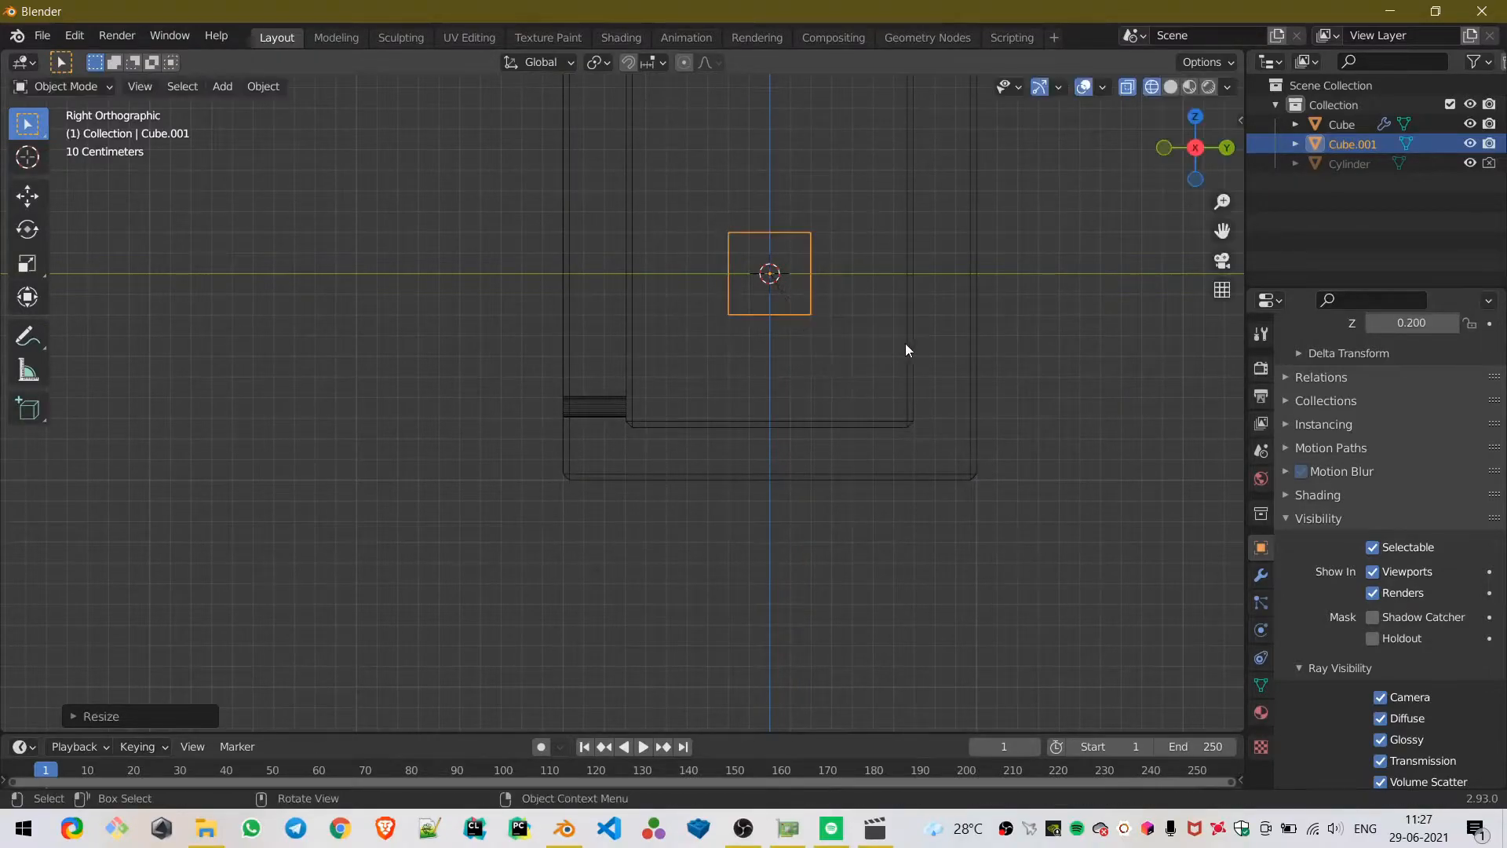
- Raise the small cube along Z into the upper part of the box's cavity
middle_click_drag(878, 394, 760, 561, "shift")
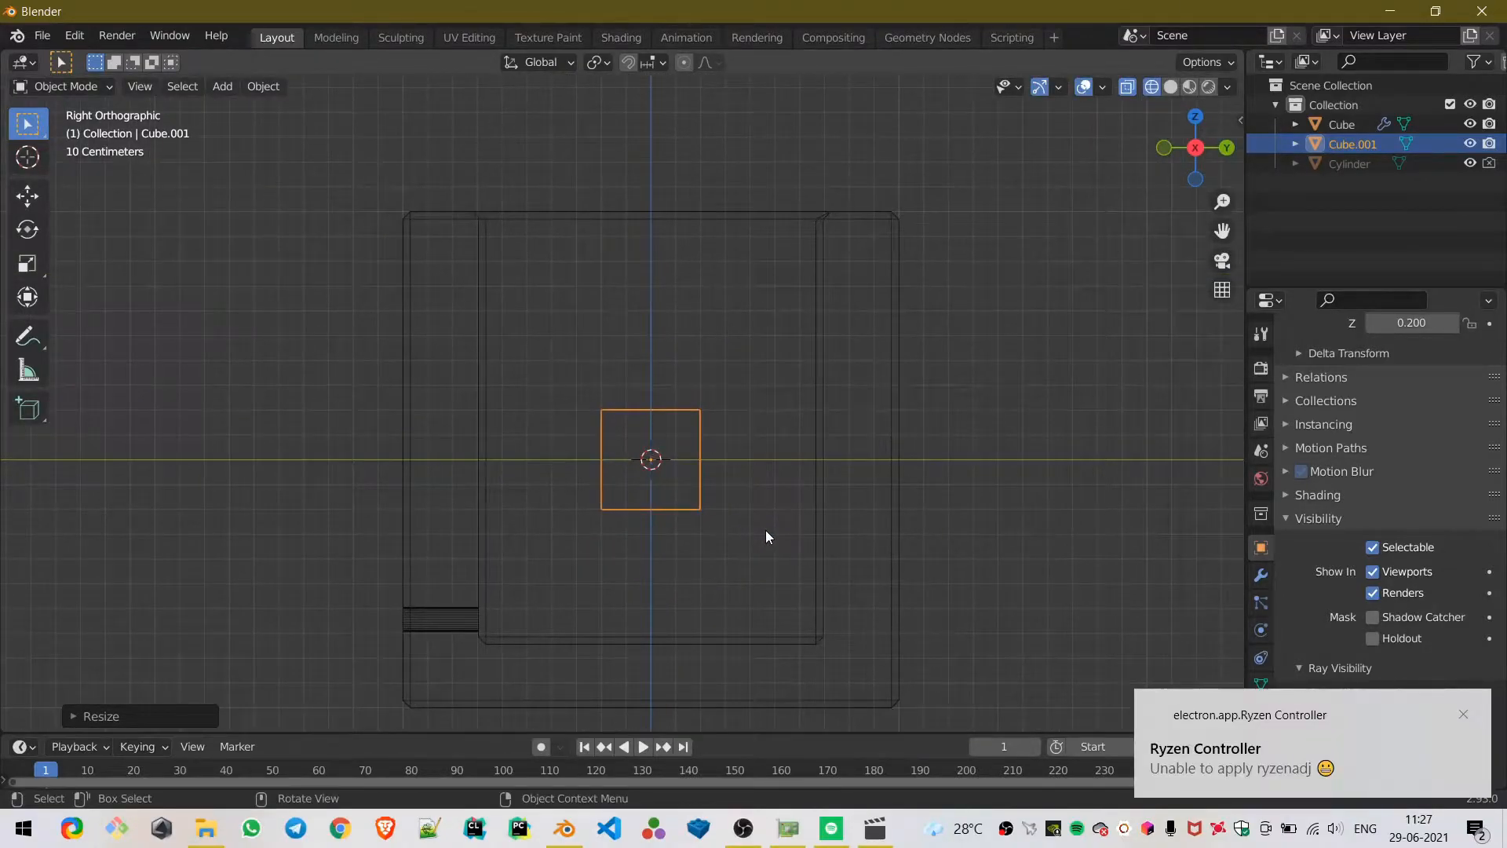
key("g")
key("z")
left_click(768, 390)
middle_click_drag(768, 389, 577, 412)
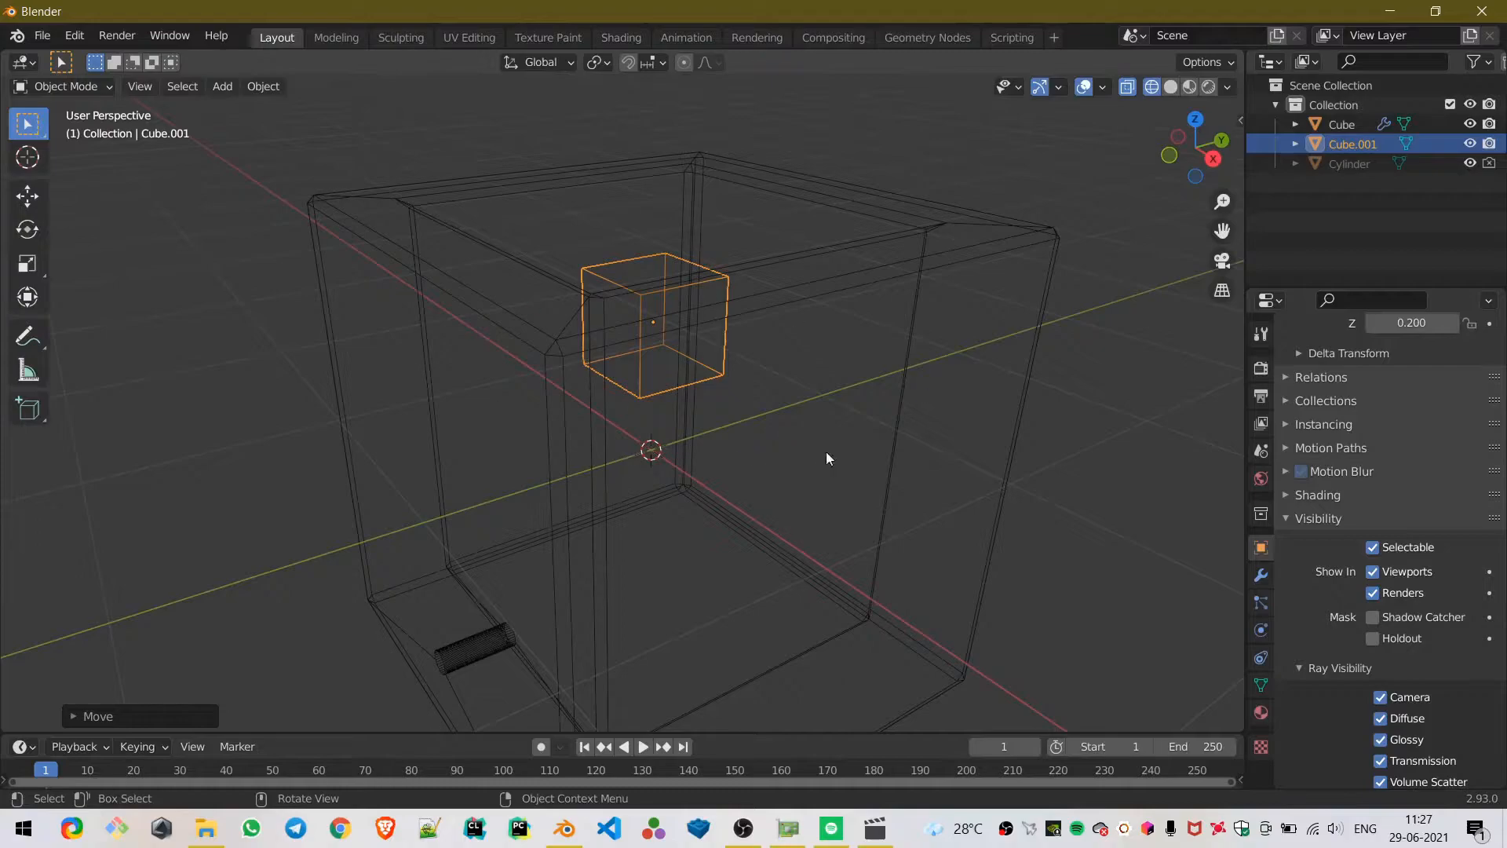
- Add another mesh cube at the world origin and scale it uniformly to about 1.736 so it encloses the box
scroll(767, 458, "down", 5)
key("KP_3")
scroll(859, 498, "up", 4)
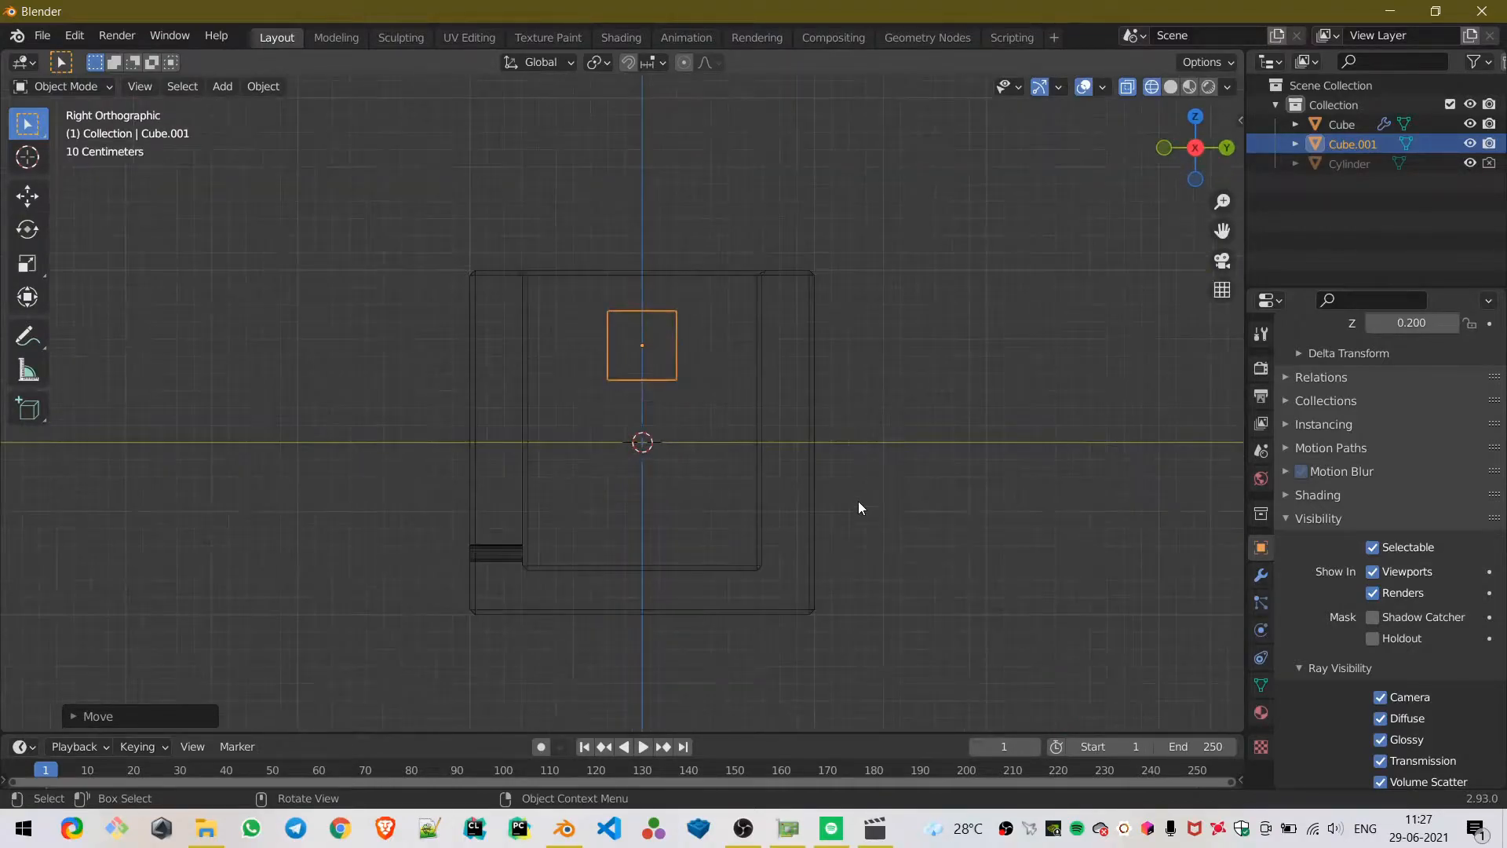
key("shift+a")
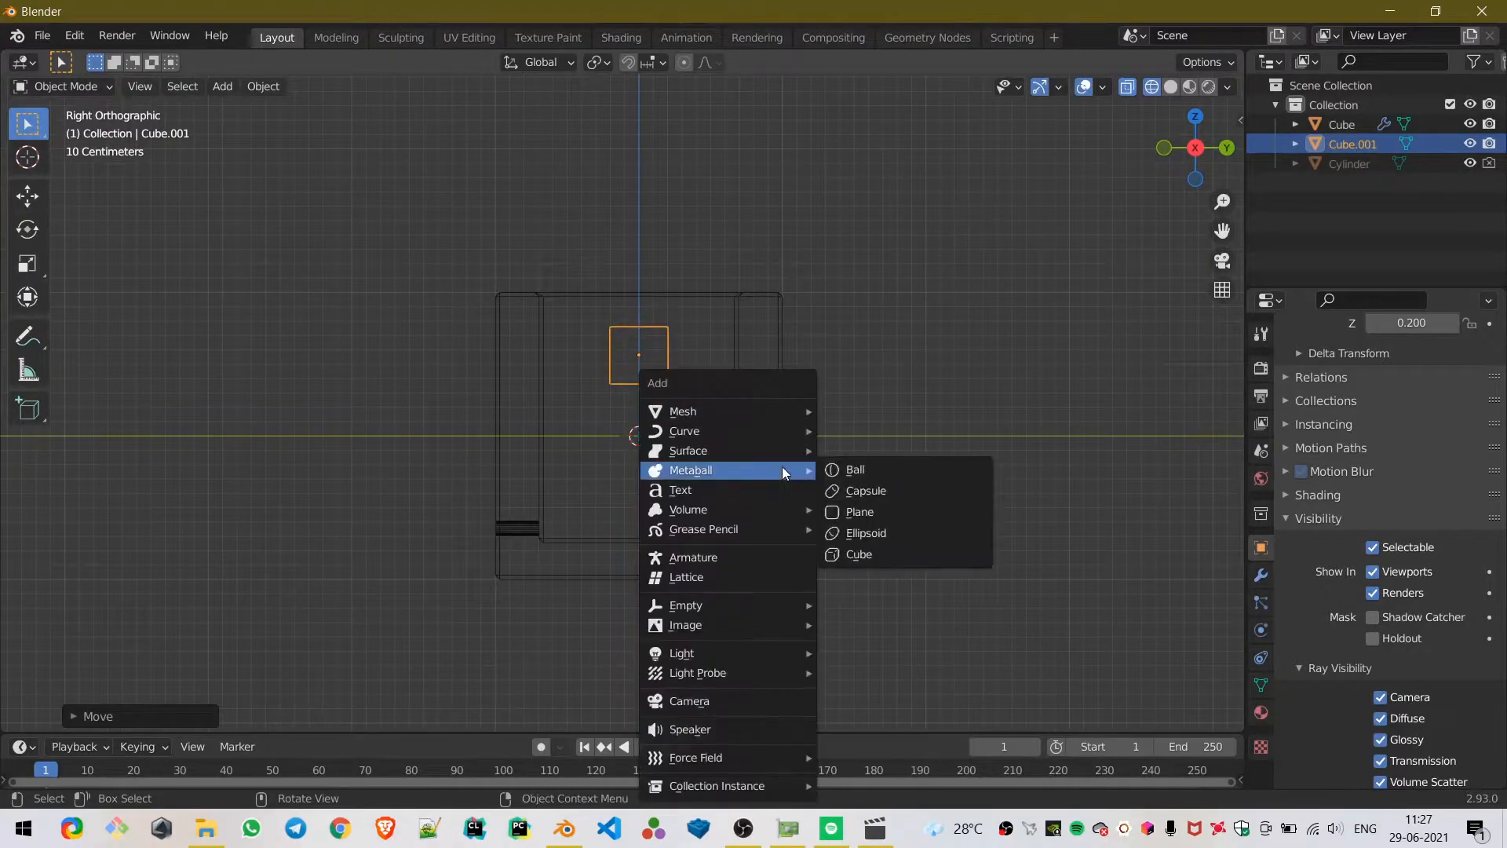
mouse_move(737, 425)
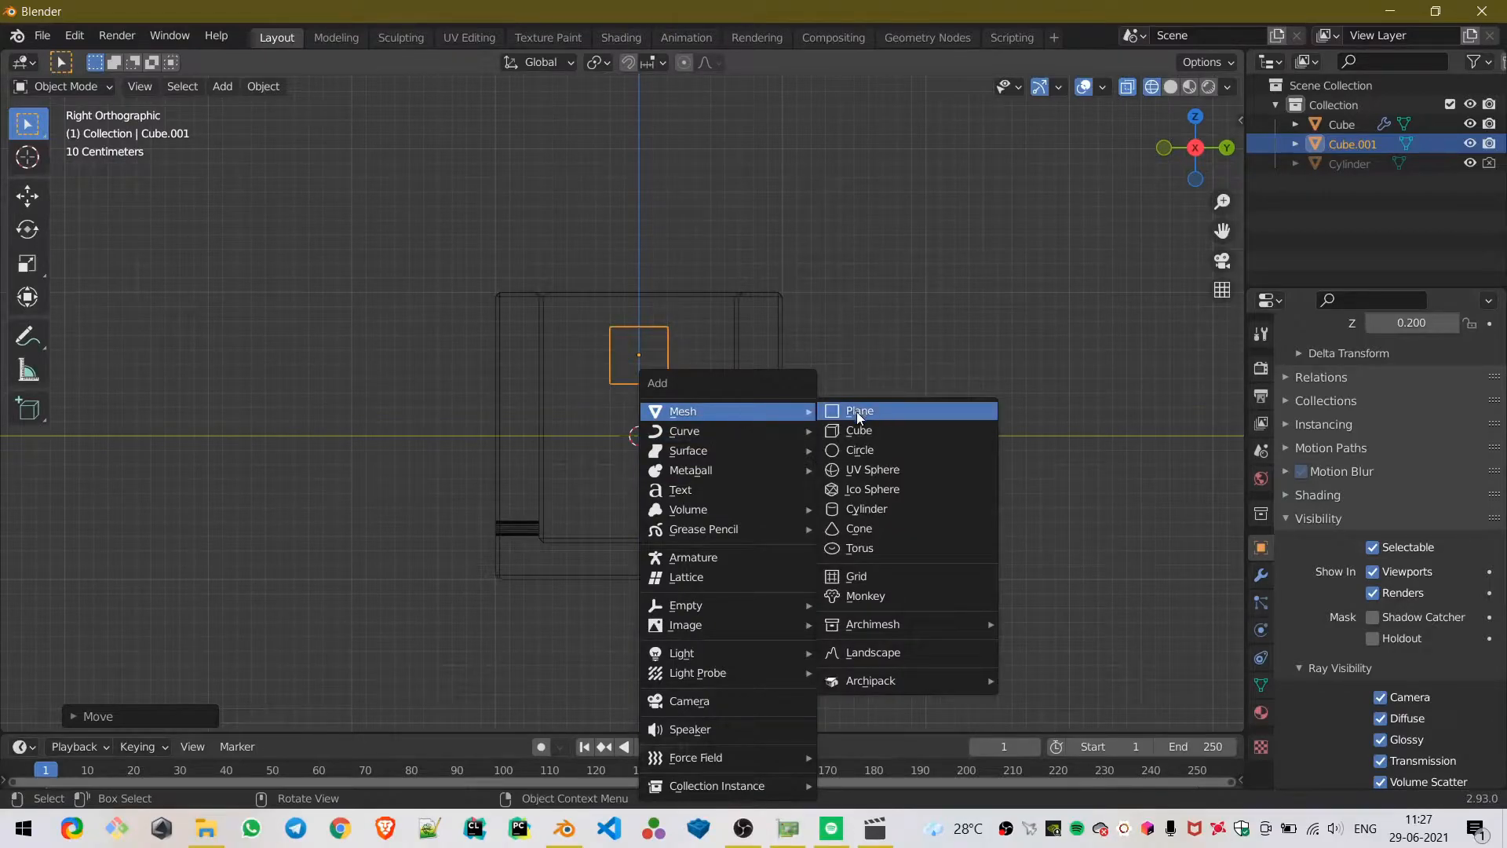
left_click(869, 430)
key("s")
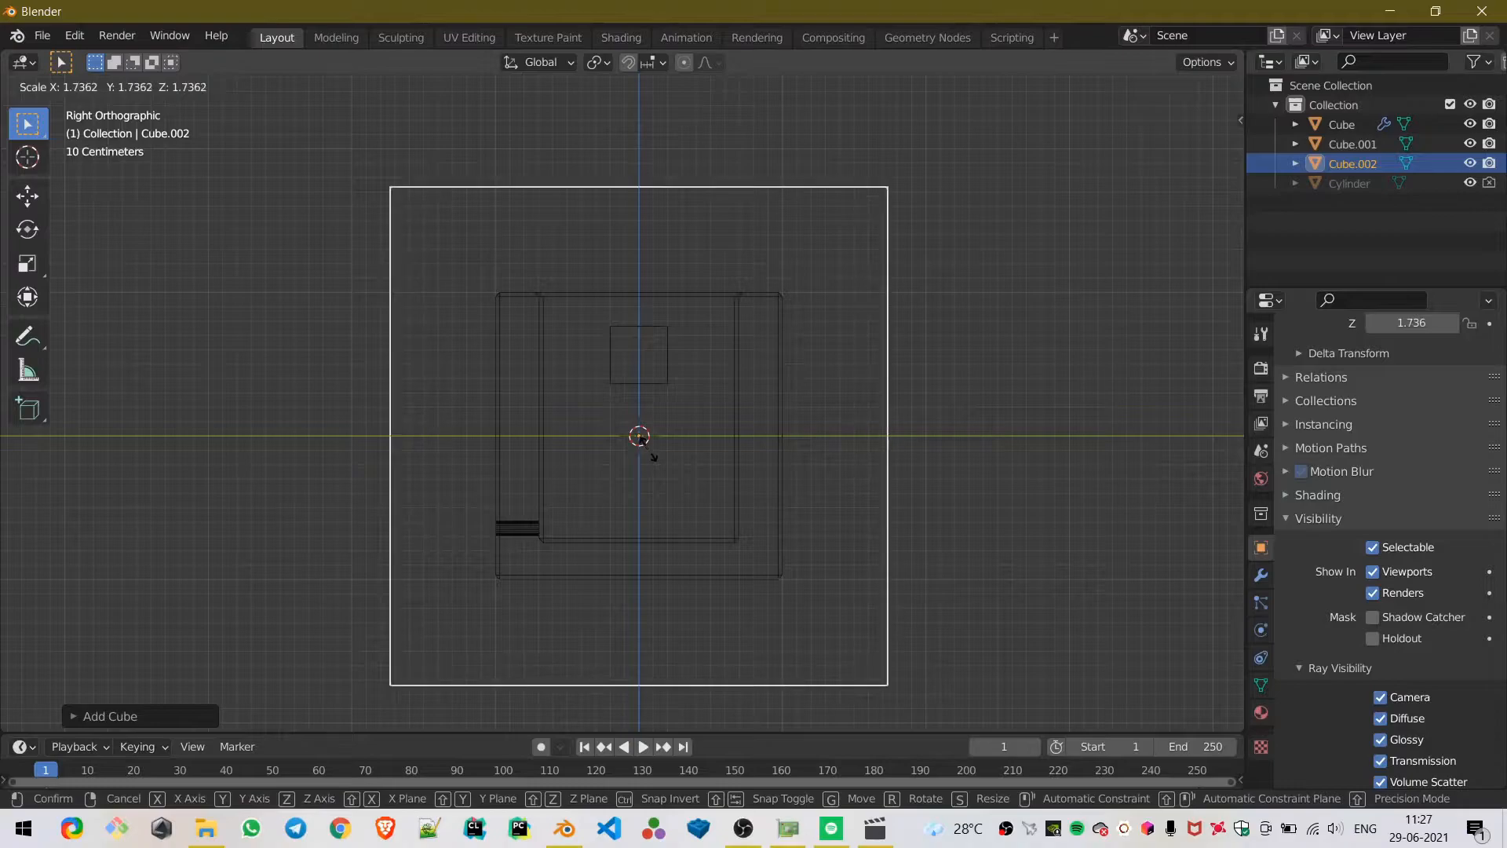
left_click(638, 474)
- Stretch the enclosing cube by about 1.65 along Y and shift it along Y toward the side with the hole
key("s")
key("y")
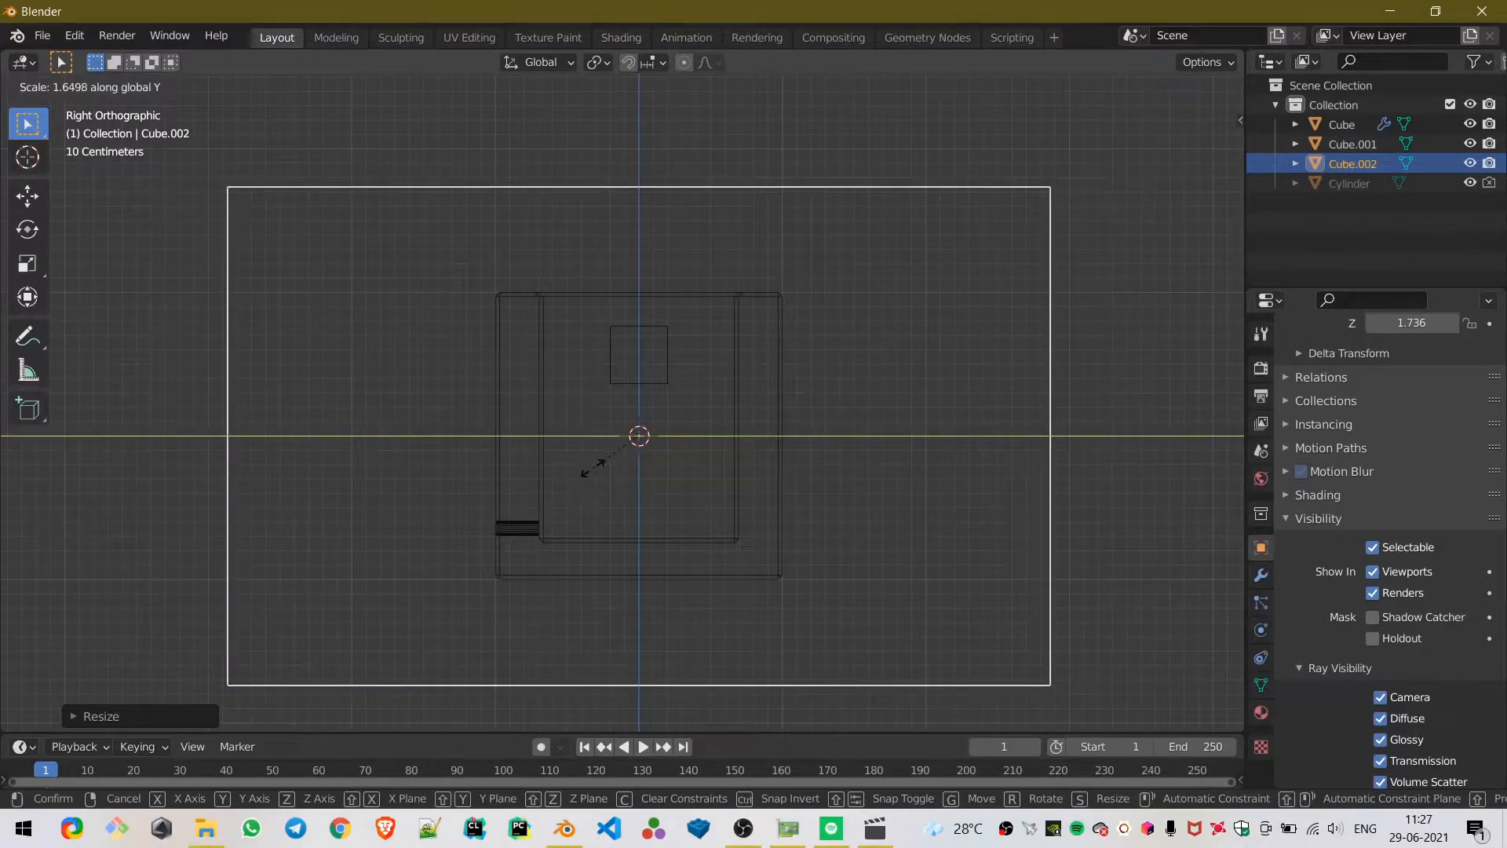
left_click(580, 471)
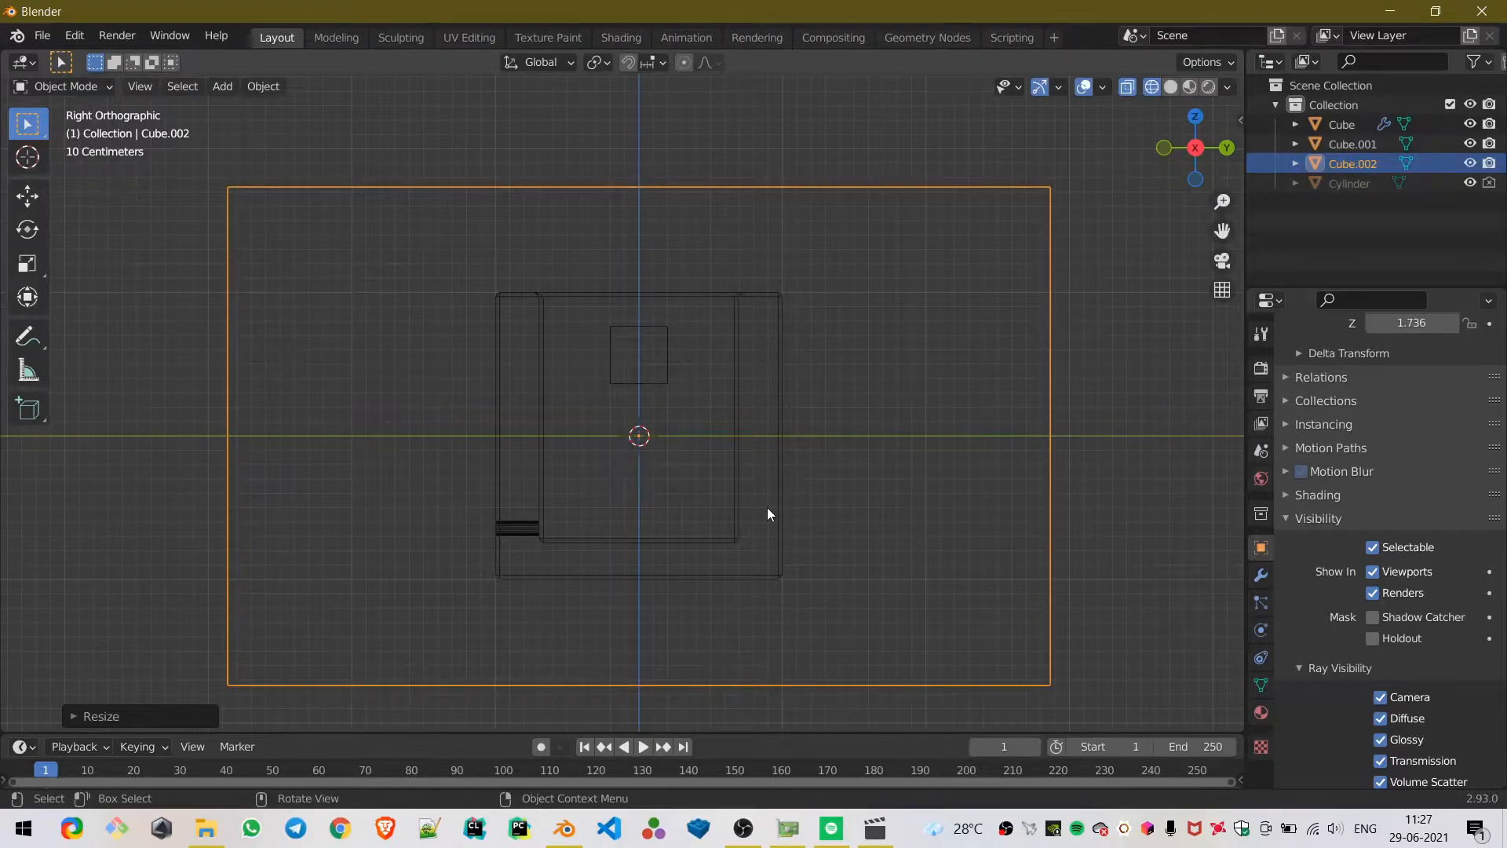
key("g")
key("y")
left_click(621, 511)
middle_click_drag(605, 515, 734, 564)
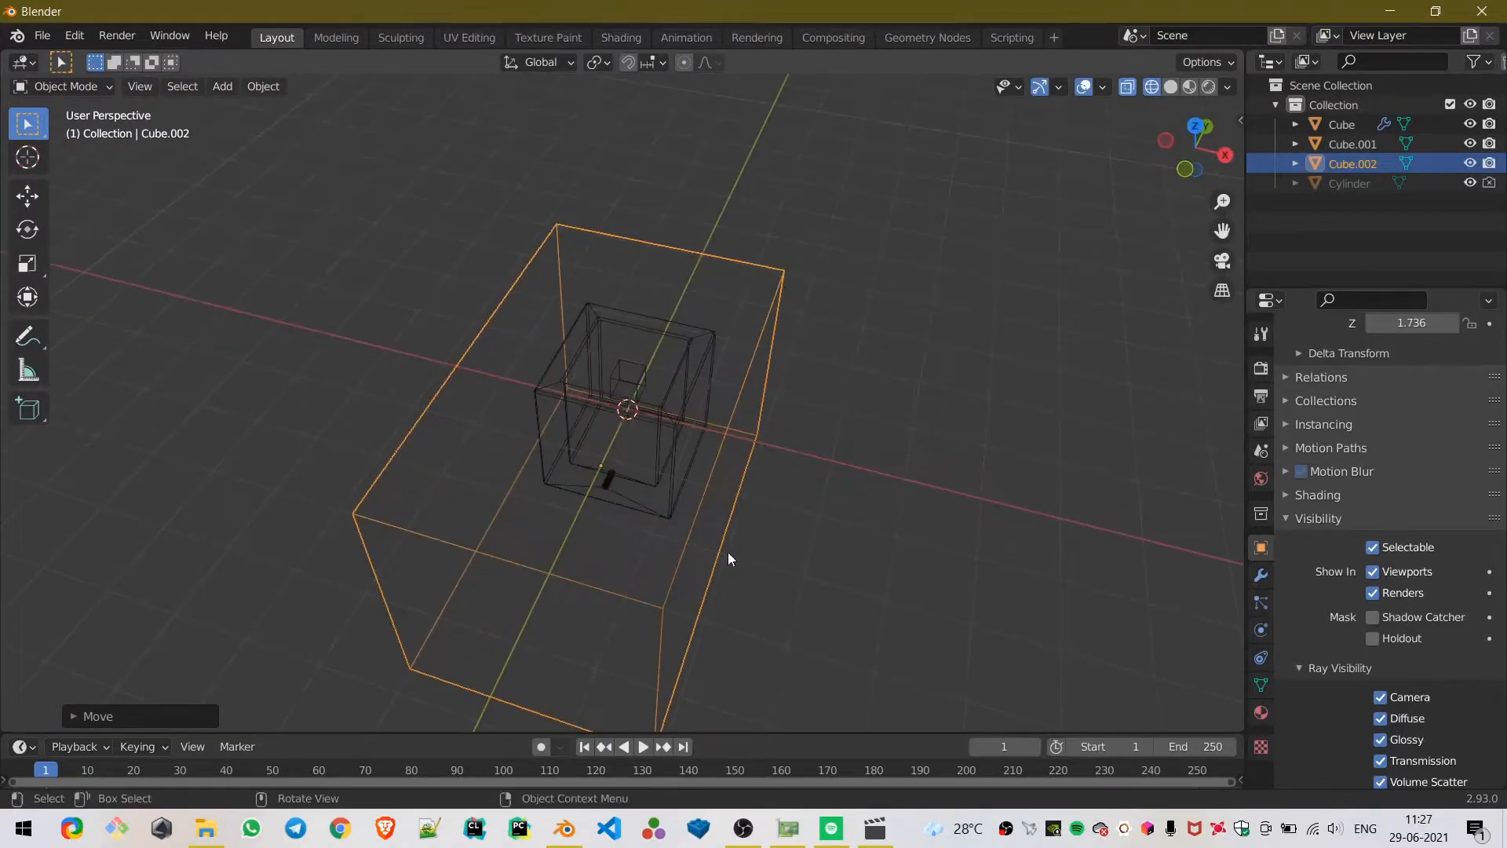
- Examine the small cube and the box inside the large enclosing cube, finishing with the small cube selected
left_click(625, 385)
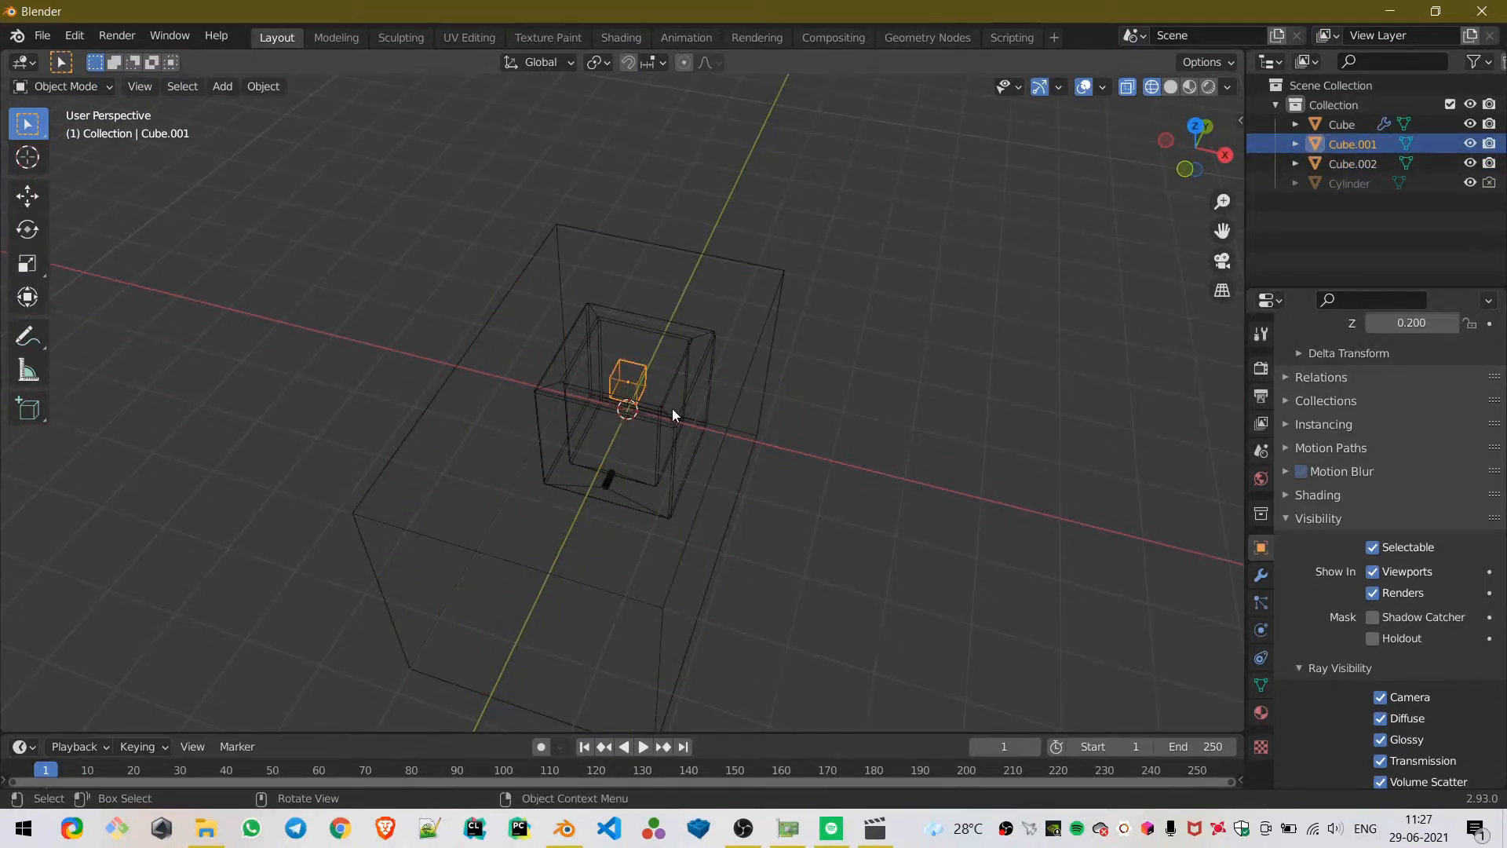
left_click(672, 408)
left_click(645, 413)
middle_click_drag(697, 445, 683, 323)
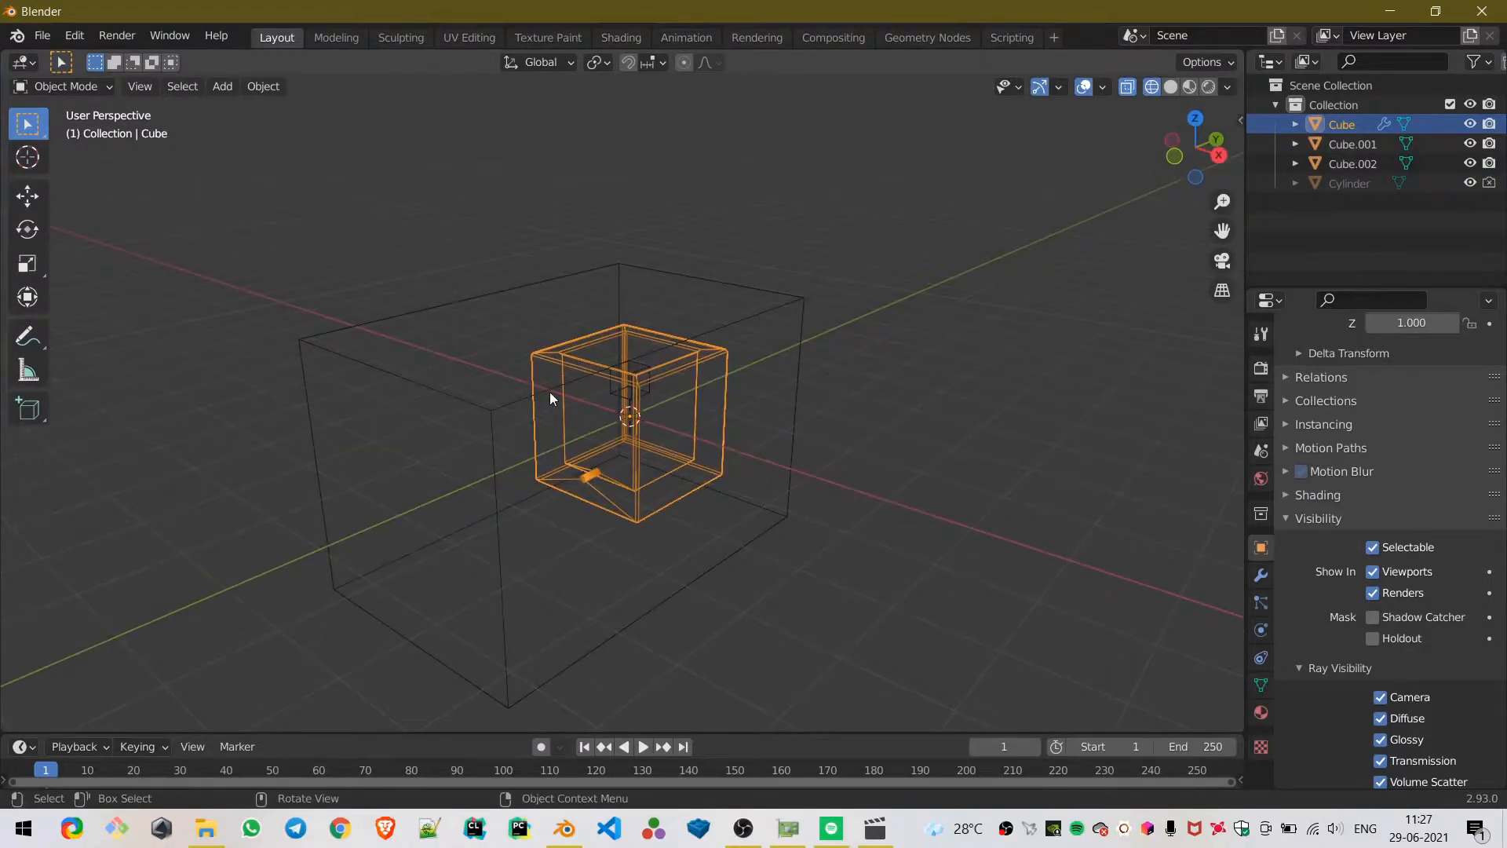
left_click(634, 415)
mouse_move(732, 502)
middle_mouse_down()
mouse_move(723, 407)
mouse_move(740, 495)
middle_mouse_up()
scroll(712, 555, "up", 5)
middle_click_drag(713, 555, 652, 411)
left_click(648, 384)
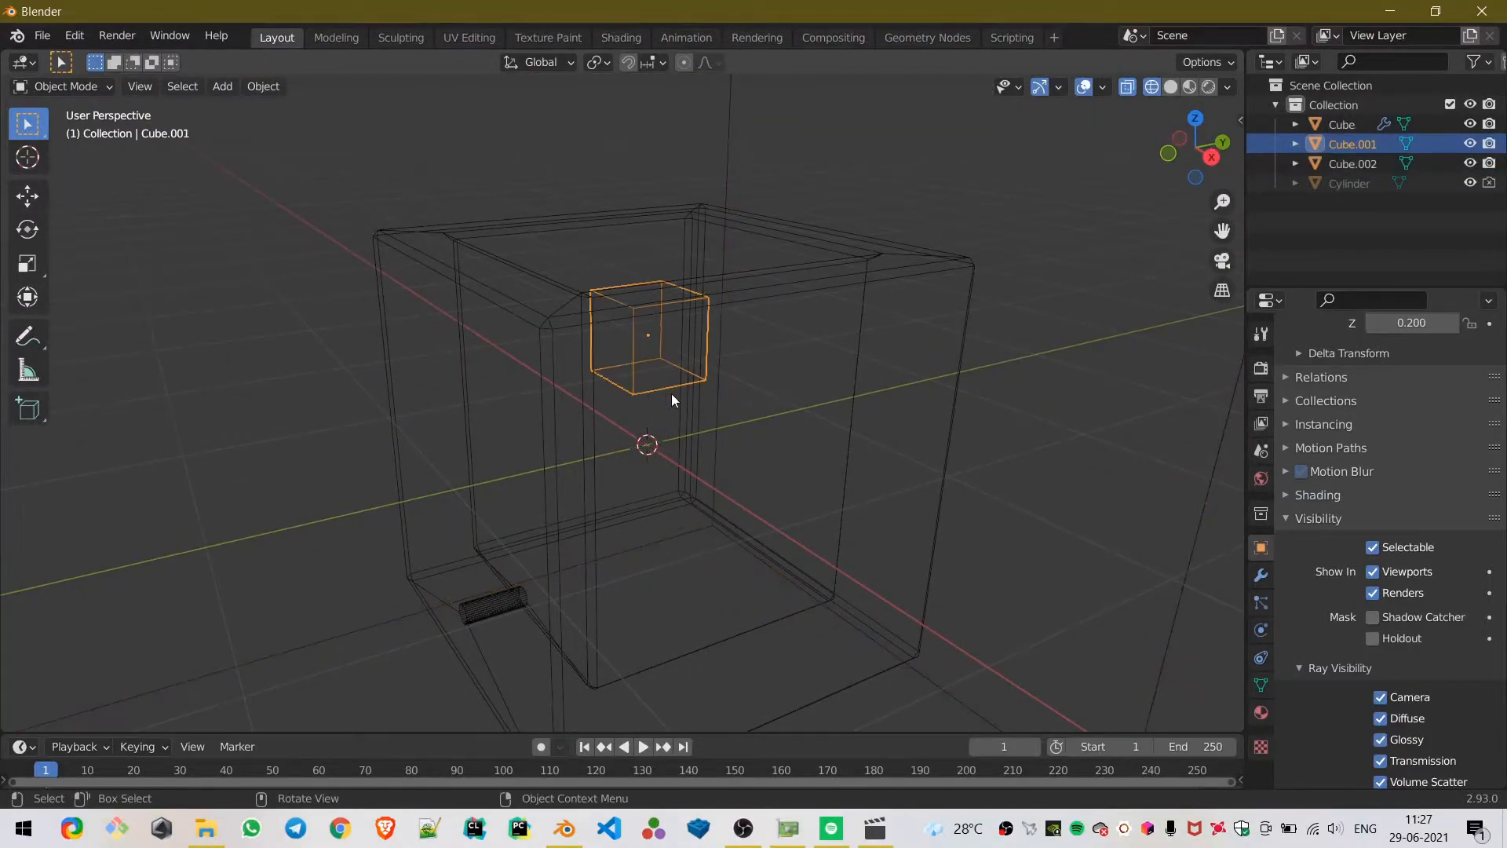
- Add fluid physics to the small cube as a Flow object with Liquid flow type and Inflow behavior
scroll(646, 372, "down", 4)
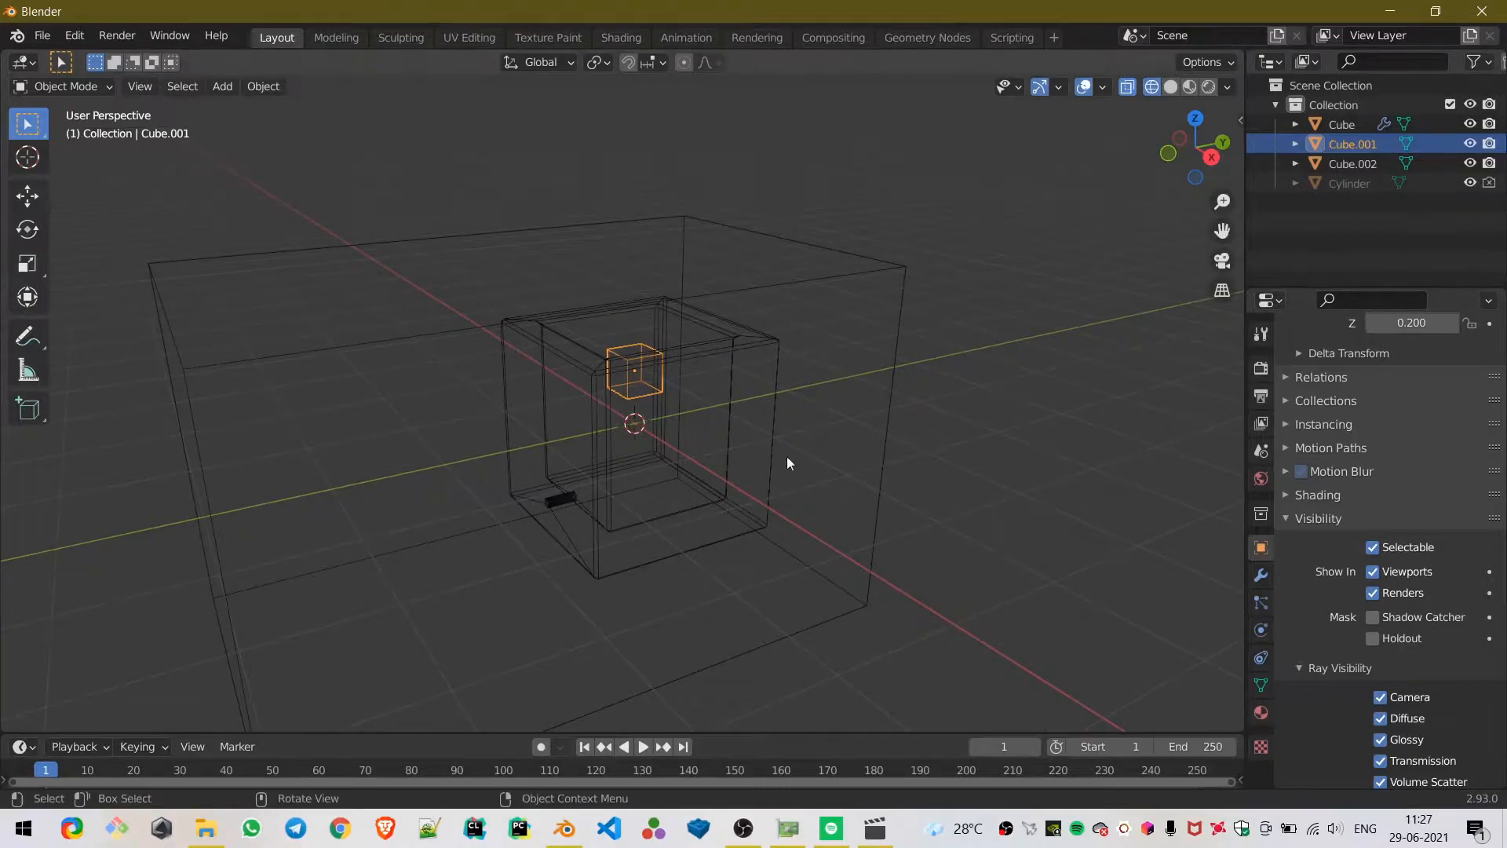
left_click(1260, 632)
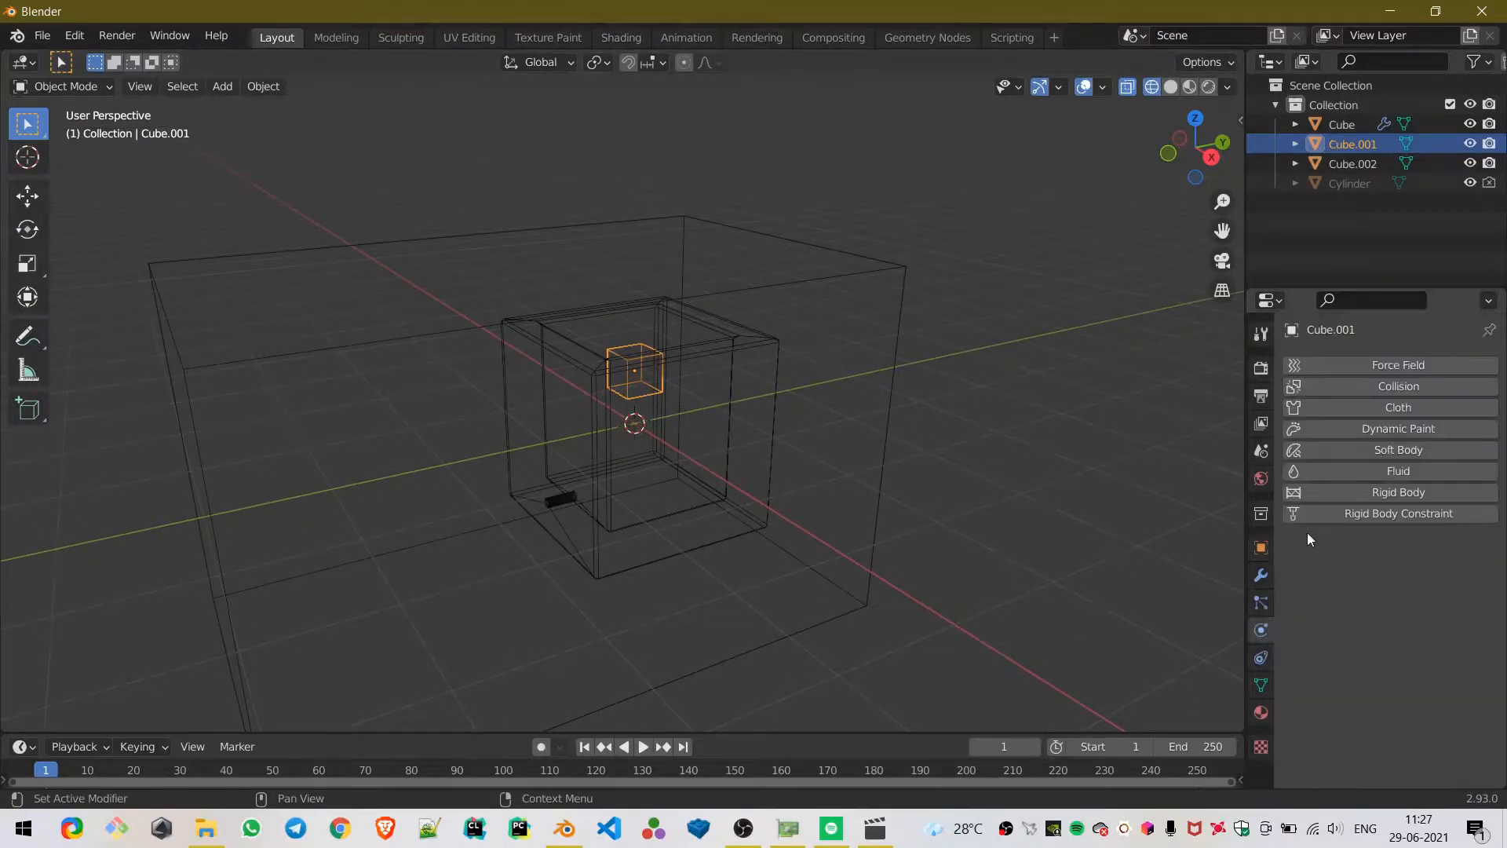
left_click(1349, 472)
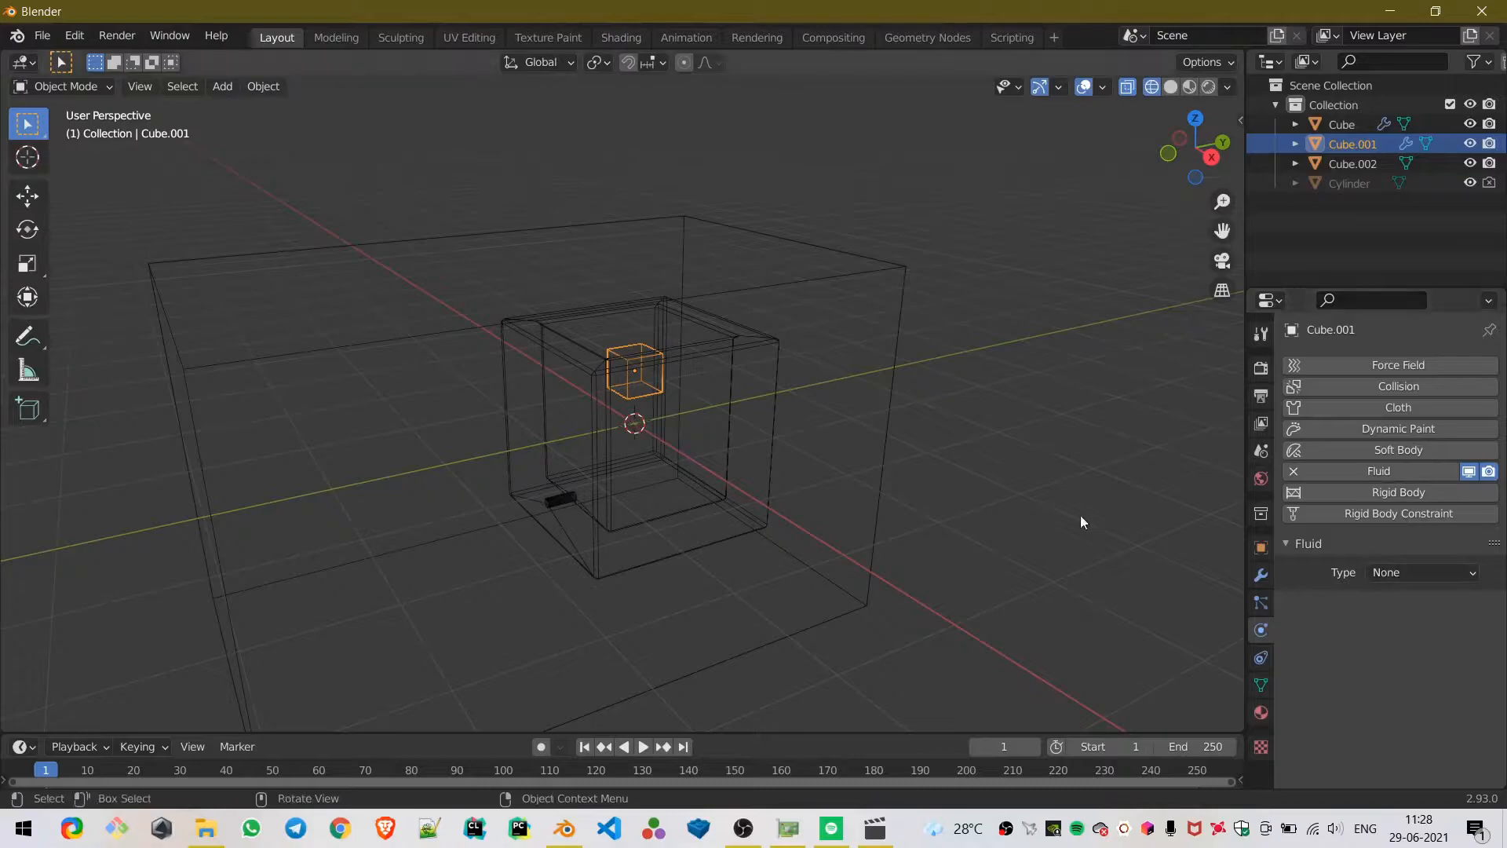
left_click(1445, 572)
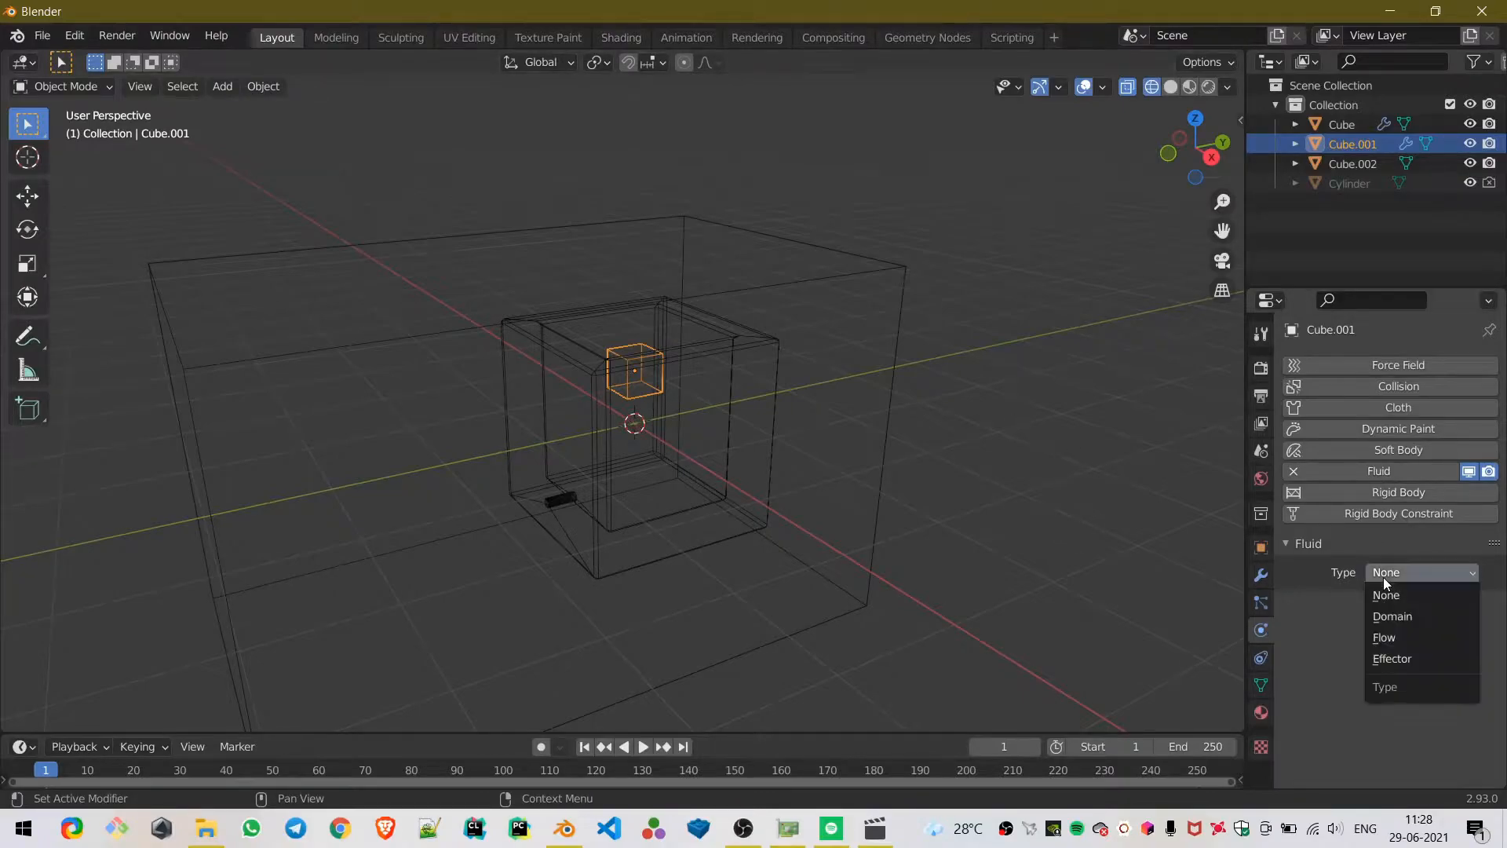
left_click(1400, 640)
left_click(1416, 628)
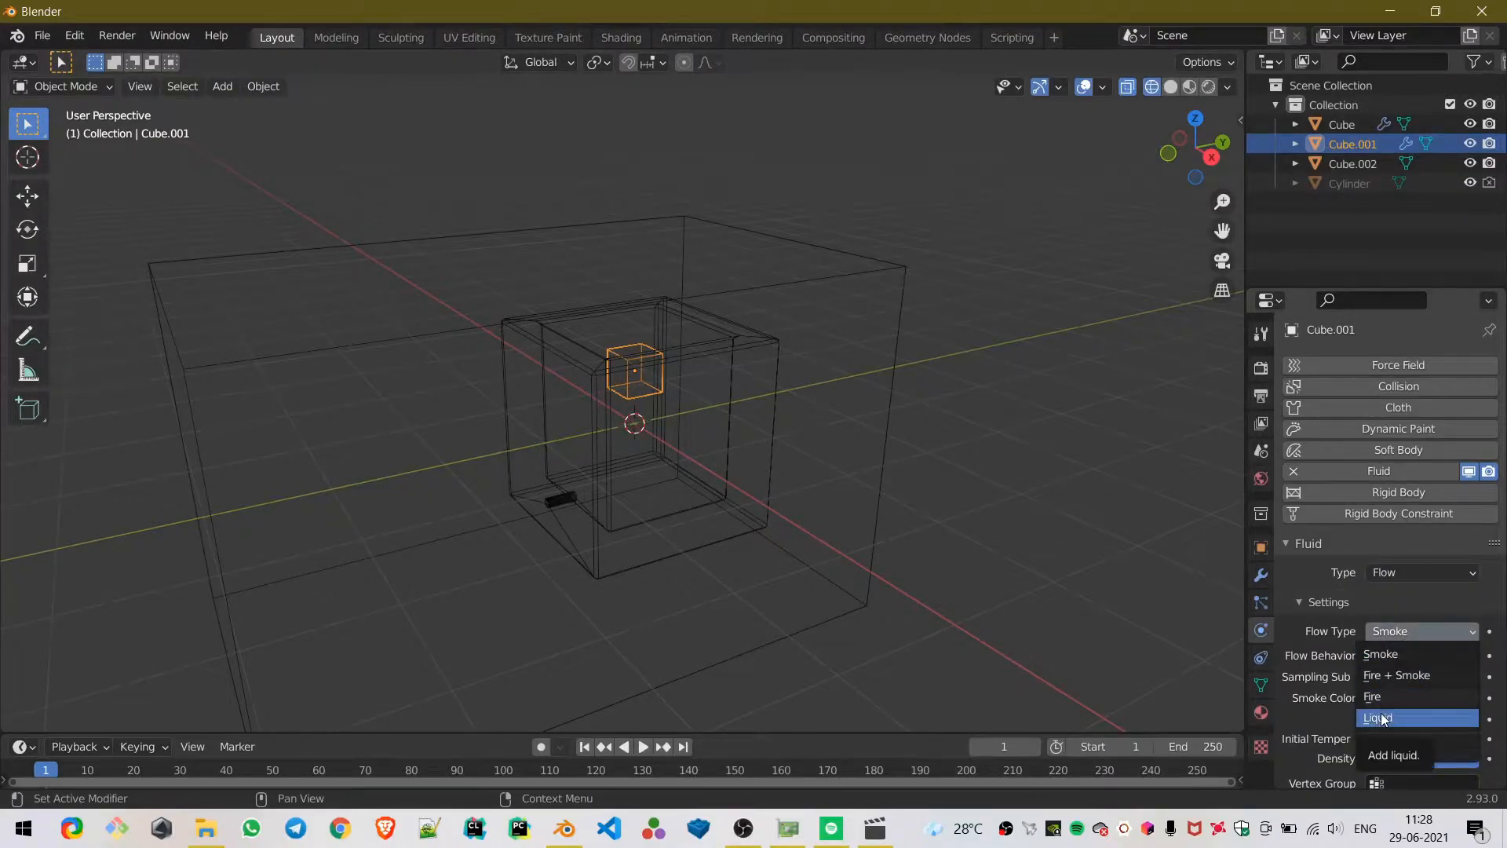
left_click(1381, 718)
left_click(1413, 660)
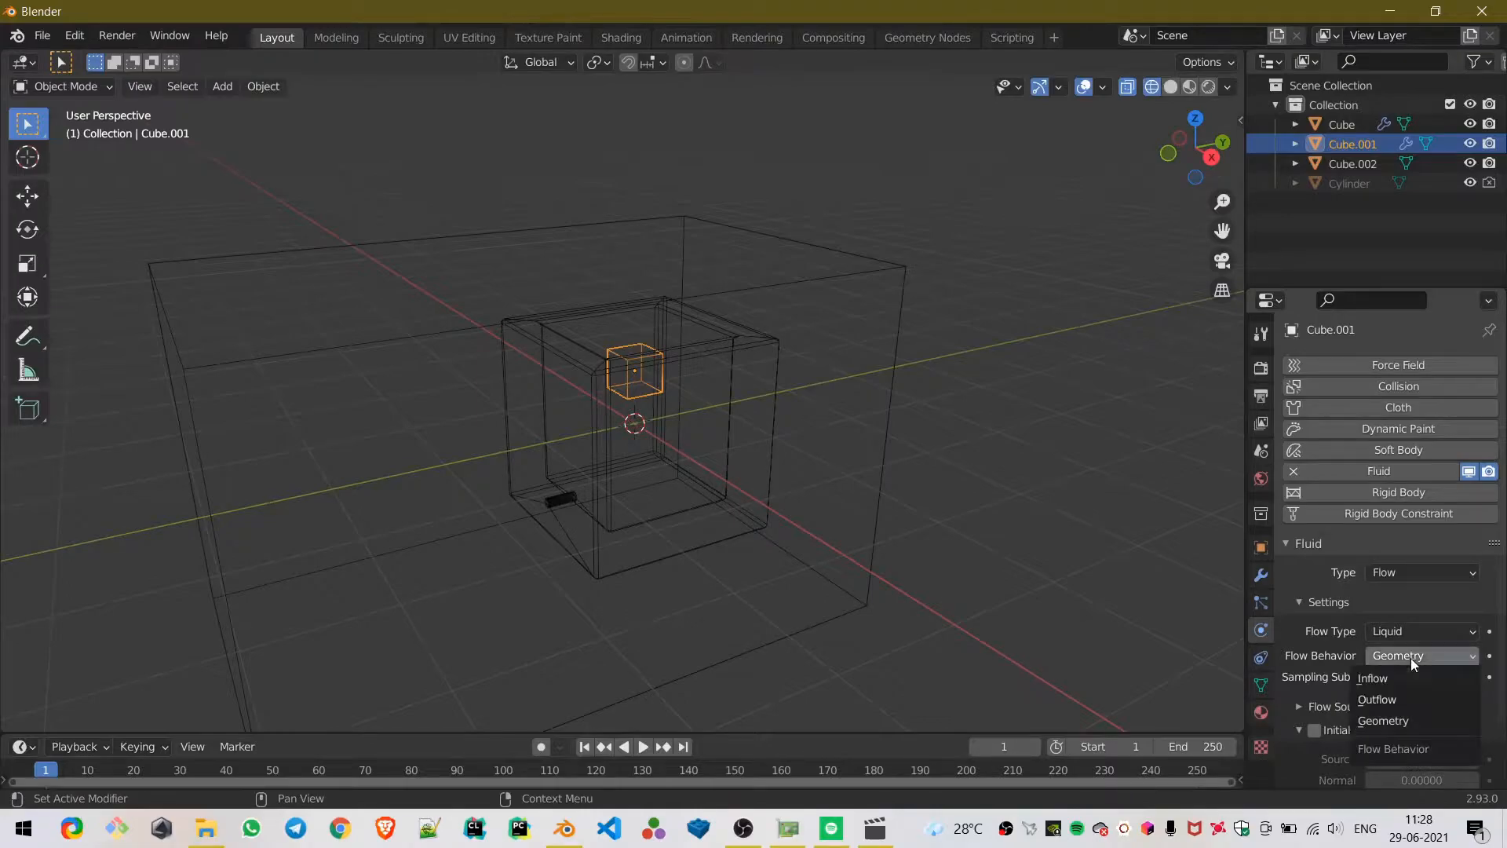
left_click(1375, 677)
- Enable initial velocity for the small cube's inflow and set its source value to 0.5
scroll(1319, 683, "down", 3)
left_click(1315, 661)
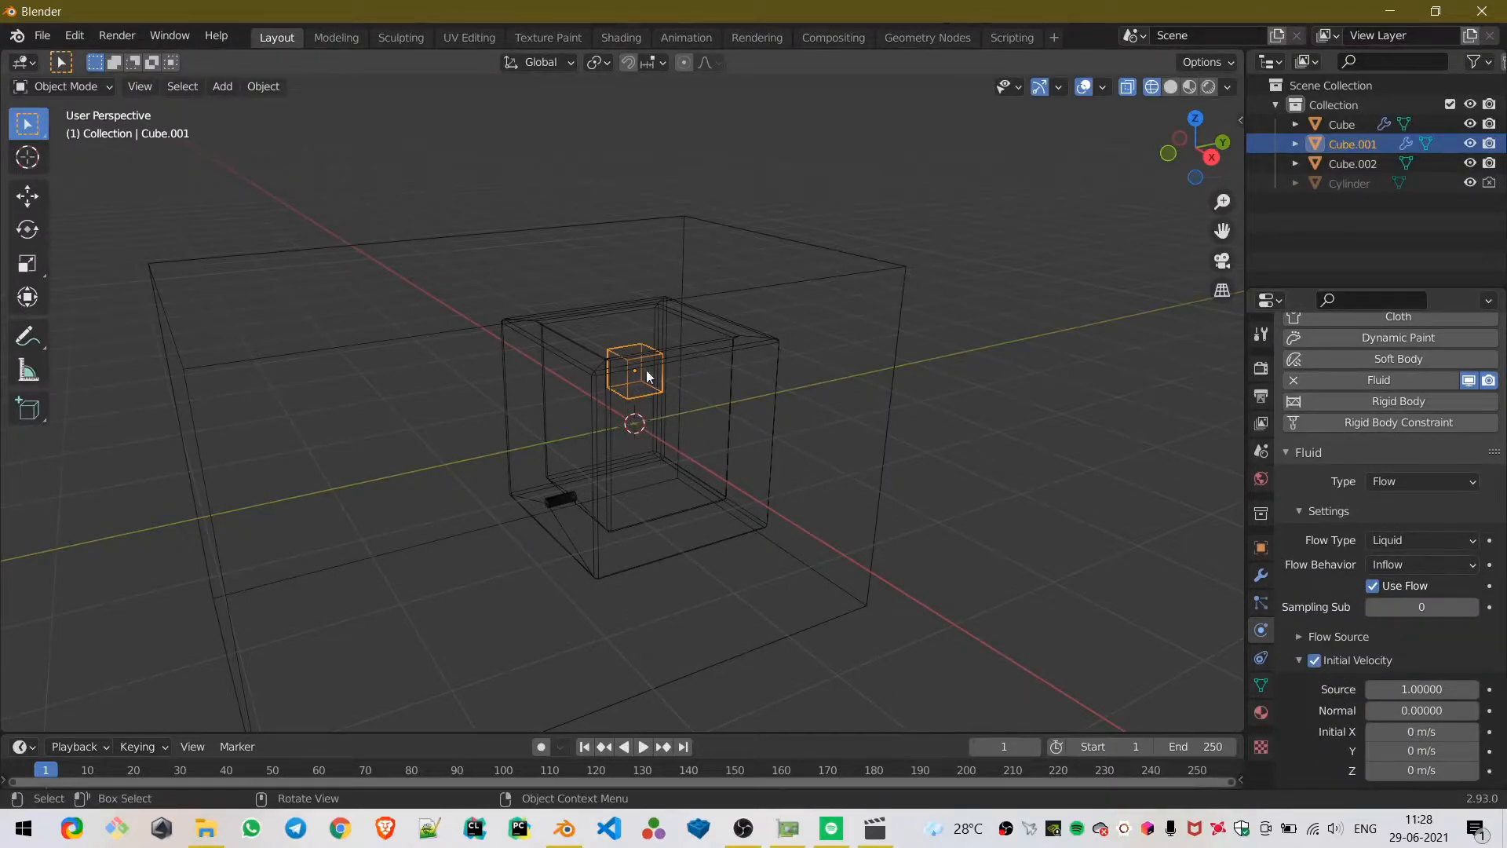
left_click(1419, 687)
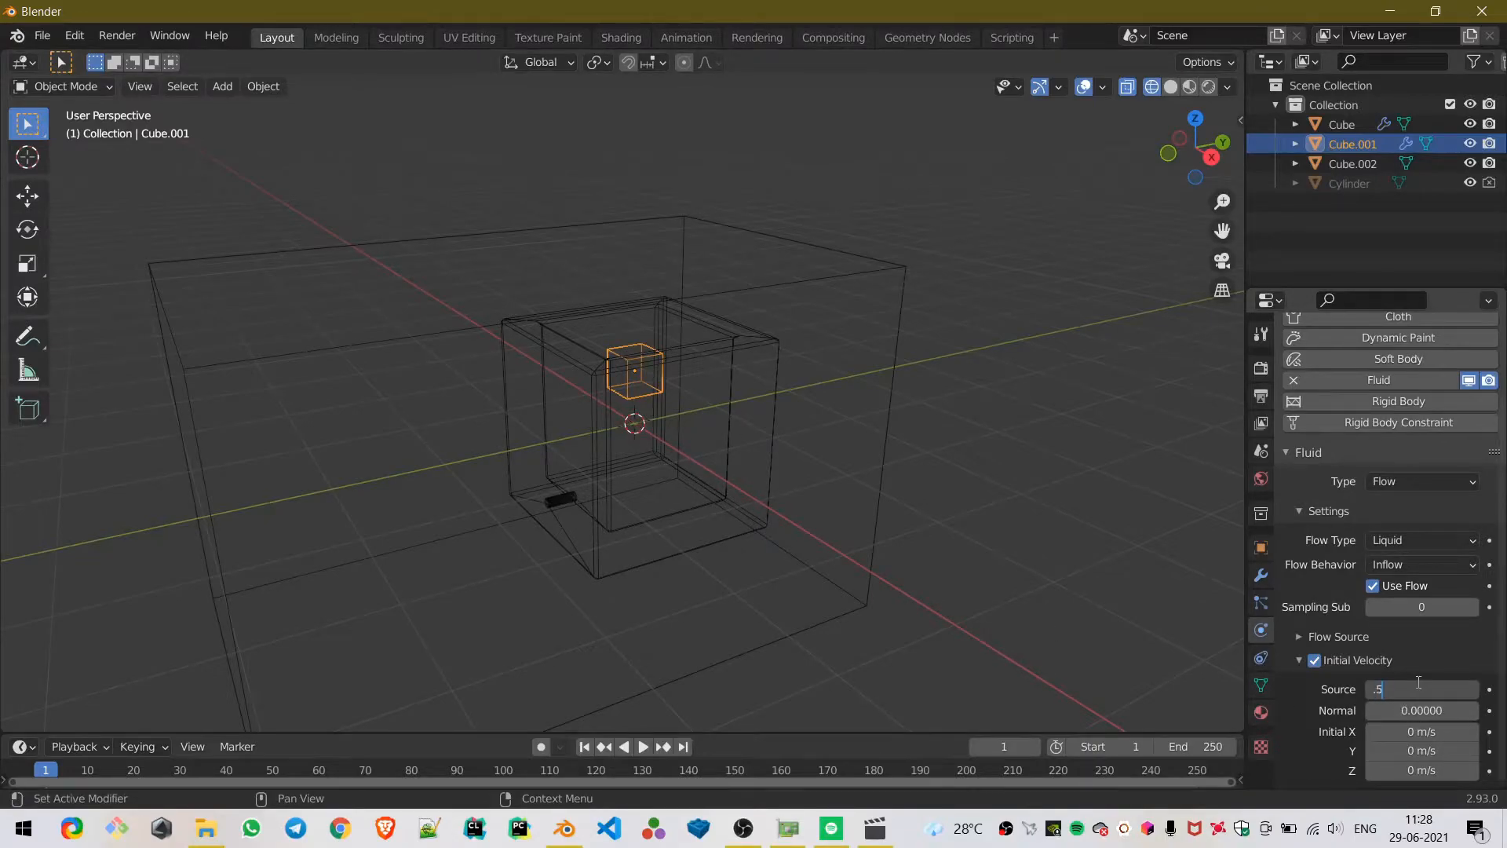
type(".5")
key("Return")
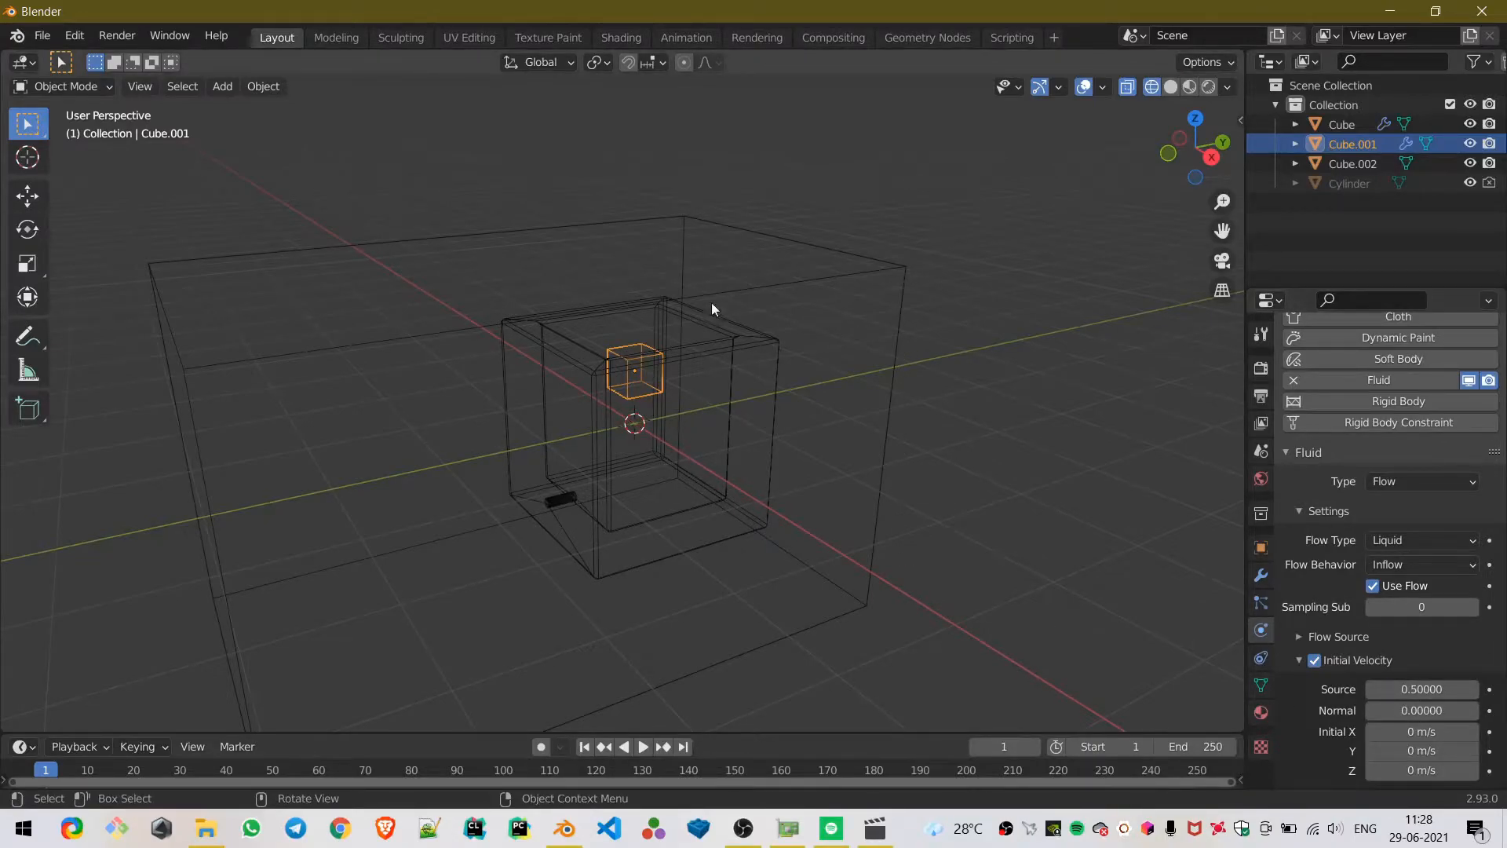
- Add fluid physics to the large enclosing cube as a Domain with the Liquid domain type
left_click(841, 275)
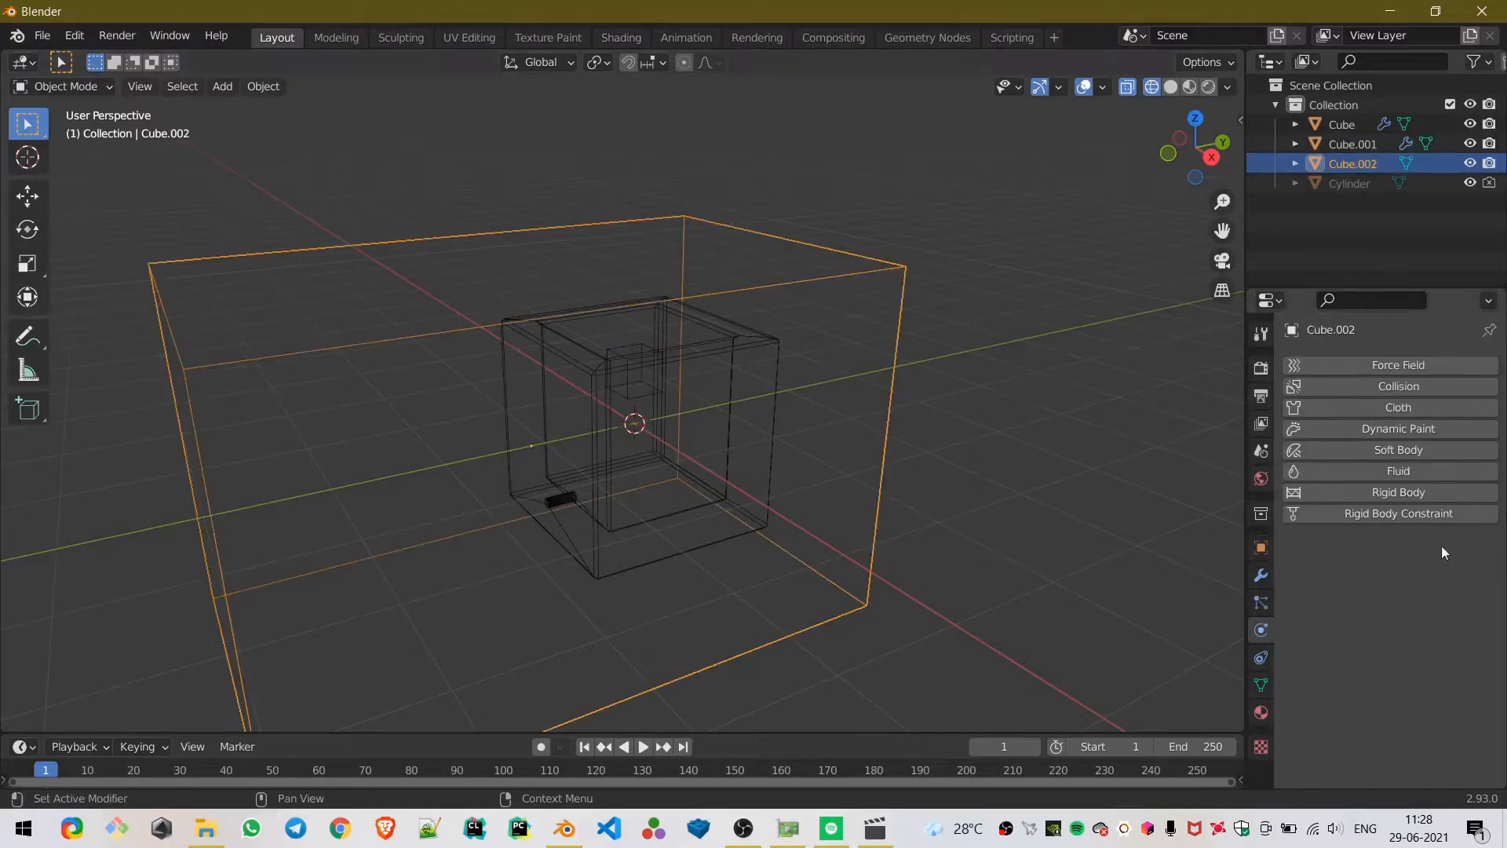
left_click(1413, 572)
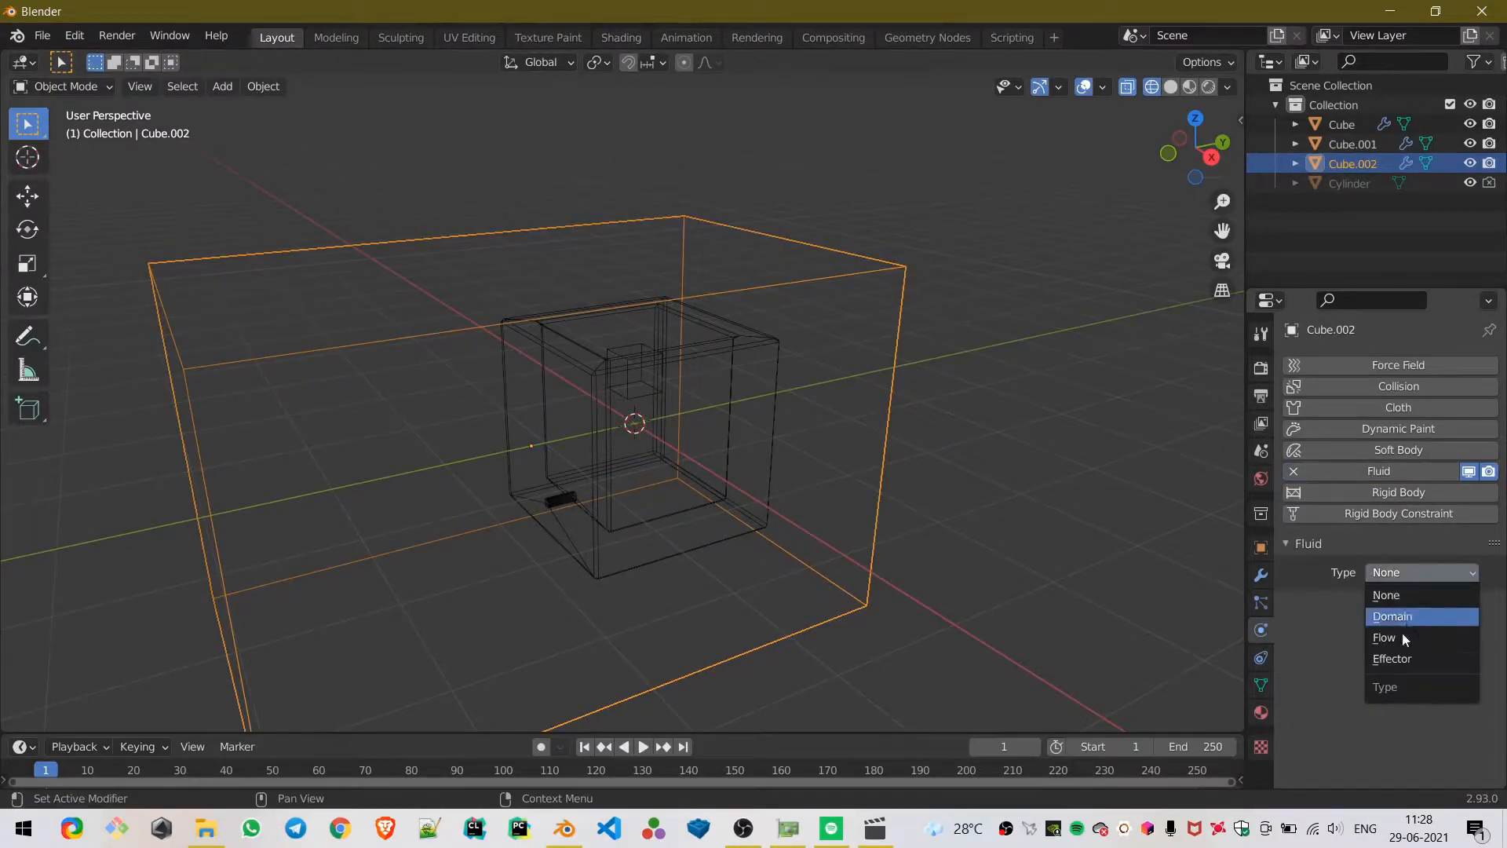
middle_click_drag(568, 378, 493, 361)
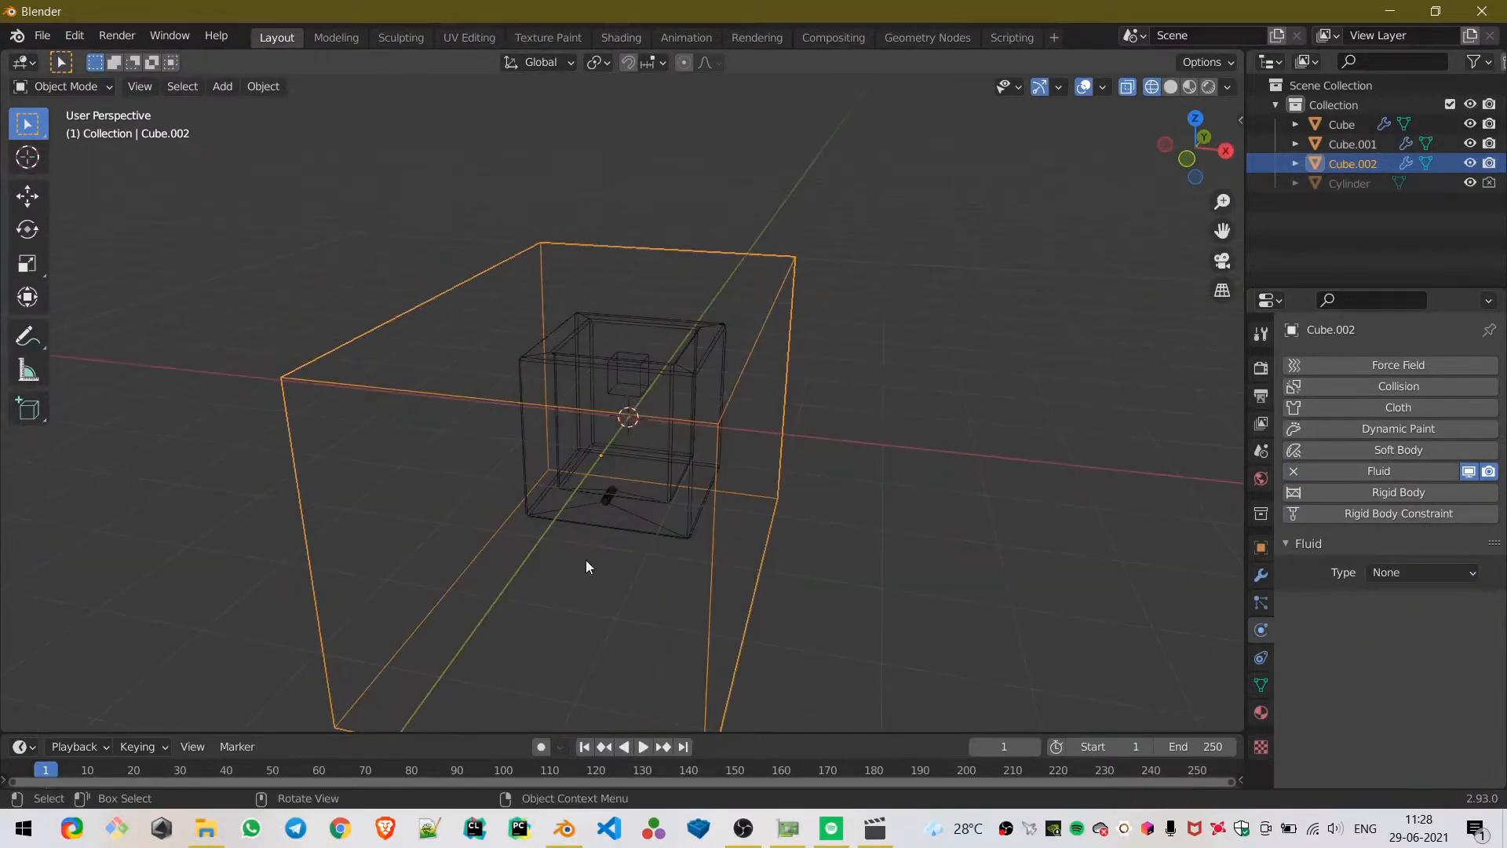
middle_click_drag(768, 515, 651, 547)
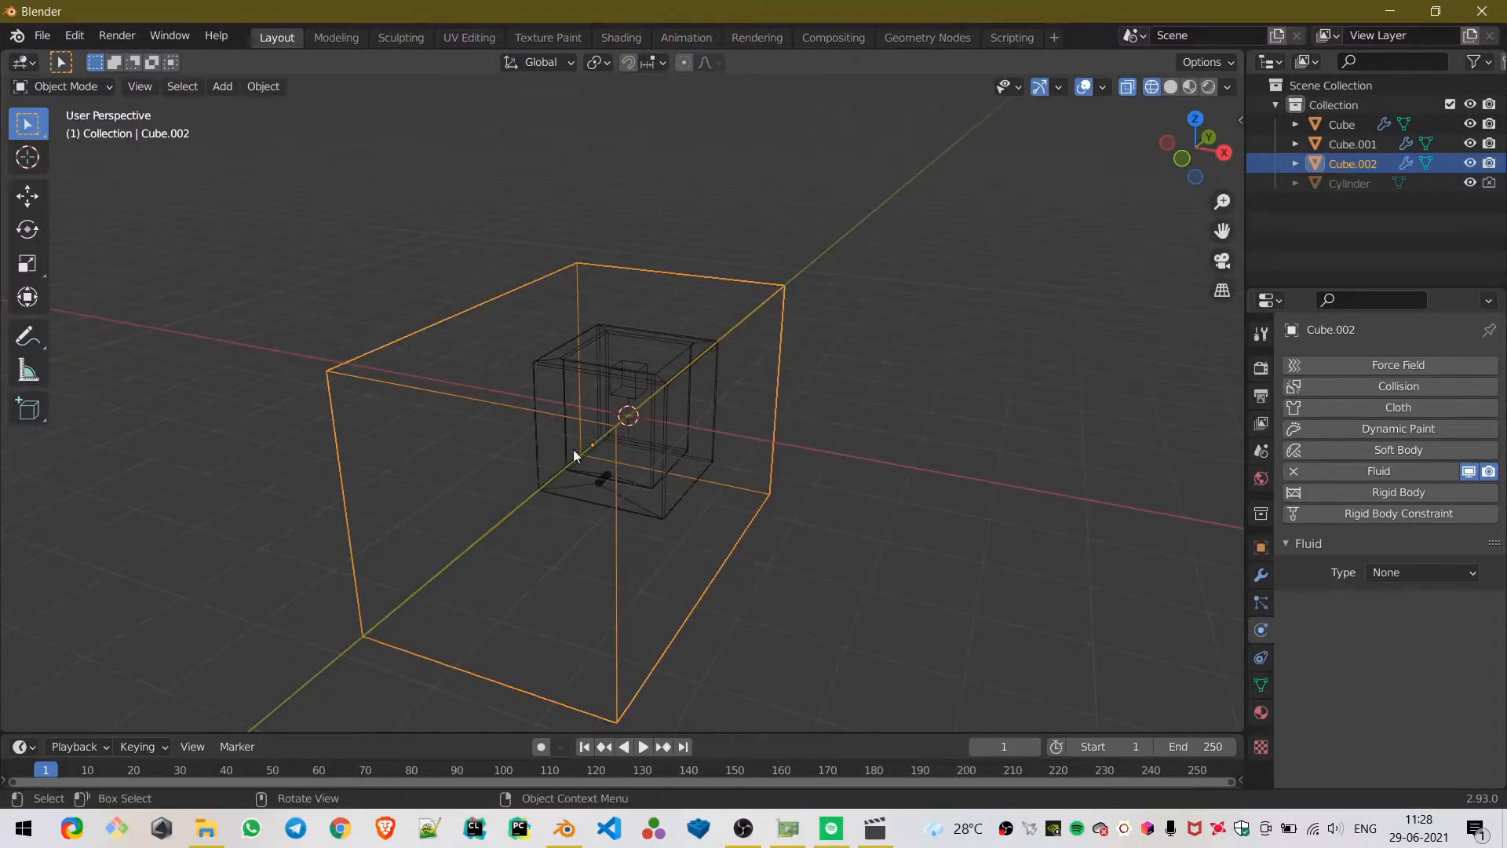
scroll(440, 396, "up", 5)
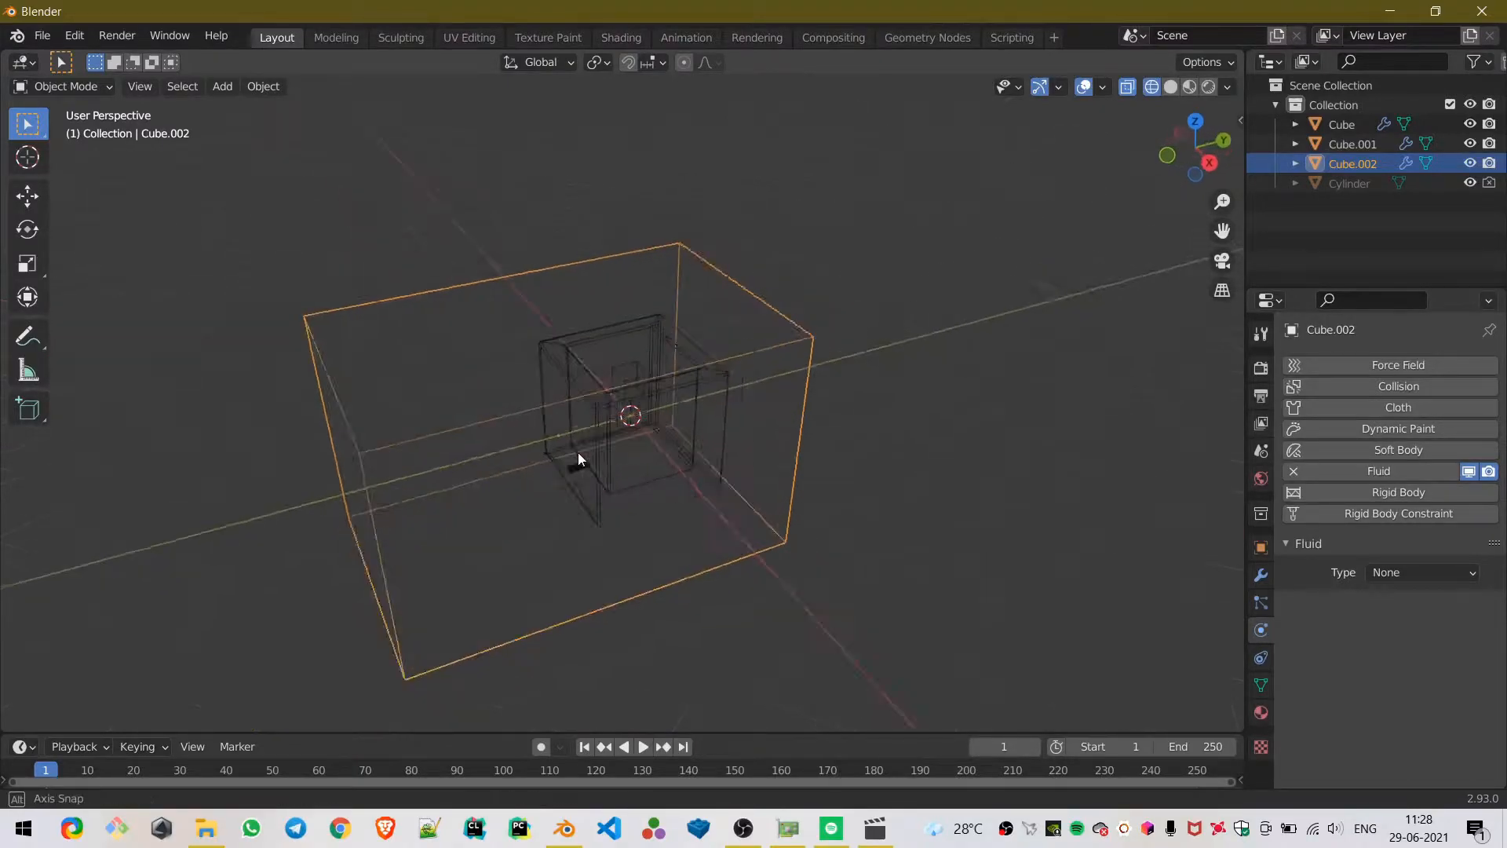
left_click(1435, 577)
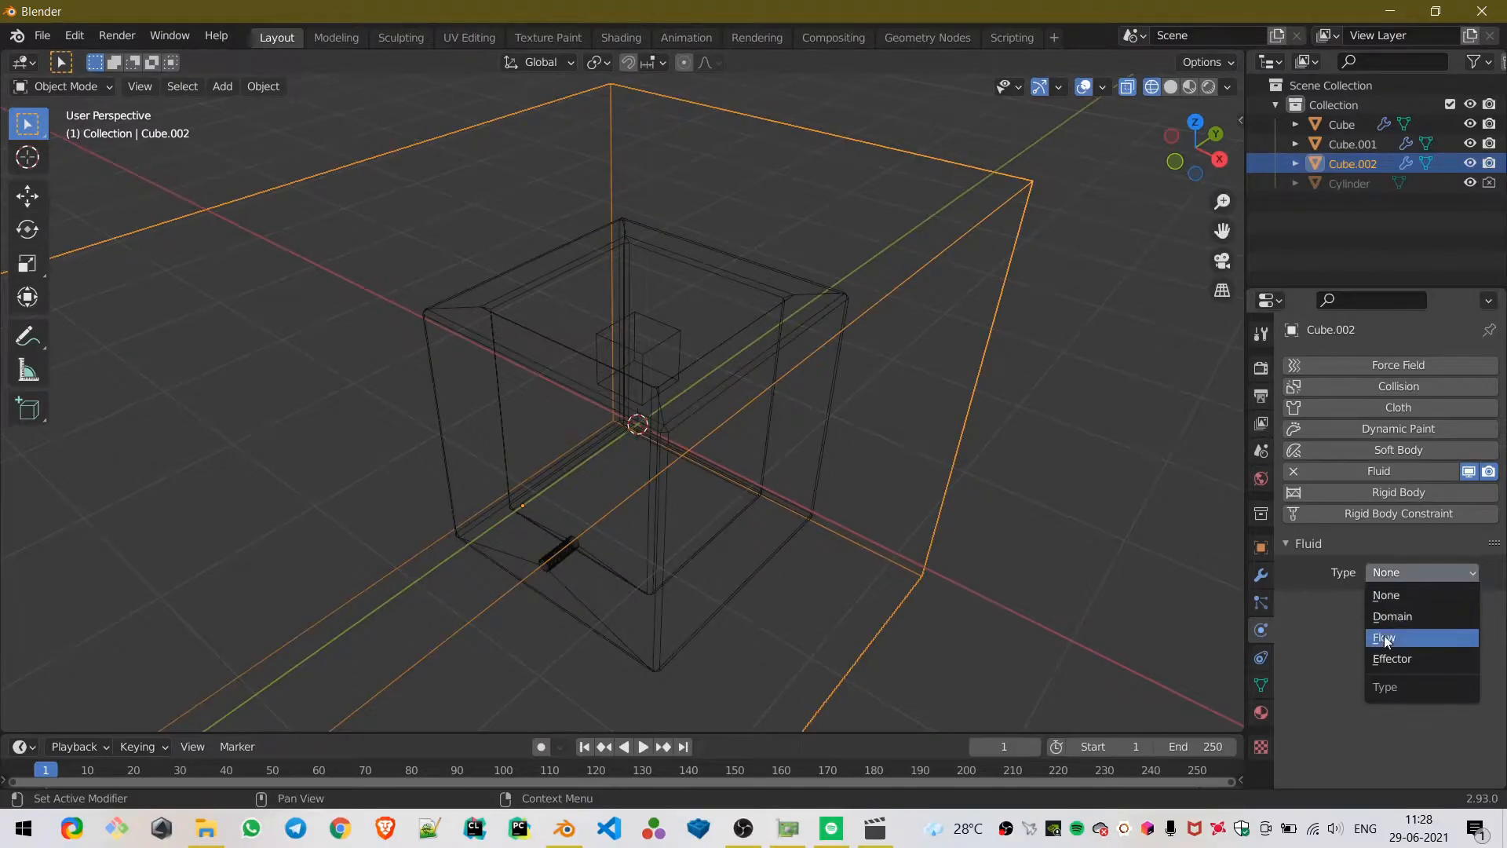
left_click(1397, 616)
left_click(1396, 631)
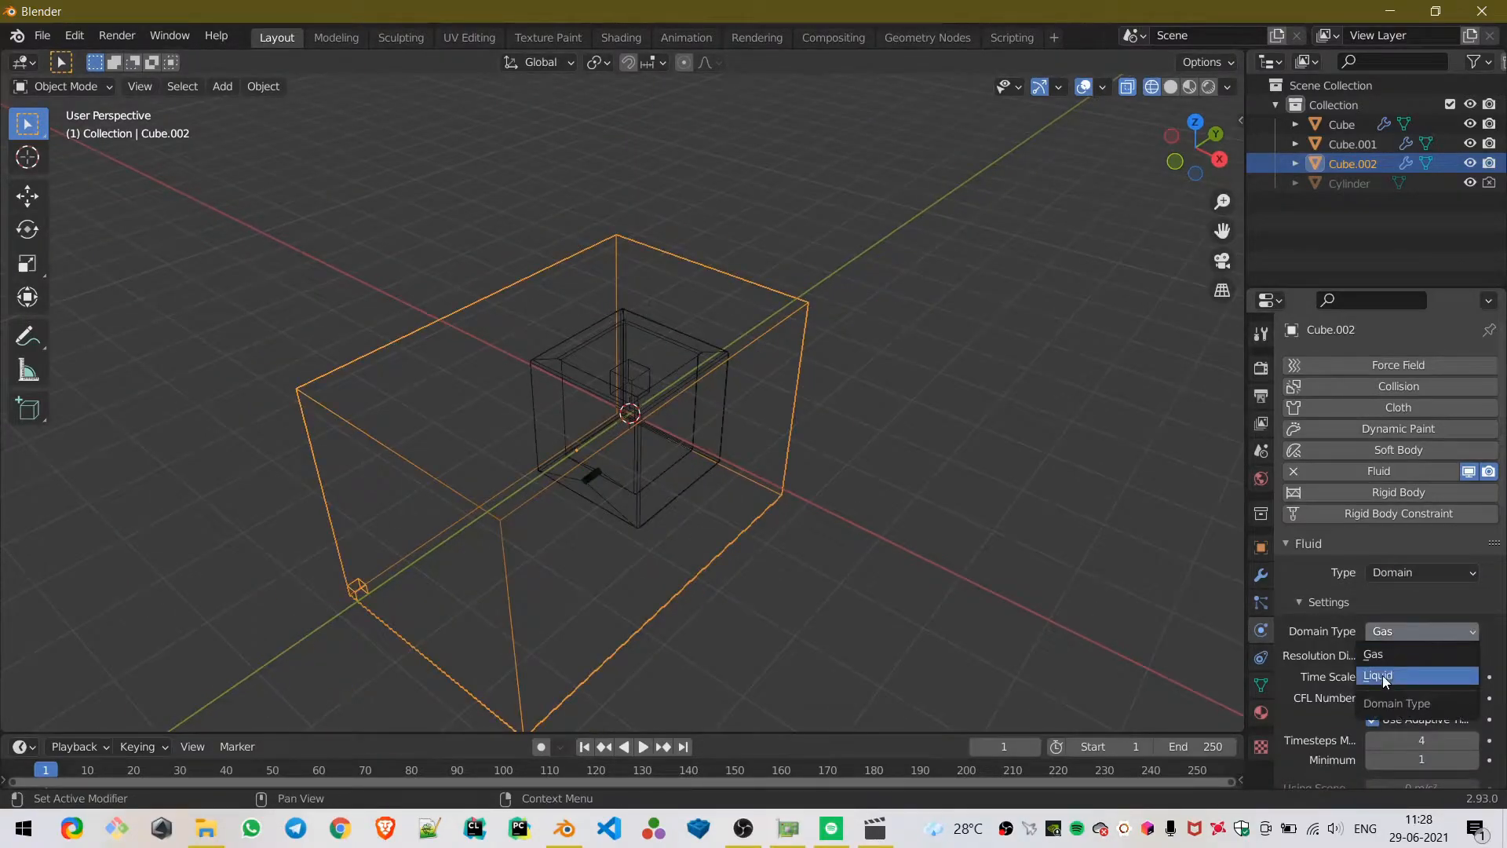
left_click(1382, 675)
- Set the liquid domain's resolution divisions to 64
left_click(1374, 655)
type("64")
key("Return")
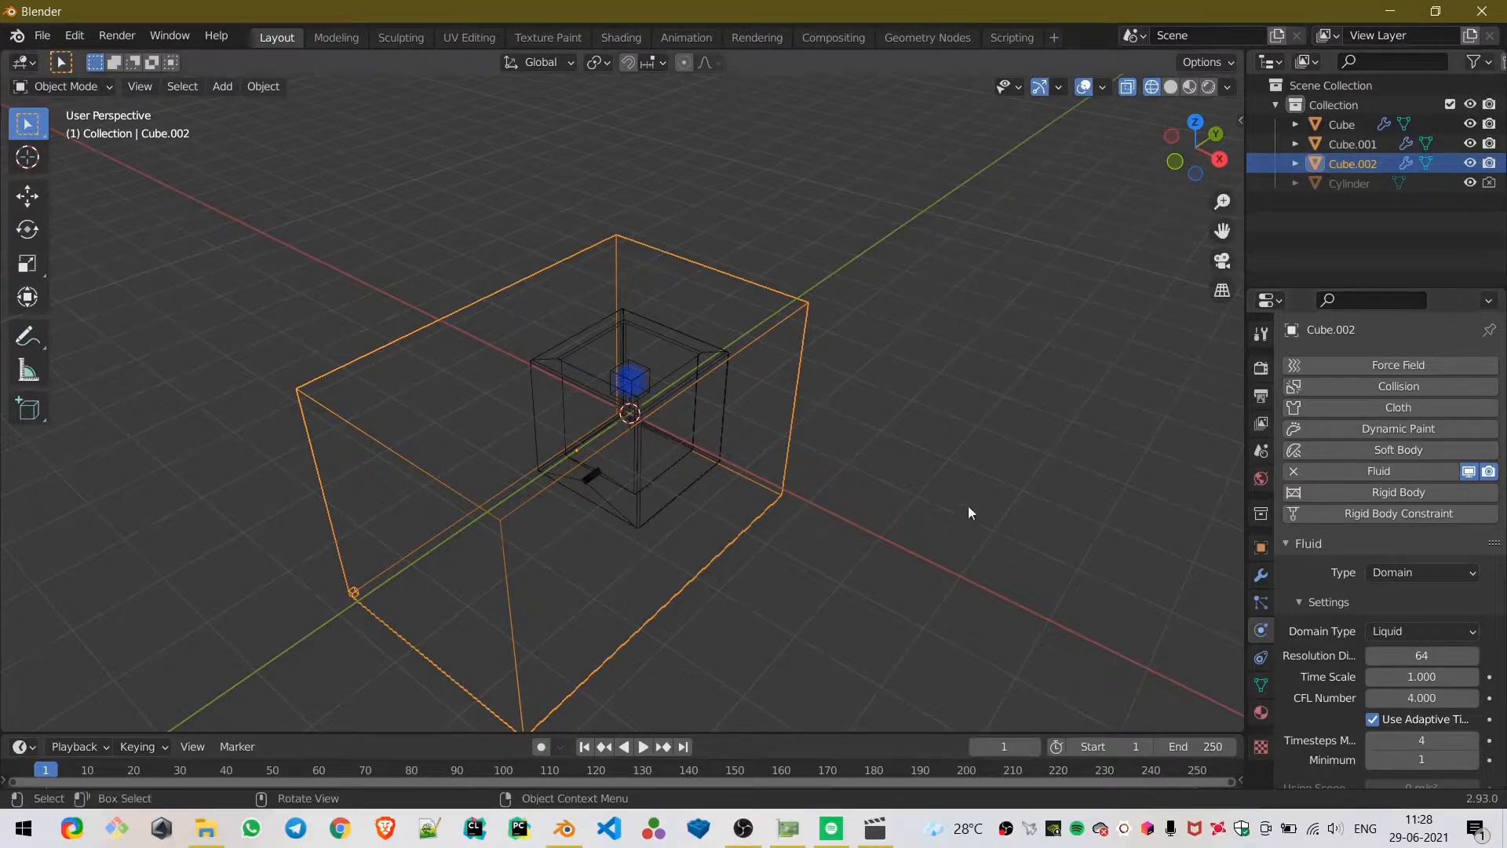
scroll(970, 512, "up", 2)
middle_click_drag(507, 503, 434, 437)
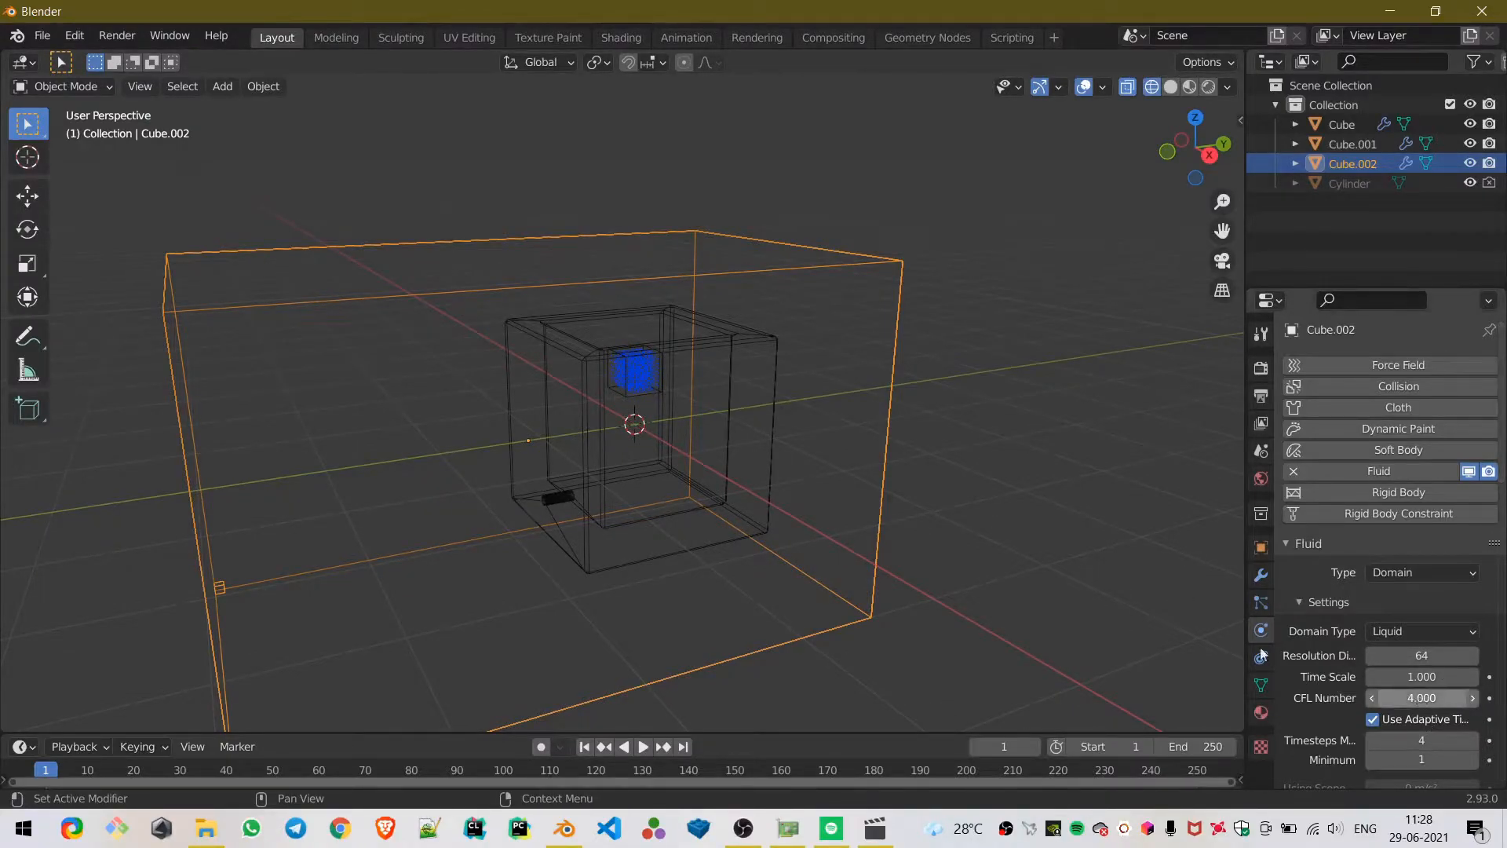
- Switch the program window to fullscreen
left_click(175, 42)
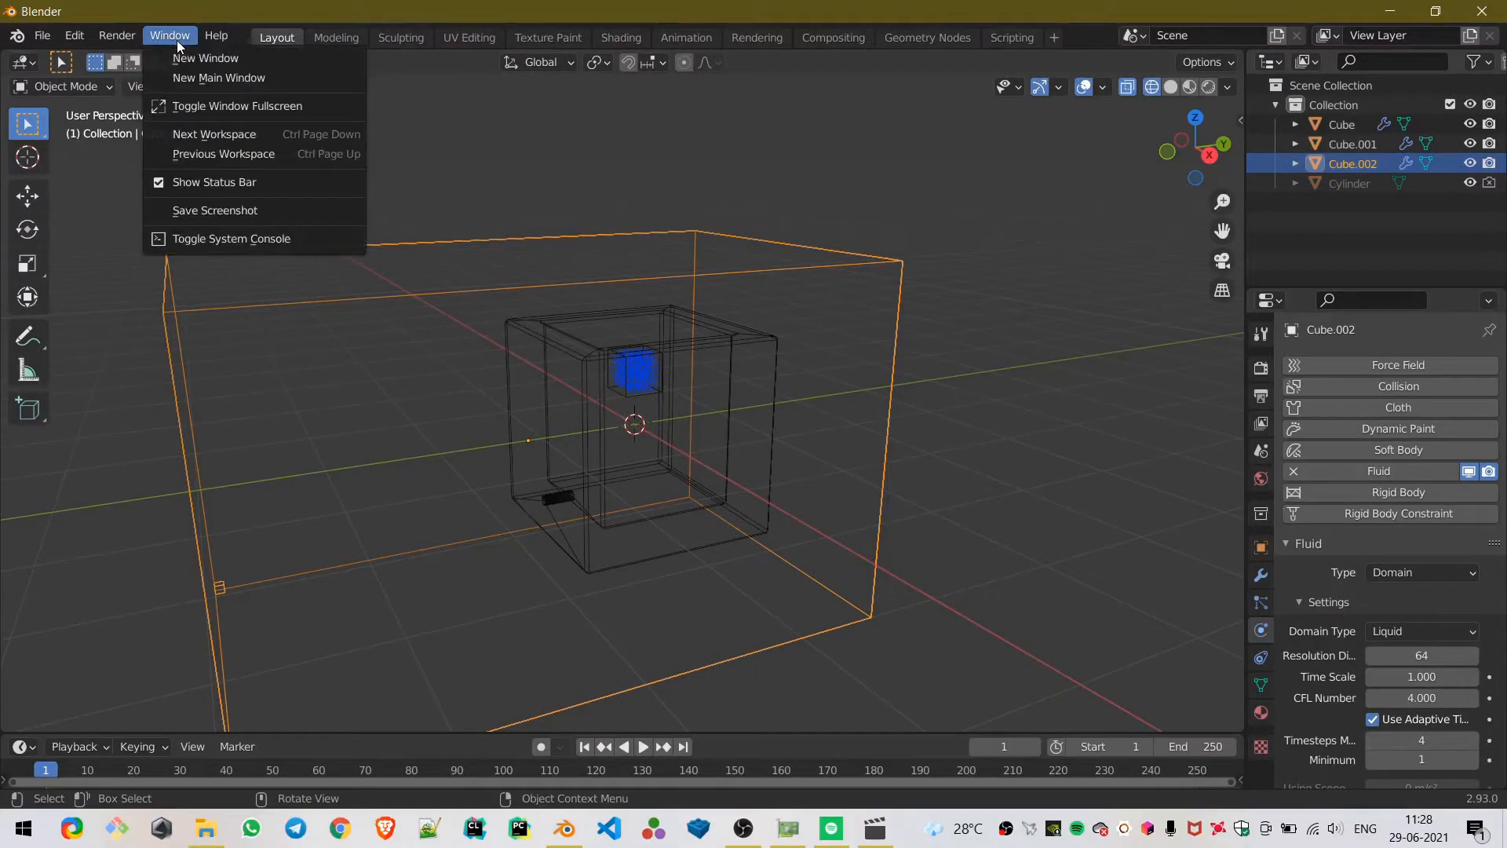
left_click(175, 106)
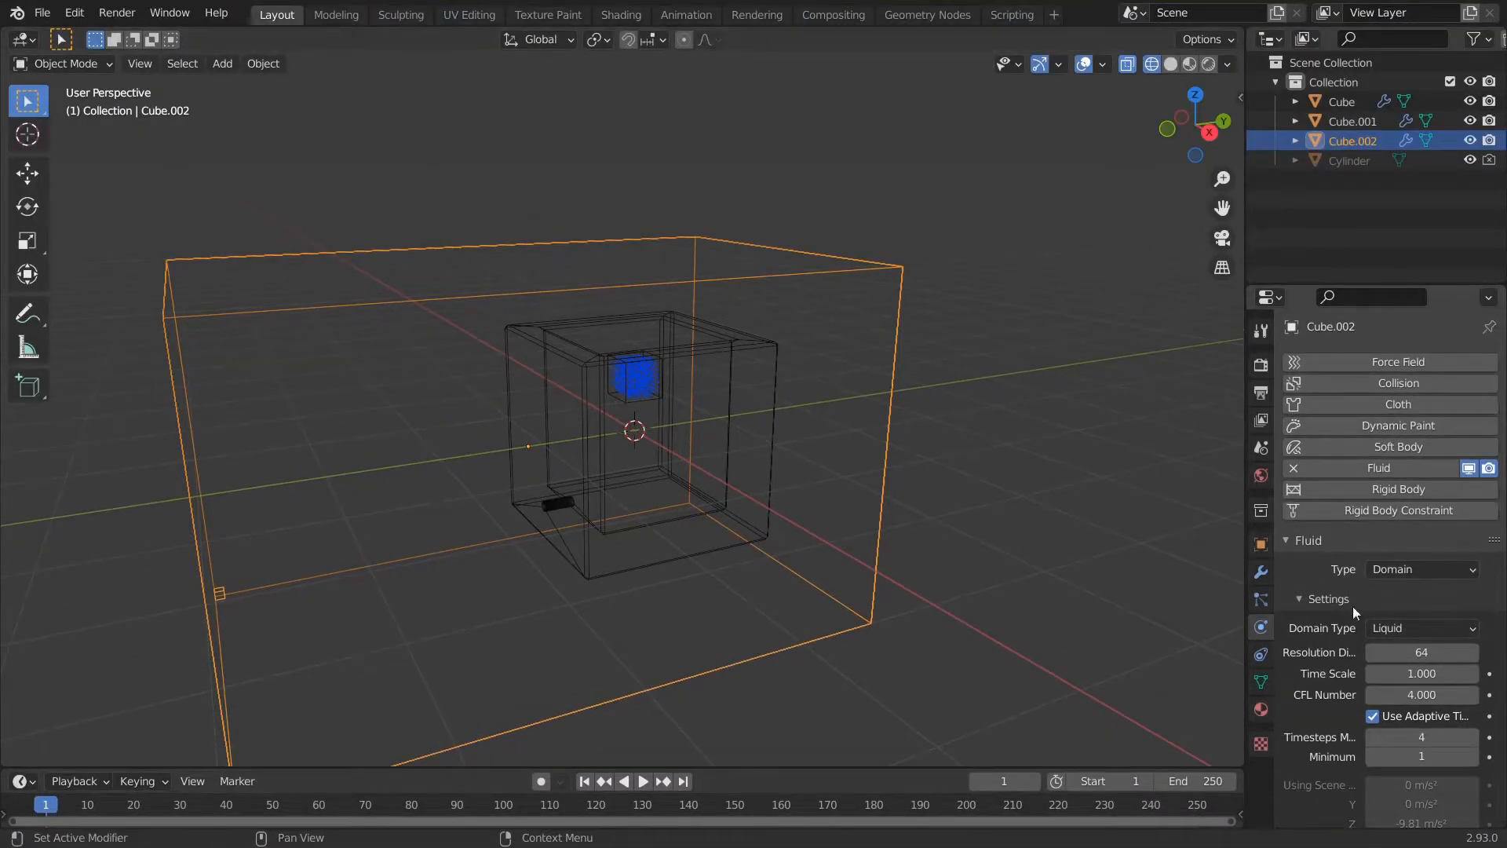
middle_click_drag(585, 470, 578, 515)
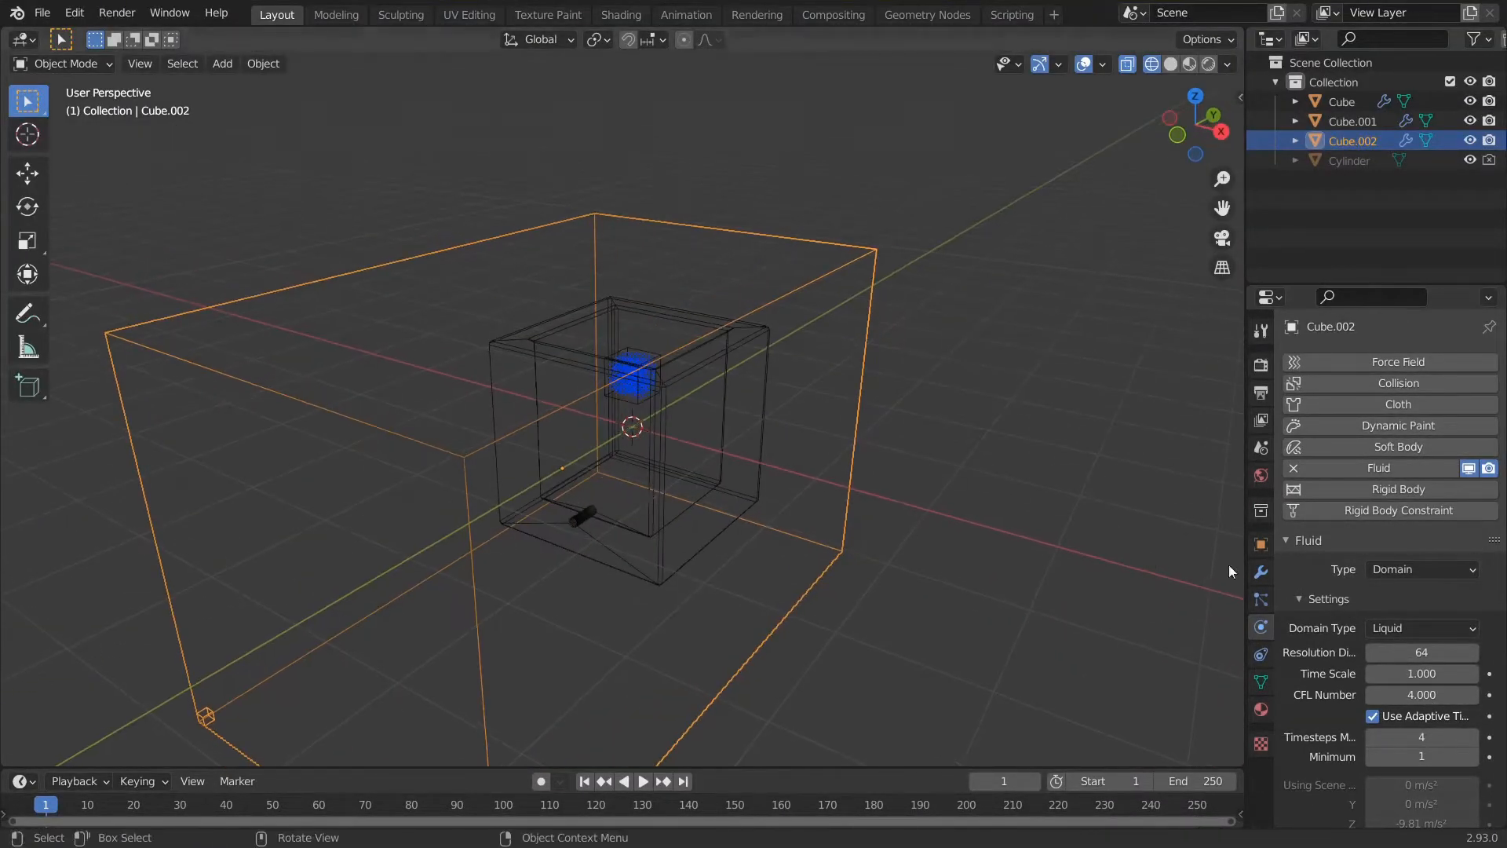
- Enable mesh generation for the liquid domain
scroll(1481, 680, "down", 10)
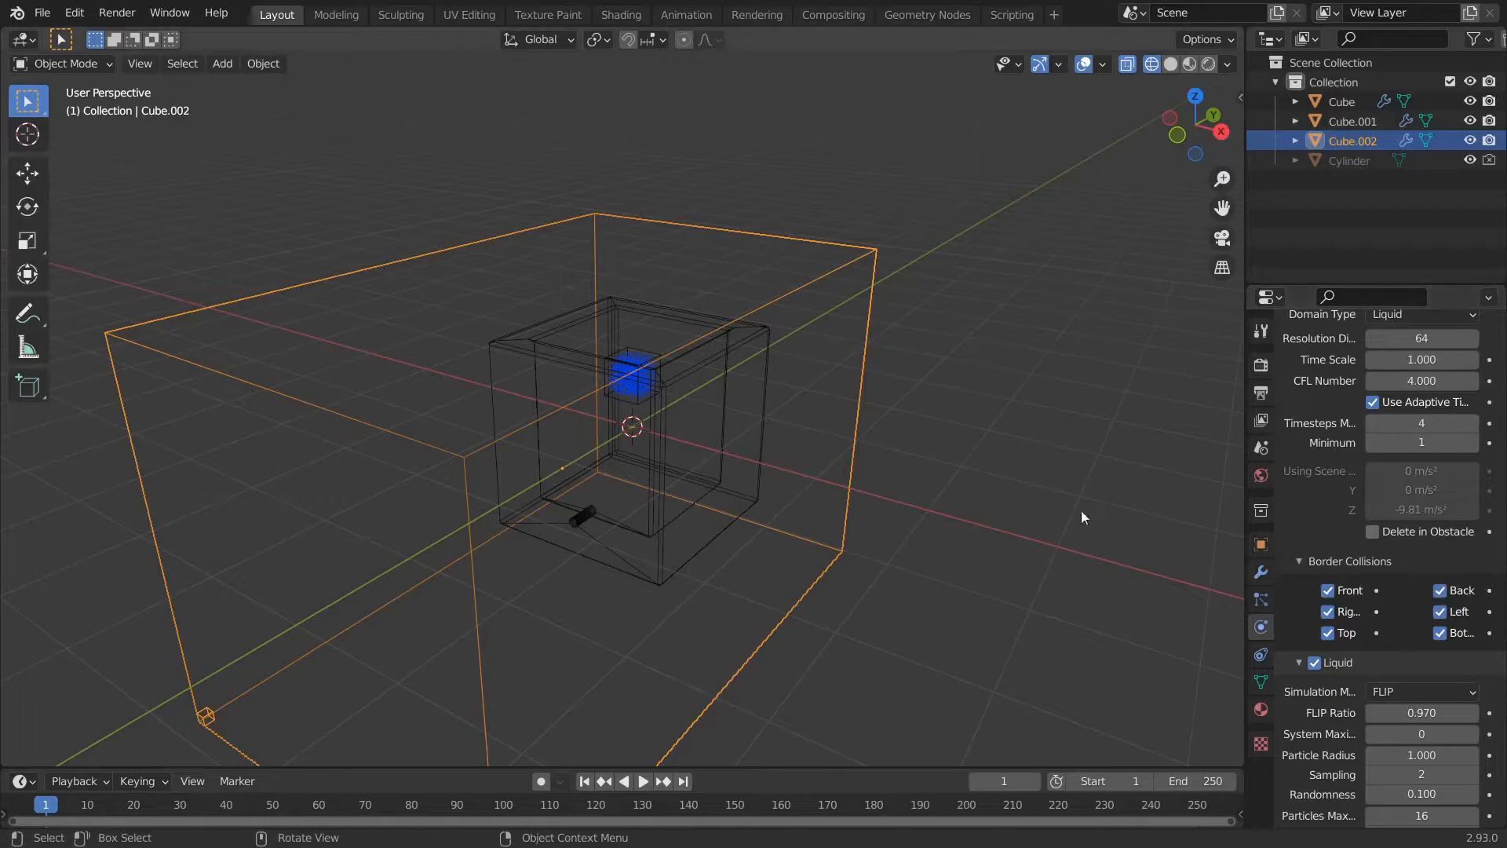
scroll(1312, 666, "down", 10)
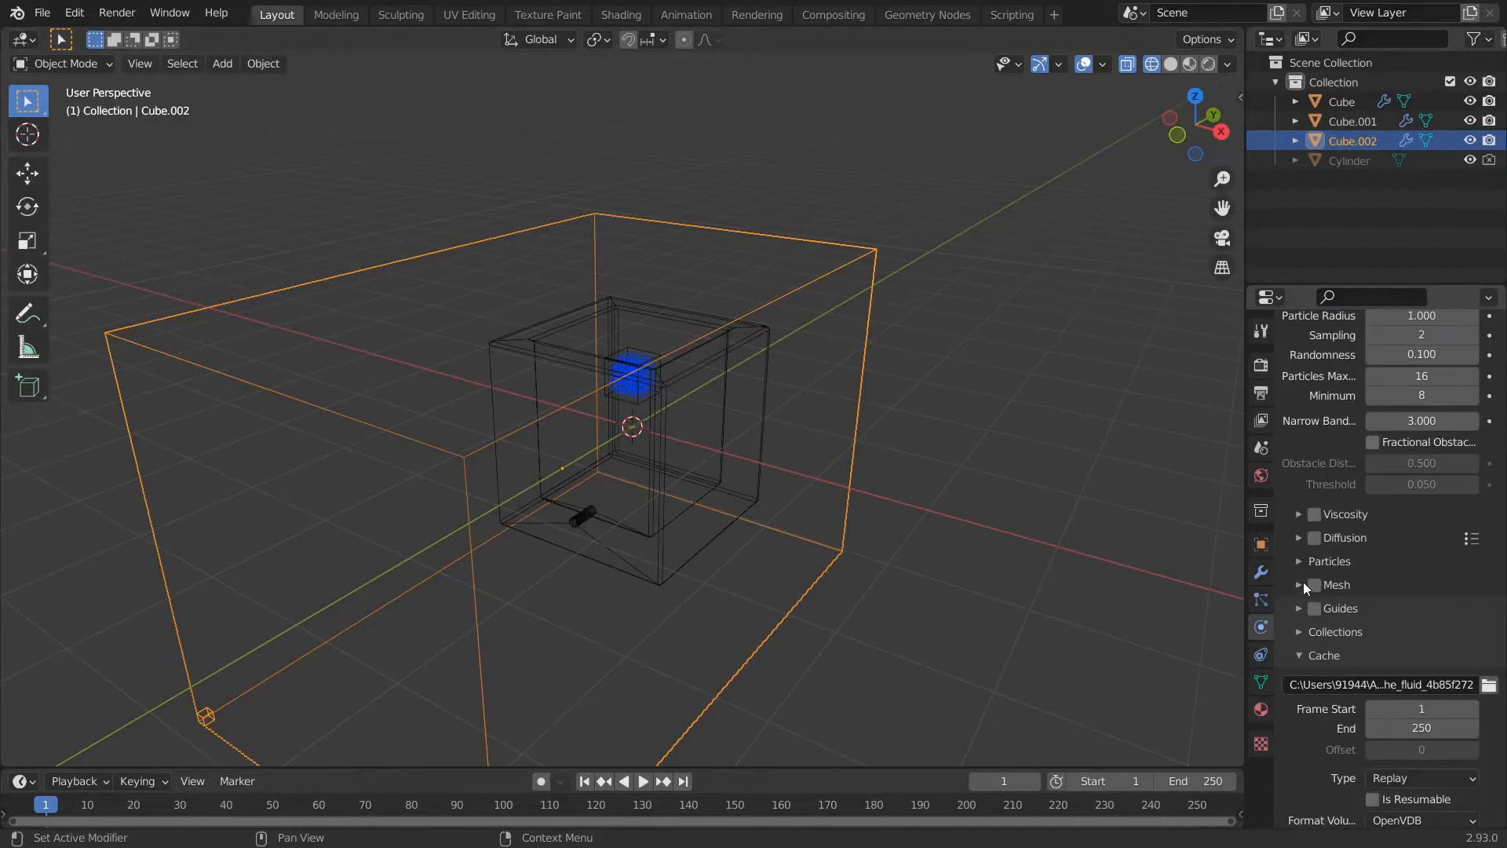
left_click(1313, 585)
- Set the domain's cache type to Modular and make the cache resumable
scroll(1328, 671, "down", 5)
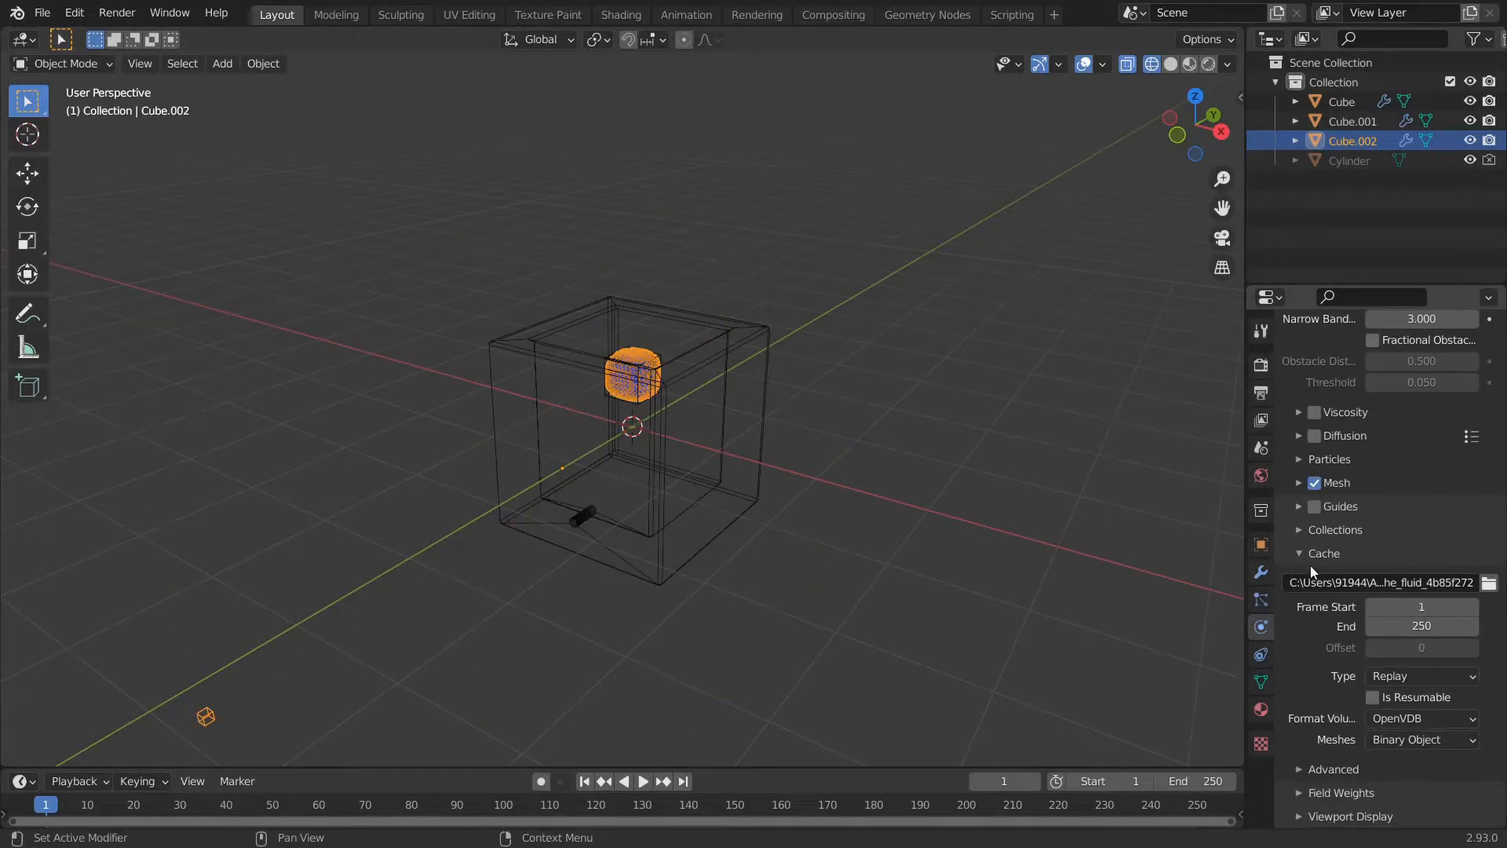
left_click(1391, 675)
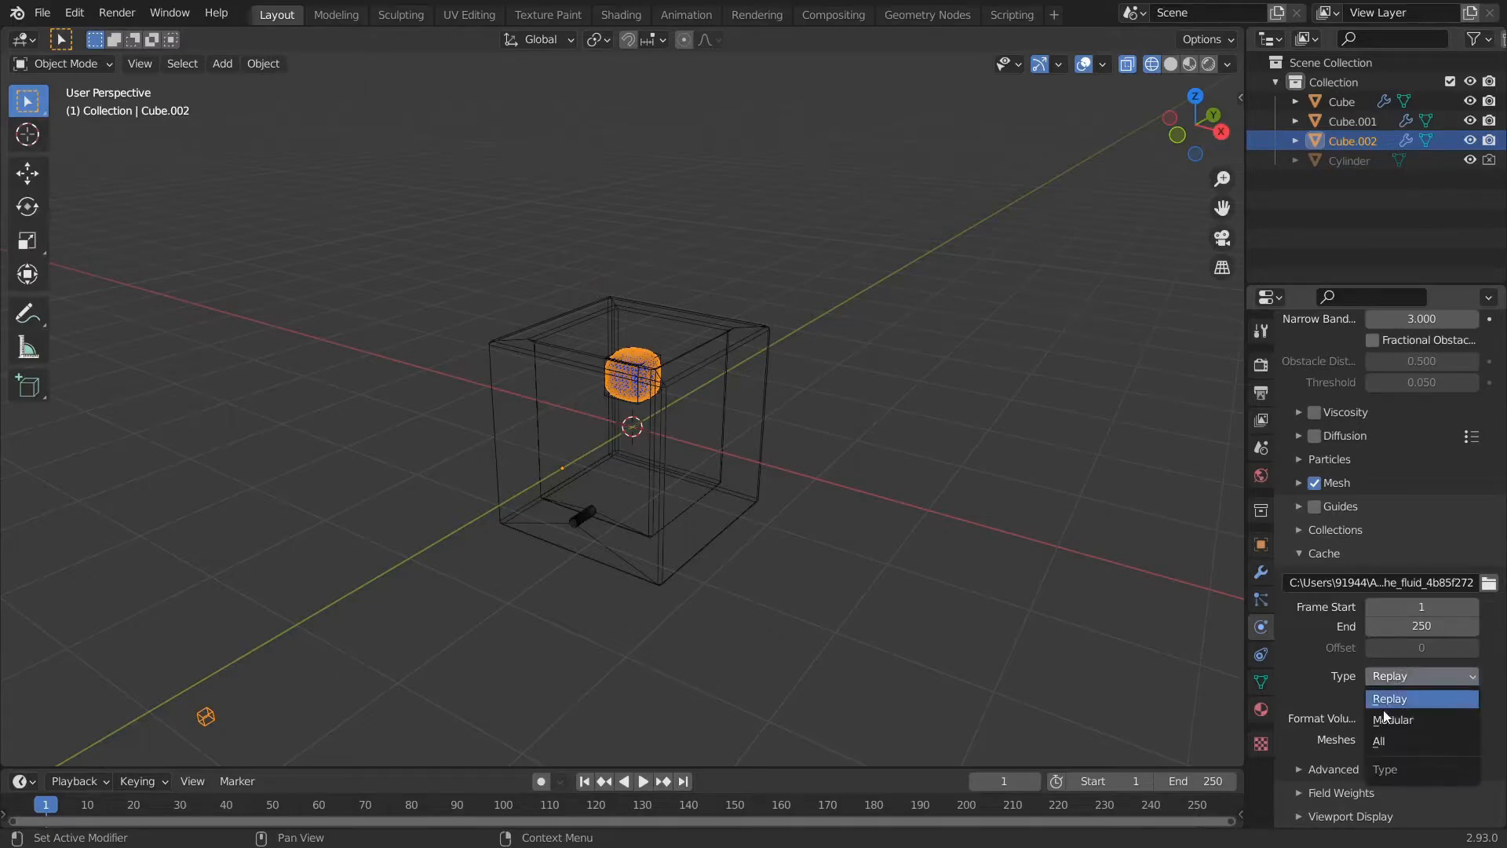
left_click(1390, 698)
left_click(1372, 753)
scroll(1375, 742, "down", 1)
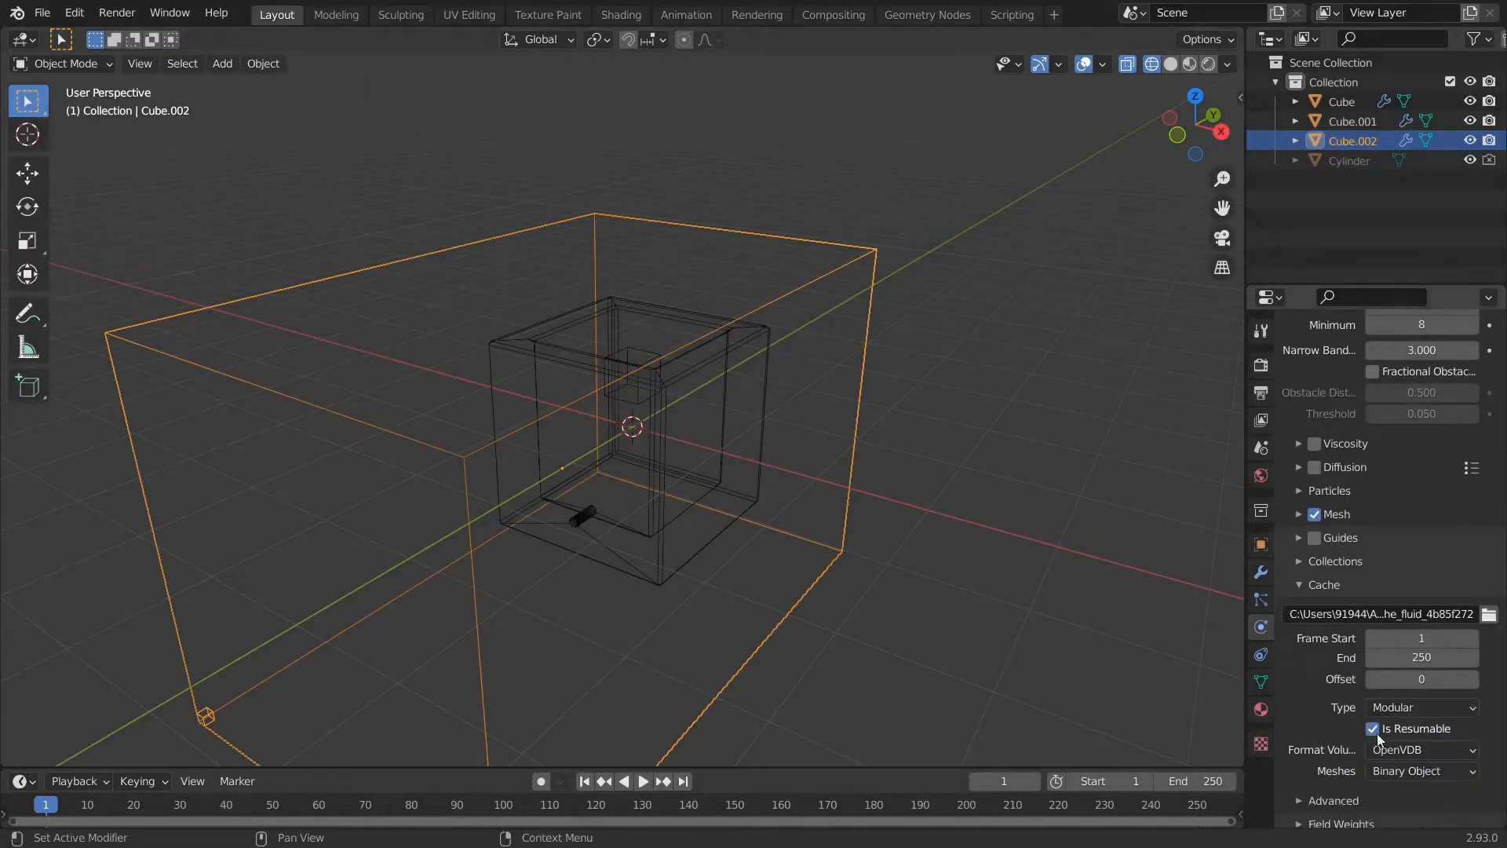
- Add fluid physics to the hollow box with the hole and set its type to Effector
middle_click_drag(842, 529, 876, 522)
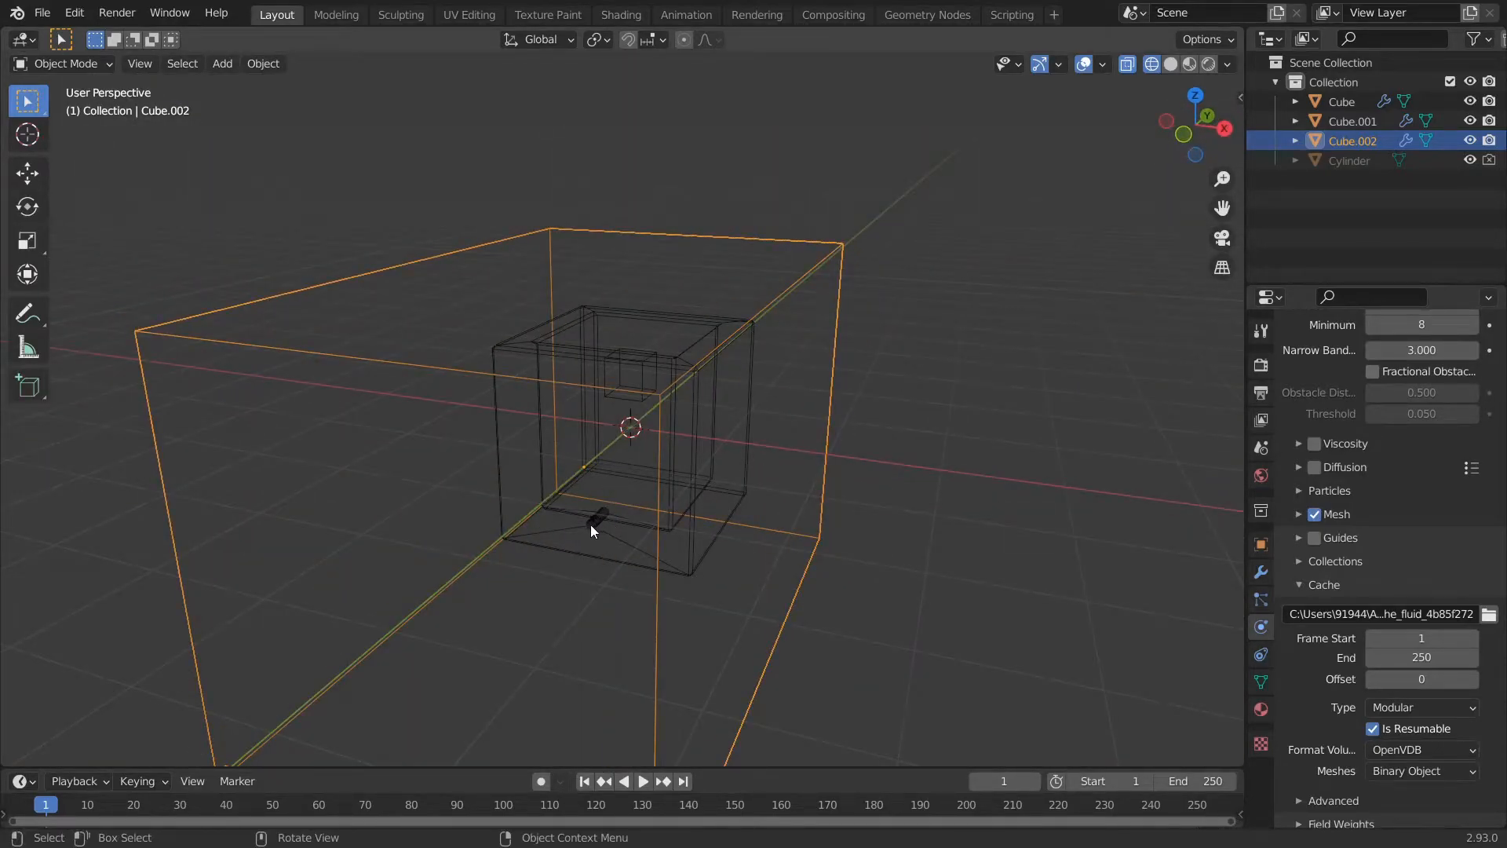
middle_click_drag(543, 531, 466, 578)
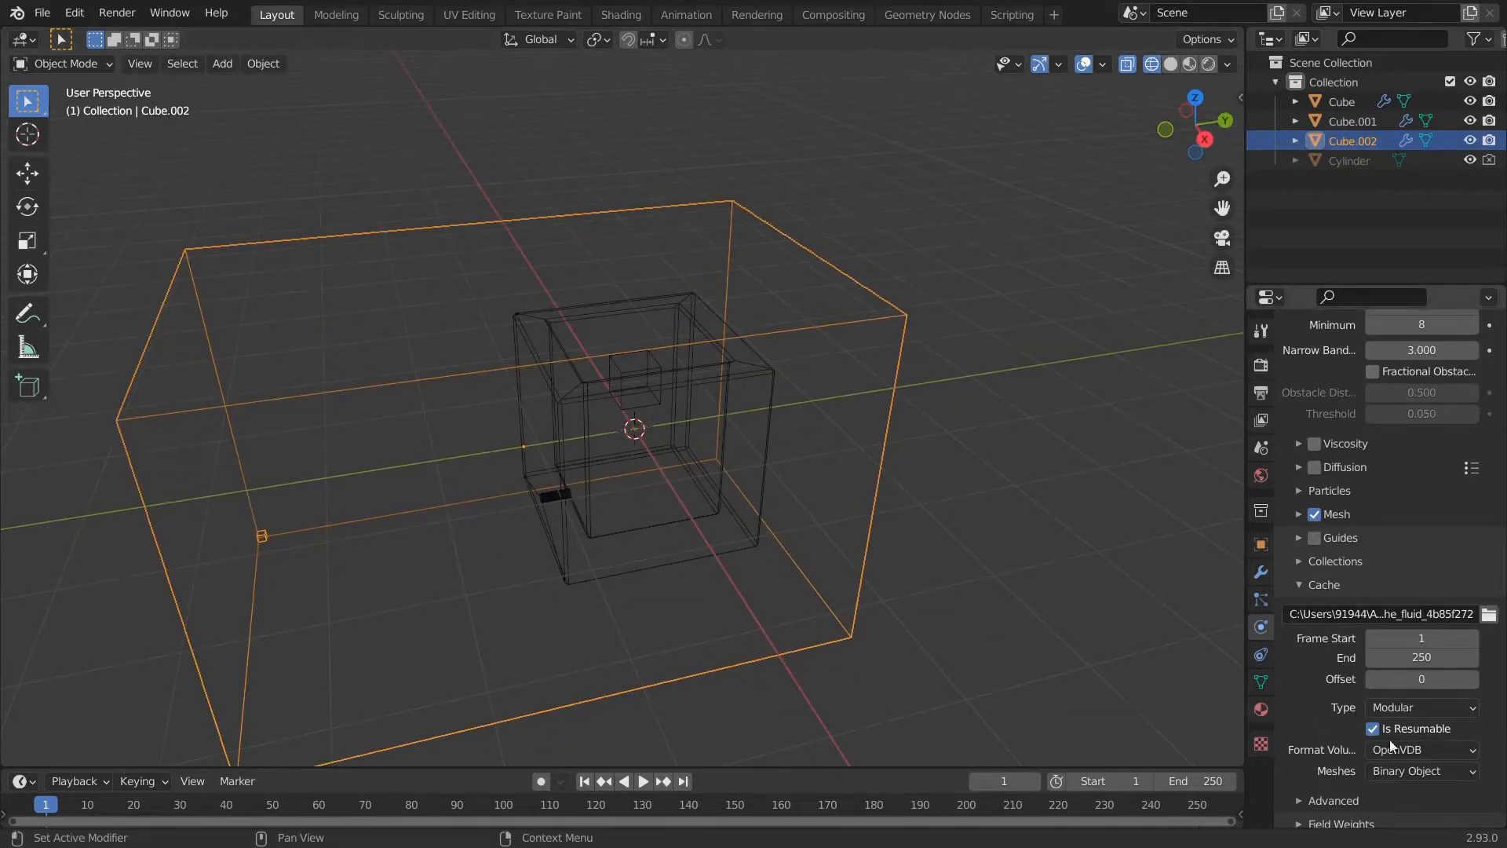
scroll(1350, 510, "up", 15)
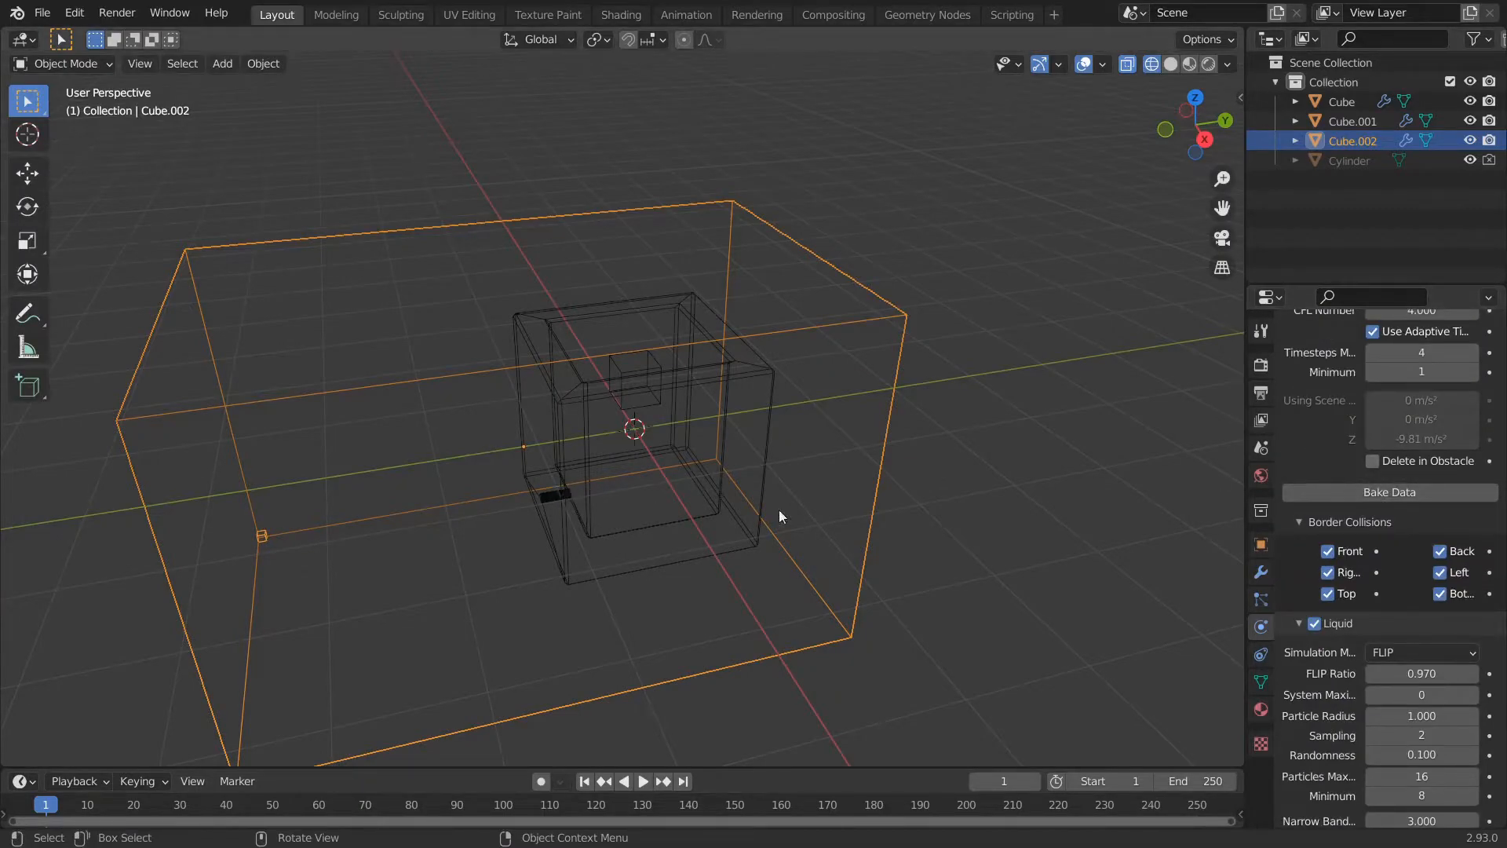
left_click(597, 543)
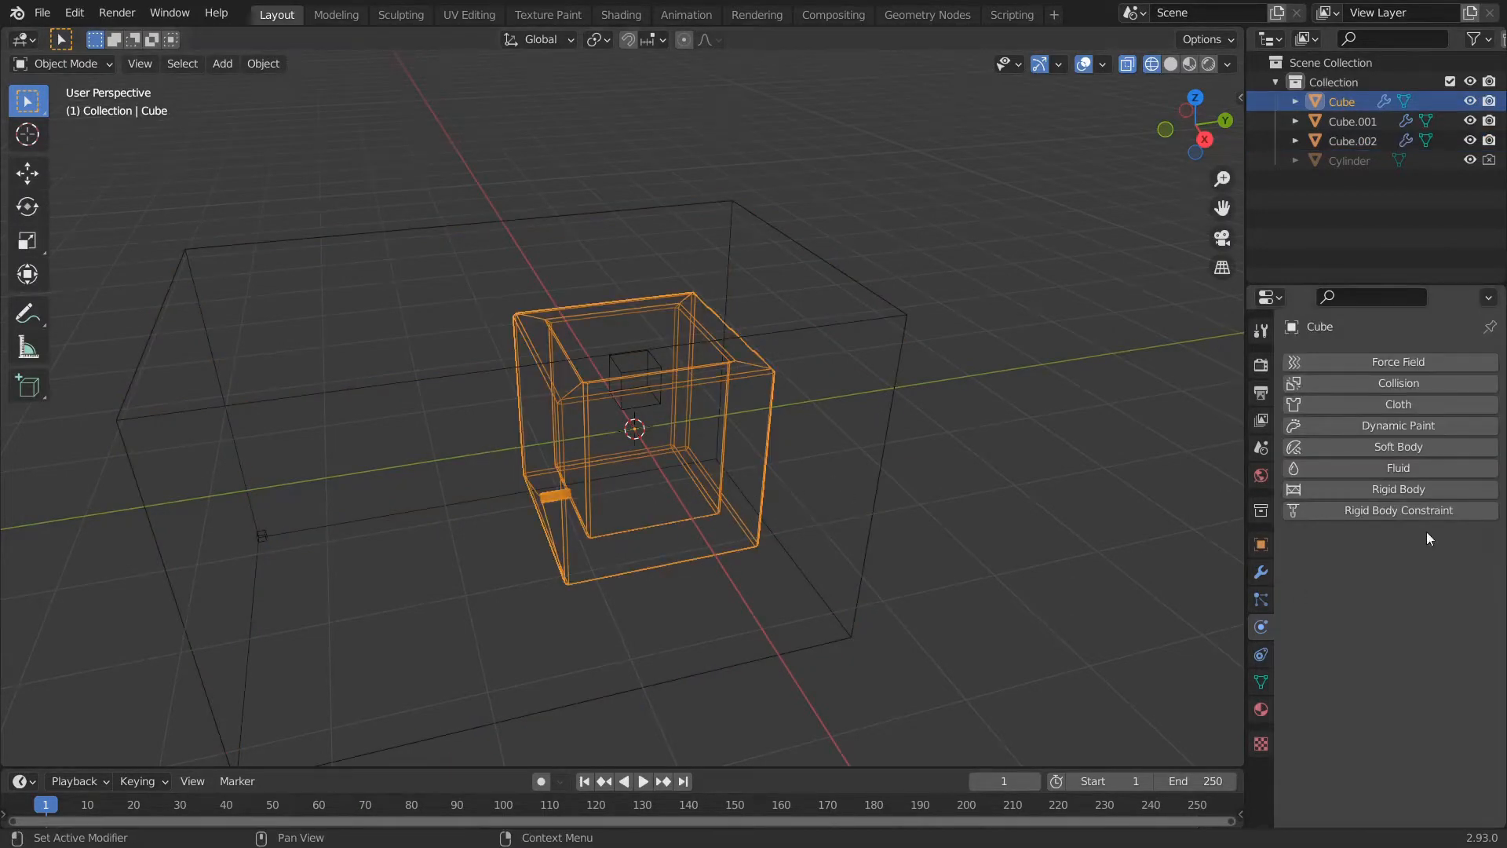
left_click(1309, 468)
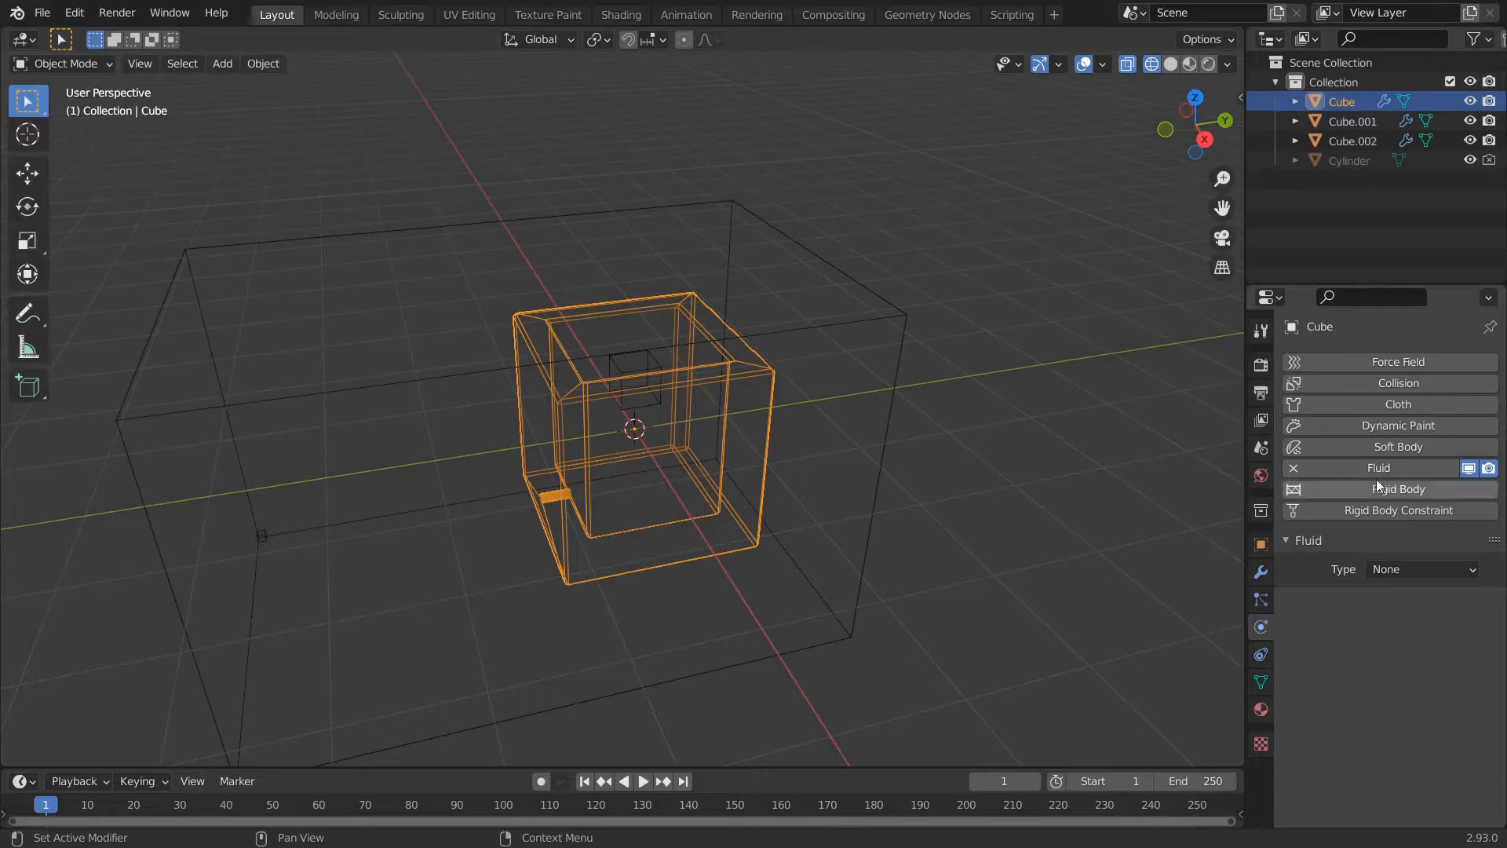
left_click(1422, 577)
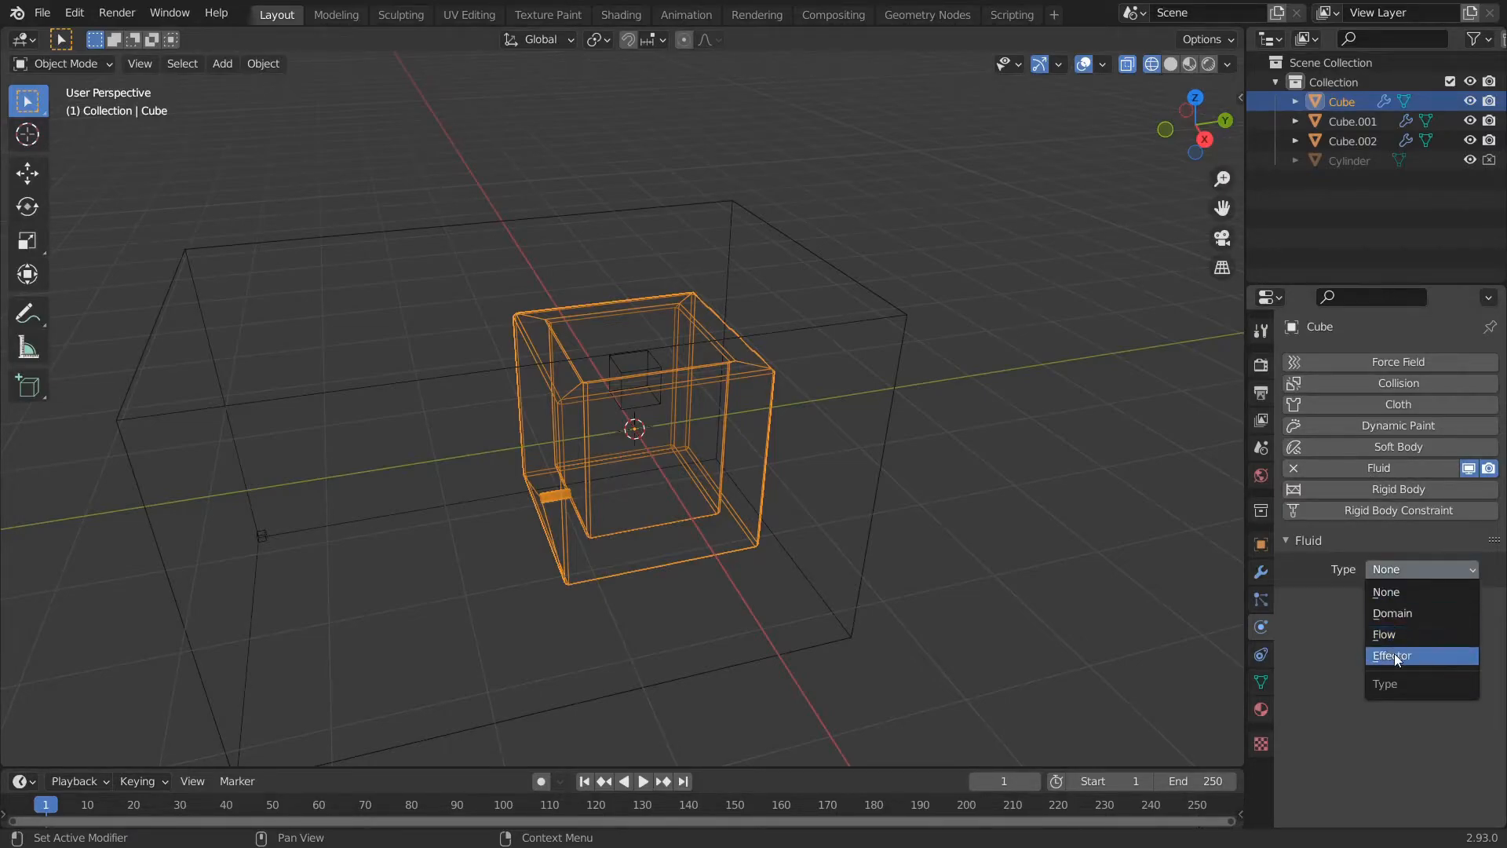
left_click(1393, 656)
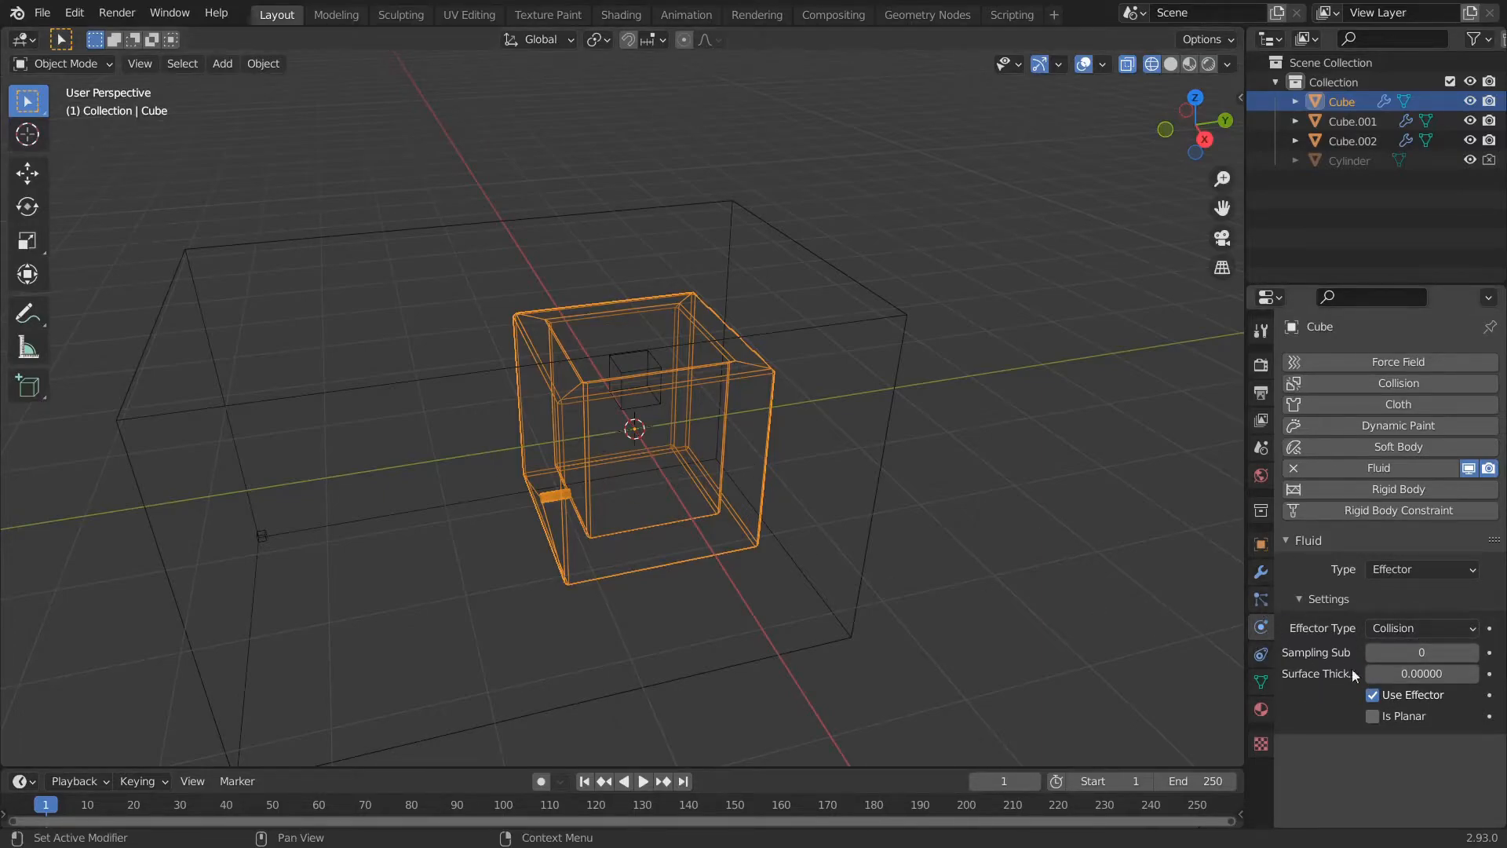
- Select the liquid domain after checking the inflow cube's fluid settings, and bake the domain's fluid data
left_click(629, 416)
middle_click_drag(675, 468, 611, 377)
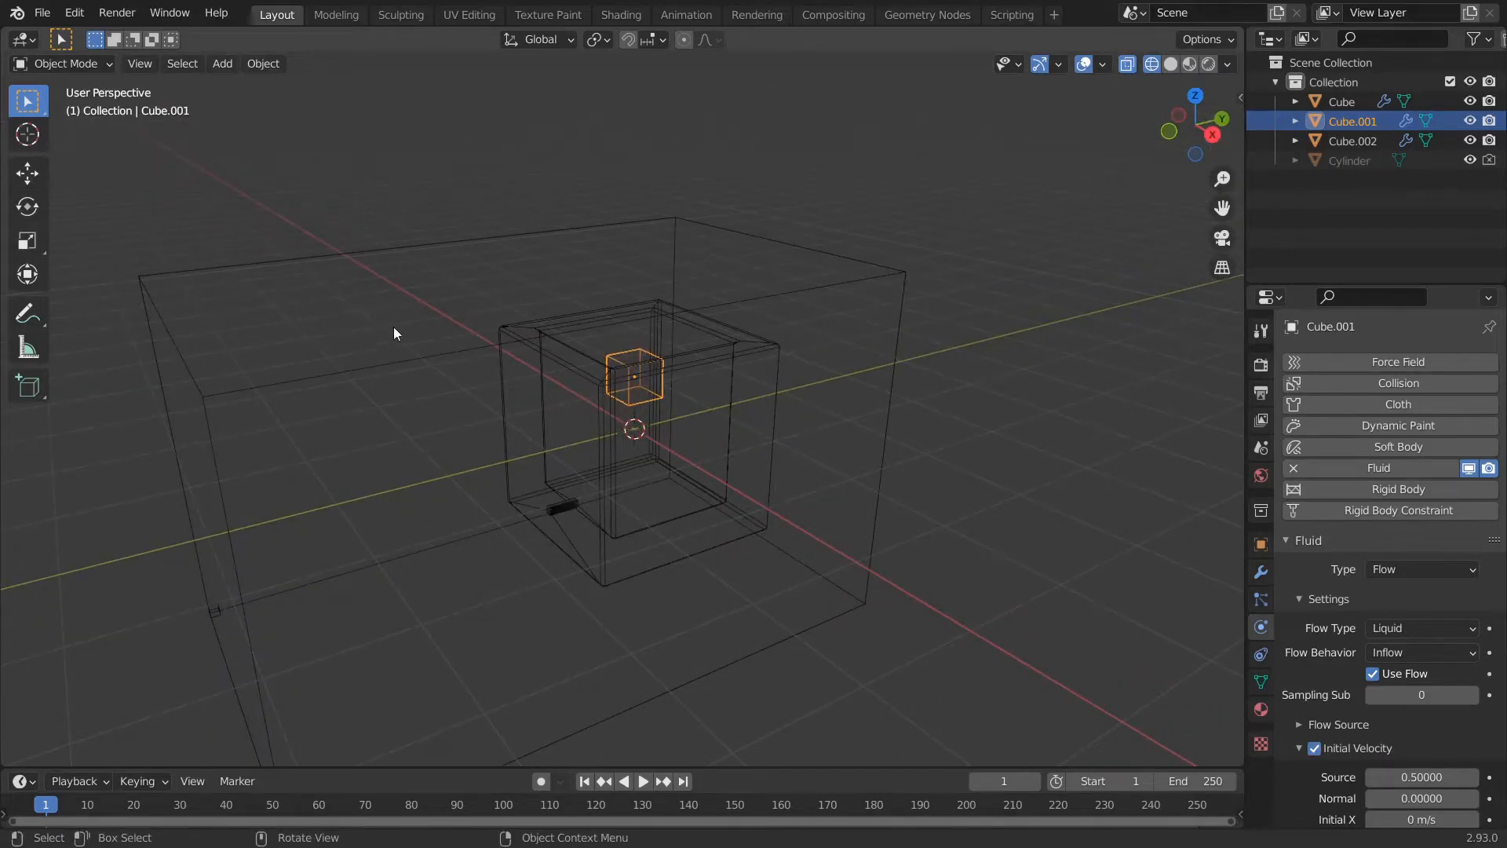
left_click(402, 359)
scroll(1365, 535, "down", 8)
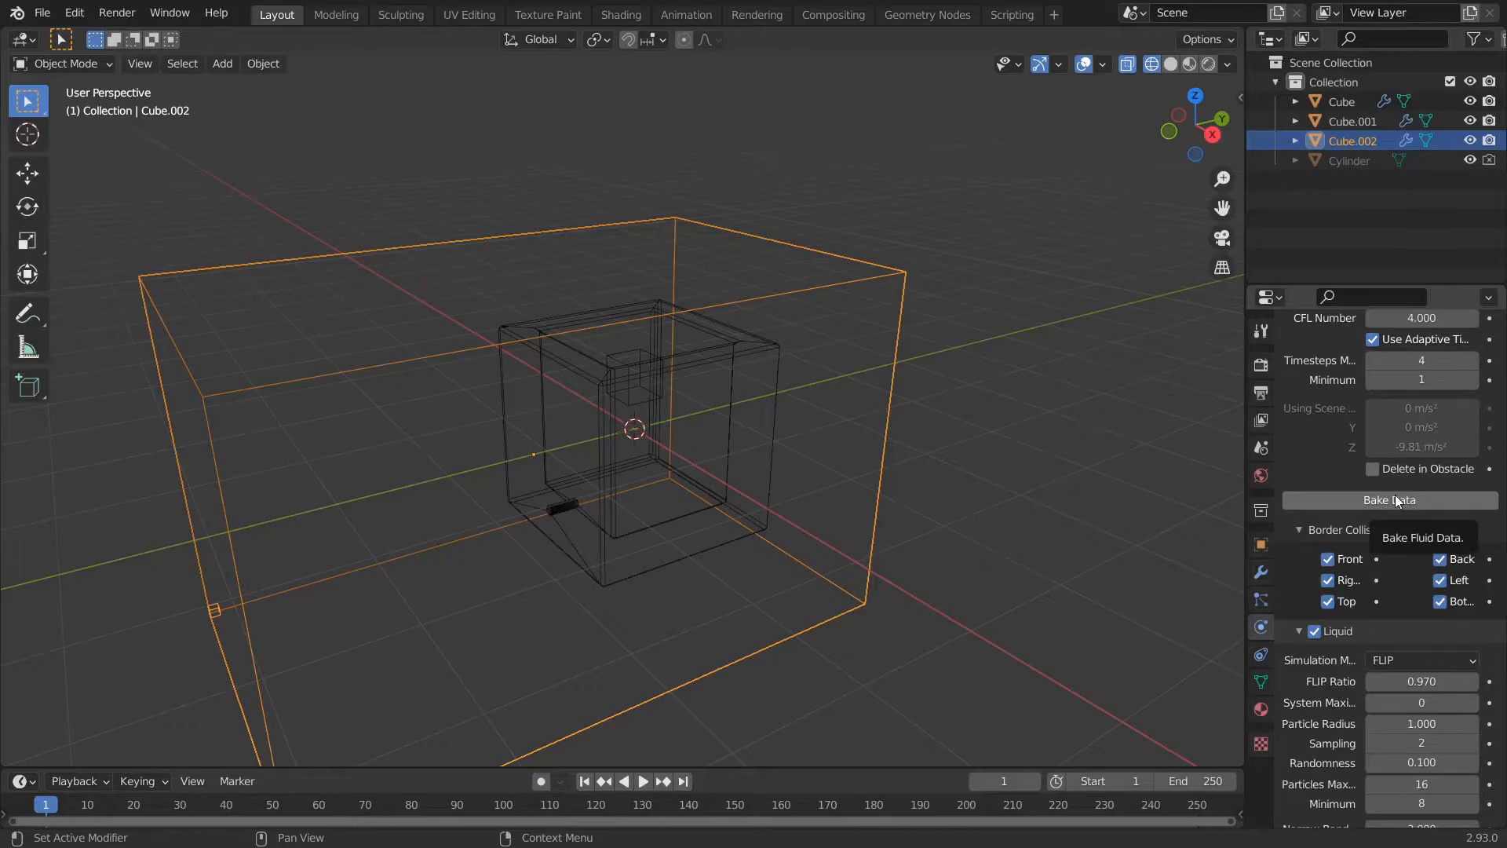
scroll(1395, 495, "down", 5)
scroll(1396, 494, "up", 4)
left_click(1414, 471)
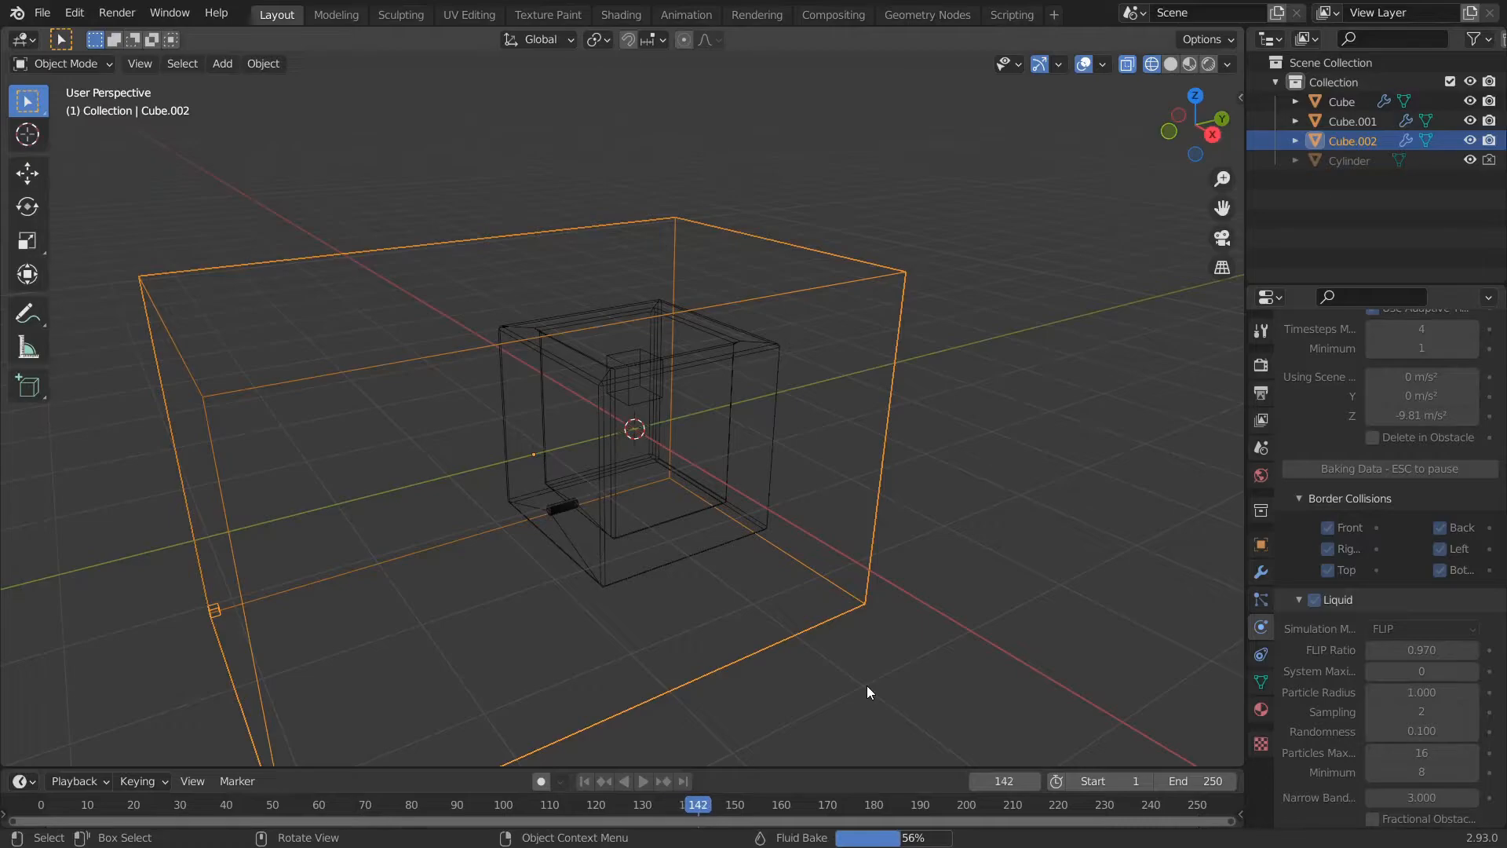
key("alt+Tab")
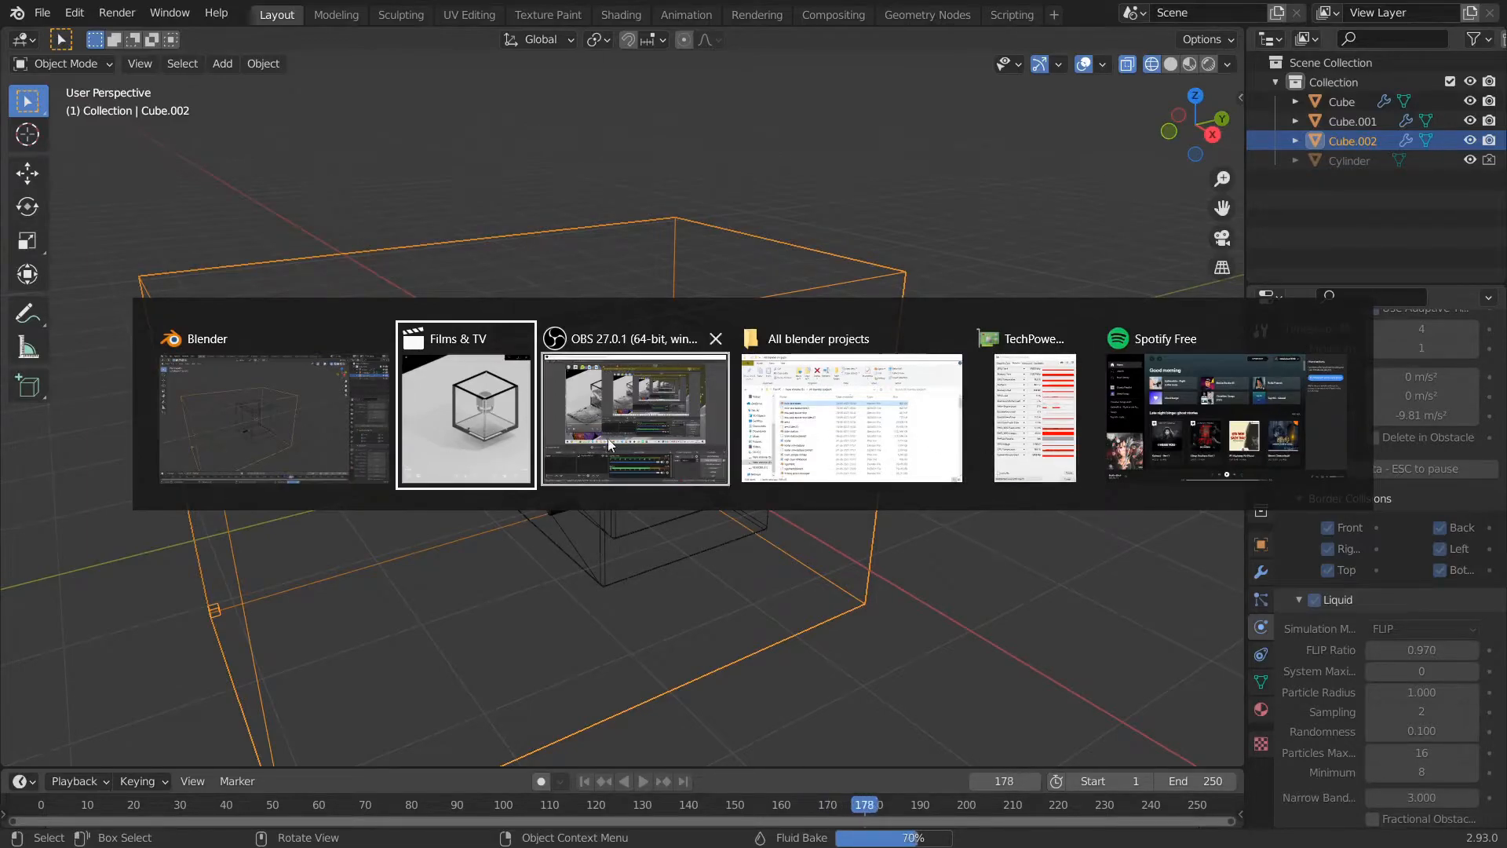
left_click(653, 438)
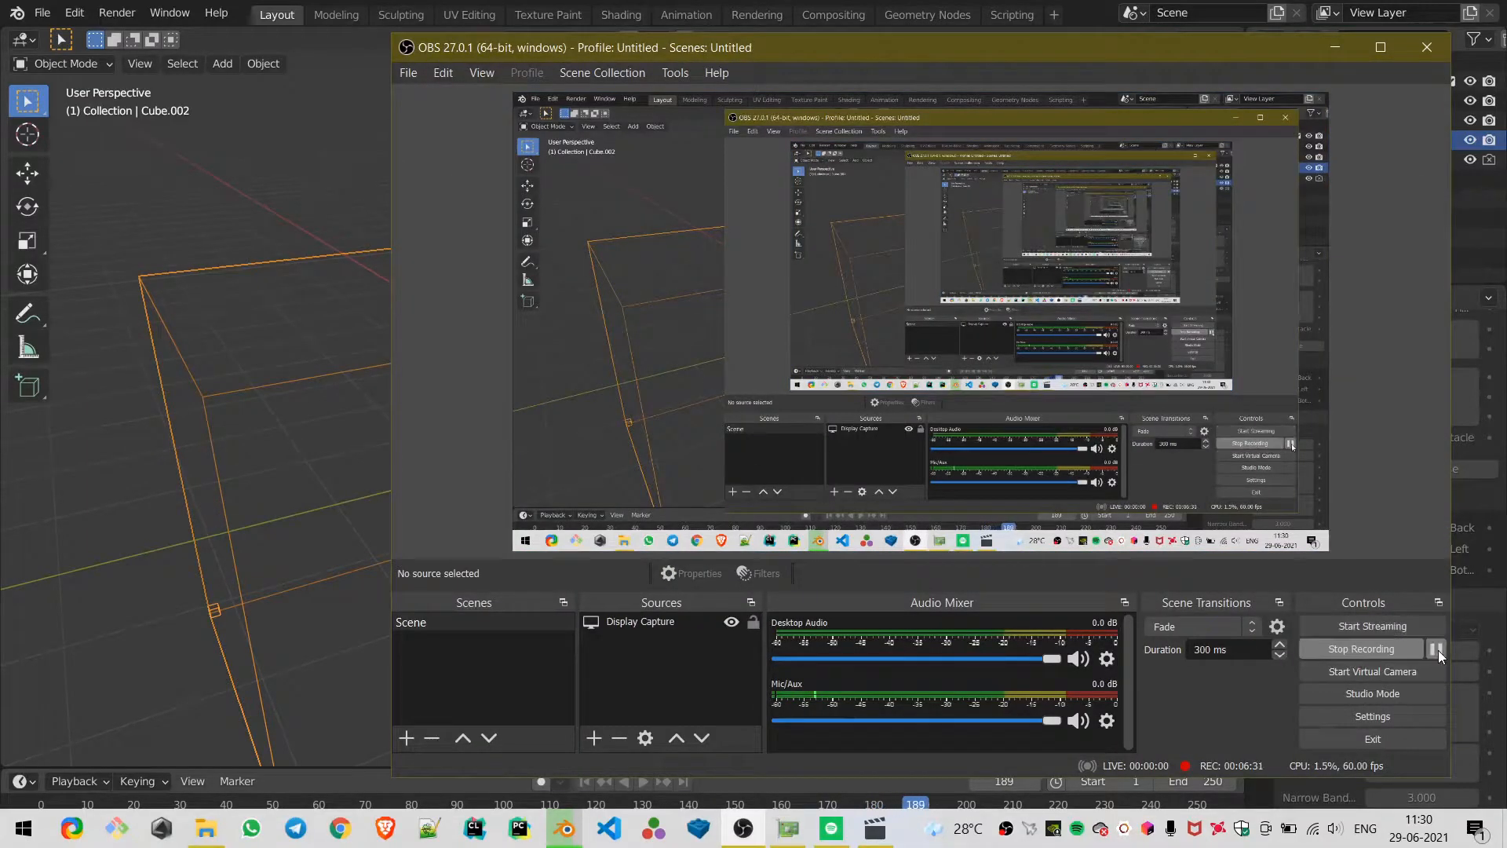
left_click(222, 509)
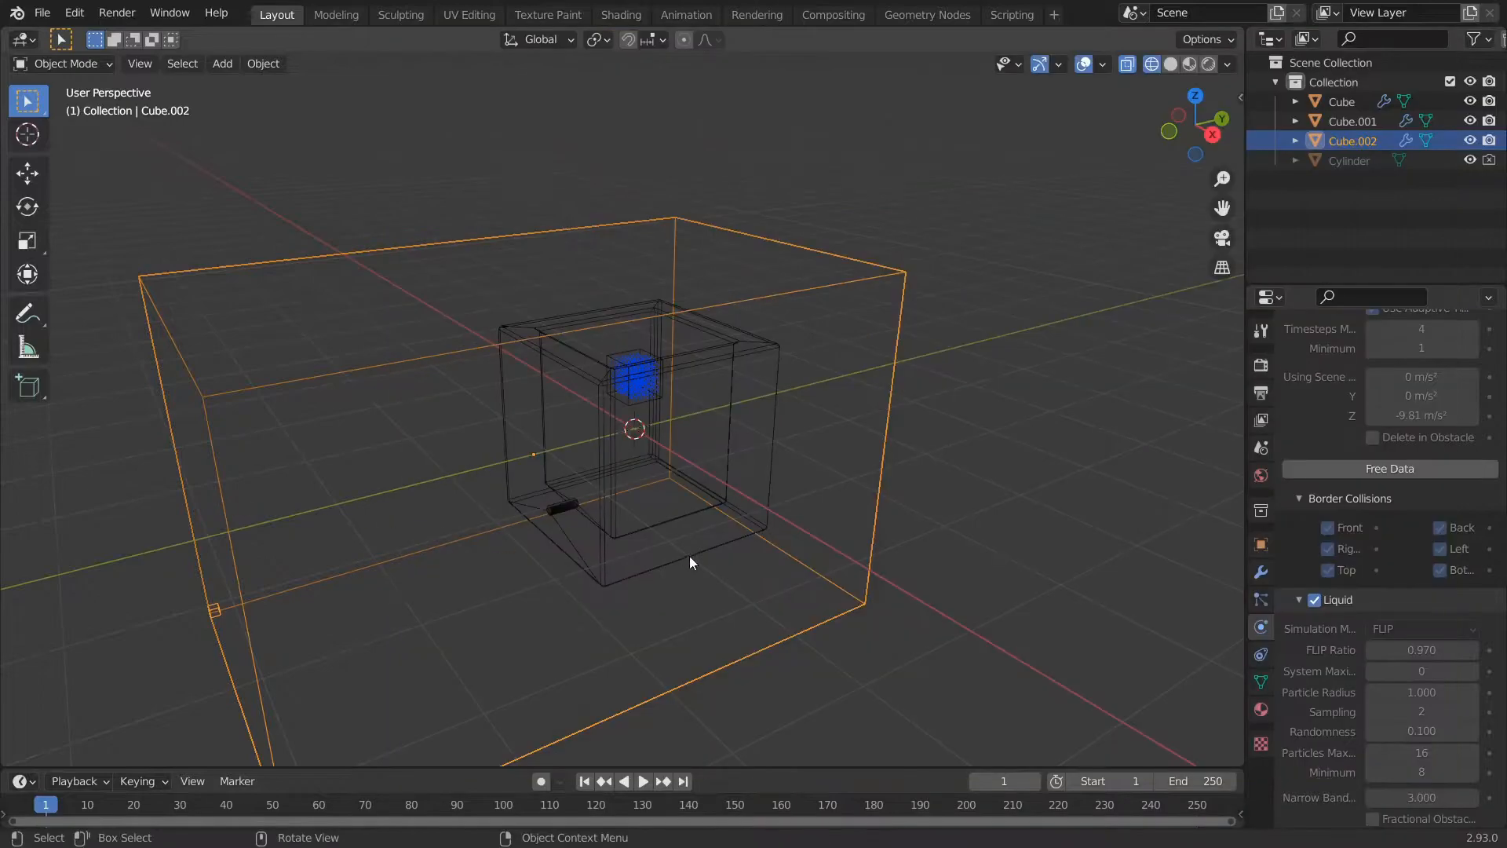
- Play back the baked particle simulation and examine from several angles how the water fills the box and leaks out
middle_click_drag(642, 520, 682, 565)
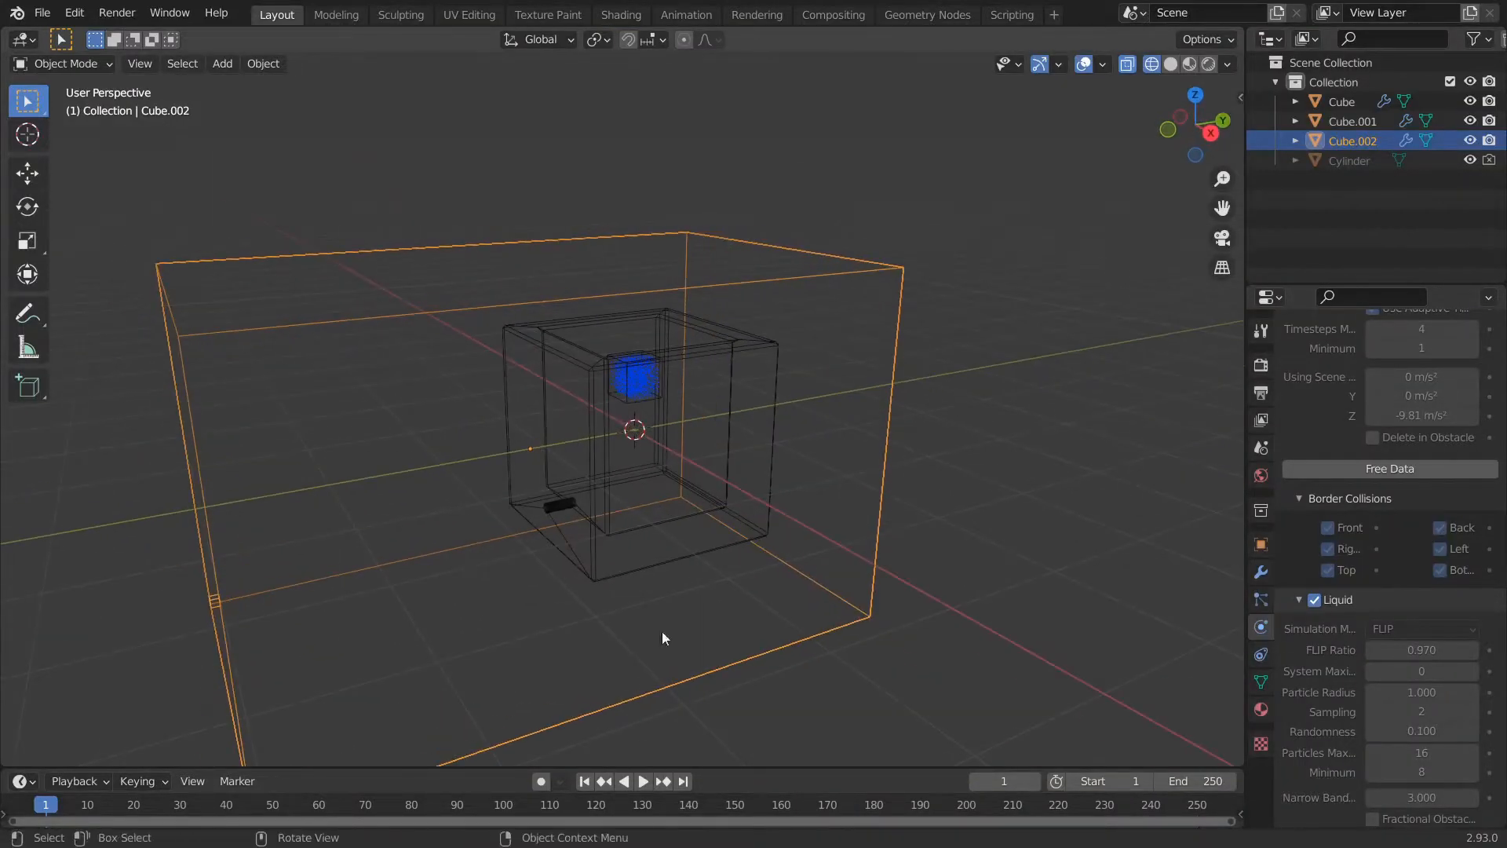
key("space")
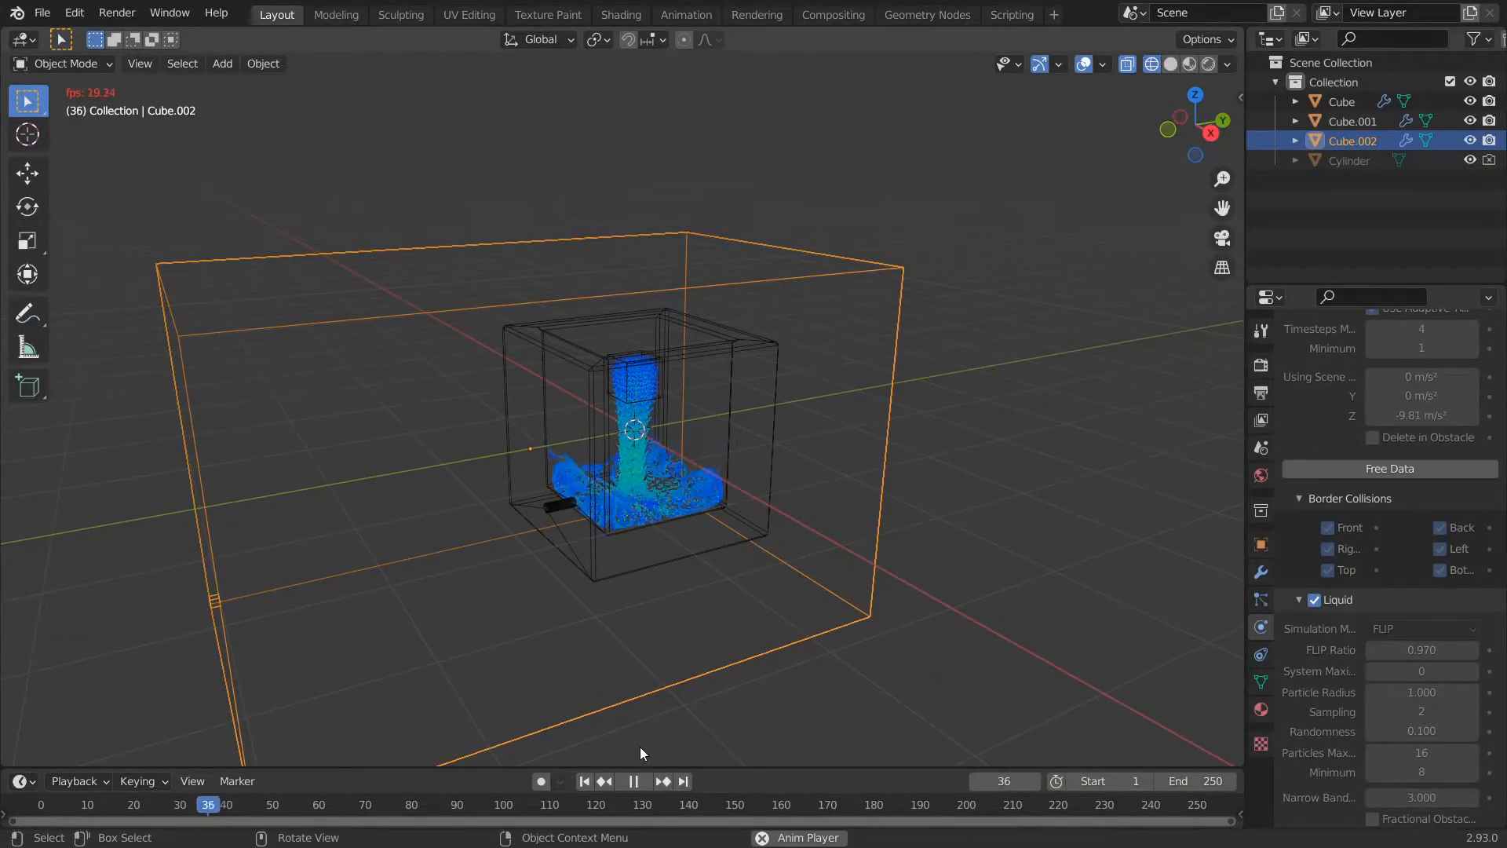
scroll(557, 518, "up", 3)
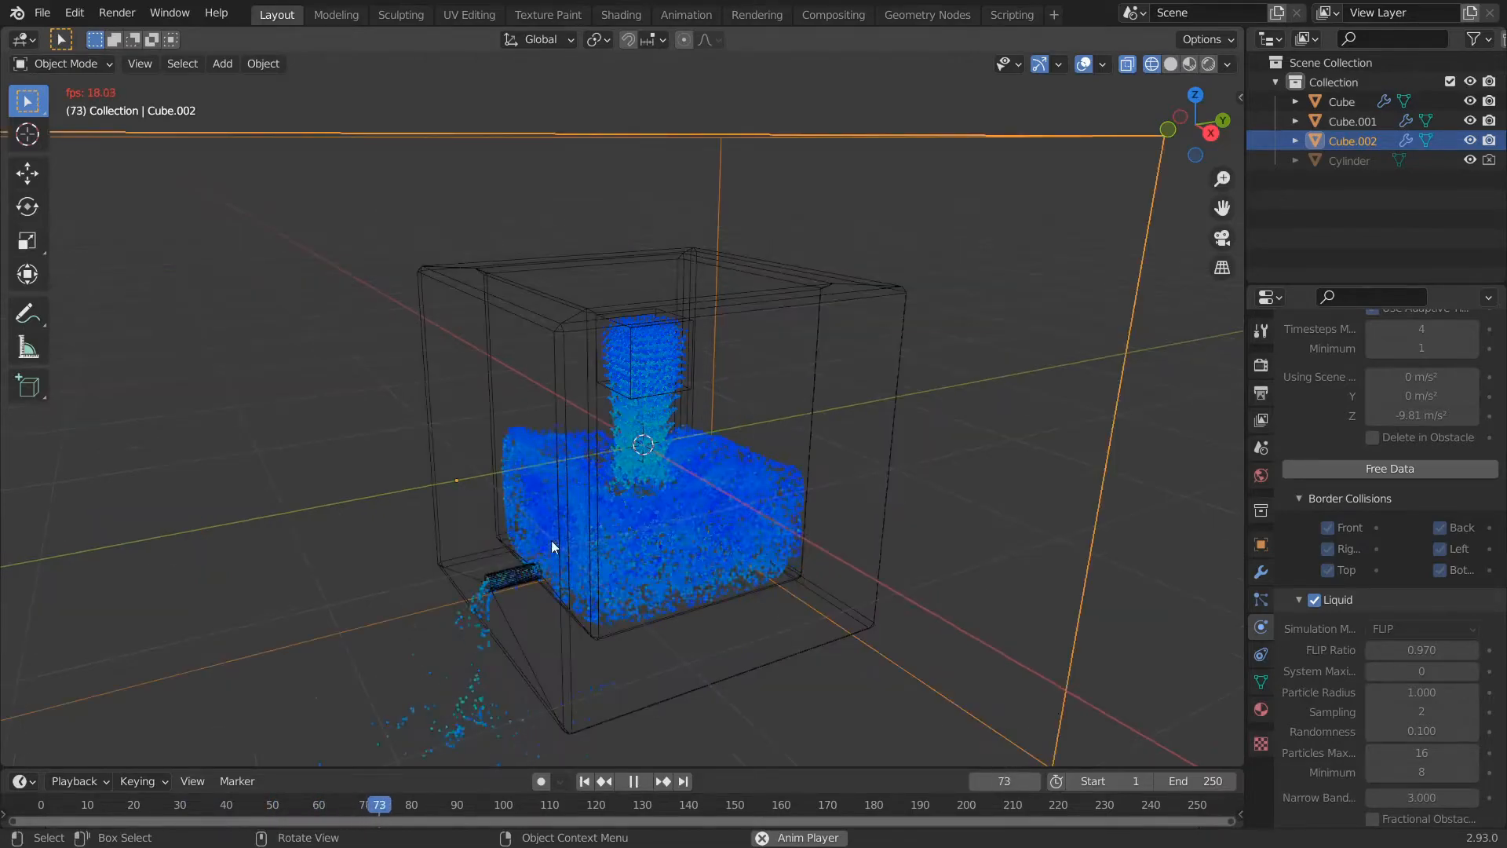
scroll(487, 610, "down", 4)
middle_click_drag(488, 609, 539, 587)
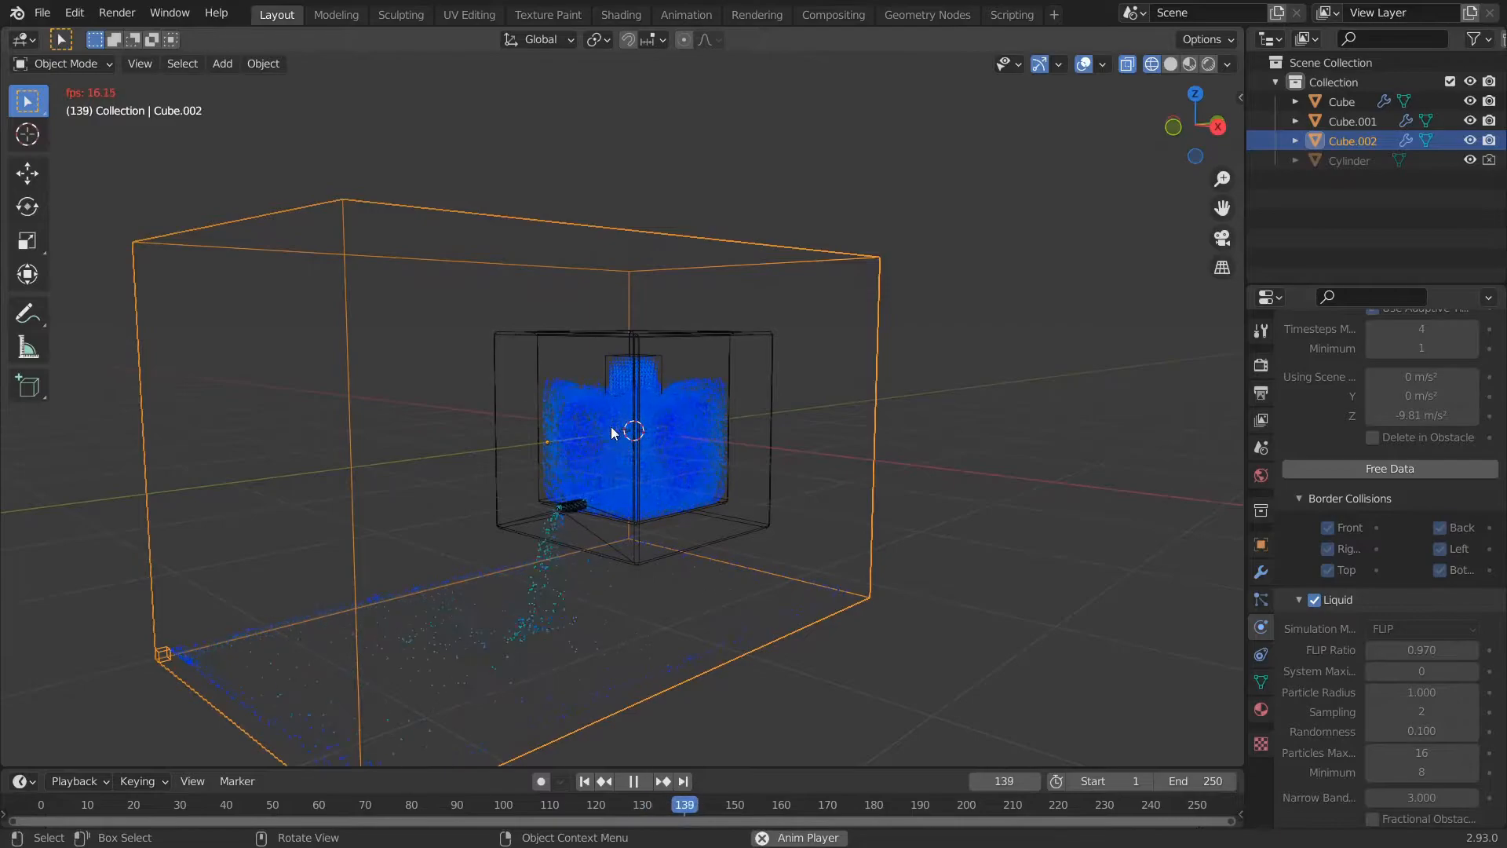
scroll(544, 606, "down", 3)
middle_click_drag(532, 577, 343, 615)
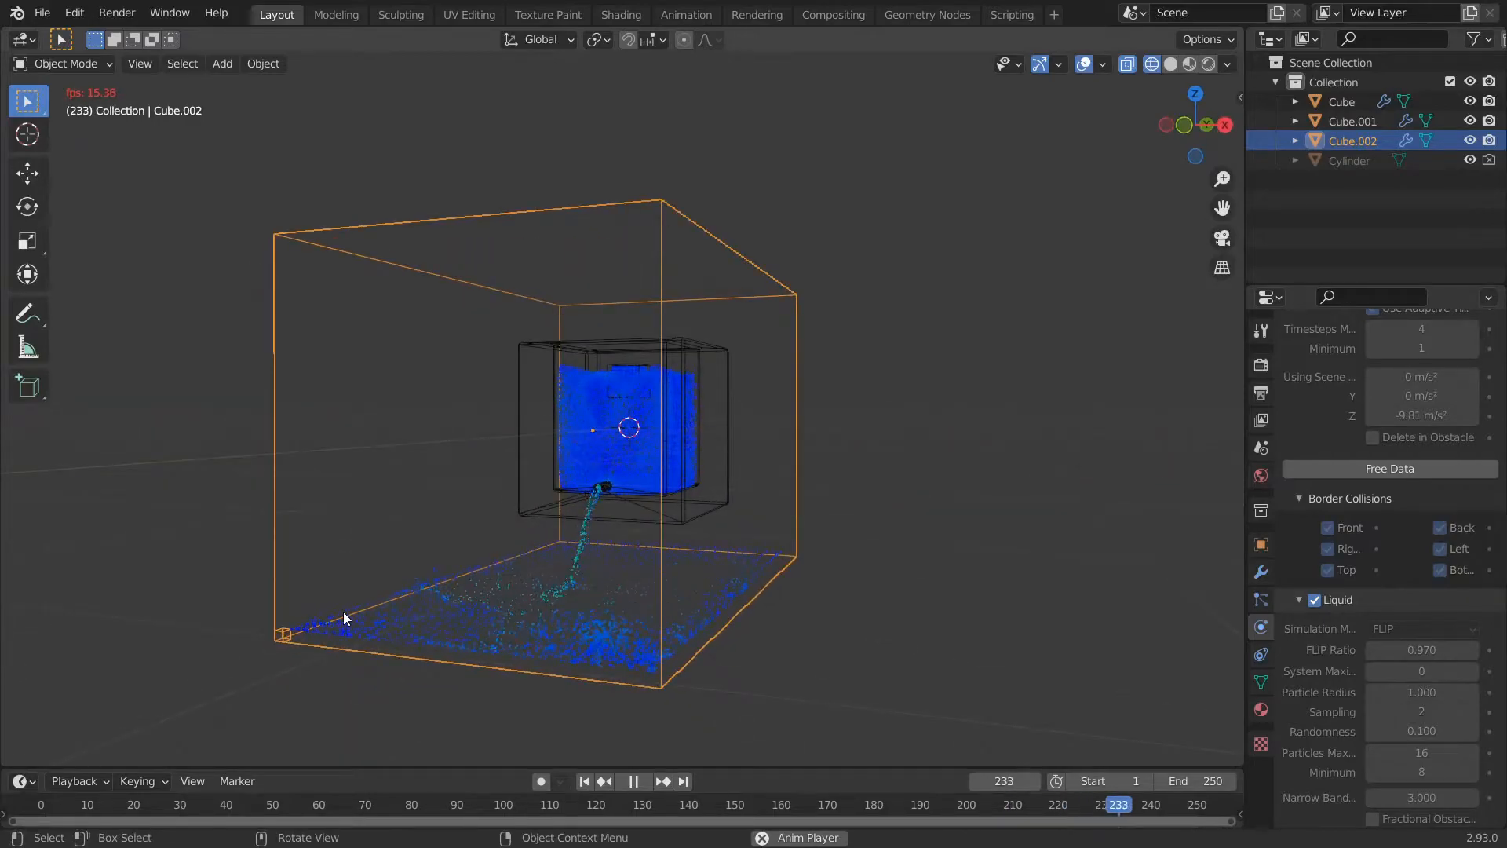
- Pause the playback in front view and examine the water particles along the domain's floor and side wall
key("KP_1")
scroll(601, 627, "up", 5)
middle_click_drag(601, 626, 578, 454, "shift")
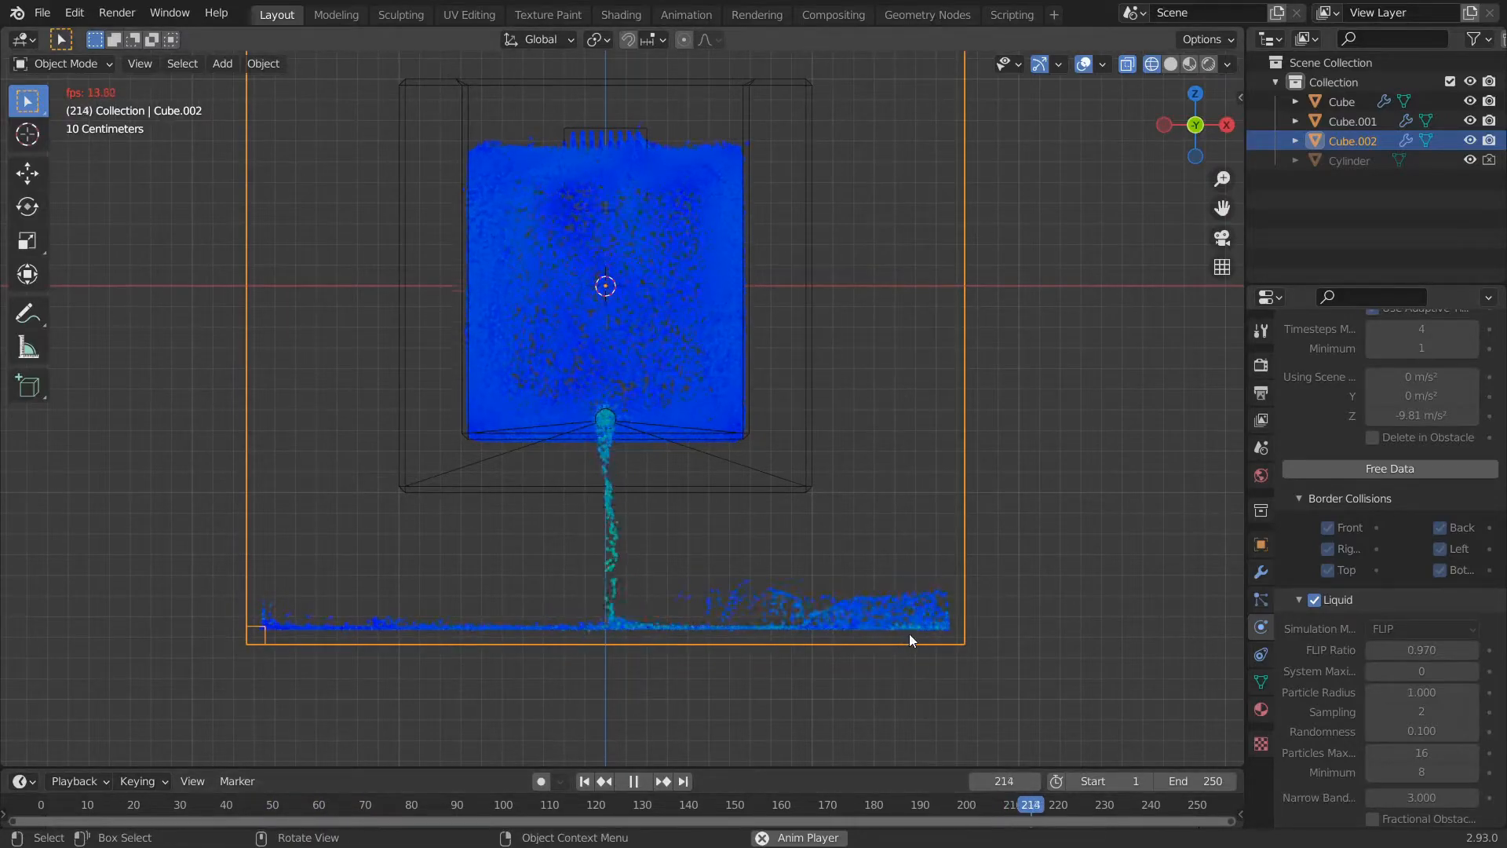
key("space")
scroll(871, 638, "up", 6)
middle_click_drag(633, 432, 561, 420, "shift")
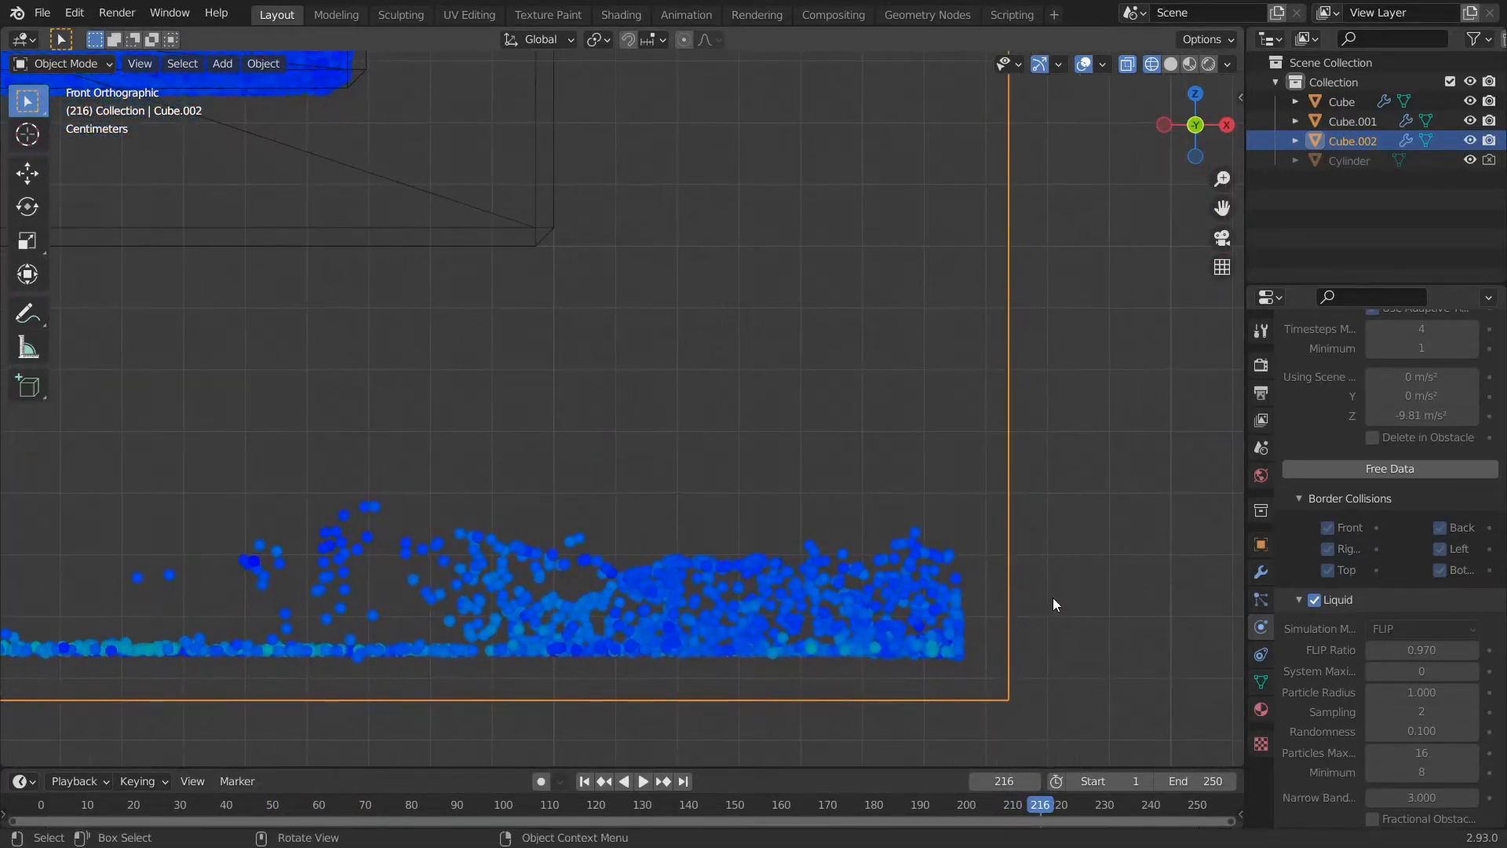
scroll(849, 594, "down", 4)
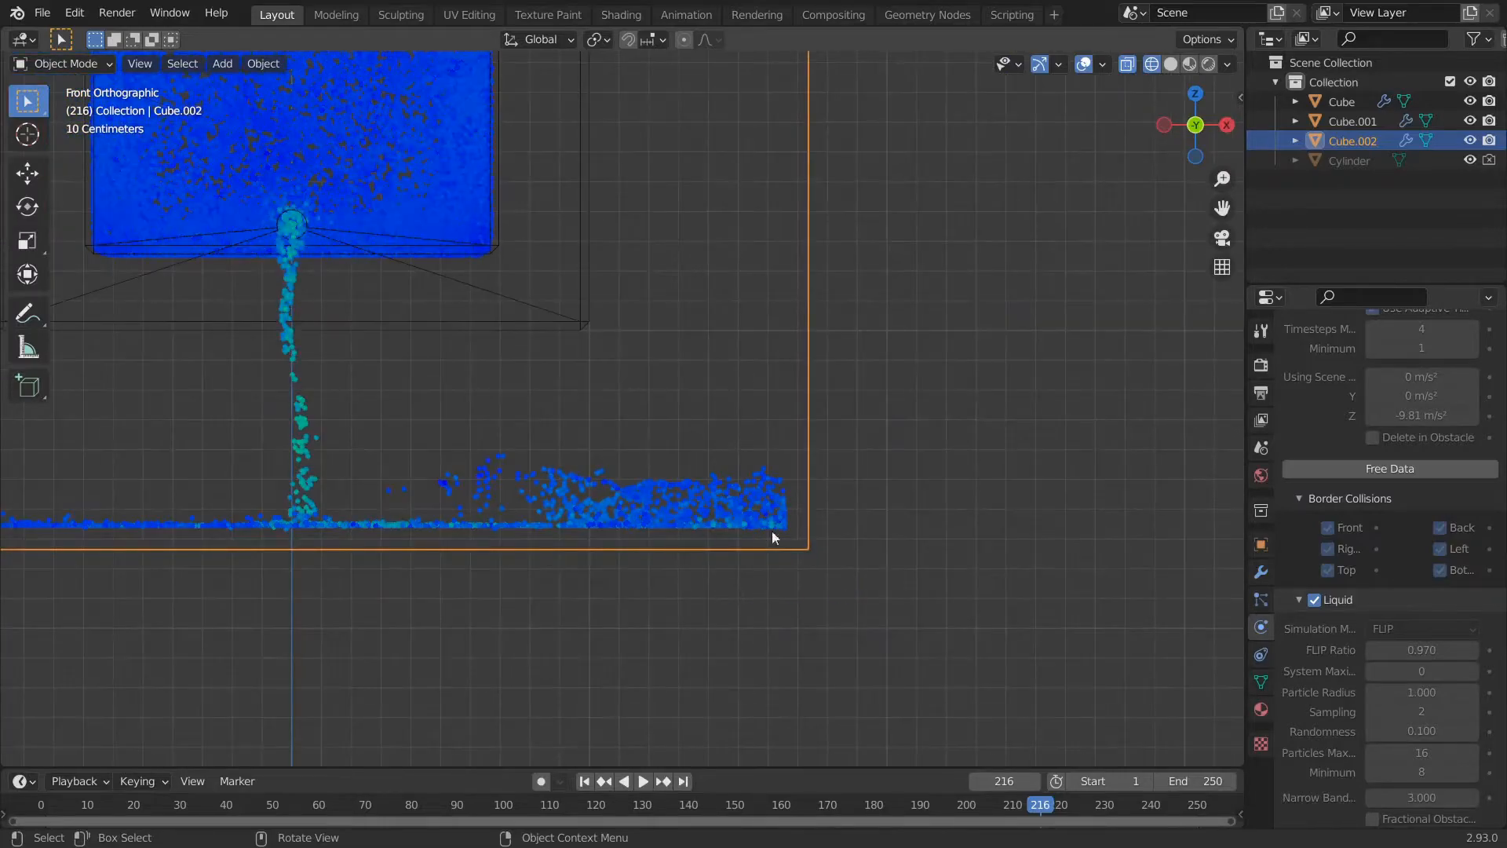
middle_click_drag(802, 529, 601, 504)
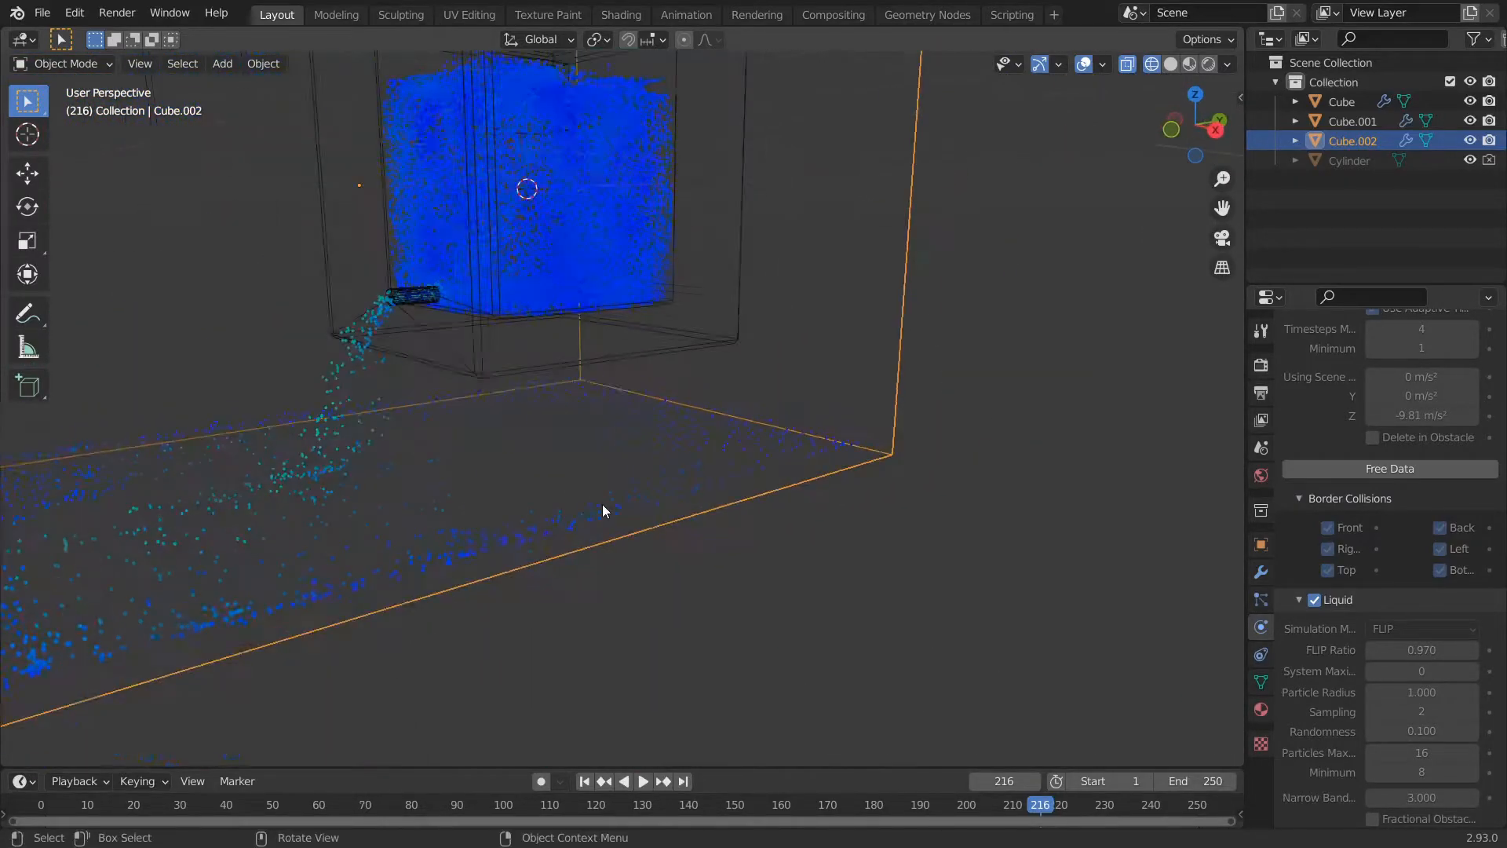
- Enable speed vectors in the domain's mesh settings and bake the liquid mesh
scroll(1316, 631, "down", 10)
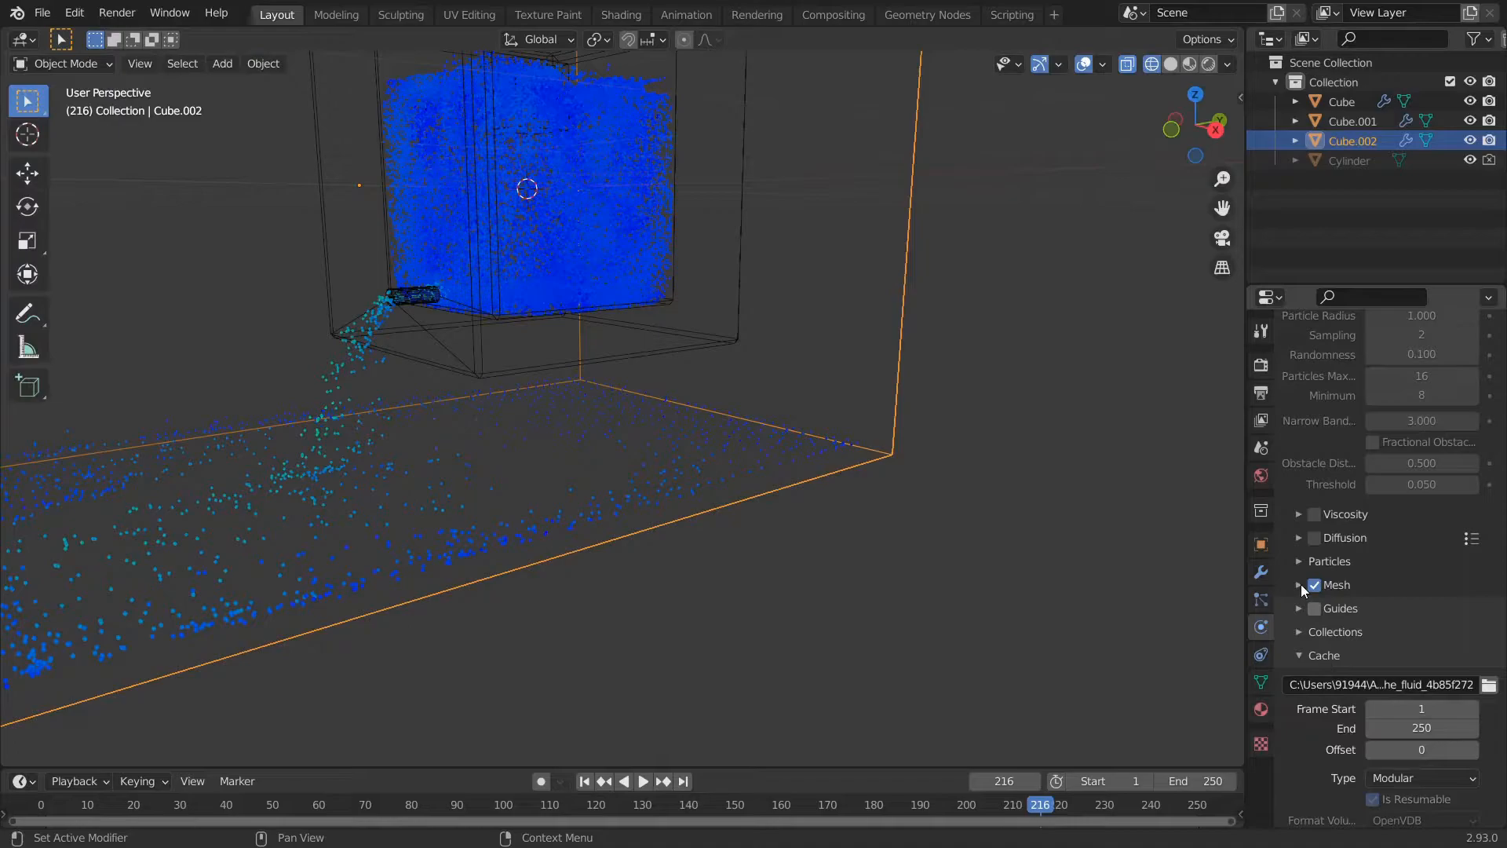
left_click(1299, 586)
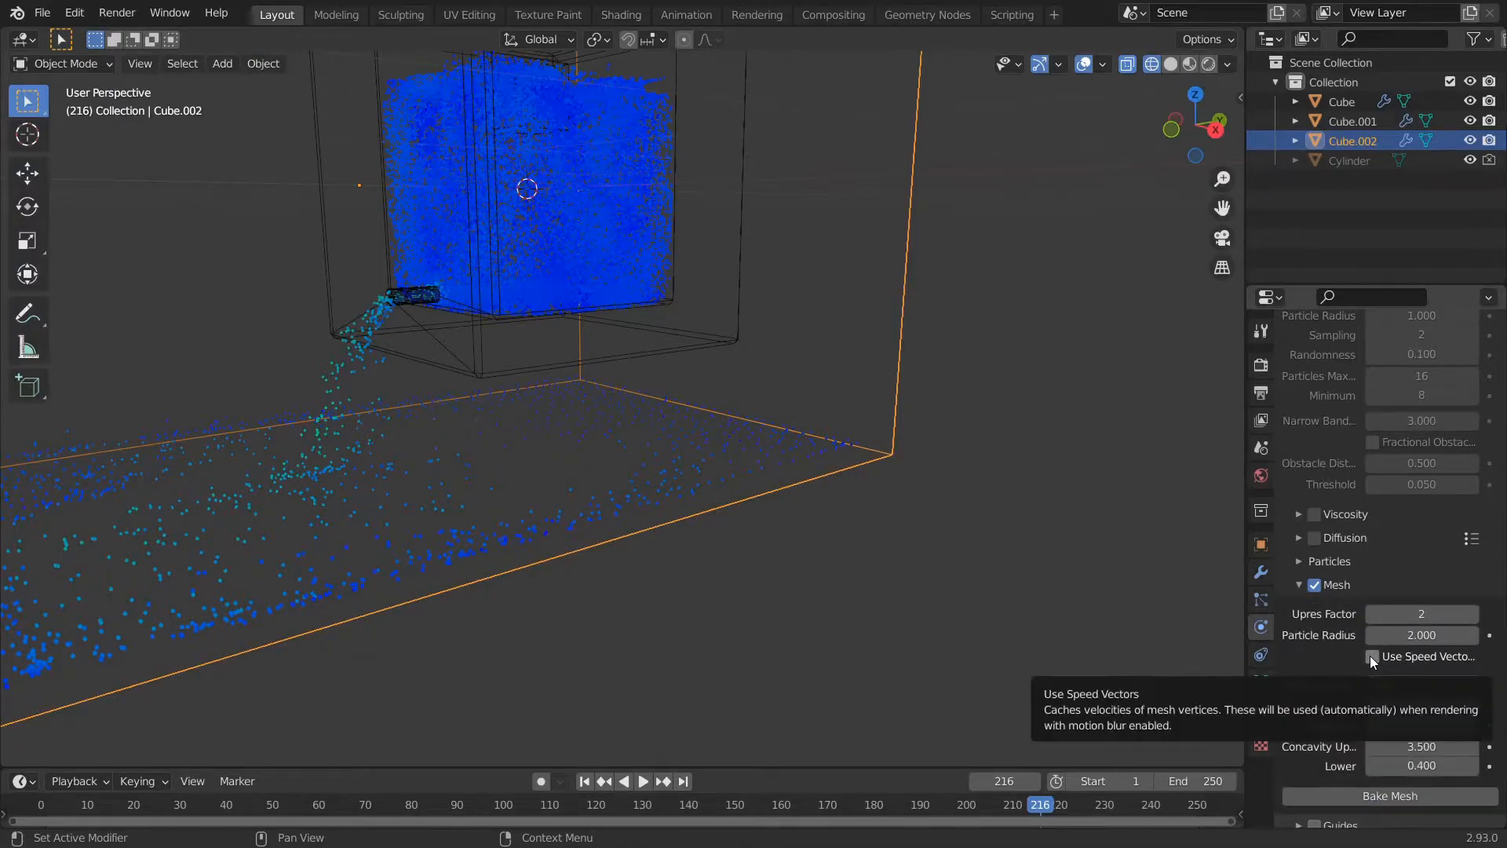
left_click(1371, 656)
left_click(1349, 792)
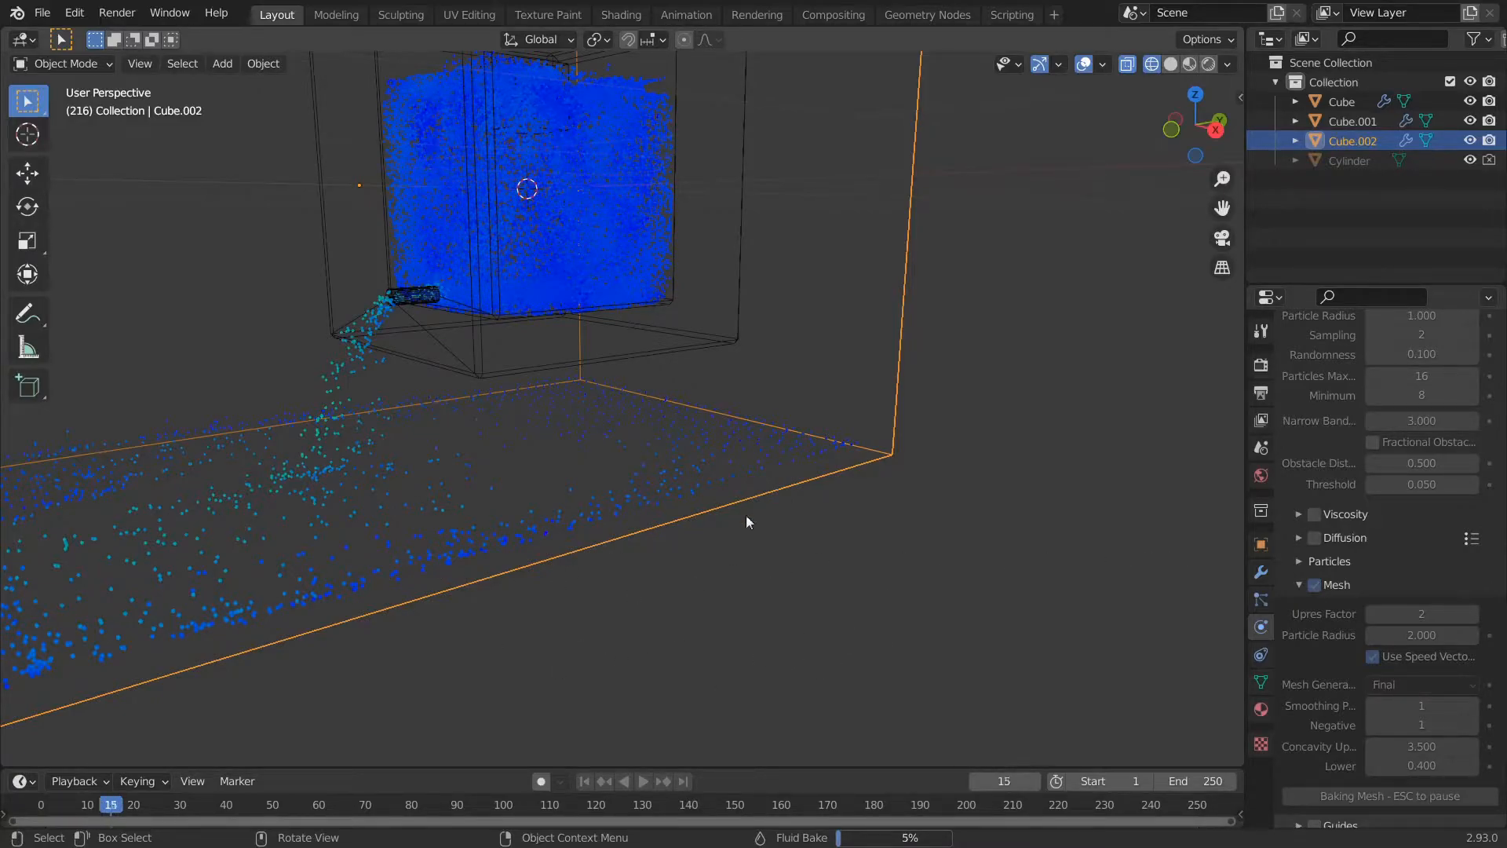
key("alt+Tab")
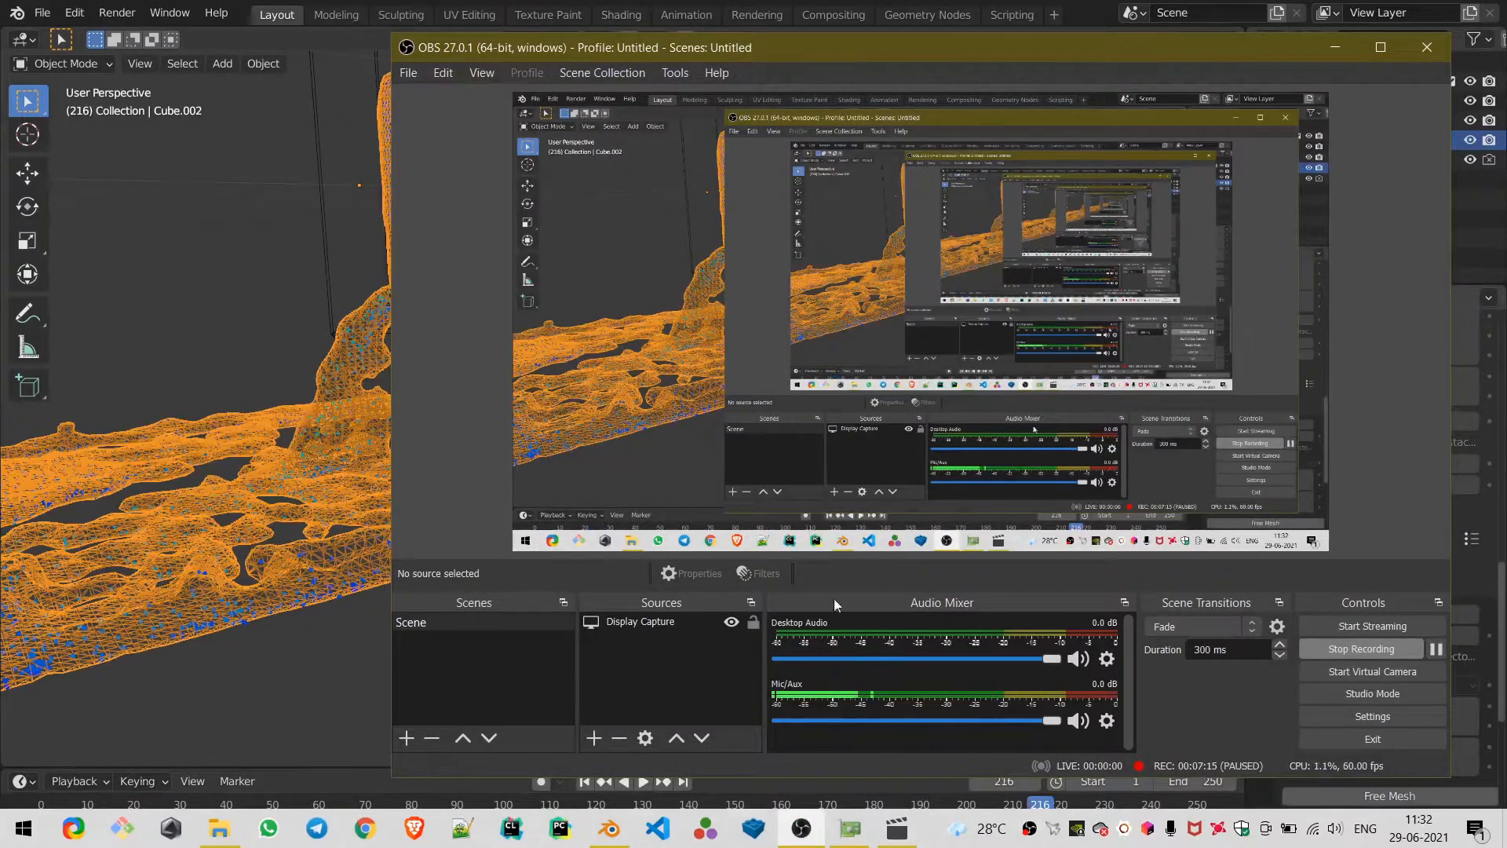
key("alt+Tab")
- Switch the viewport to solid shading and play back the meshed liquid, stopping at frame 141
scroll(549, 540, "down", 5)
middle_click_drag(323, 479, 483, 427)
scroll(487, 393, "up", 4)
mouse_move(487, 368)
middle_mouse_down()
mouse_move(452, 347)
mouse_move(548, 344)
mouse_move(459, 369)
mouse_move(469, 345)
middle_mouse_up()
scroll(548, 344, "down", 5)
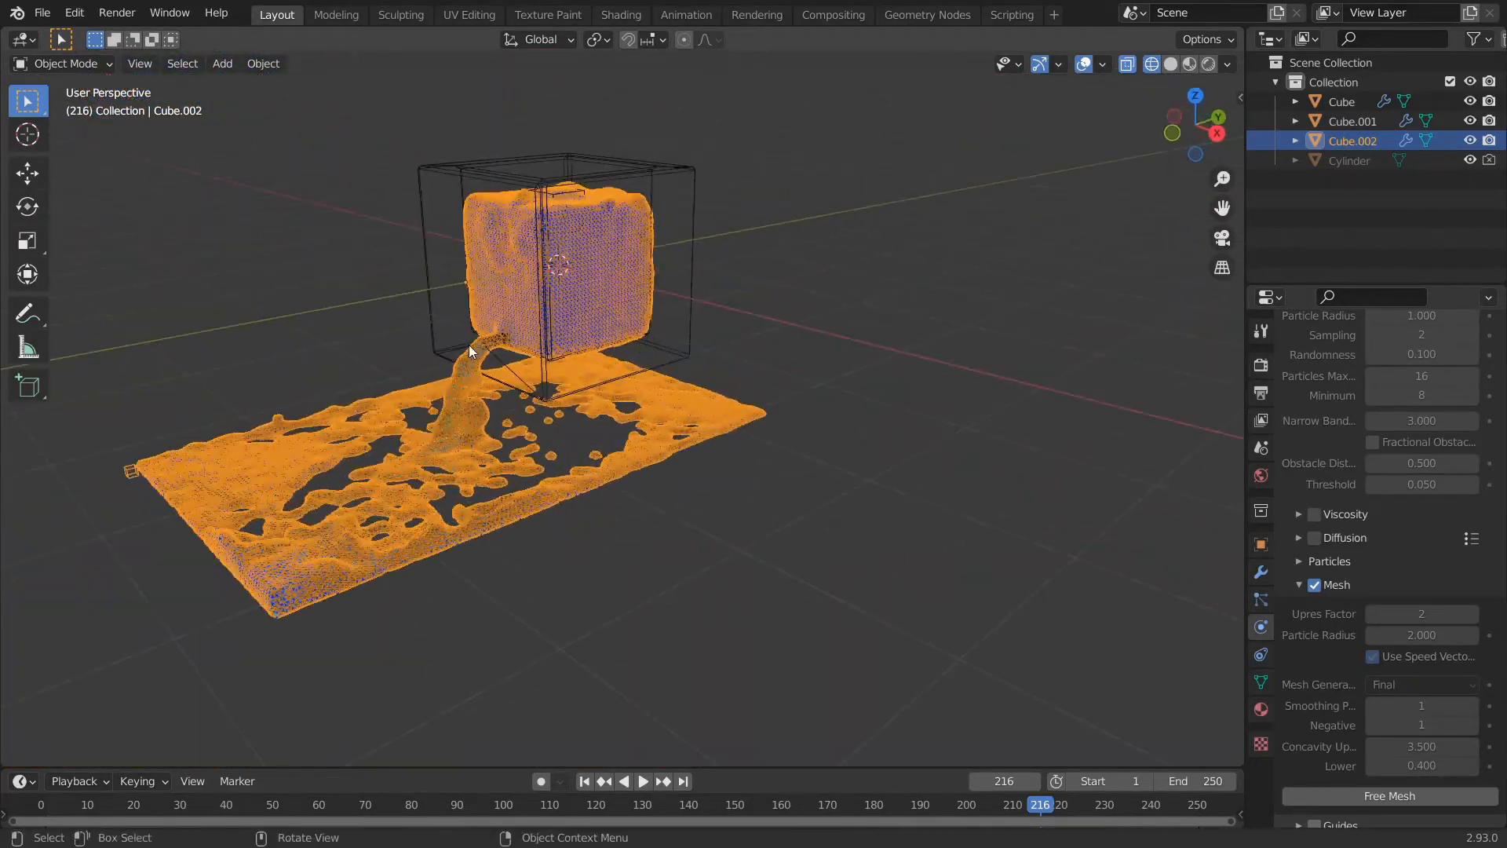
key("space")
mouse_move(619, 432)
middle_mouse_down()
mouse_move(488, 470)
mouse_move(586, 448)
mouse_move(609, 469)
mouse_move(639, 446)
middle_mouse_up()
key("z")
left_click(648, 444)
scroll(502, 408, "down", 2)
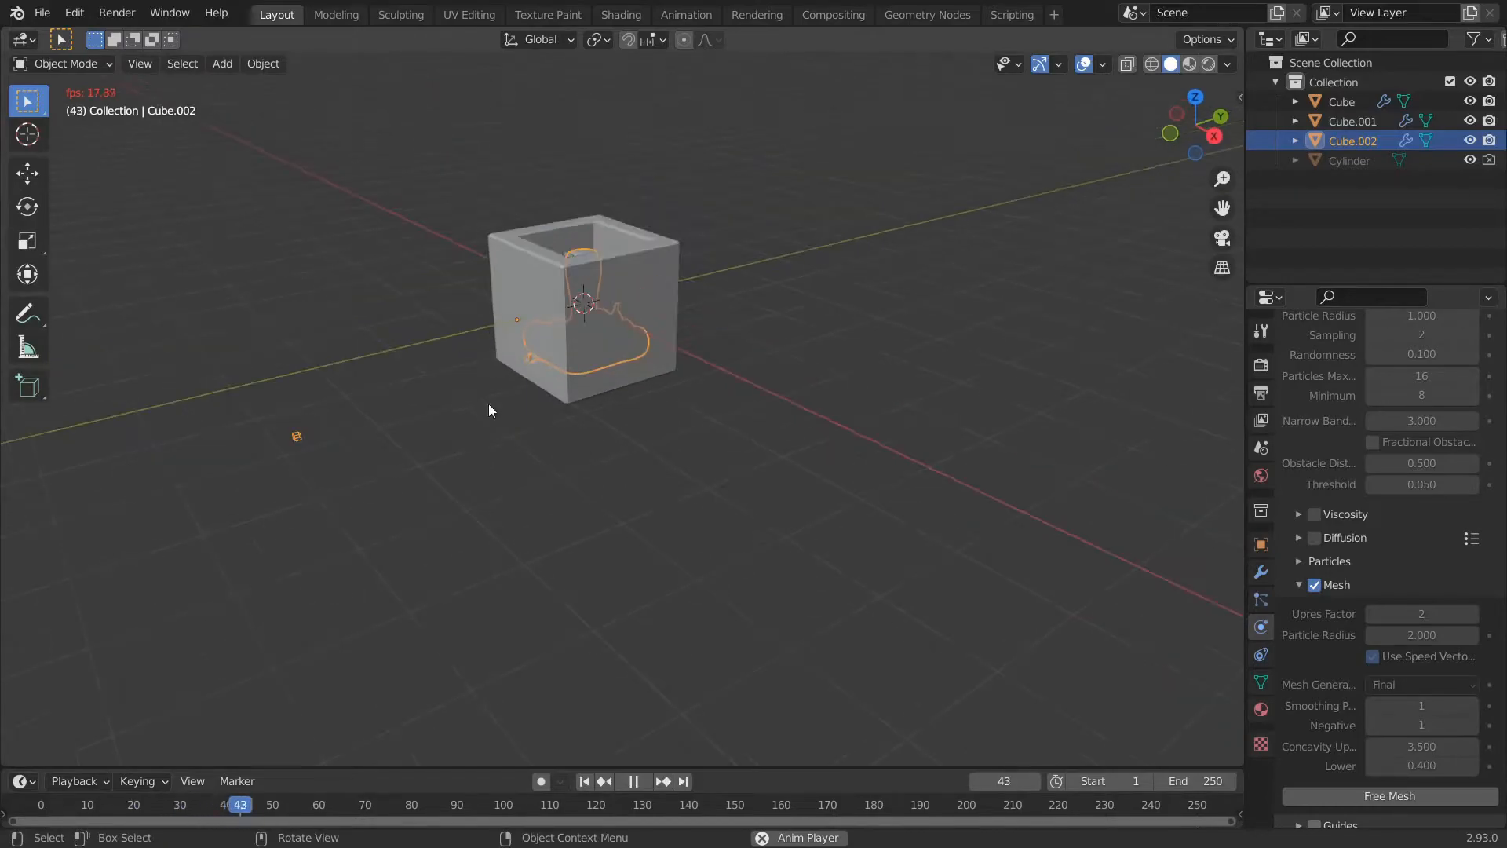
middle_click_drag(534, 397, 487, 410)
scroll(492, 414, "up", 3)
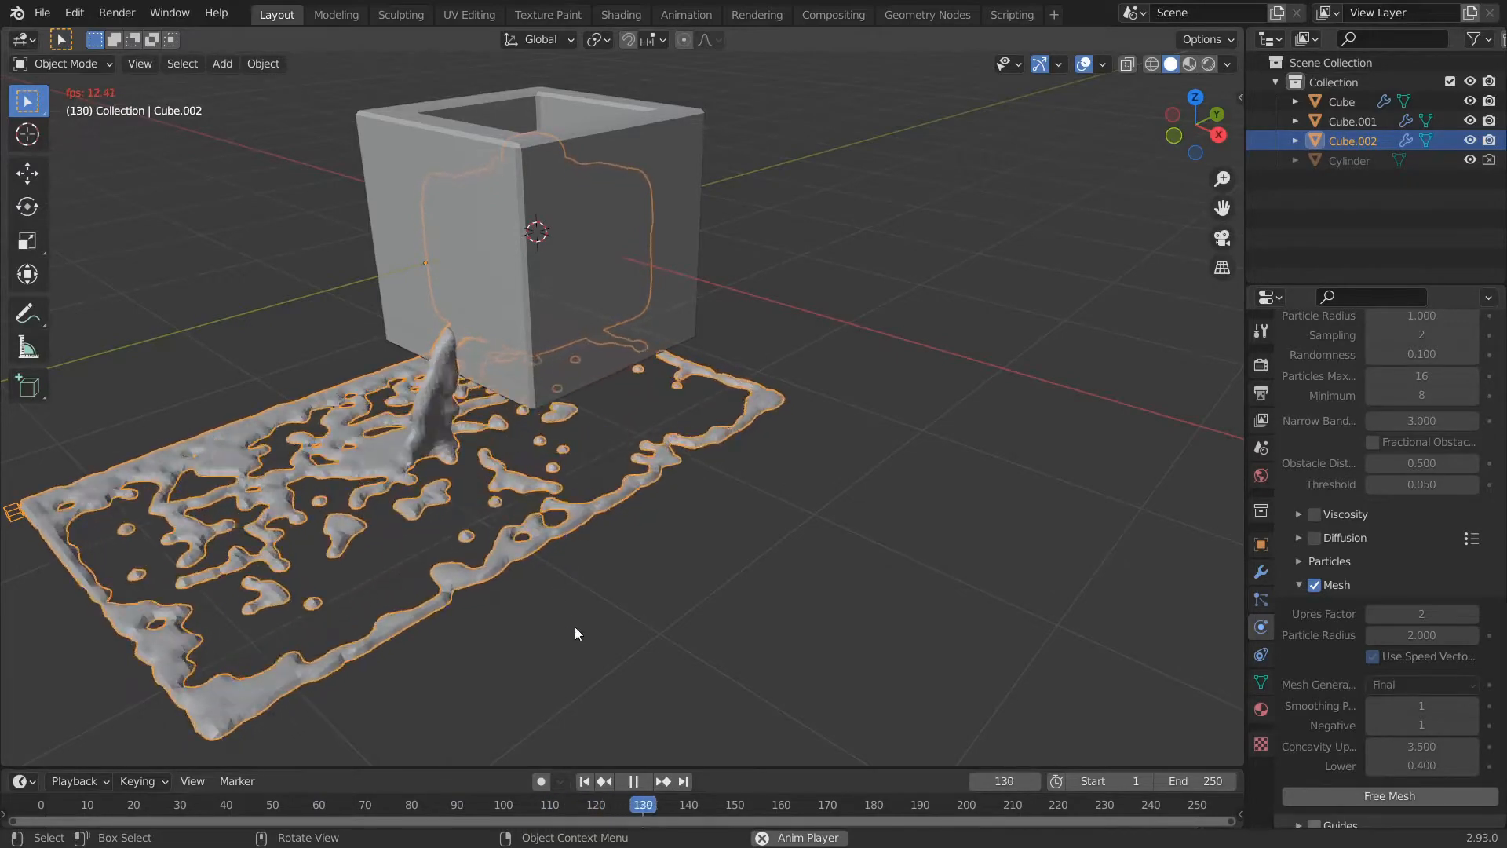
key("space")
scroll(522, 420, "down", 3)
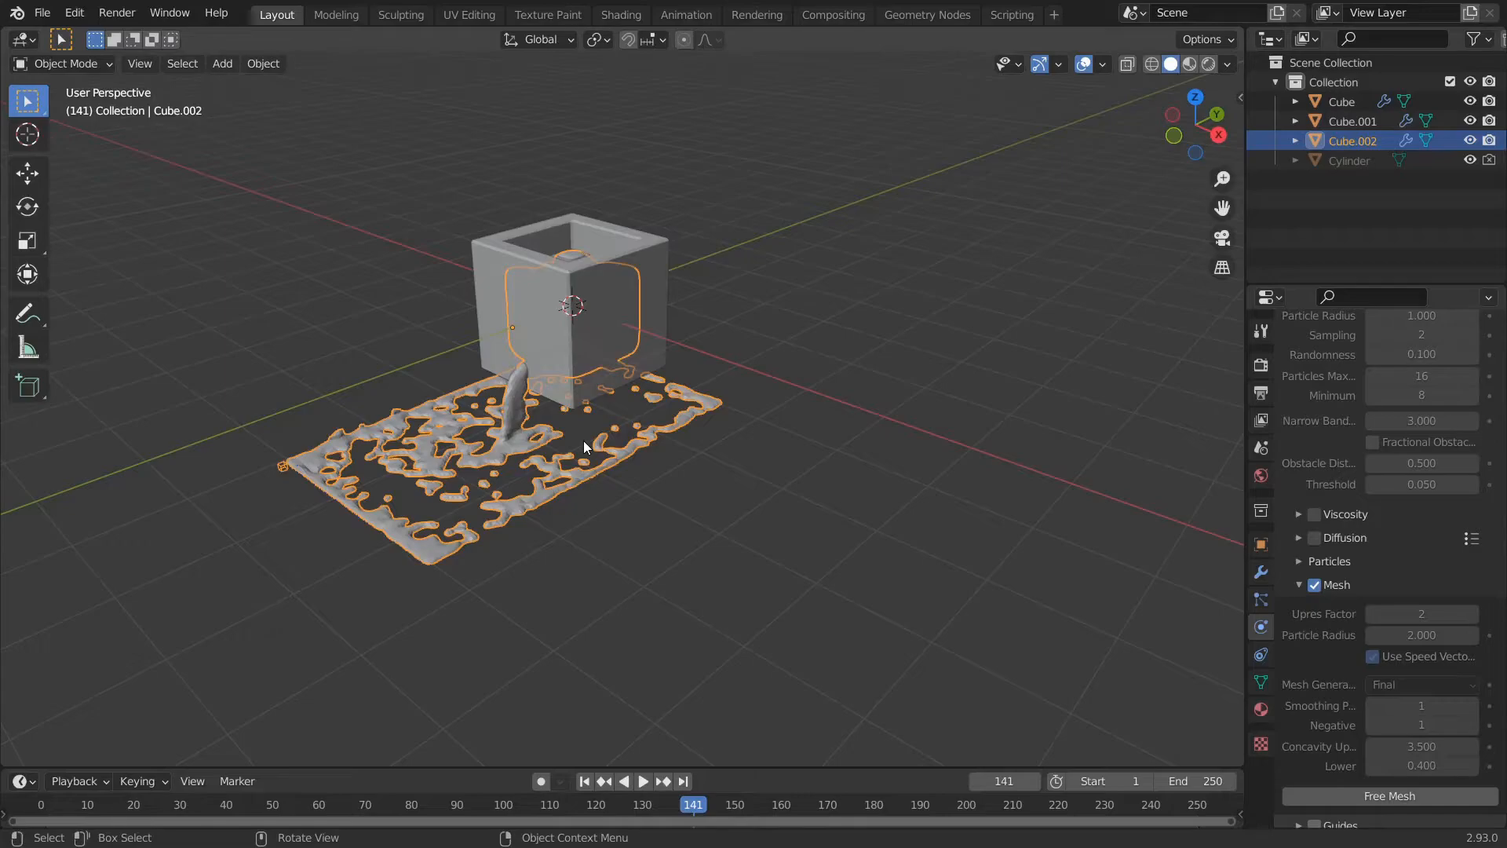
- Add a plane in right view and move it straight down along Z to just below the spilled water
key("KP_3")
scroll(584, 444, "up", 4)
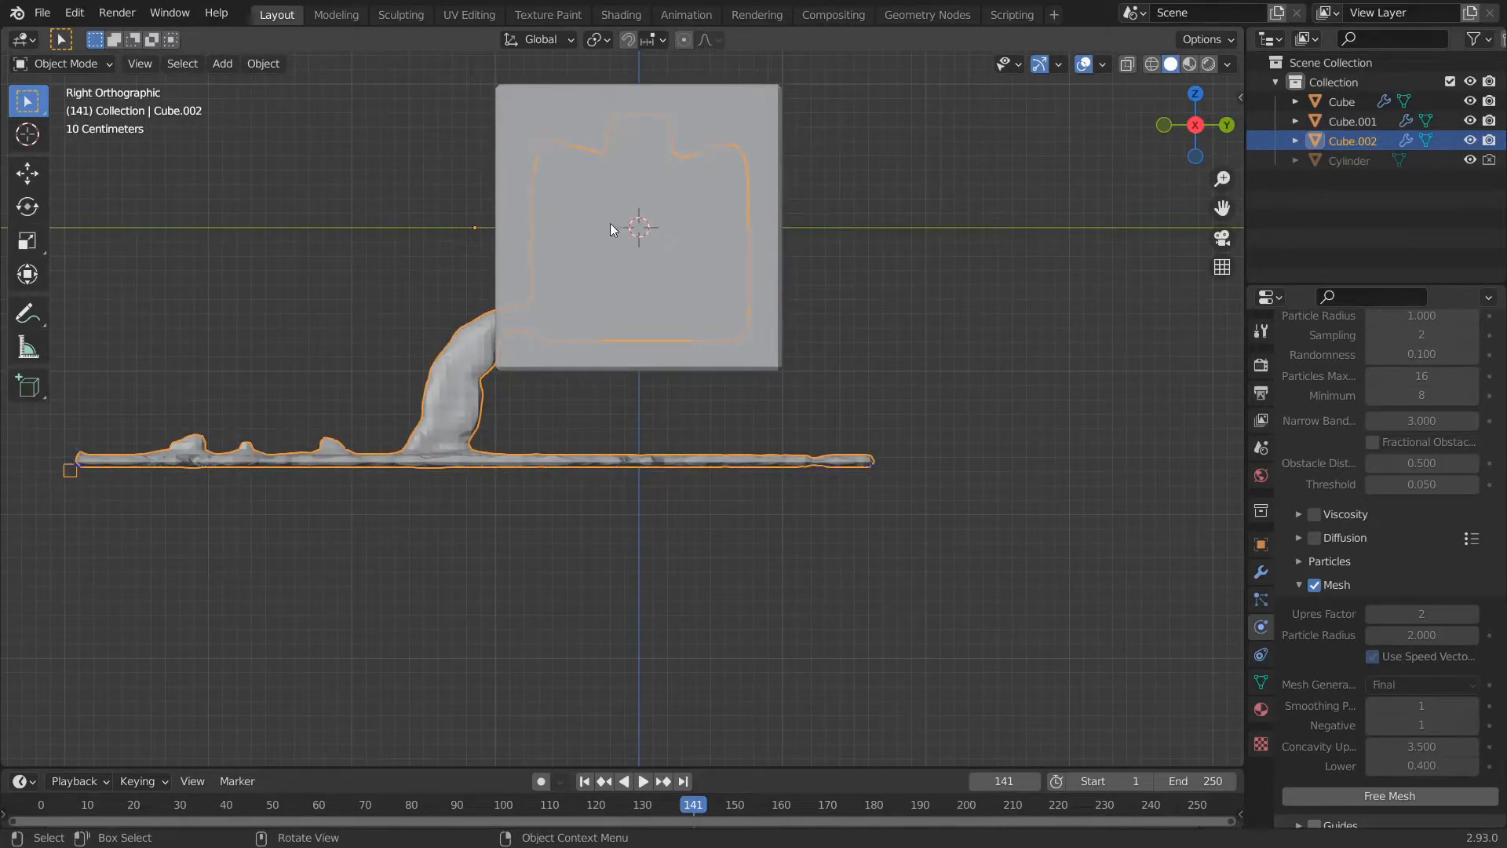
key("shift+a")
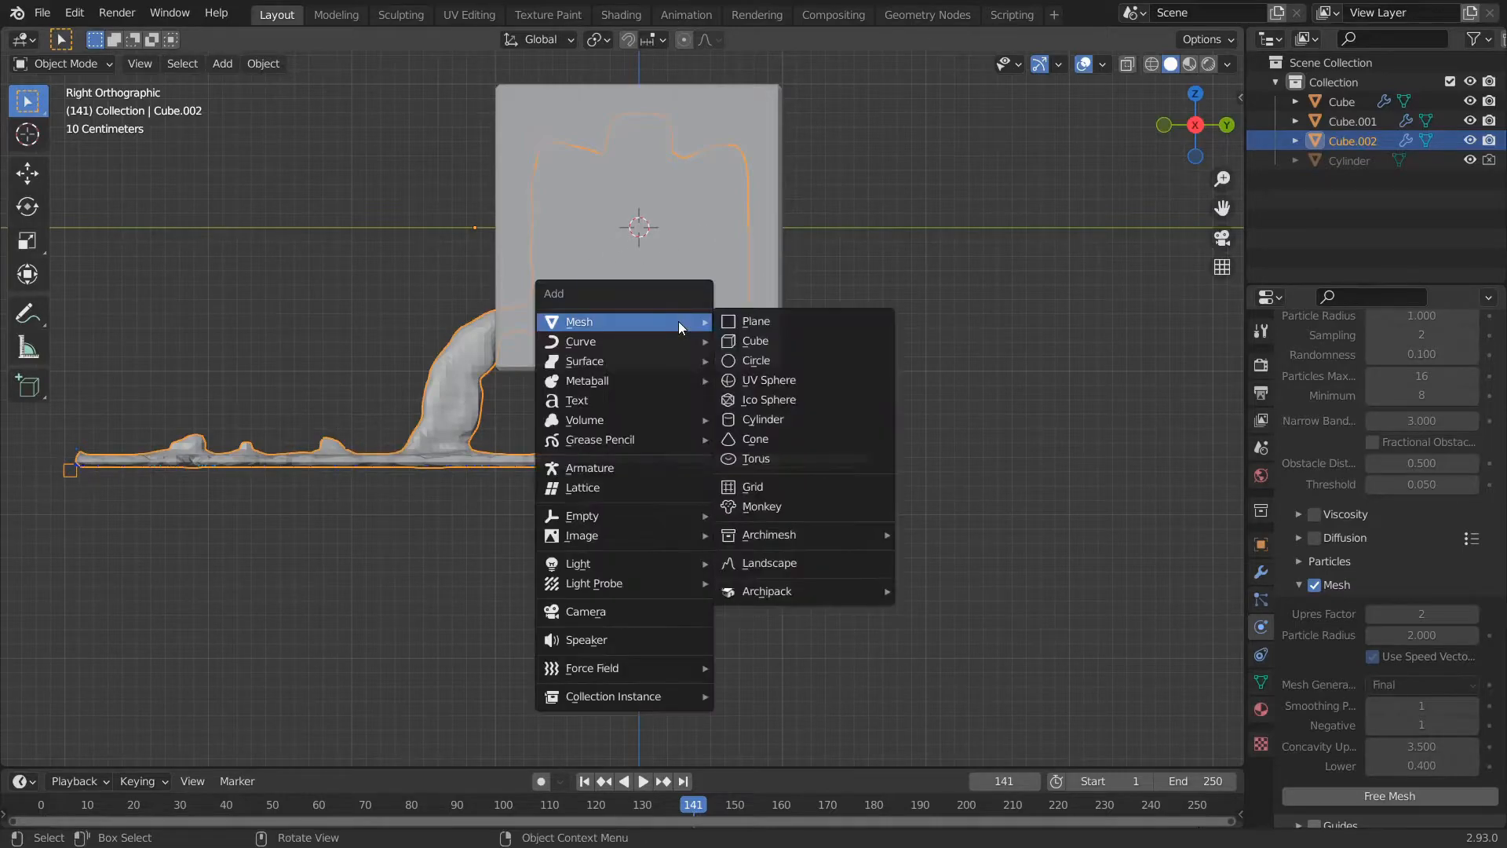
left_click(802, 318)
key("g")
key("z")
left_click(731, 695)
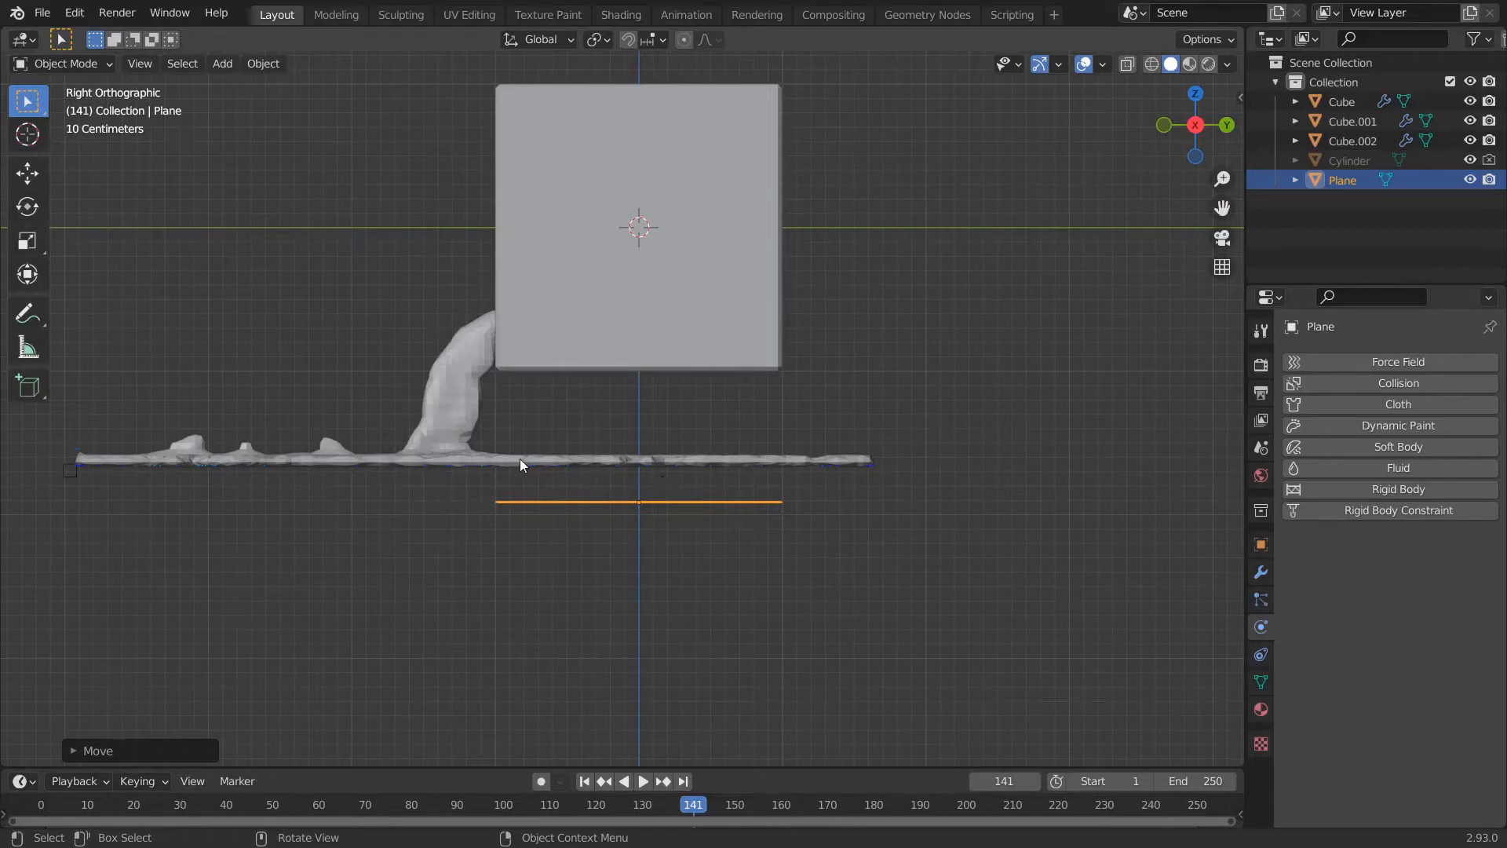
- Scale the plane up into a large floor that extends well beyond the box and the spilled water
middle_click_drag(519, 458, 634, 512)
scroll(632, 518, "down", 4)
key("s")
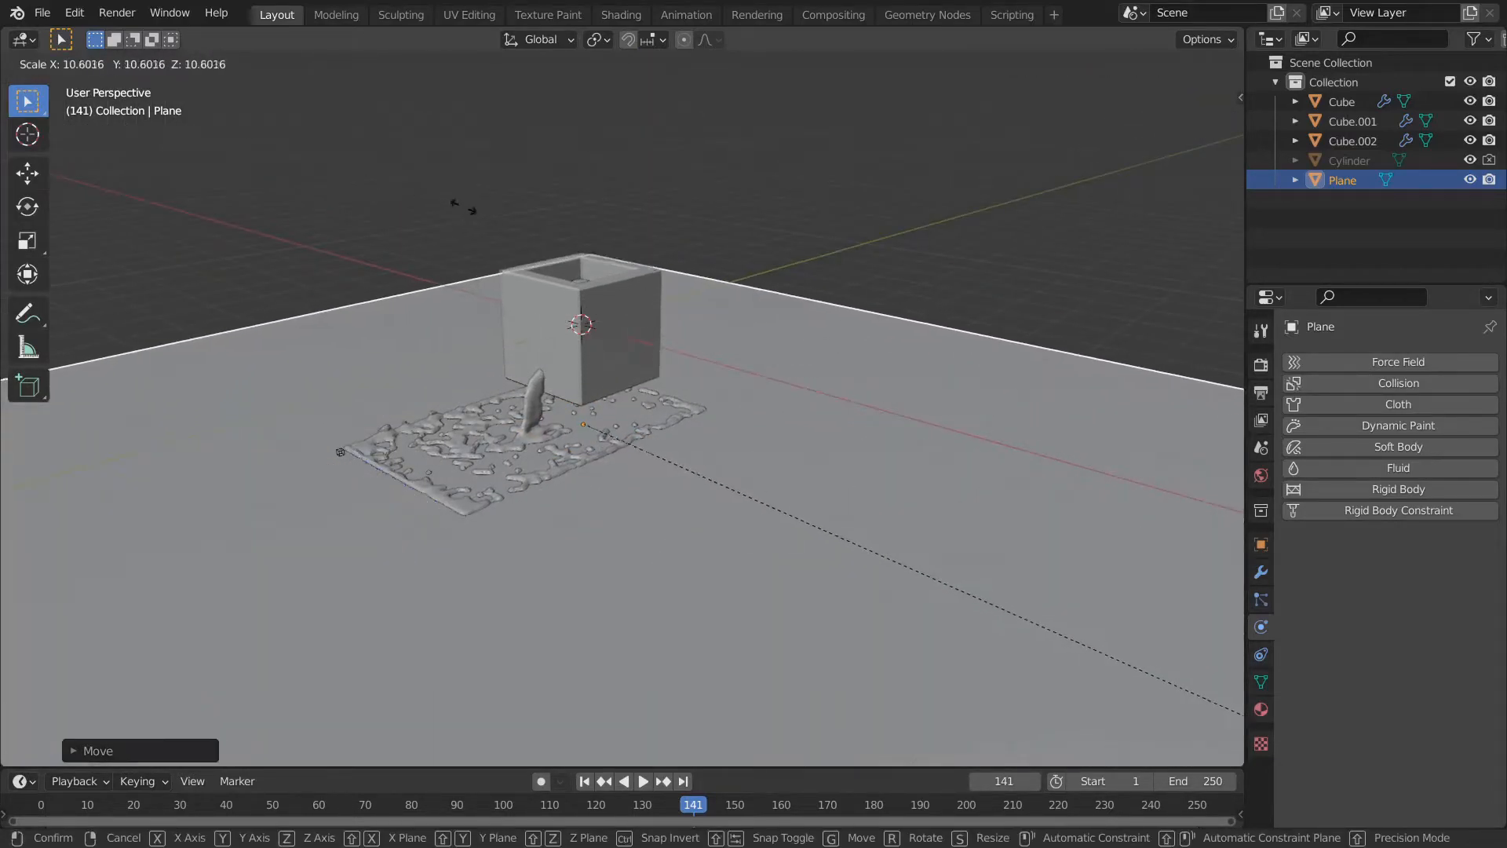
left_click(355, 163)
middle_click_drag(455, 215, 546, 291)
scroll(589, 287, "up", 3)
scroll(695, 302, "down", 3)
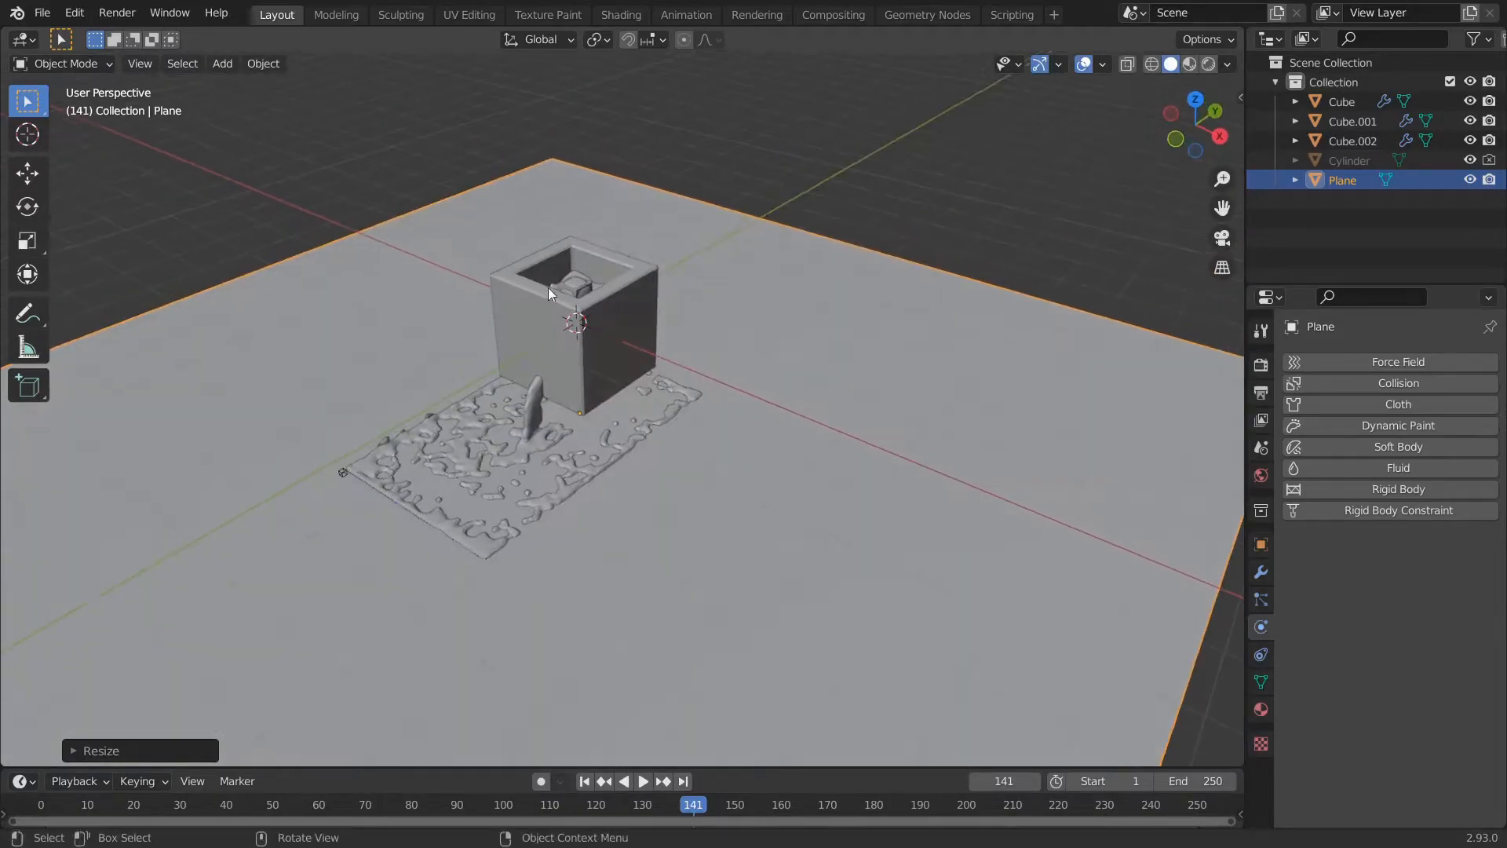
scroll(569, 411, "up", 3)
middle_click_drag(582, 412, 593, 415)
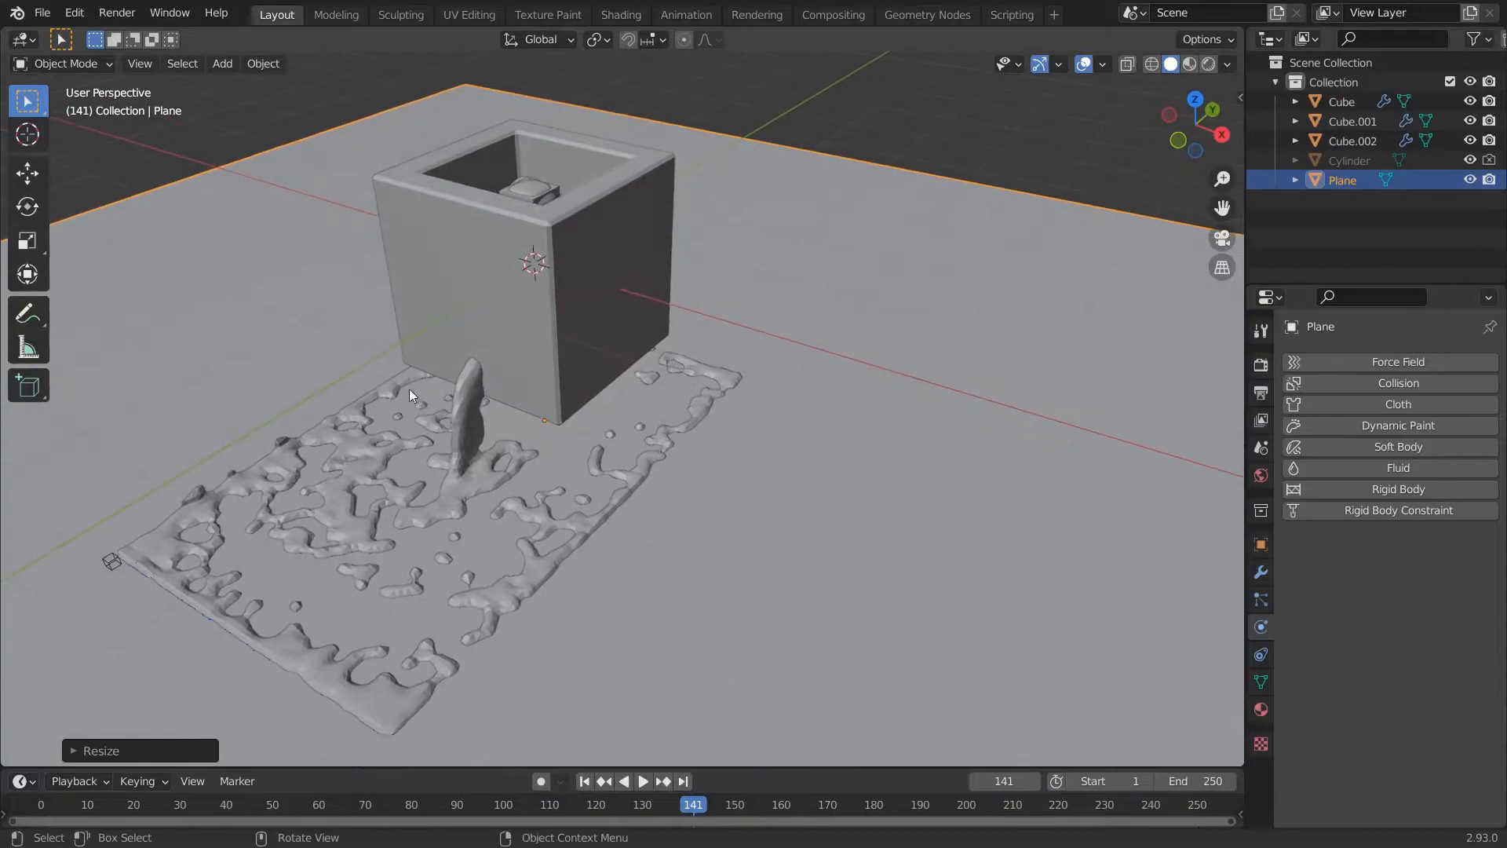
- Add a camera and align it to a raised angled view framing the box and the spilled water
key("shift+a")
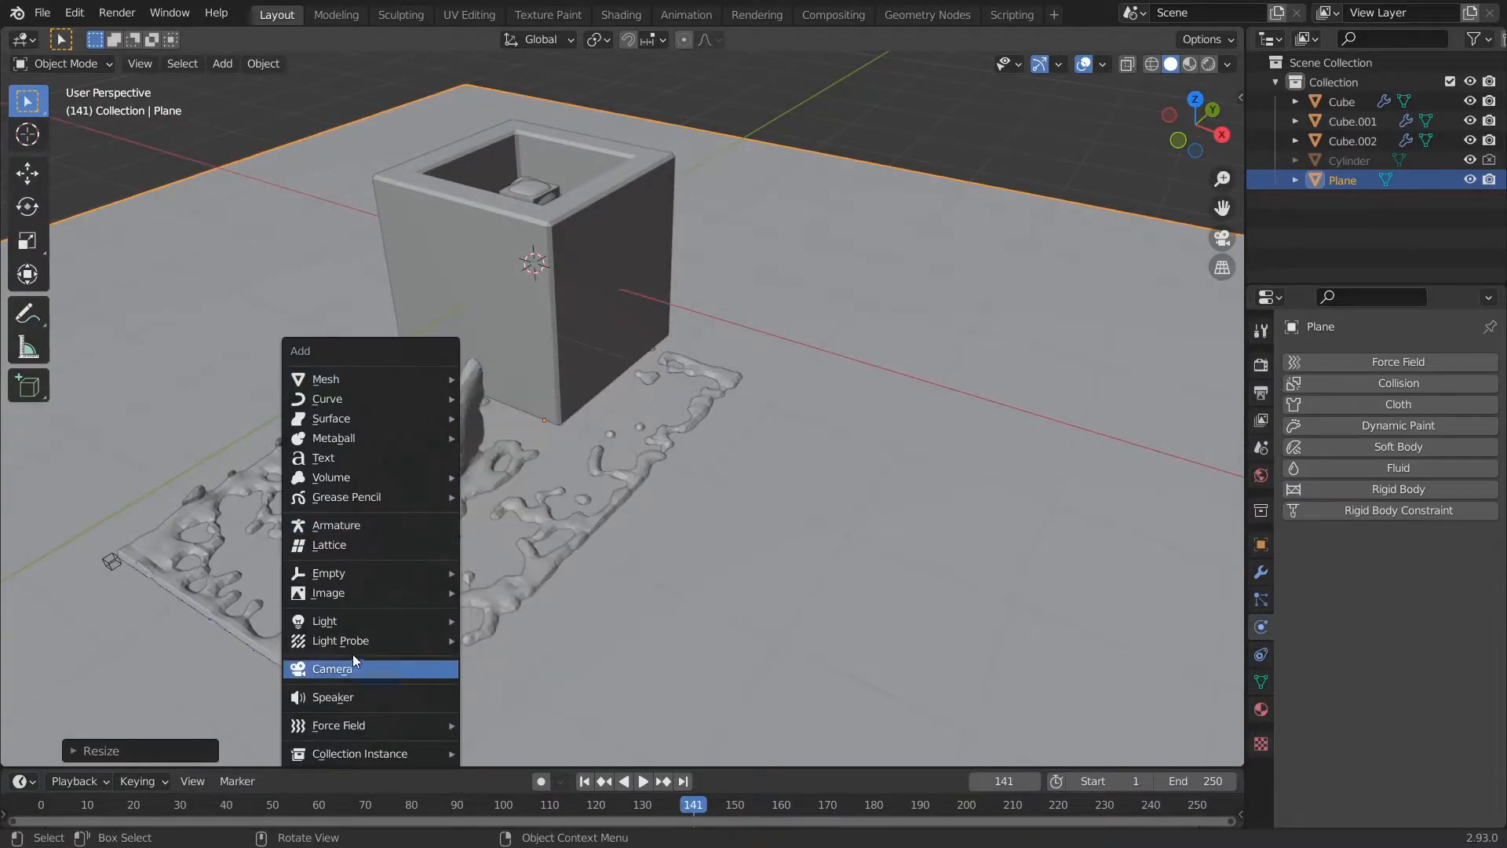
left_click(332, 669)
scroll(393, 382, "down", 3)
middle_click_drag(446, 359, 535, 304)
middle_click_drag(887, 545, 753, 504)
middle_click_drag(567, 441, 589, 341)
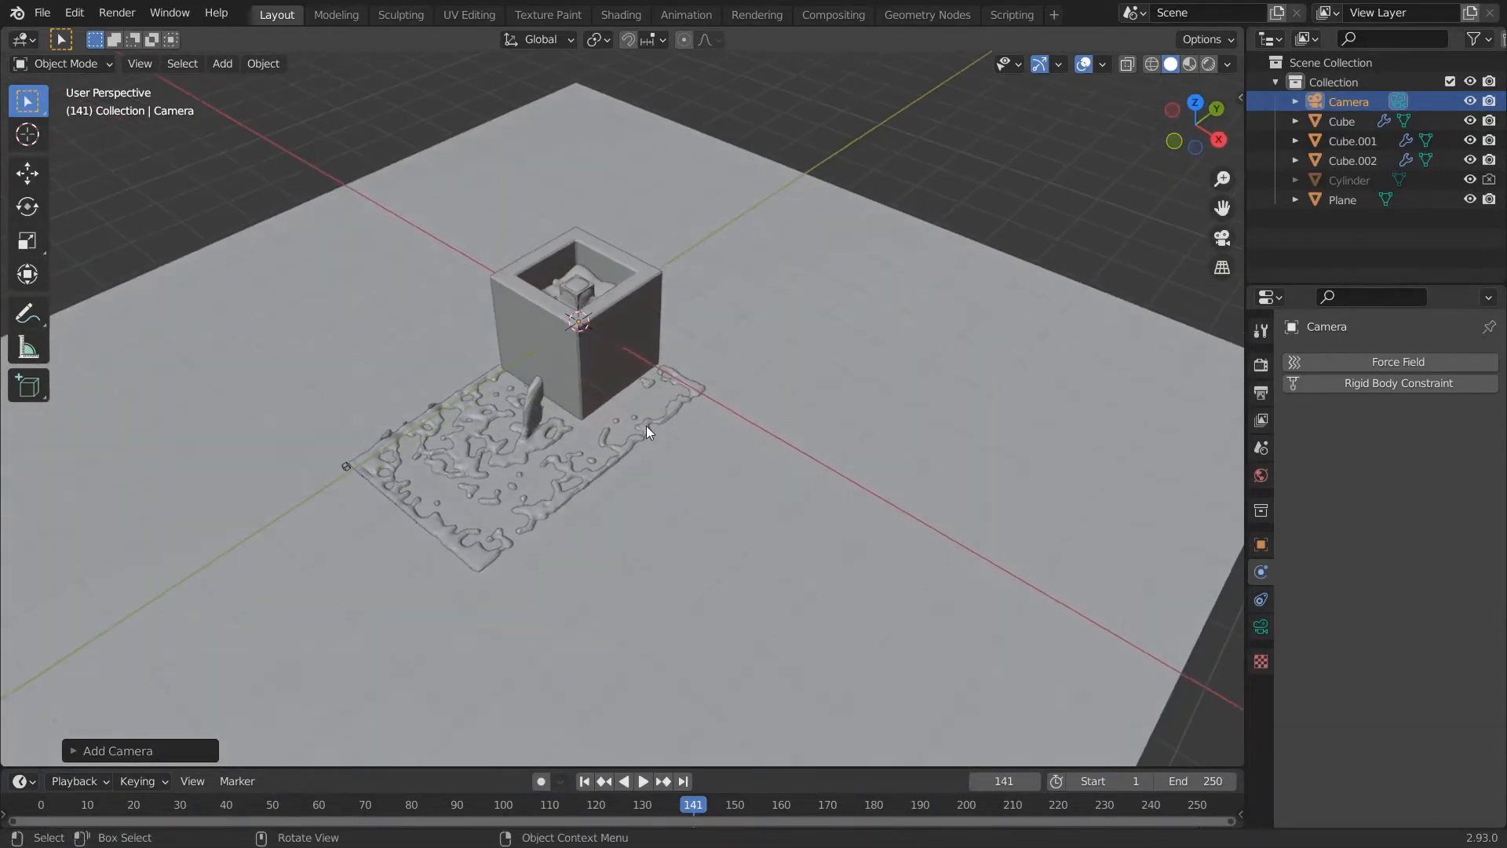
middle_click_drag(647, 425, 694, 426, "shift")
scroll(695, 426, "up", 2)
scroll(694, 427, "down", 2)
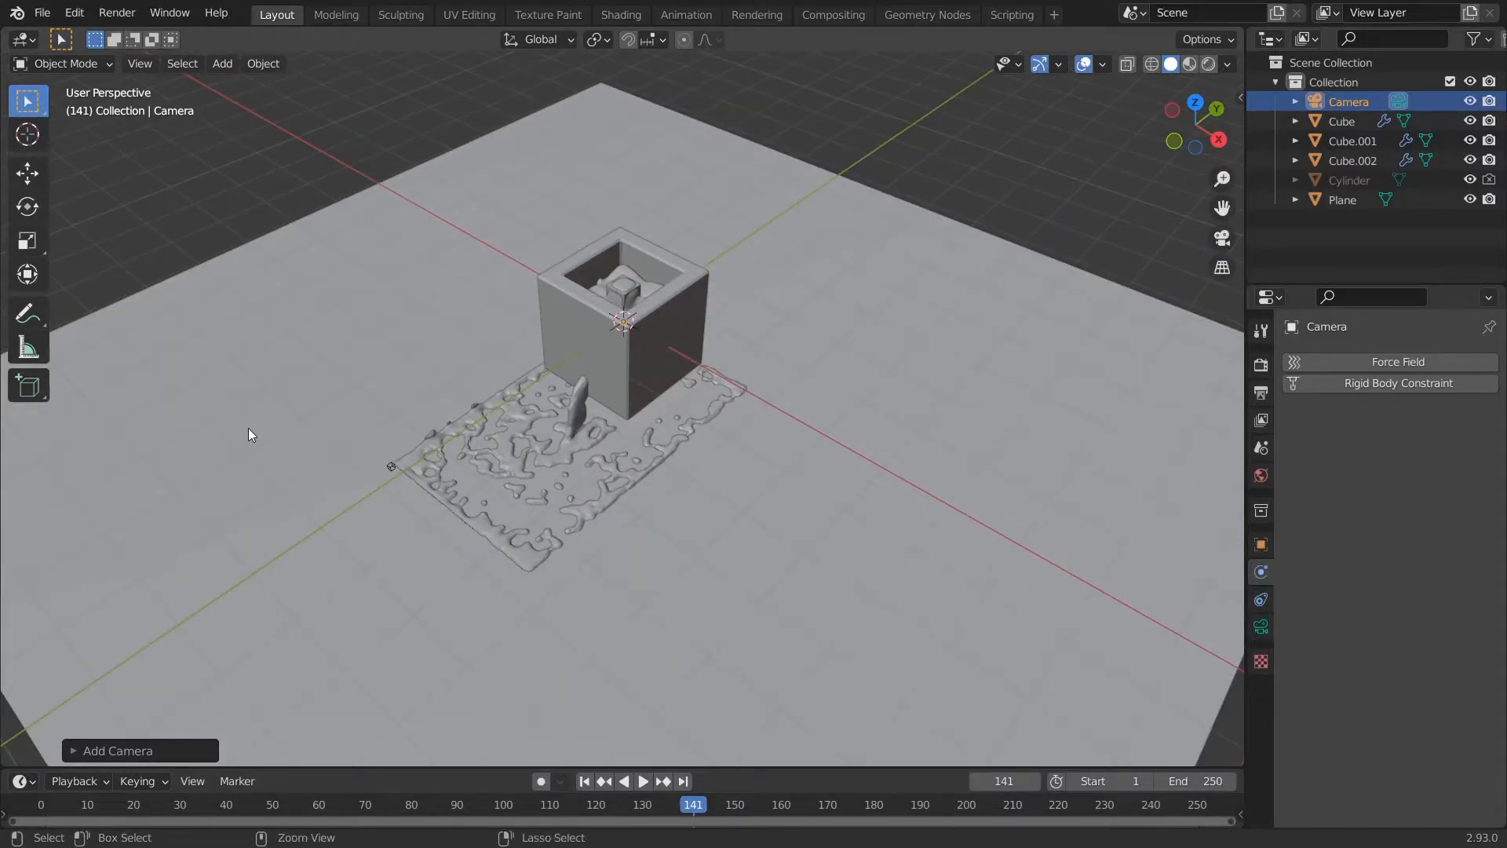
key("ctrl+alt+KP_0")
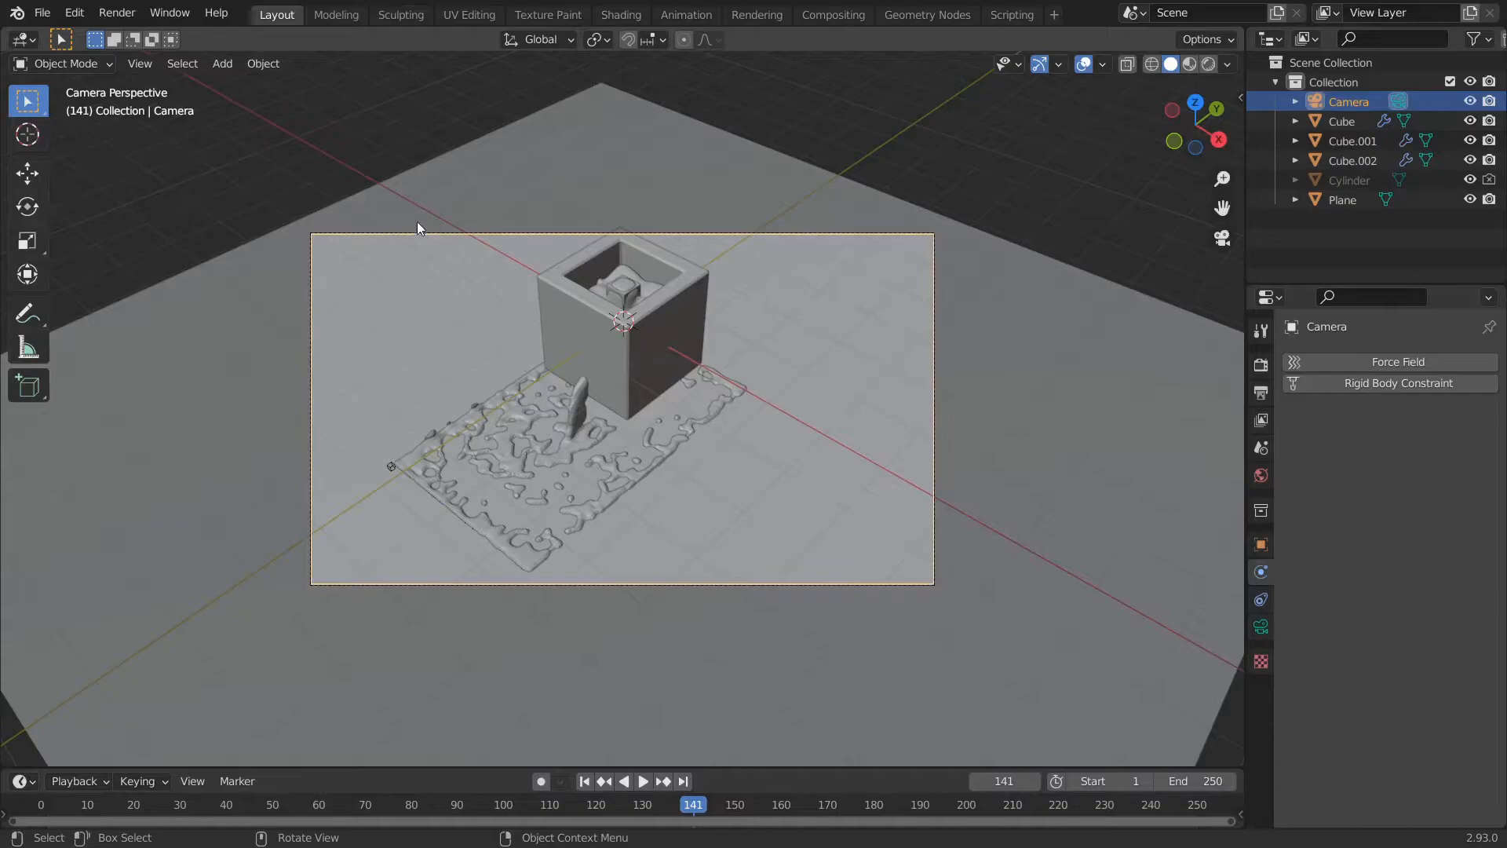
- Set the render resolution to 720 by 720 px
left_click(1261, 393)
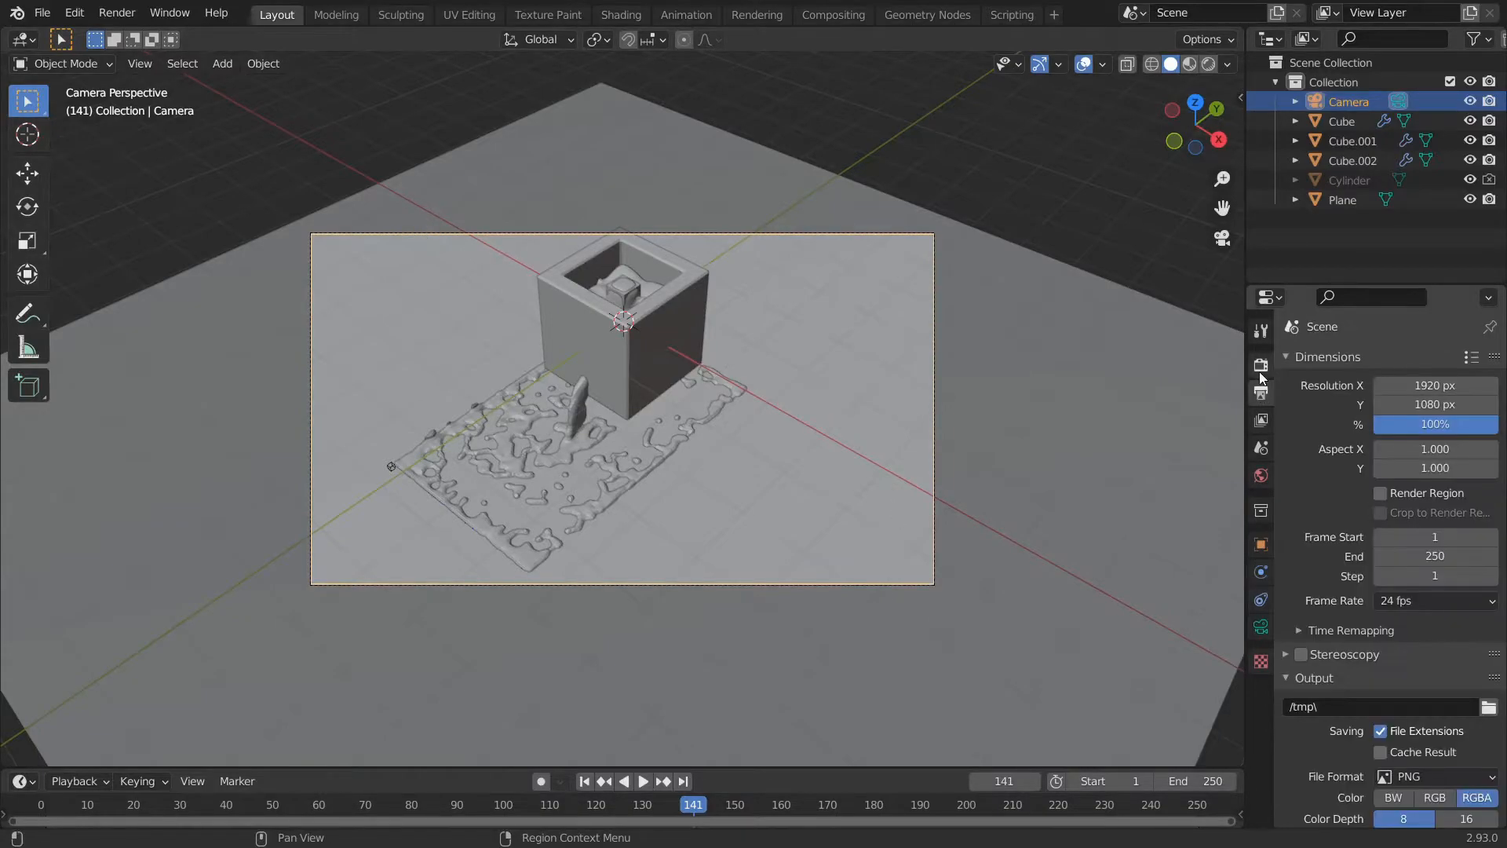
left_click_drag(1412, 405, 1413, 375)
type("720")
key("Return")
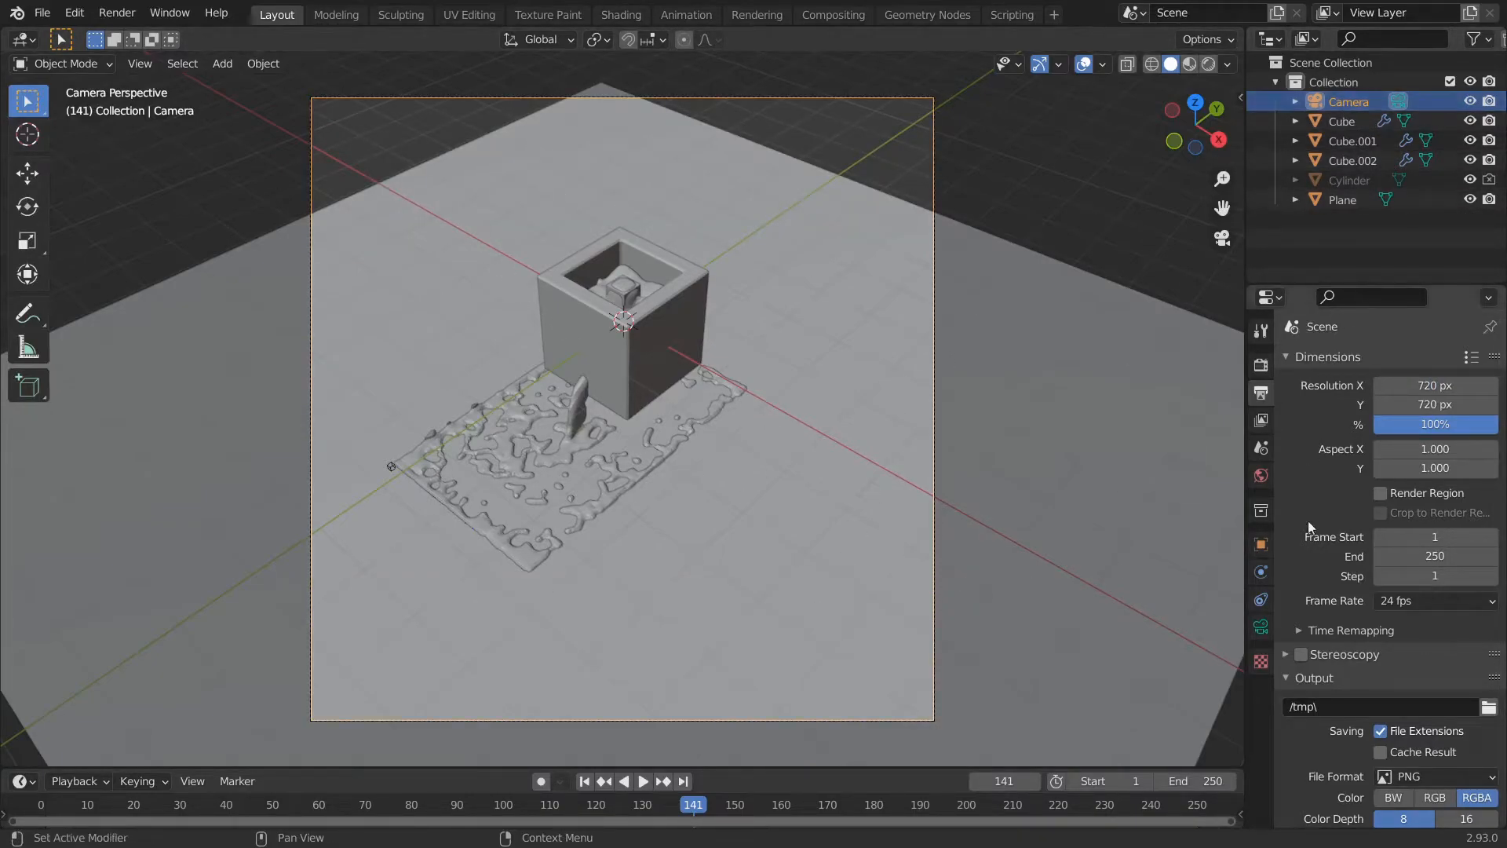
- Switch the camera lens to Orthographic and set its orthographic scale to 6.4
left_click(1251, 630)
left_click(1412, 424)
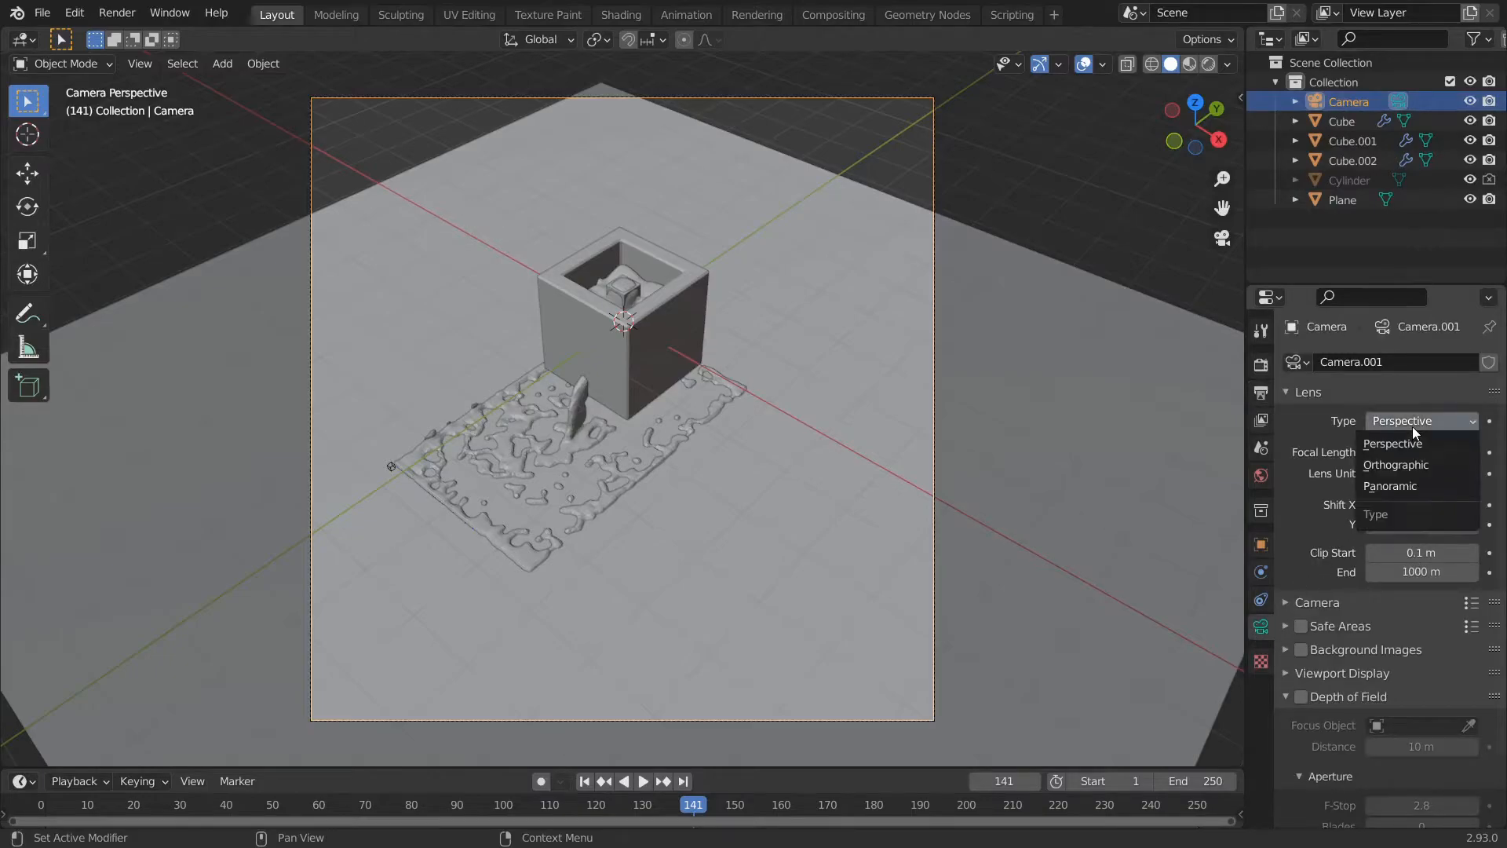
left_click(1382, 465)
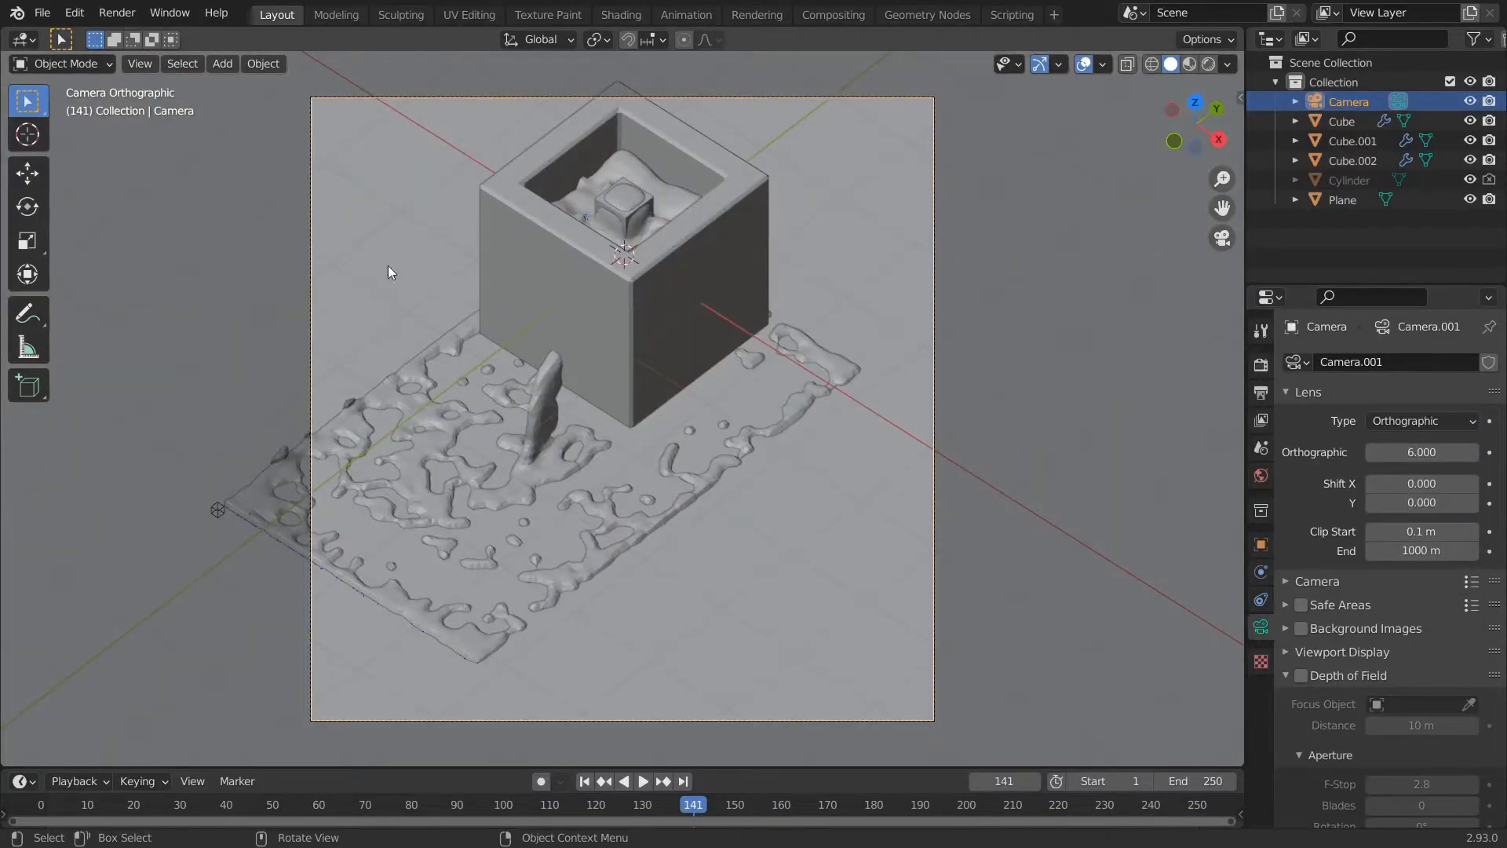
left_click(1421, 452)
type("6.3")
key("Return")
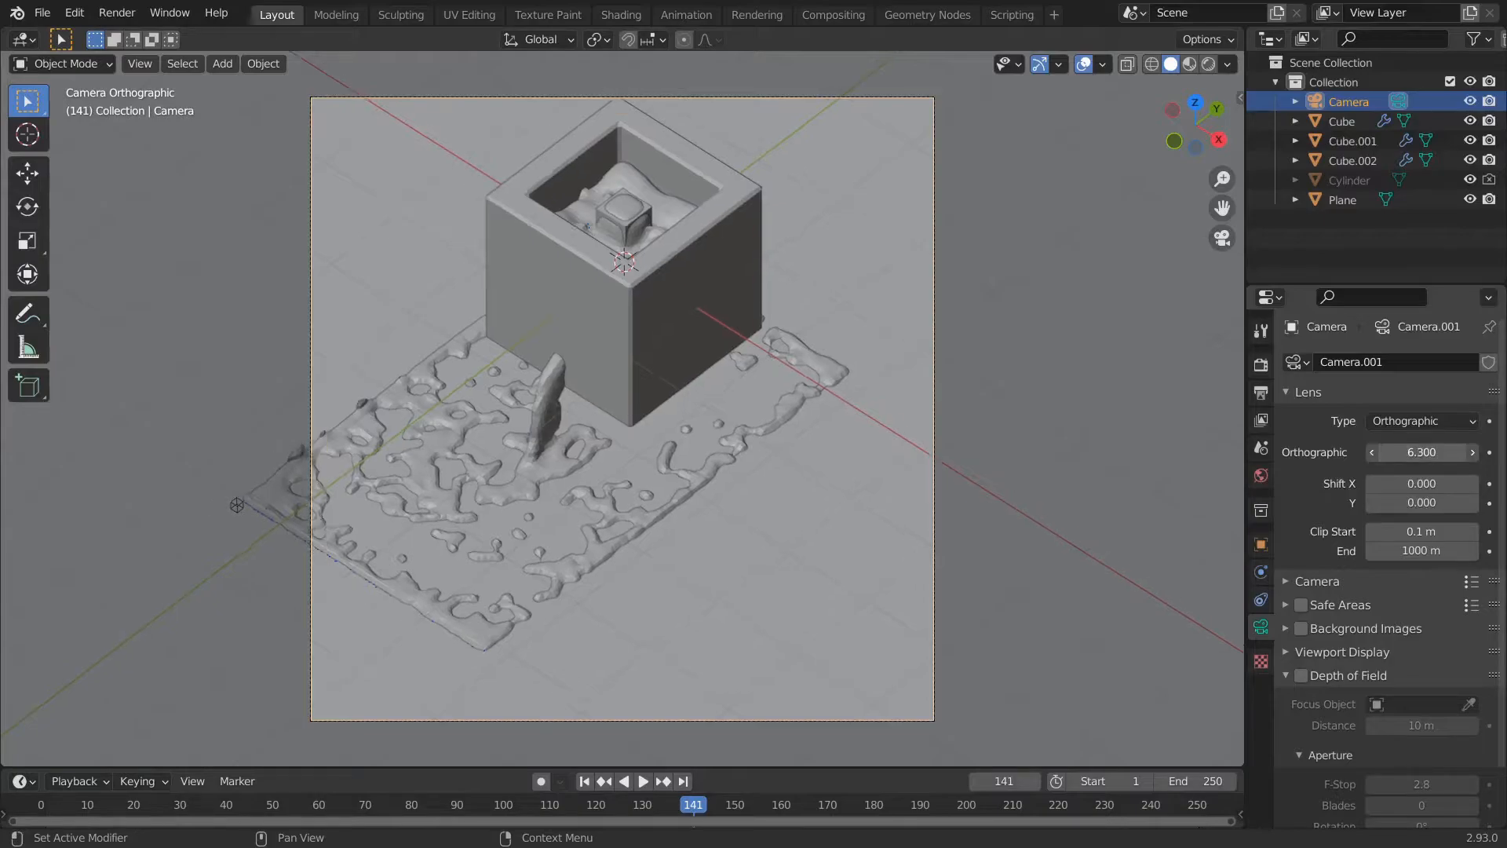
mouse_move(1421, 452)
left_mouse_down()
mouse_move(1442, 452)
mouse_move(1424, 452)
left_mouse_up()
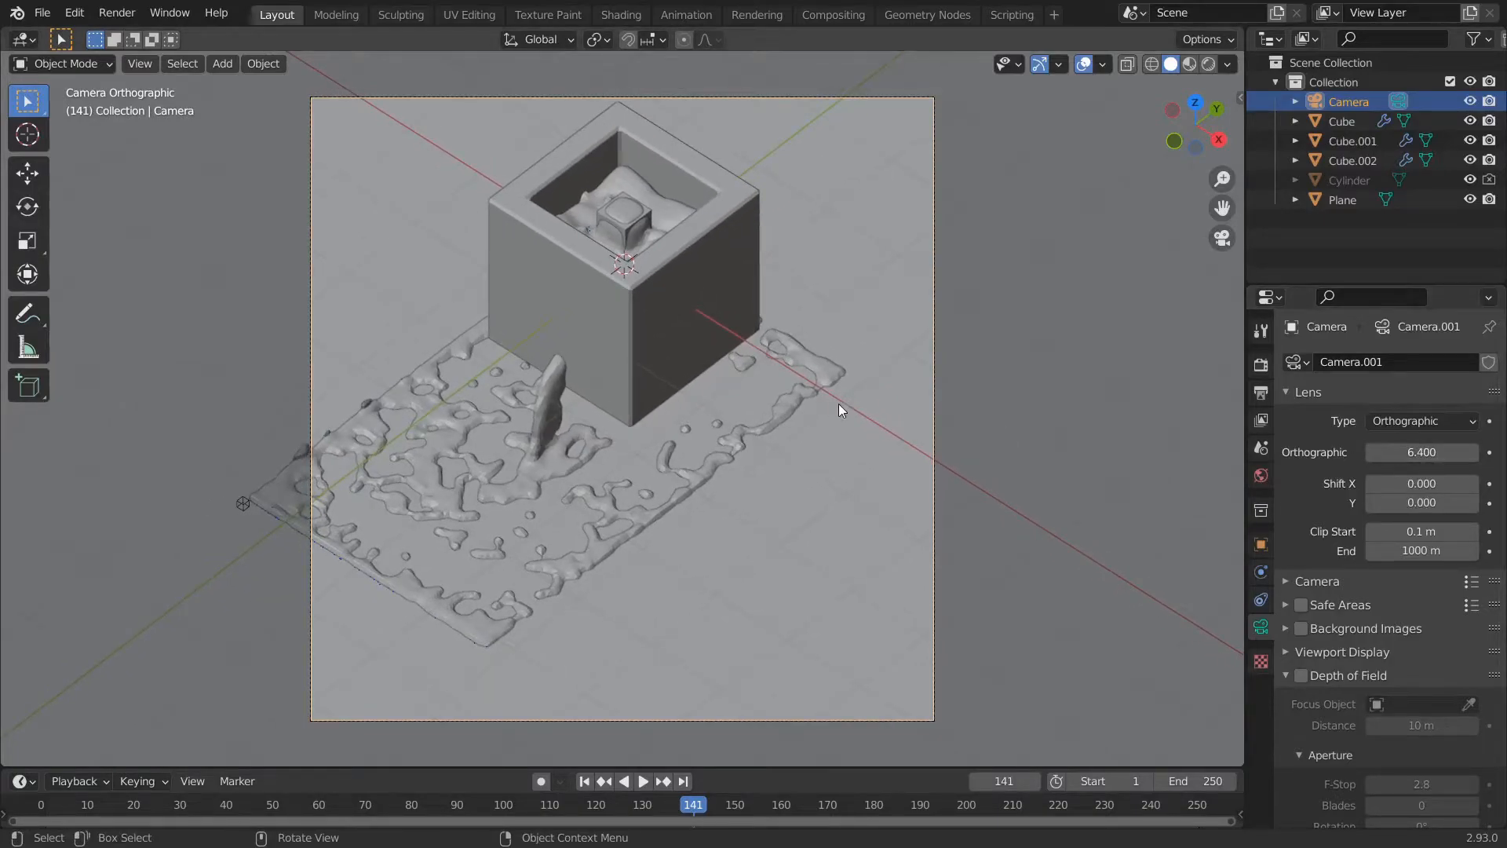
- Lock the camera to the view, reframe it so the box and all the spilled water fit, and unlock it again
key("n")
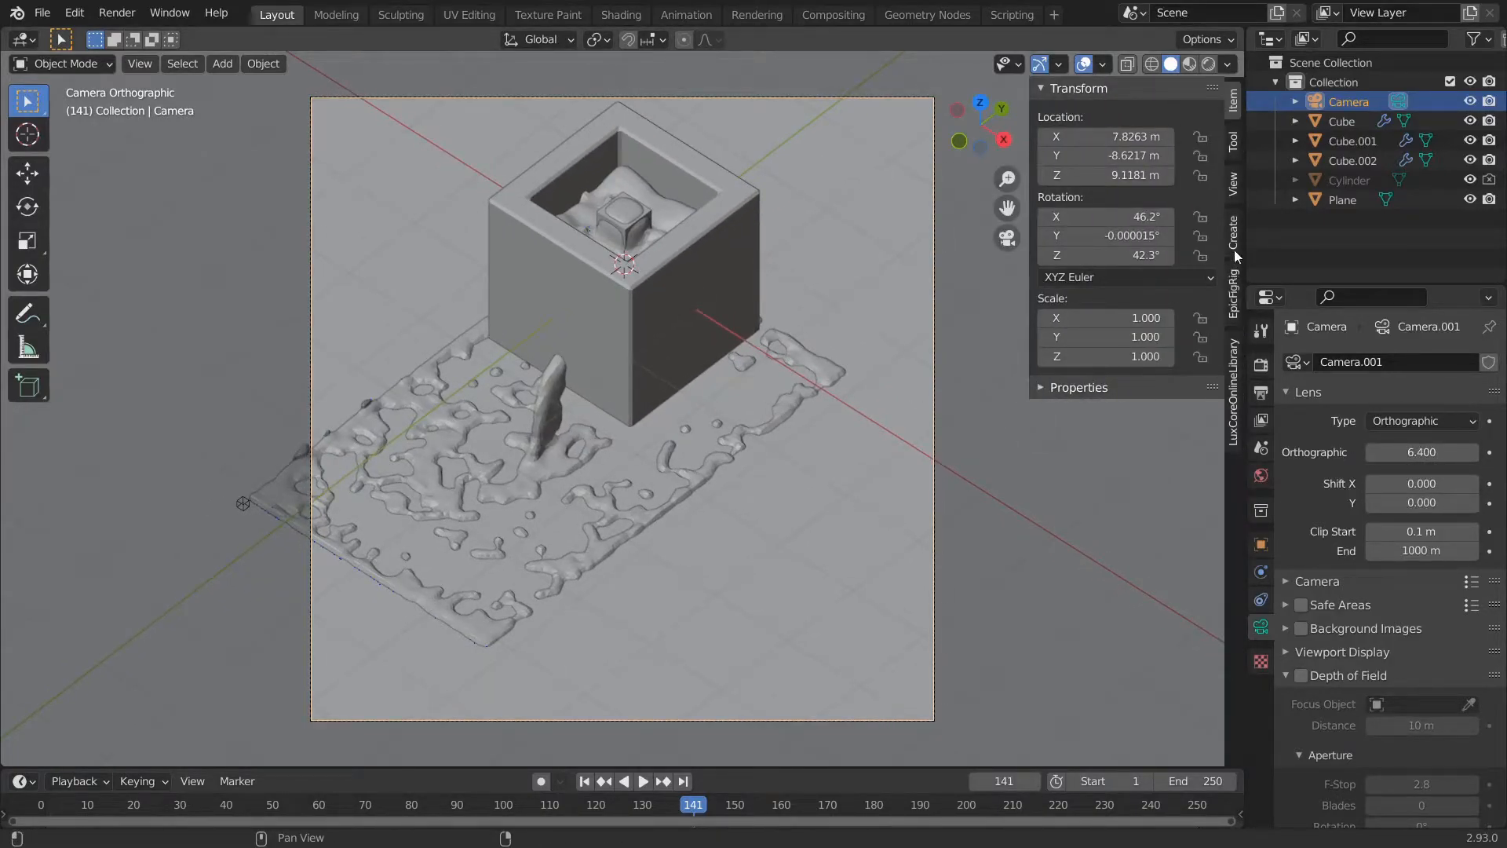
left_click(1234, 189)
left_click(1122, 330)
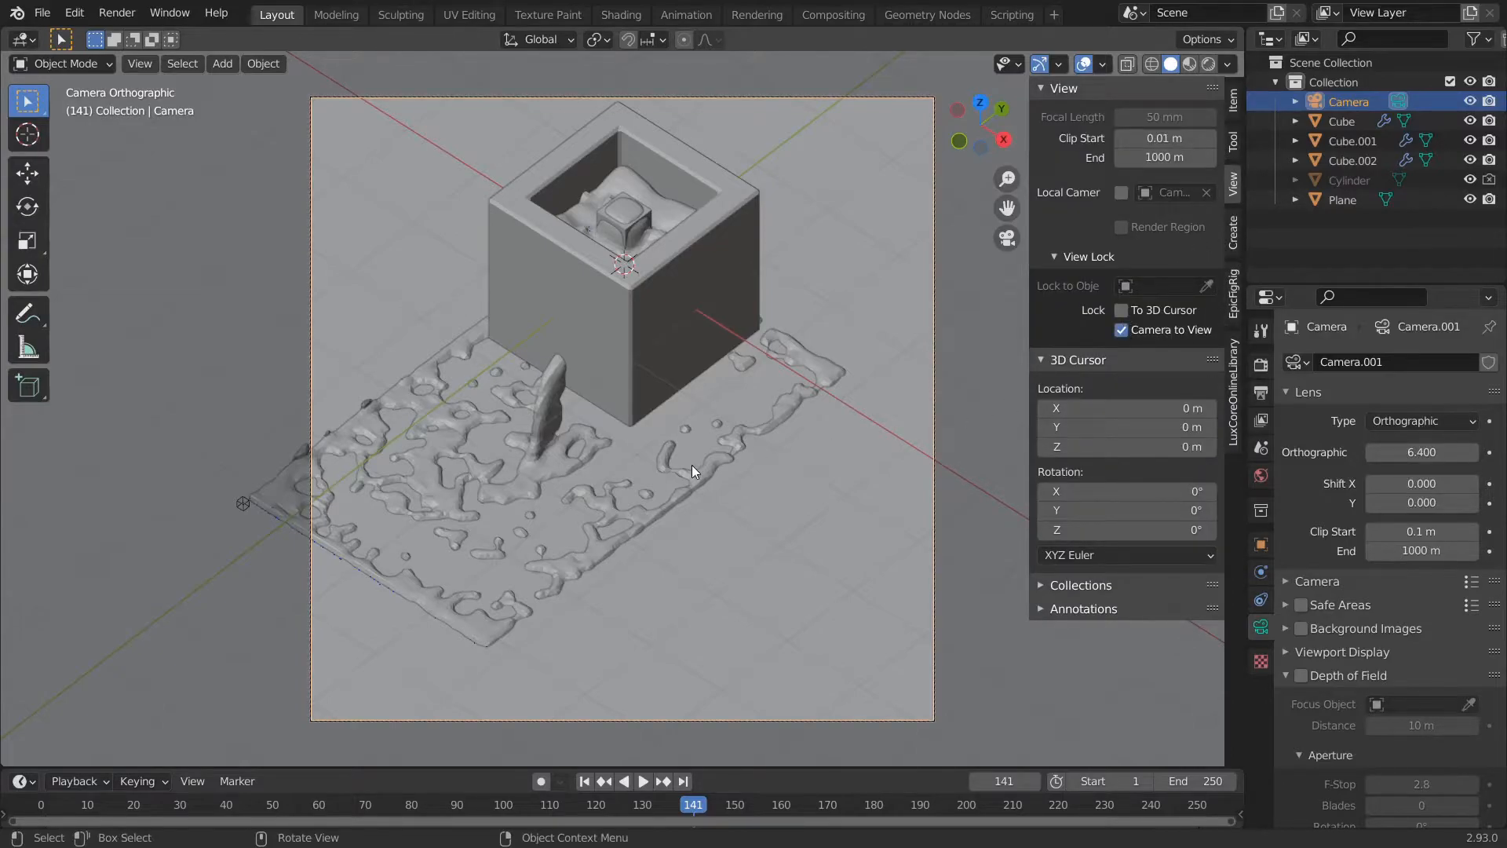
key("shift")
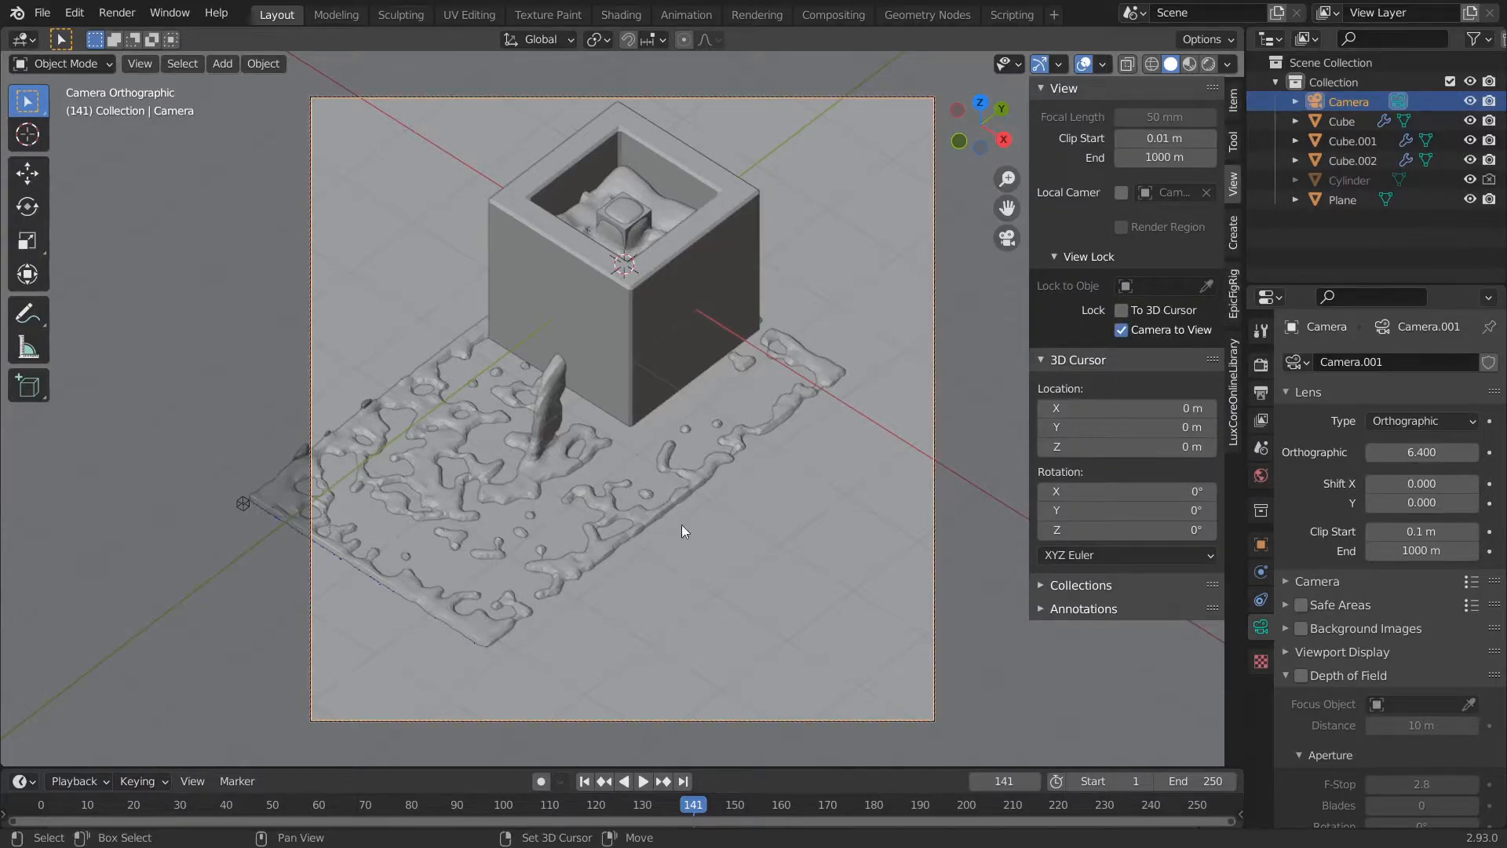
middle_click_drag(457, 496, 567, 525, "shift")
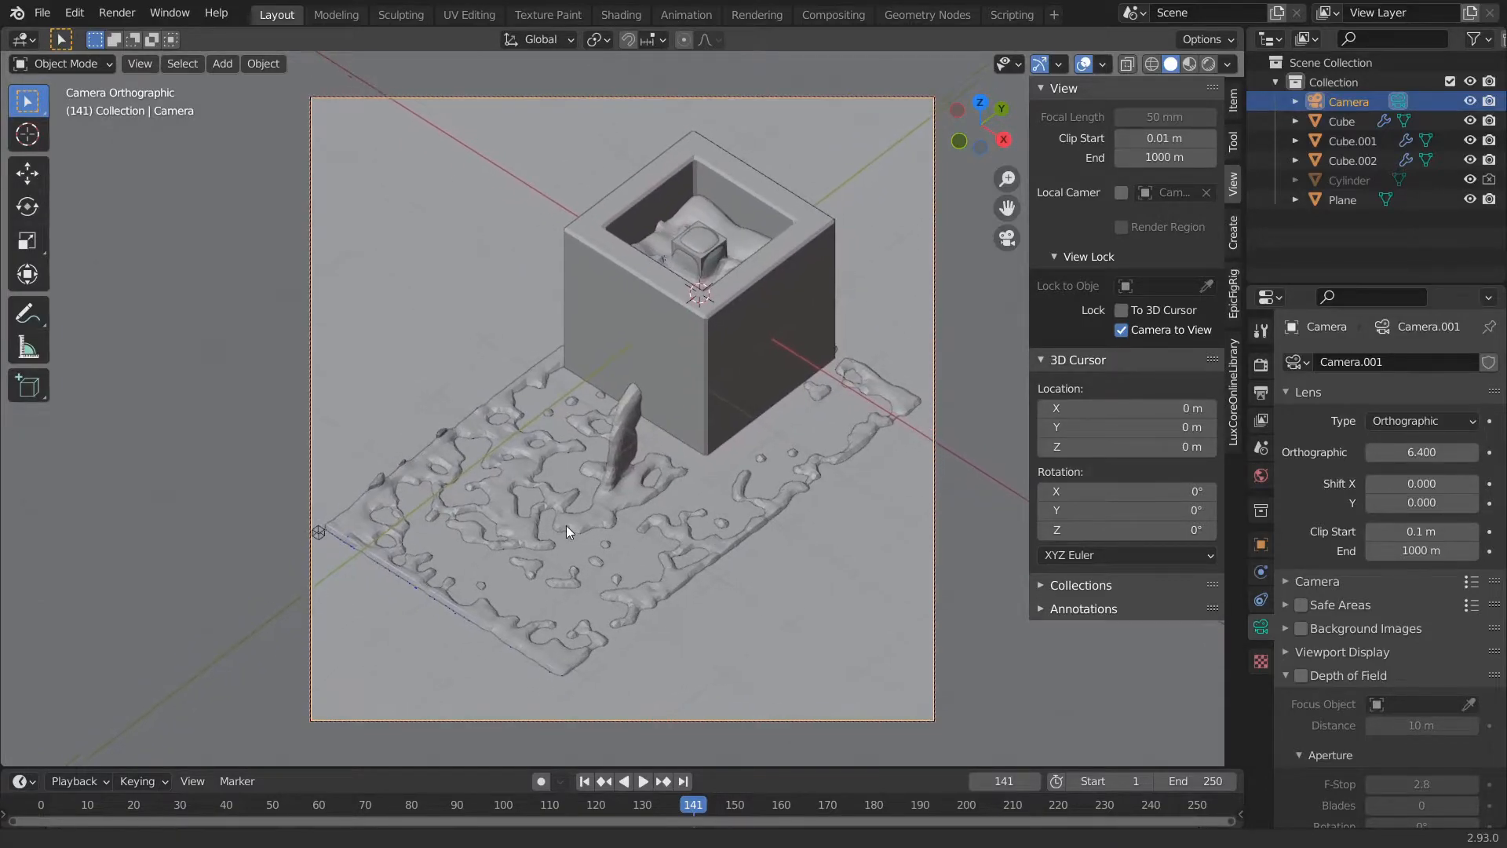
middle_click_drag(681, 516, 688, 484)
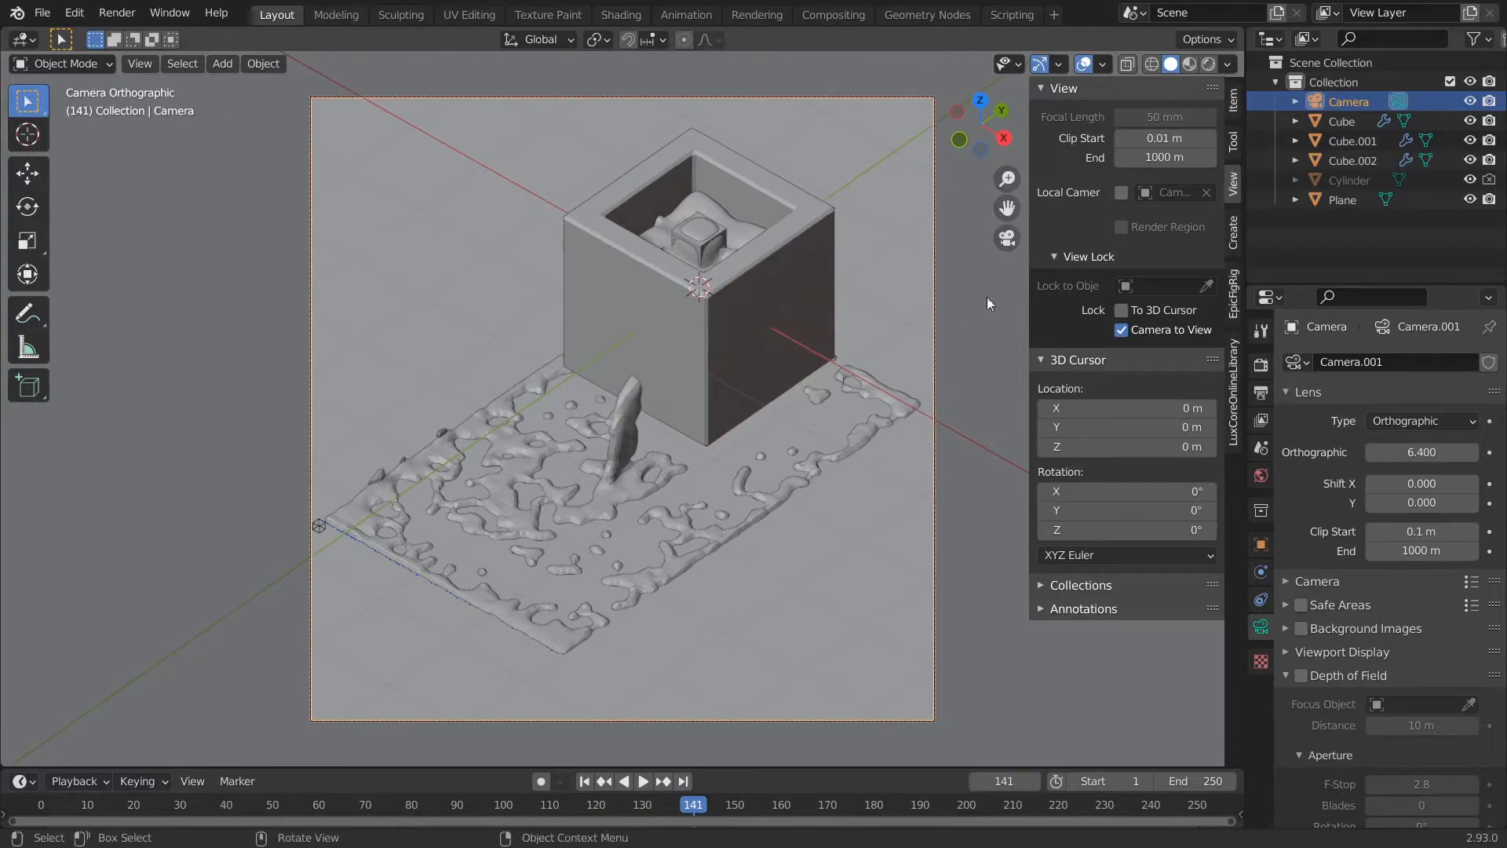
left_click(1122, 331)
key("n")
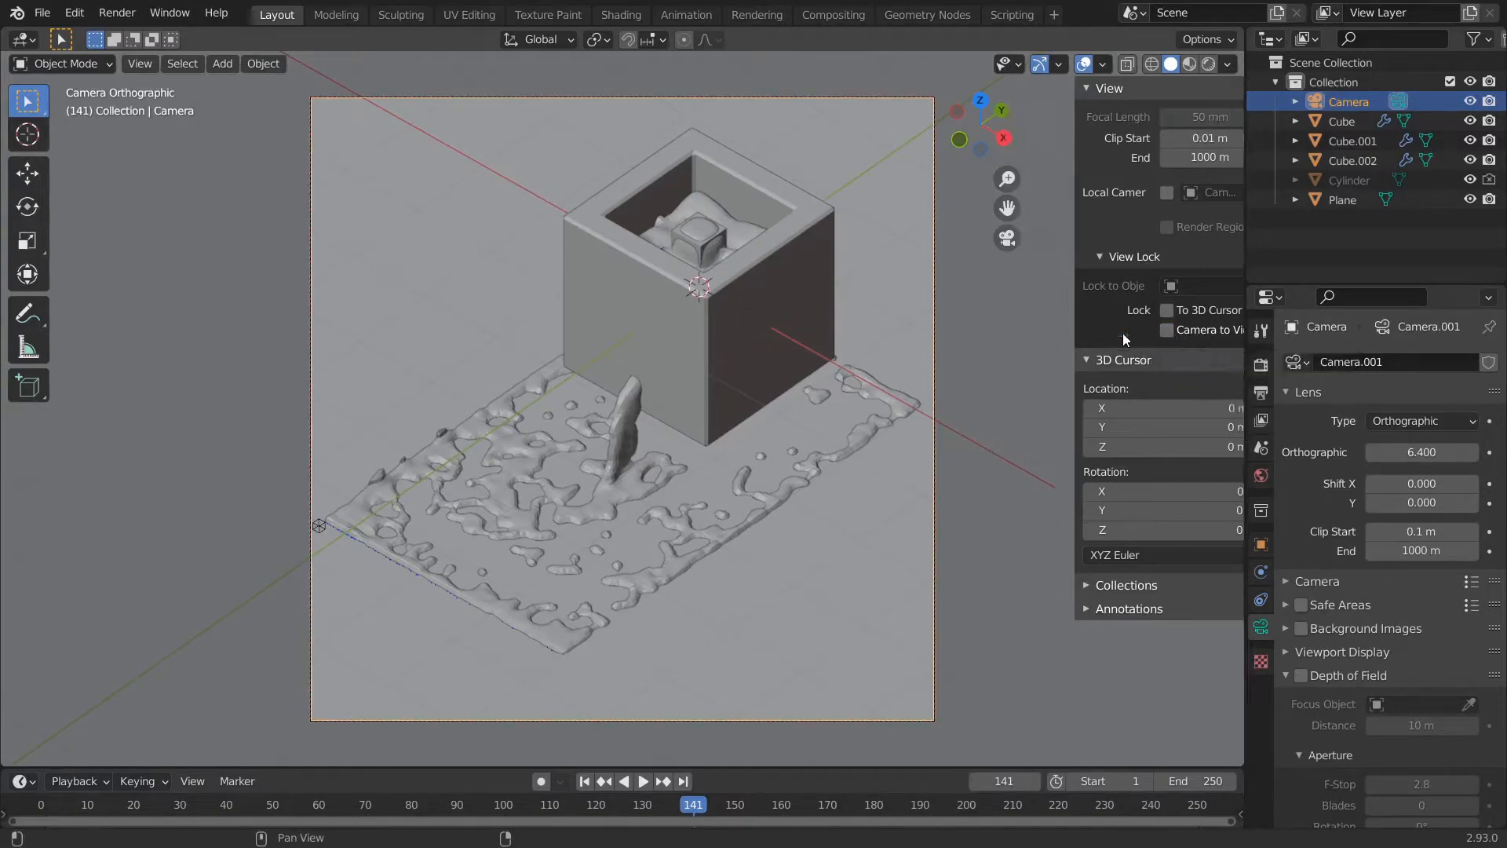
- Check the reframed camera view in rendered shading and return to solid shading
key("z")
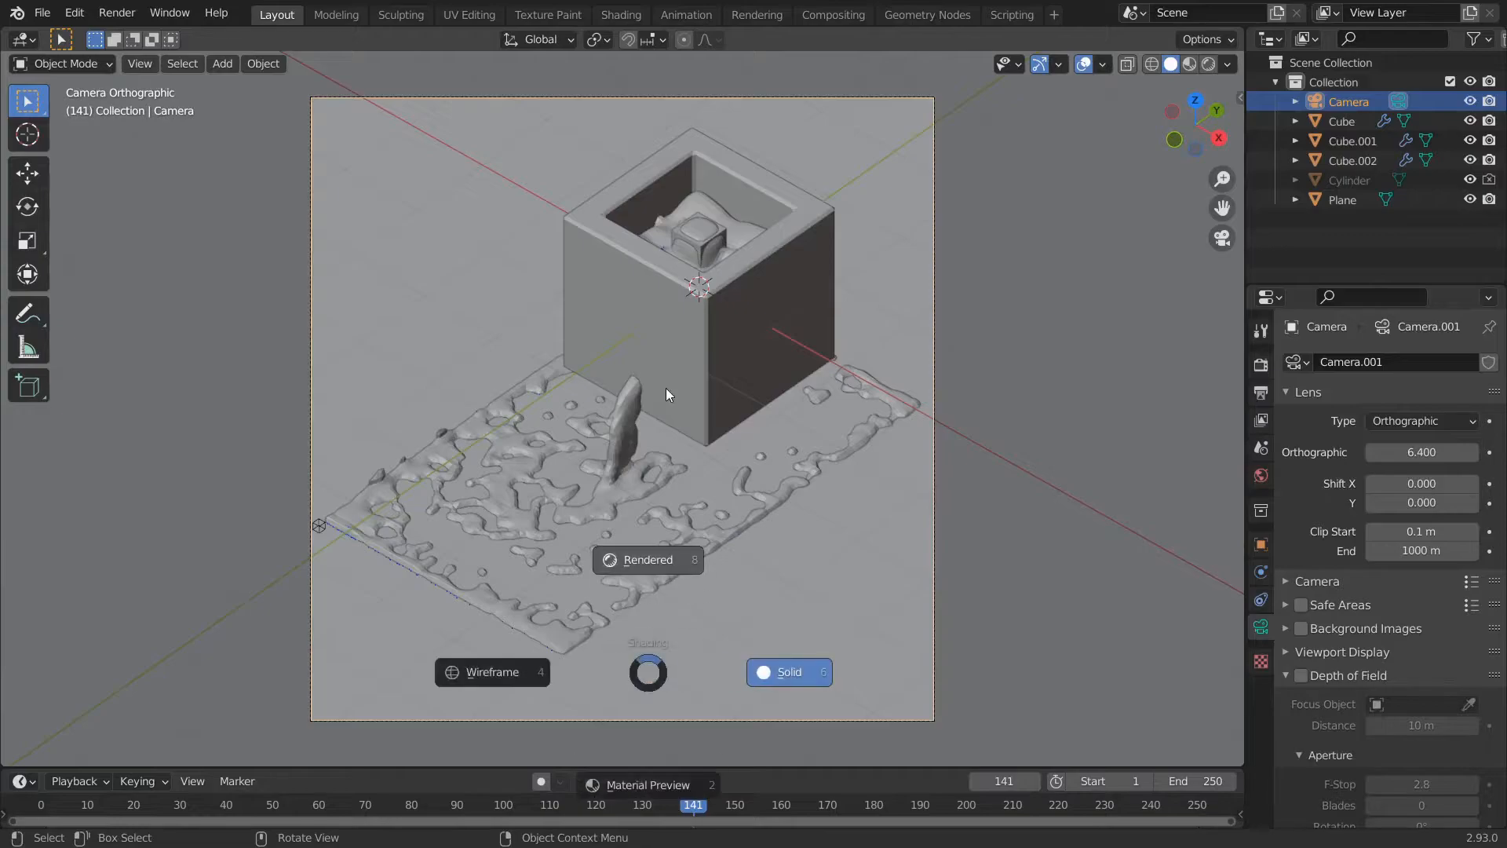
left_click(665, 388)
key("z")
left_click(916, 416)
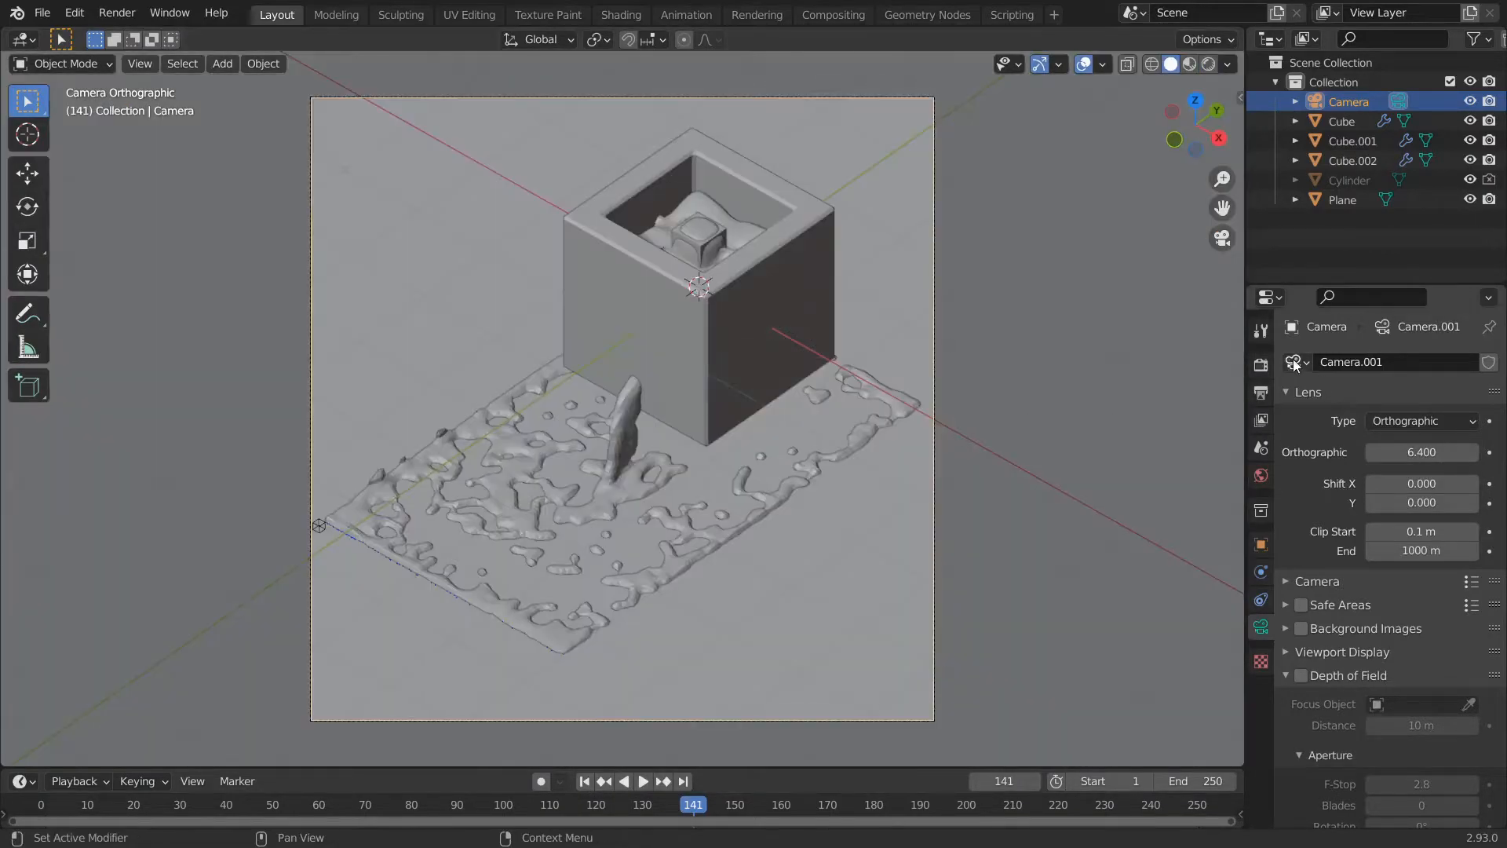
- Change the render engine to Eevee and enable Ambient Occlusion, Screen Space Reflections and Motion Blur
left_click(1260, 365)
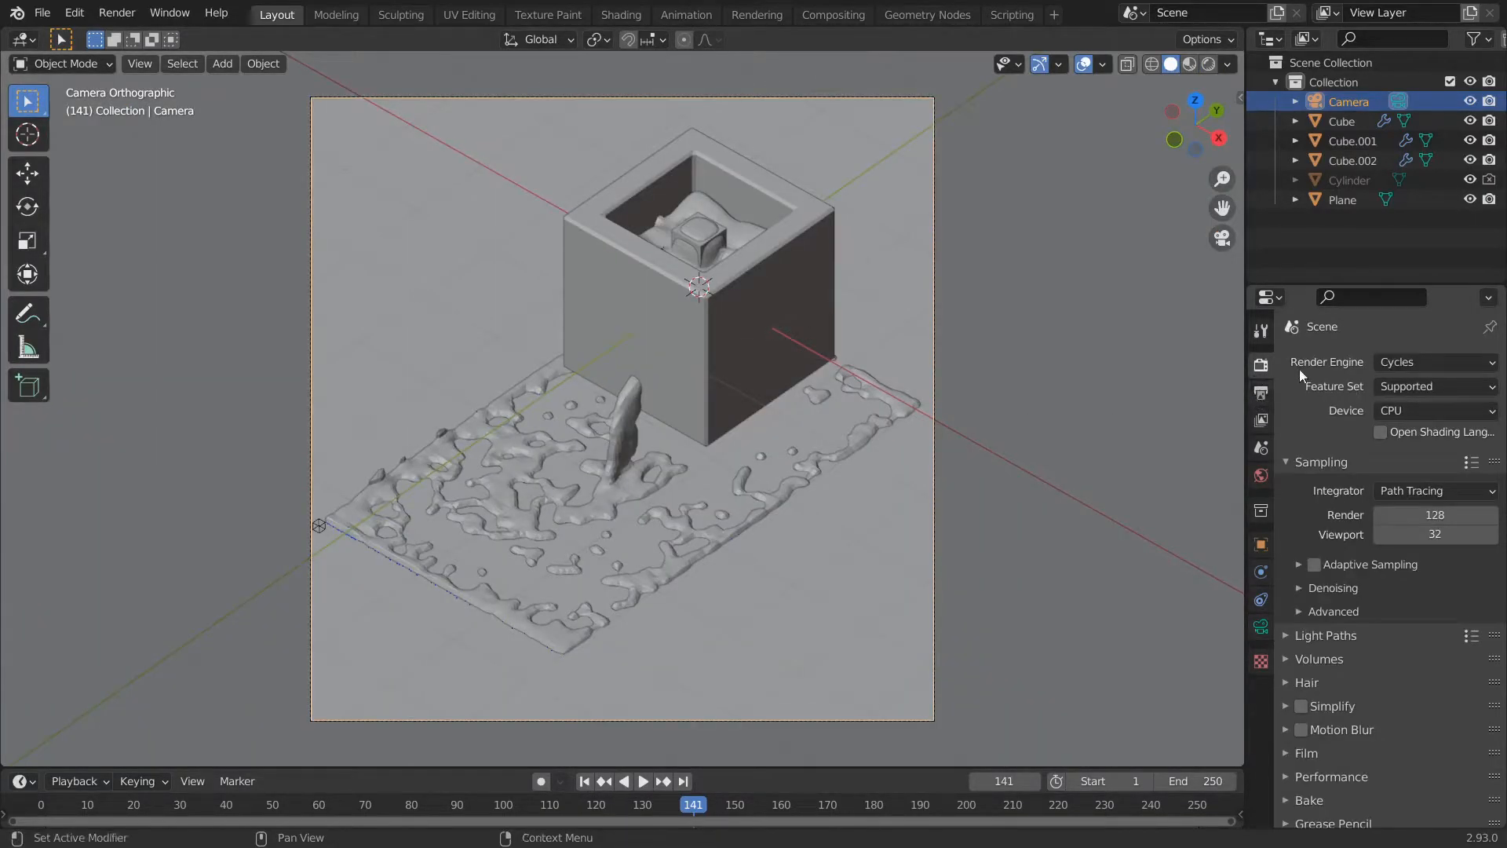
left_click(1417, 365)
left_click(1409, 387)
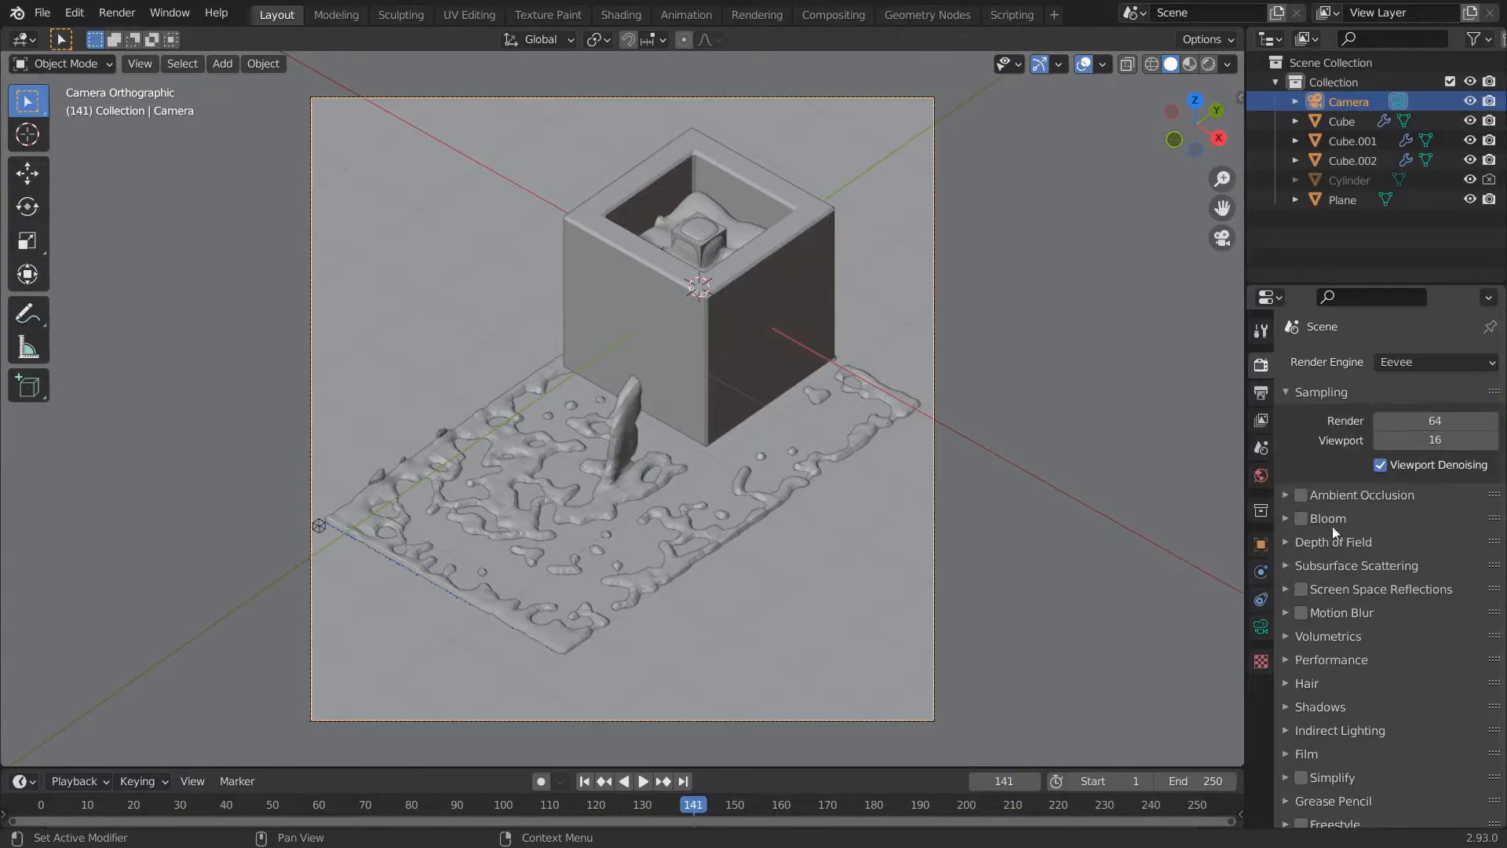
left_click(1299, 591)
left_click(1300, 614)
- Preview the unlit scene with the Eevee settings in rendered shading, and return to solid shading
key("z")
left_click(572, 279)
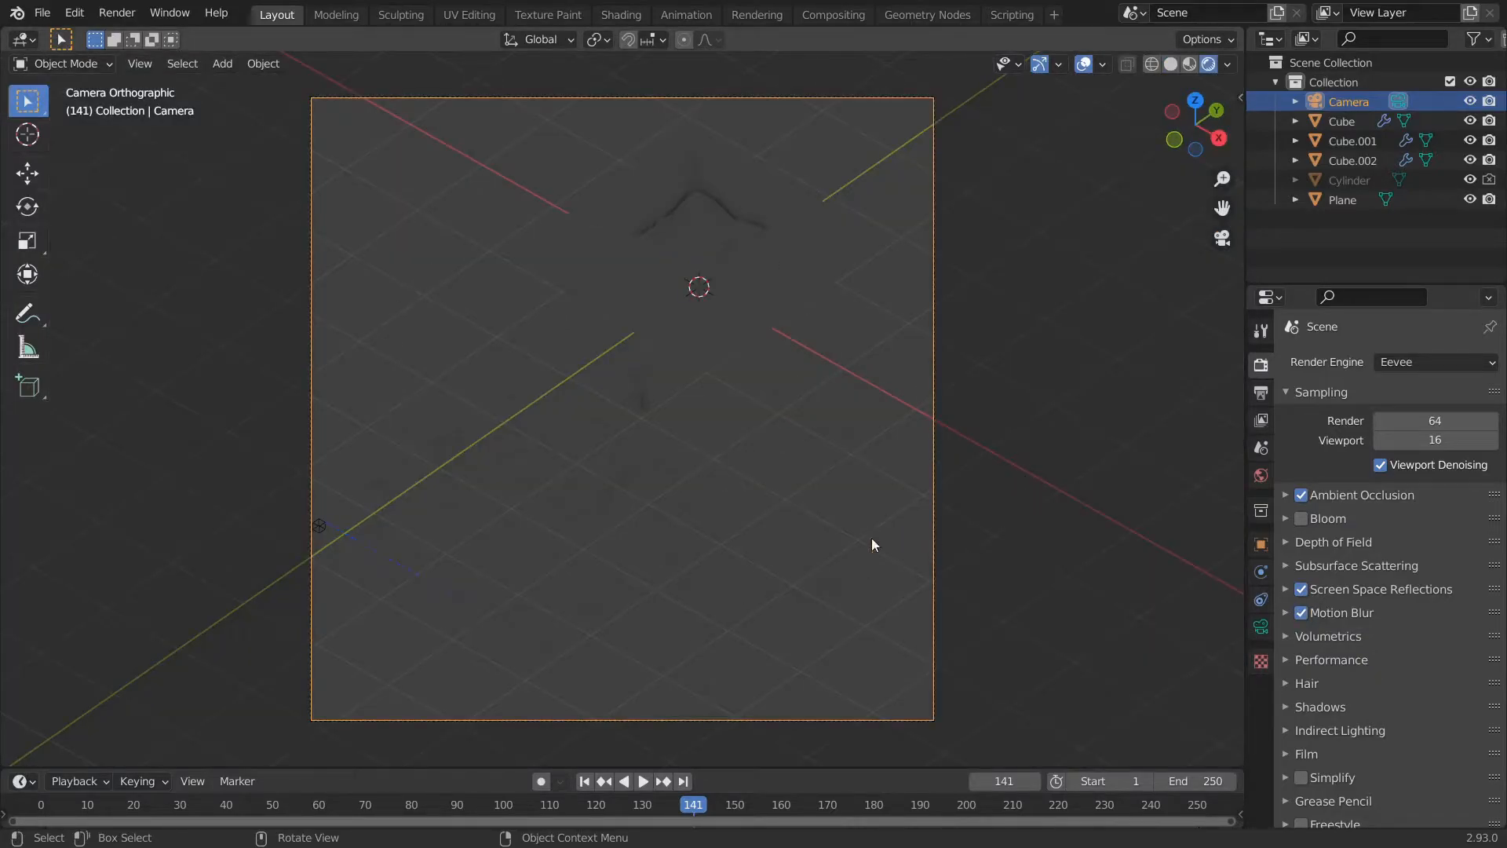
key("z")
left_click(1102, 437)
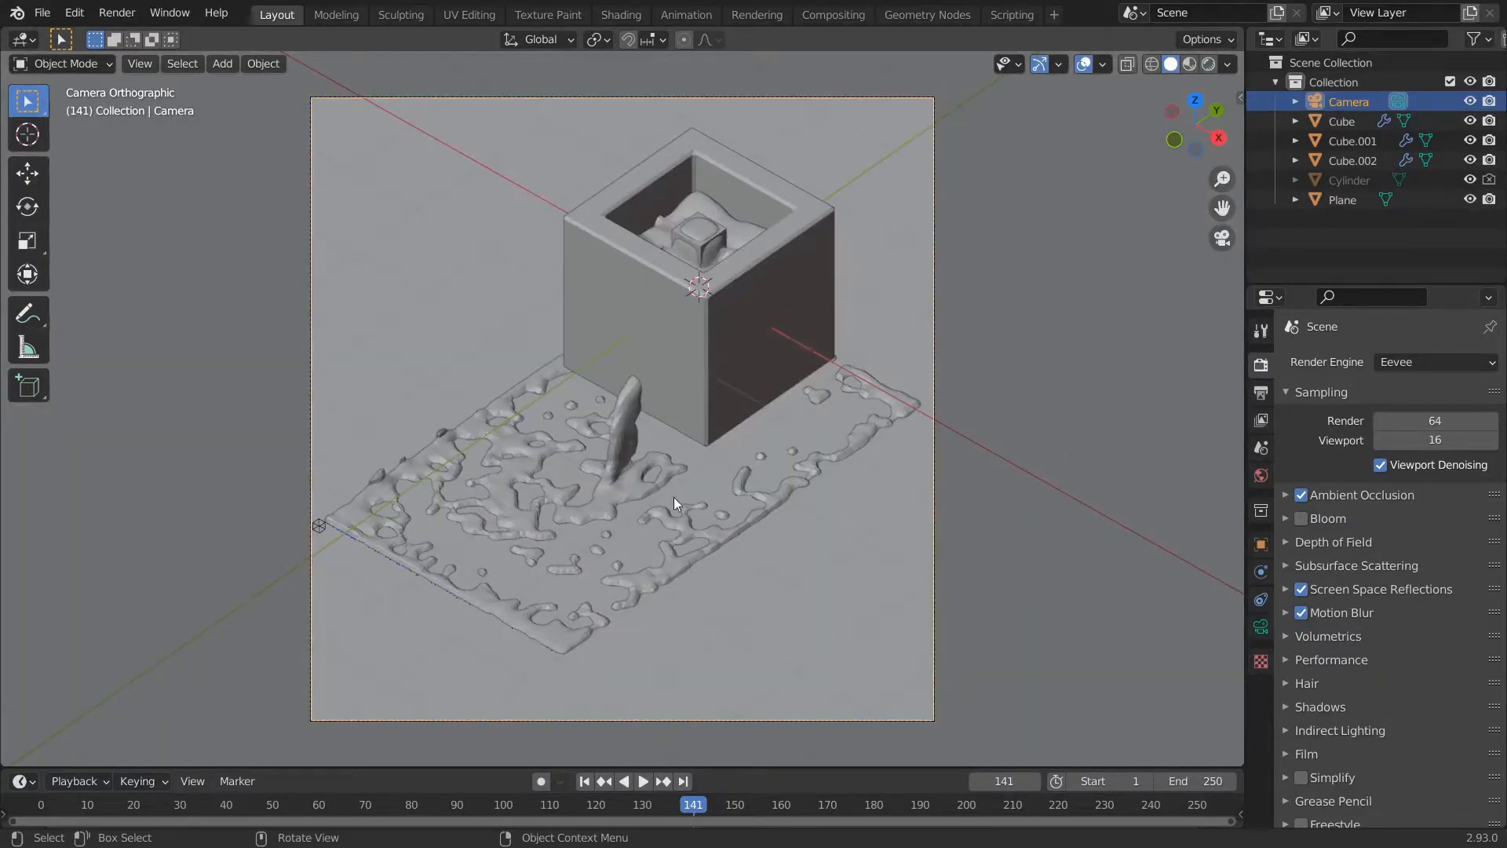
- Add a sun light and move it straight up along Z, high above the box
key("shift+a")
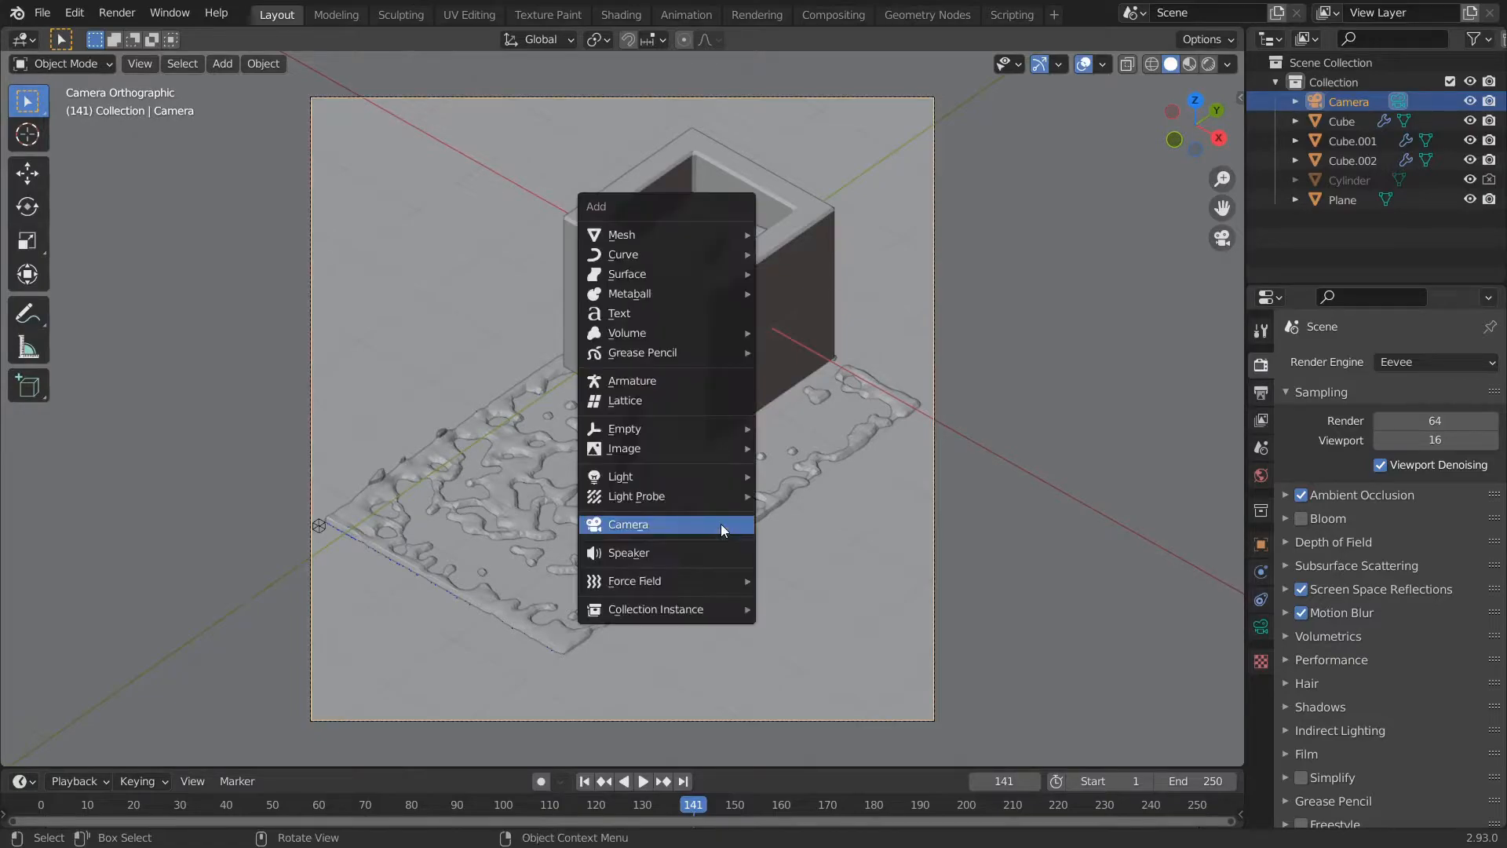
mouse_move(619, 478)
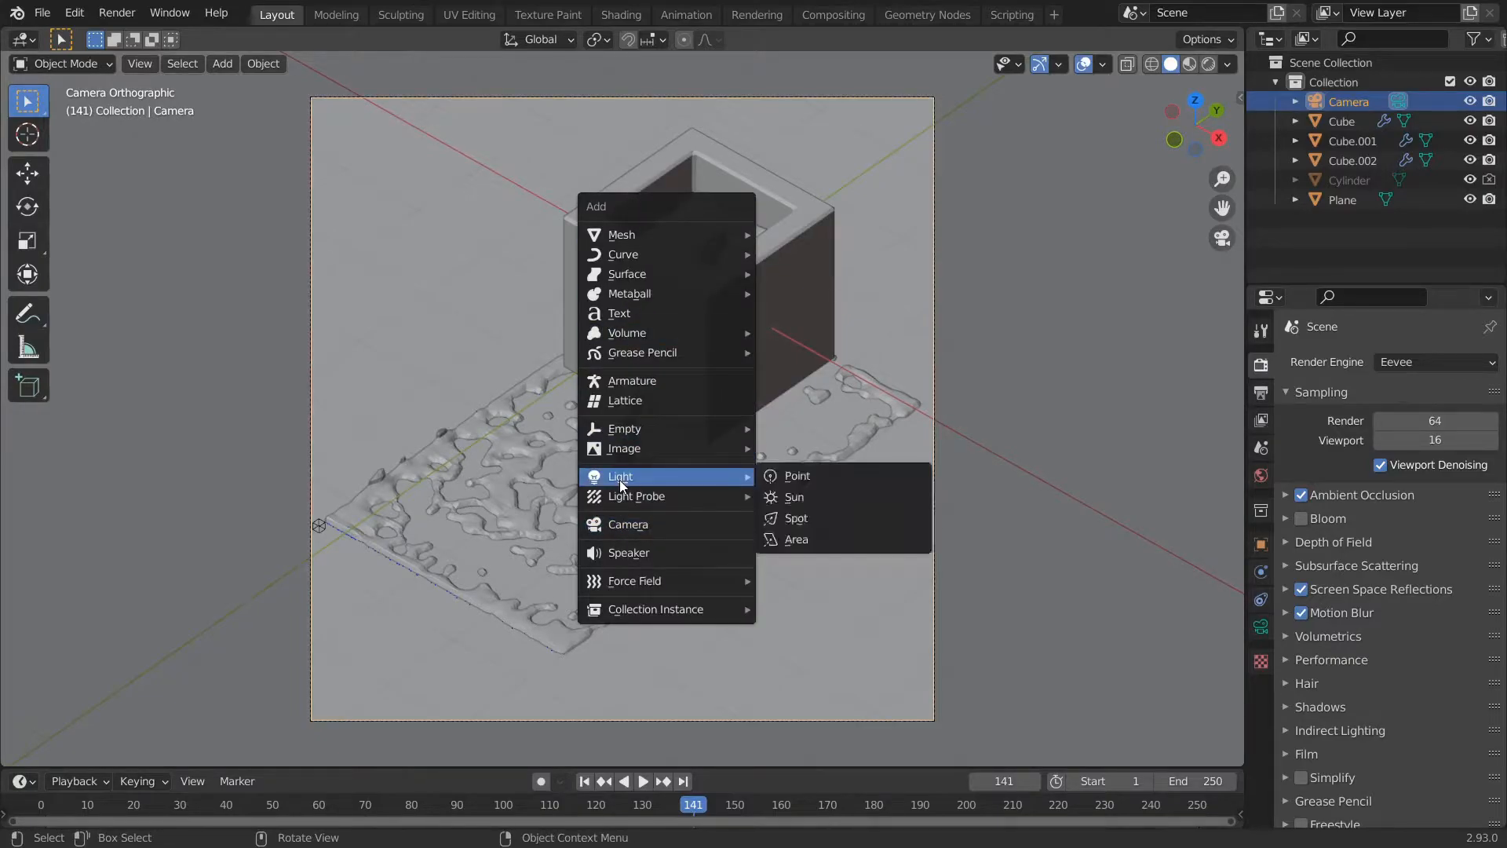
left_click(793, 497)
key("g")
key("z")
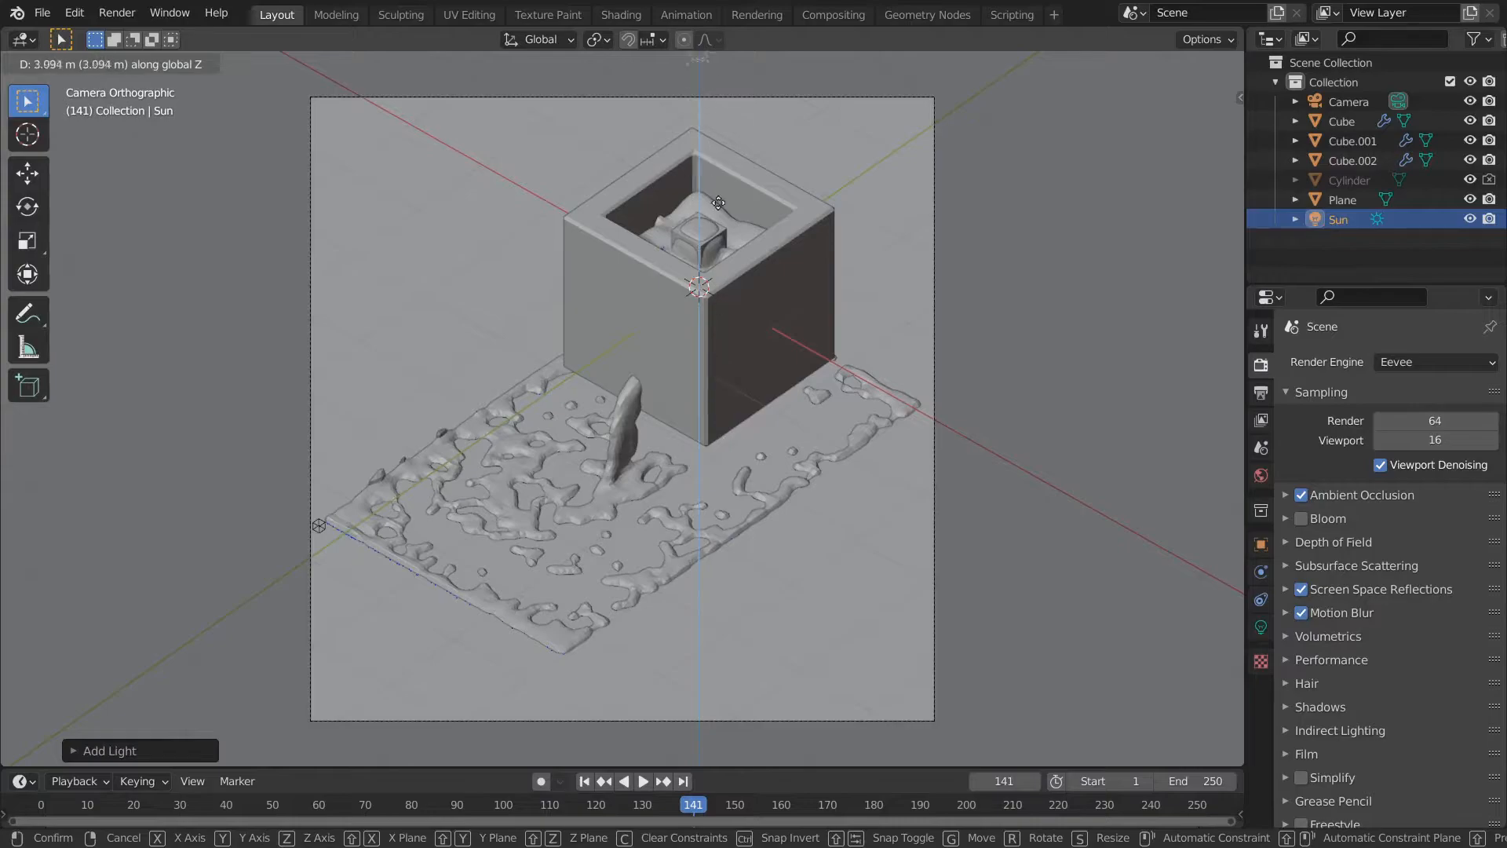
left_click(767, 714)
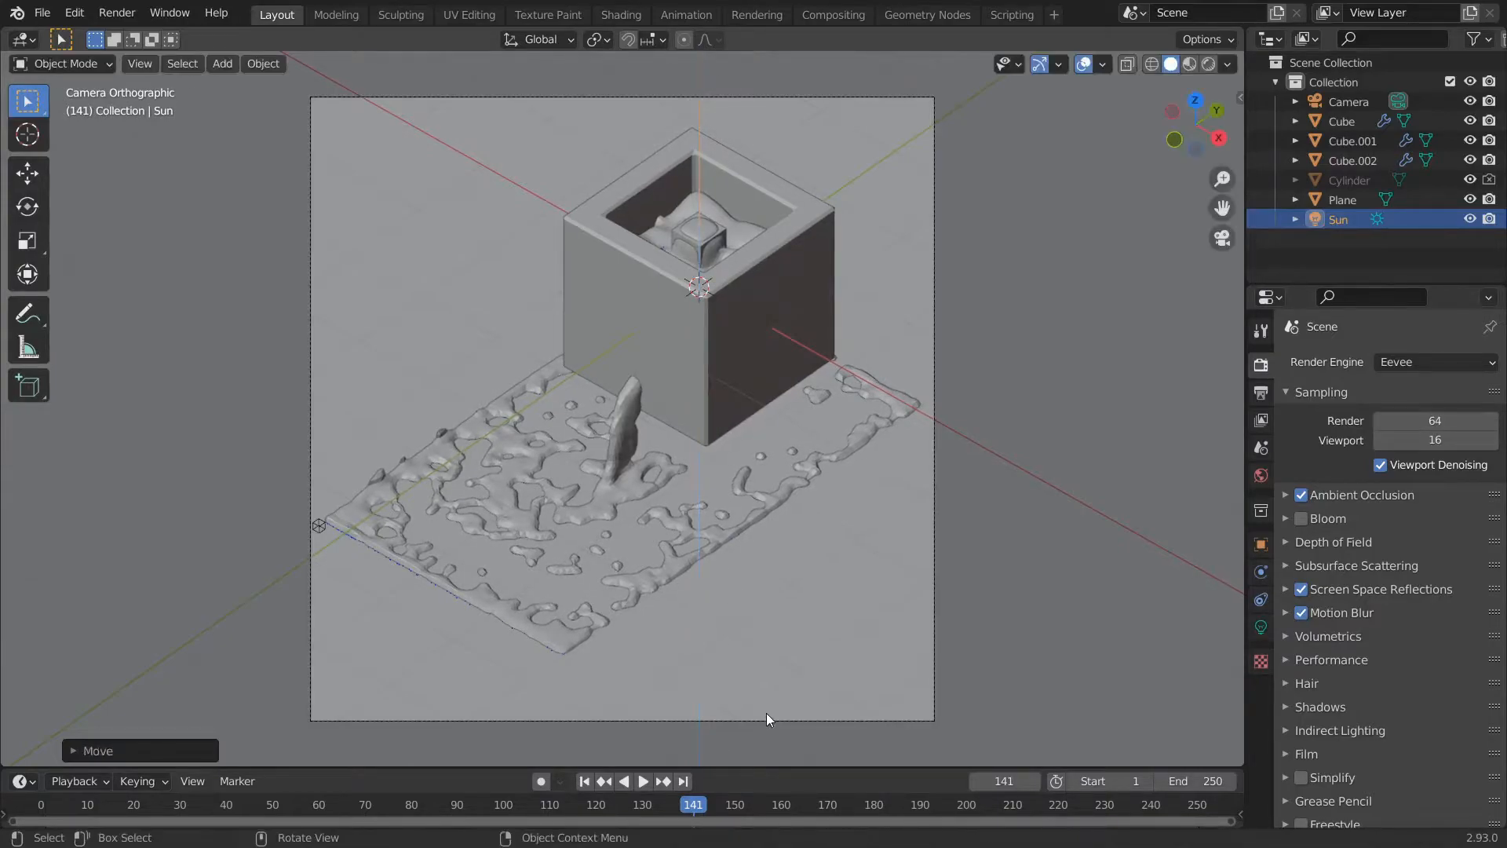
- Set the sun light's strength to 30
left_click(1260, 627)
left_click(1400, 496)
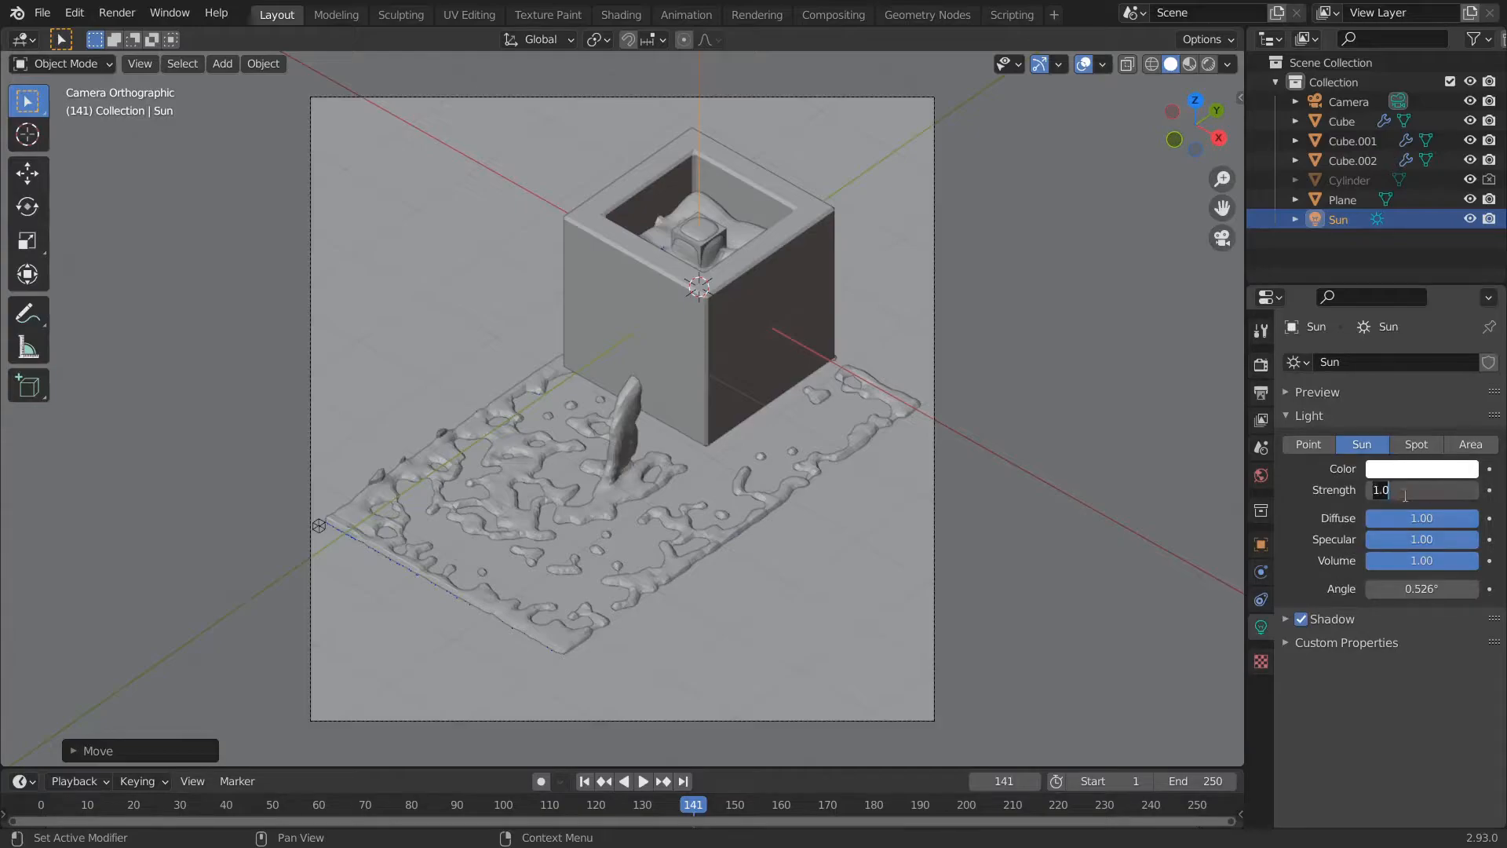
type("30")
key("Return")
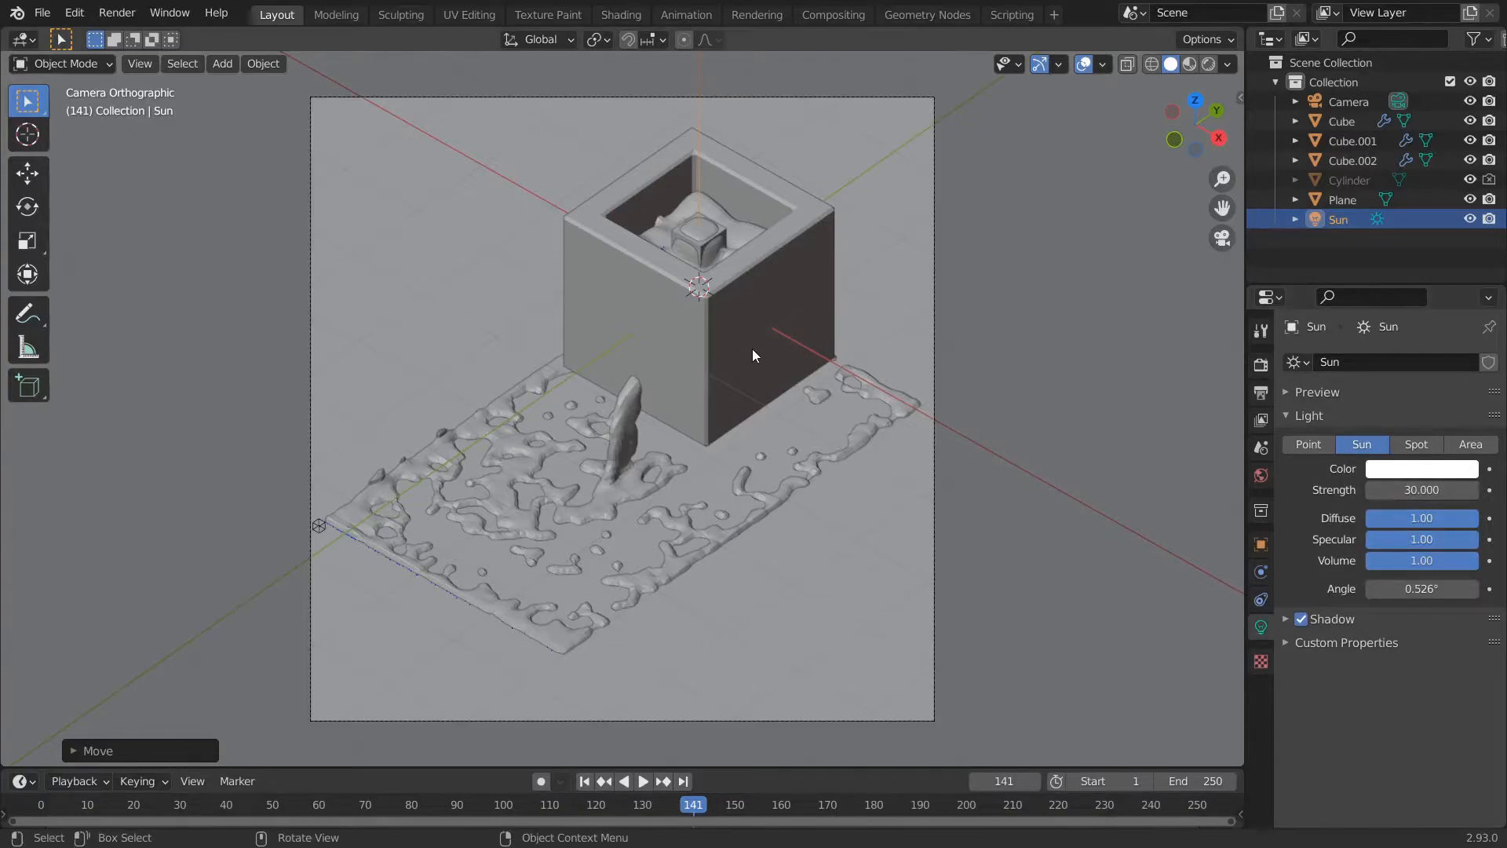
- Play the simulation in rendered shading to judge the sun lighting, and return to solid shading
key("z")
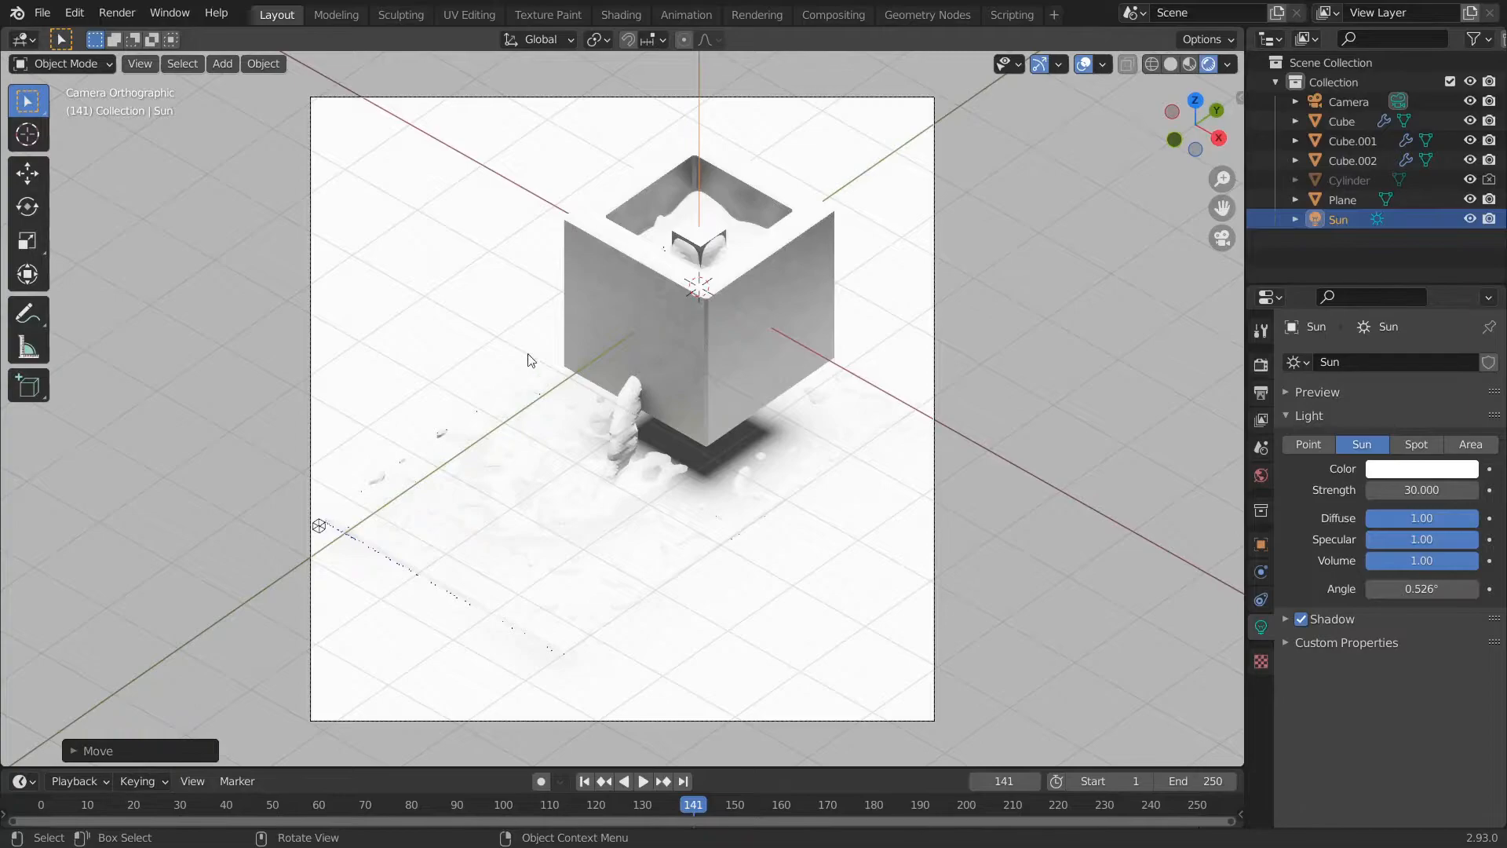
key("space")
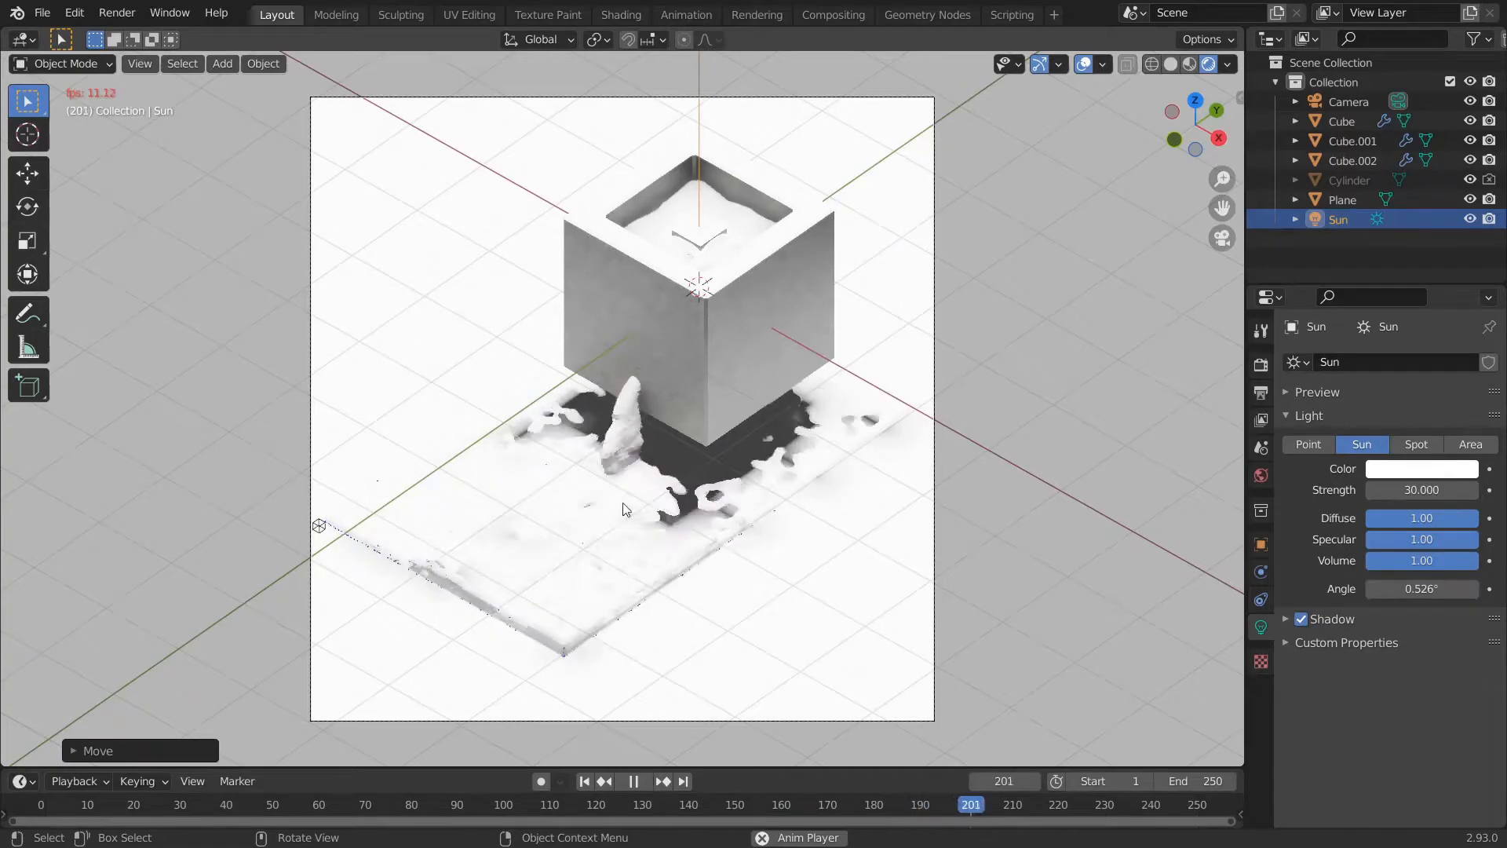
key("space")
key("z")
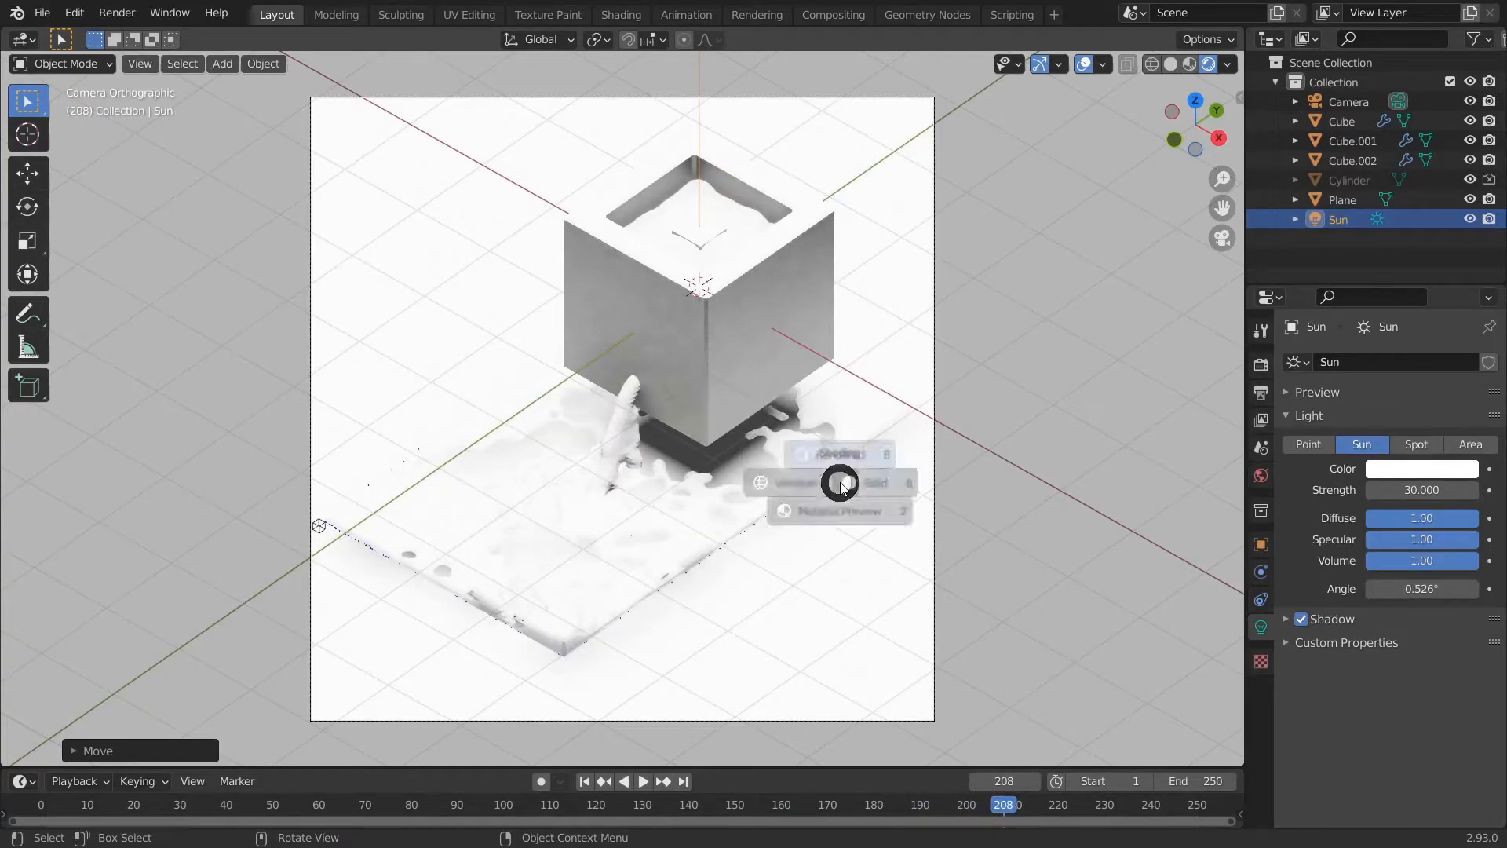
left_click(1010, 483)
- Select the water object and split the 3D viewport, turning the new area into a Shader Editor with its sidebar hidden
left_click(605, 493)
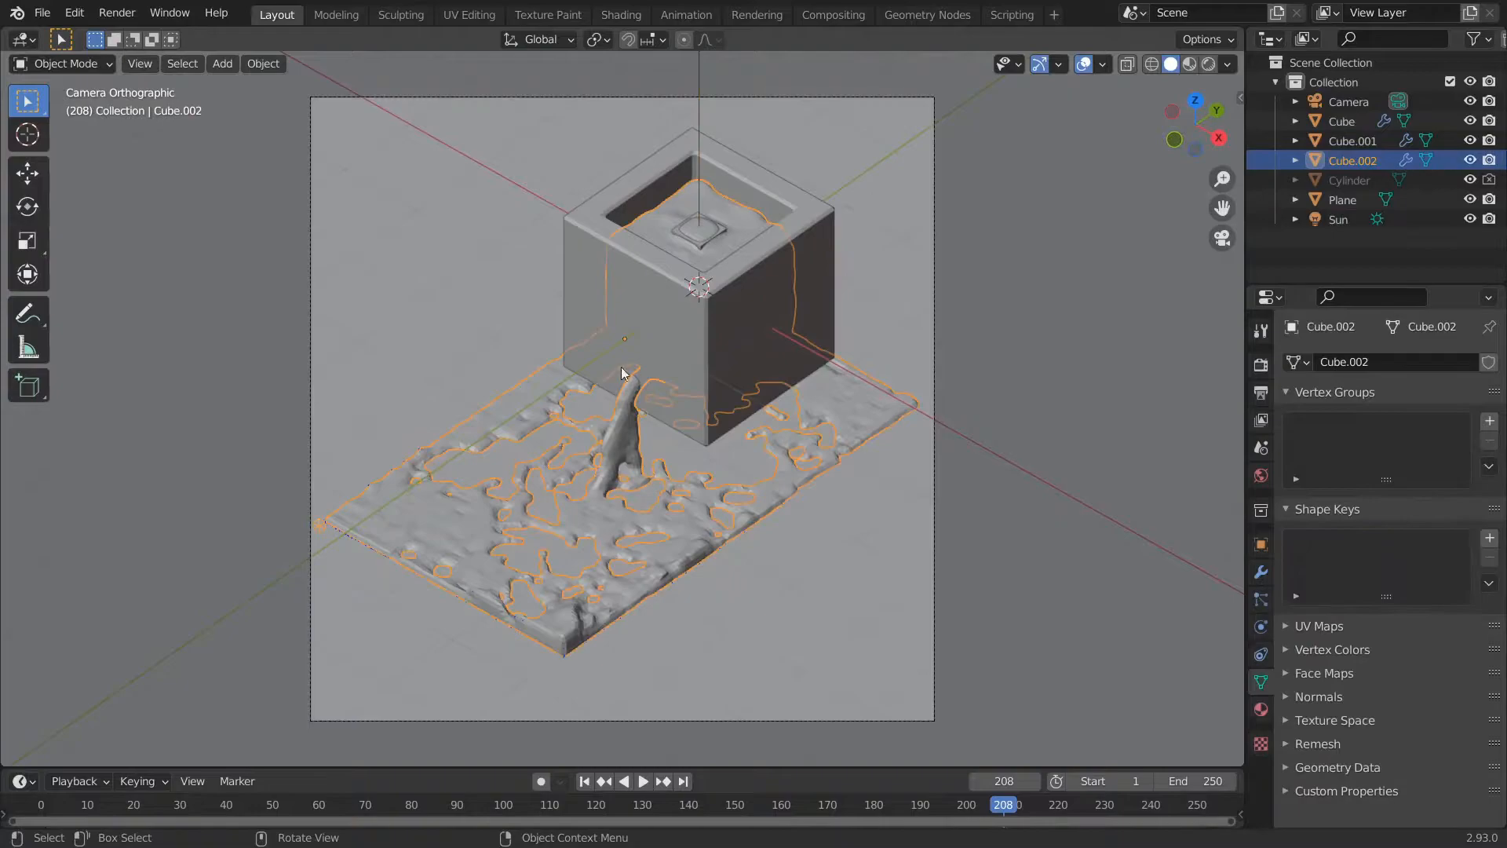
left_click(614, 234)
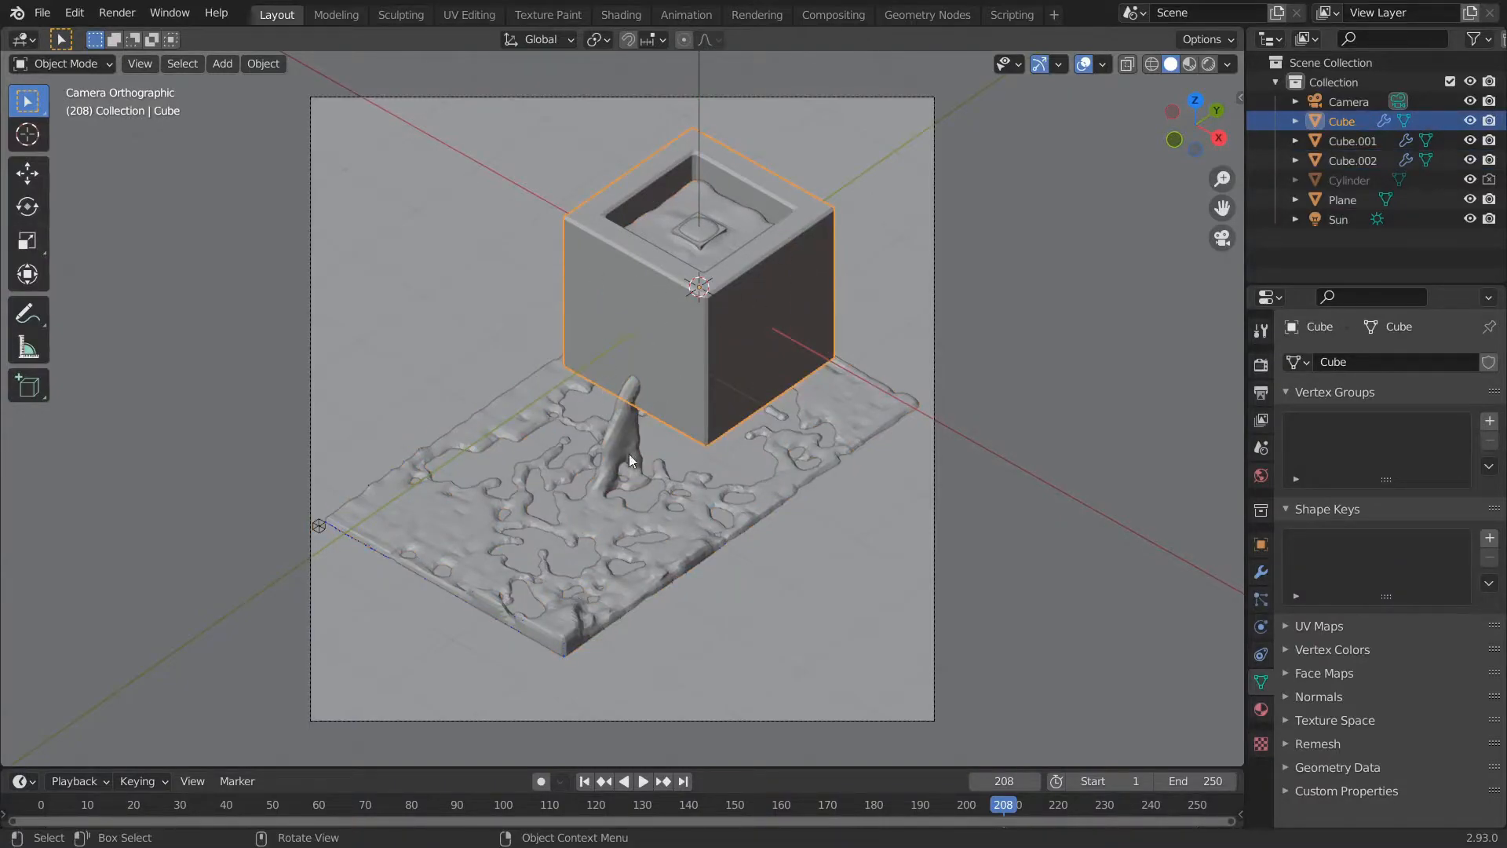
left_click(595, 517)
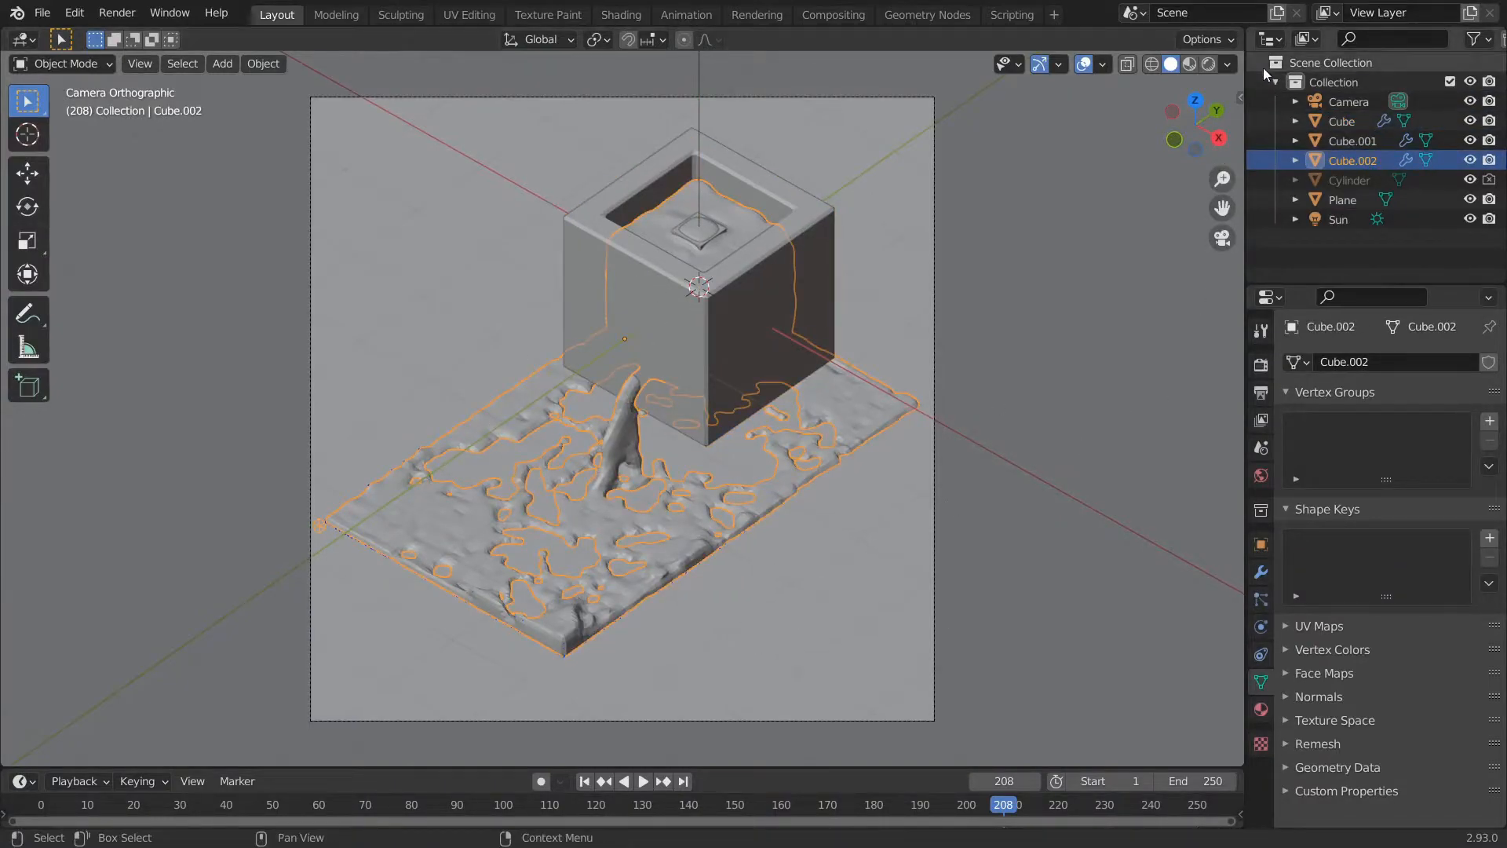
left_click_drag(1242, 27, 738, 173)
key("t")
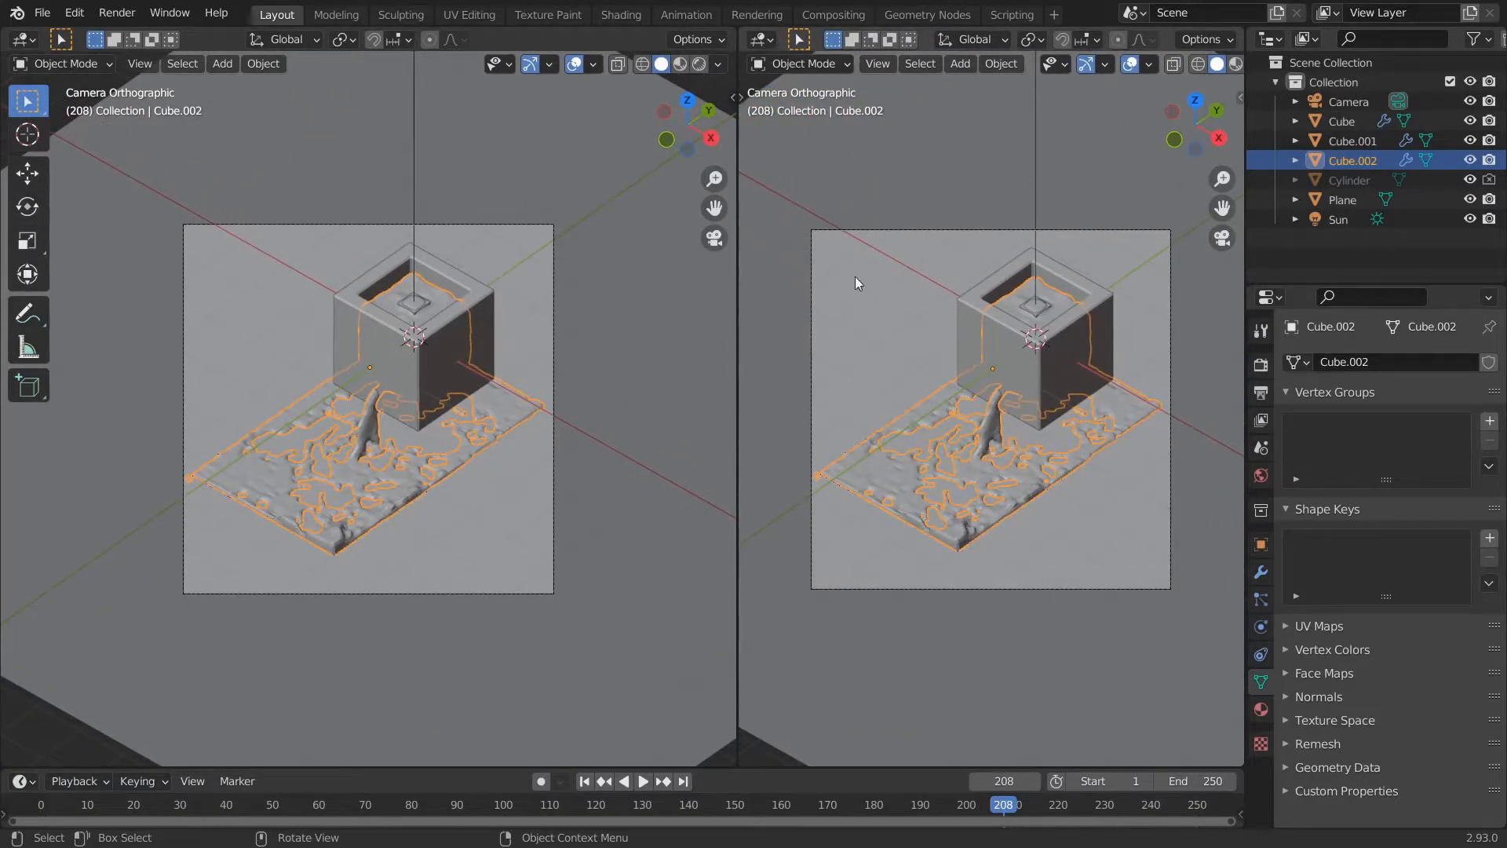
middle_click_drag(807, 362, 917, 402)
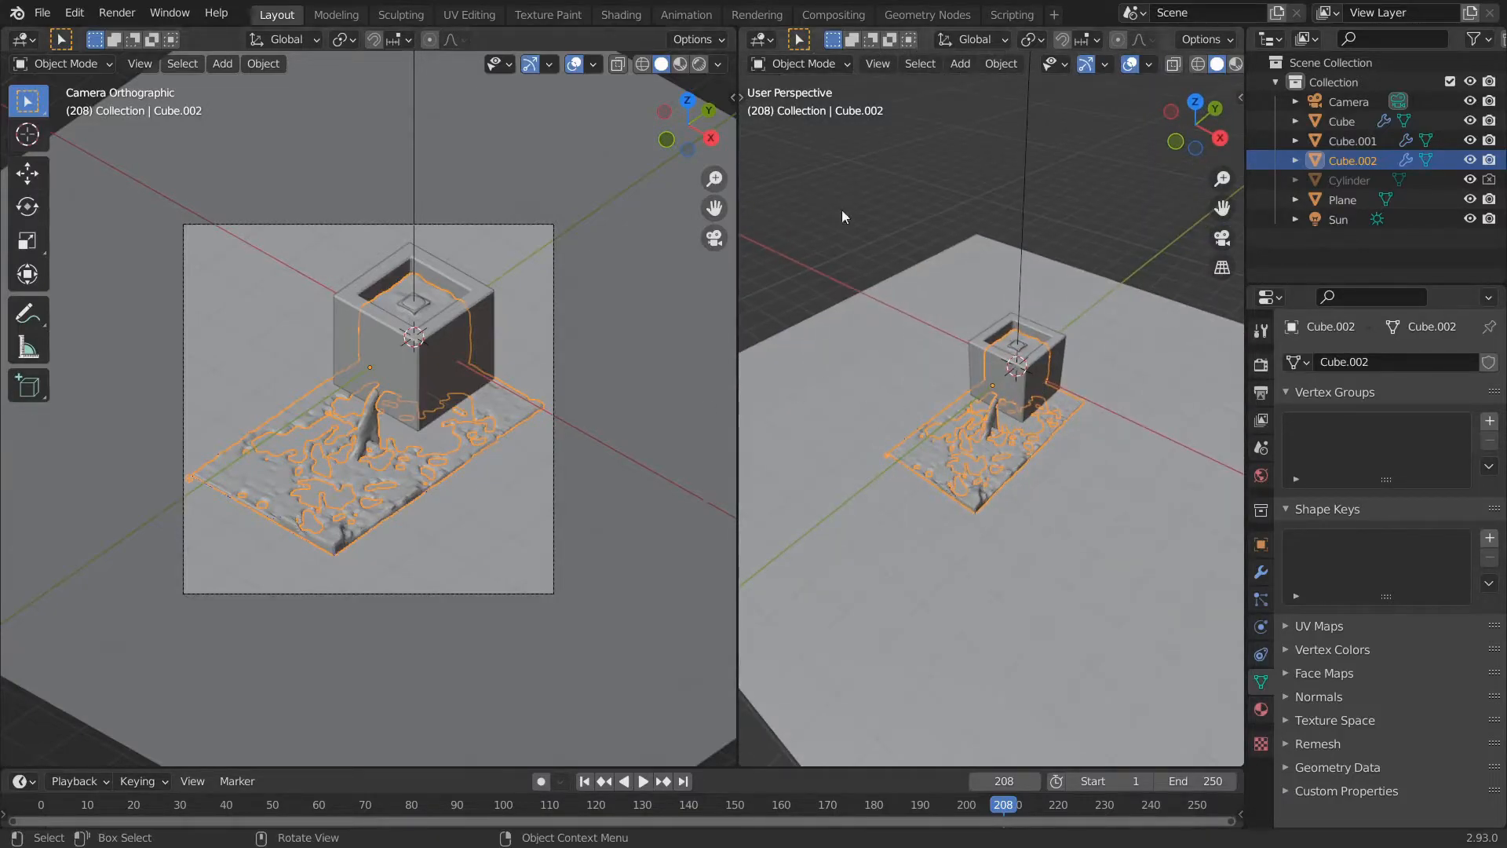
left_click(769, 43)
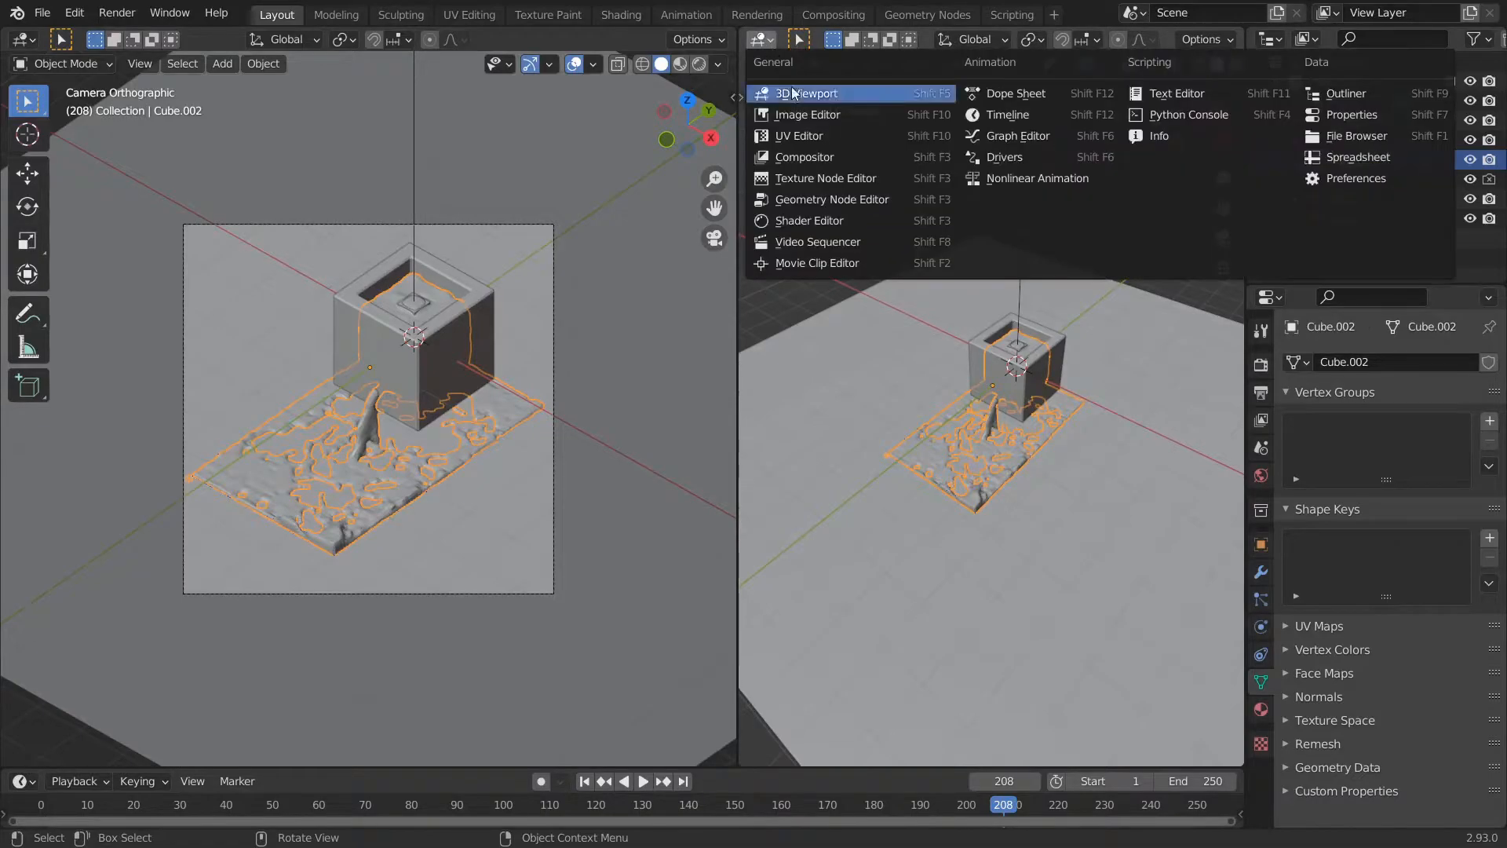
left_click(804, 224)
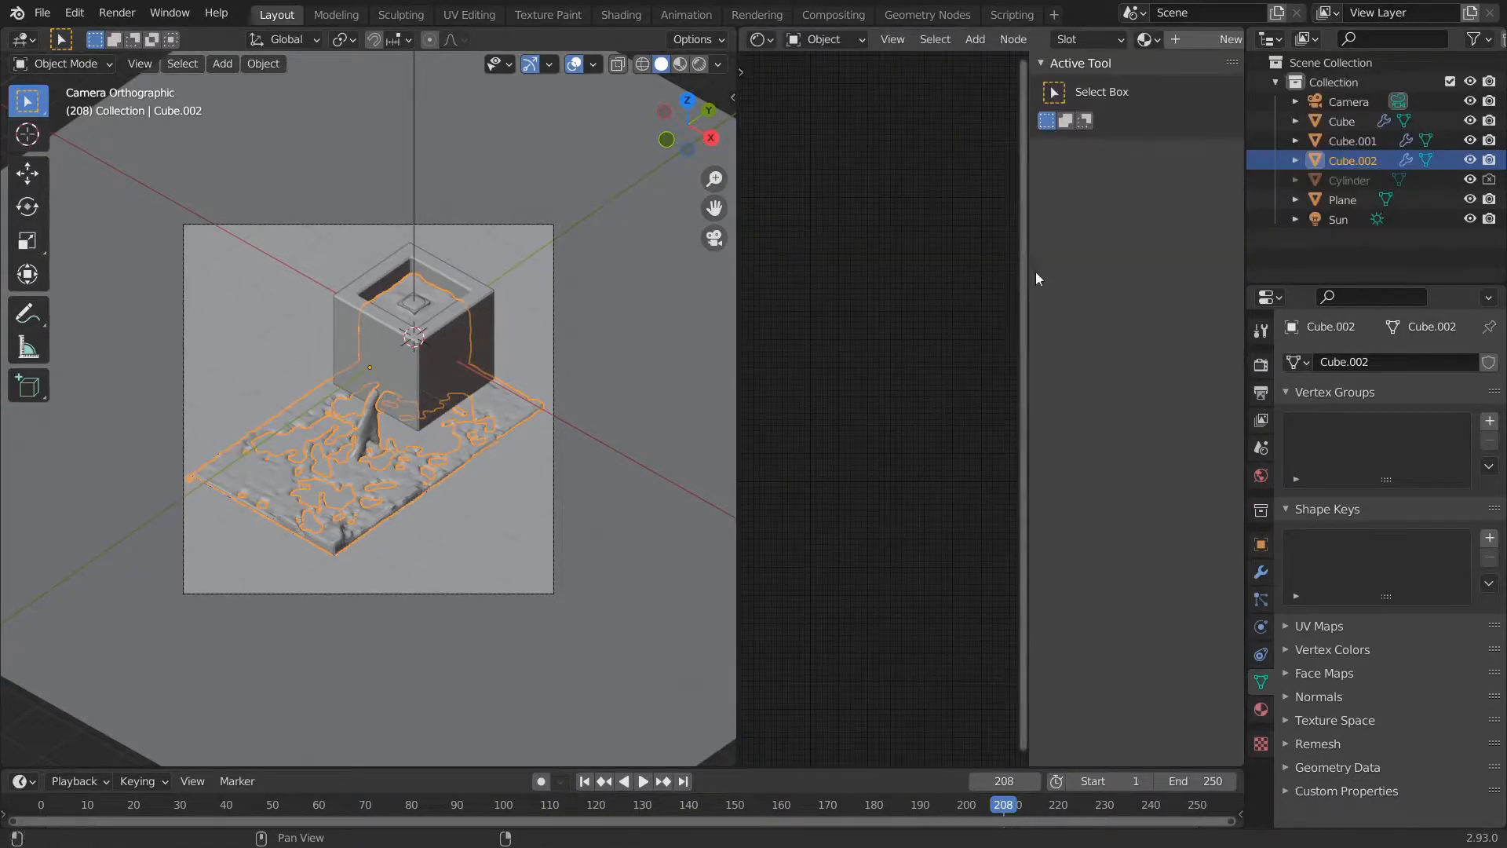
key("n")
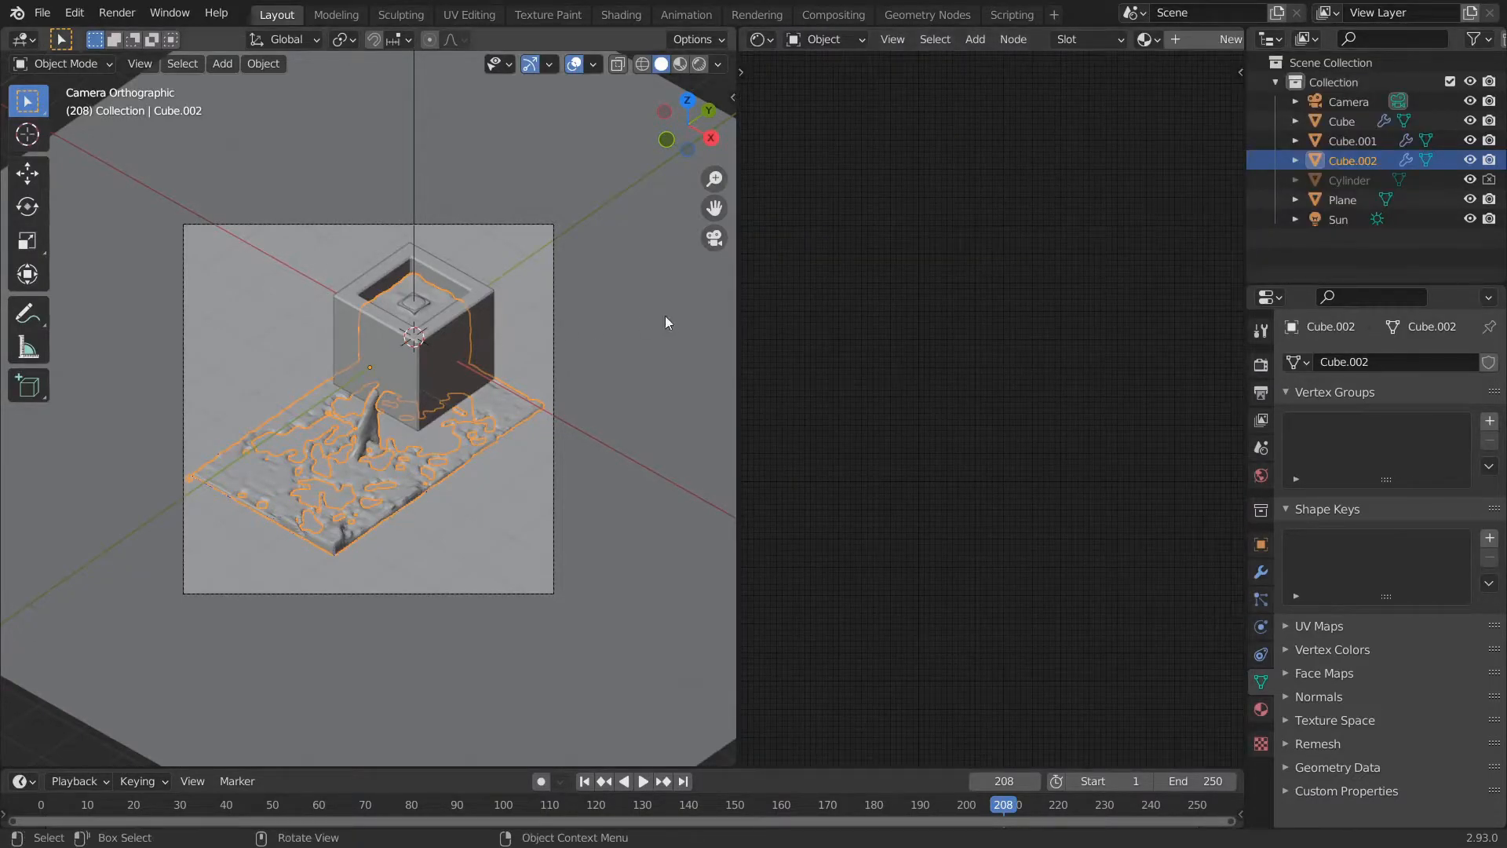
left_click(766, 42)
left_click(766, 41)
- Create a new material on the water object and bring its Principled BSDF node into close view
left_click(1260, 709)
left_click(1413, 444)
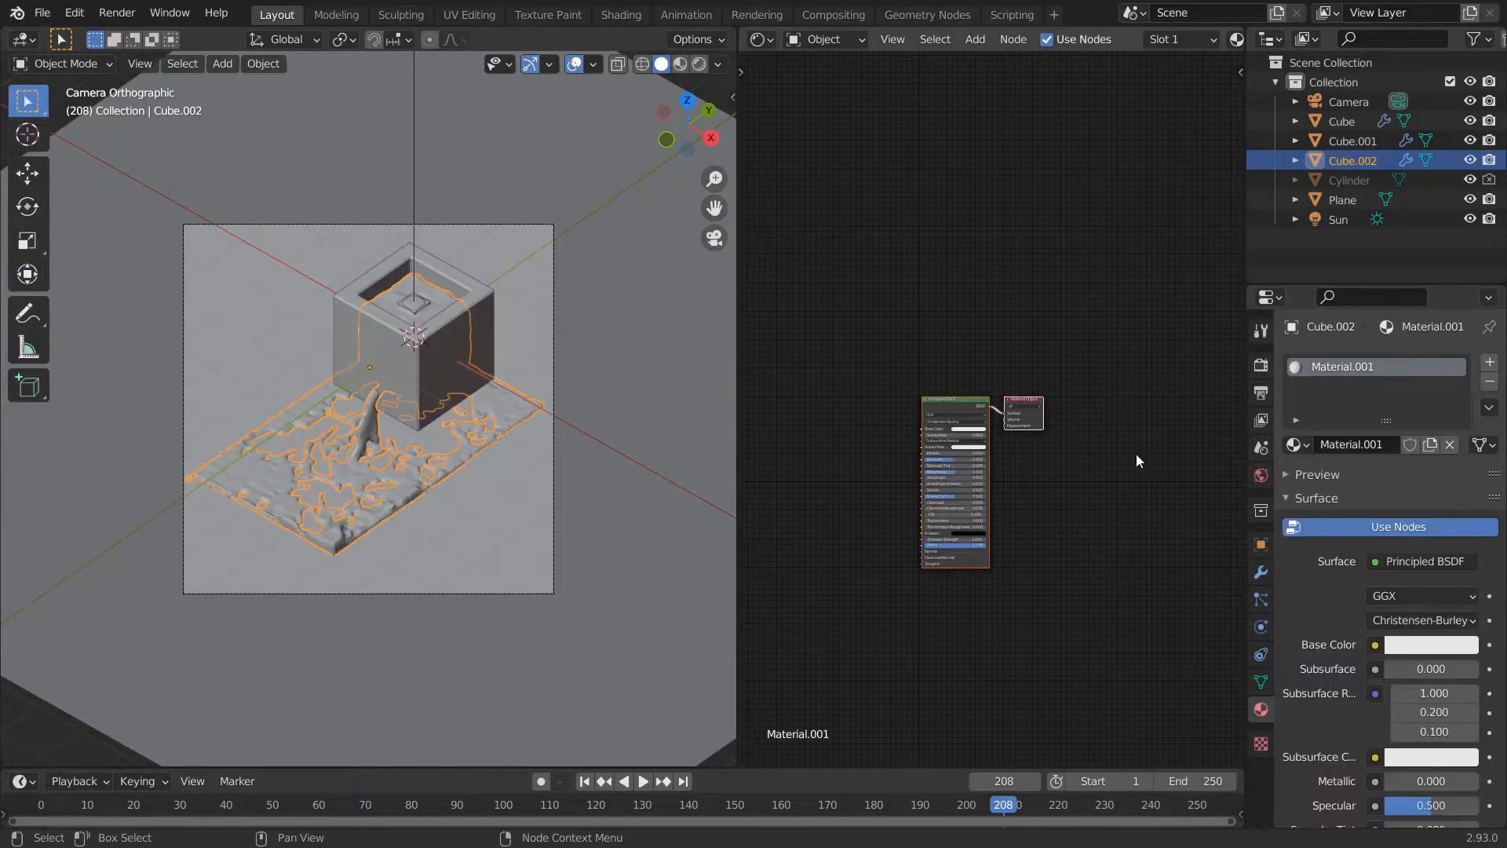
scroll(1063, 460, "up", 4)
scroll(895, 412, "up", 3)
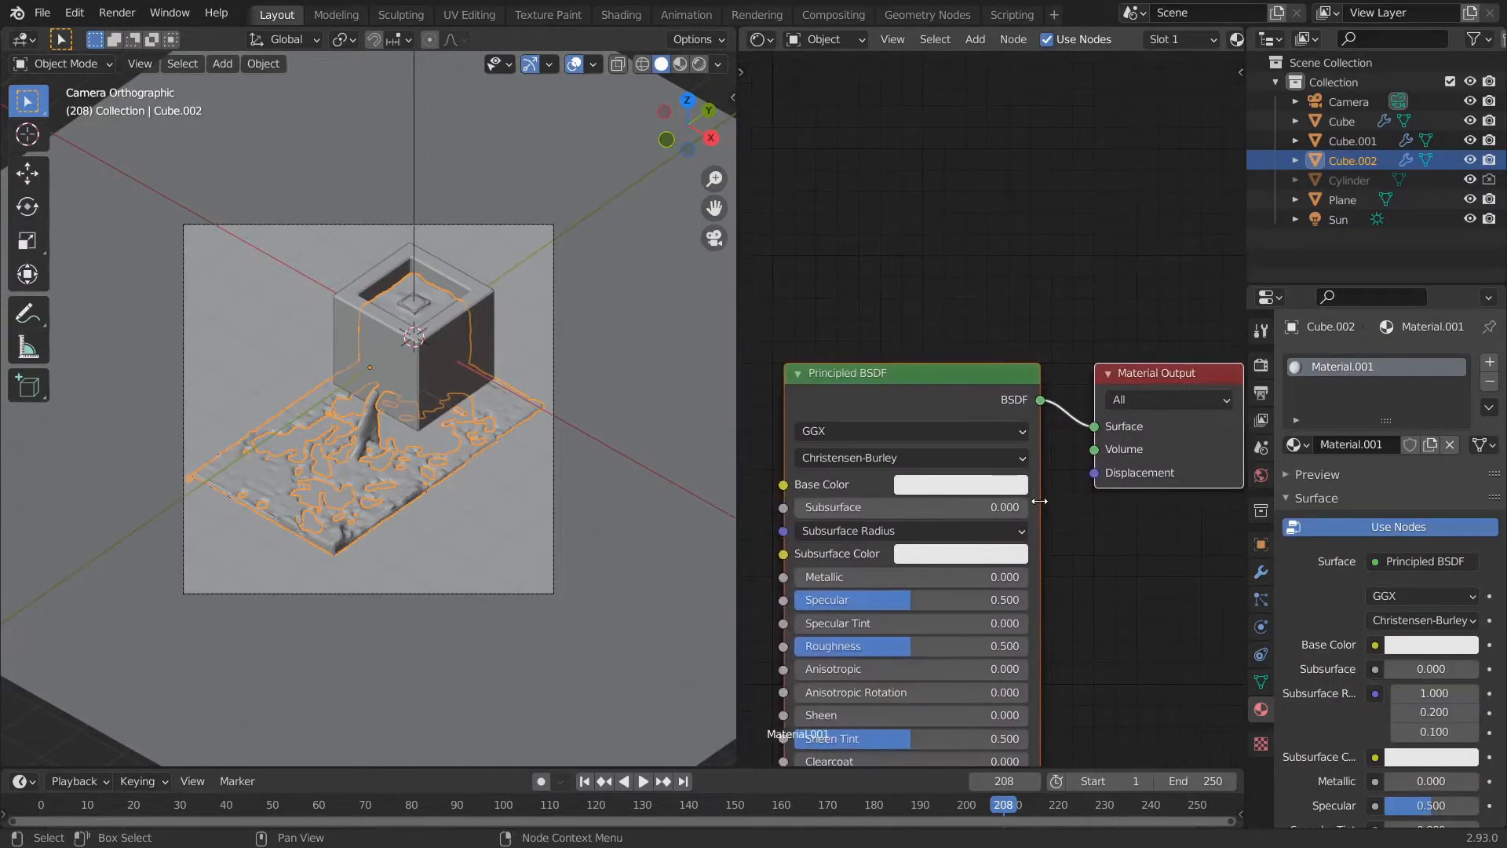
- Replace the water material's Principled BSDF with a Glass BSDF node, placed with space before the Material Output
scroll(899, 387, "down", 1)
left_click(921, 392)
key("Delete")
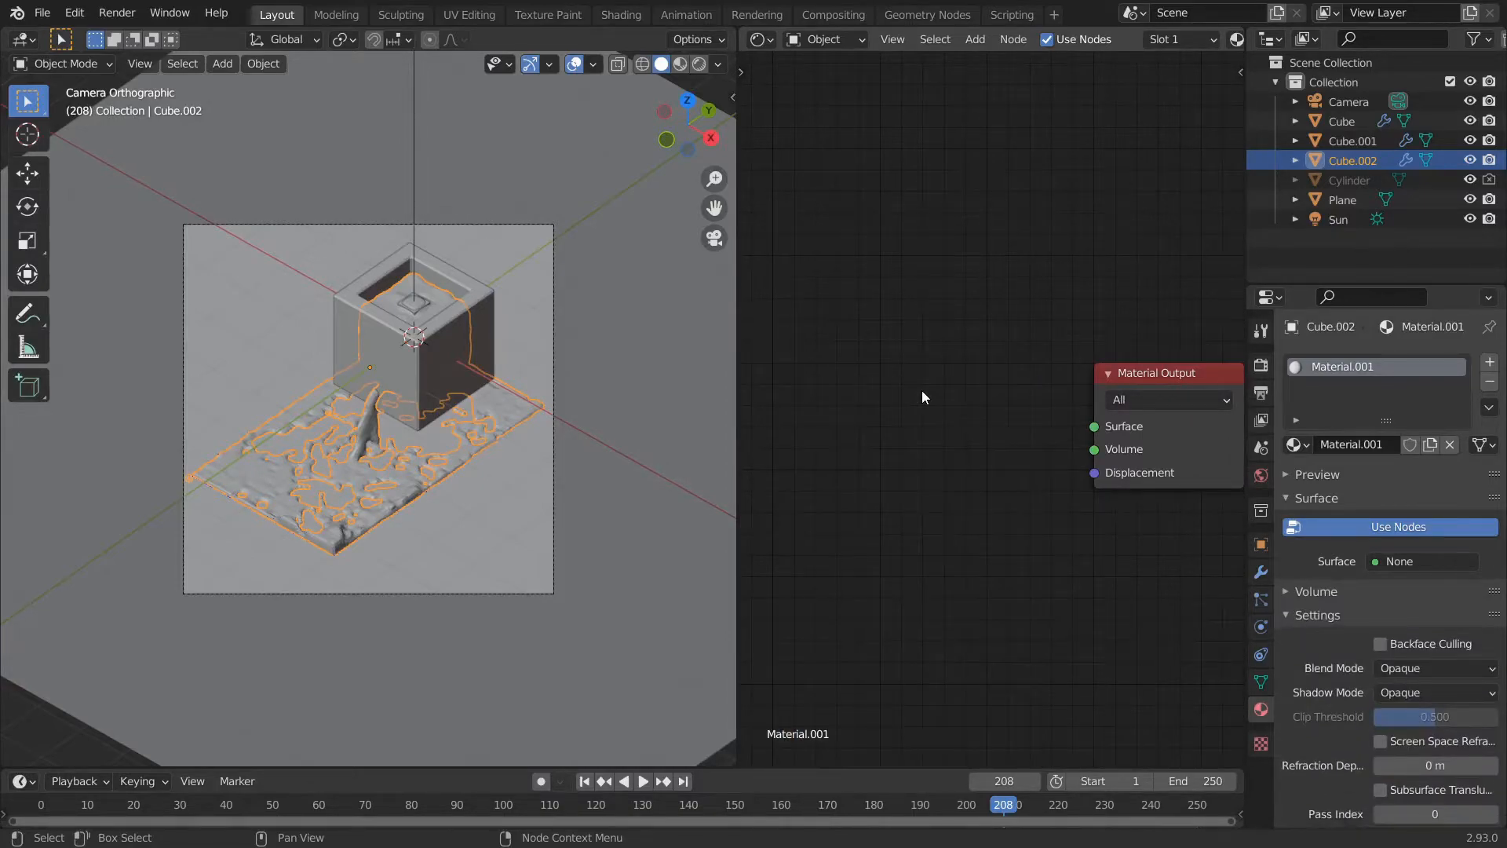
key("shift+a")
left_click(923, 392)
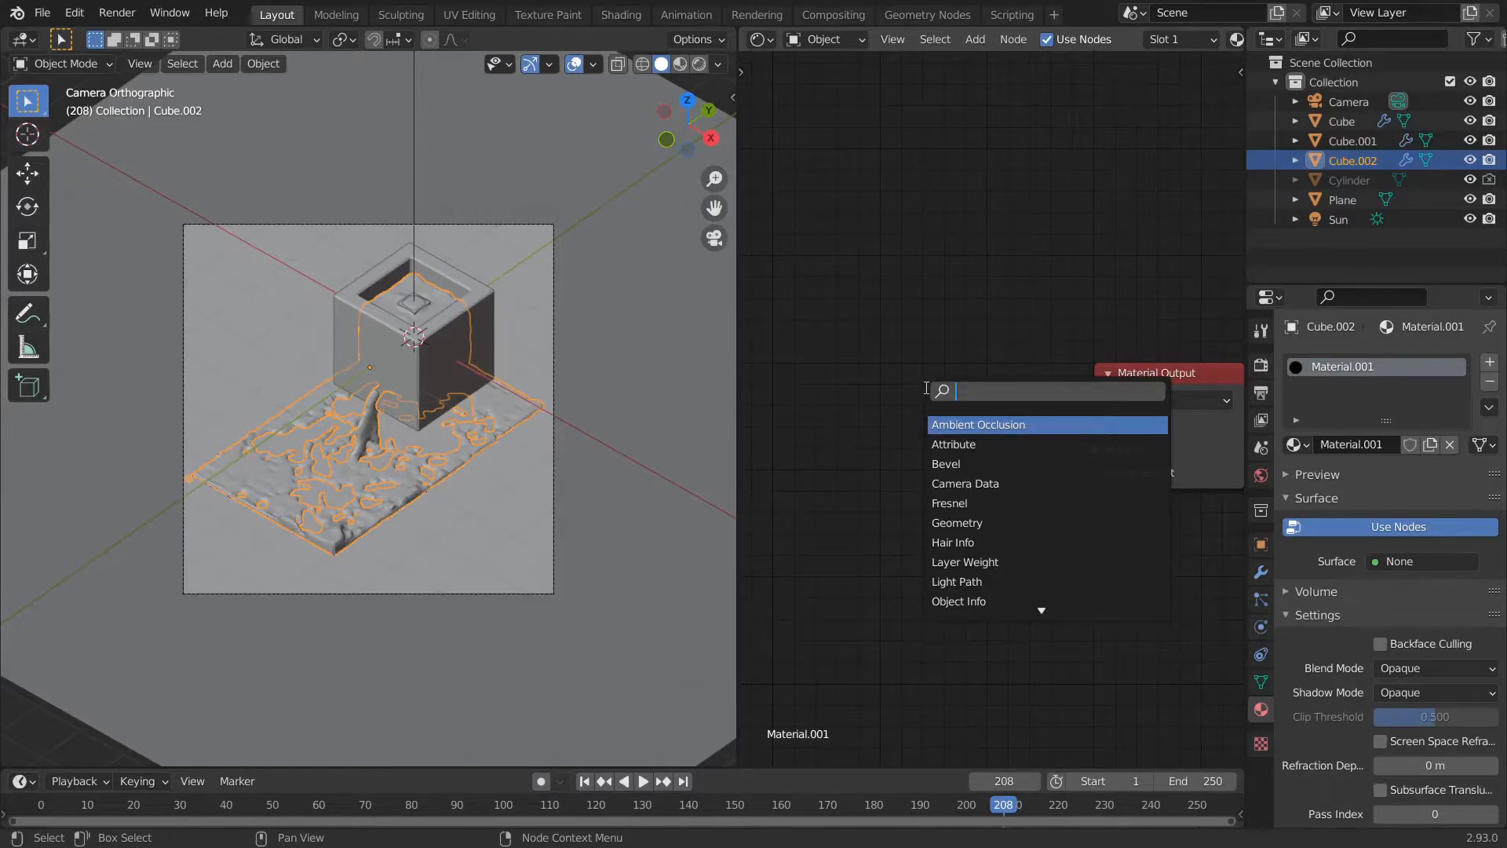
type("glass")
key("Return")
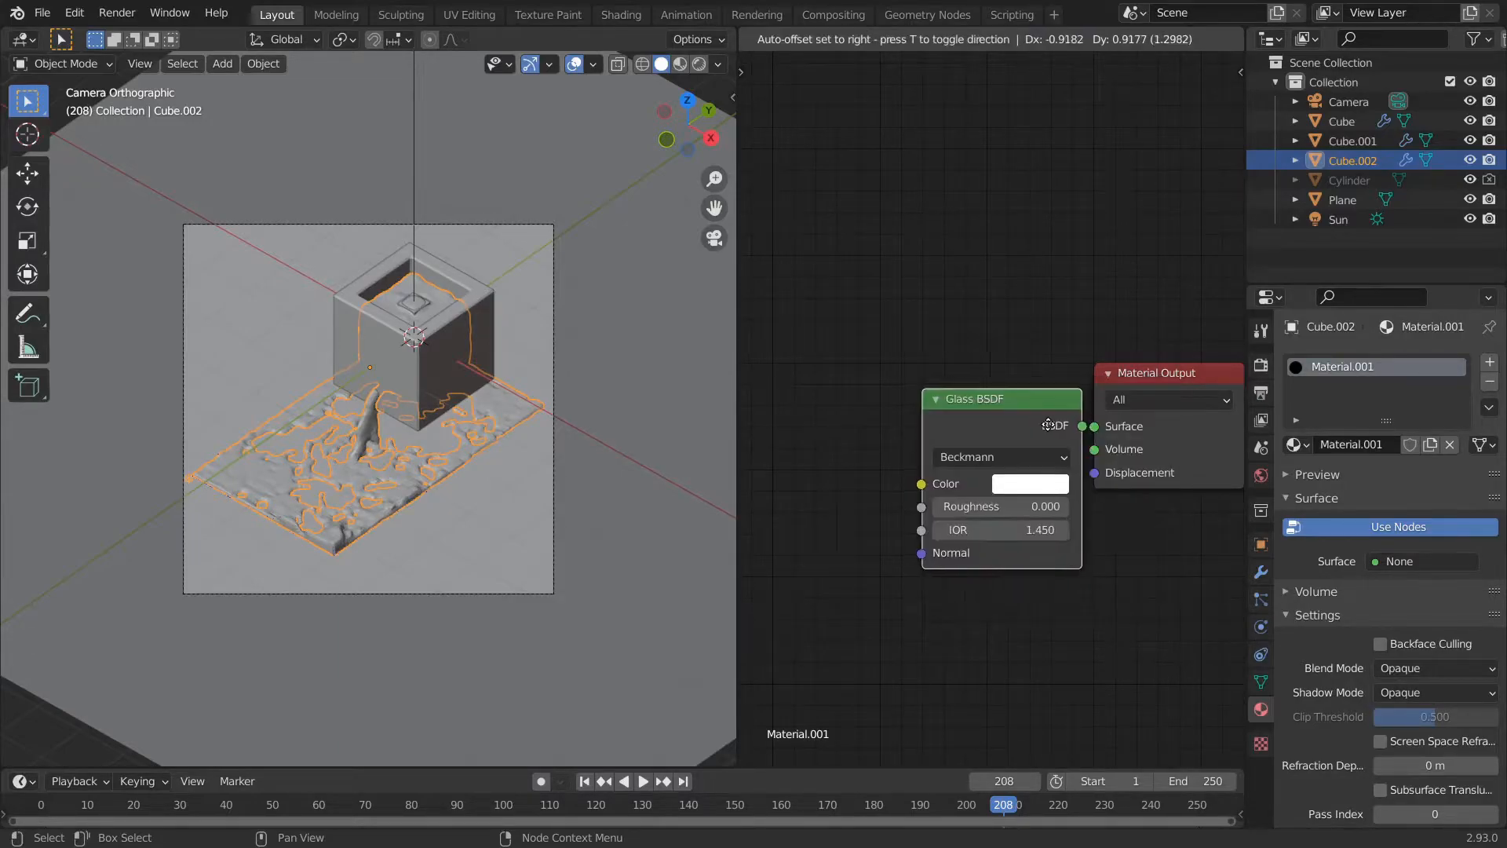
left_click(917, 458)
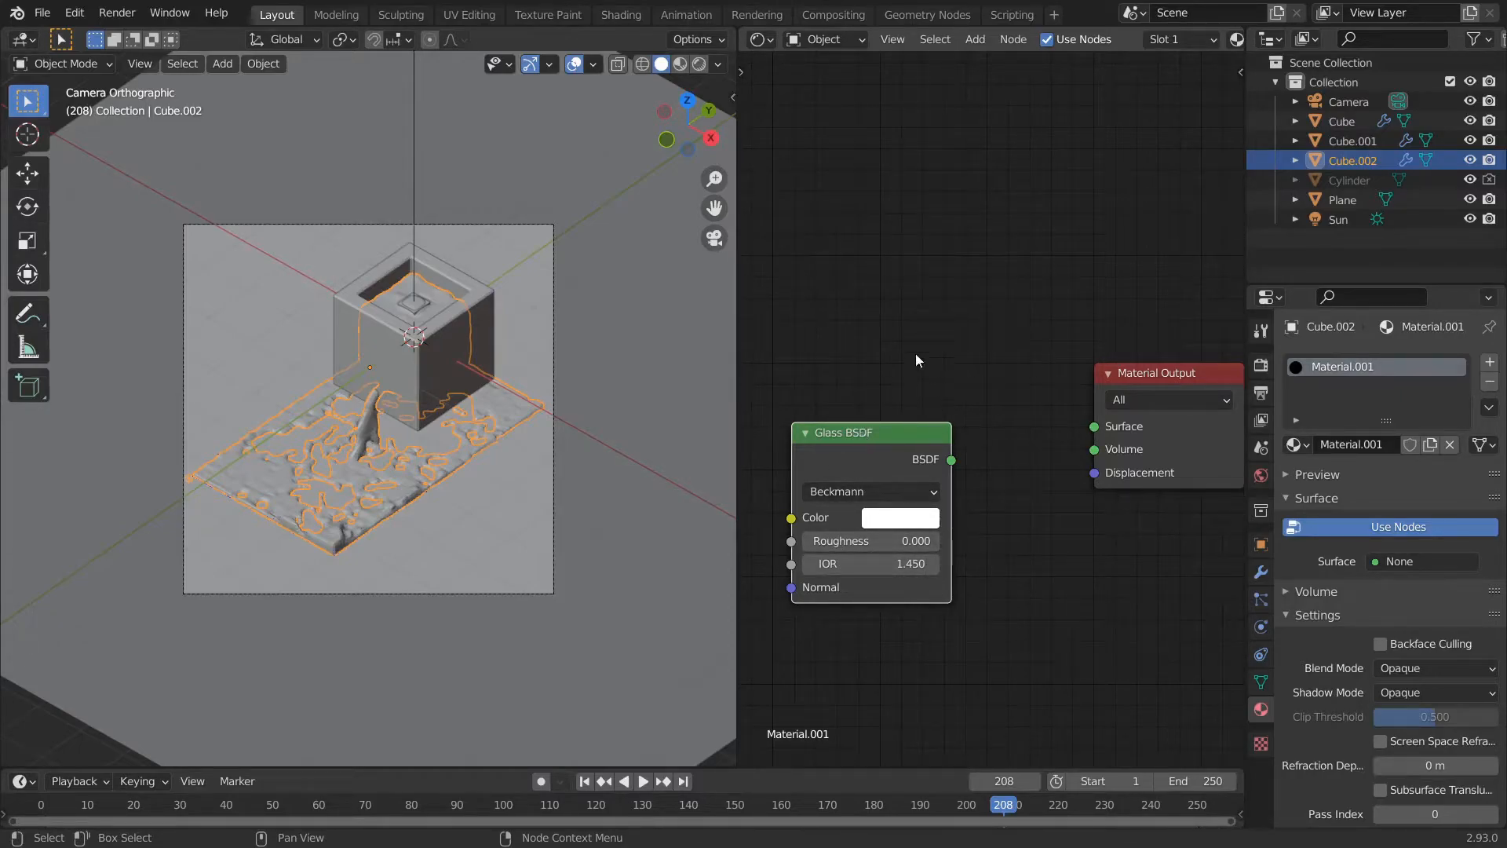
- Add a Transparent BSDF node directly above the Glass BSDF
key("shift+a")
left_click(858, 295)
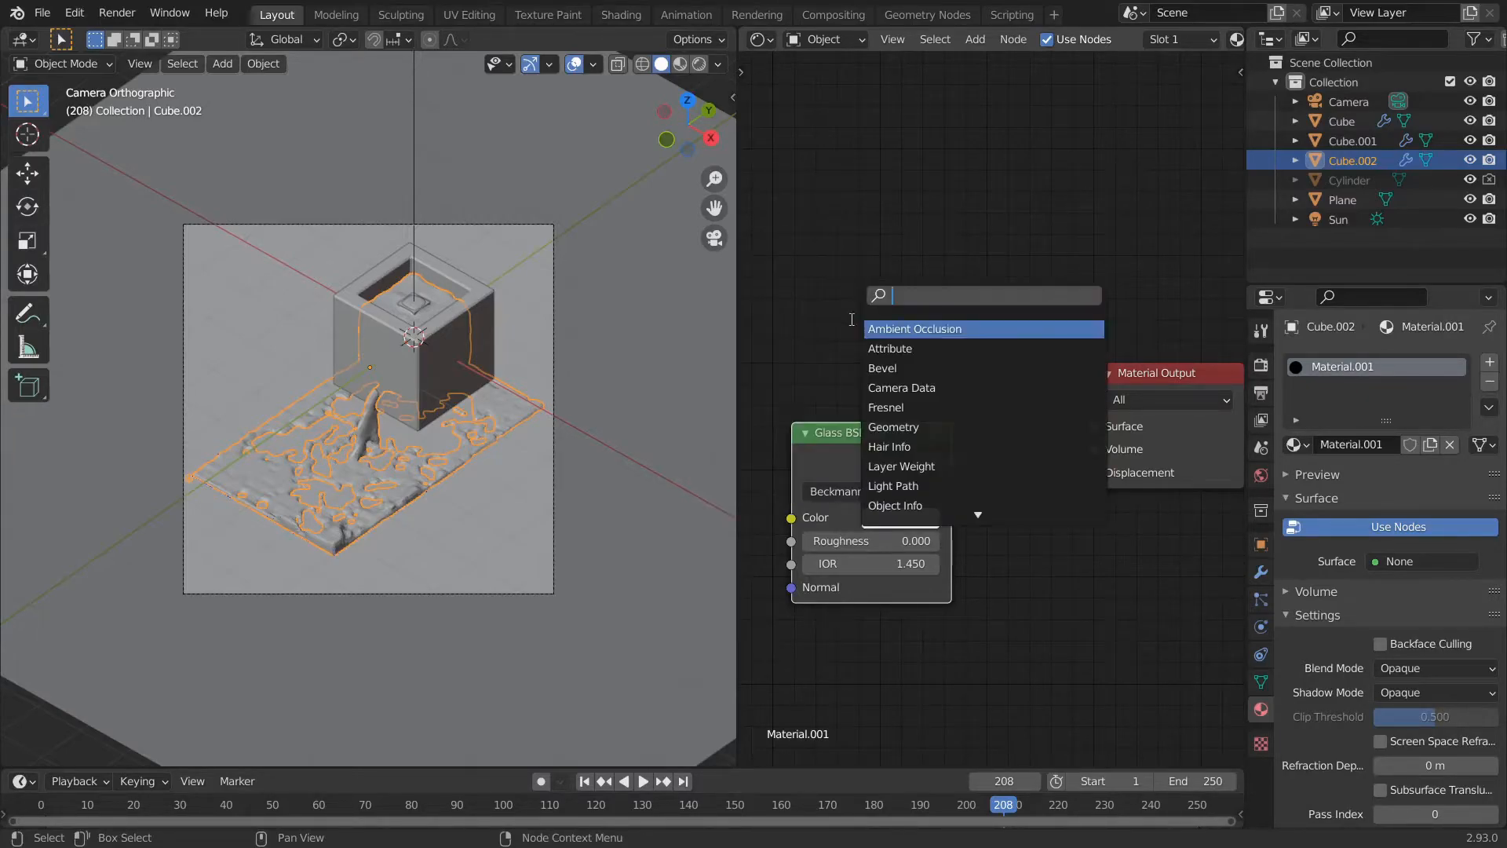
type("trans")
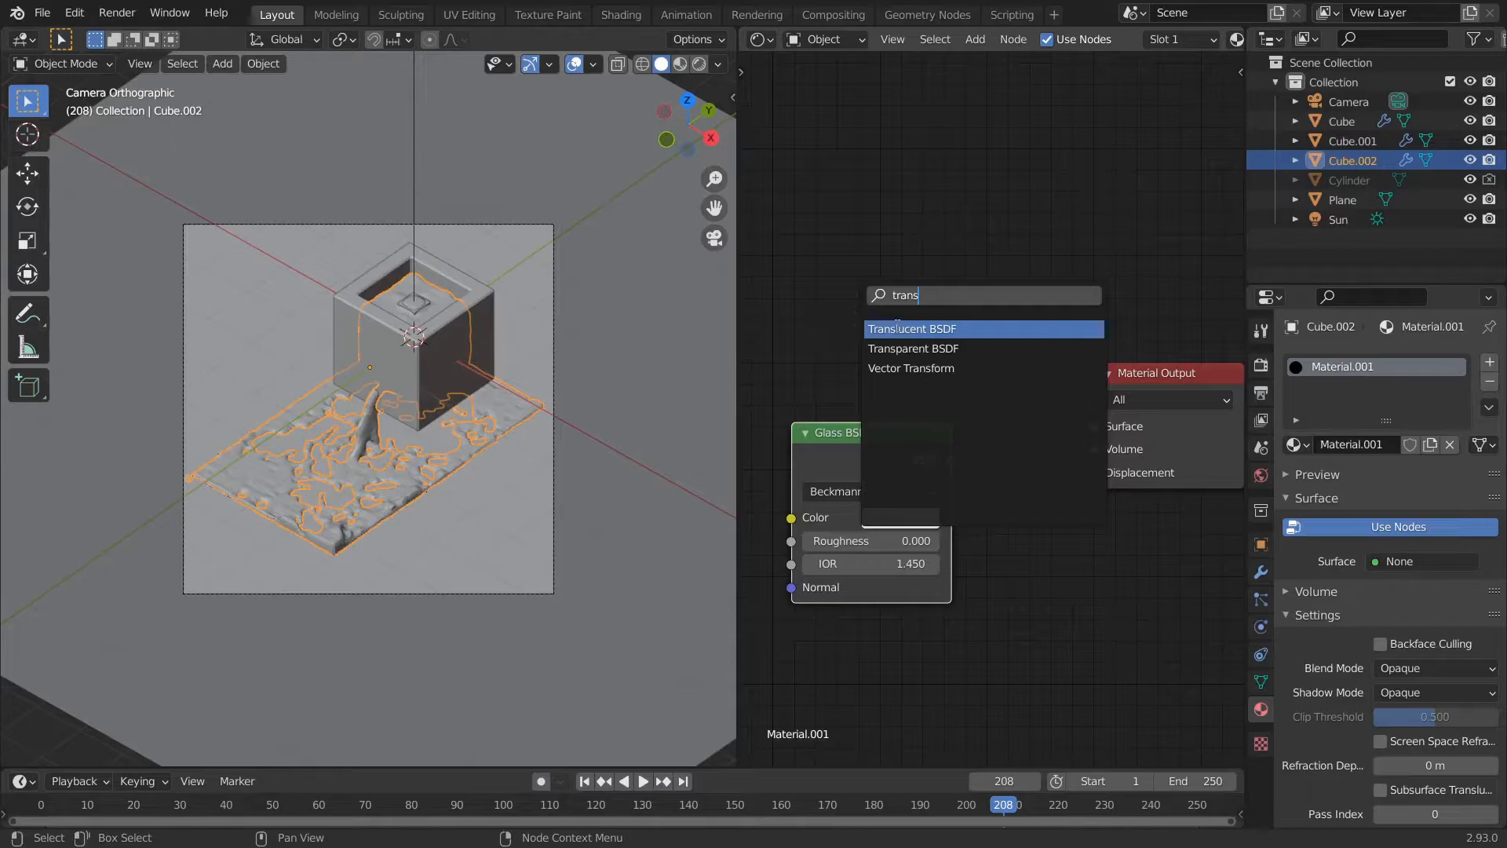
left_click(876, 347)
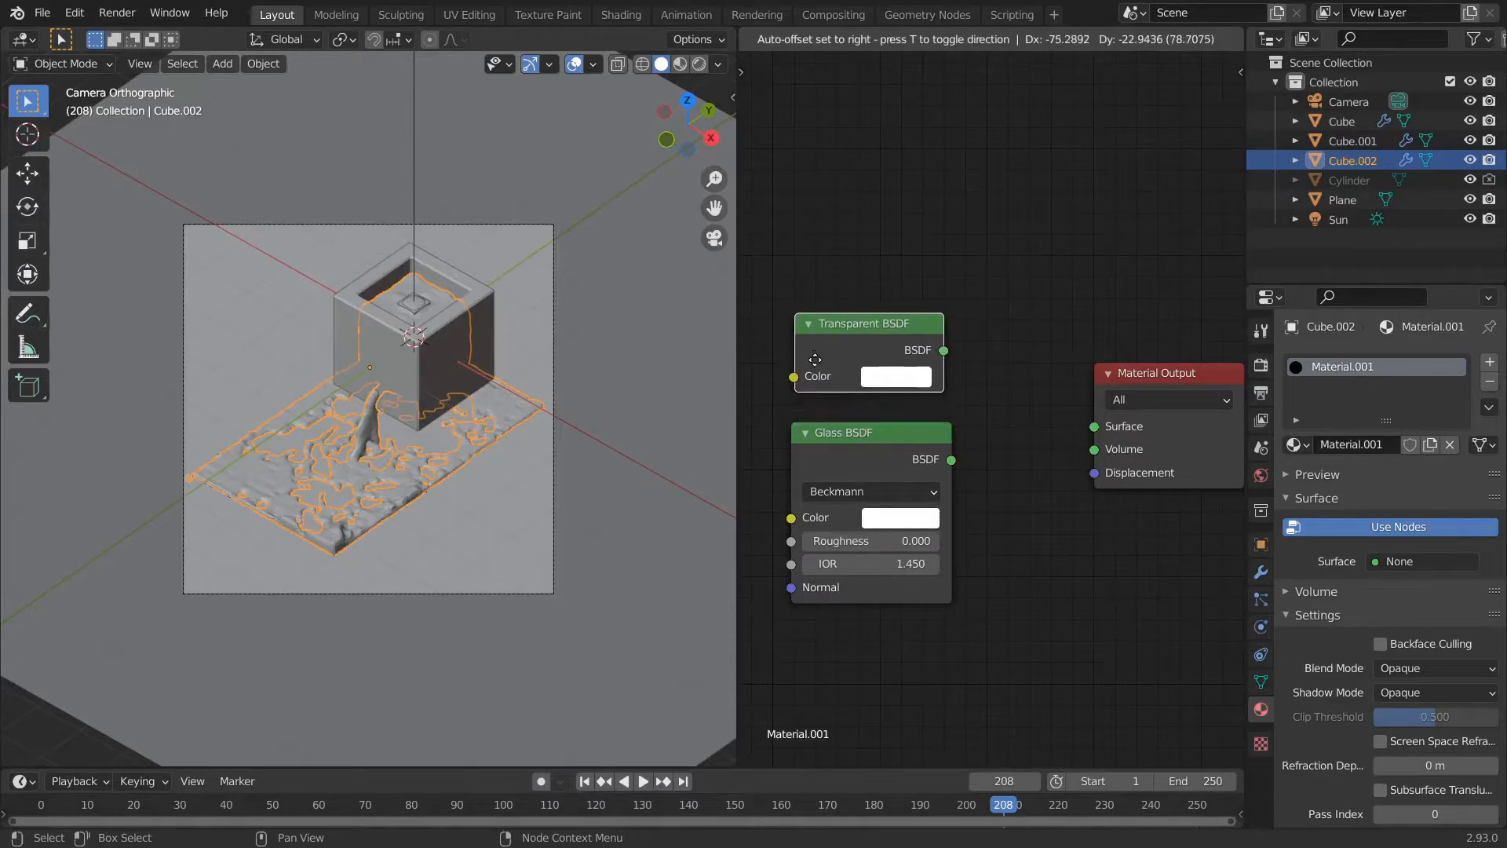
left_click(817, 358)
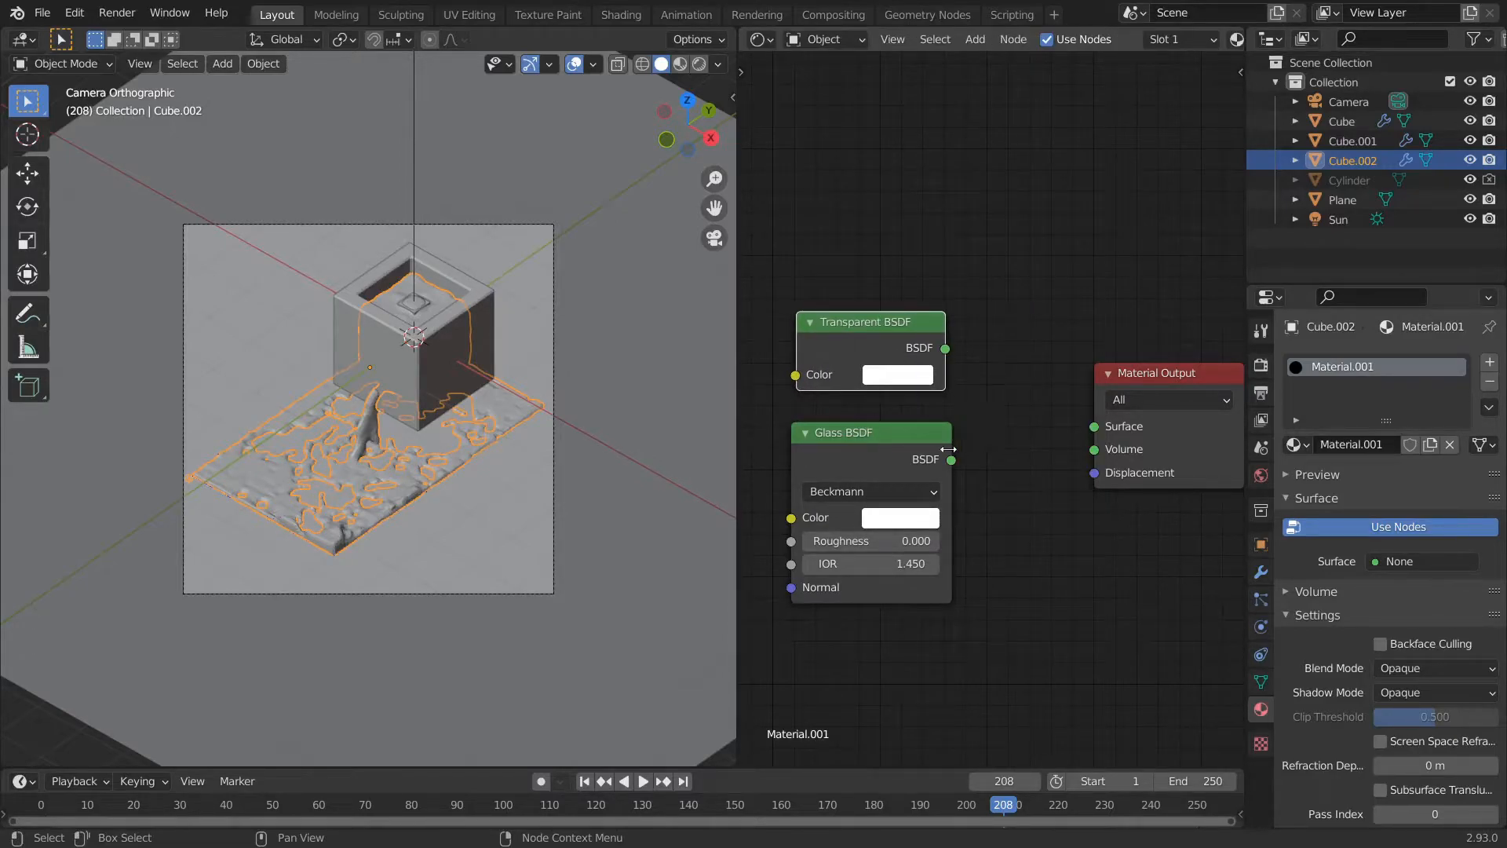
- Add a Mix Shader node above and between the Transparent BSDF and the Material Output
key("shift+a")
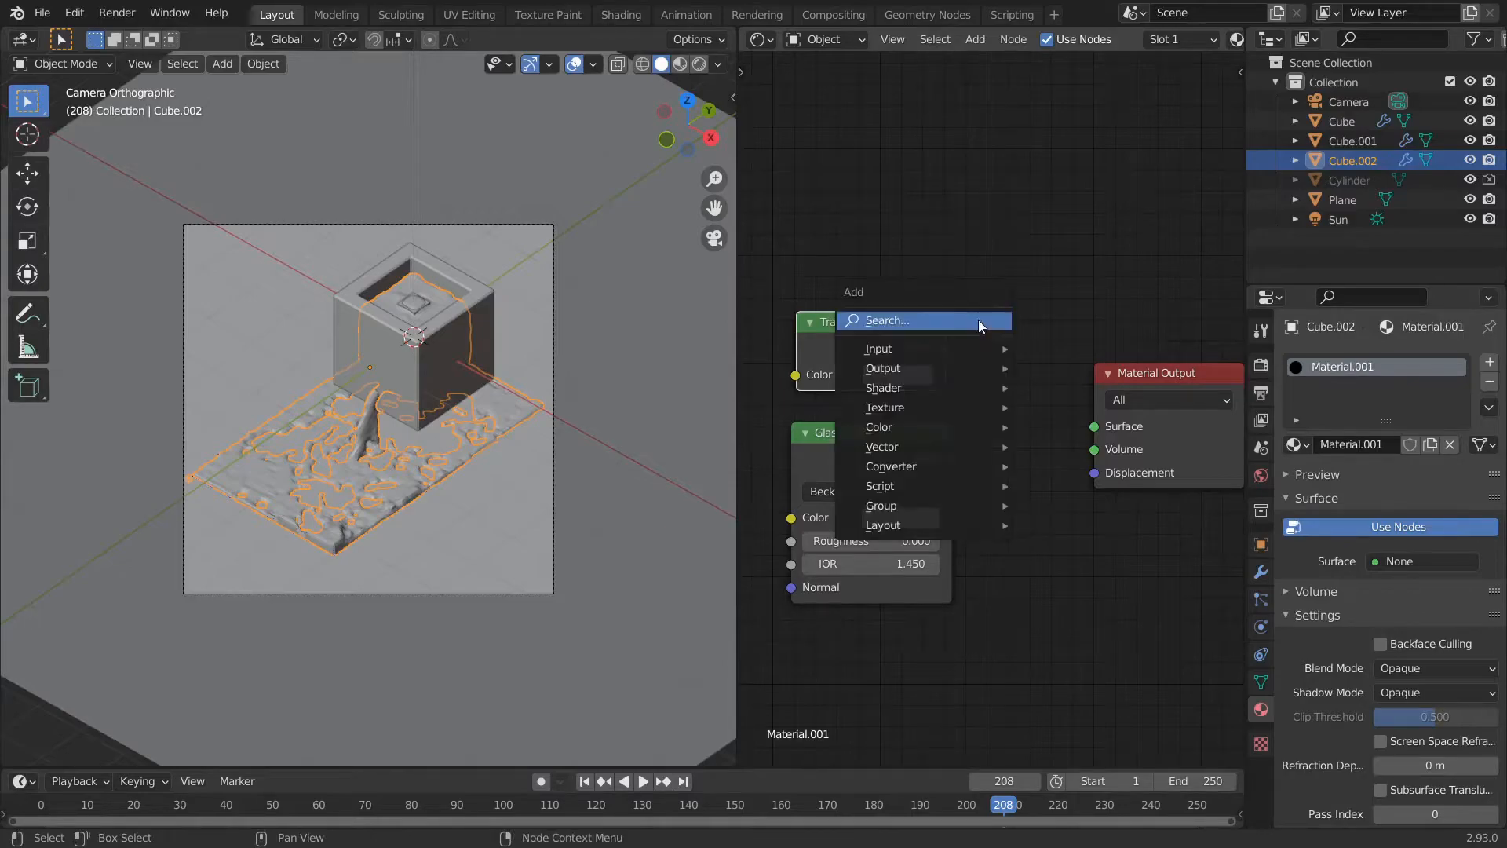
left_click(978, 319)
type("mix")
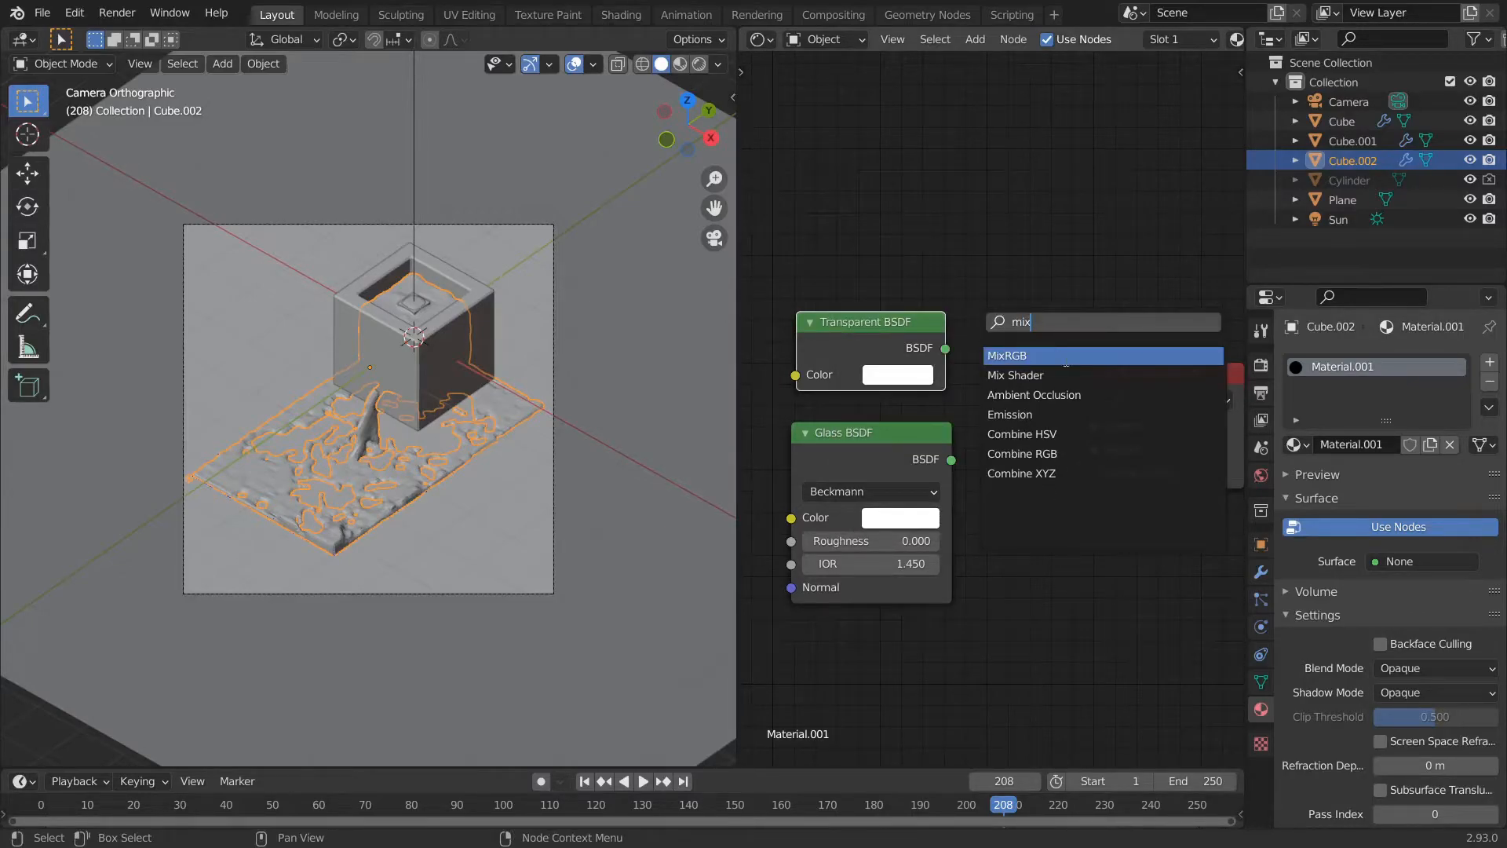
left_click(1020, 375)
left_click(1099, 312)
scroll(1140, 384, "down", 1)
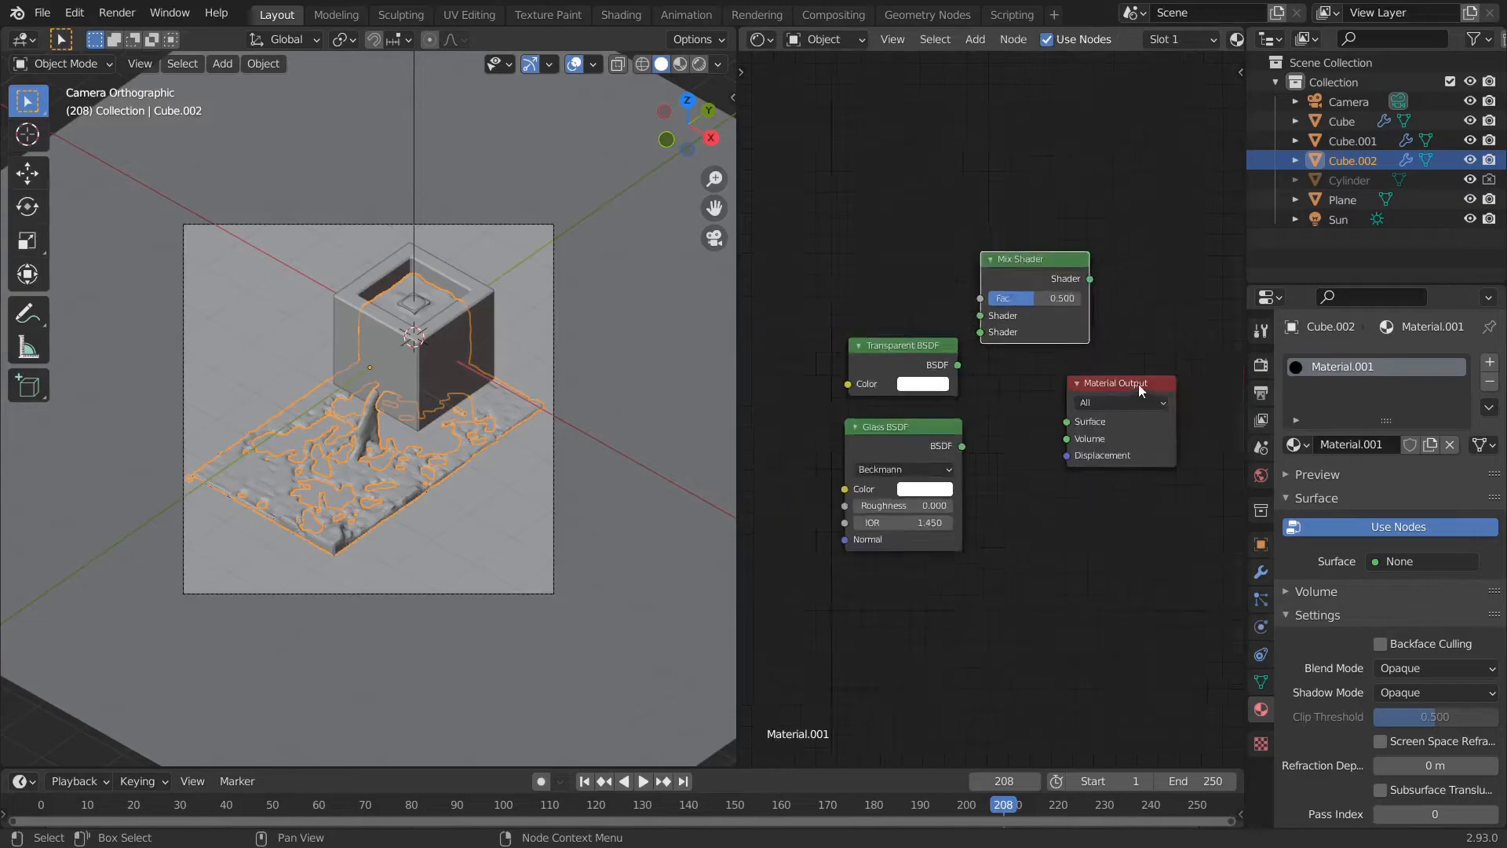
- Widen the Shader Editor and spread the Material Output, Transparent BSDF and Glass BSDF nodes apart around the Mix Shader
left_click_drag(737, 354, 528, 353)
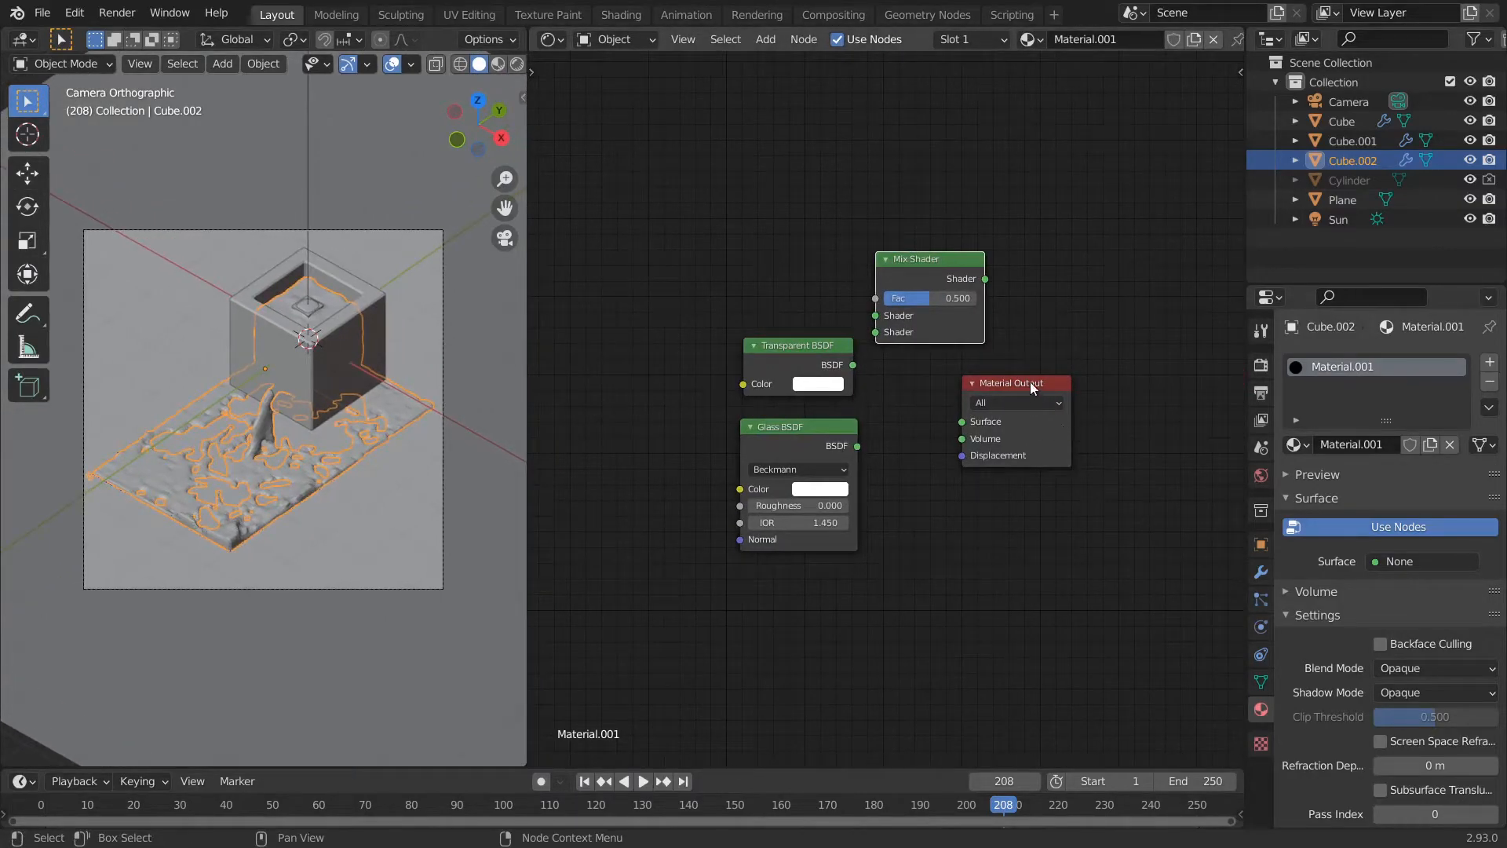
left_click_drag(1029, 381, 1065, 359)
left_click_drag(821, 347, 762, 339)
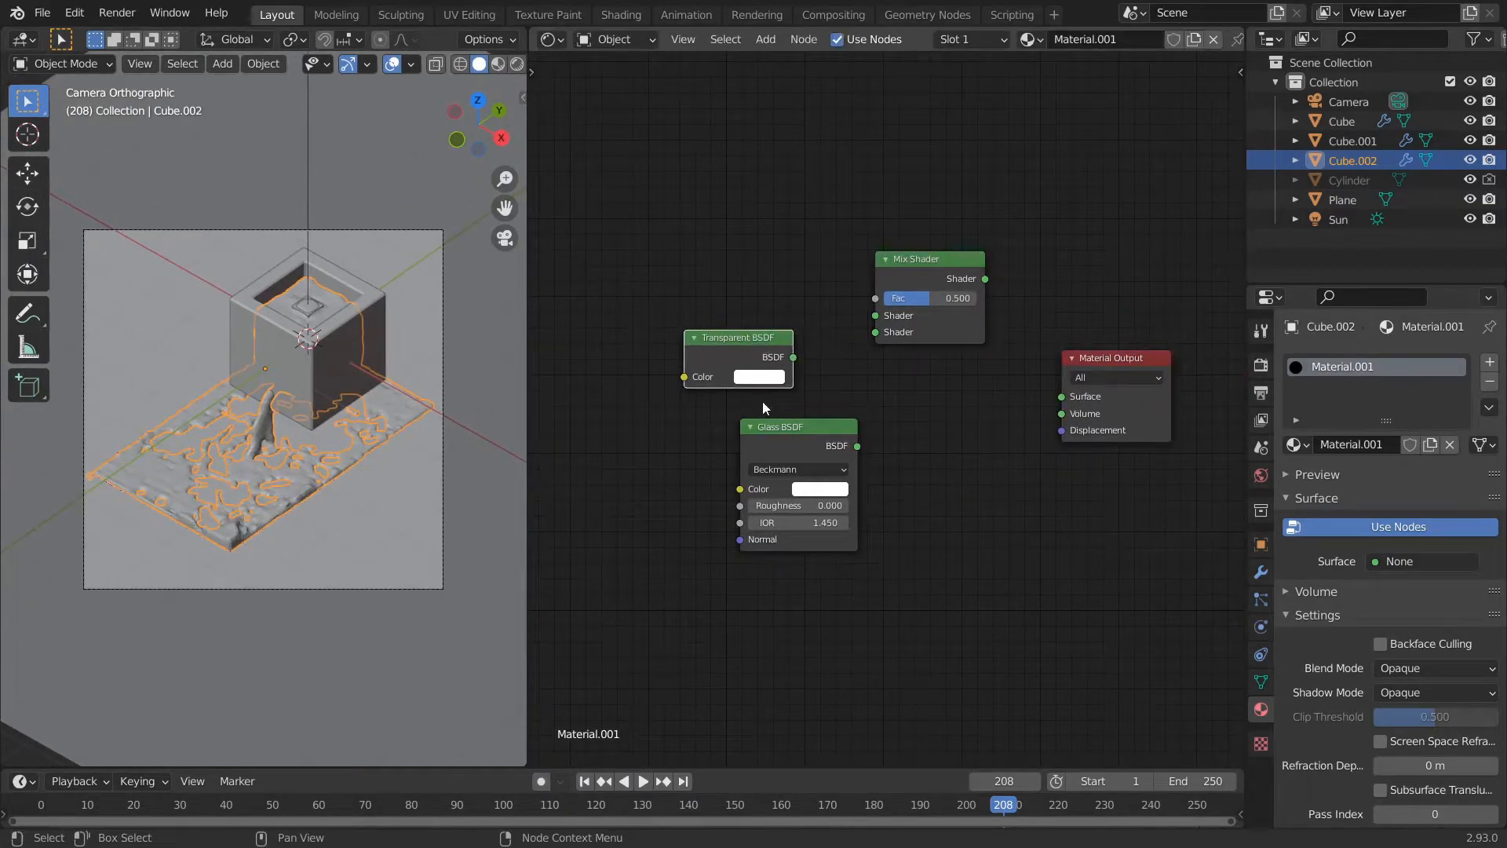
left_click_drag(762, 426, 642, 430)
- Wire the Transparent BSDF and Glass BSDF into the Mix Shader's two shader inputs, and the Mix Shader into the Material Output's Surface
left_click_drag(898, 282, 1061, 396)
left_click_drag(788, 356, 876, 424)
left_click_drag(736, 451, 862, 445)
left_click_drag(737, 451, 876, 443)
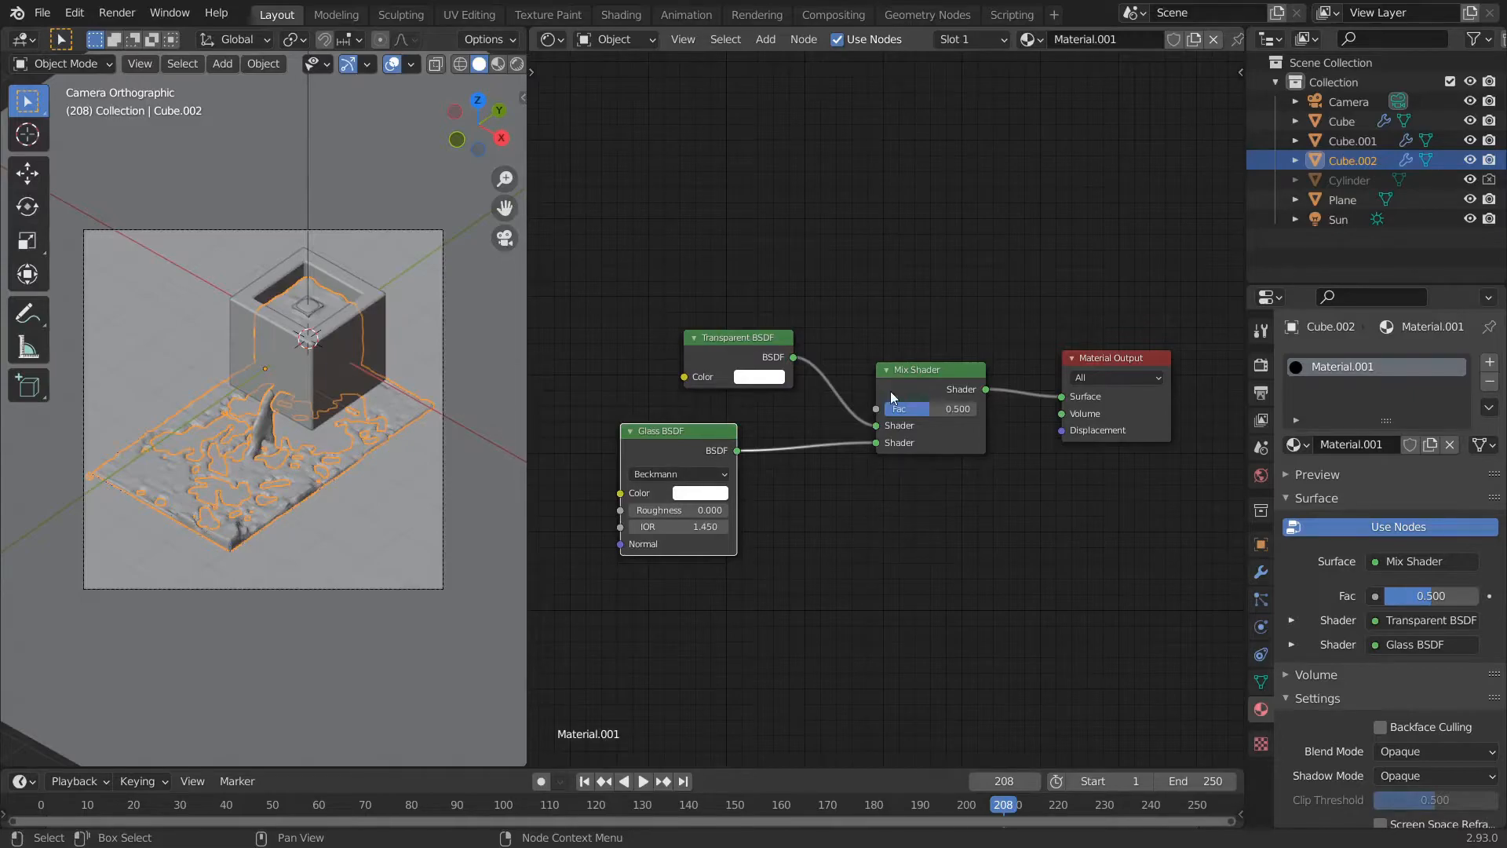
- Add a Fresnel node above the Transparent BSDF
scroll(882, 402, "up", 4)
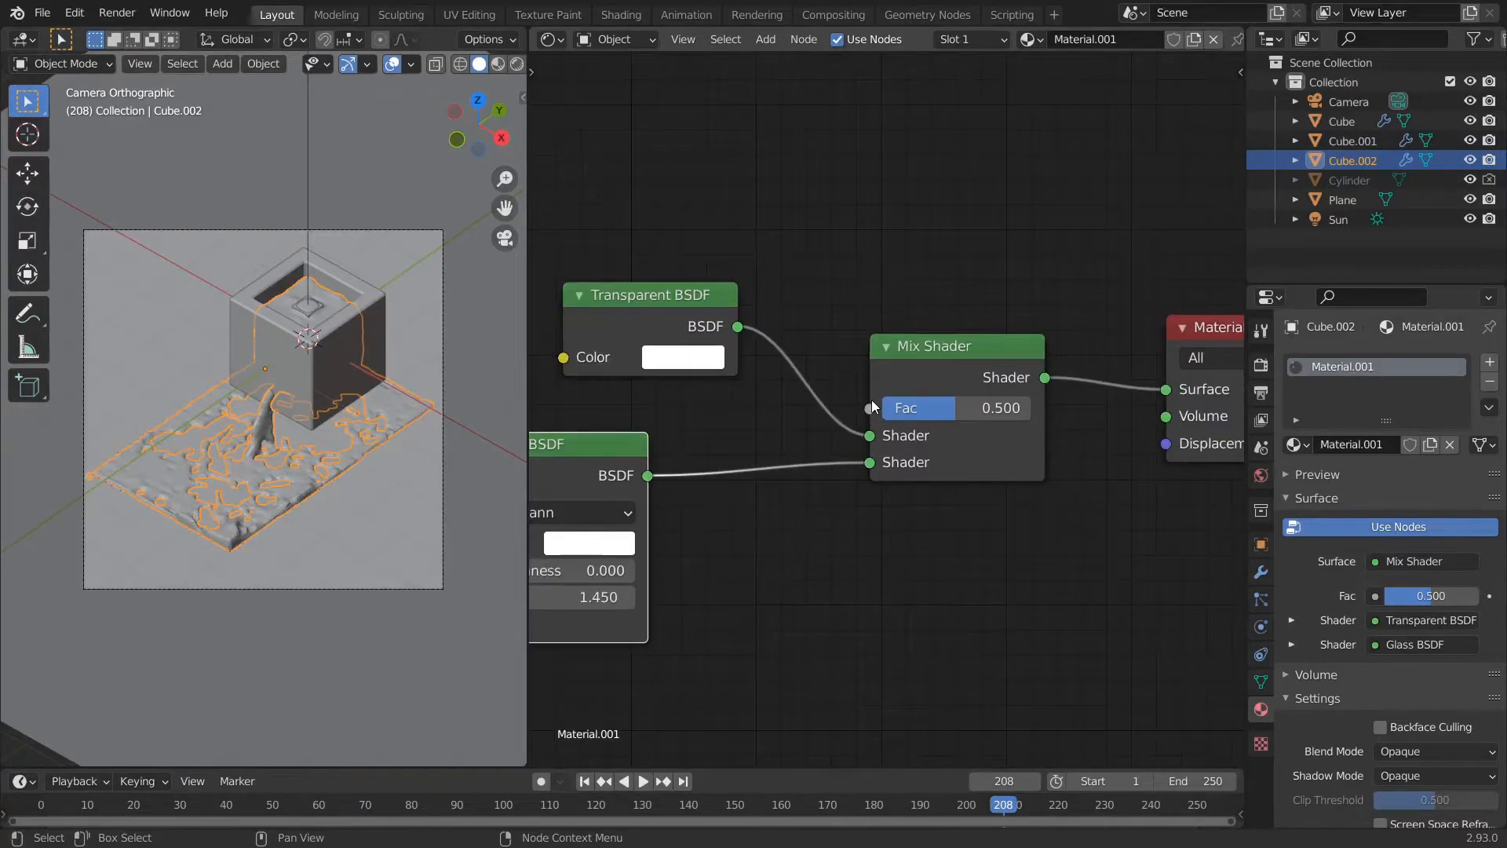
scroll(871, 399, "down", 3)
key("shift+a")
left_click(766, 223)
type("fres")
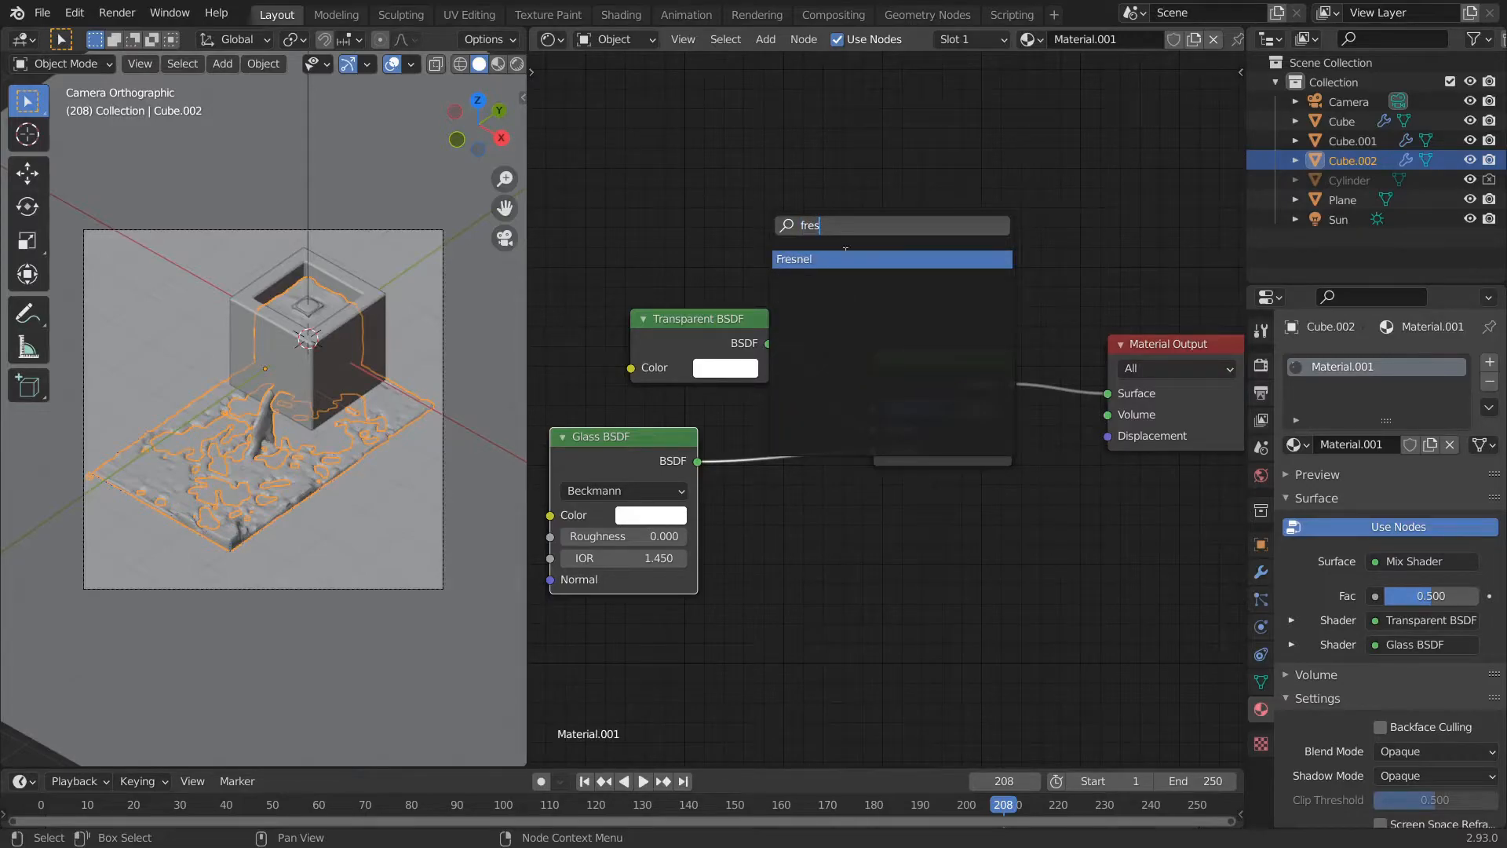
left_click(843, 259)
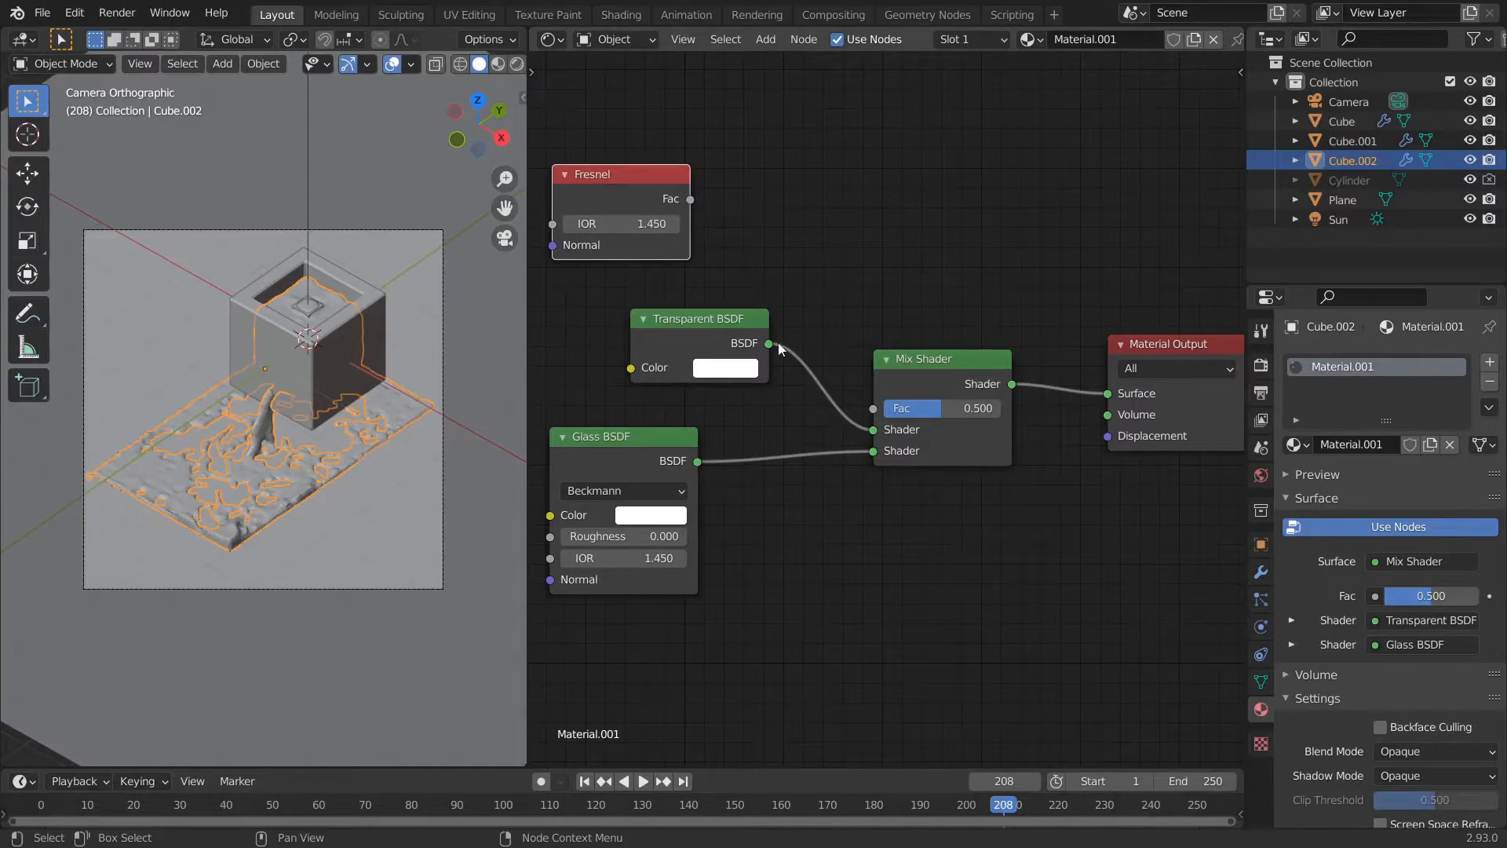
scroll(666, 304, "up", 1)
middle_click_drag(801, 283, 988, 343)
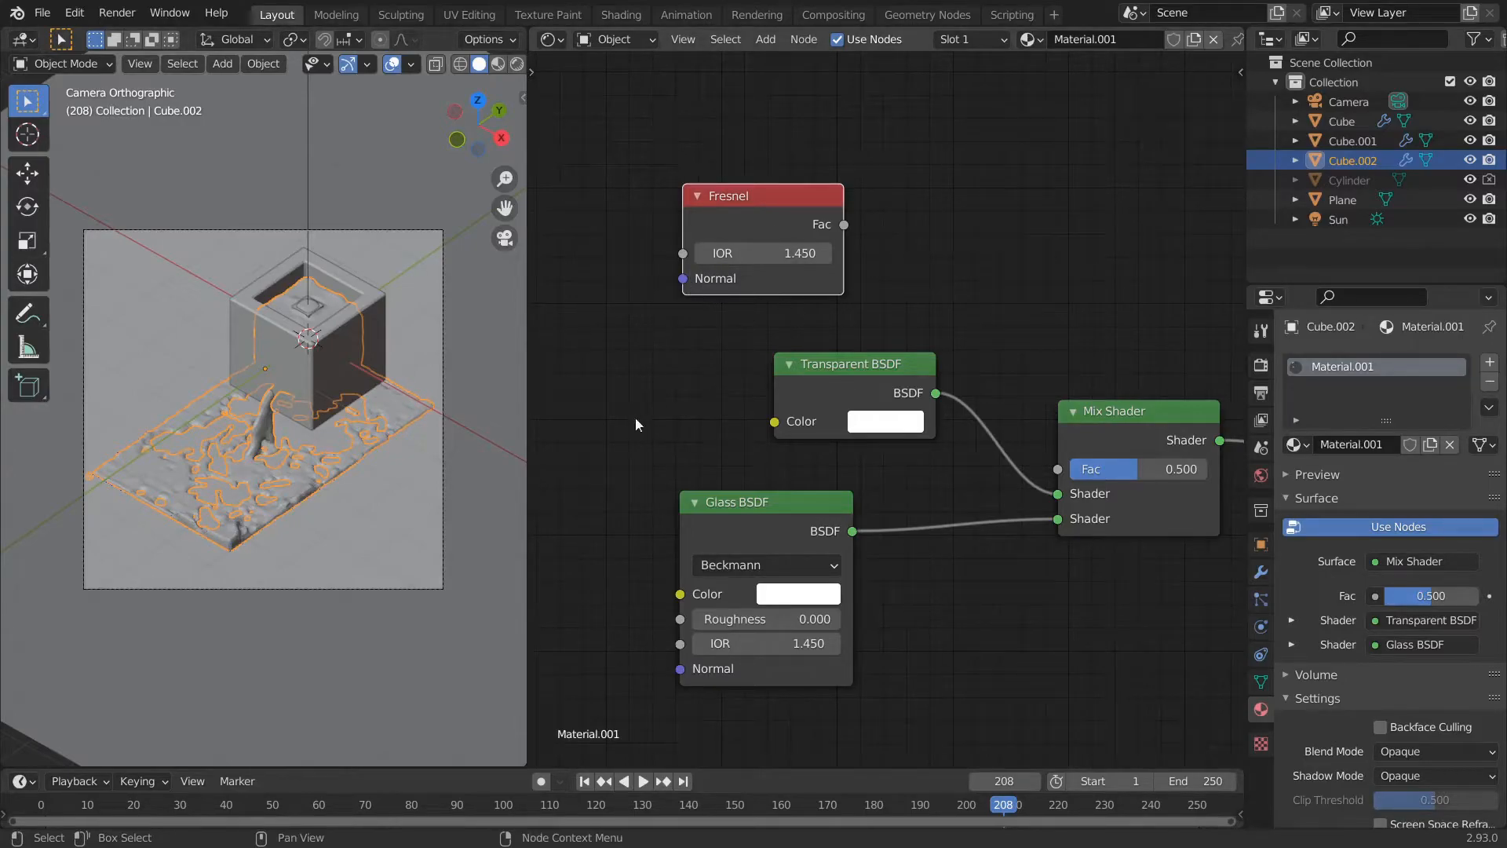
left_click(744, 250)
type("1")
key("Return")
key("KP_0")
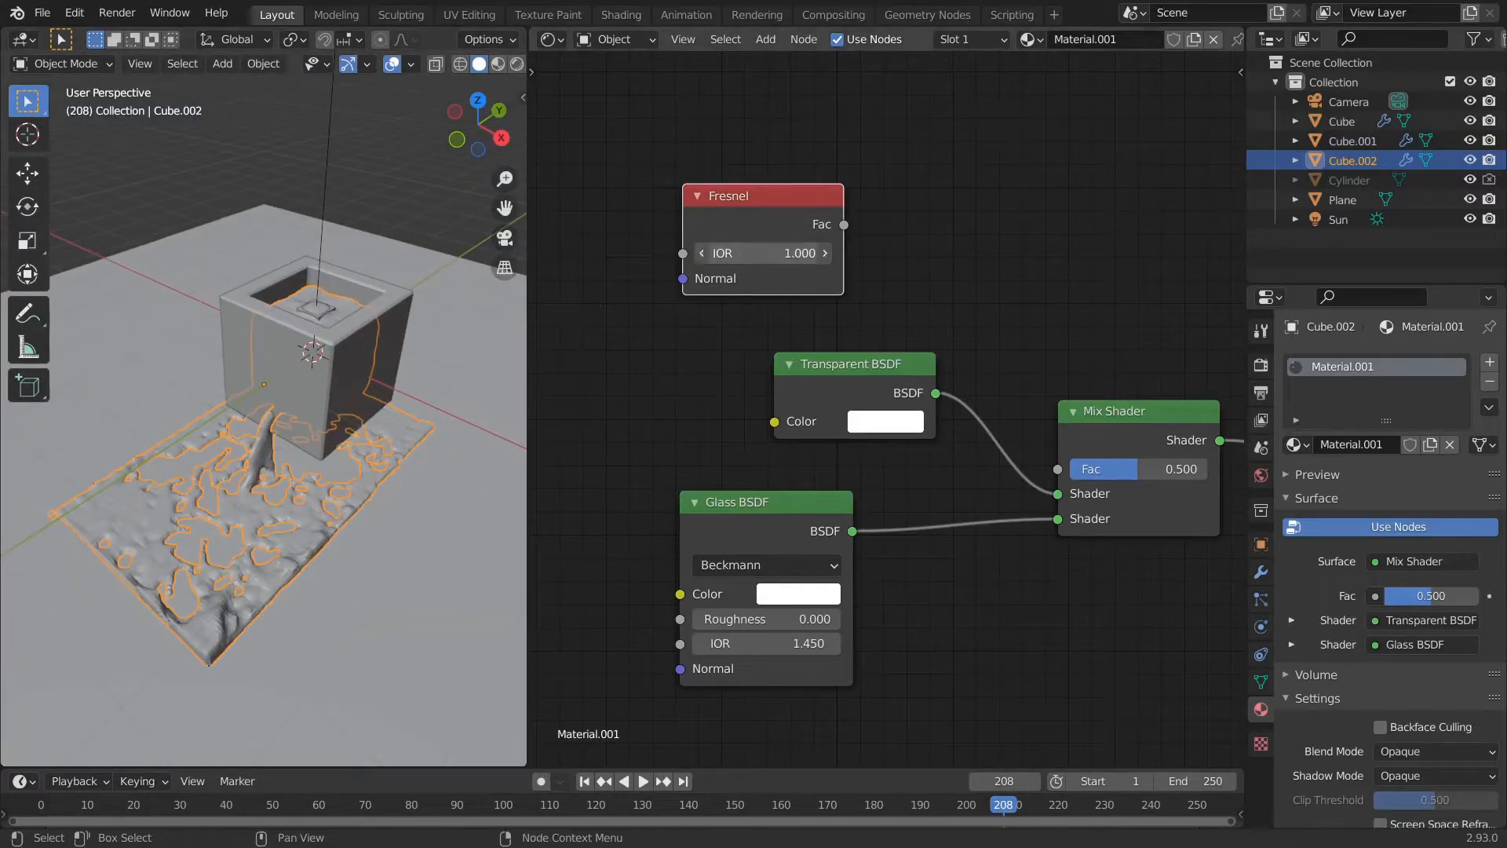
- Set the Fresnel node's IOR to 1.03 and return the 3D viewport to the camera view
left_click(746, 253)
type("1.03")
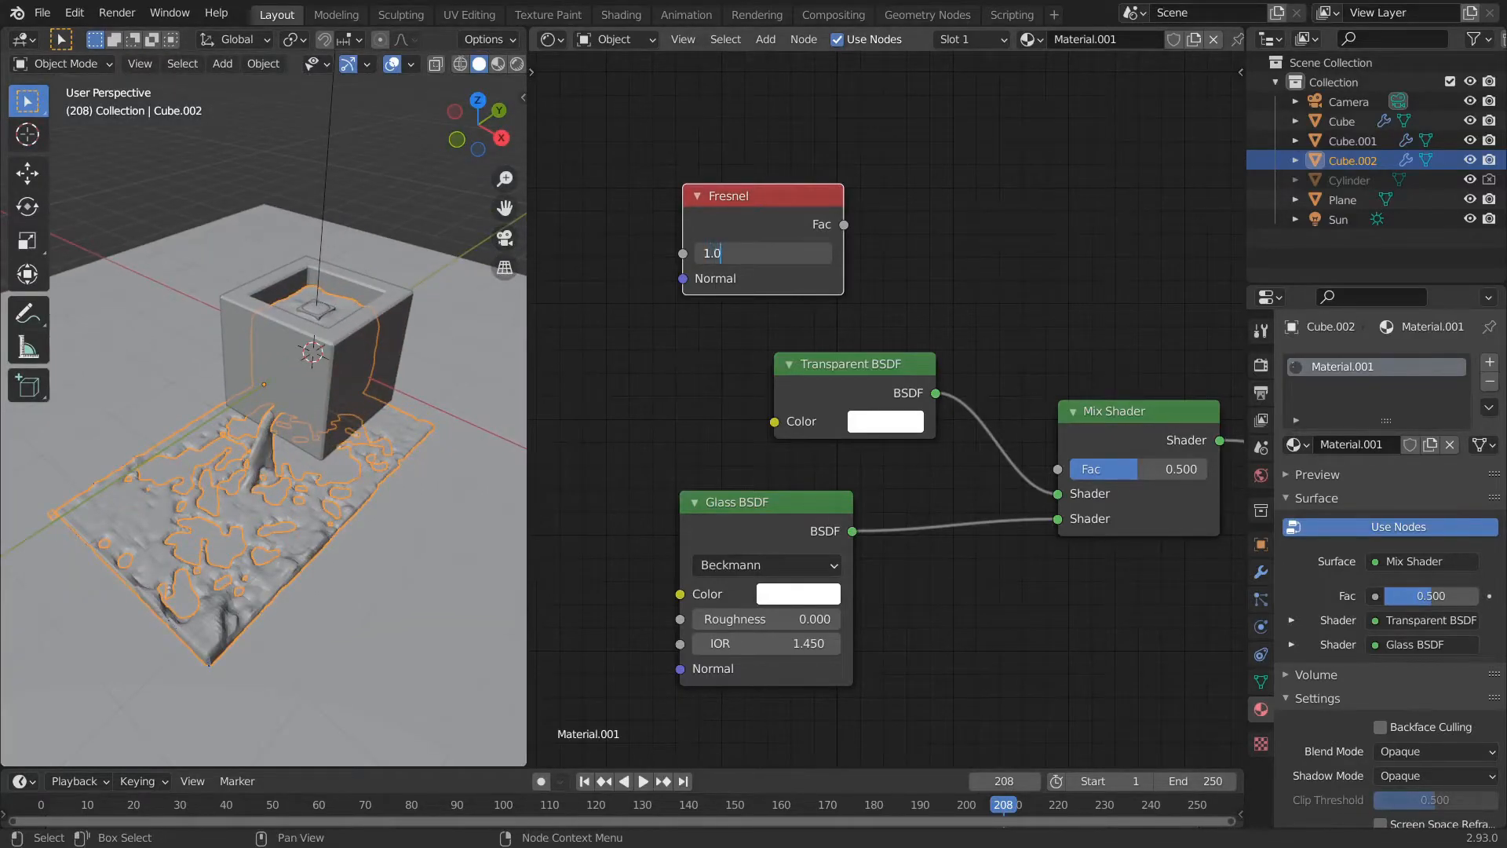
key("Return")
key("KP_0")
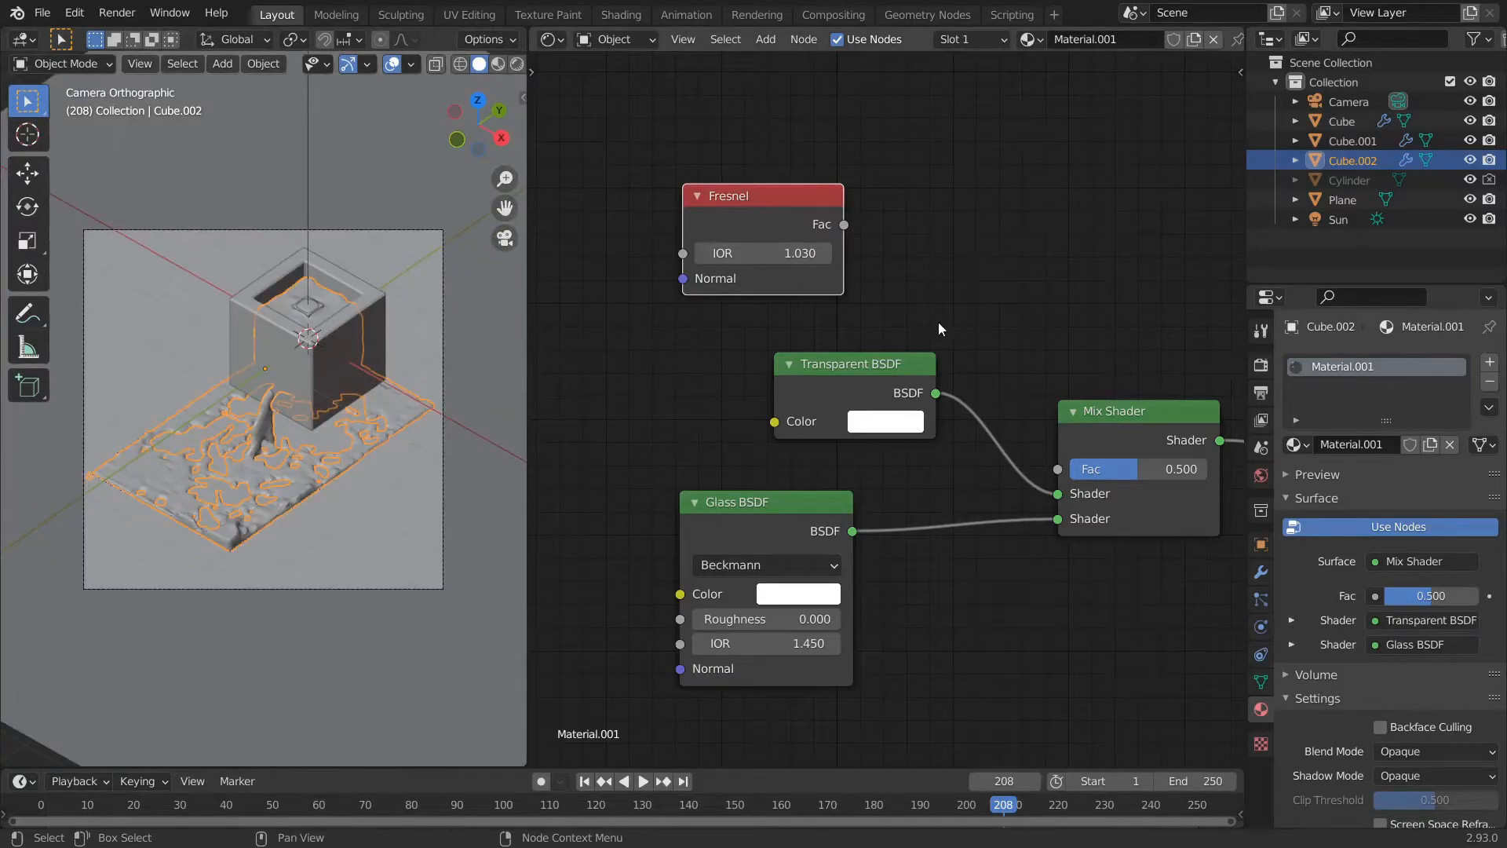
scroll(939, 323, "up", 2)
key("shift+a")
left_click(934, 271)
type("math")
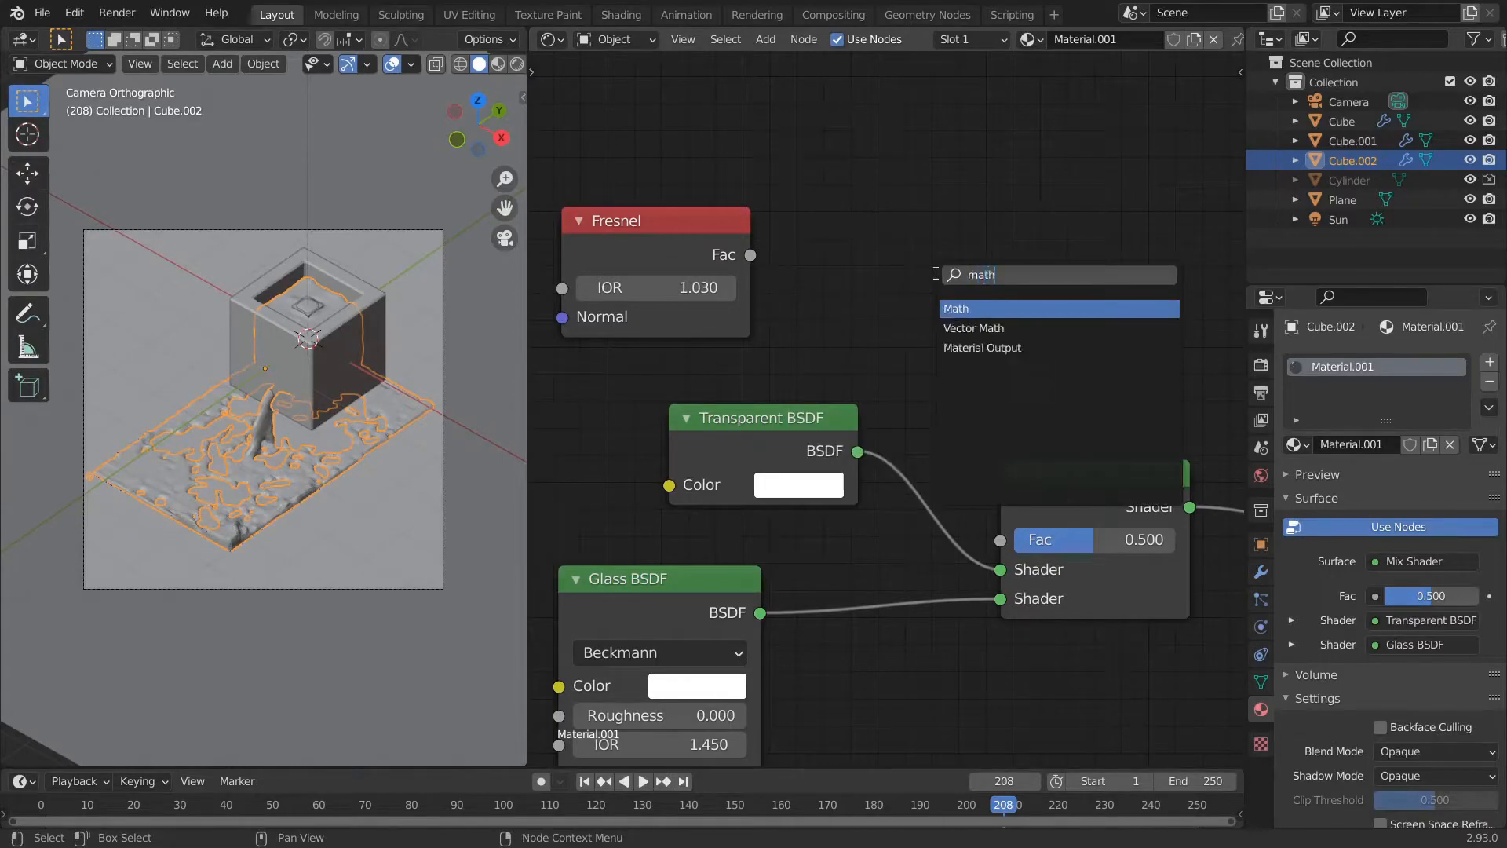
left_click(929, 297)
- Add a Math node between the Fresnel node and the Mix Shader
key("shift+a")
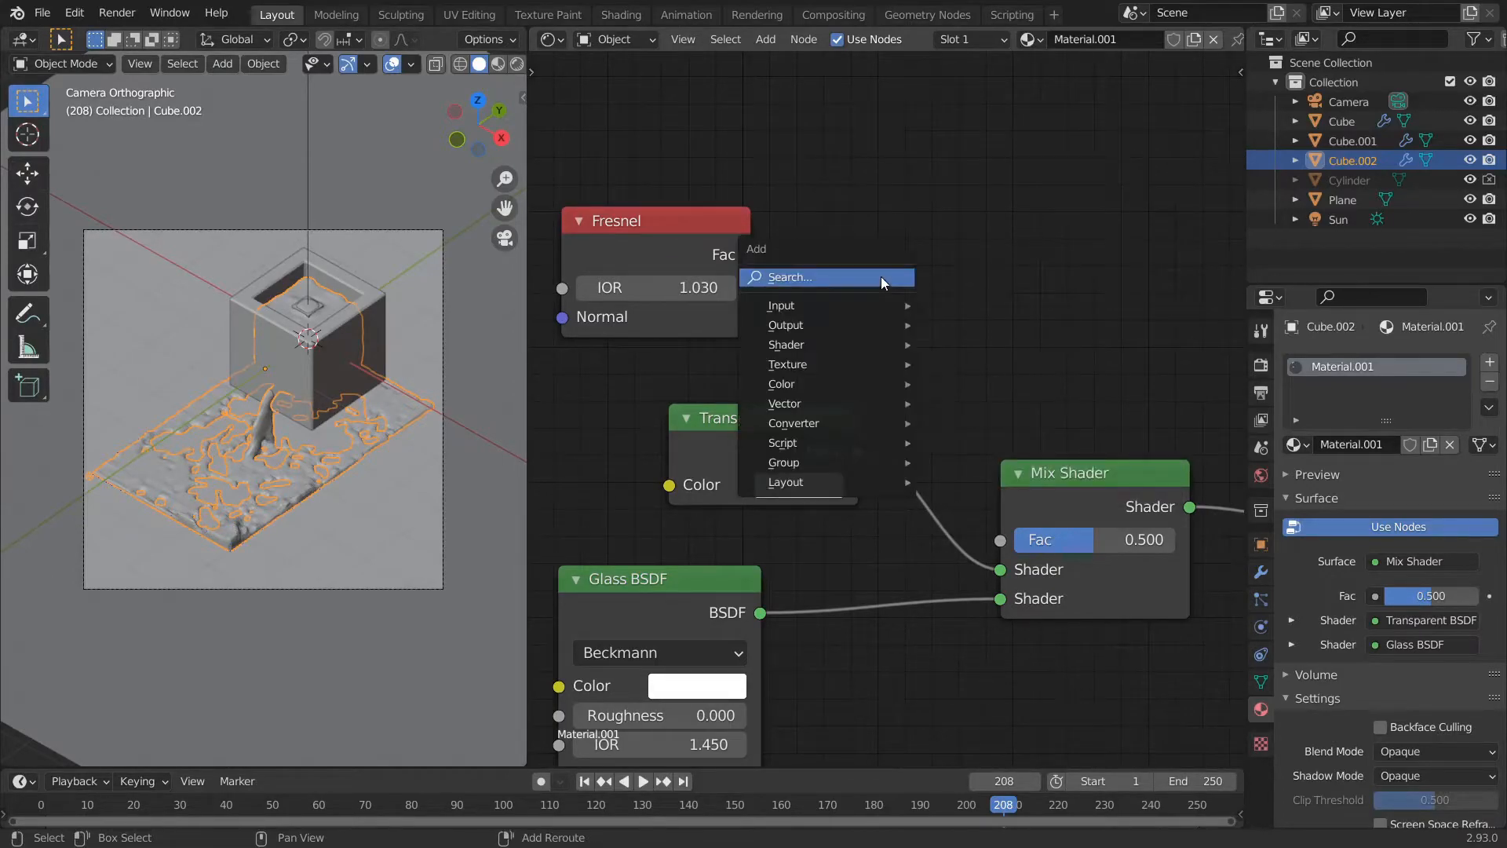
left_click(881, 276)
type("math")
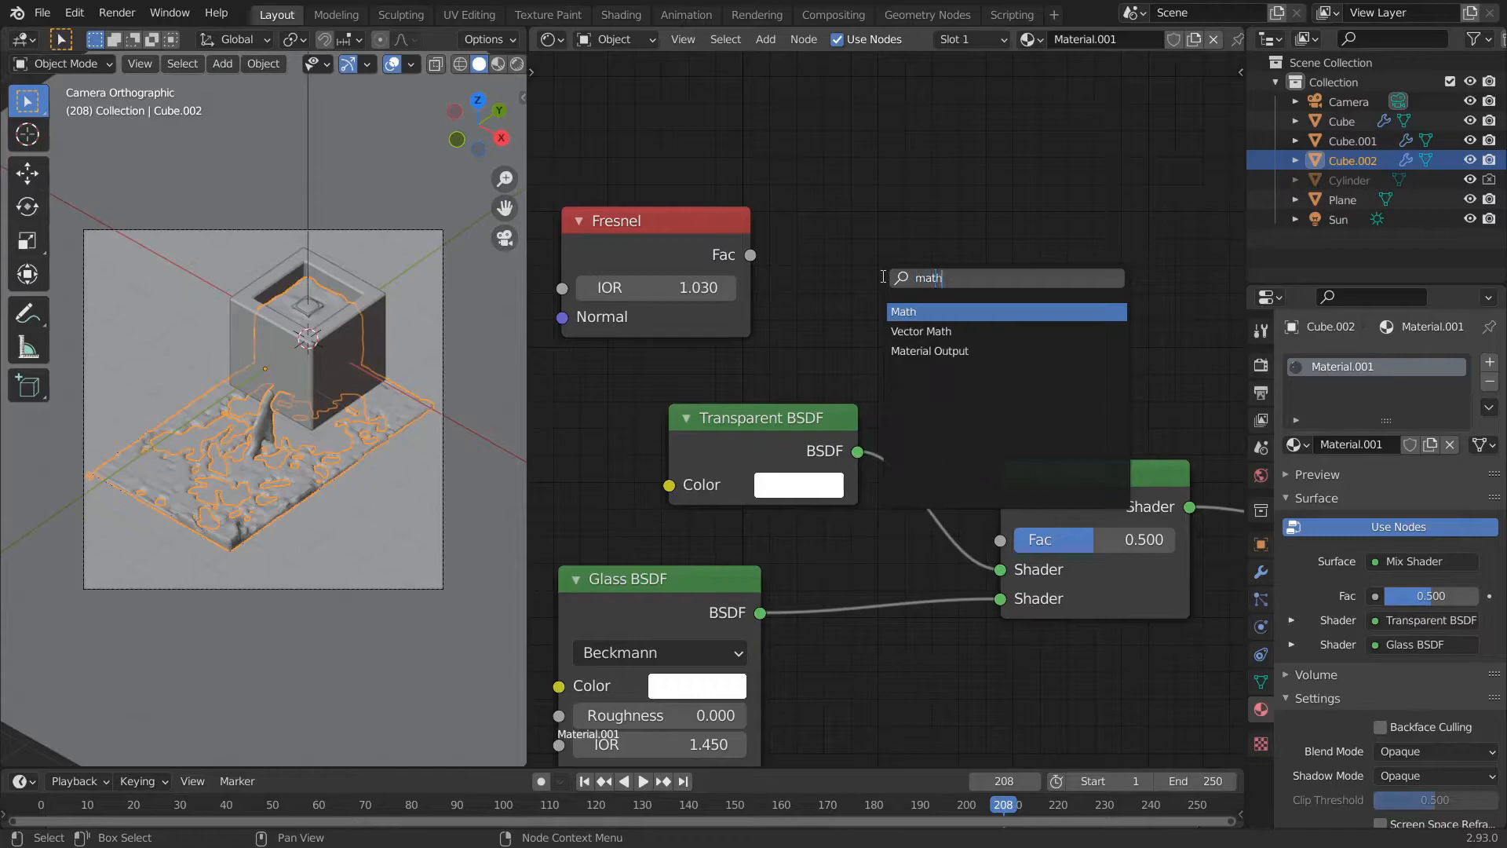
left_click(912, 308)
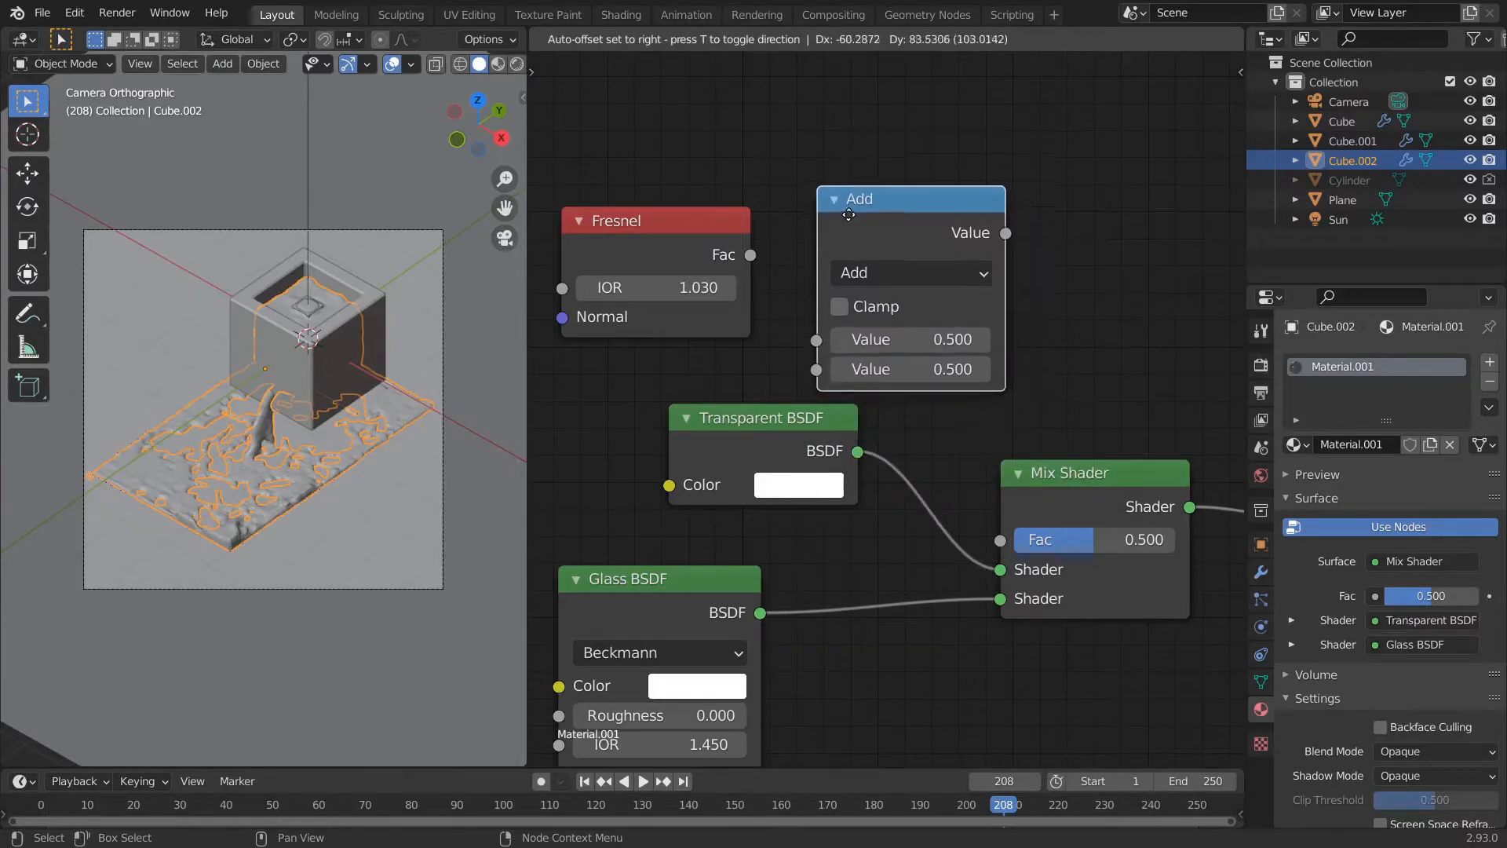
left_click(846, 197)
- Make the Math node a clamped Multiply and connect it between the Fresnel output and the Mix Shader's Fac input
left_click_drag(1119, 476, 1208, 439)
left_click_drag(750, 253, 815, 316)
left_click(863, 250)
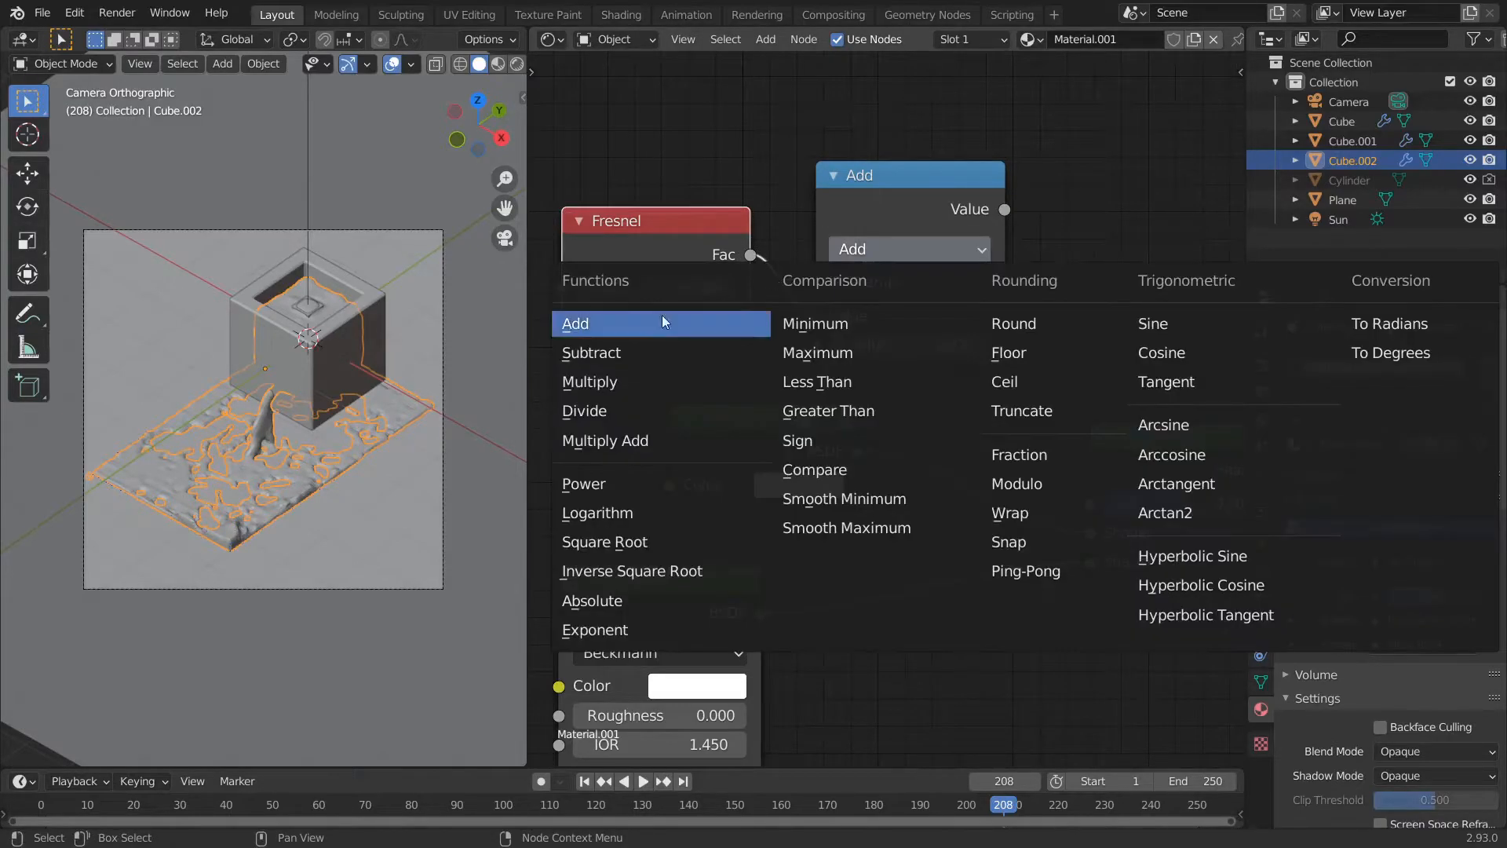
left_click(610, 383)
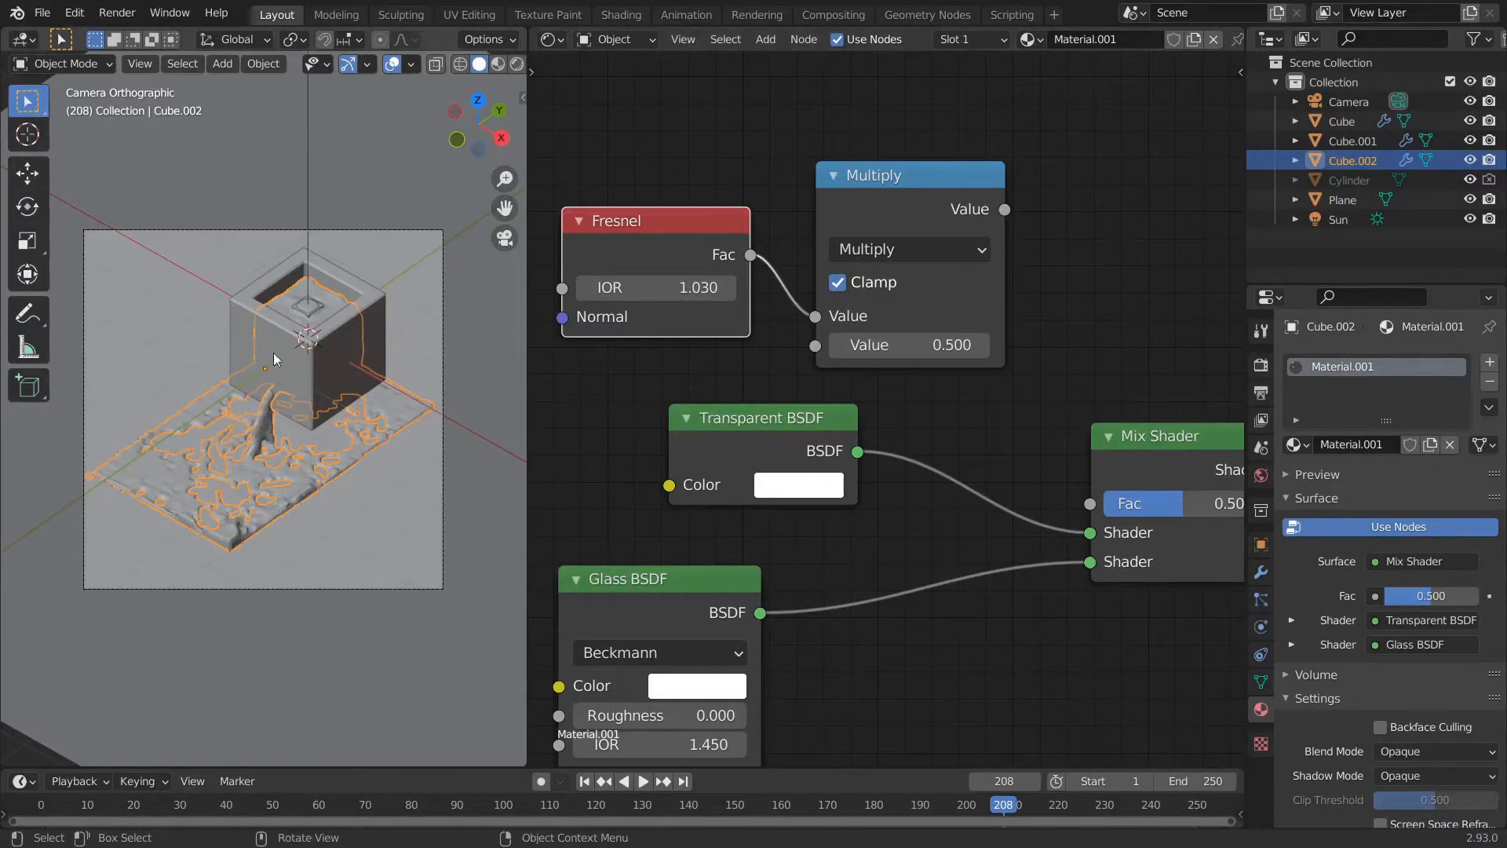
left_click_drag(1004, 209, 1090, 504)
scroll(986, 336, "down", 5)
scroll(902, 400, "up", 3)
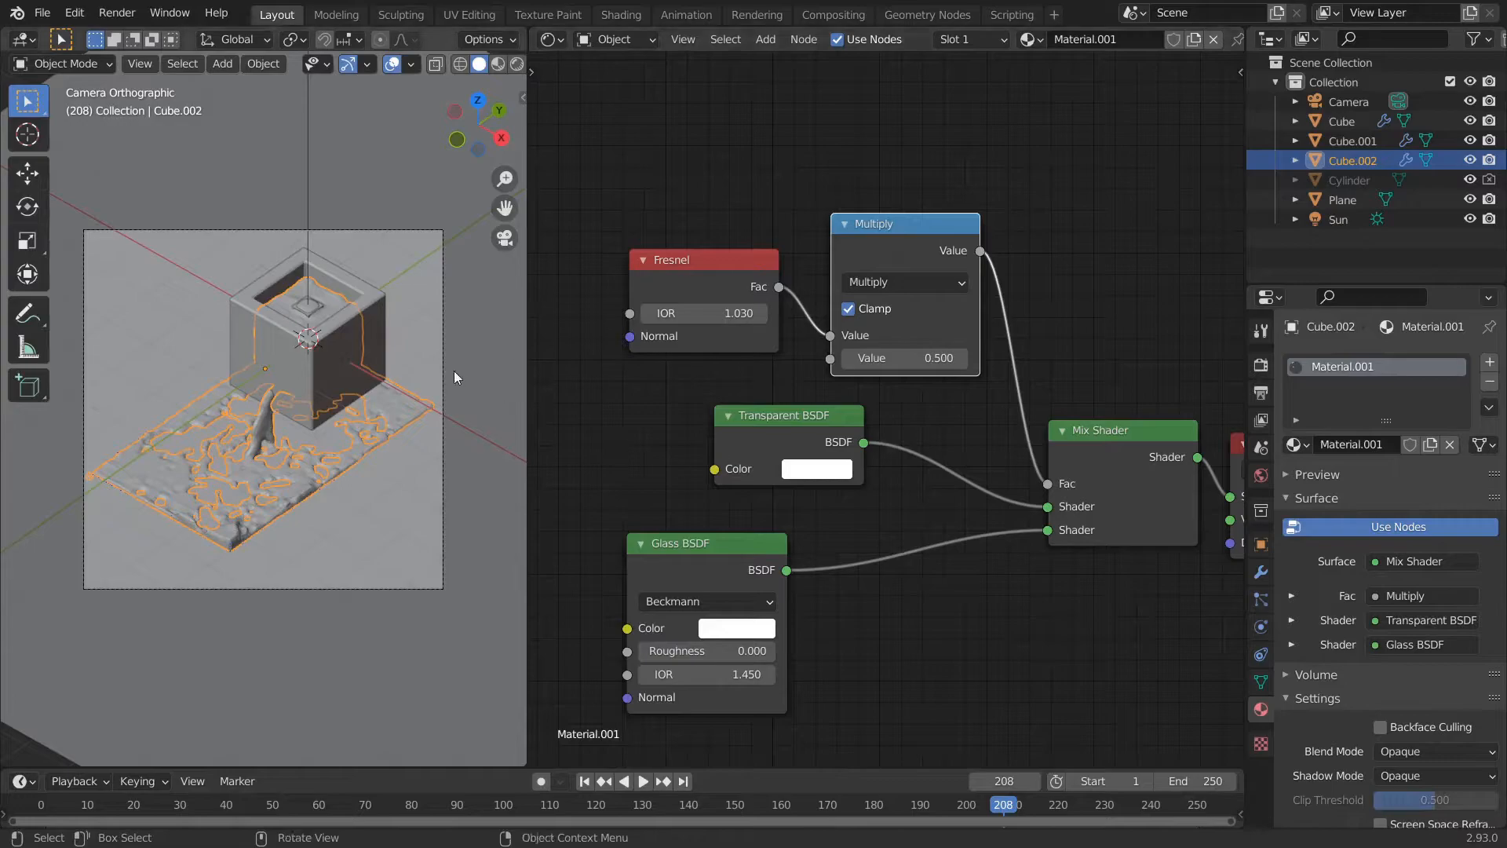
- Select the floor plane, render the current frame to check the water material, and close the render window
scroll(353, 375, "up", 3)
scroll(373, 399, "down", 2)
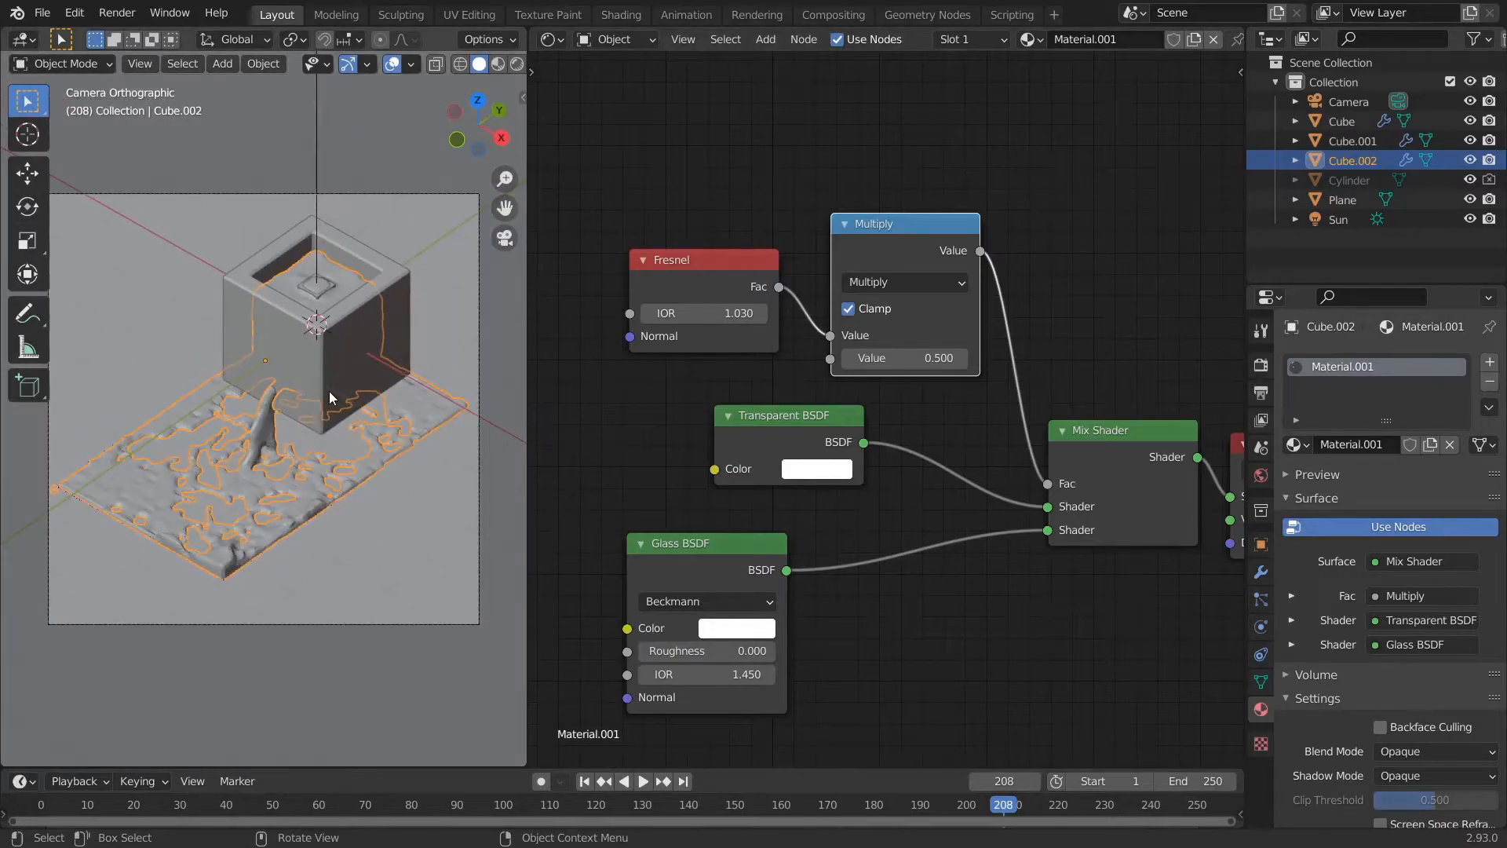
left_click(212, 185)
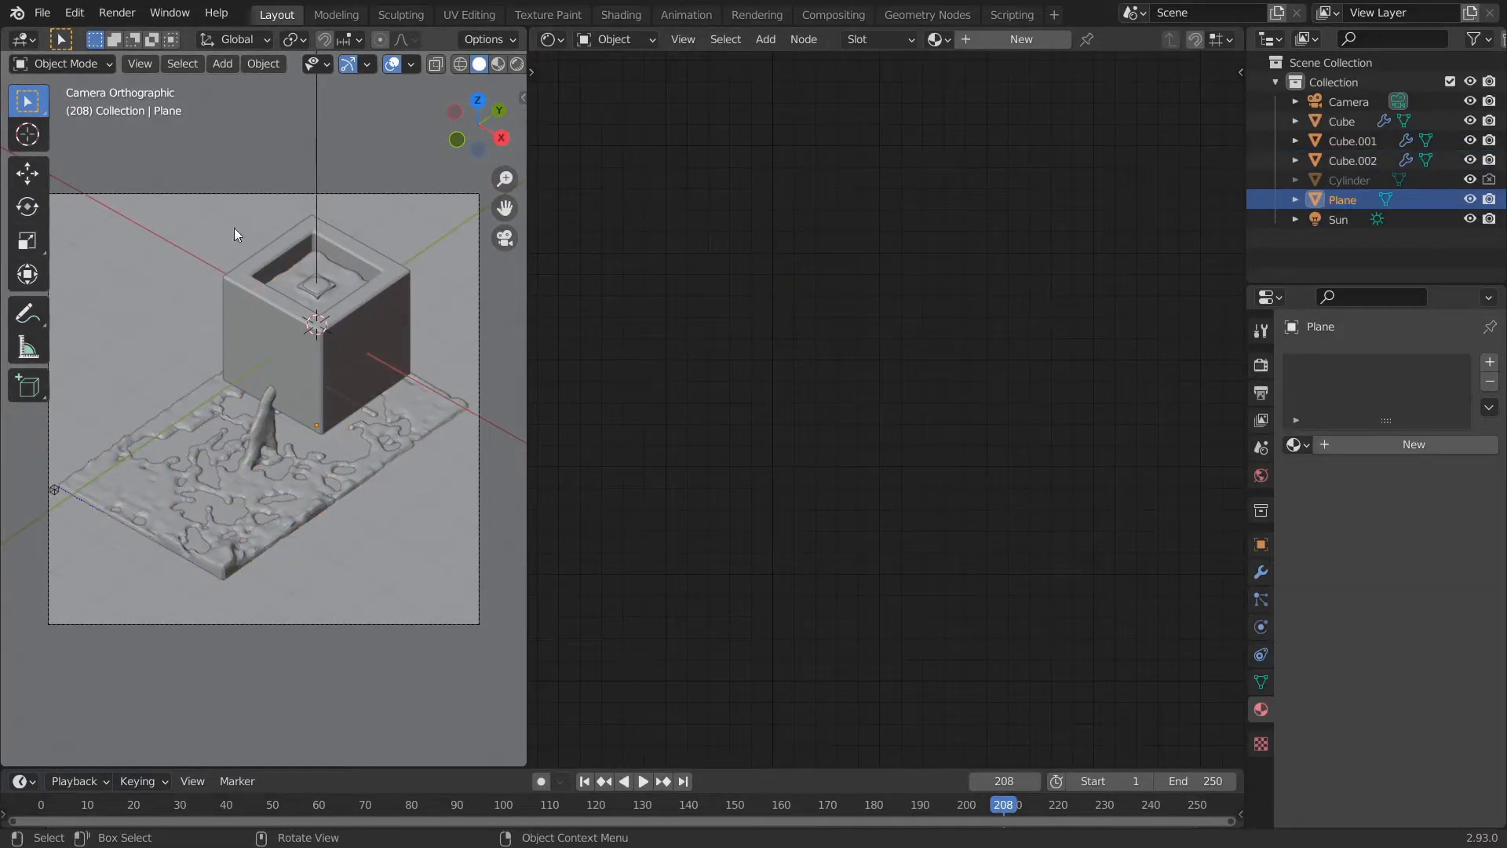
key("F12")
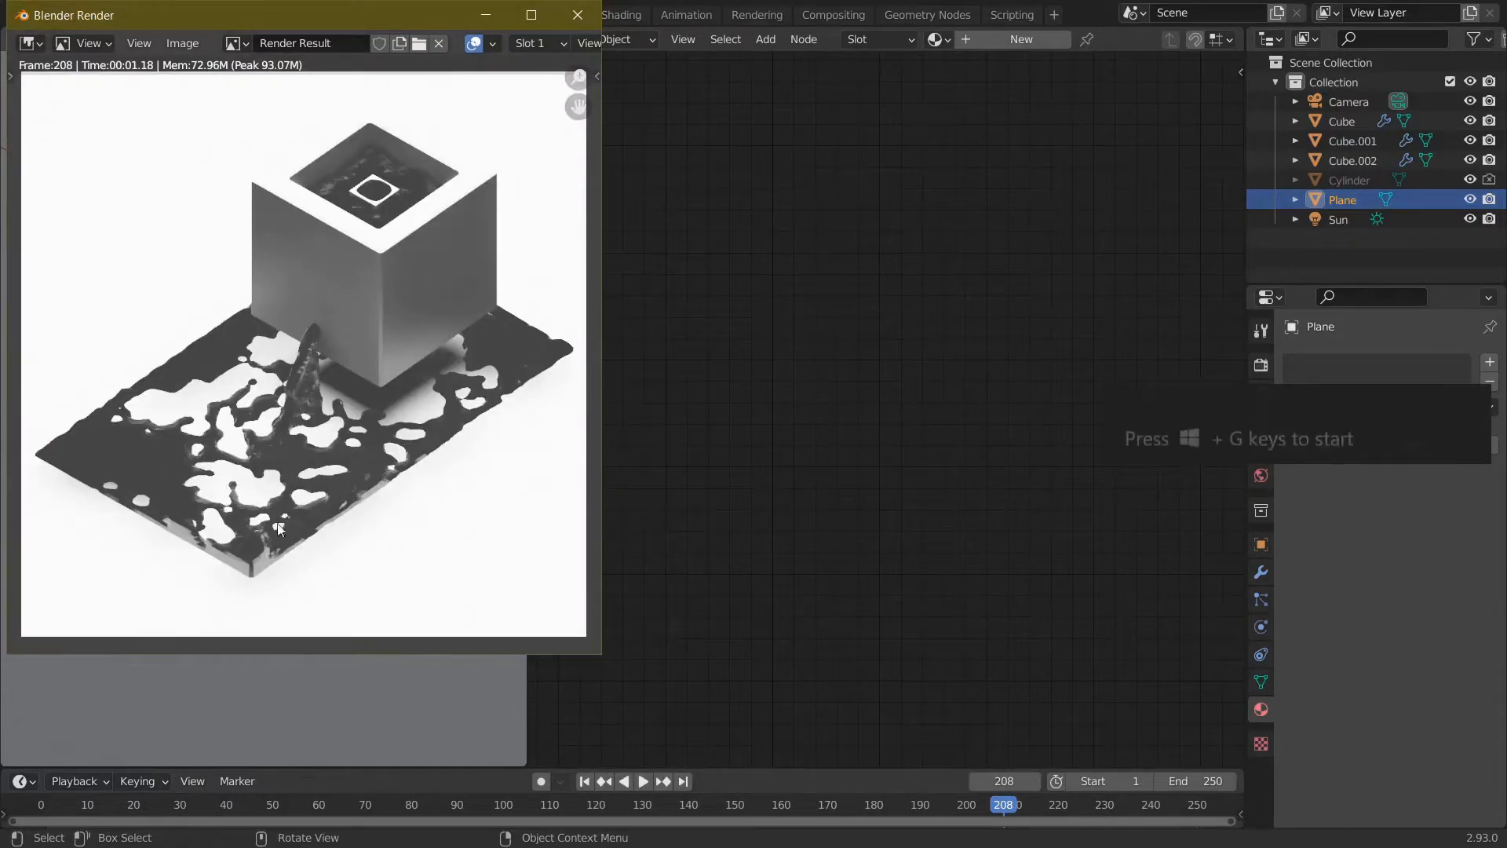
left_click(593, 24)
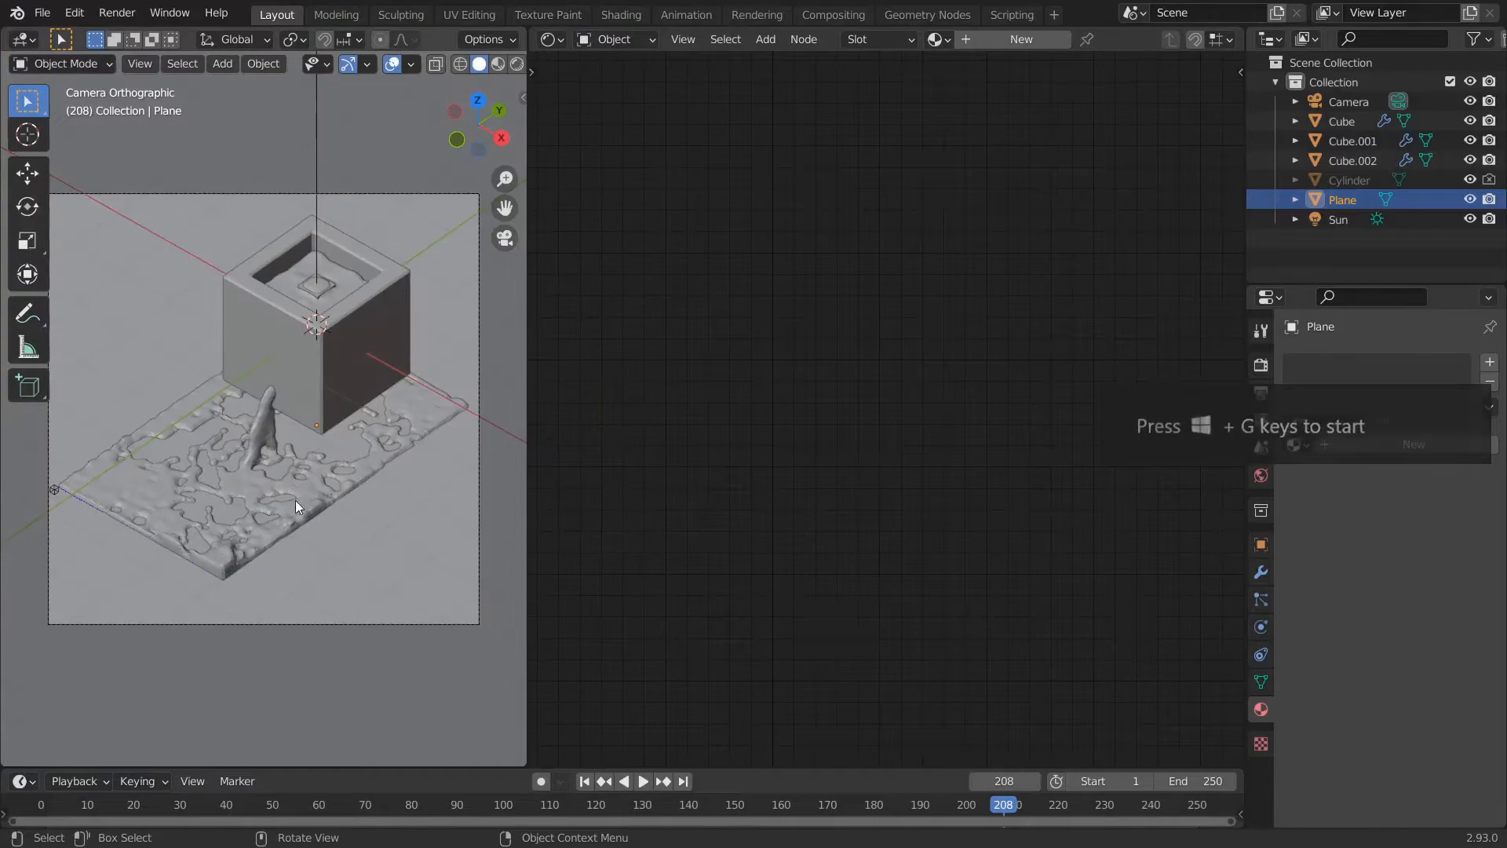
- Select the water object again and show its material settings in the Shader Editor's sidebar
left_click(258, 502)
scroll(937, 348, "down", 2)
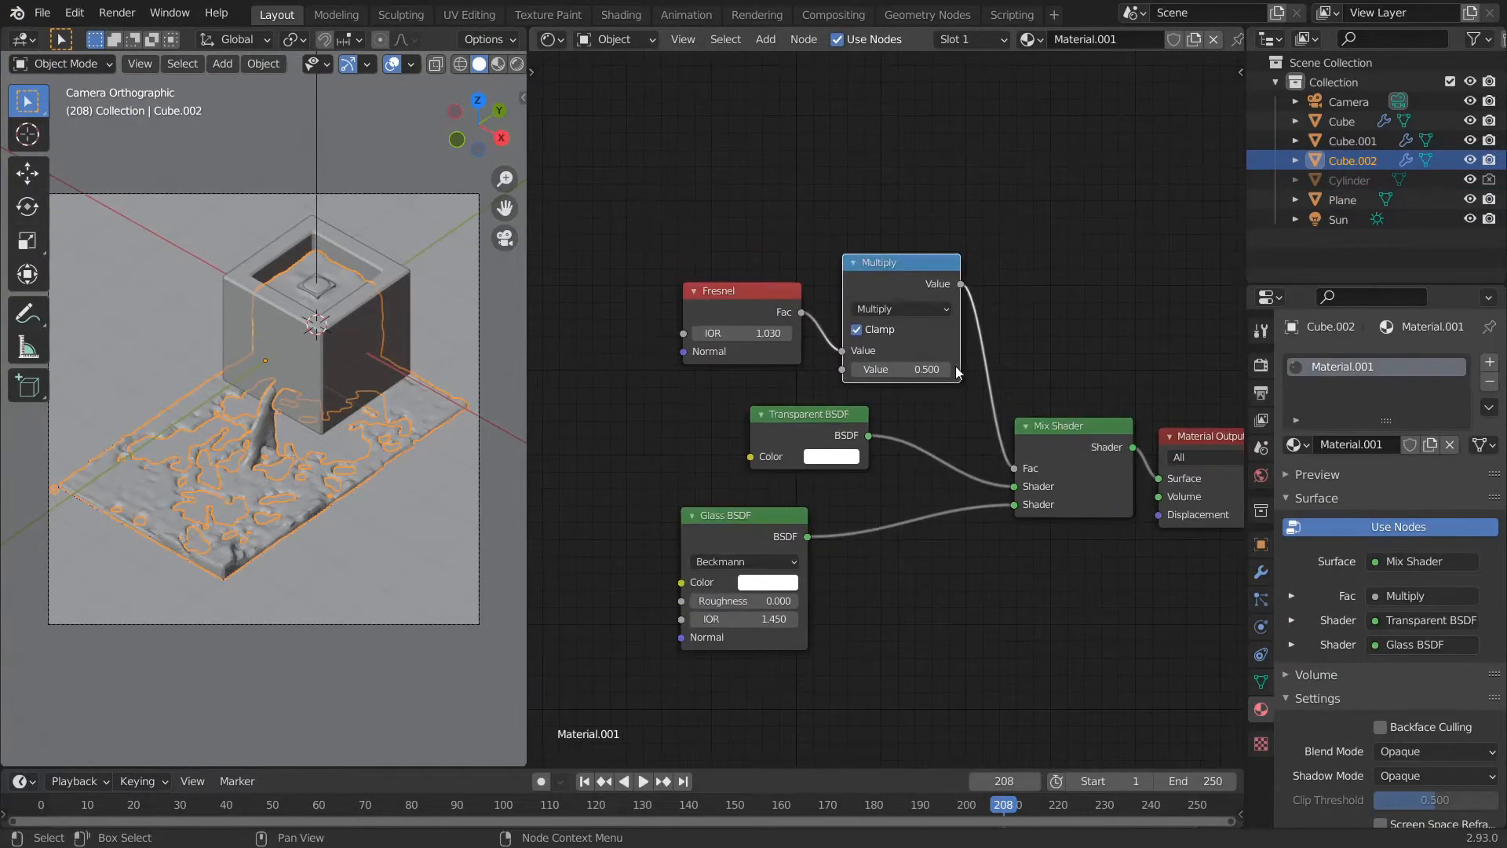
middle_click_drag(954, 366, 771, 375)
key("n")
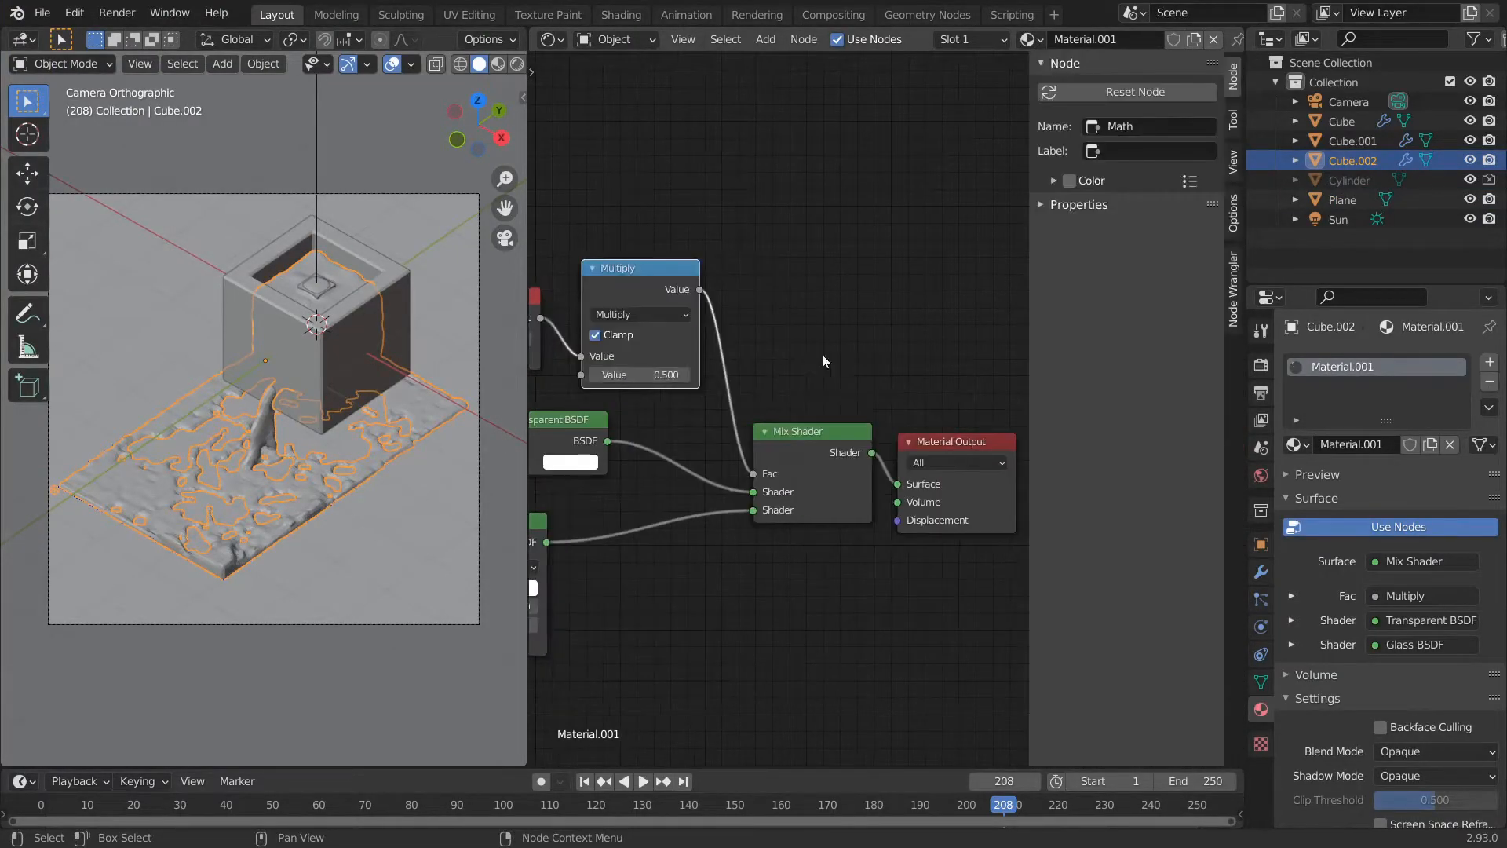
left_click(1233, 210)
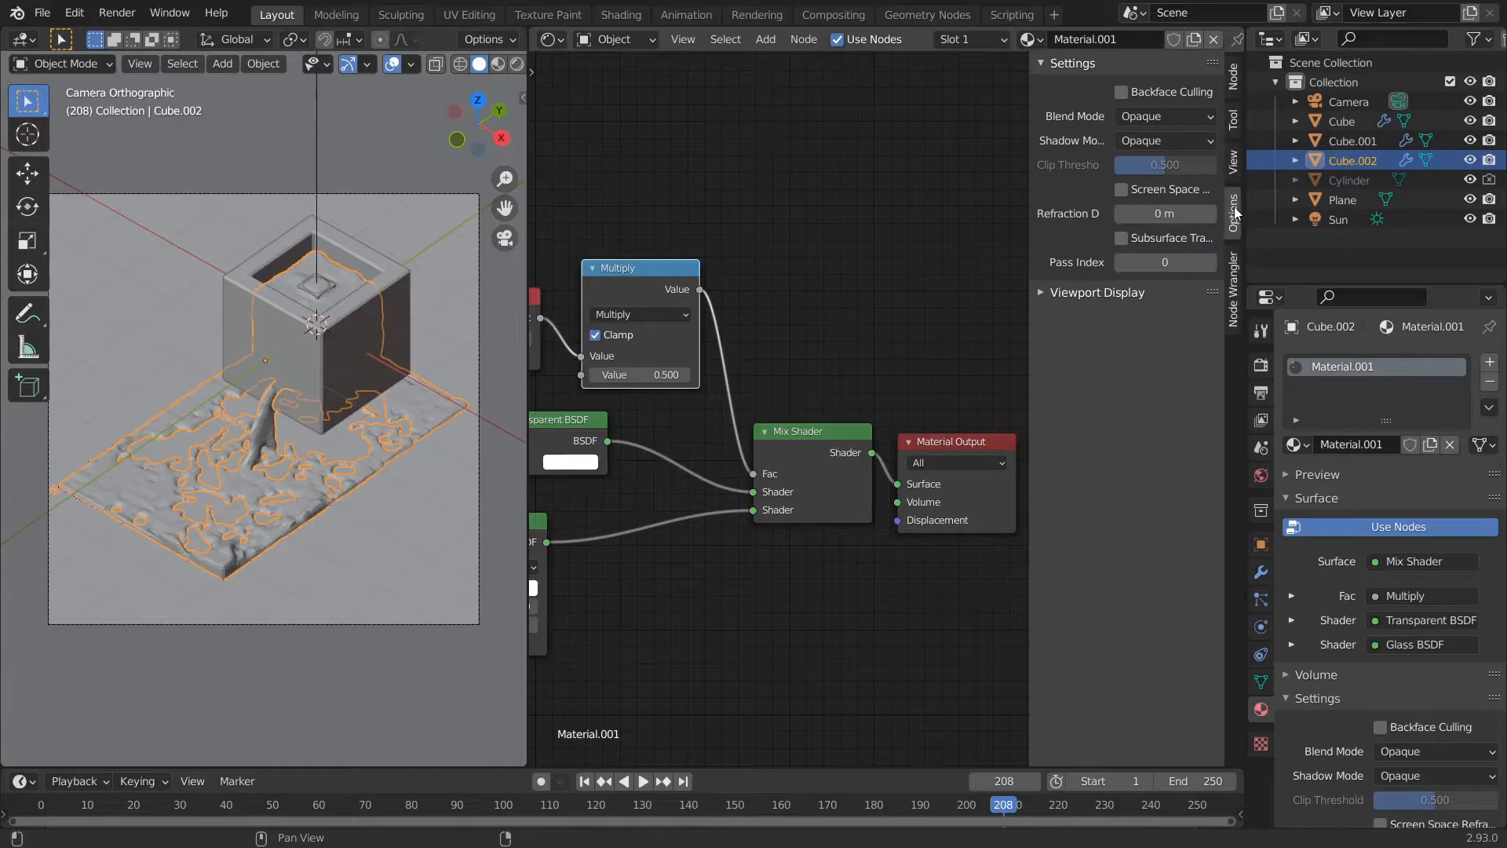
- Set the water material's Blend Mode and Shadow Mode to Alpha Hashed and enable Screen Space Refraction
left_click(1150, 117)
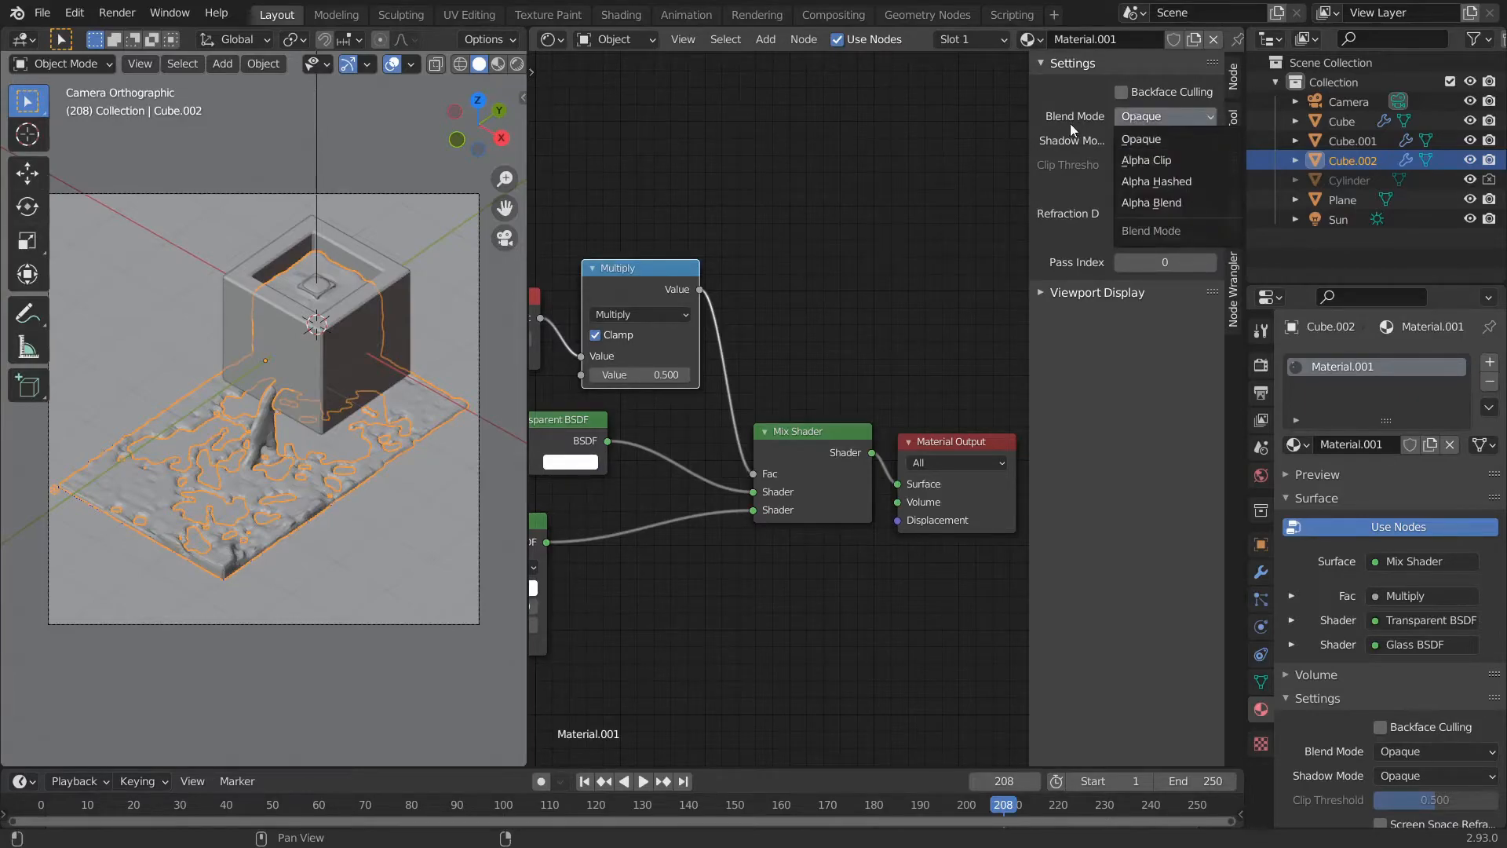
left_click(1137, 199)
left_click(1185, 115)
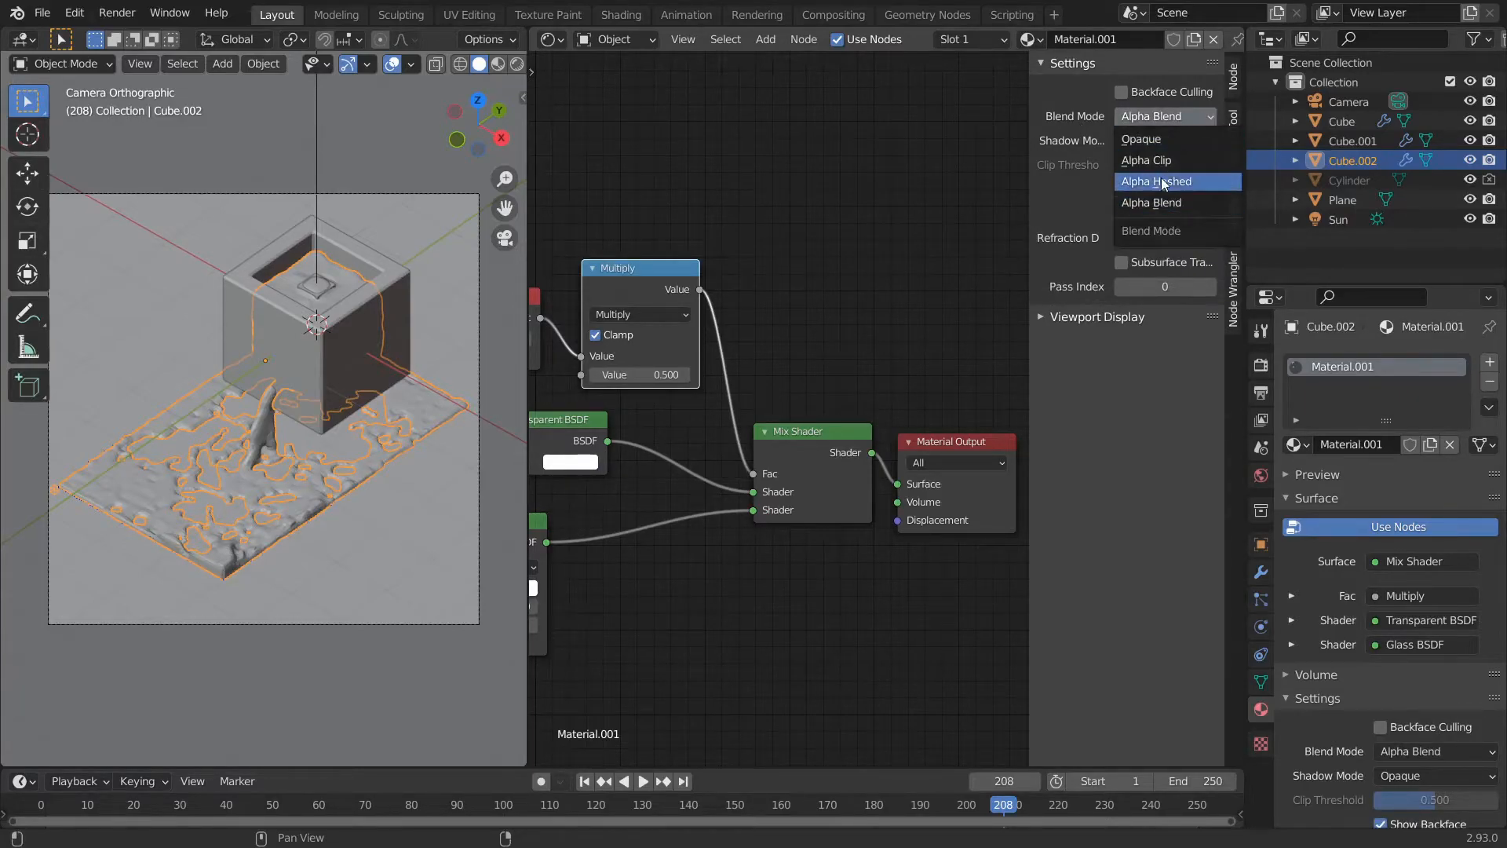
left_click(1156, 181)
left_click(1162, 144)
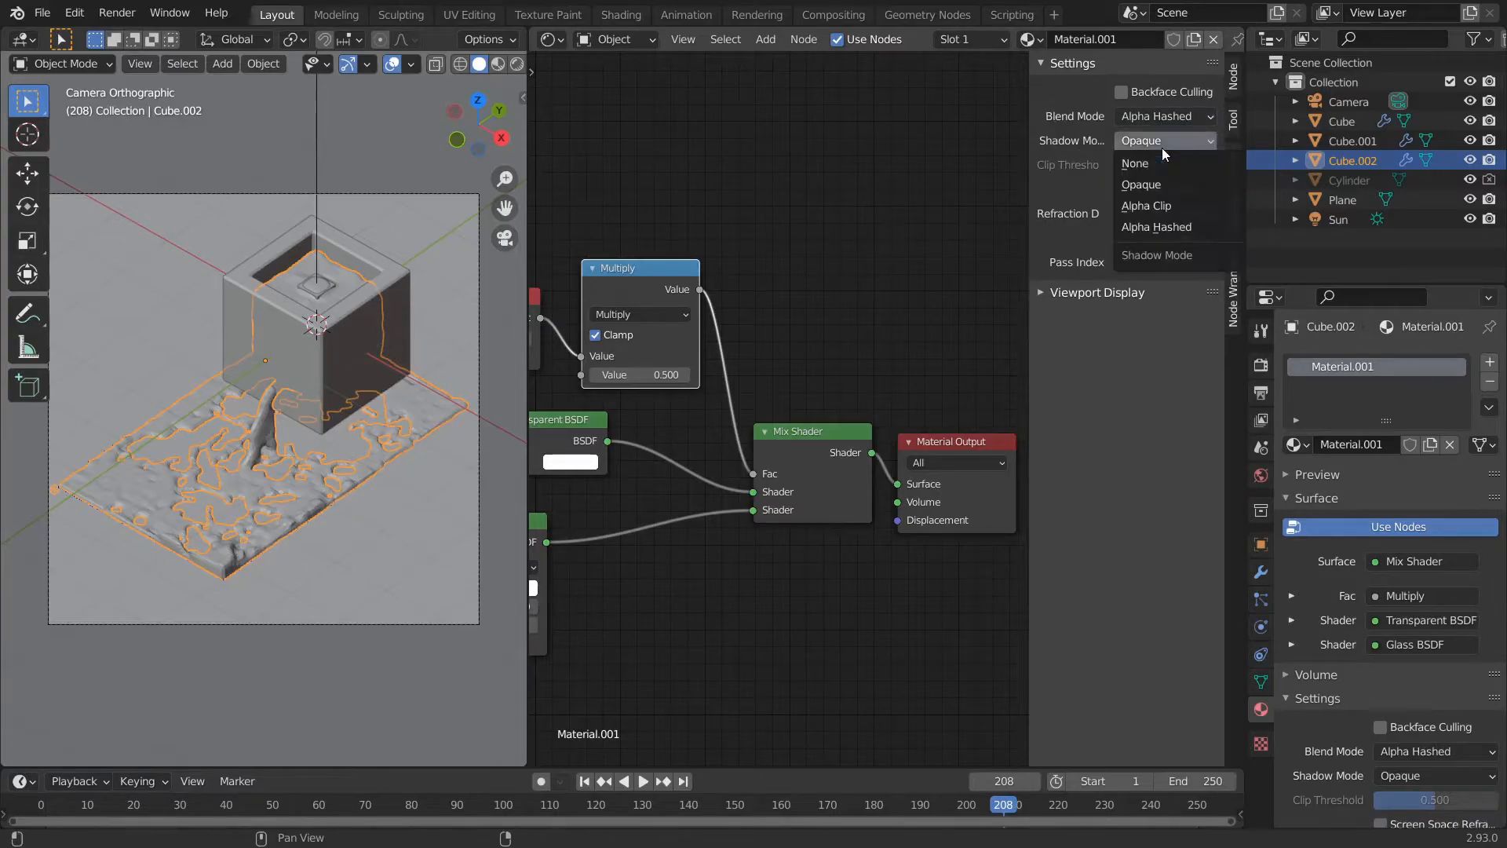
left_click(1160, 224)
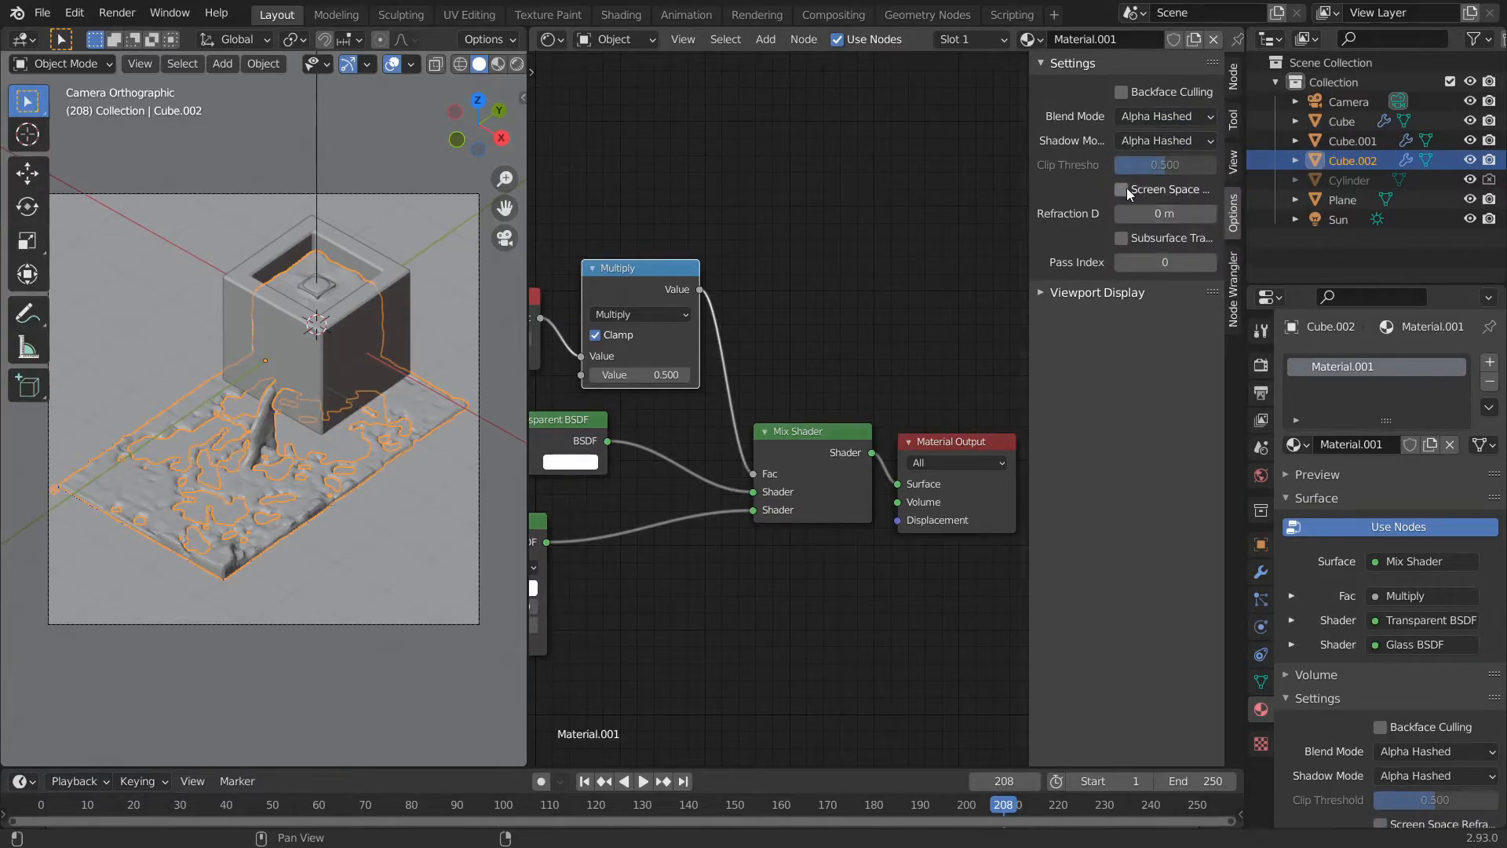
left_click(1121, 190)
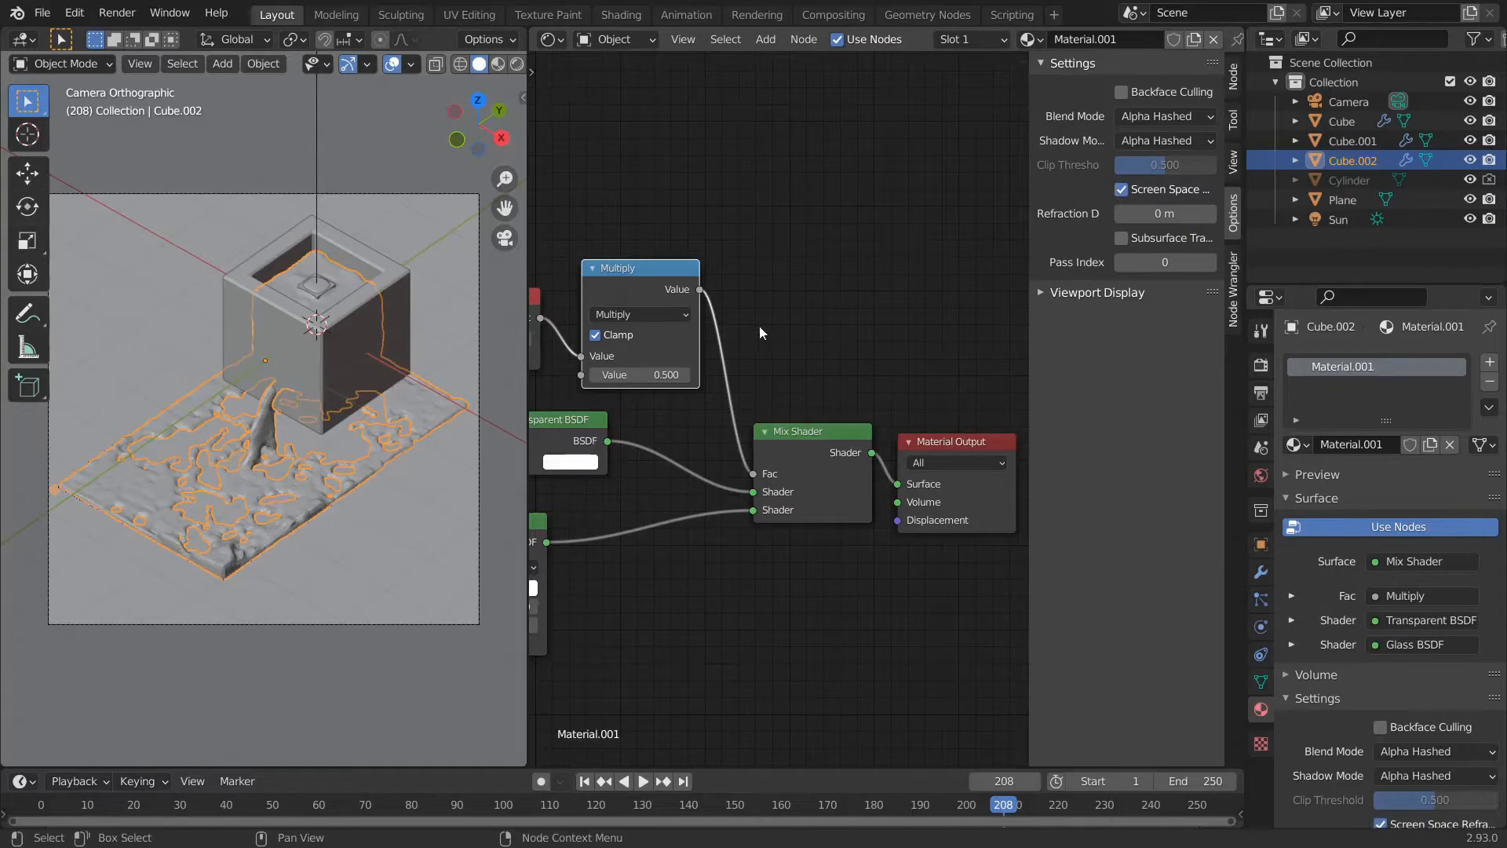
- Render the current frame to check the water's transparency settings, and close the render window
scroll(747, 394, "down", 4)
middle_click_drag(695, 395, 842, 408, "shift")
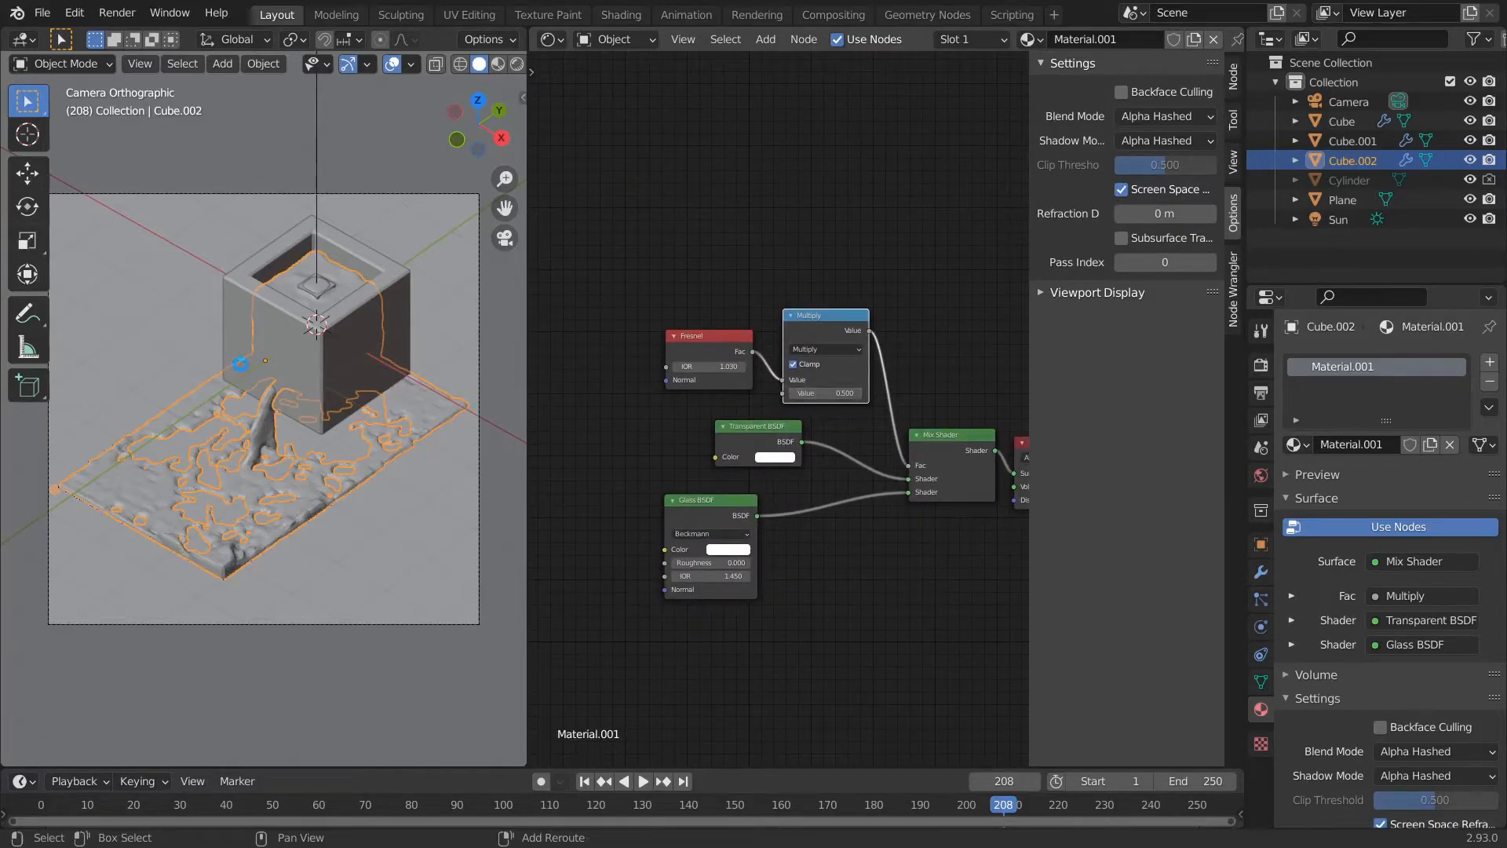
key("F12")
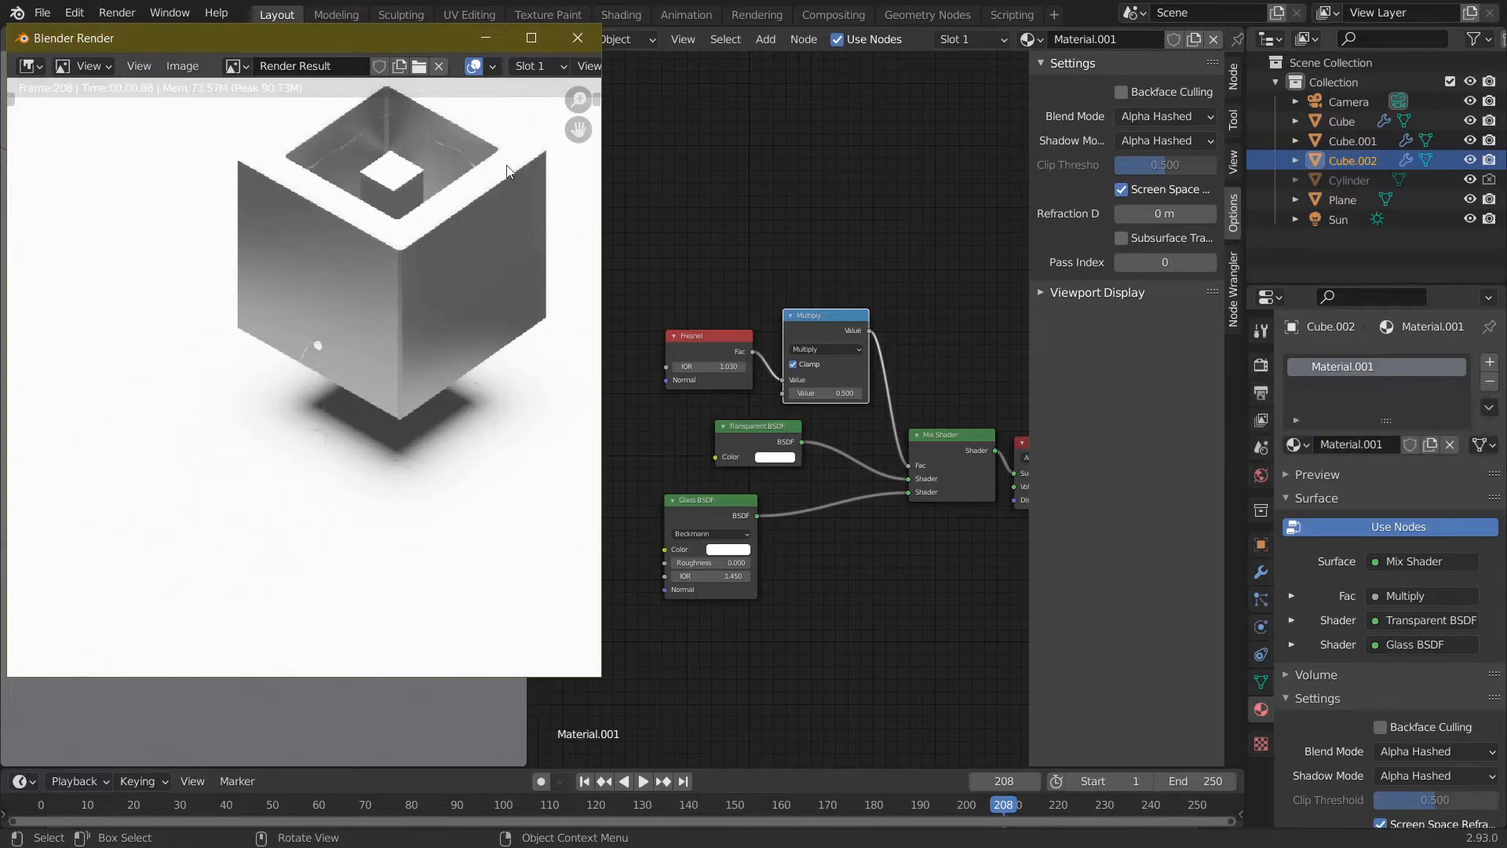
left_click(577, 38)
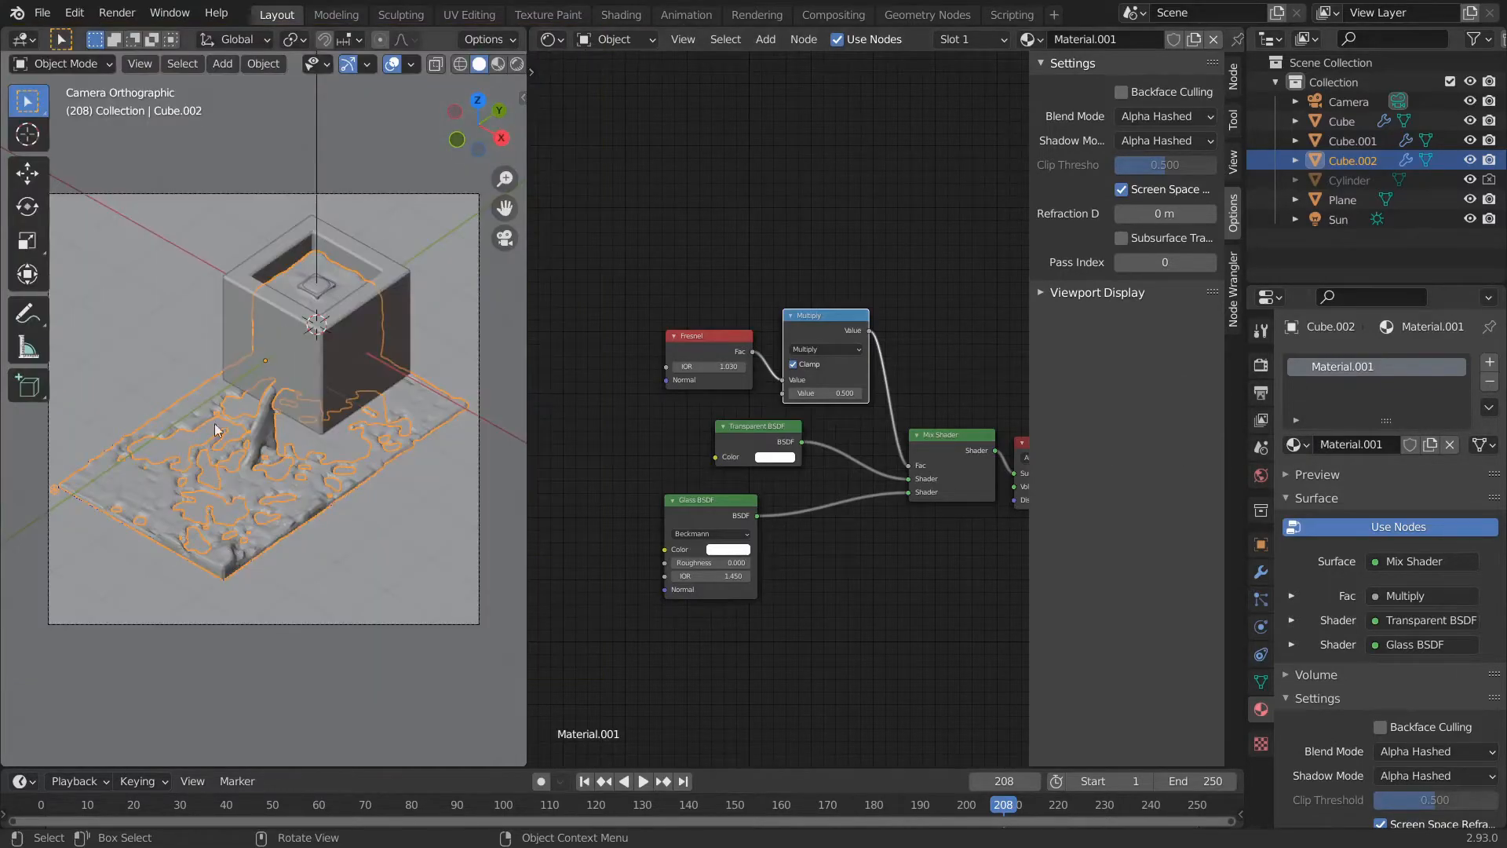
- Change the floor plane's base color to a muted lavender and check it in a render of the current frame
left_click(129, 340)
left_click(1369, 444)
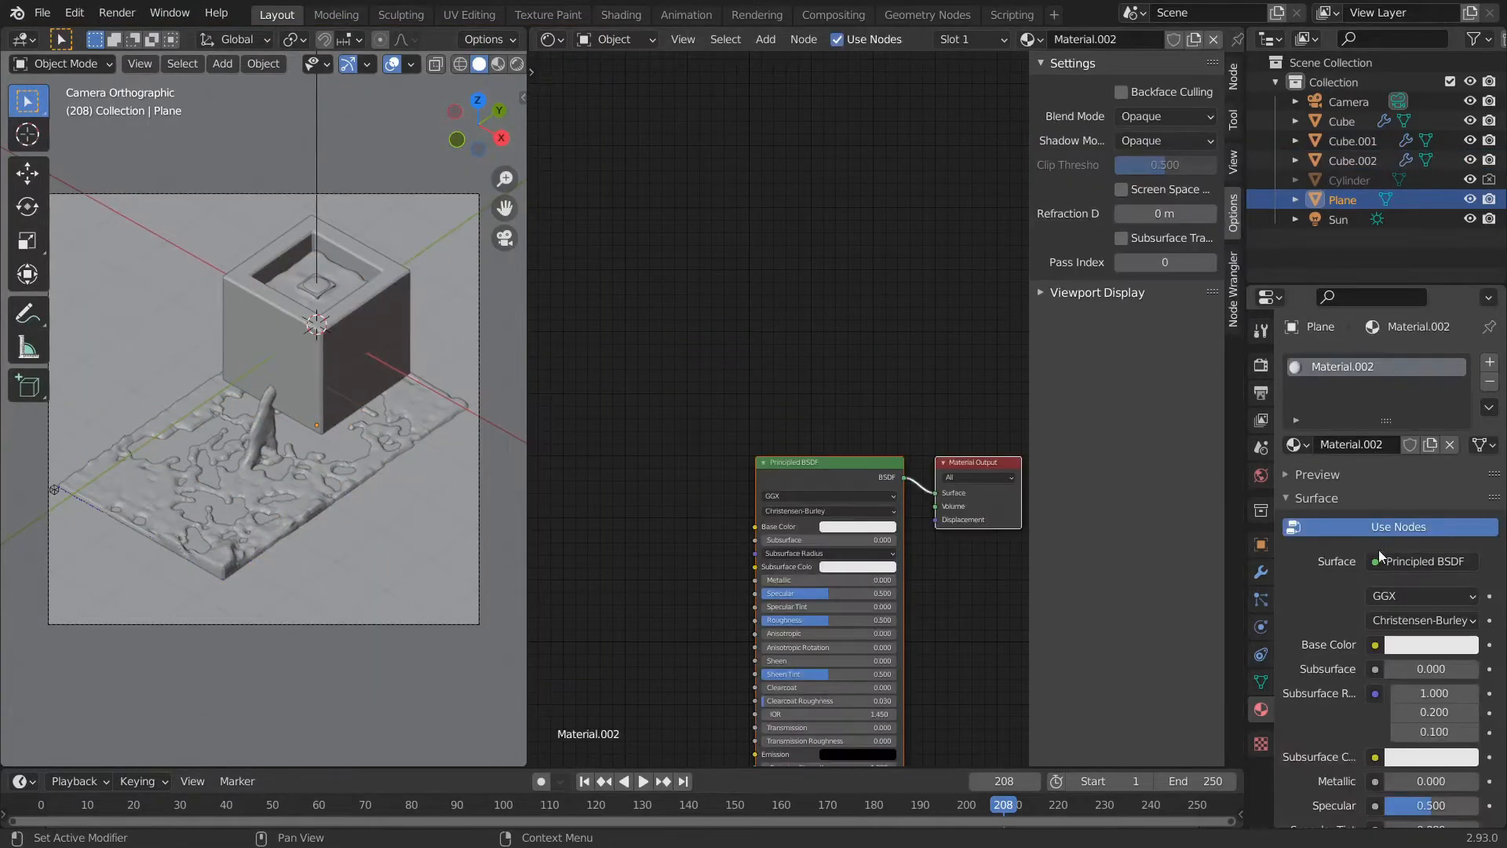
left_click(1431, 644)
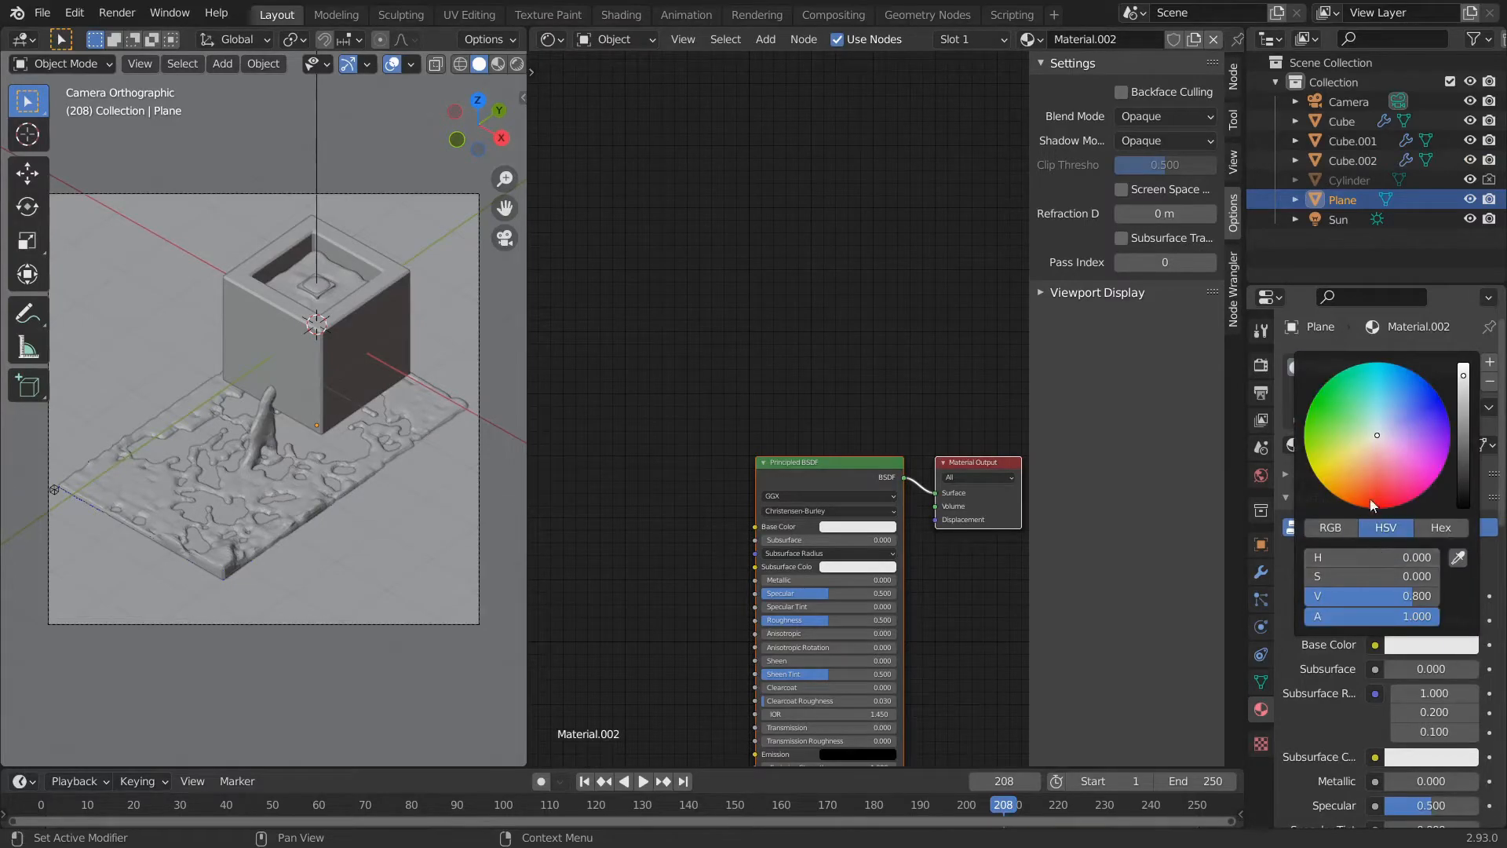
left_click(1388, 448)
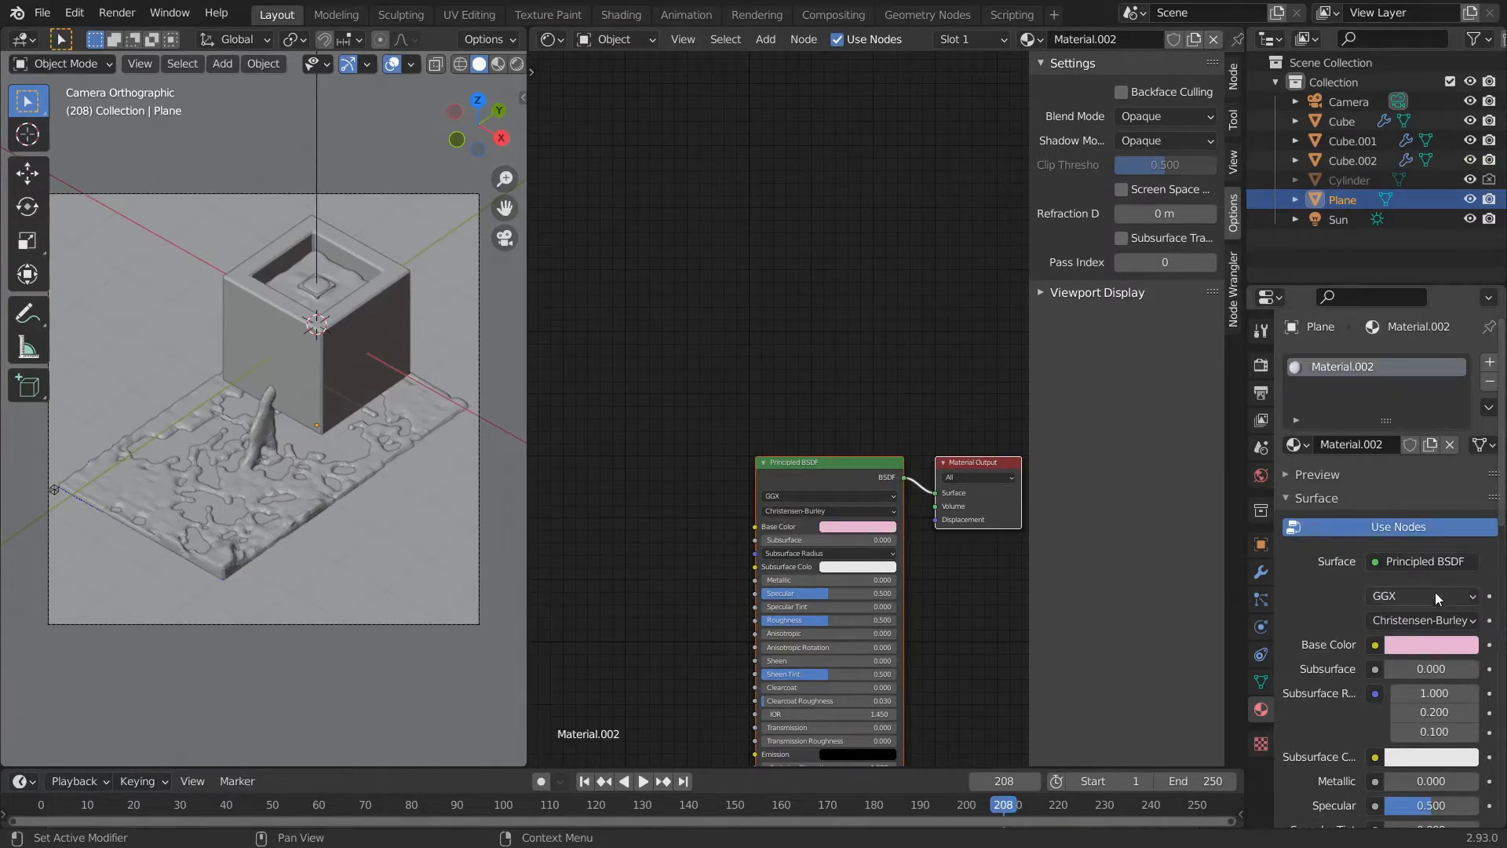
left_click(1410, 642)
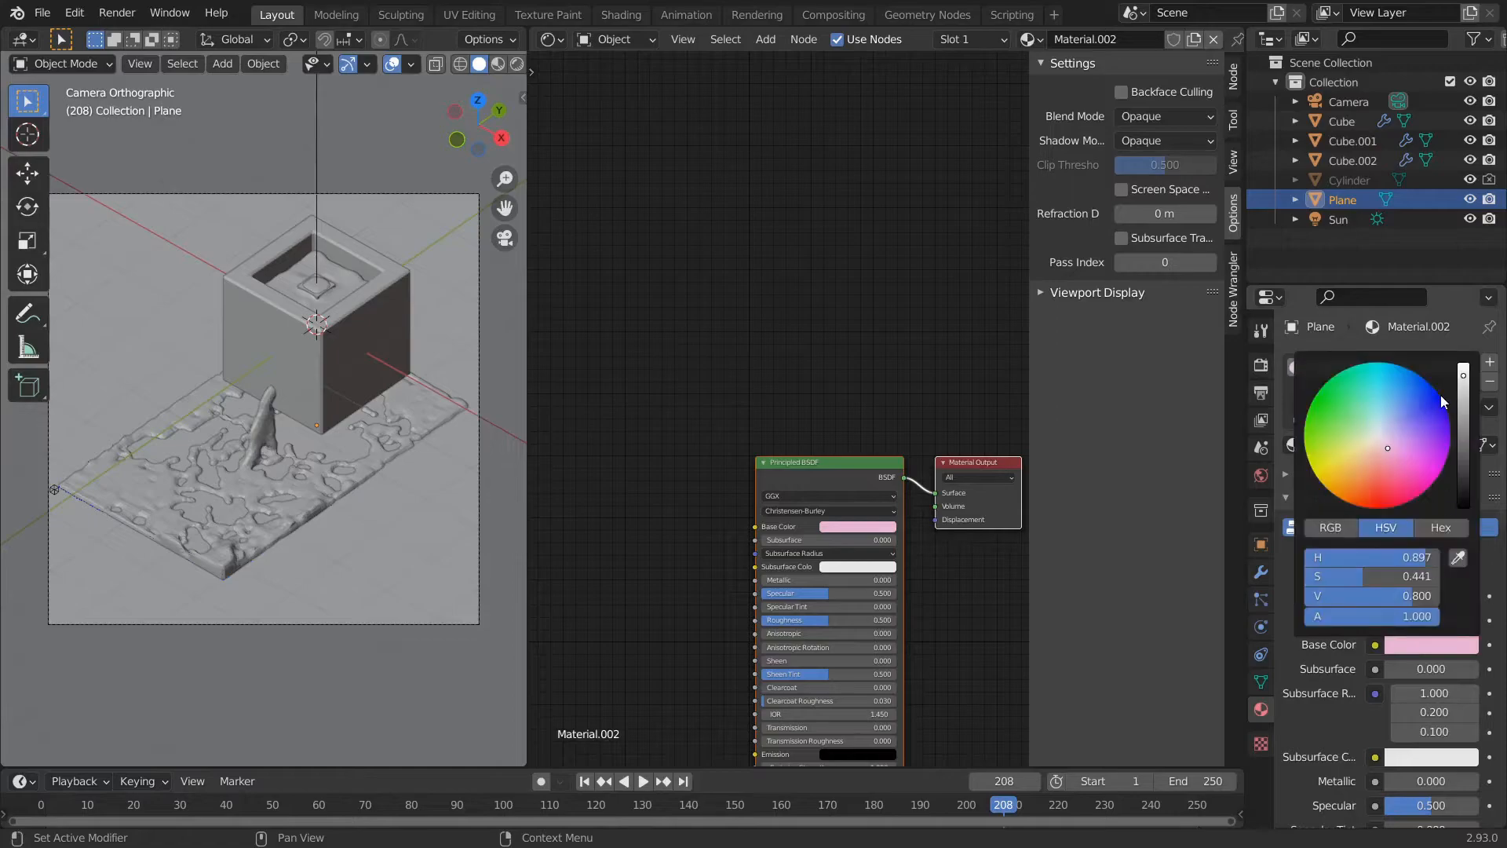
left_click(1432, 647)
scroll(1401, 436, "down", 10)
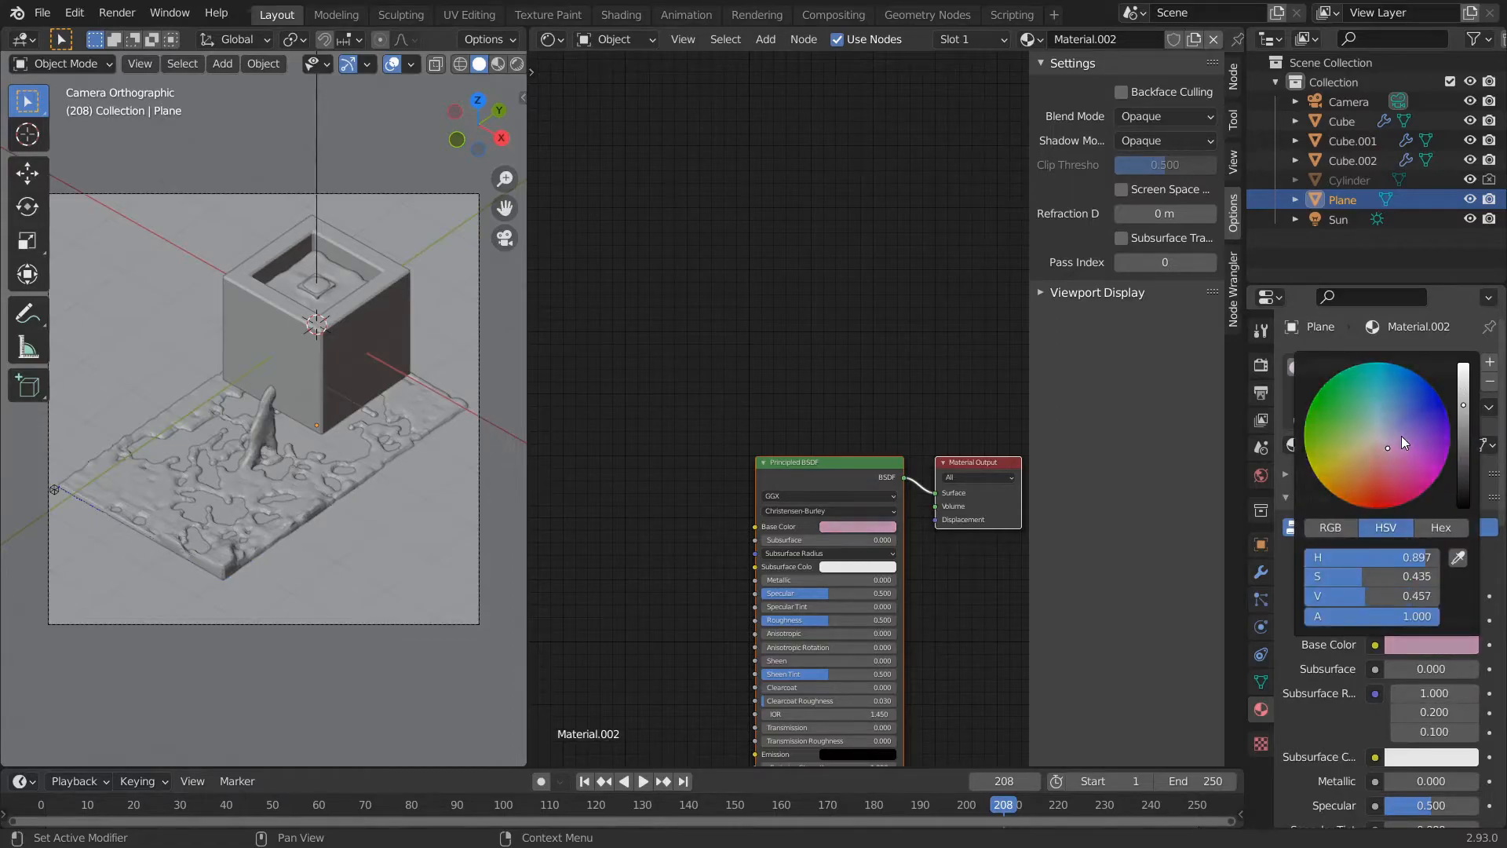
scroll(1402, 435, "up", 1)
scroll(1396, 450, "up", 3)
left_click(1387, 430)
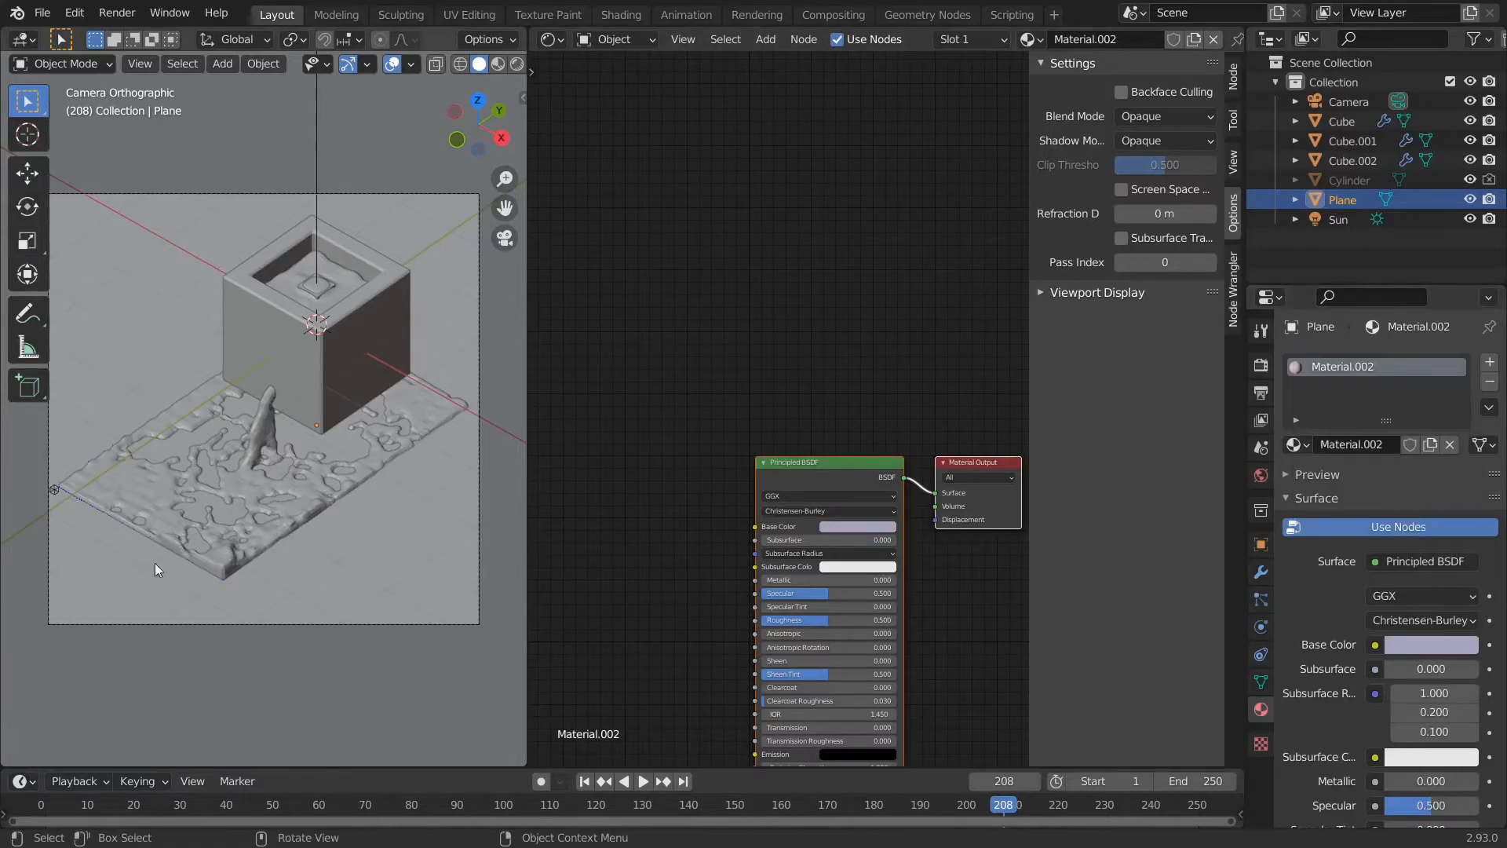
key("F12")
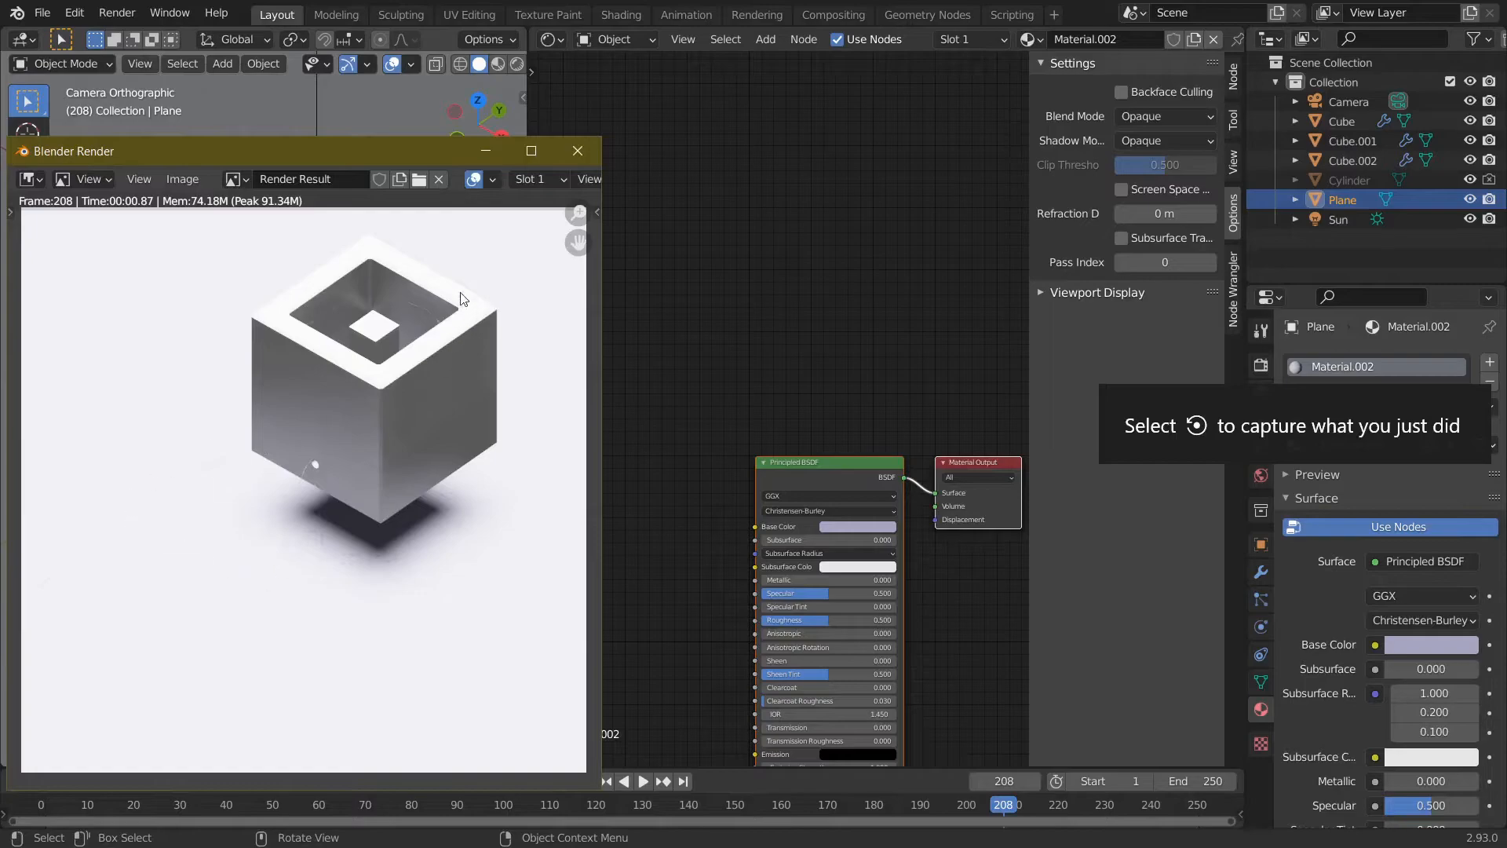
left_click(576, 151)
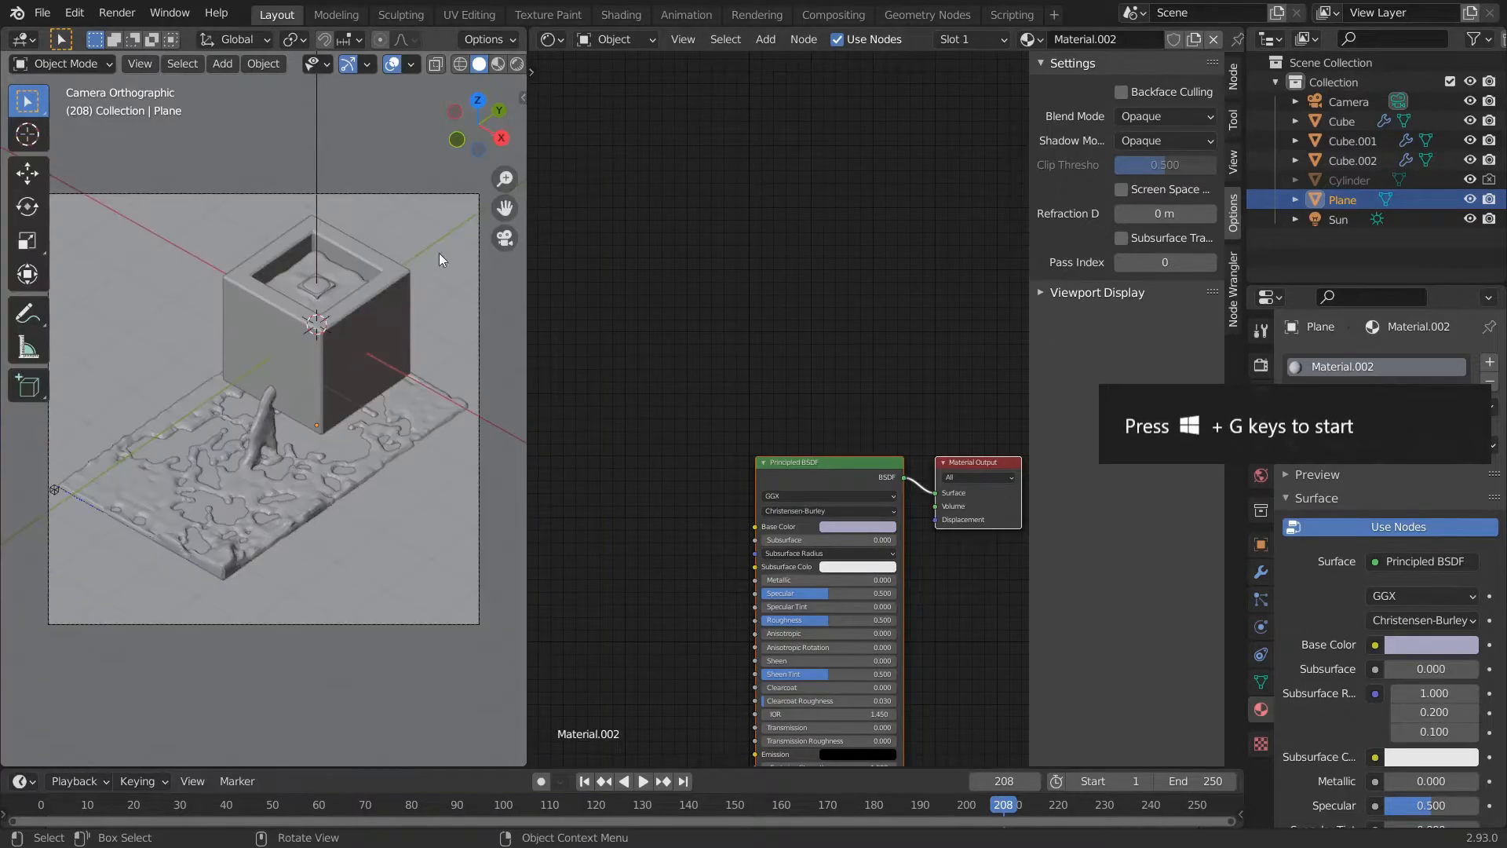
- Set the Multiply node's value to 30 in the water object's material and check it in a render of the current frame
left_click(271, 487)
scroll(872, 347, "up", 2)
left_click(862, 392)
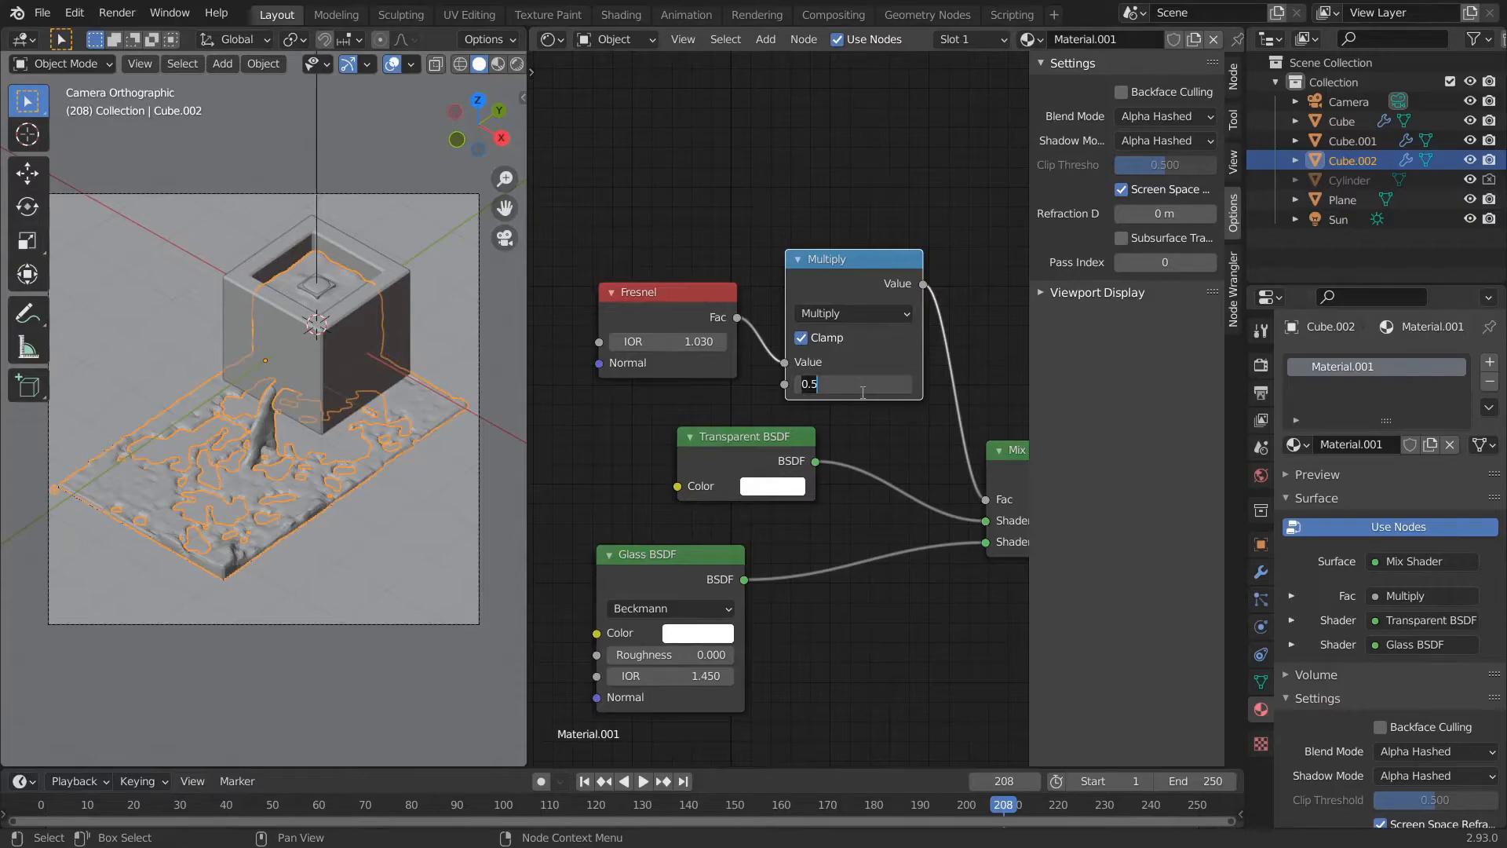
type("30")
key("Return")
key("F12")
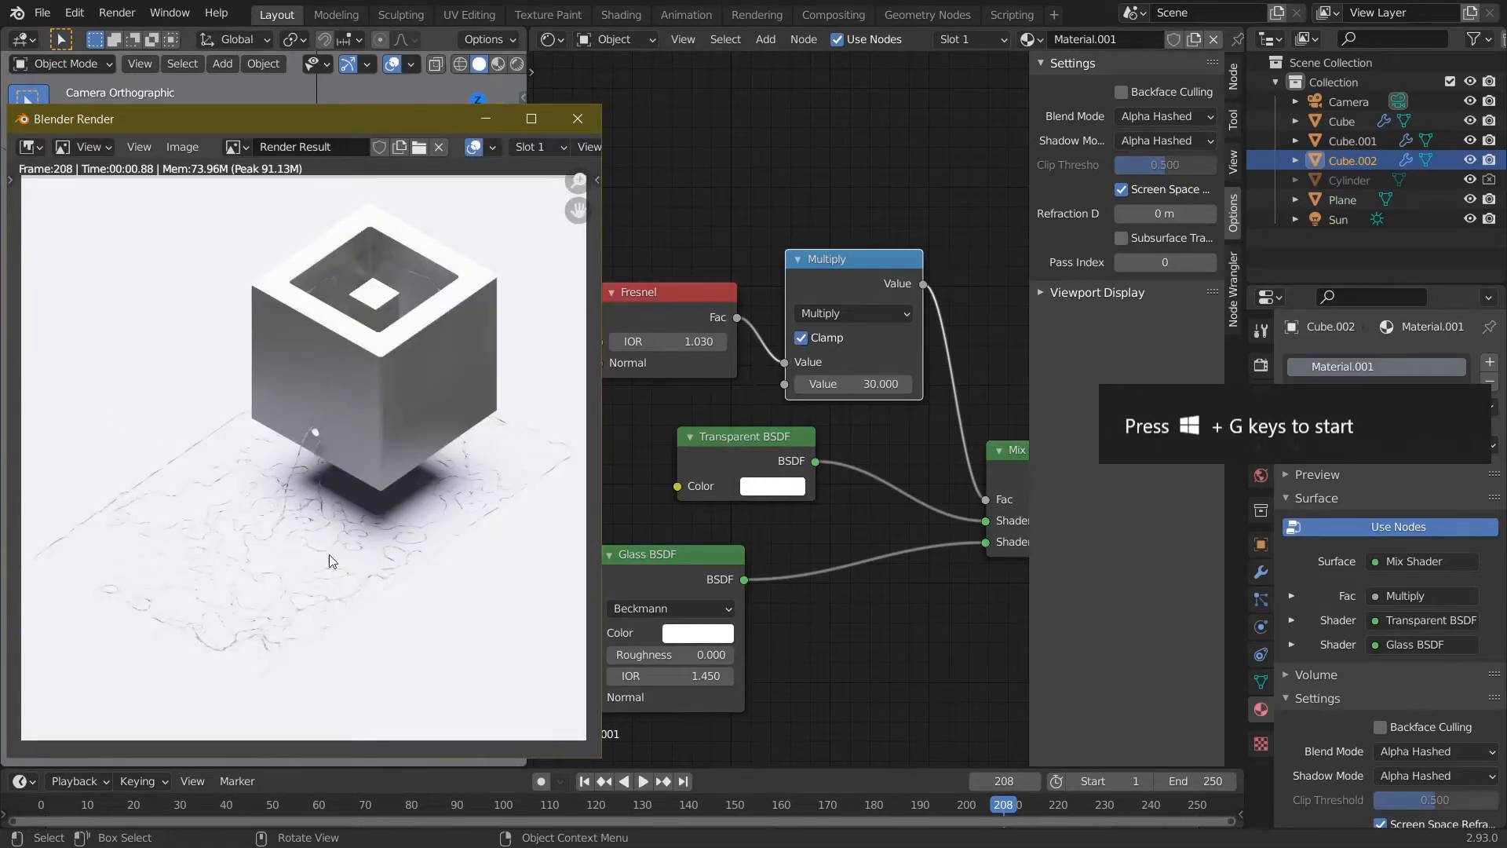
left_click(579, 118)
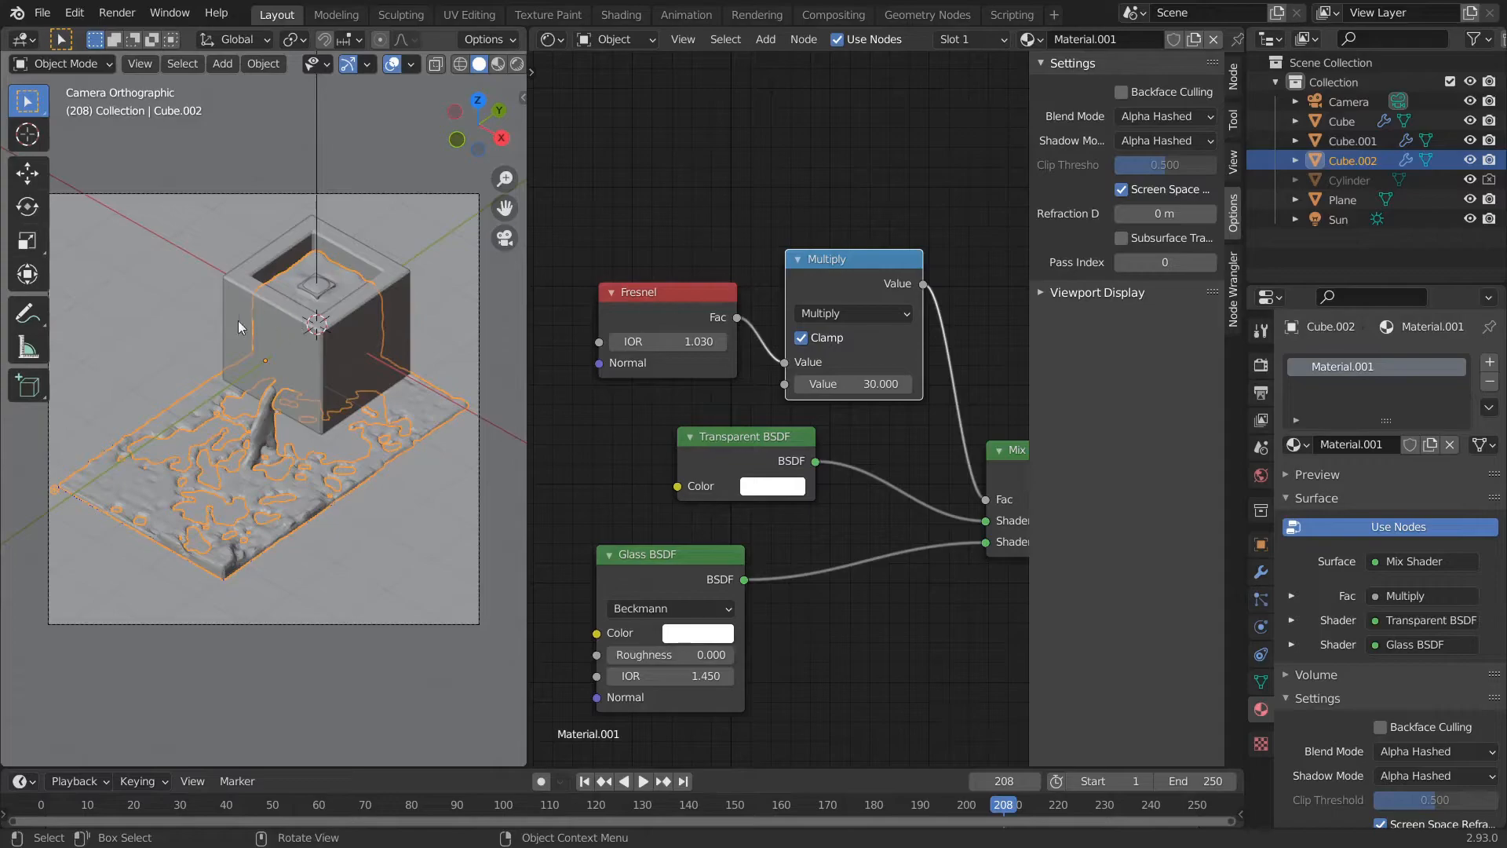
- Rename the water object's material to "water"
left_click(263, 303)
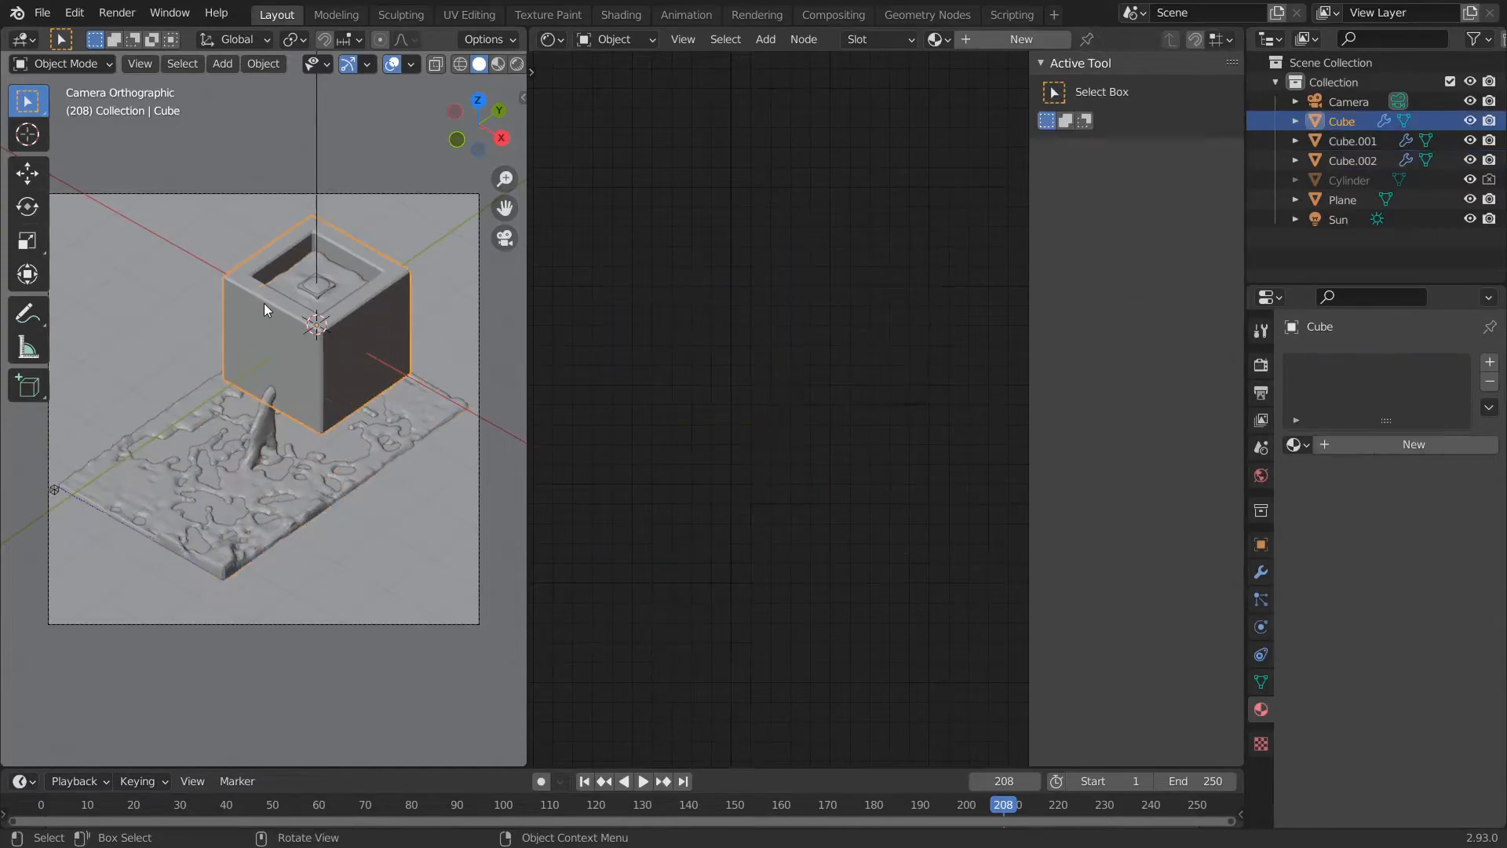
left_click(214, 483)
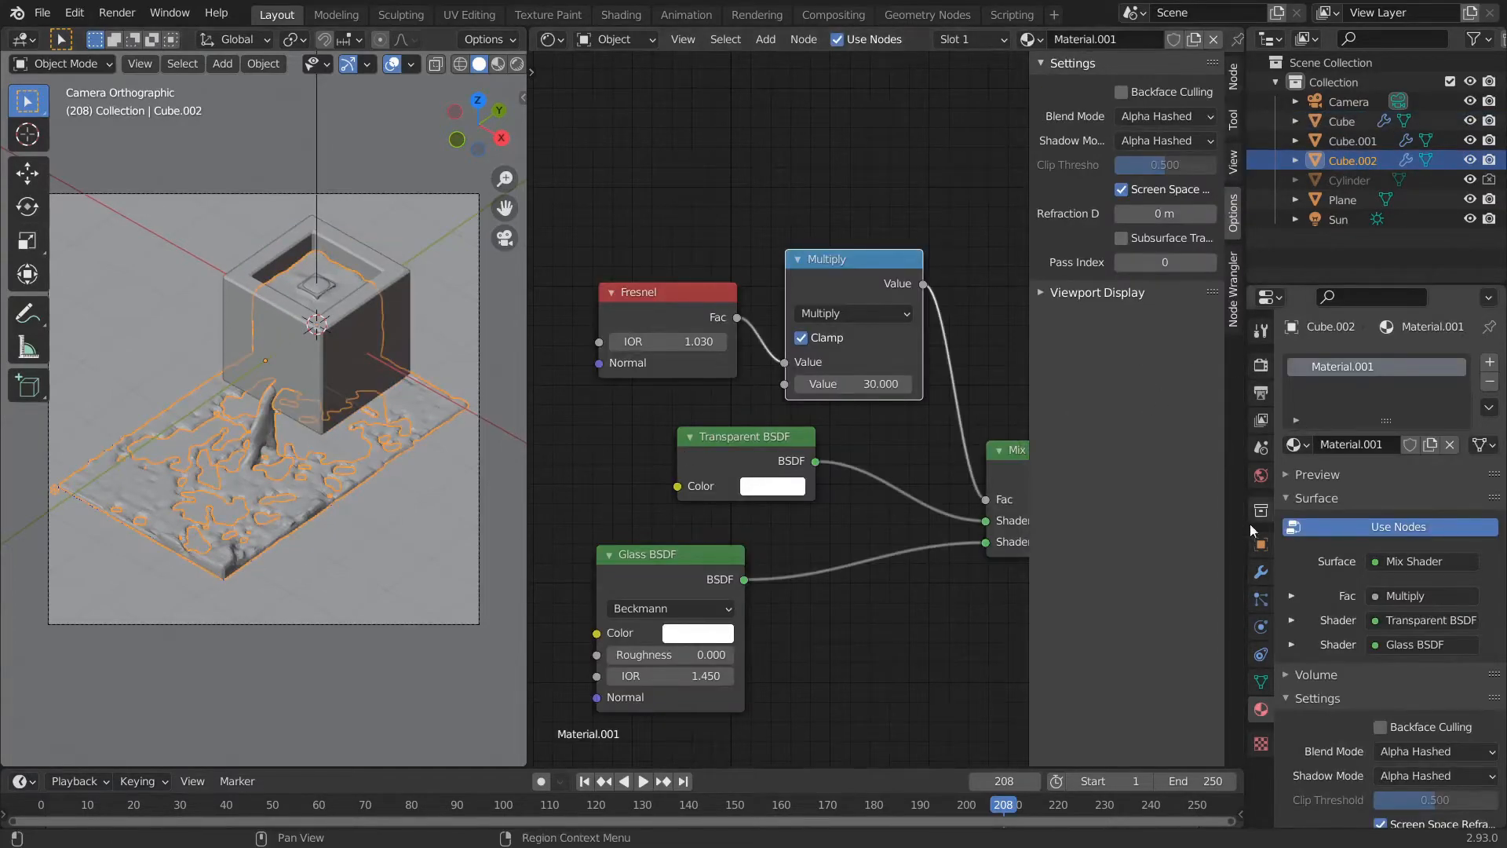
double_click(1385, 374)
type("water")
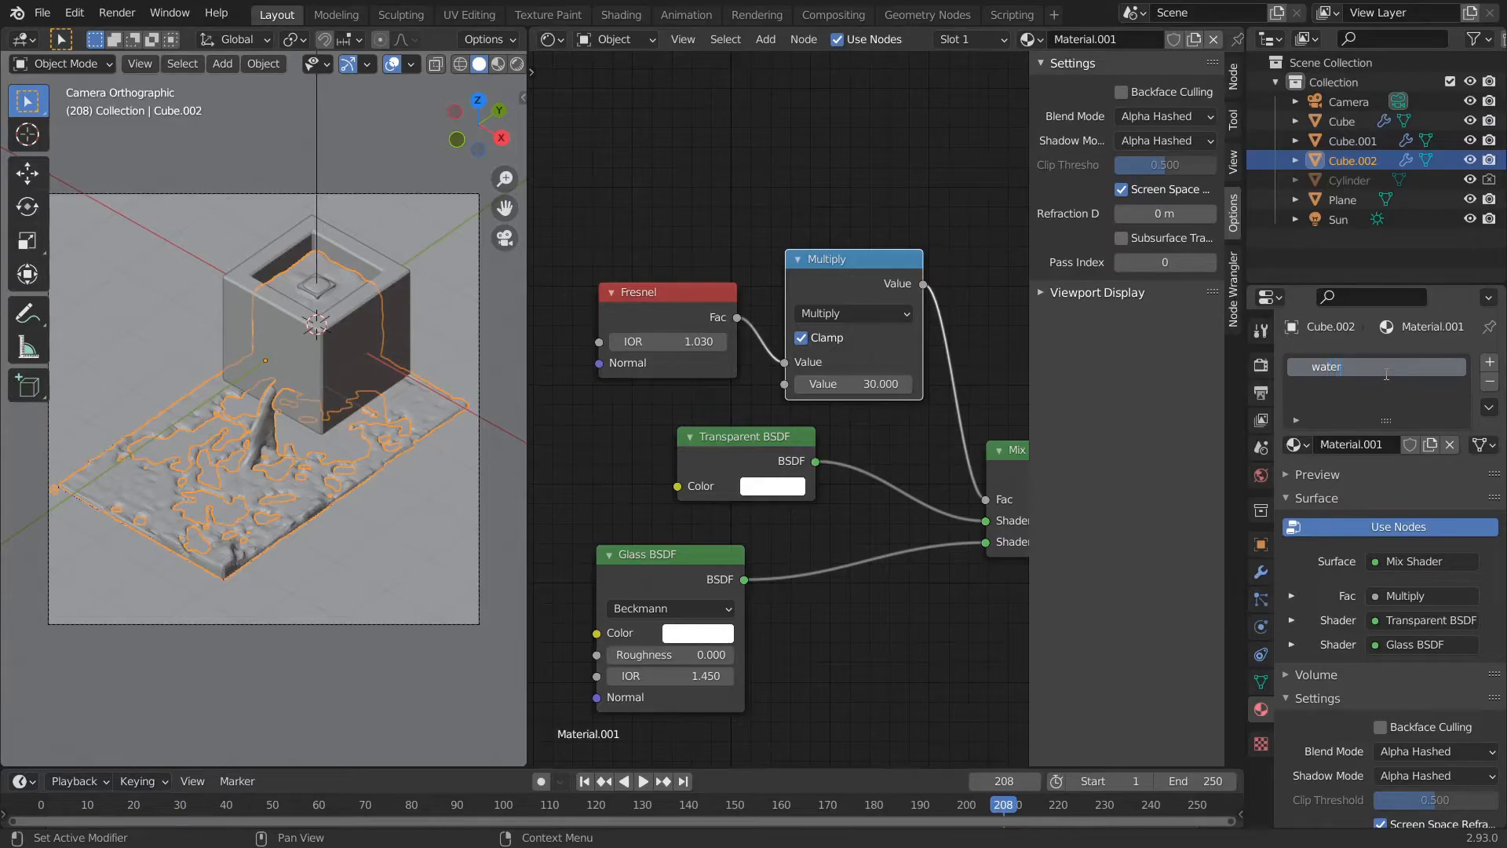
key("Return")
- Assign the "water" material to the outer box and make it an independent single-user copy
left_click(263, 371)
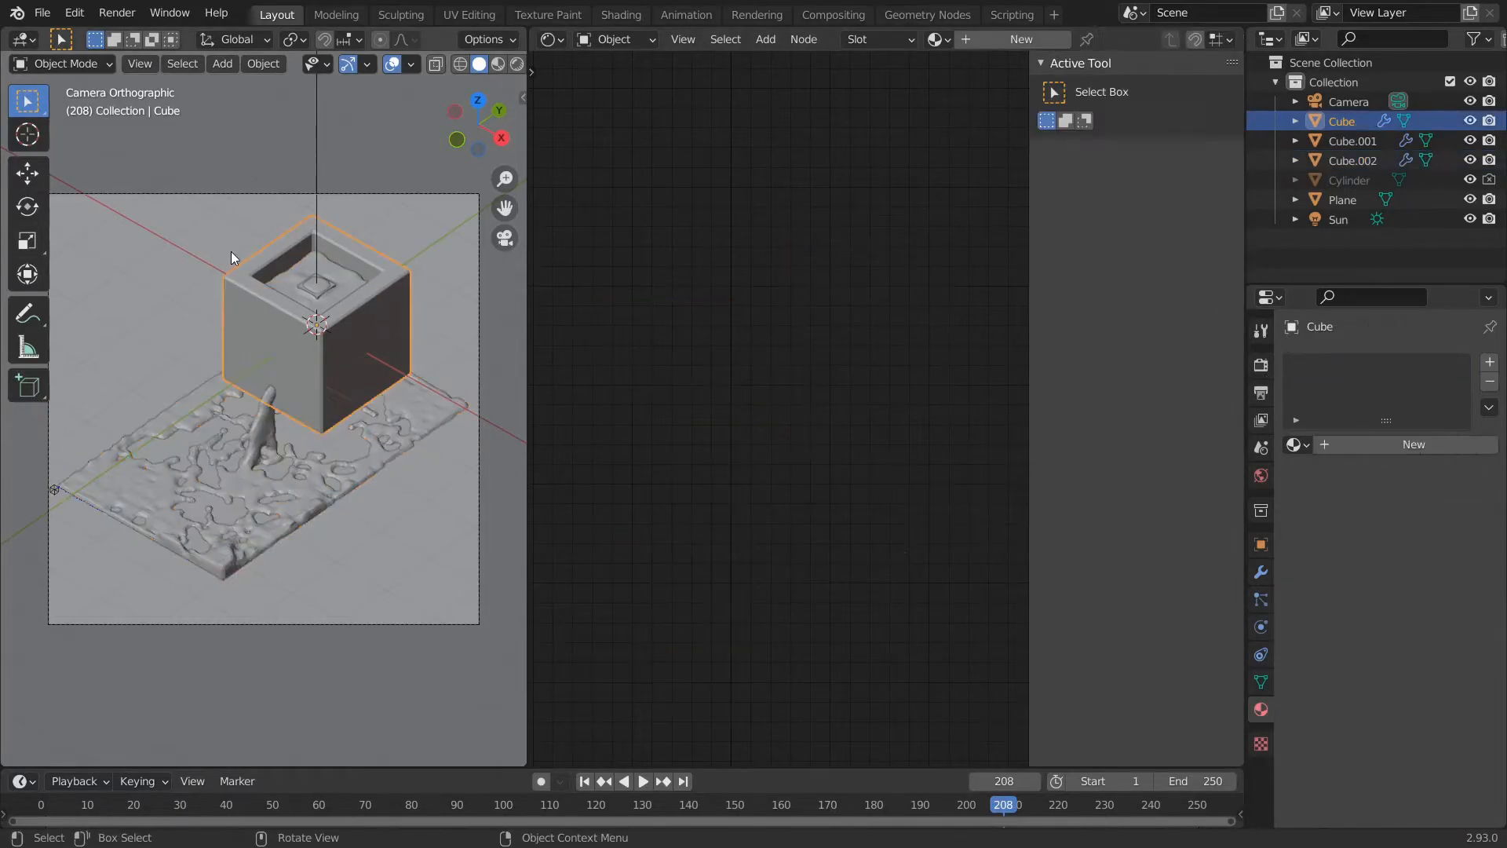
left_click(1295, 445)
left_click(1118, 511)
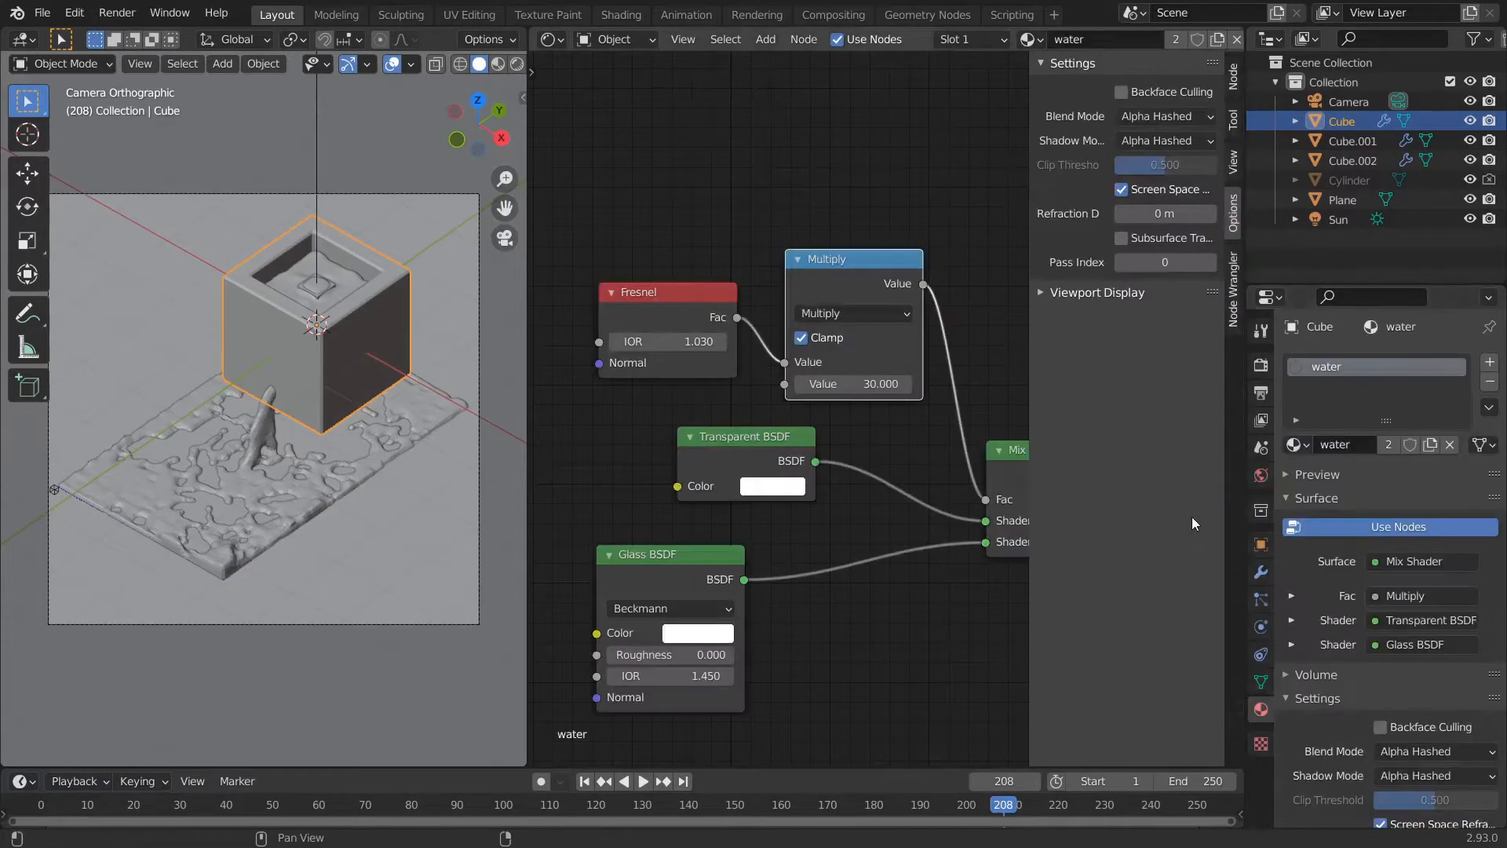
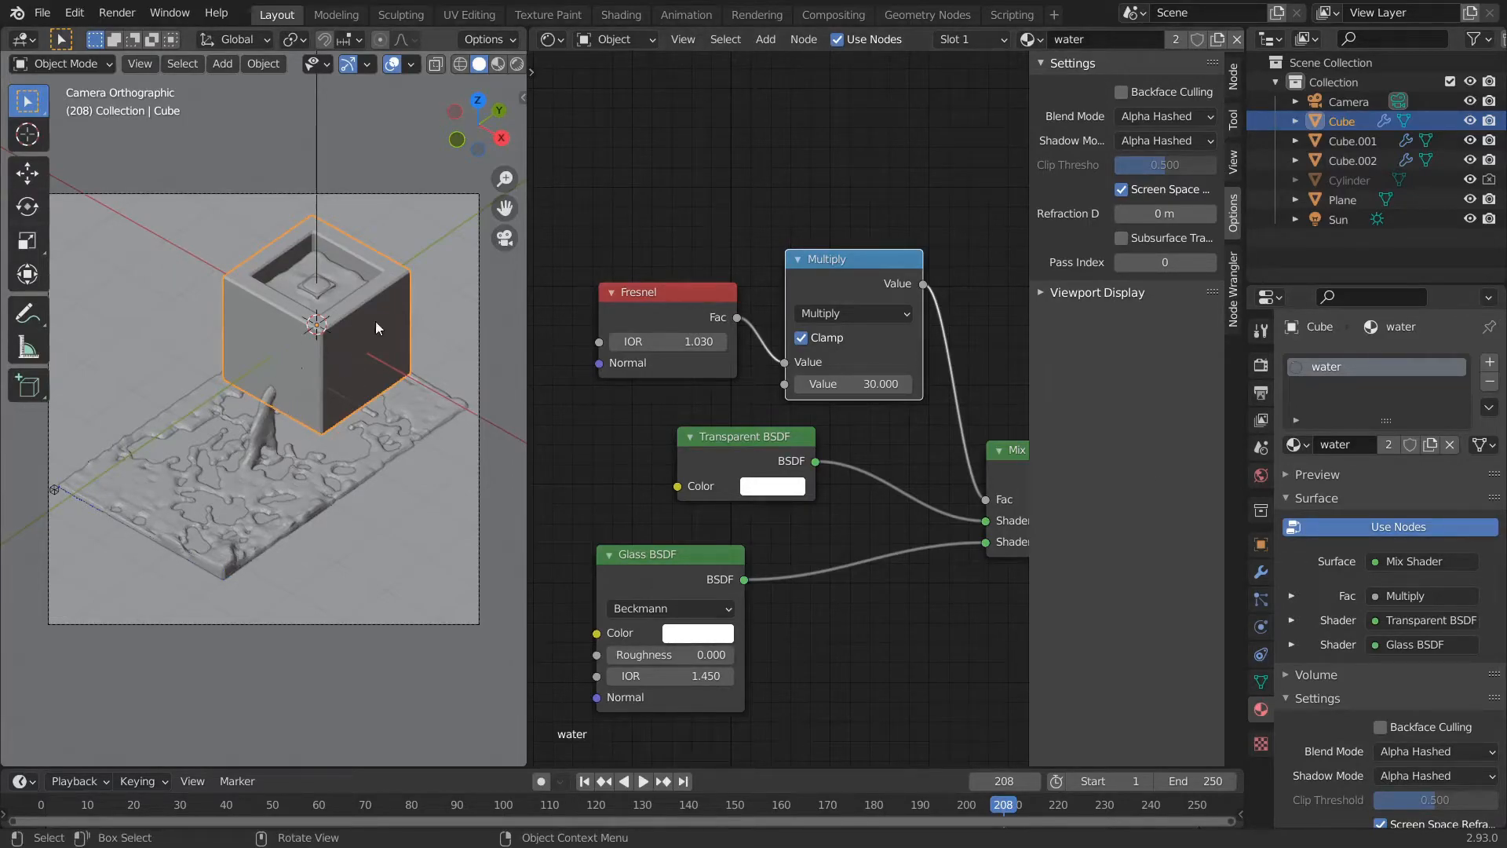
left_click(1430, 445)
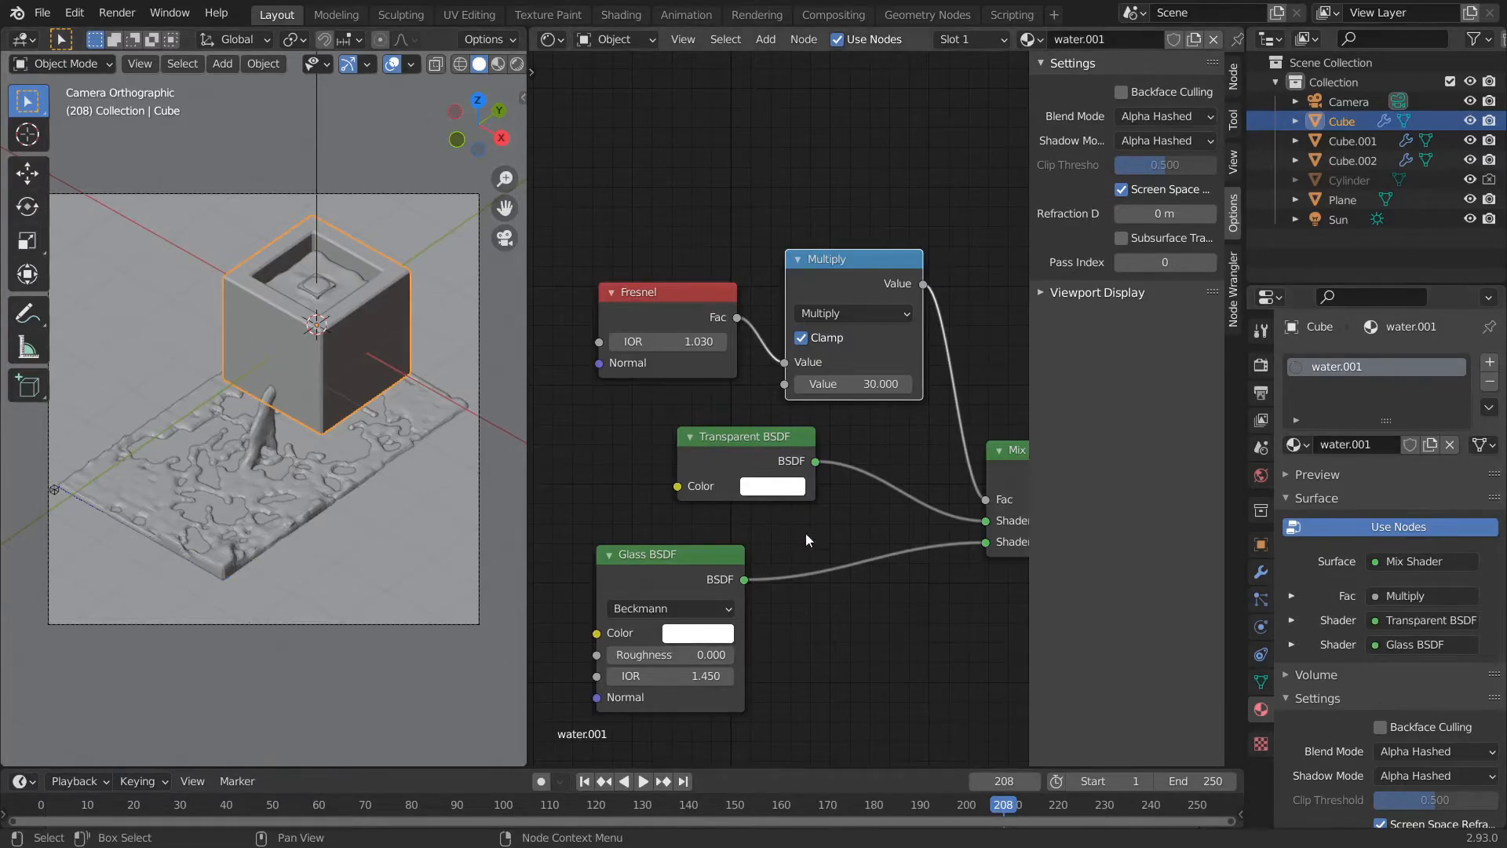
- Set the Glass BSDF's IOR to 1.45 in the box's copied material
scroll(670, 325, "up", 4)
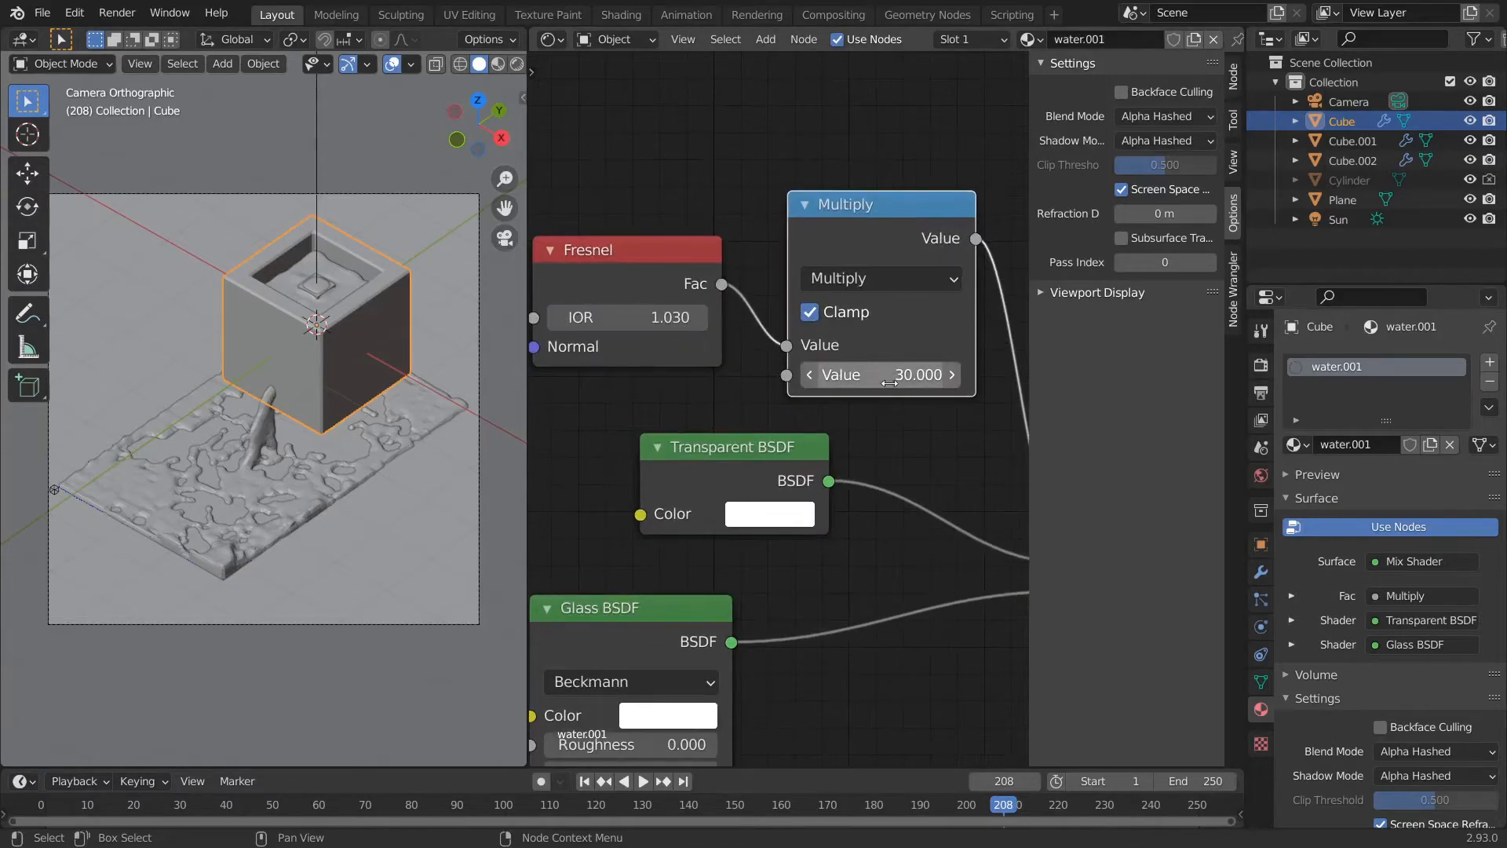
scroll(888, 382, "down", 3)
scroll(893, 563, "down", 3)
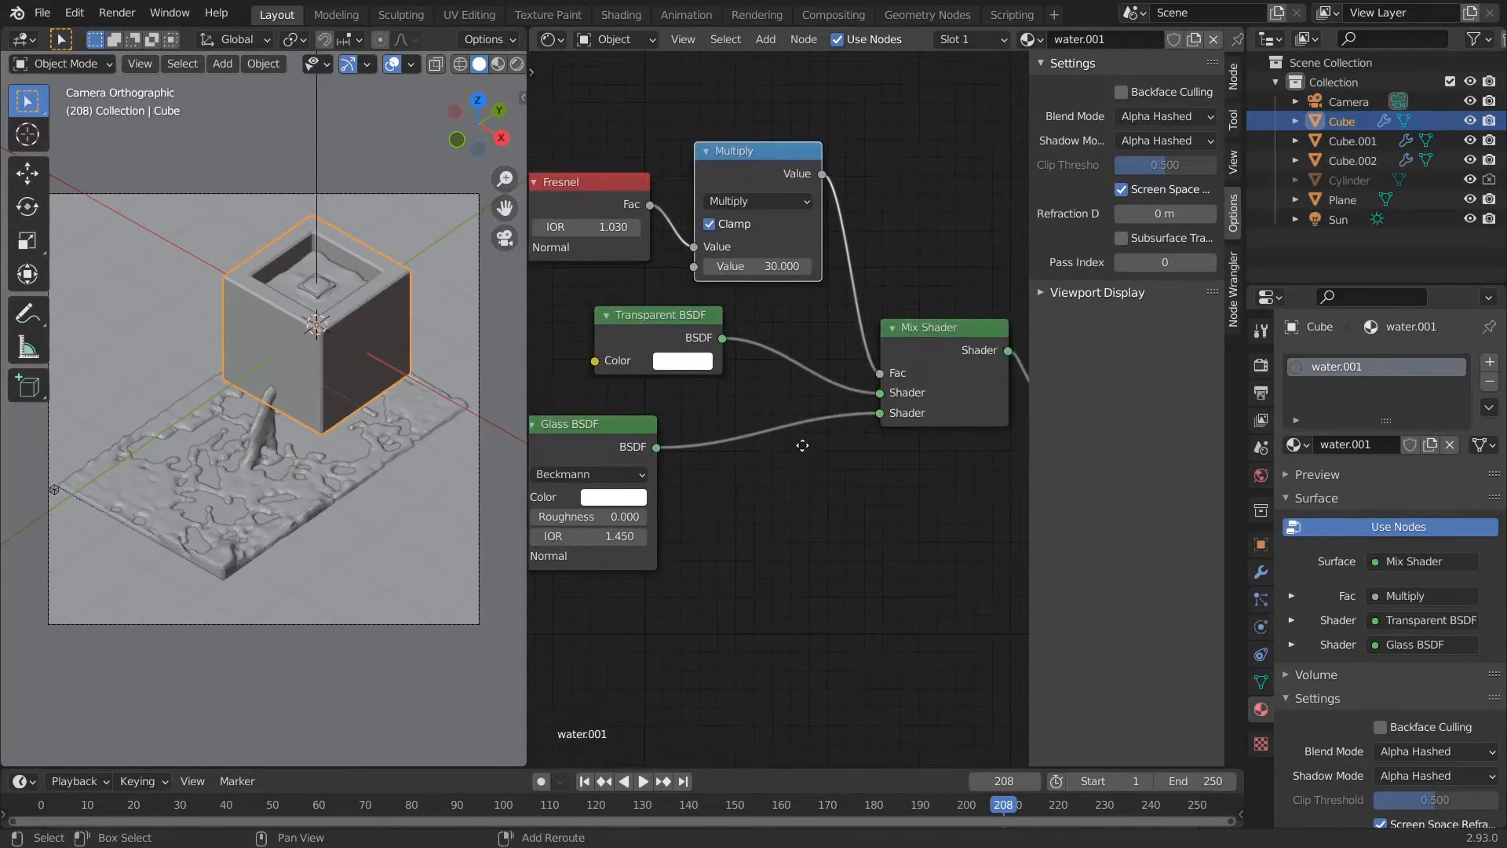
scroll(747, 571, "up", 3)
left_click(734, 550)
type("1.45")
key("Return")
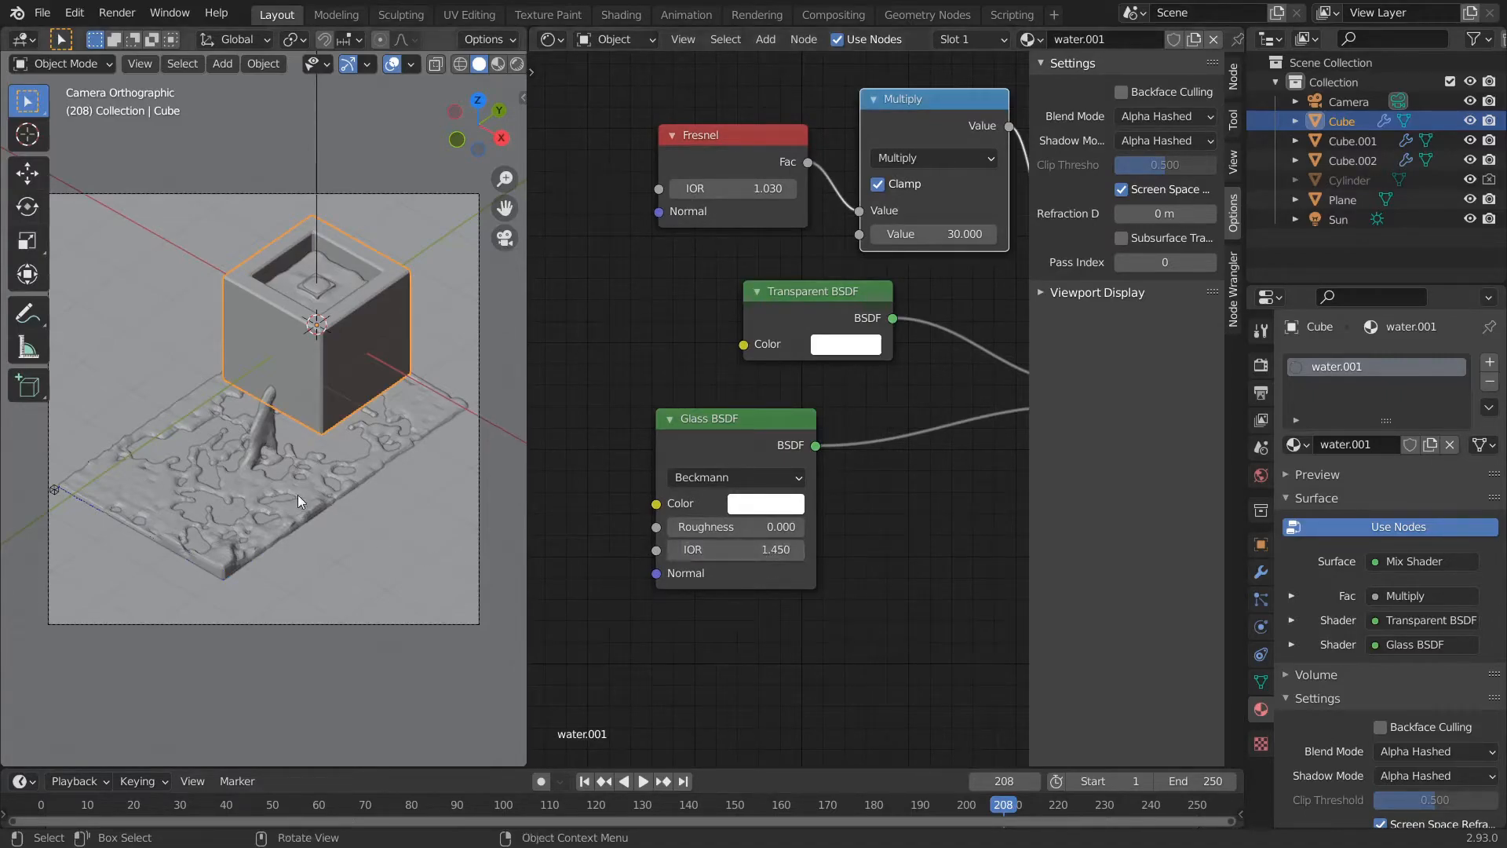
- Select the water object and set its Glass BSDF's IOR to 1.33
left_click(281, 495)
left_click(759, 553)
type("1.33")
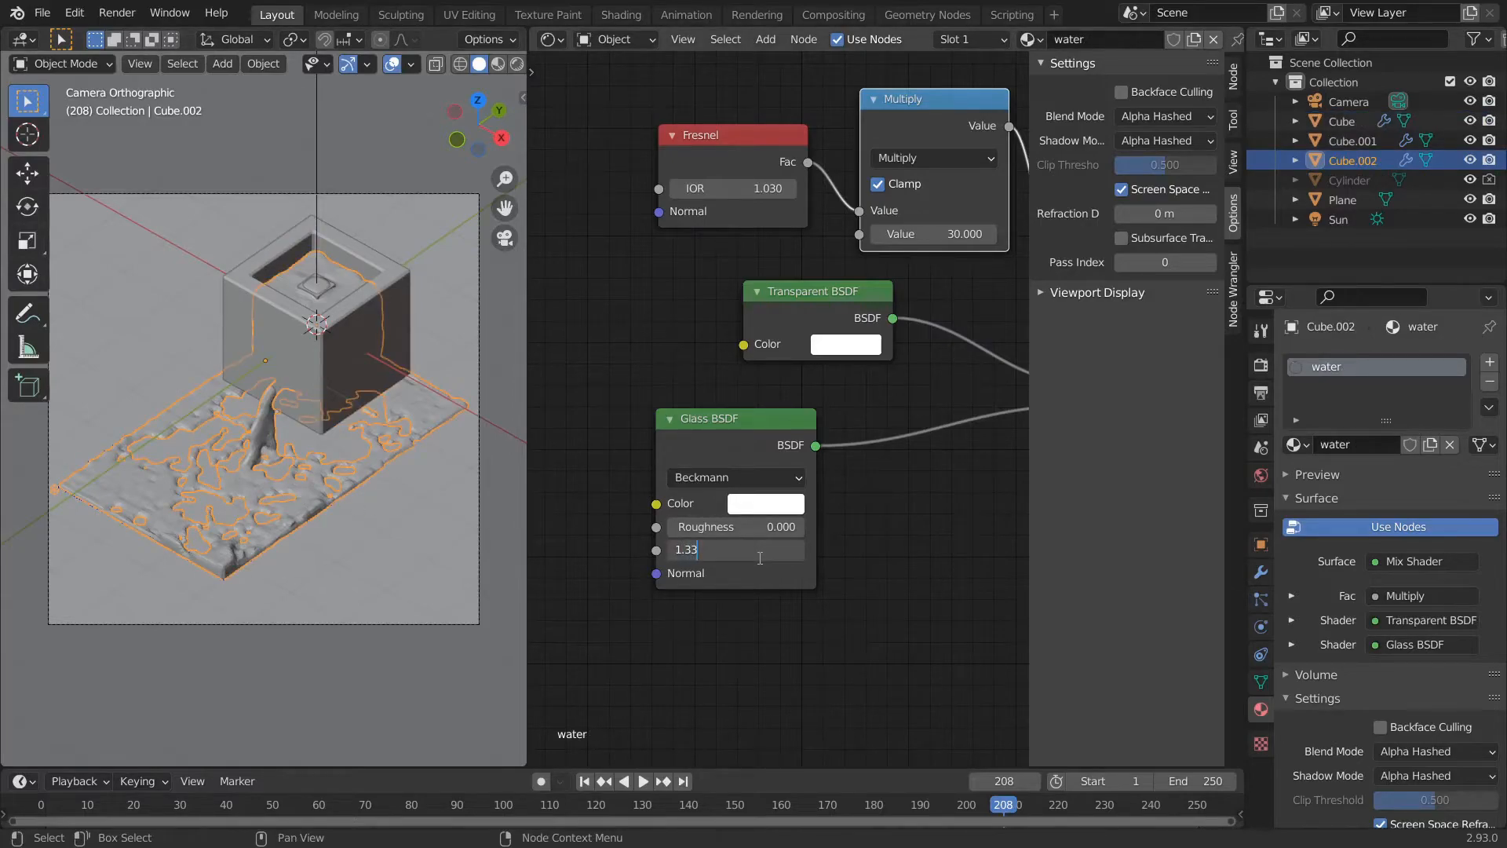
key("Return")
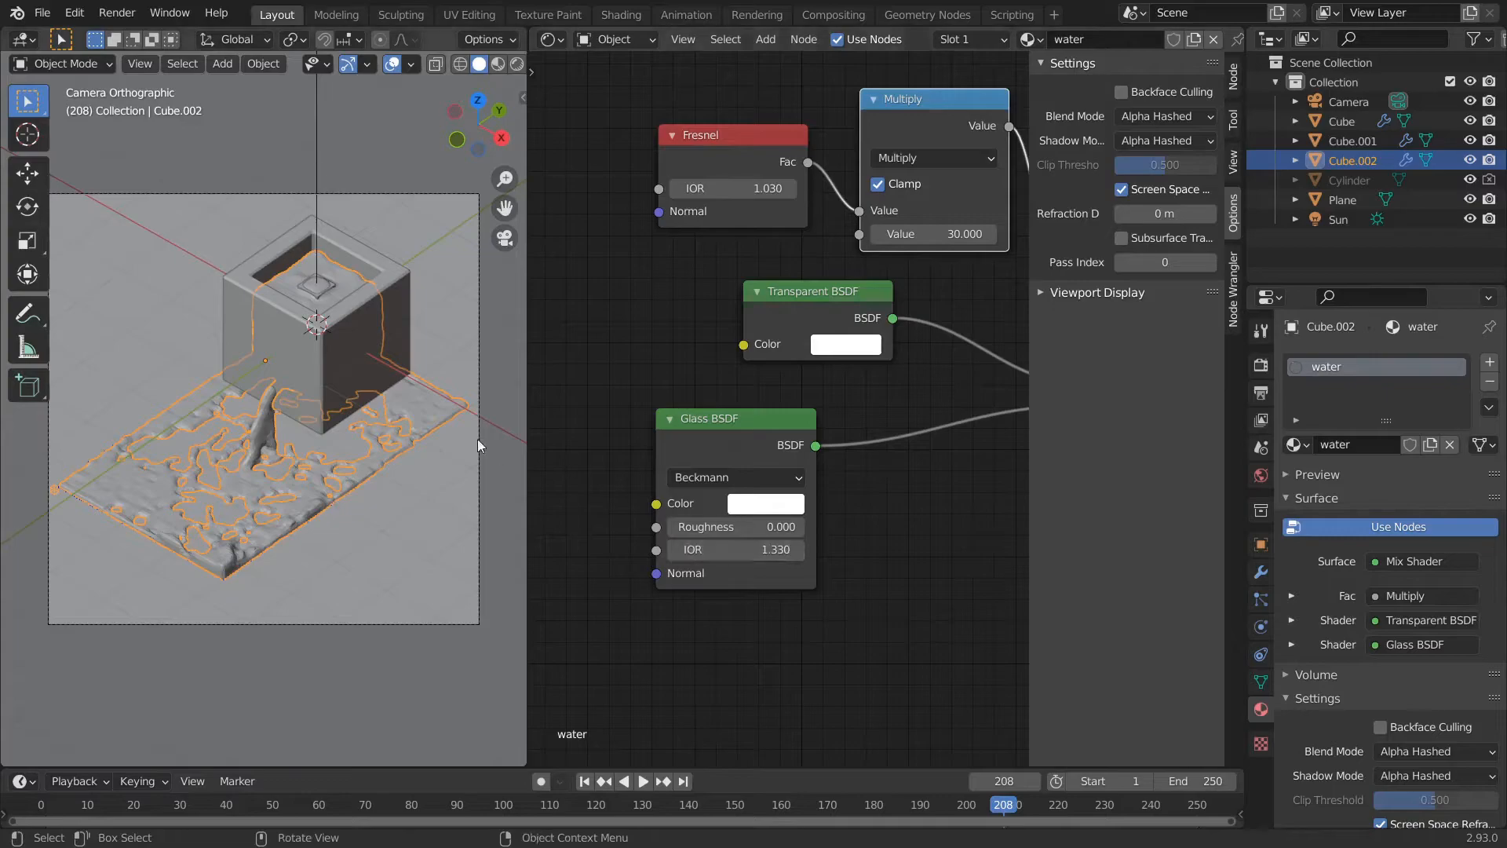
- Select the box, check its glass material nodes, and render the current frame with both materials
left_click(357, 379)
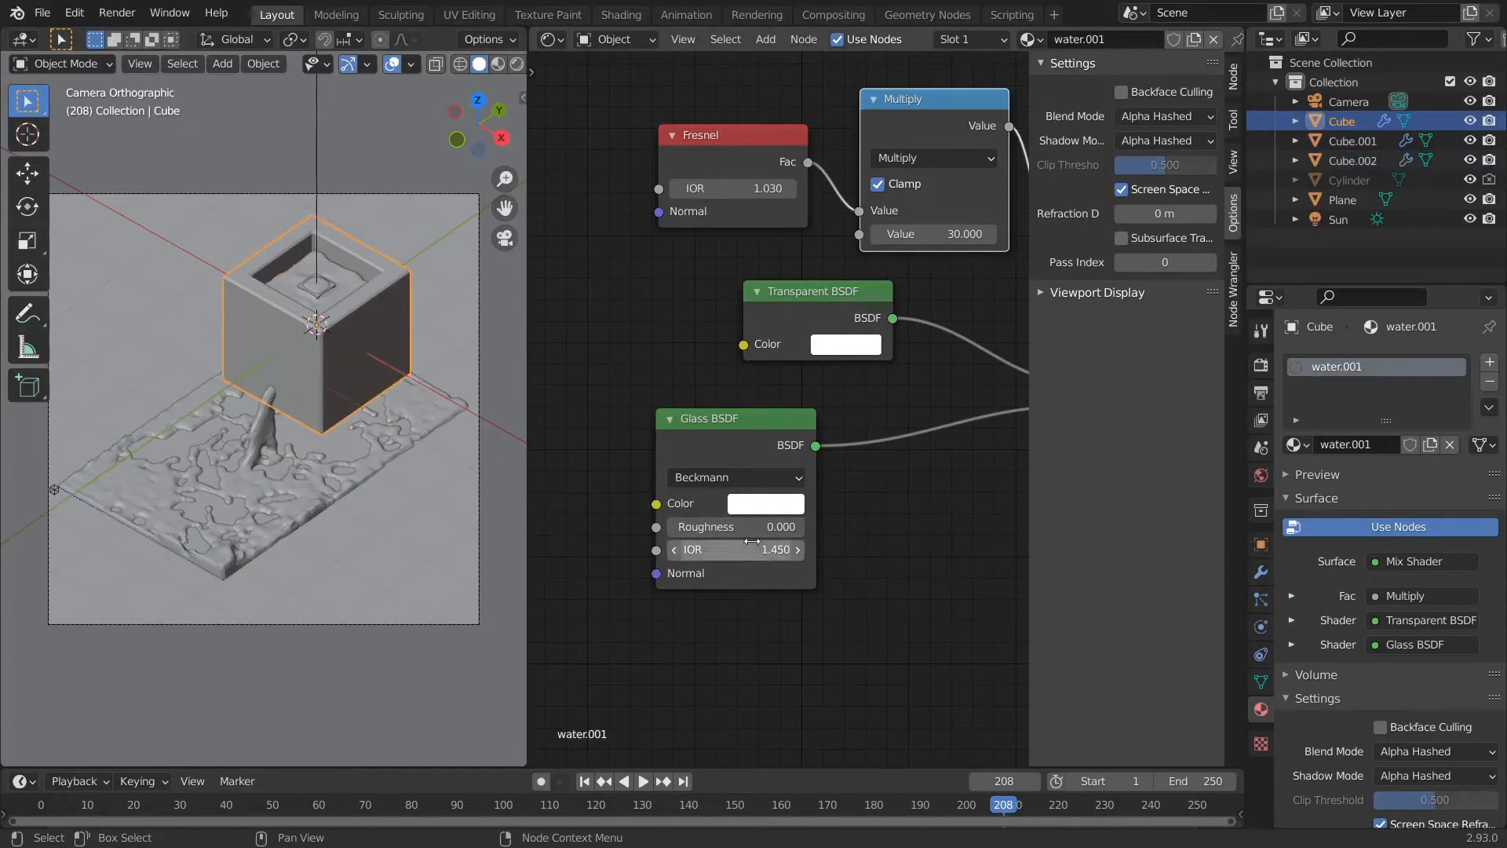
scroll(777, 409, "down", 2)
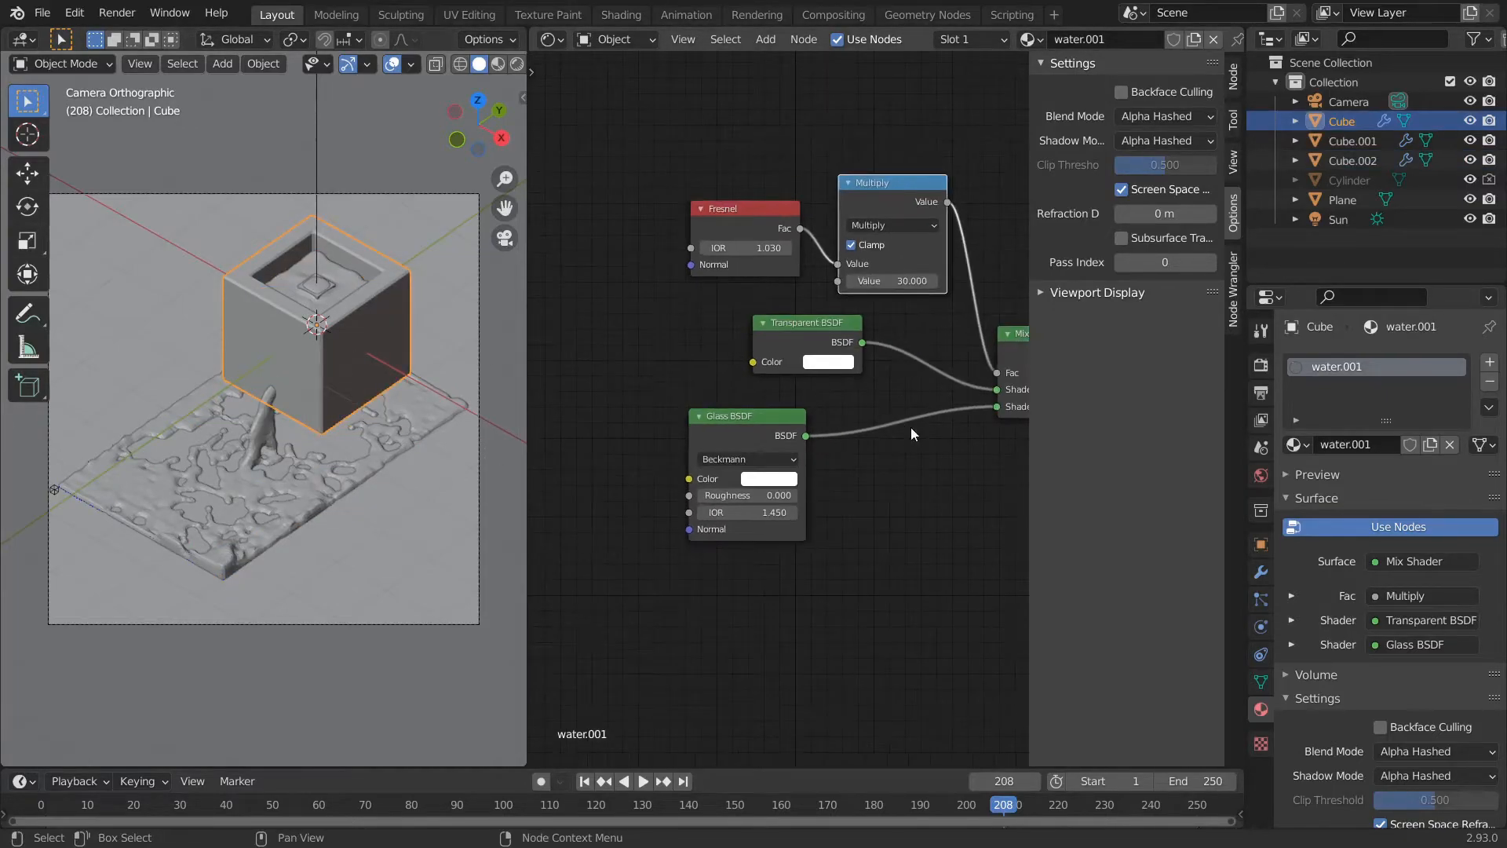
middle_click_drag(309, 380, 324, 415, "shift")
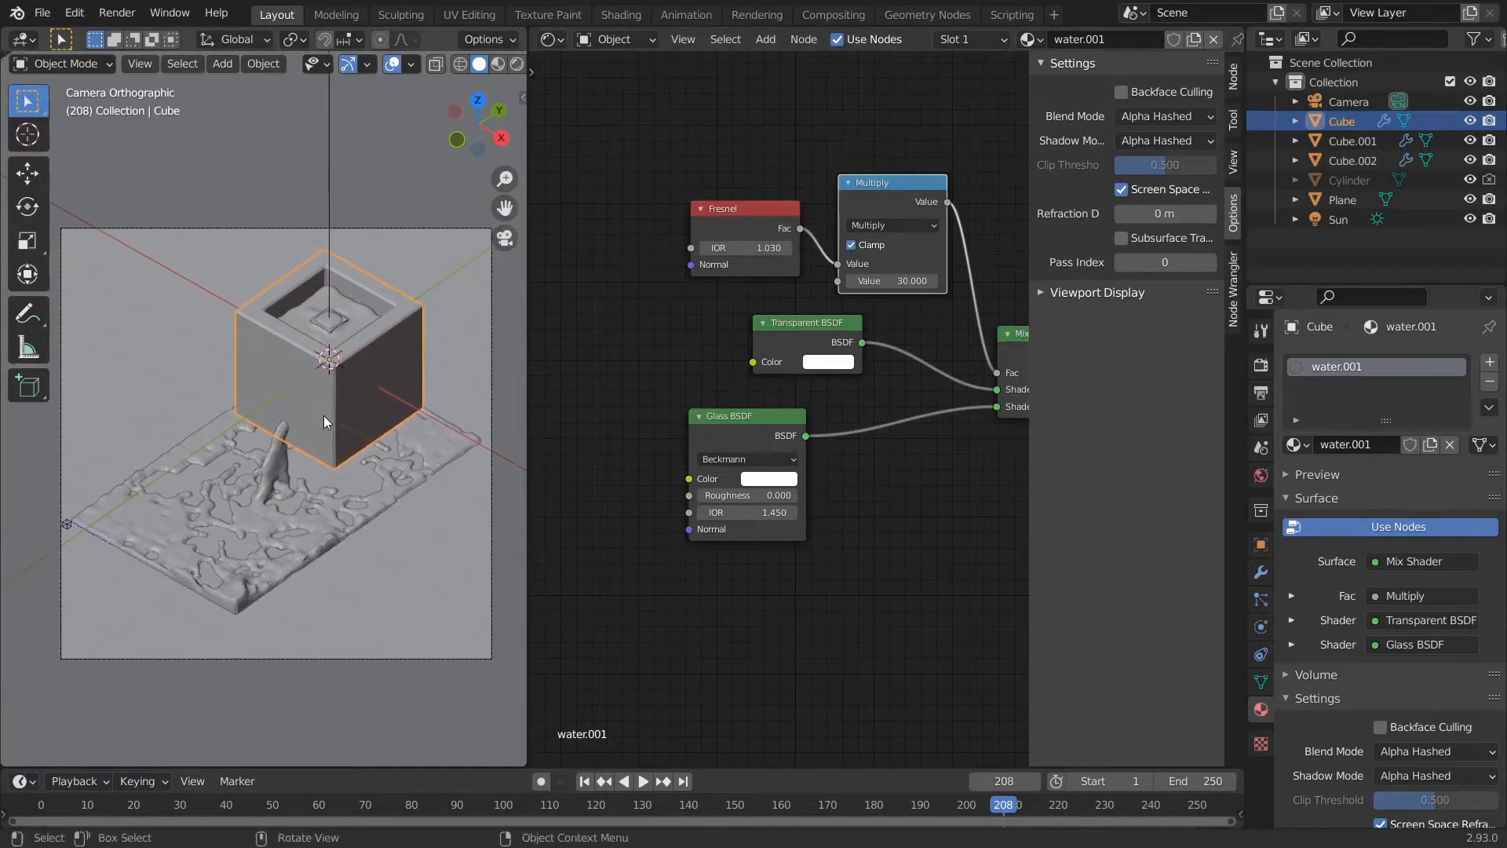
key("F12")
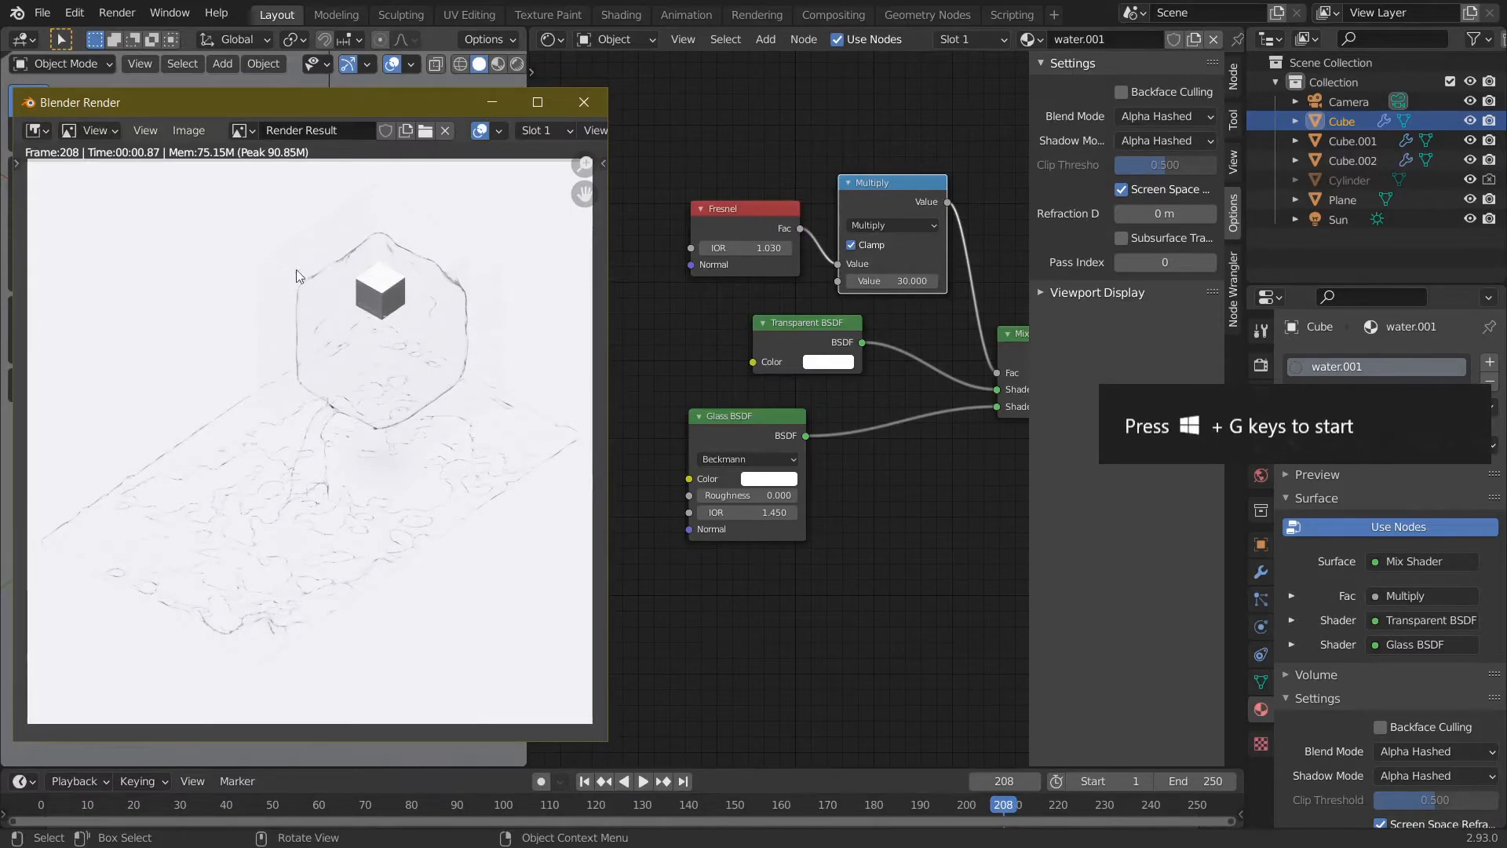
- Try a Multiply node value of 40 in the box's glass material and render the current frame
left_click(600, 110)
left_click(916, 280)
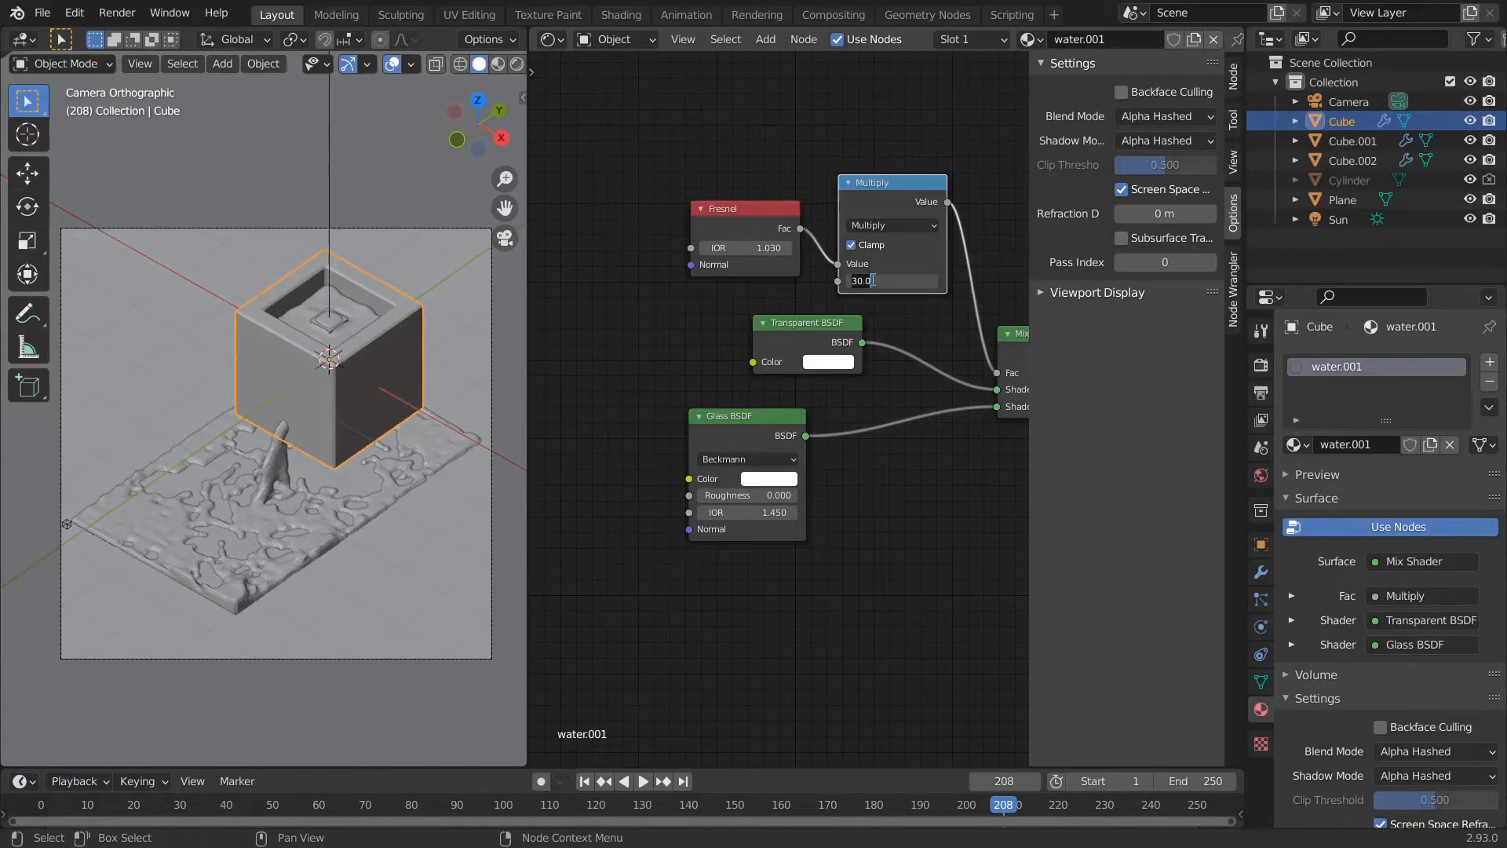
type("40")
key("Return")
key("F12")
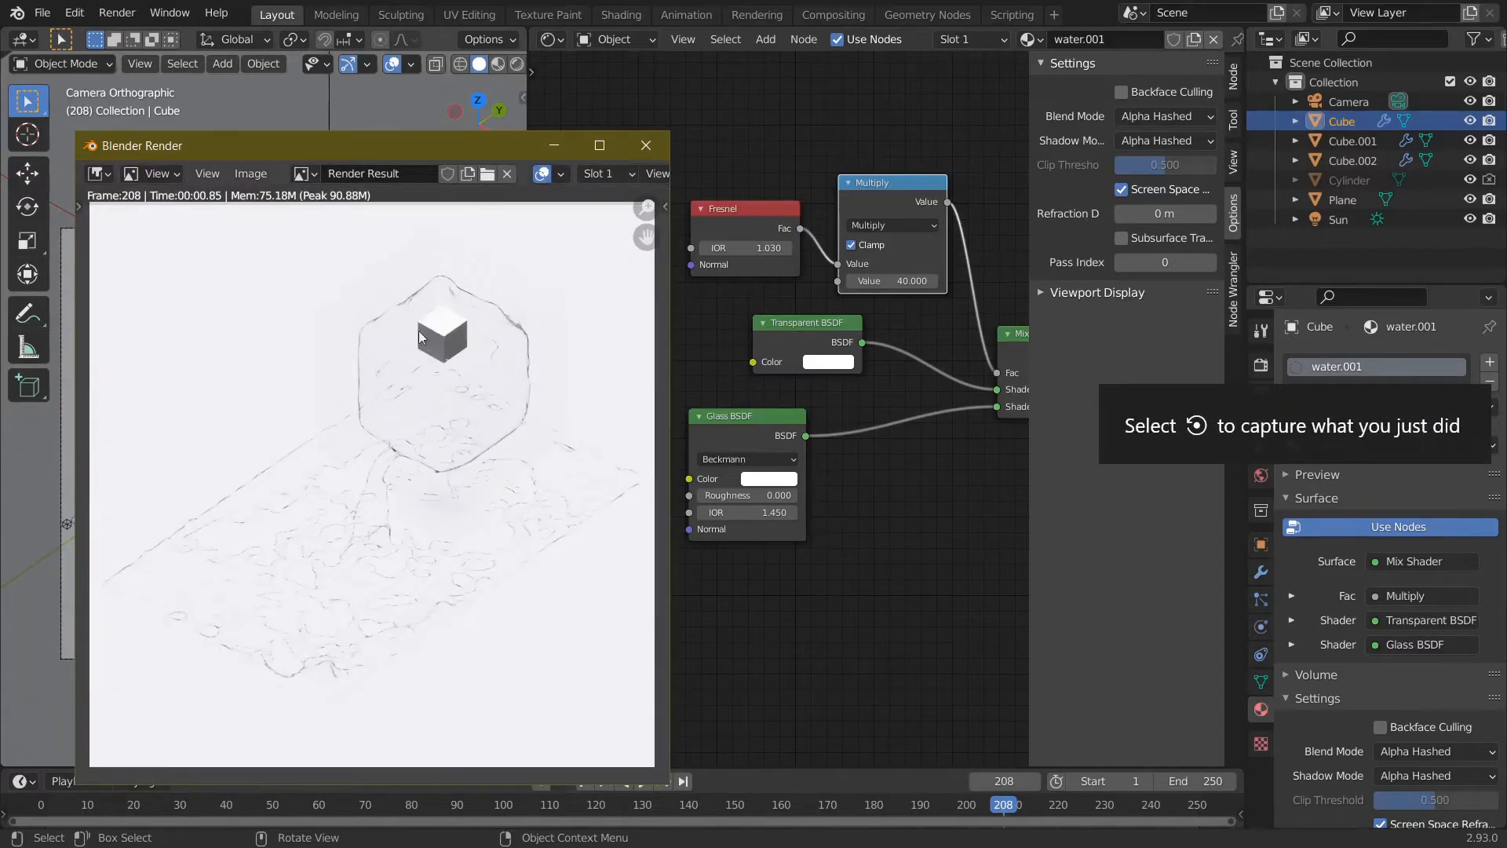
left_click(646, 146)
- Try Multiply node values of 73.4 and 87.3 in the box's glass material, rendering the frame with each
left_click_drag(911, 281, 1044, 281)
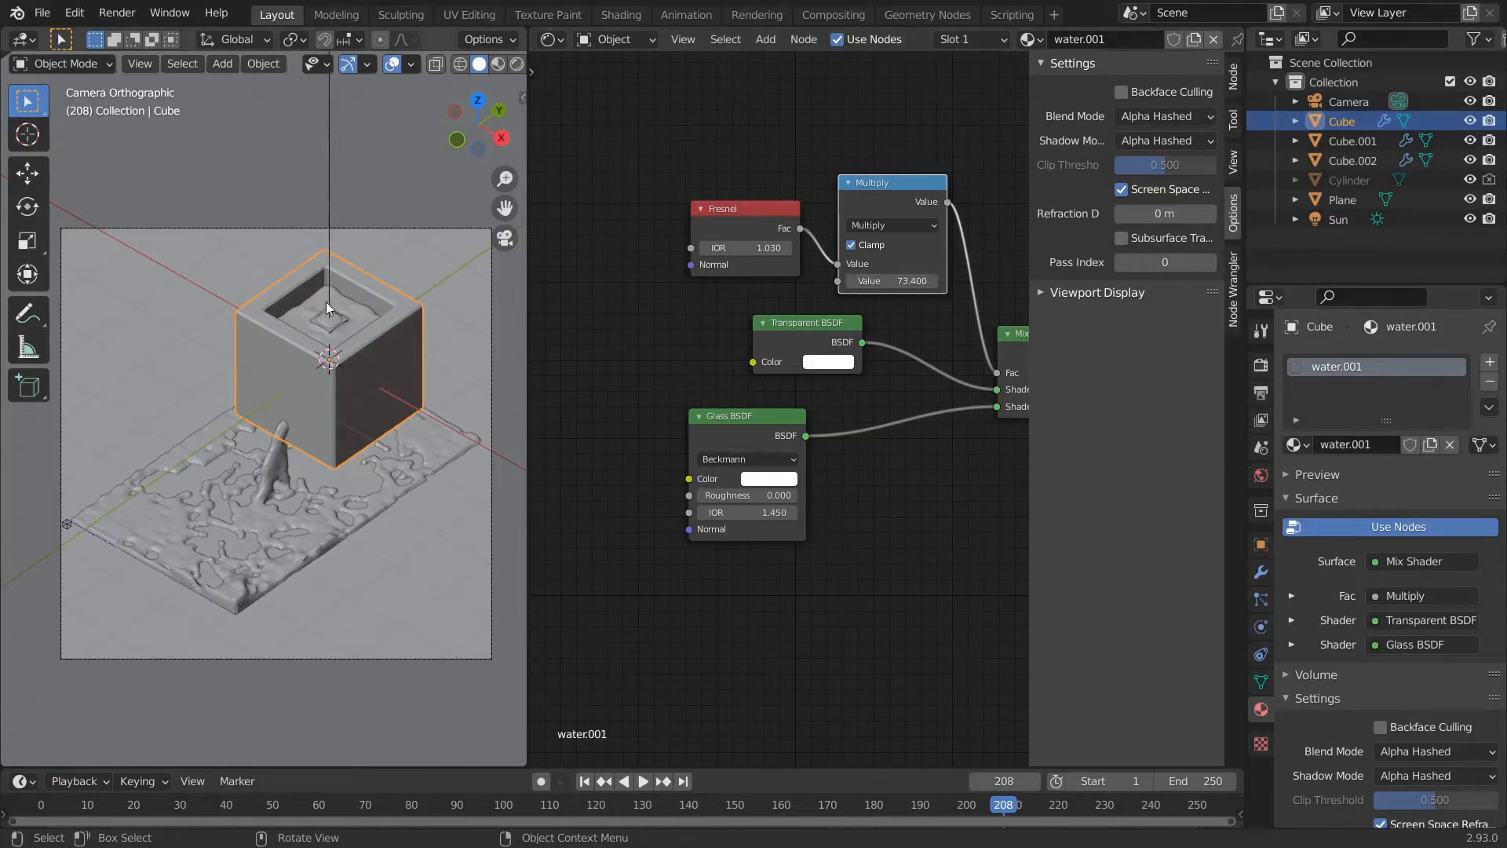
key("F12")
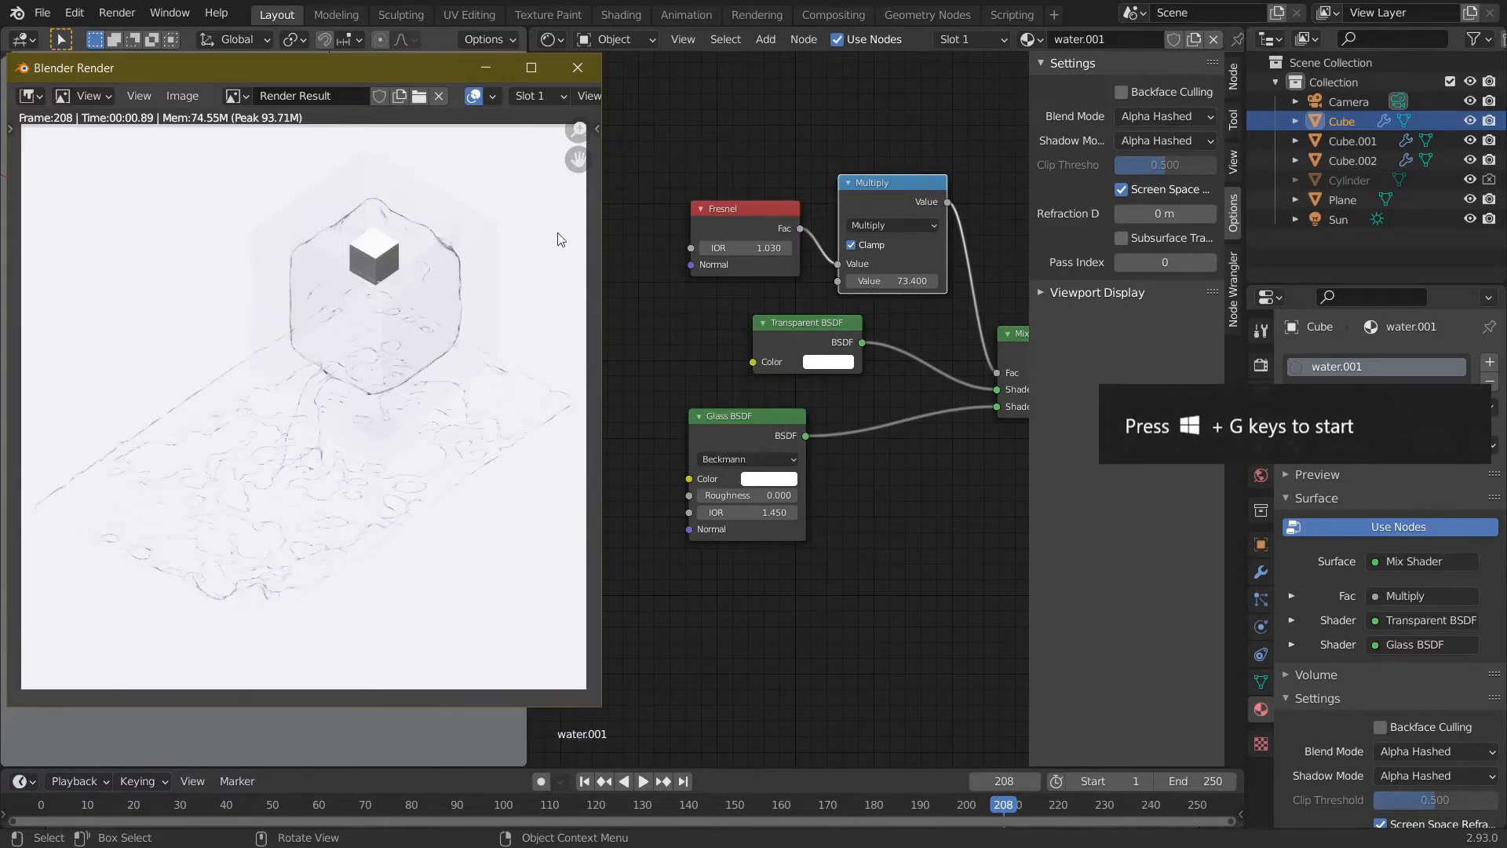
left_click(581, 67)
left_click_drag(895, 281, 942, 281)
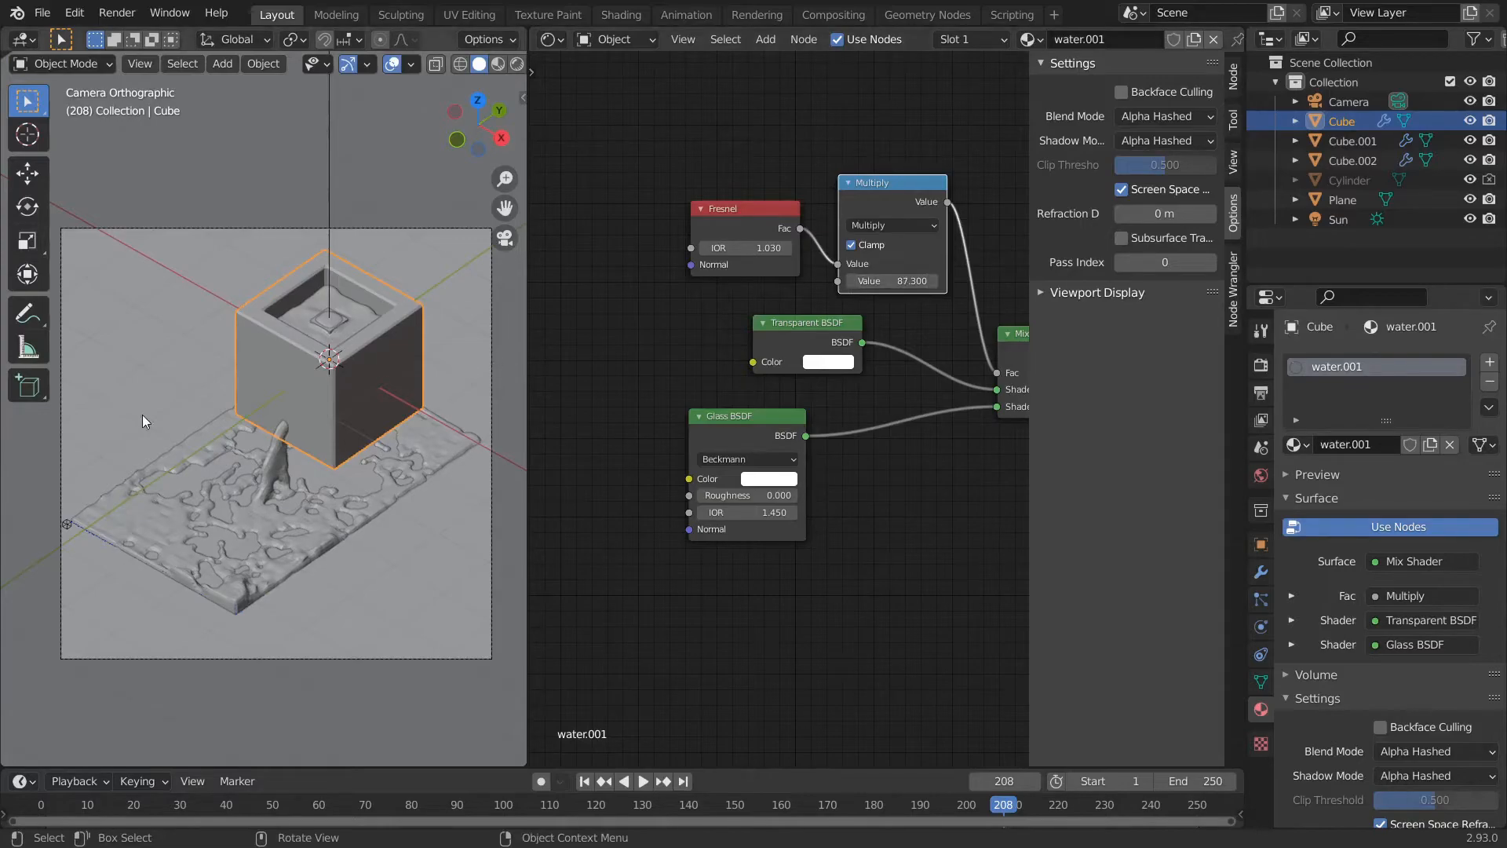
key("F12")
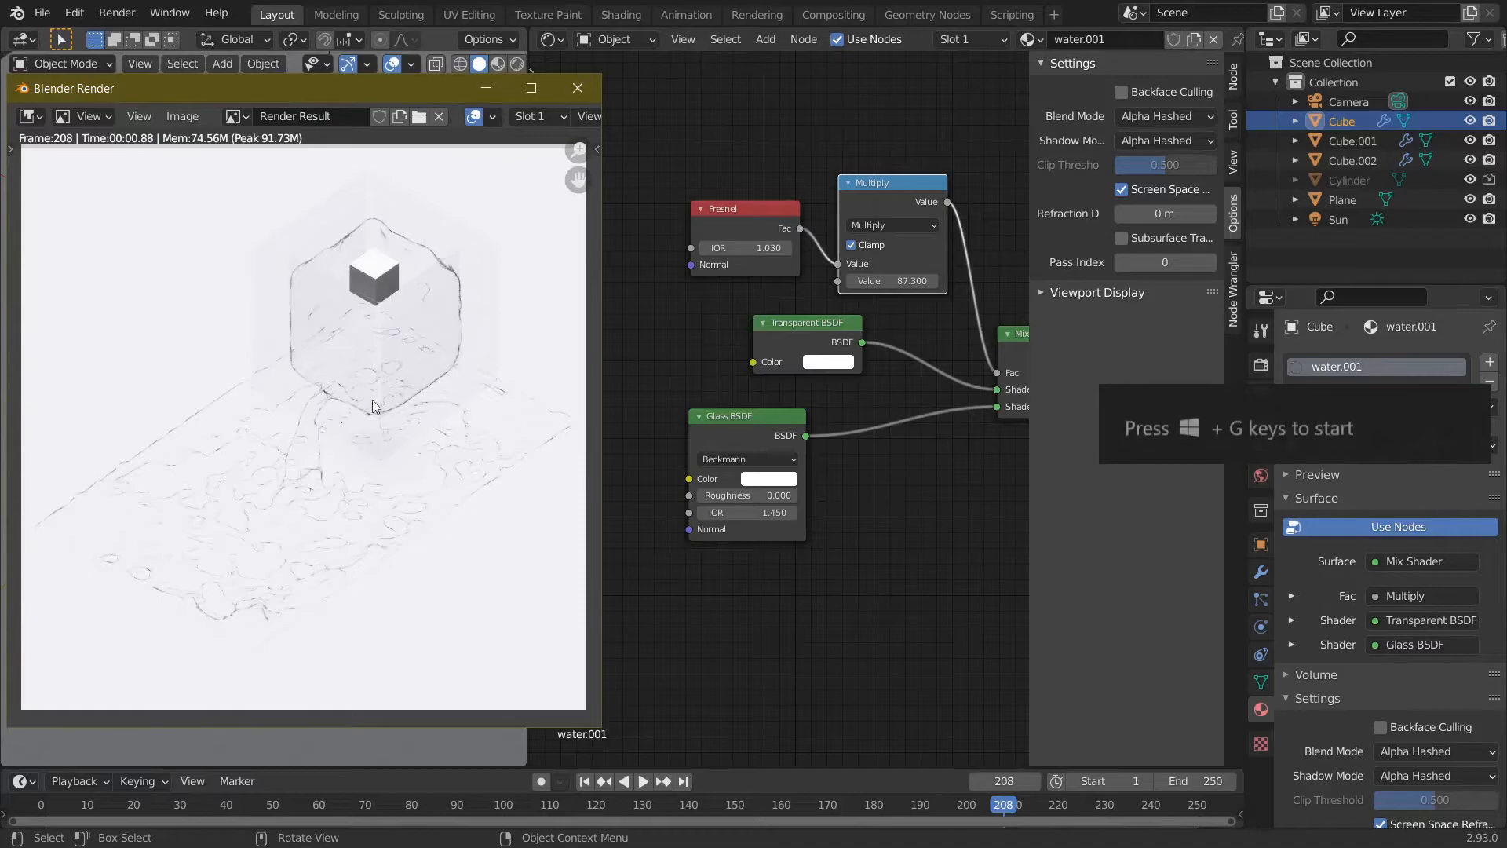
left_click(578, 88)
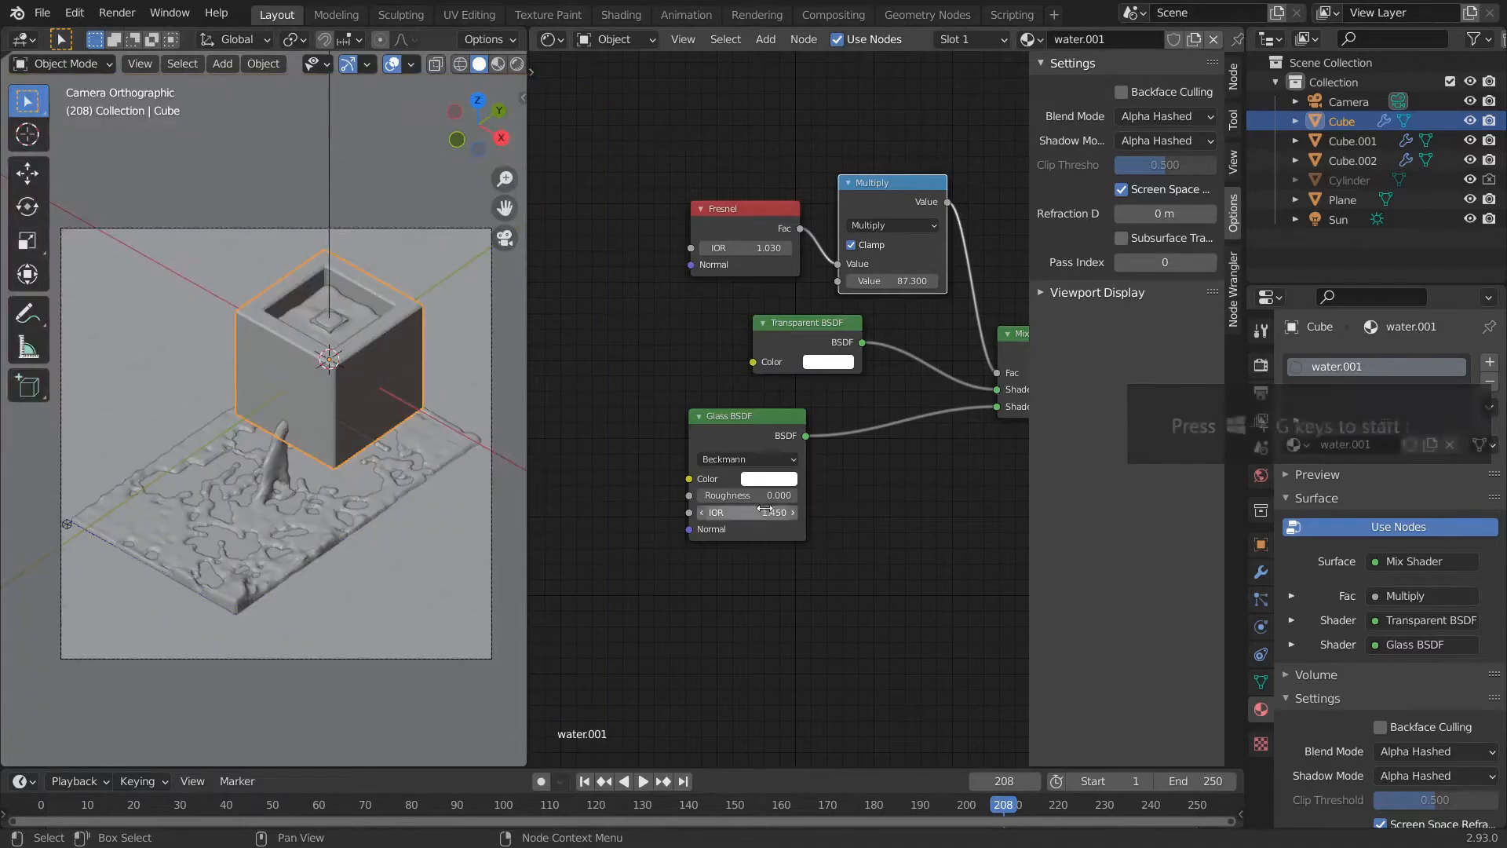
- Set the Glass BSDF's IOR to 1.95 in the box's material and render the current frame
left_click(791, 514)
left_click(792, 515)
left_click(791, 514)
left_click(791, 514)
left_click(791, 514)
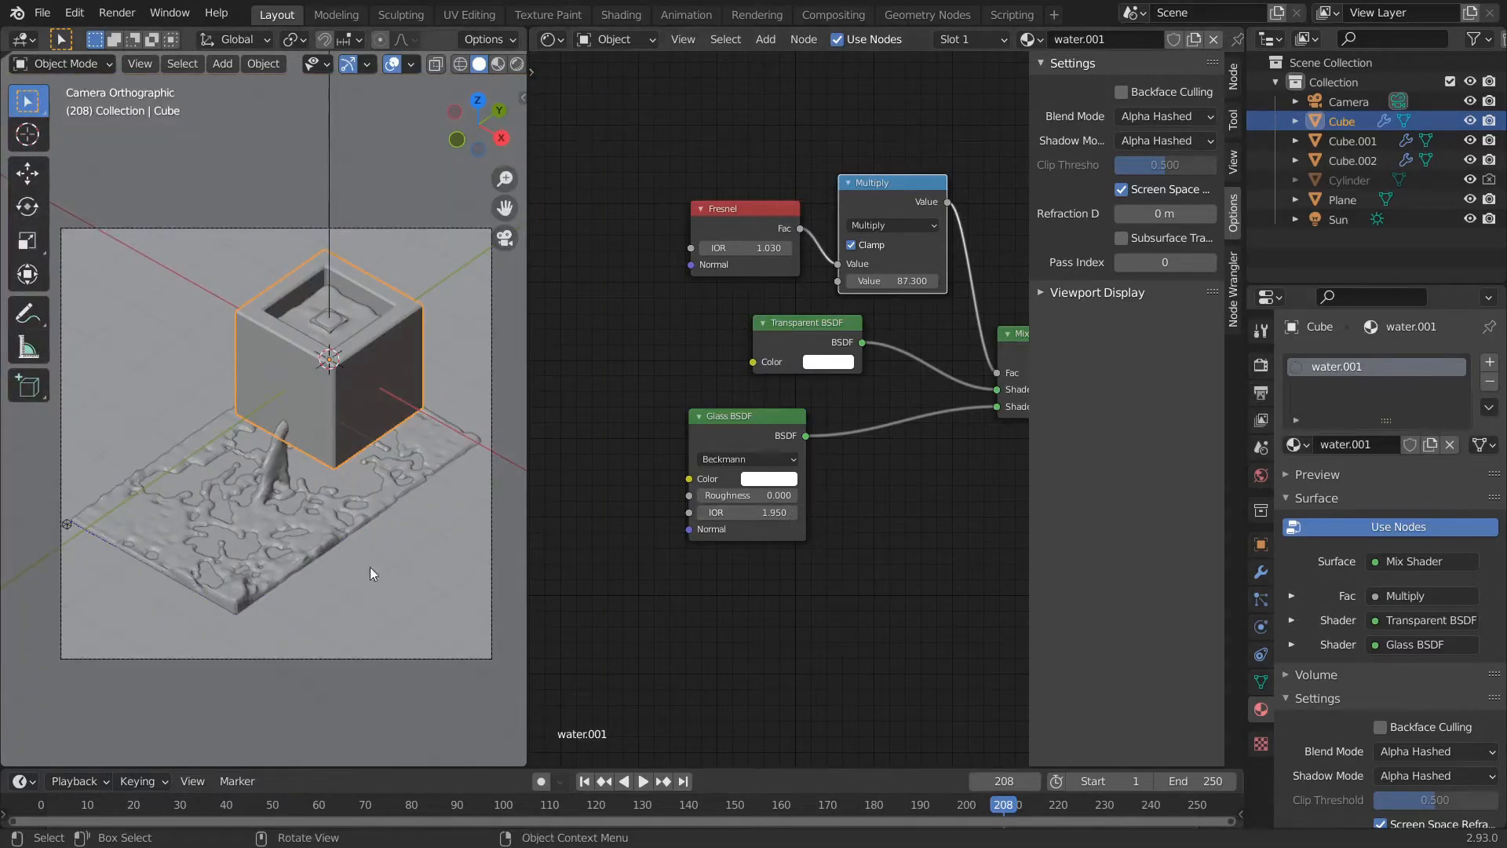
key("F12")
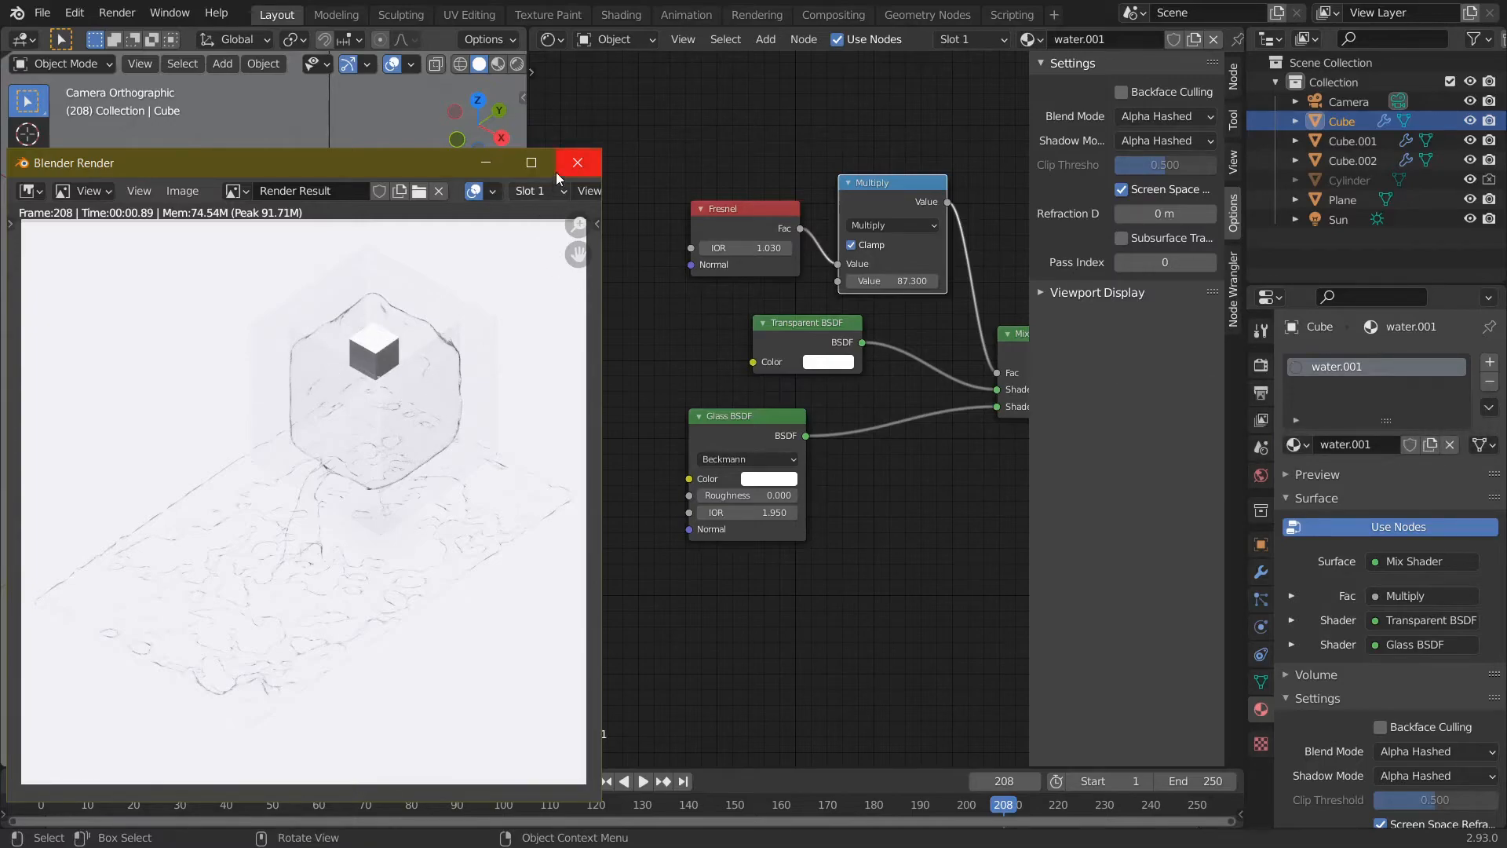
left_click(575, 163)
- Try a Multiply node value of 91.7 in the box's material and start a test render
left_click_drag(873, 282, 895, 282)
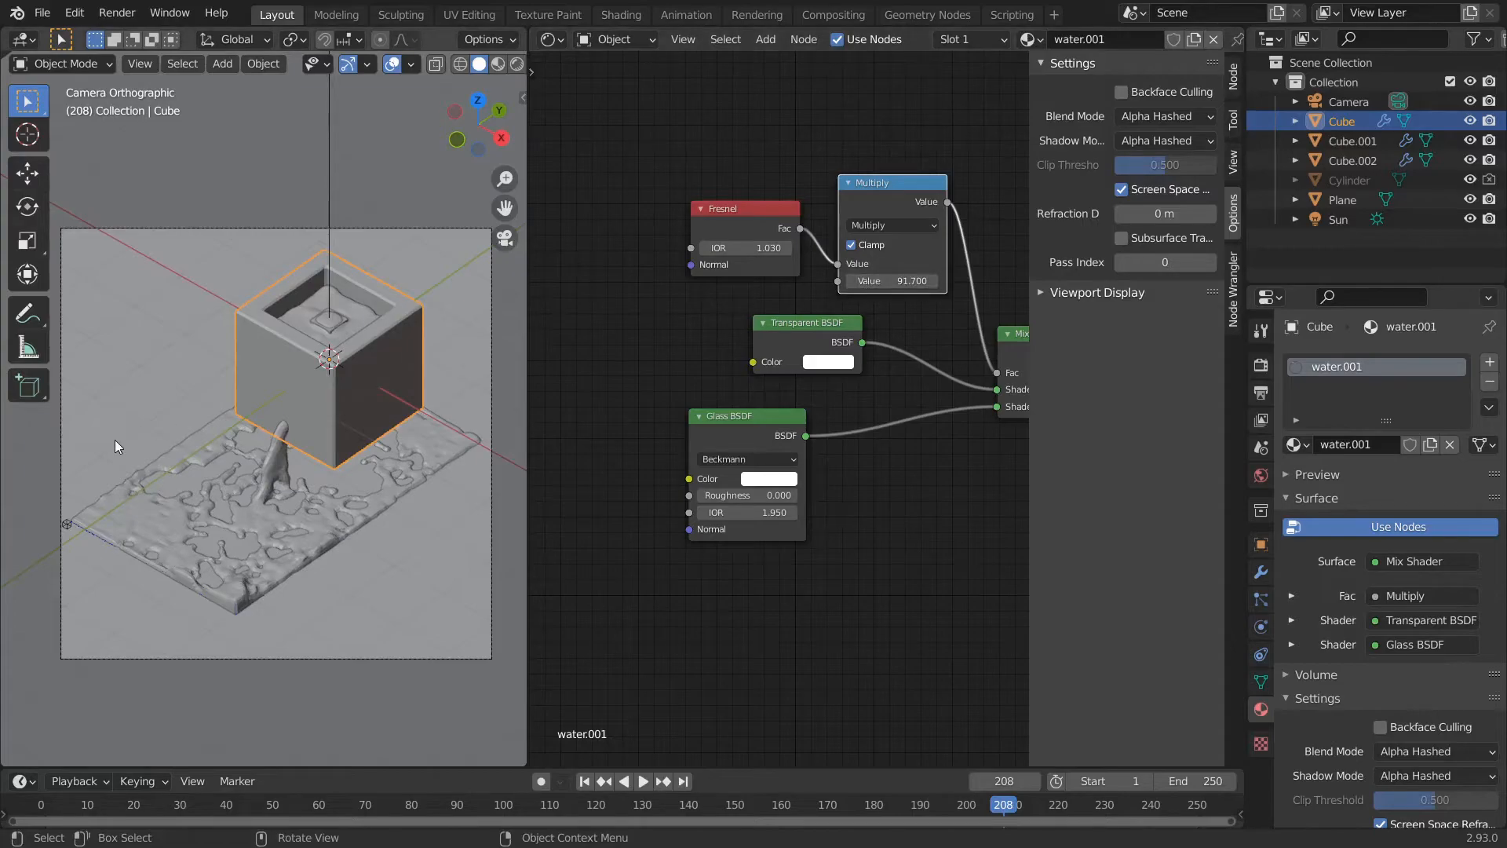
key("F12")
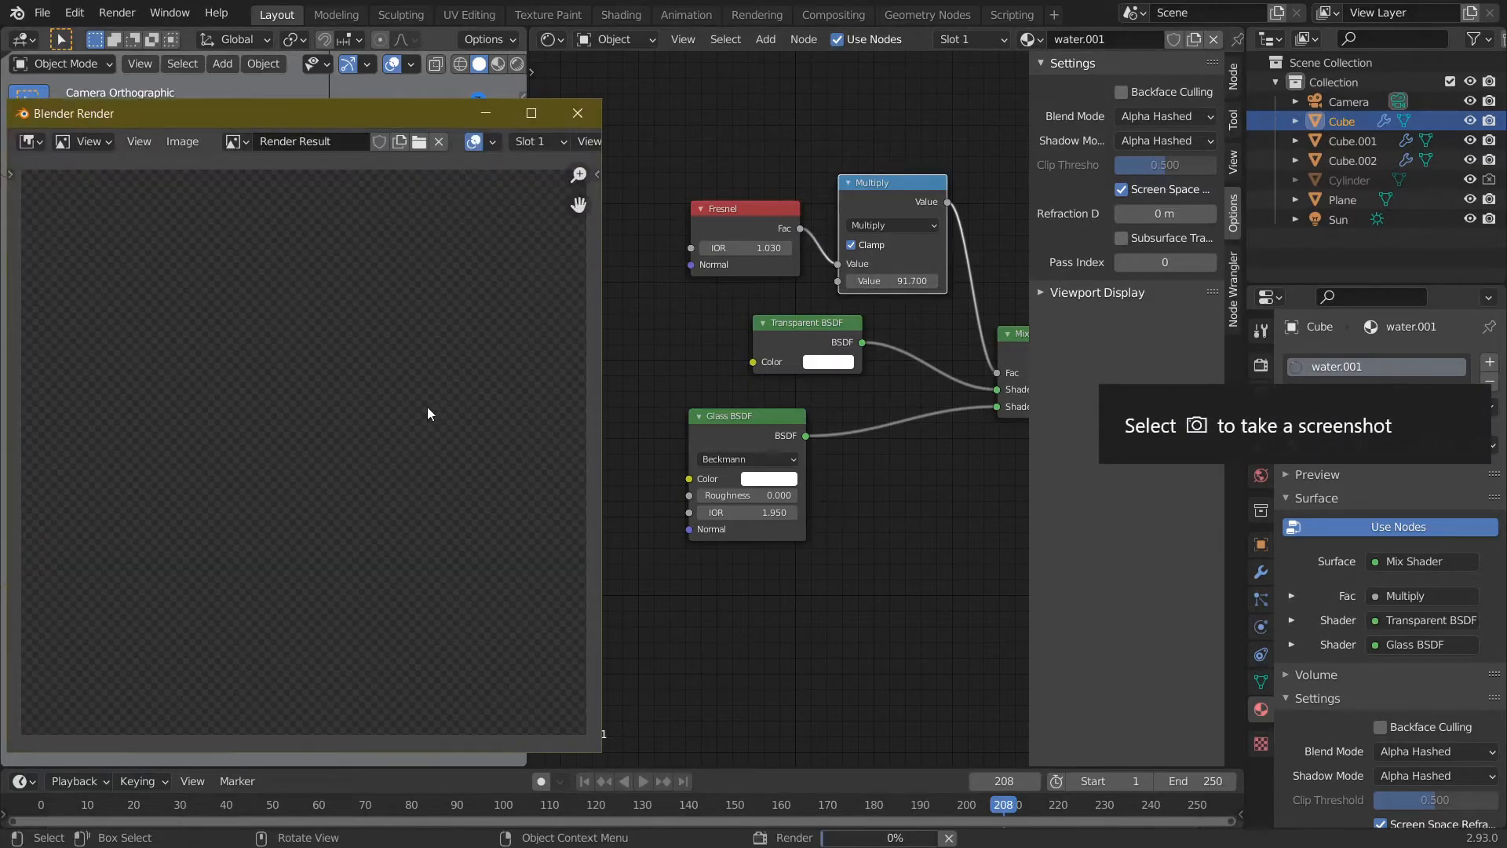
left_click(578, 113)
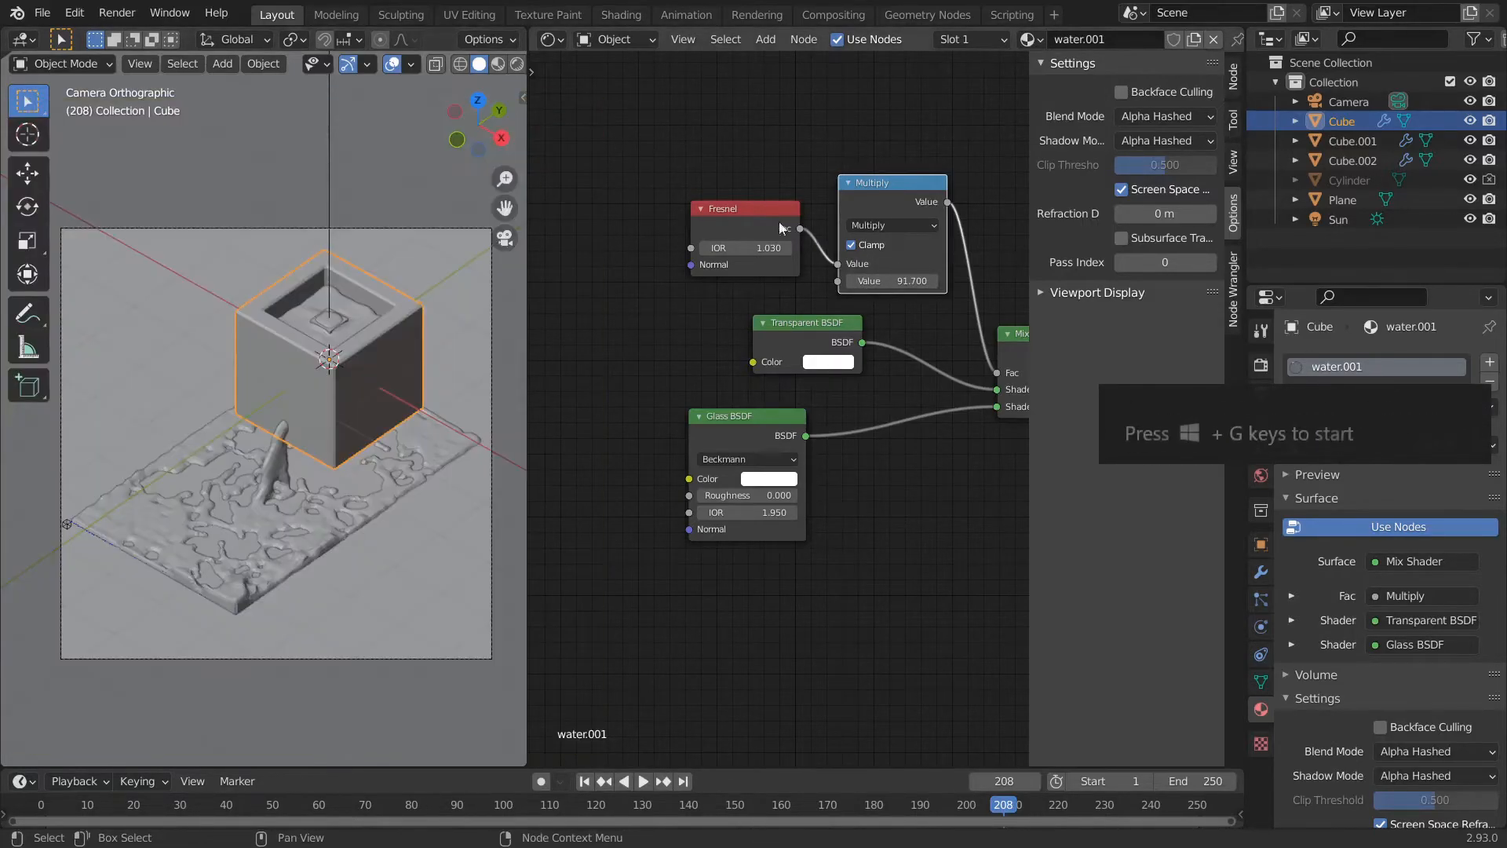
- Set the Multiply node's value to 104.9 in the box's material and render the current frame
mouse_move(887, 280)
left_mouse_down()
mouse_move(926, 281)
mouse_move(887, 280)
left_mouse_up()
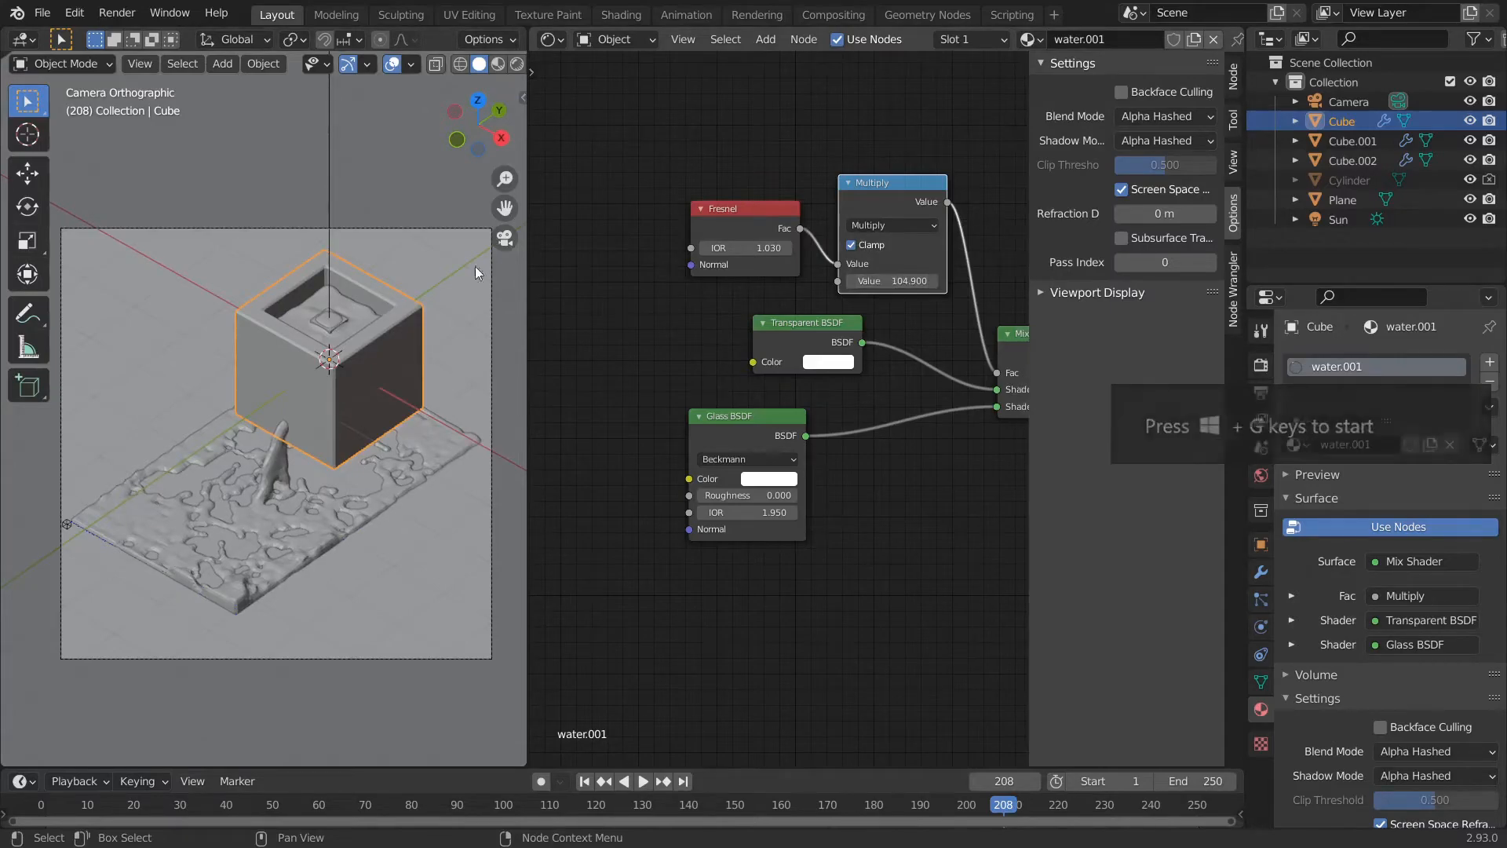
key("F12")
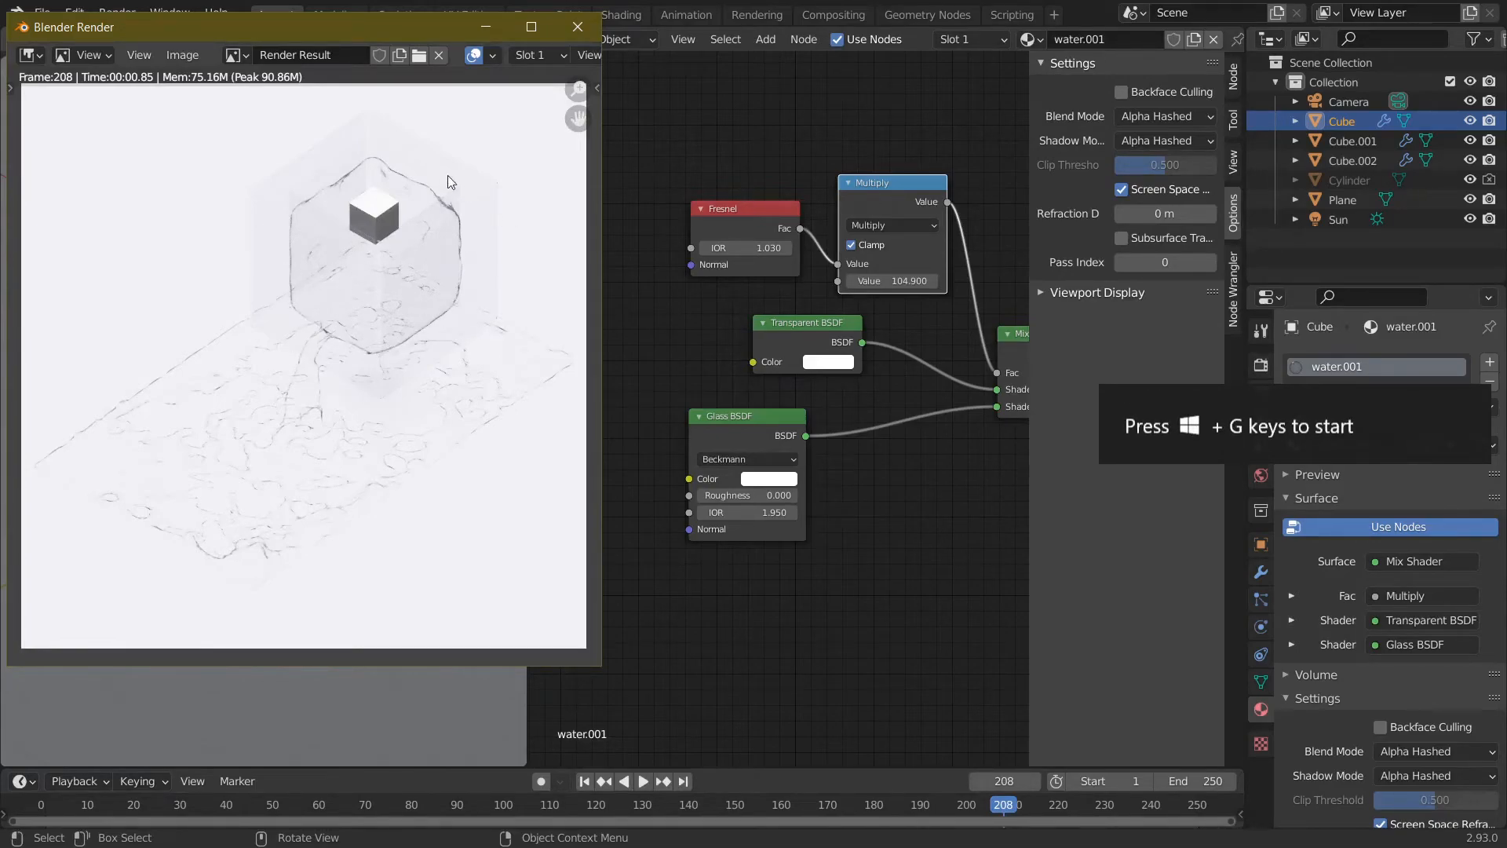
left_click(578, 27)
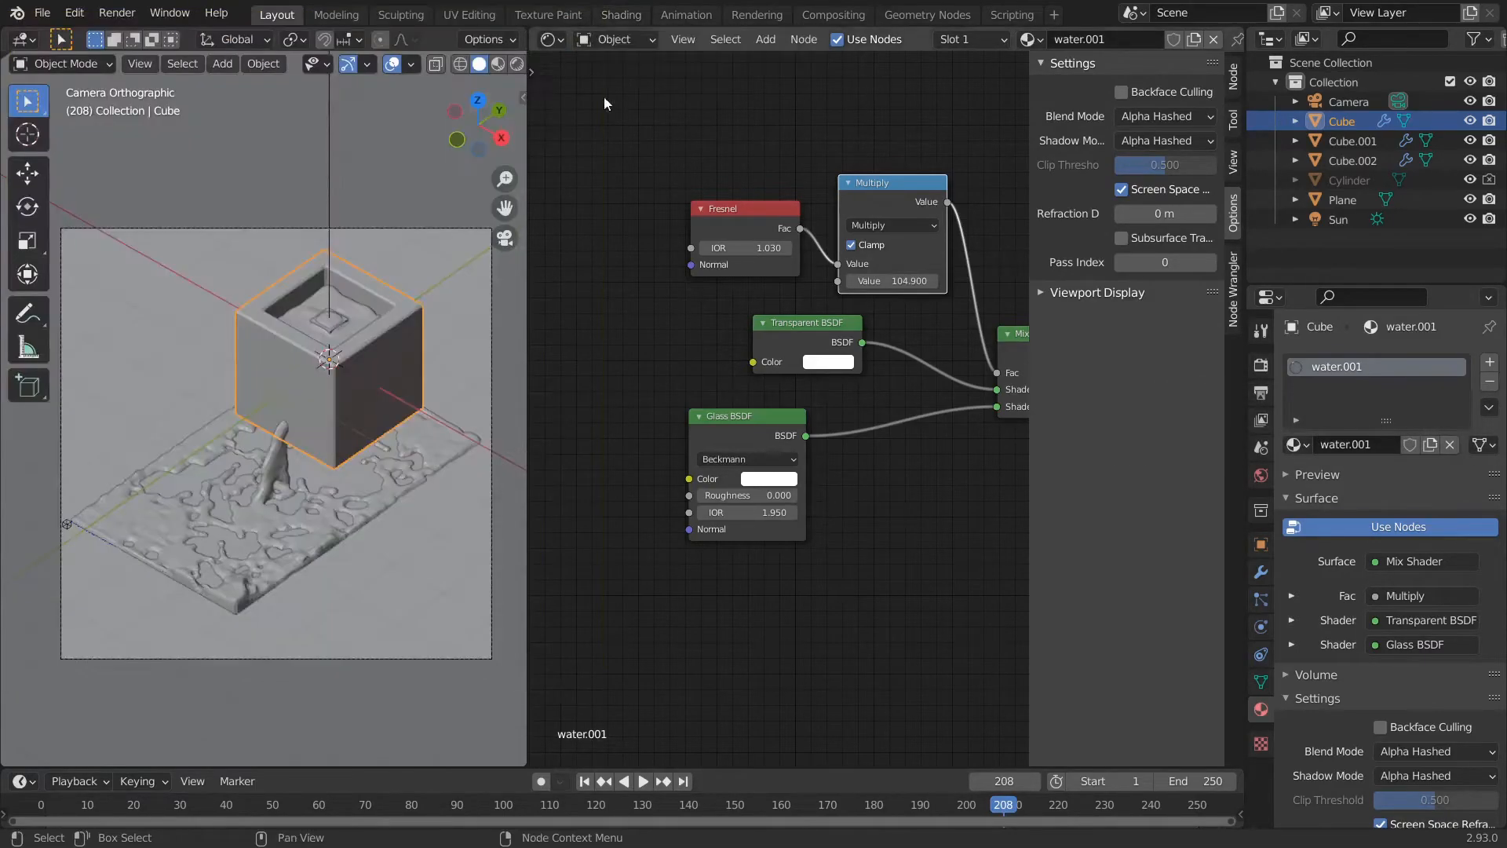
- Tint the sun light a pale lavender and render the current frame with the new colour
left_click(262, 435)
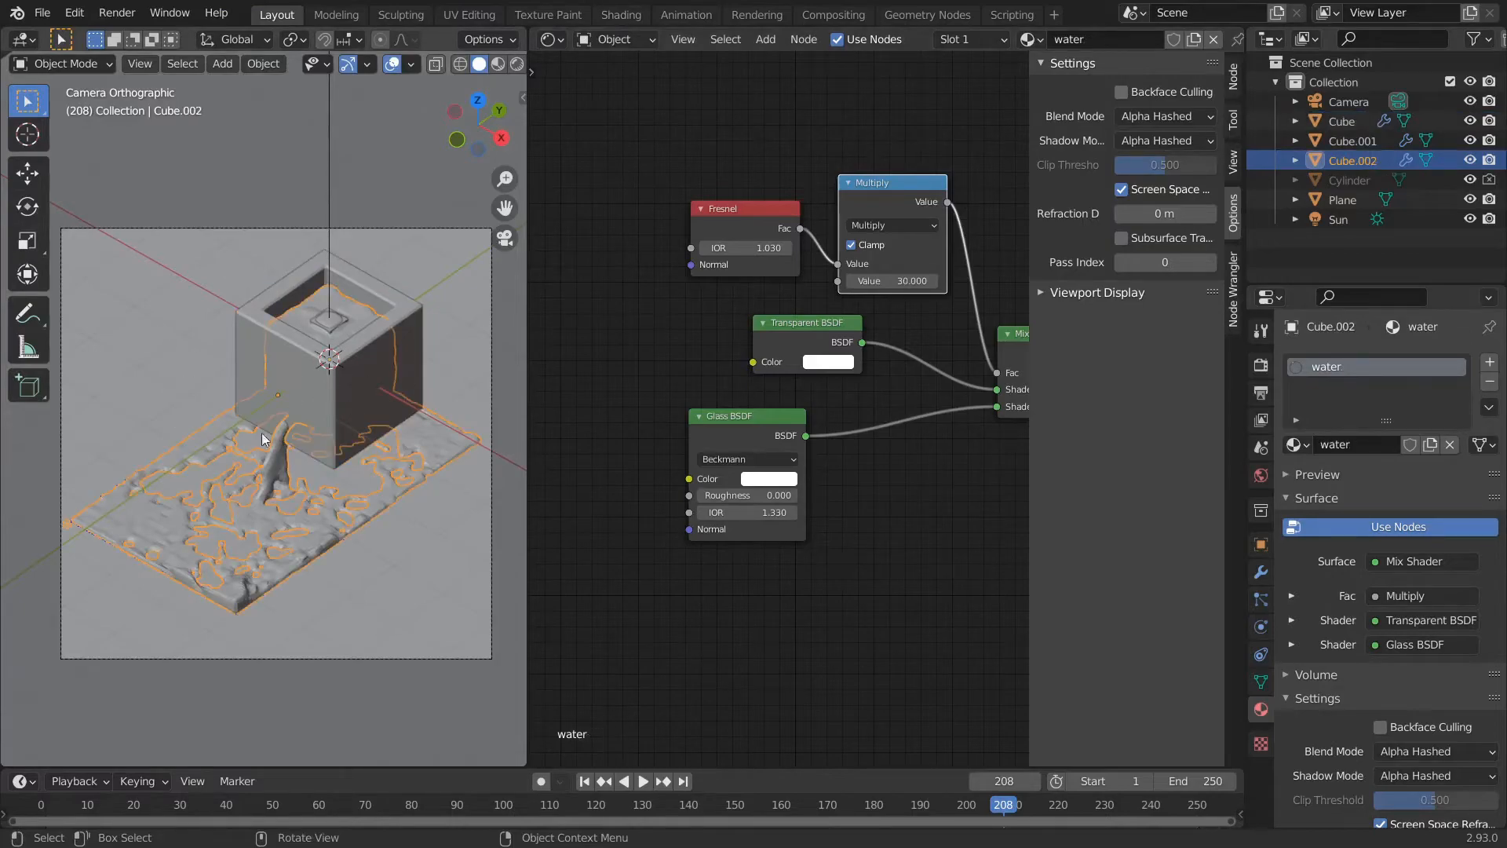
left_click(157, 359)
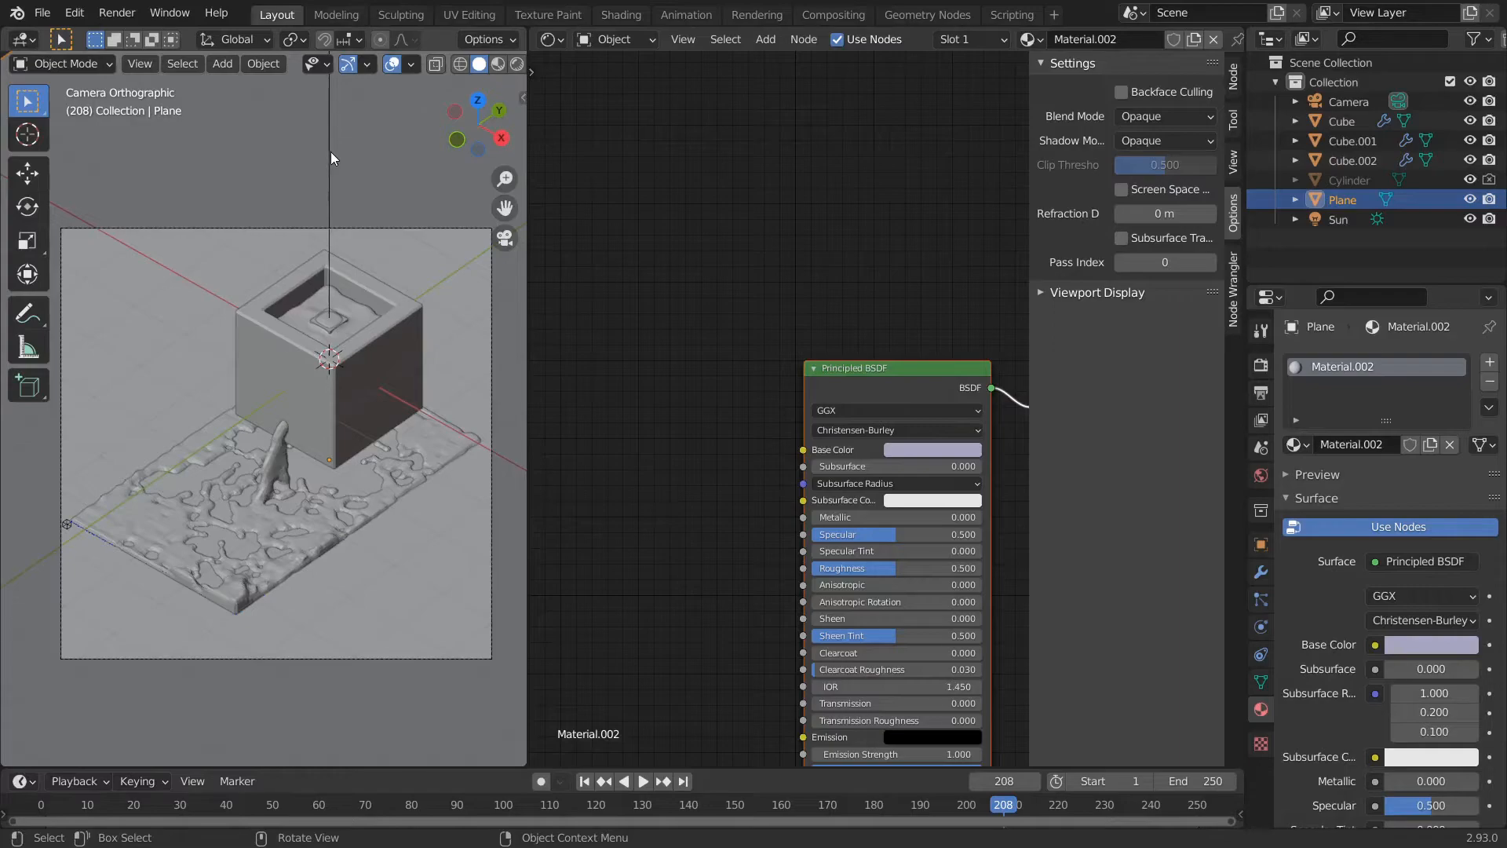
scroll(332, 218, "down", 5)
left_click(295, 196)
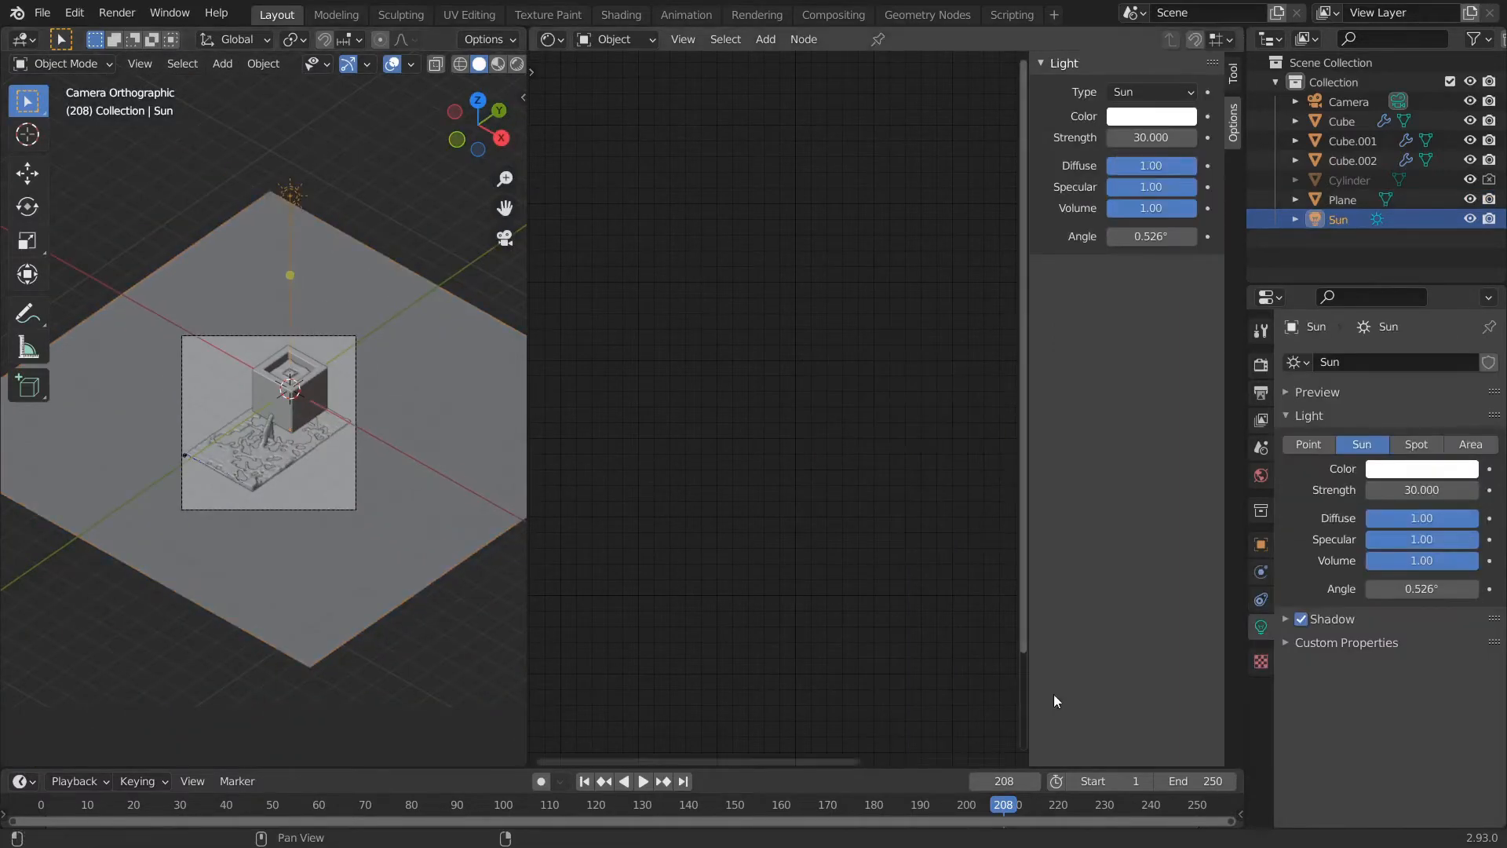
left_click(1427, 471)
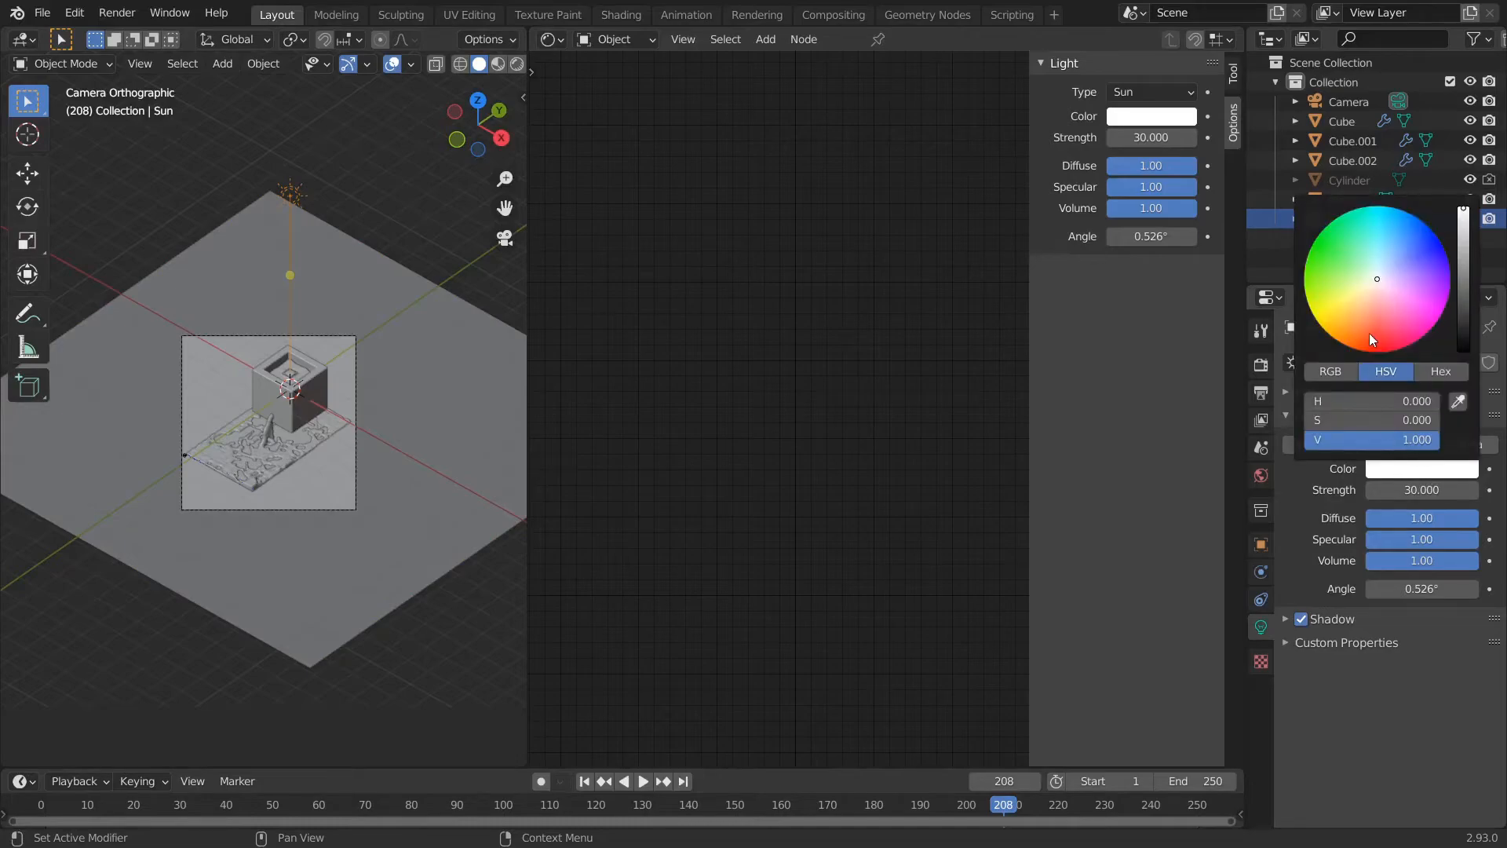
left_click(1395, 275)
scroll(325, 507, "up", 3)
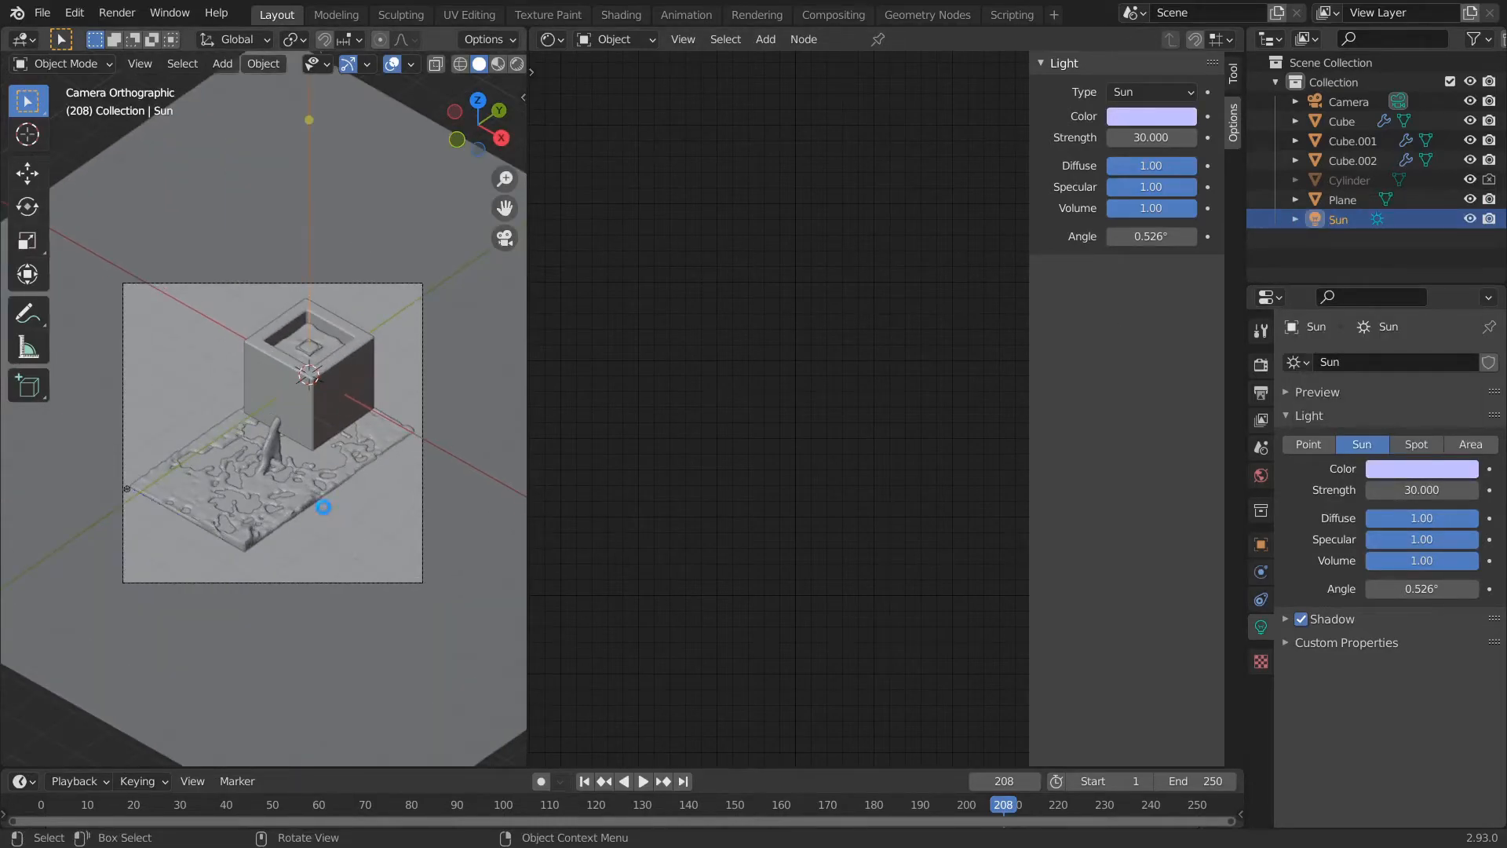
key("F12")
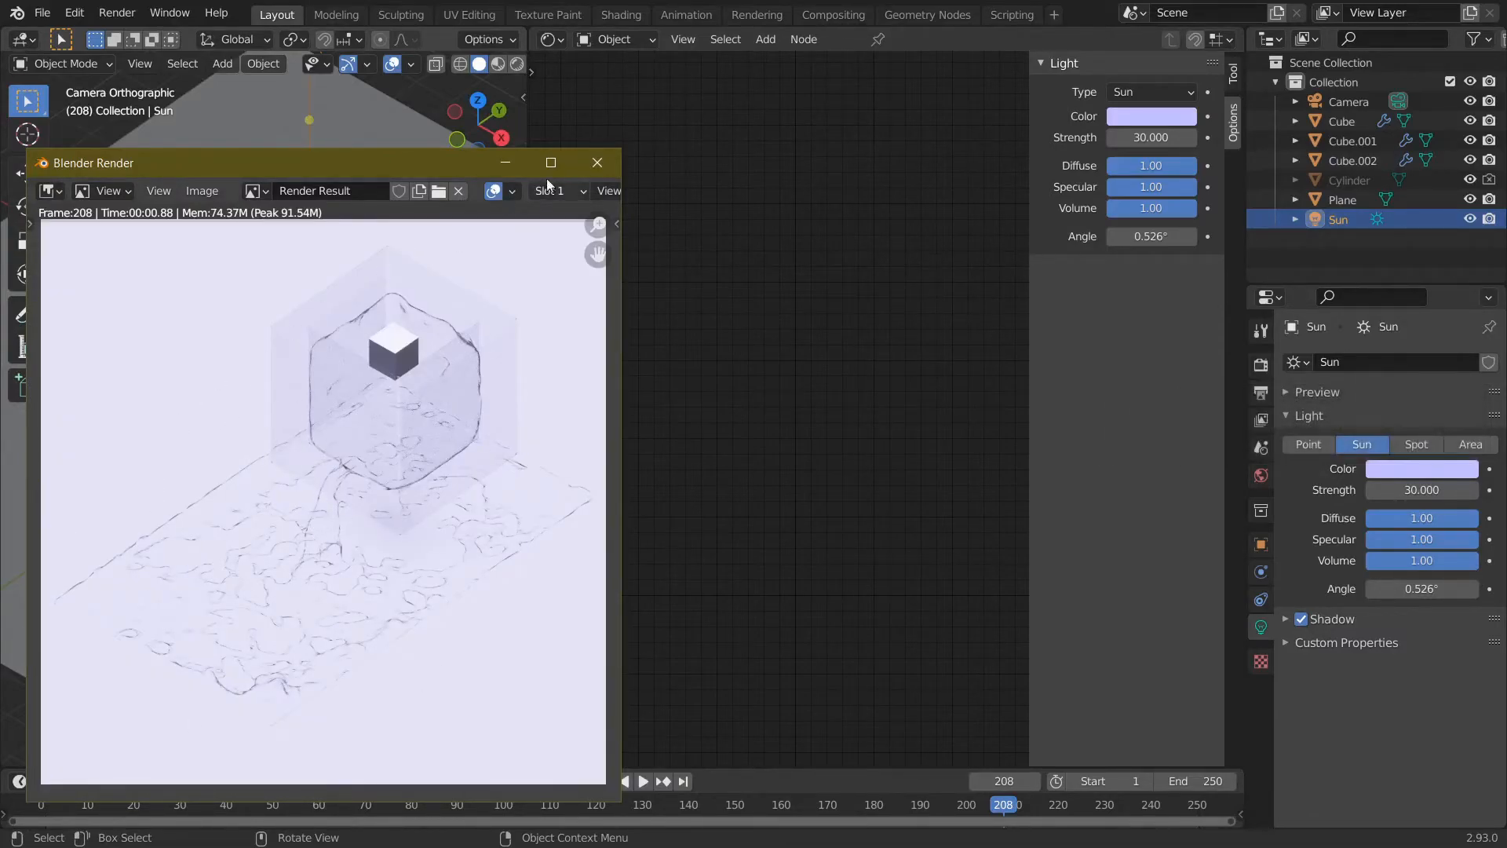
left_click(596, 163)
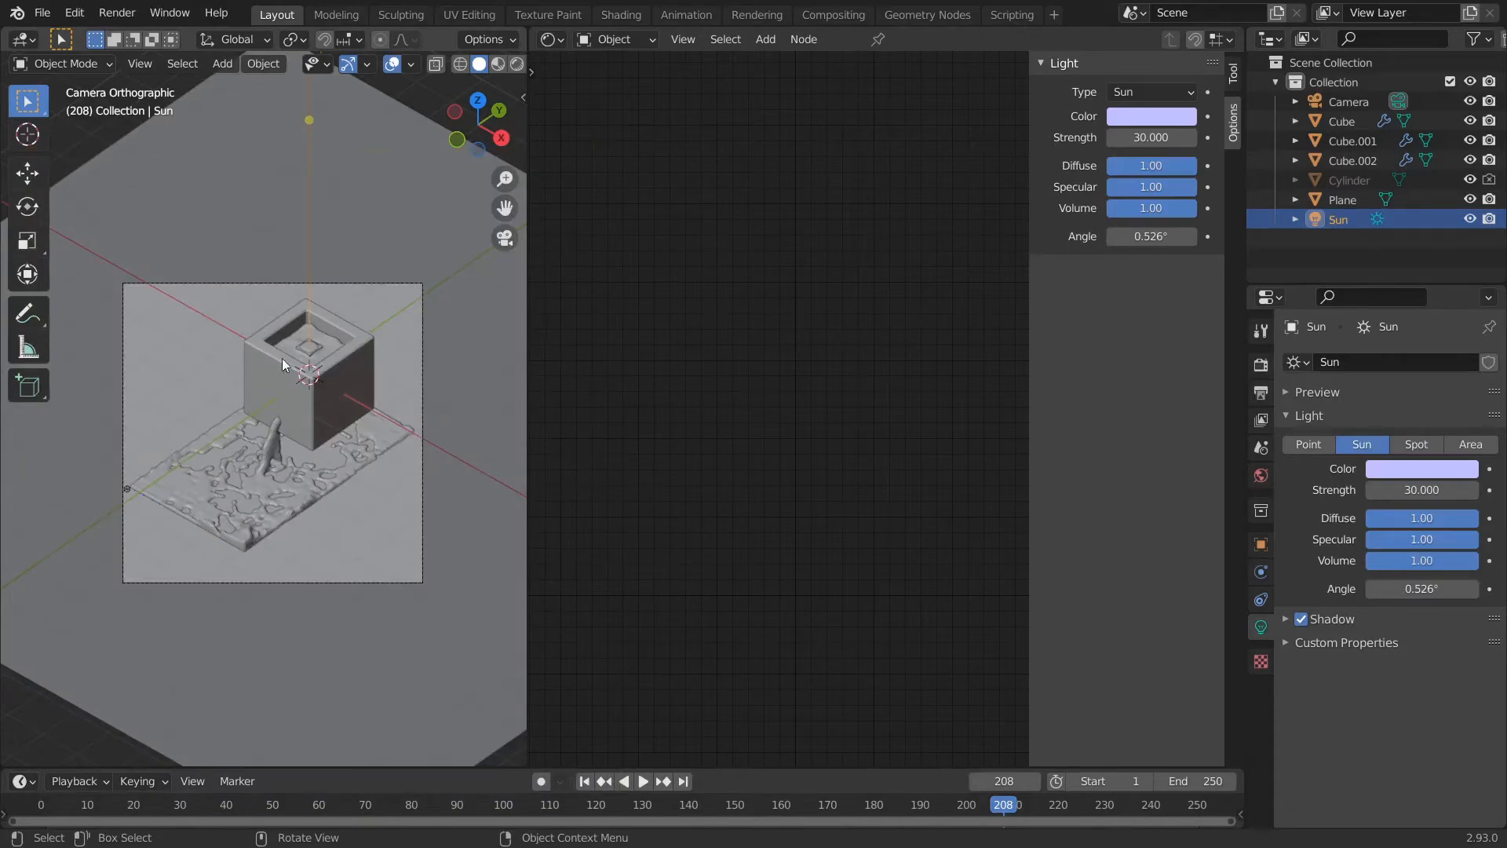
- Join the 3D viewport with the shader editor area so the viewport takes over the whole space
scroll(294, 368, "up", 3)
scroll(267, 447, "down", 2)
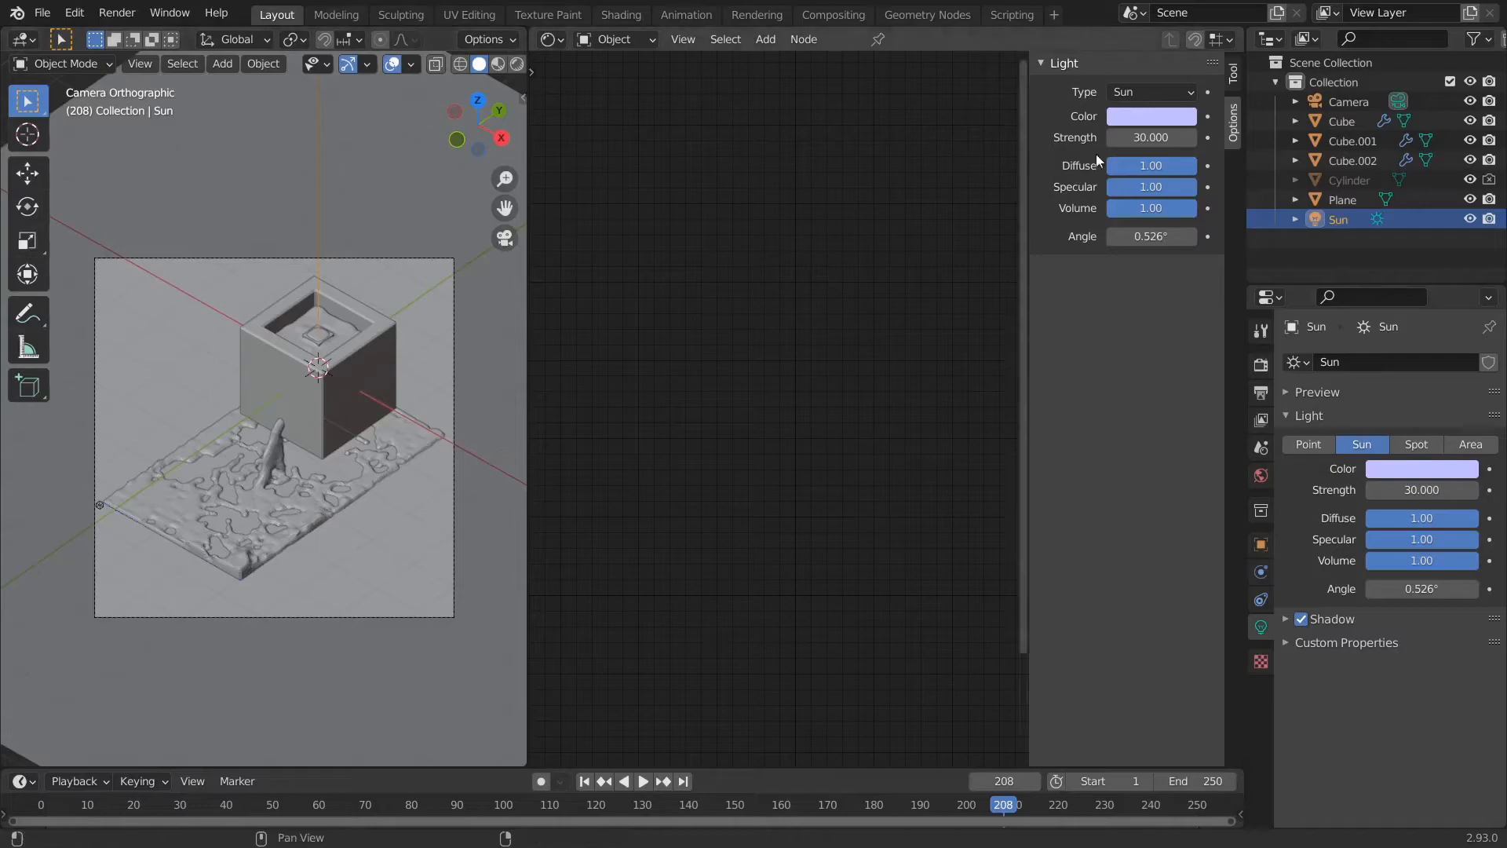
right_click(526, 135)
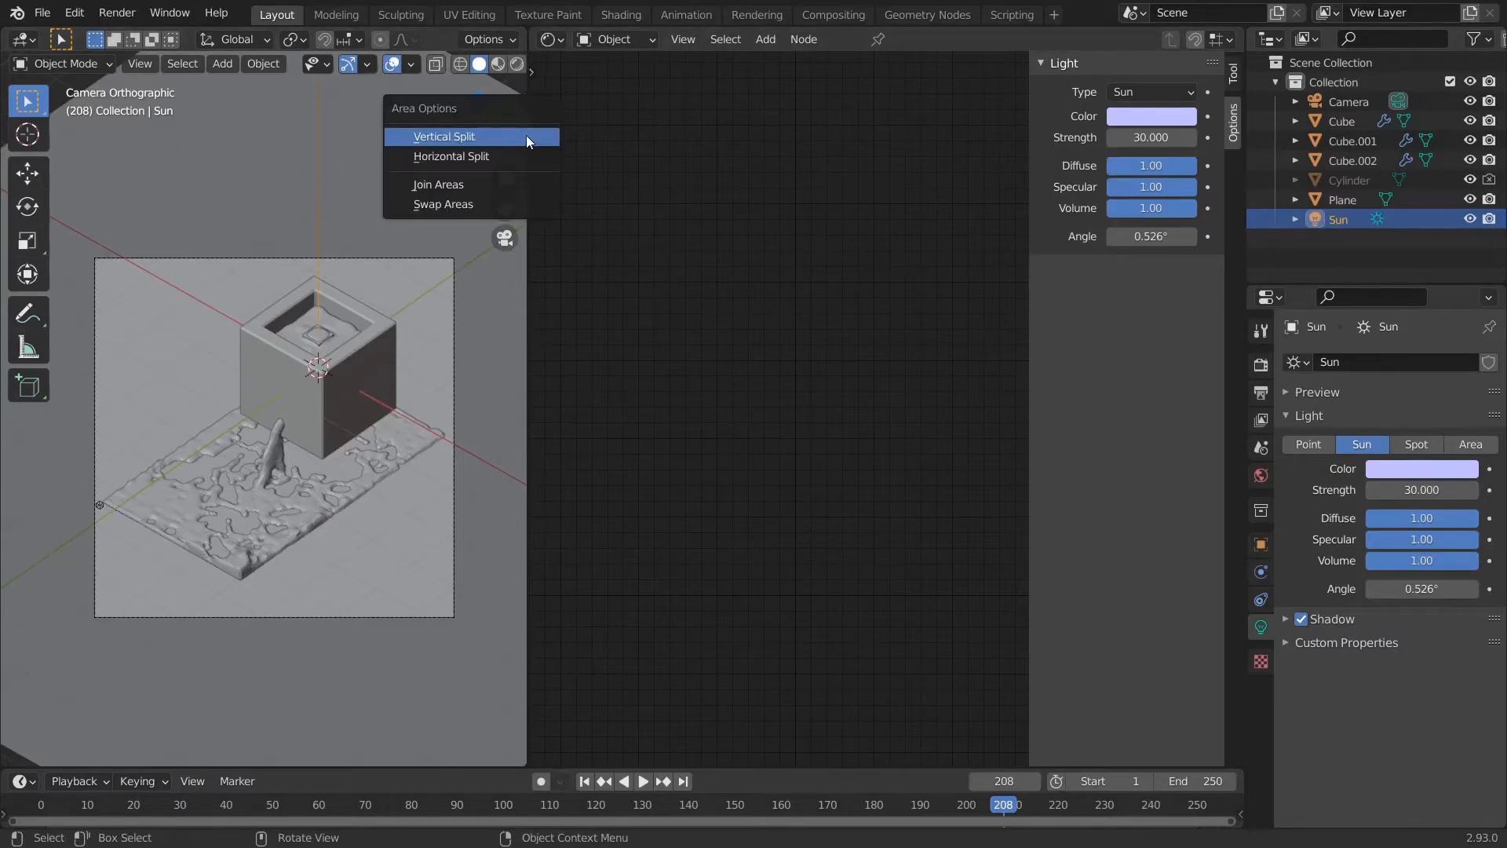
left_click(456, 186)
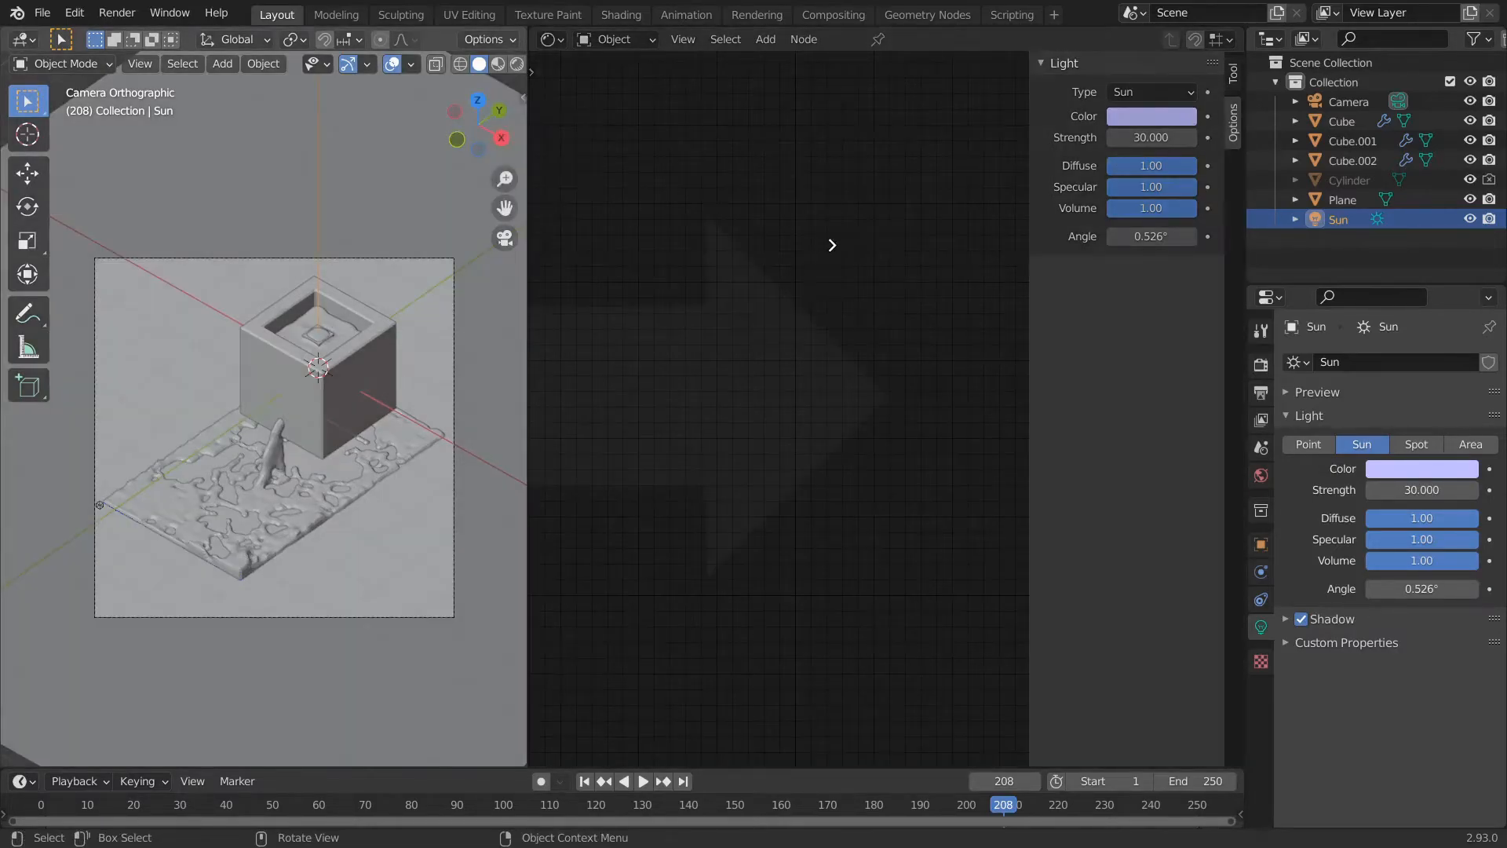
left_click(416, 363)
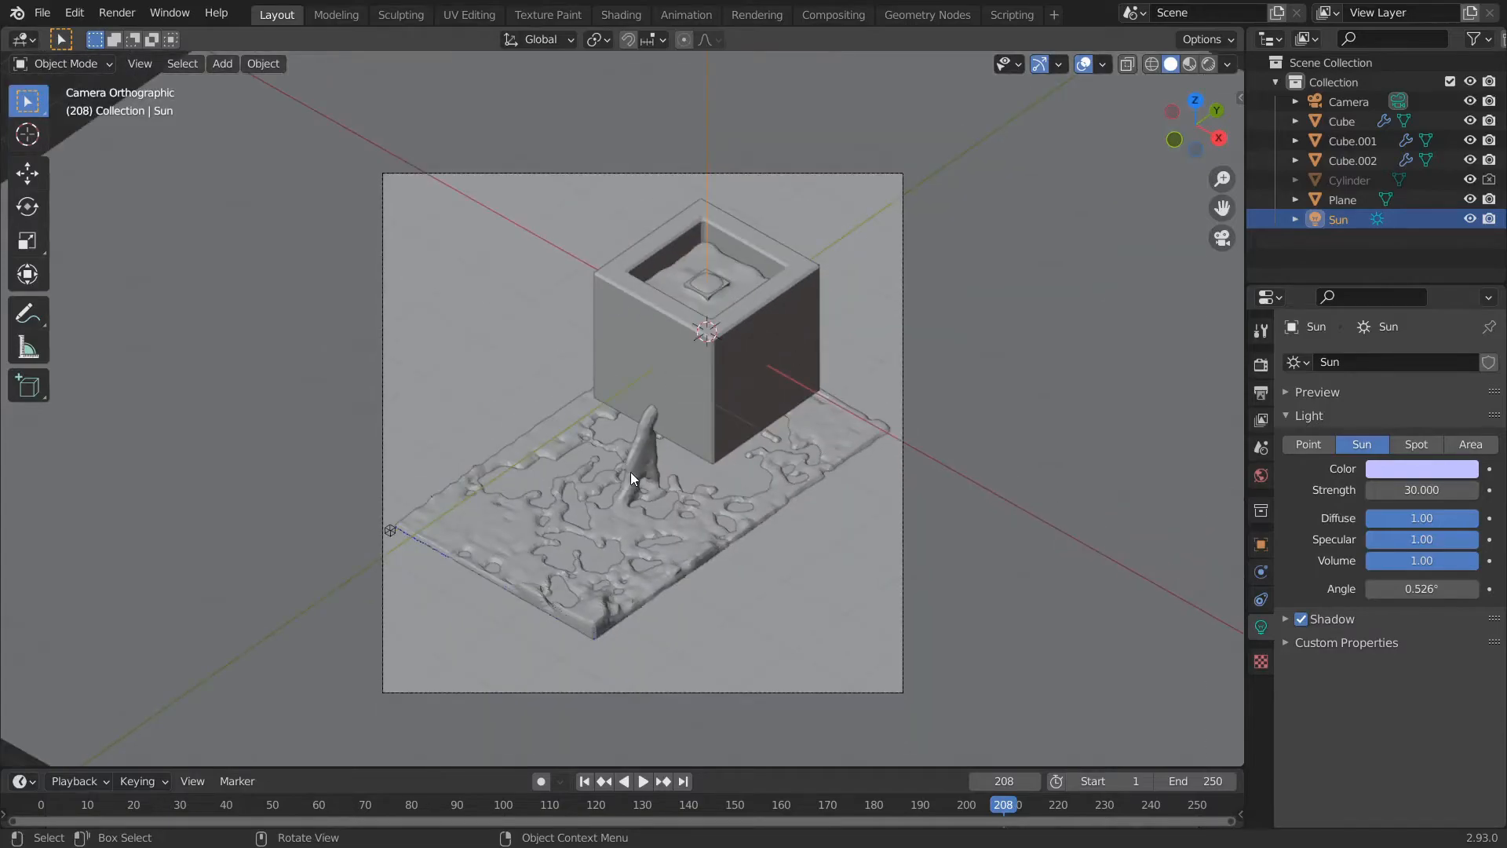
- Create a folder named "renderse" in E:\lego movie and set it as the render output location
left_click(1261, 365)
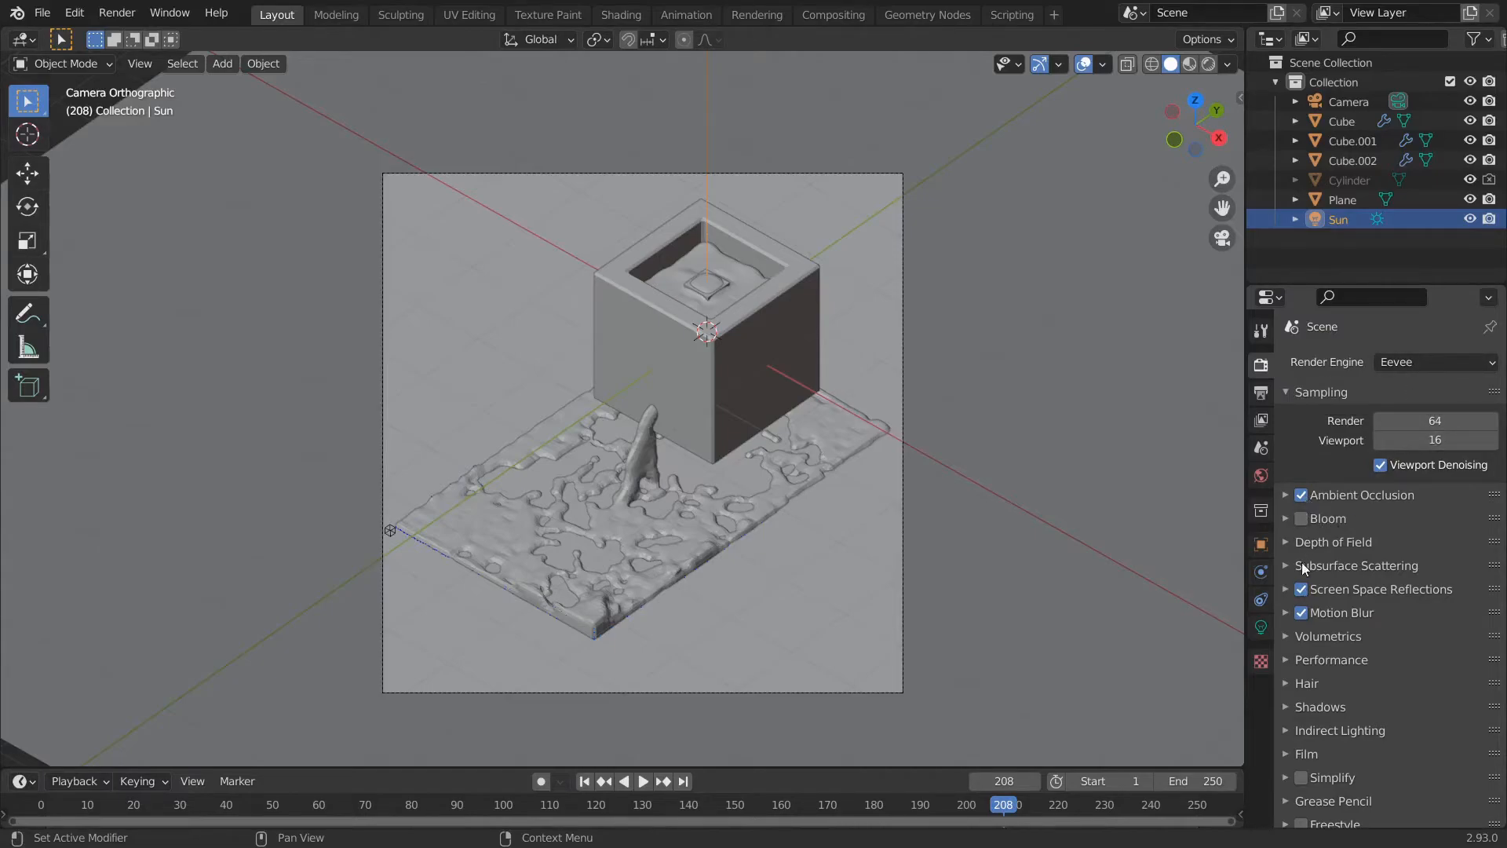
left_click(1261, 393)
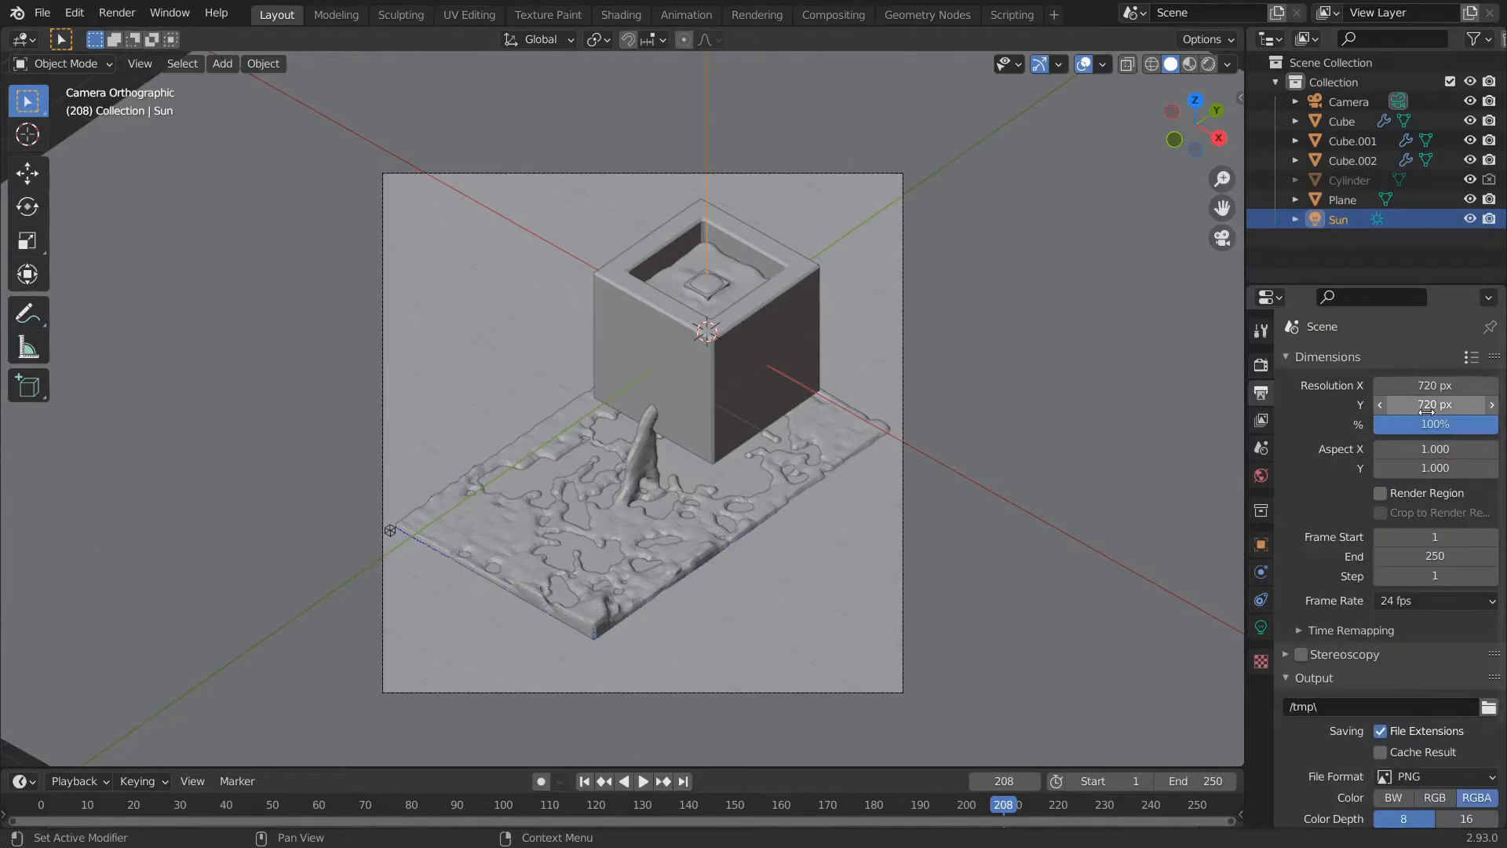
scroll(1334, 533, "down", 3)
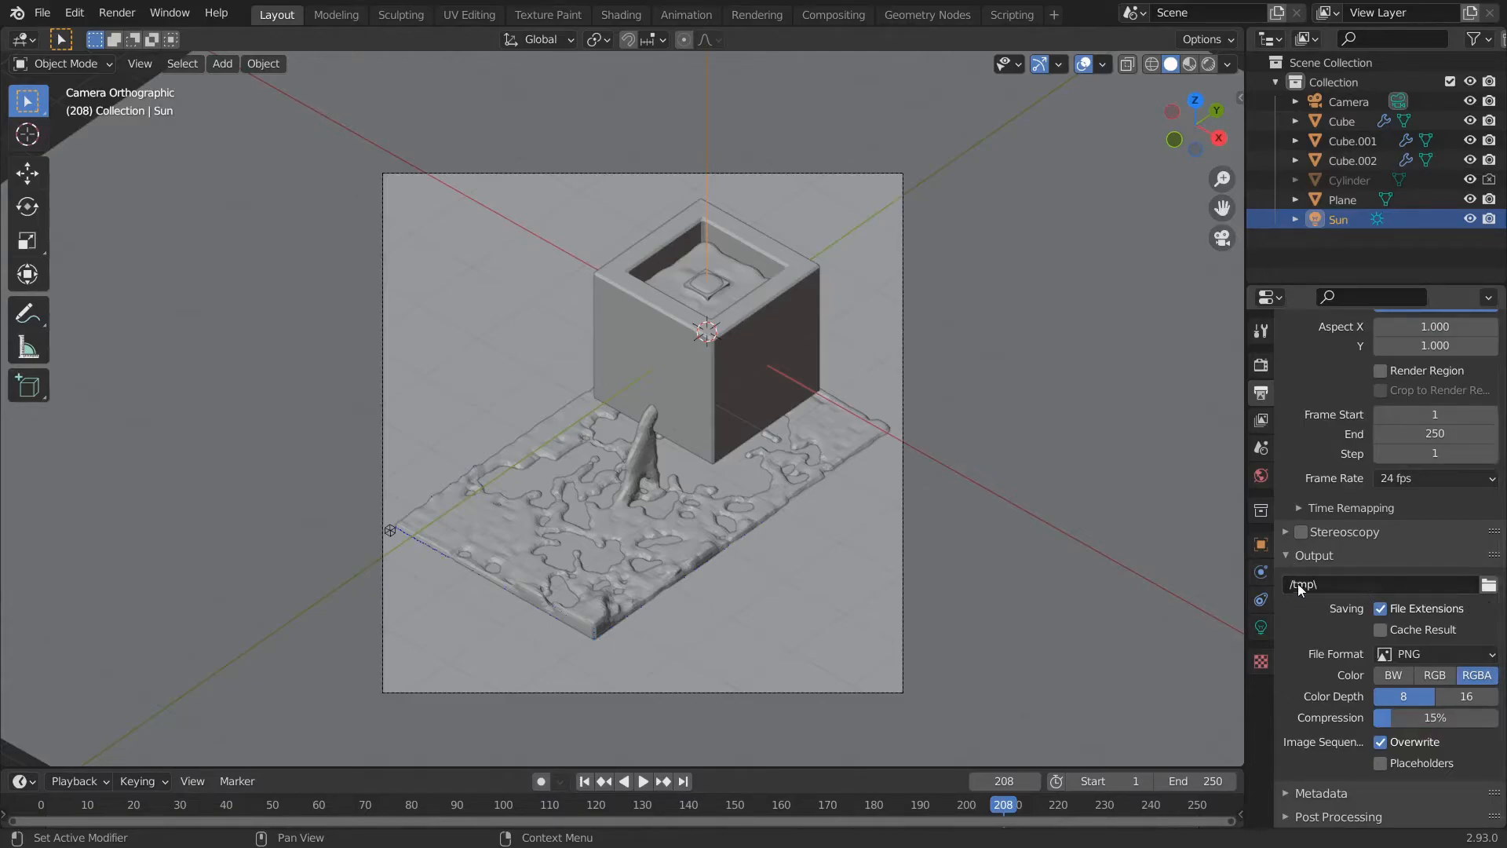
left_click(1488, 584)
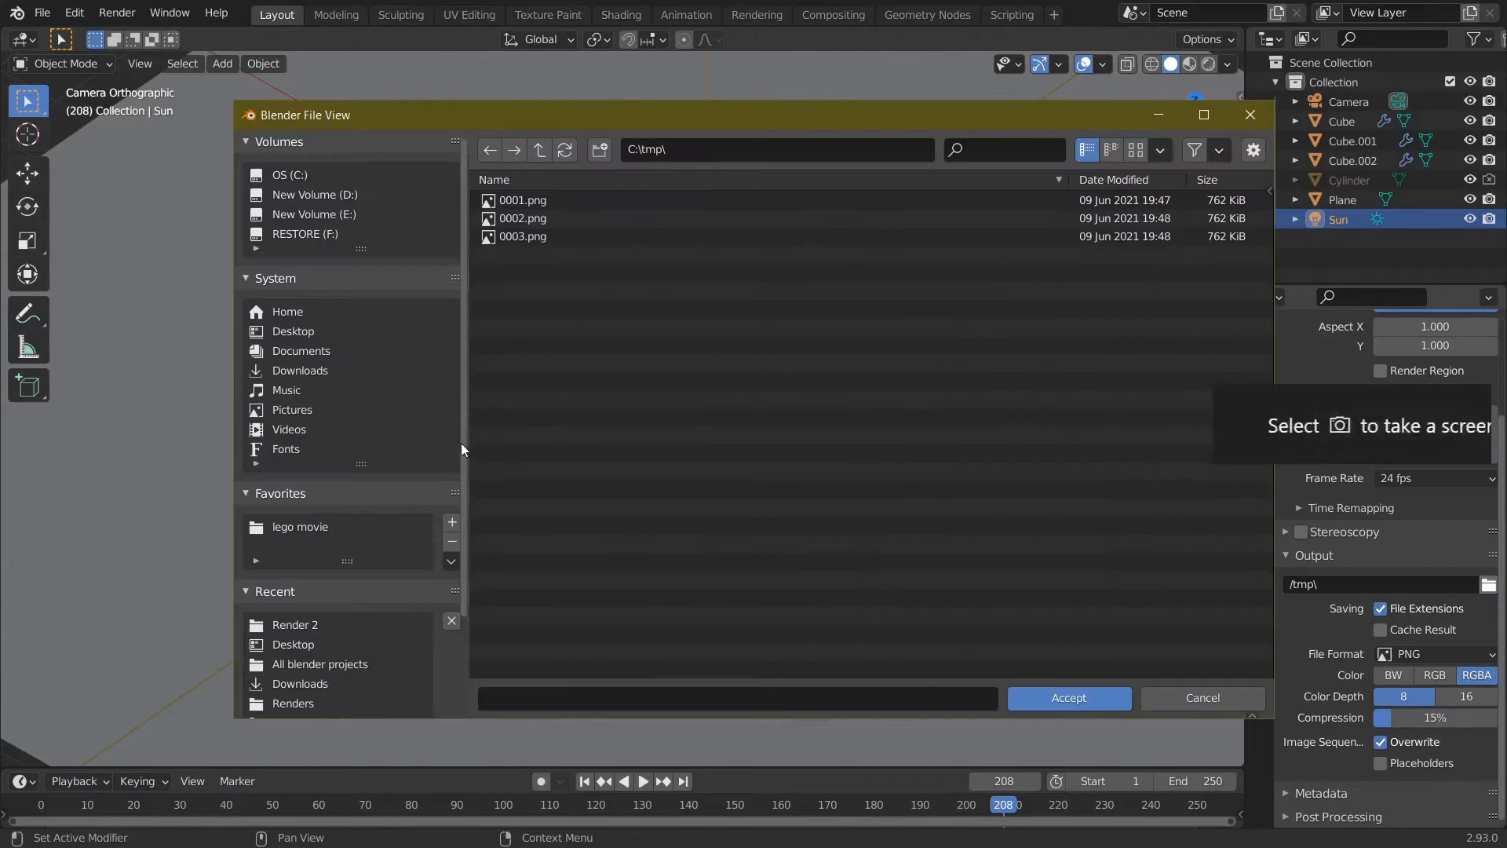
left_click(310, 524)
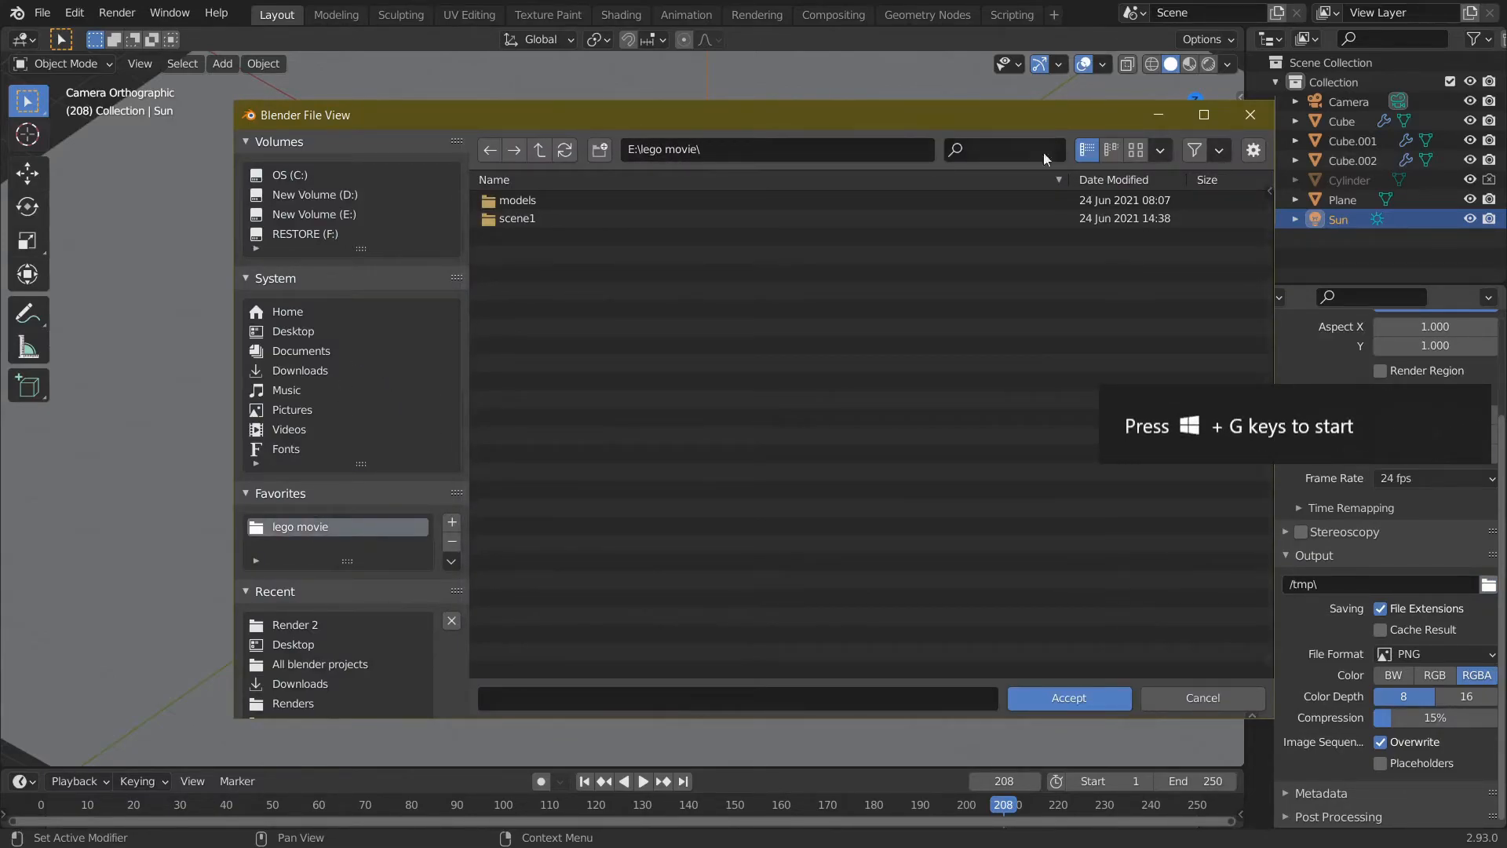
left_click(600, 149)
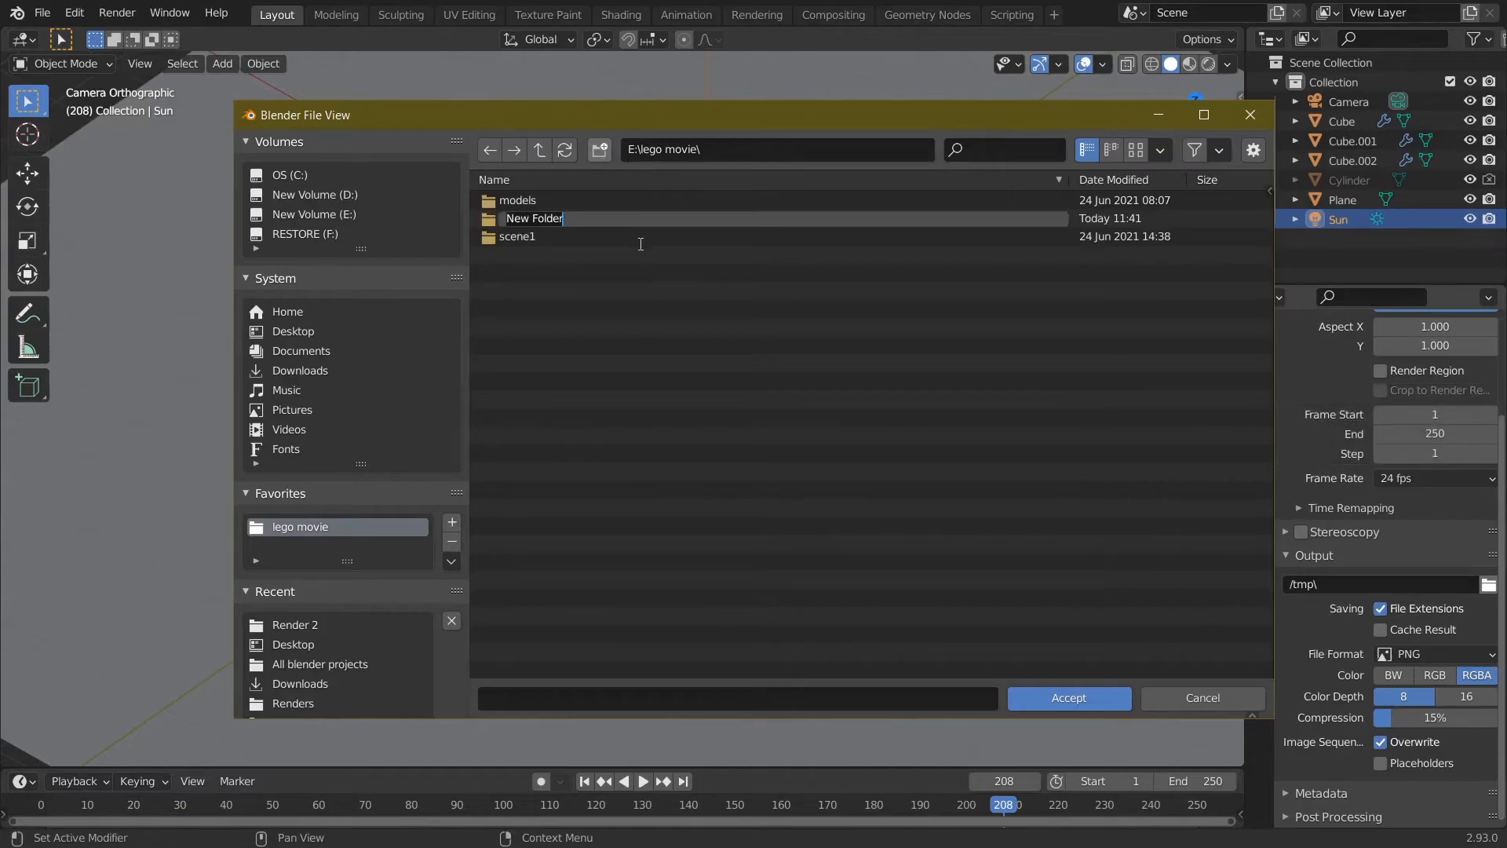
type("renderse")
key("Return")
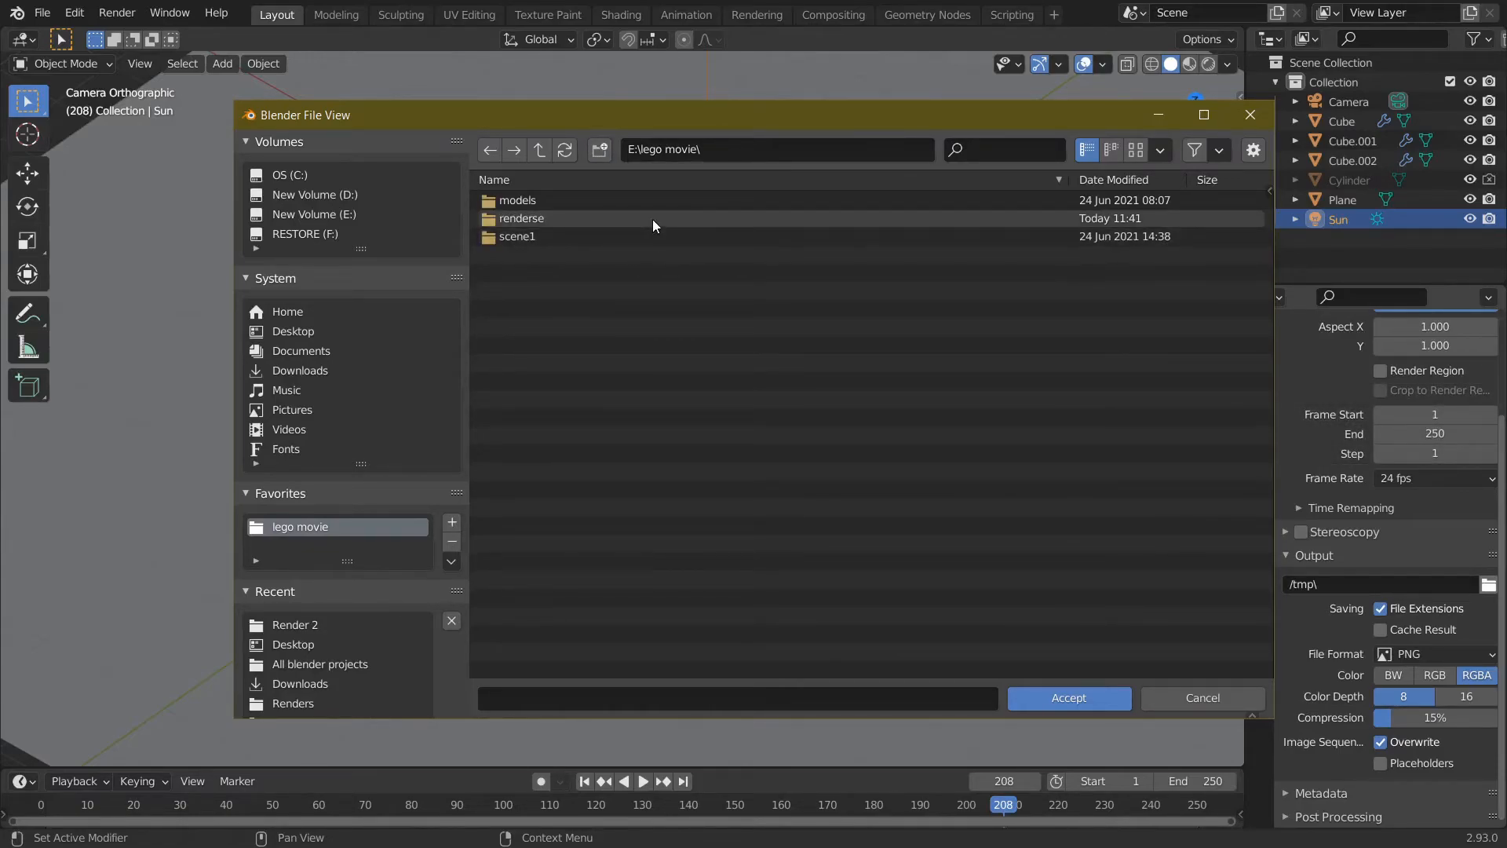
double_click(653, 218)
left_click(1085, 699)
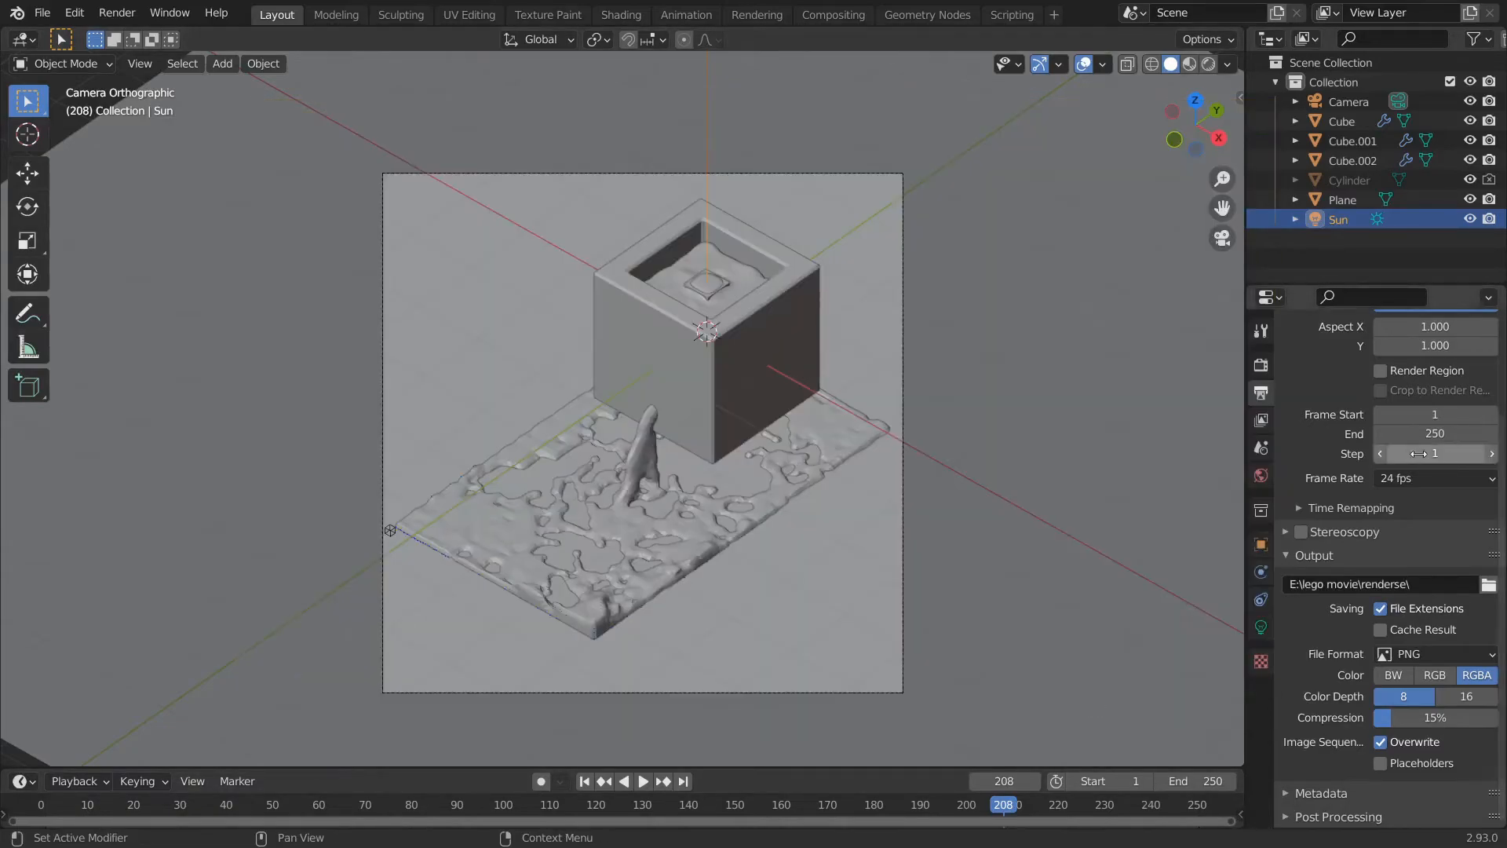
scroll(504, 450, "down", 2)
scroll(540, 445, "up", 2)
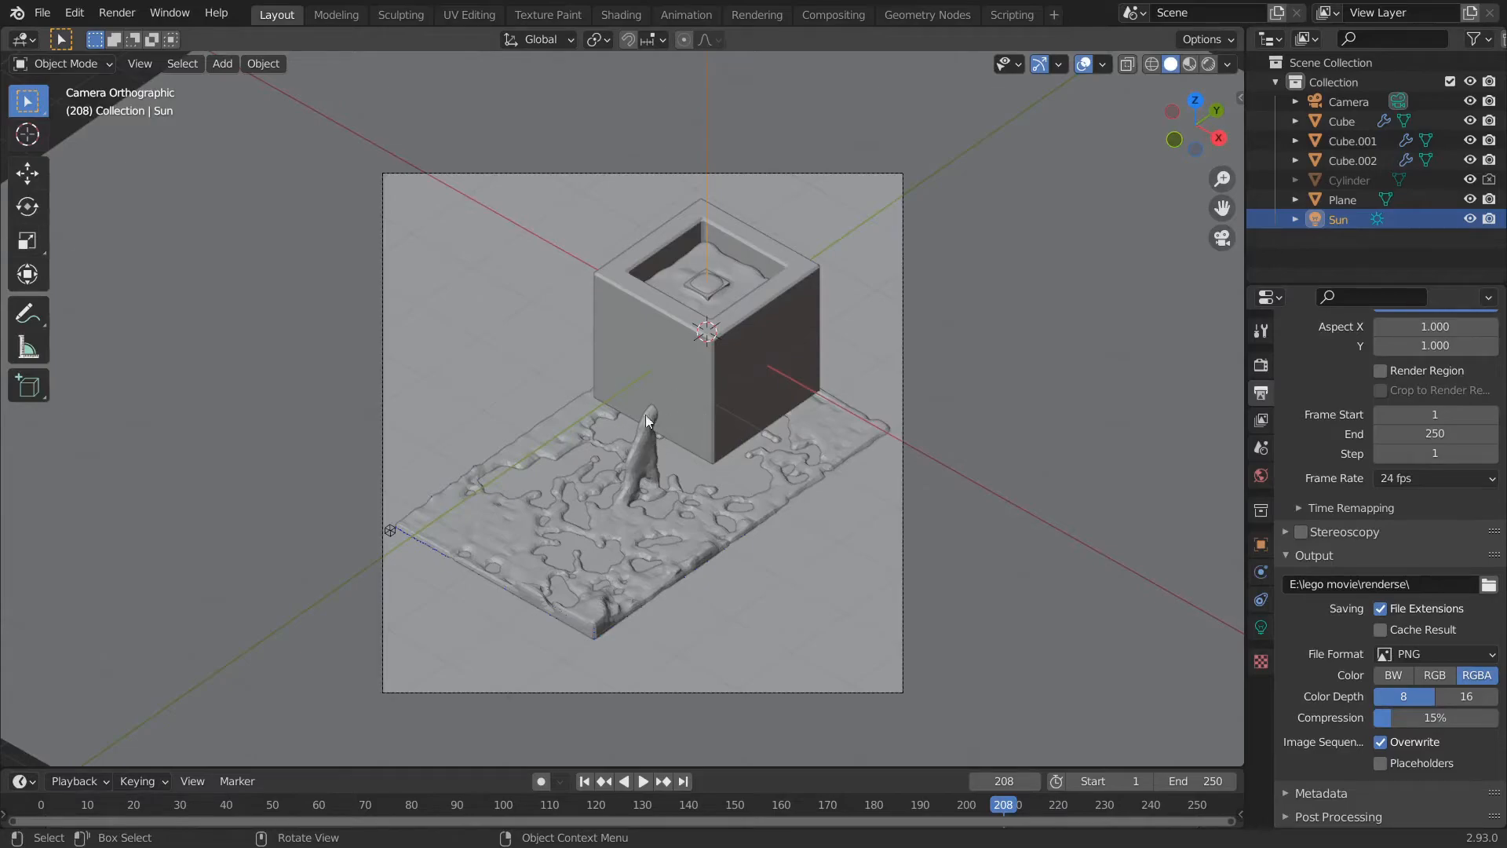
- Select the camera, enlarge the timeline area and move the playhead to frame 1
left_click(382, 194)
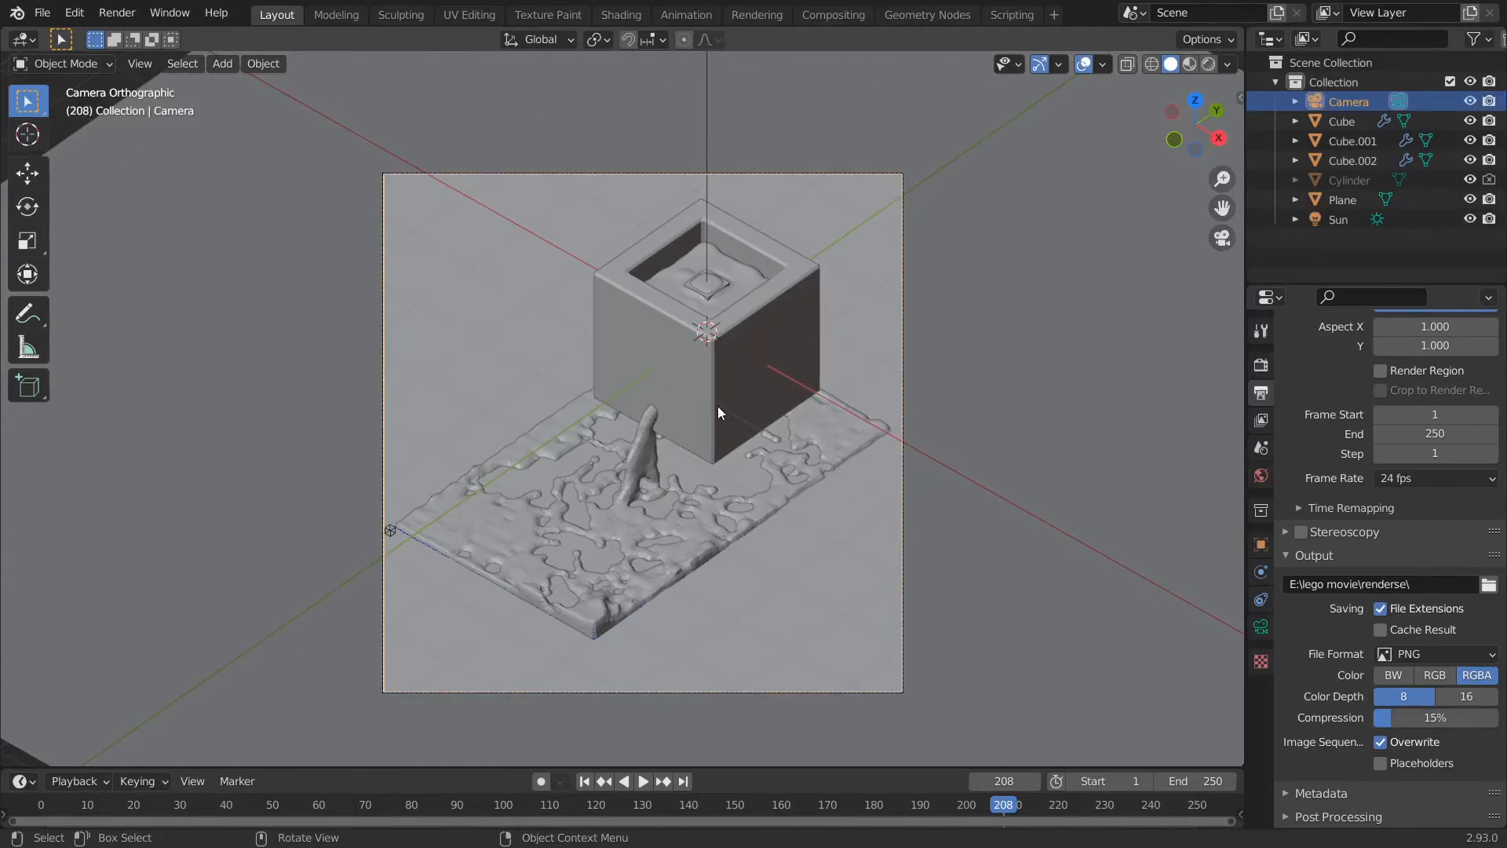
scroll(677, 434, "up", 3)
scroll(676, 433, "down", 2)
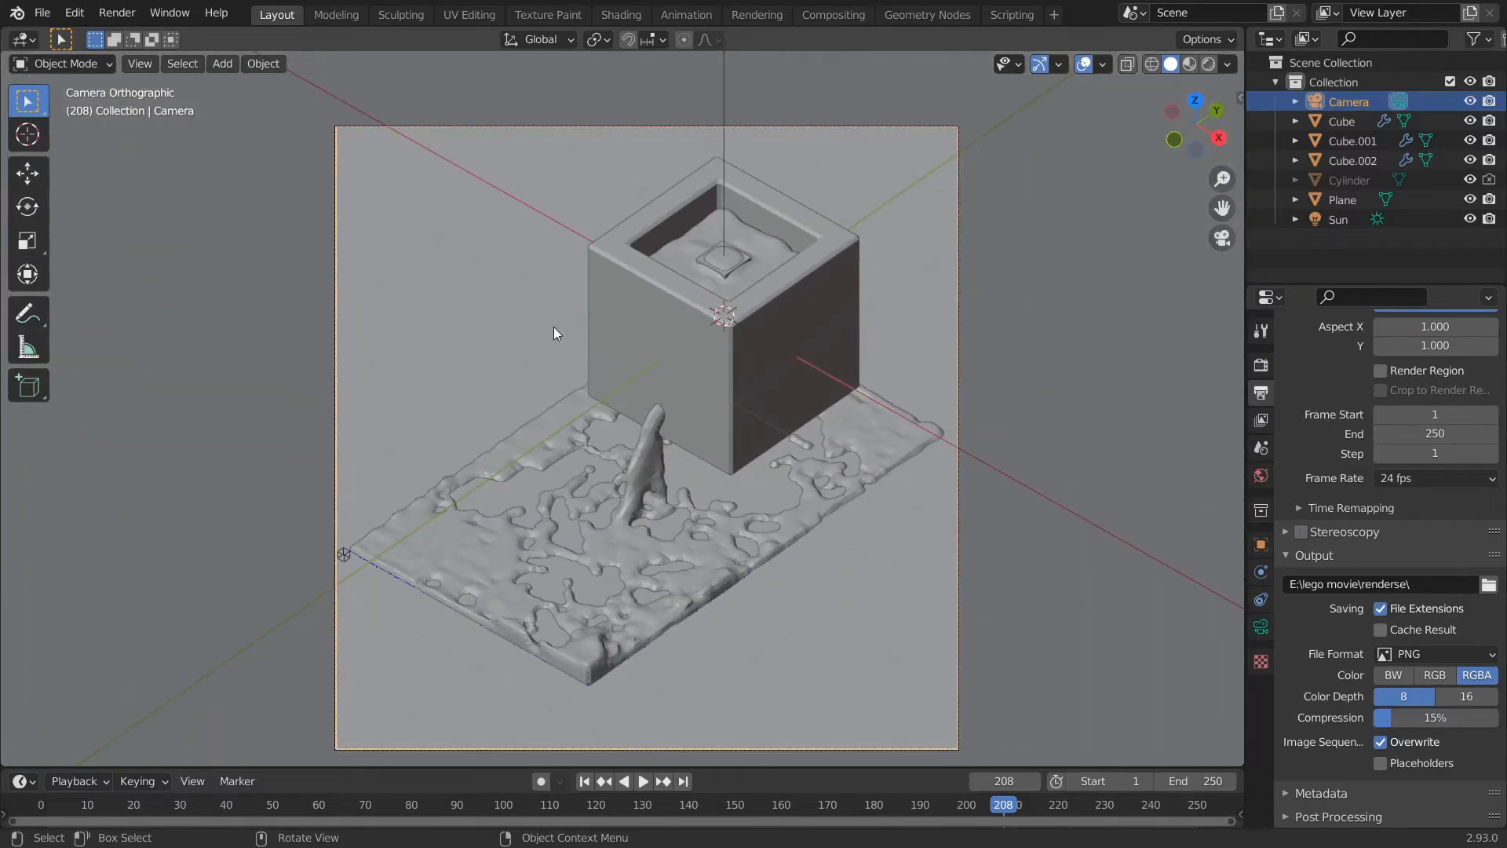
left_click_drag(517, 759, 516, 697)
left_click_drag(228, 740, 1221, 752)
mouse_move(19, 746)
left_mouse_down()
mouse_move(66, 742)
mouse_move(46, 740)
left_mouse_up()
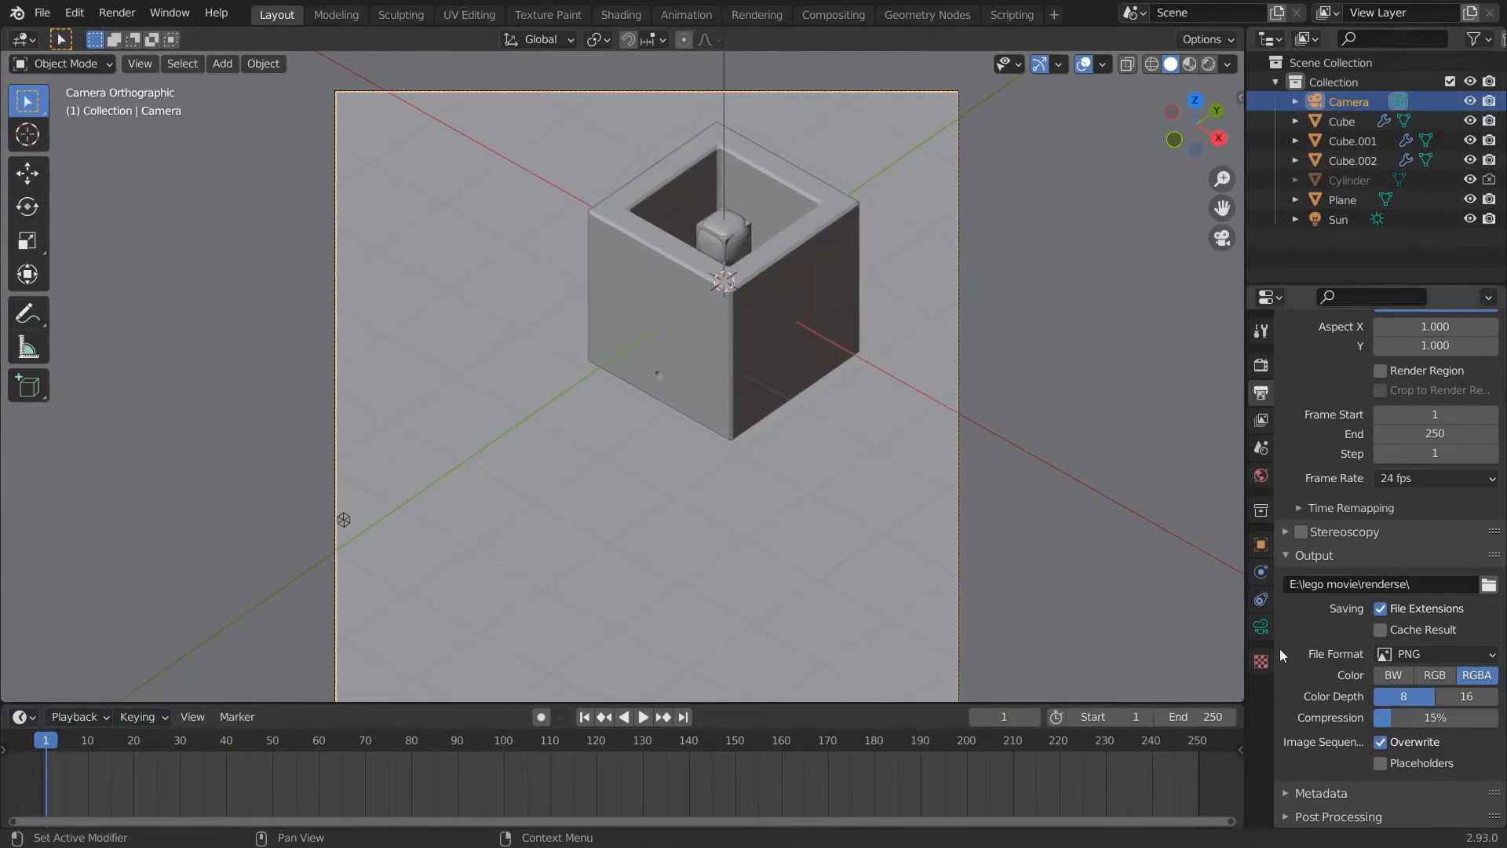
- Set the camera's orthographic scale to 0.900 and keyframe it at frame 1
left_click(1260, 626)
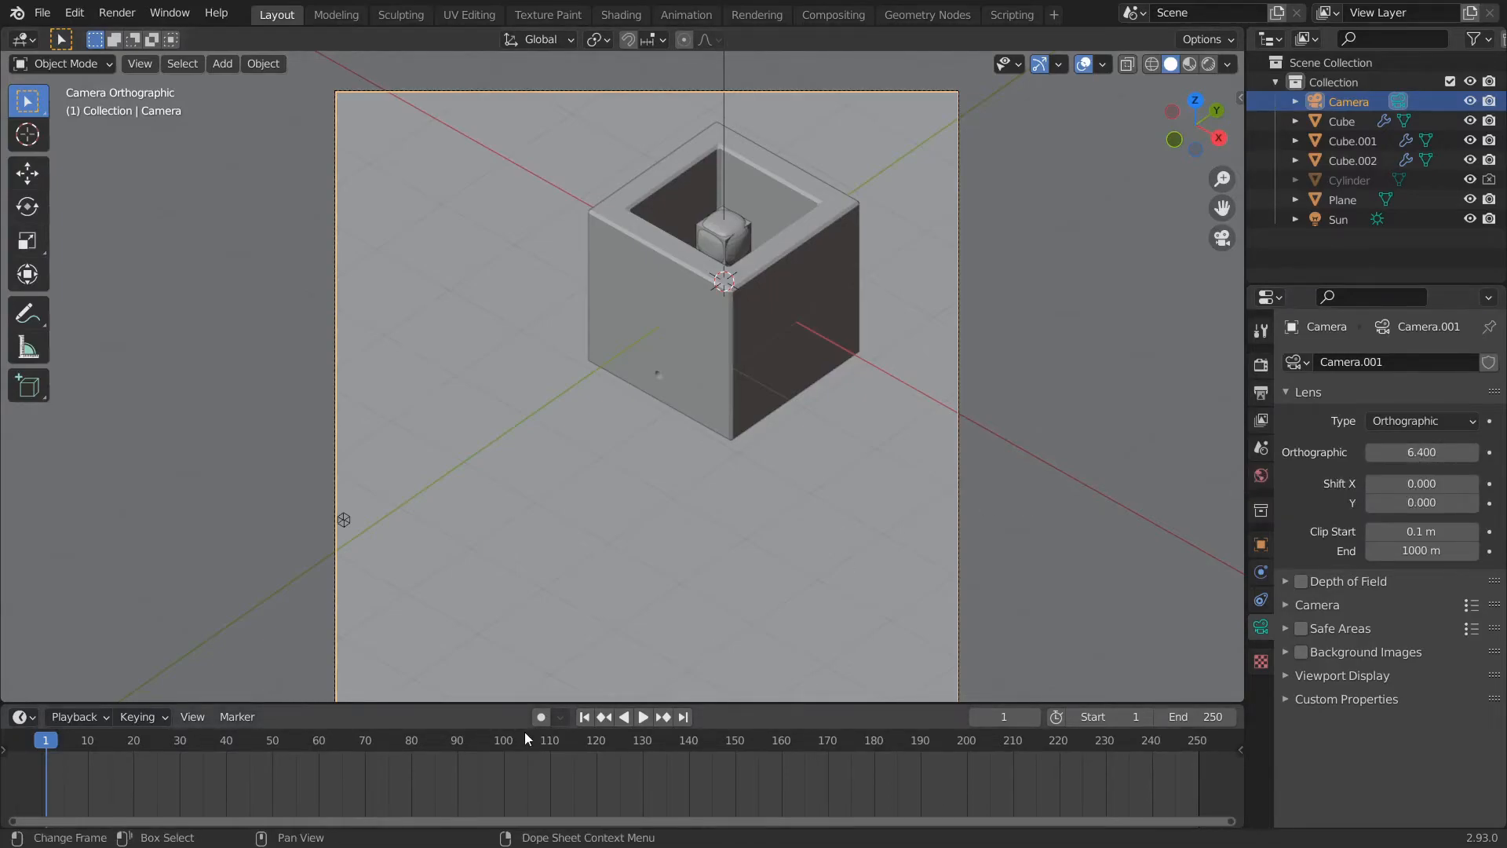
left_click_drag(1412, 452, 1216, 455)
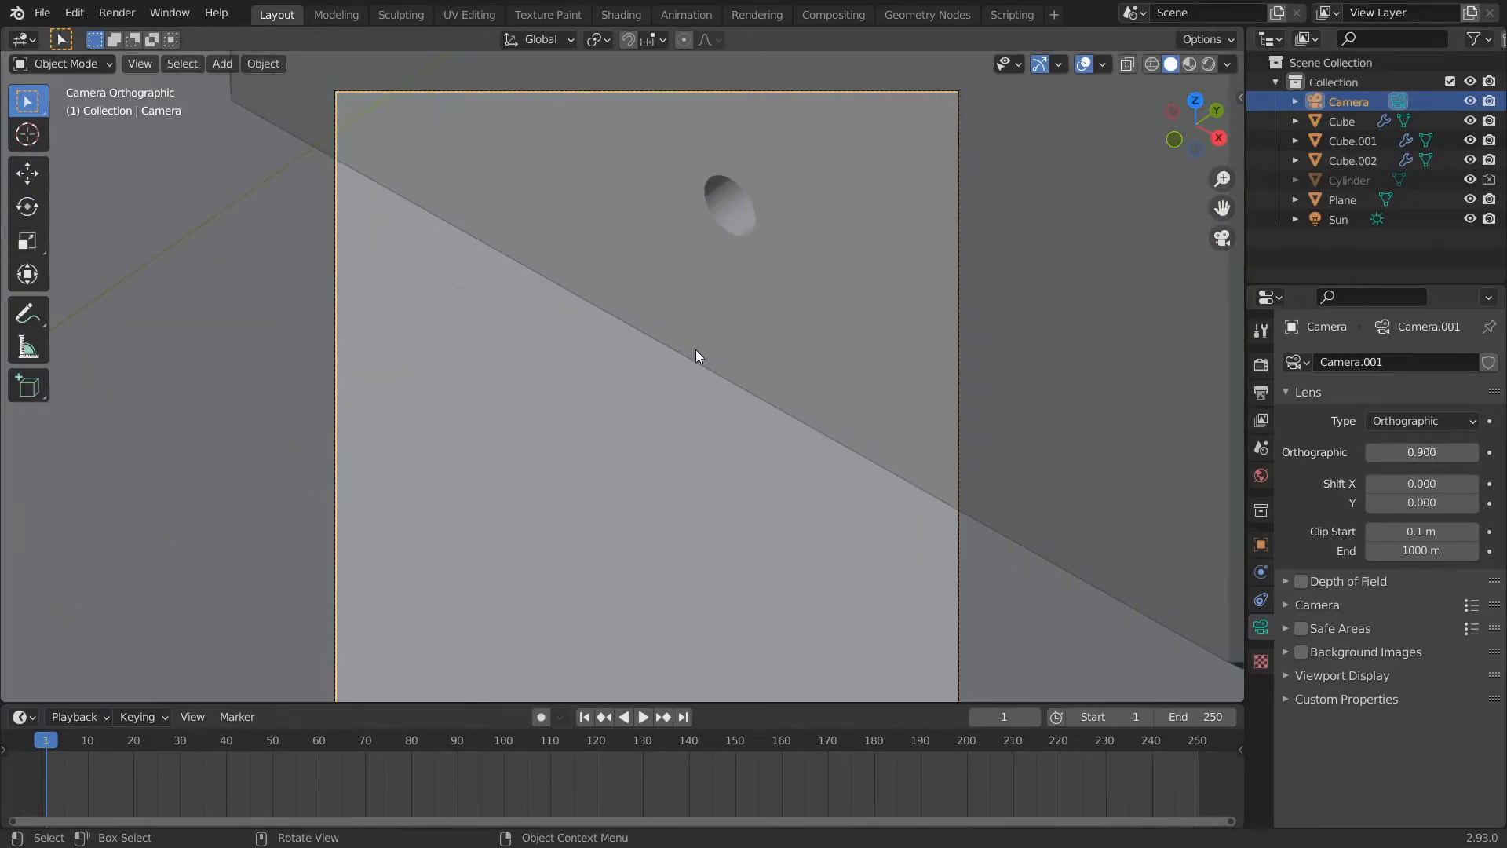
left_click(1489, 452)
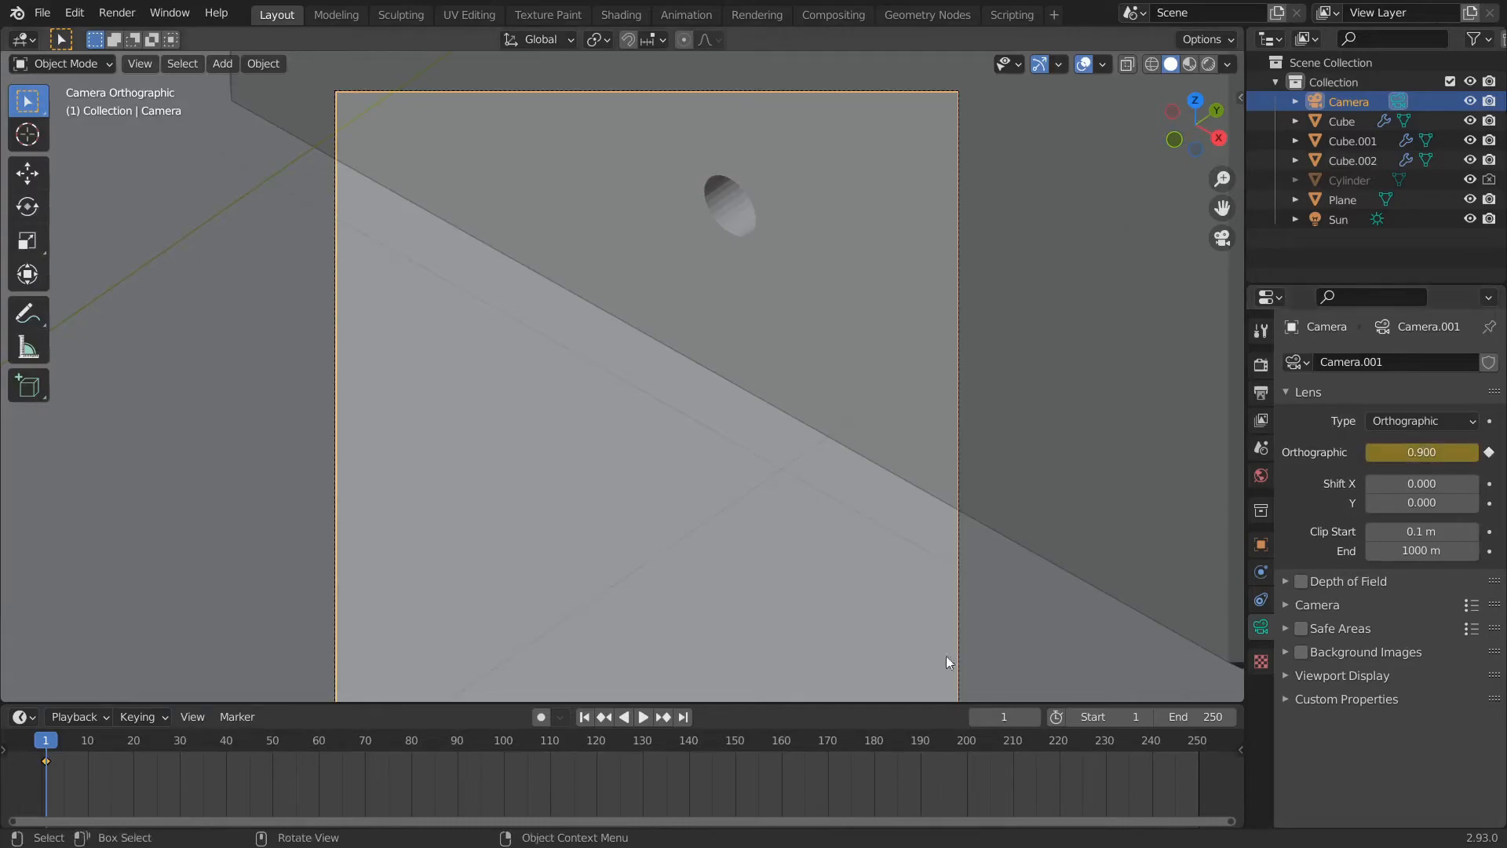
- At frame 250, set the camera's orthographic scale to 6.000 and keyframe it
key("space")
left_click_drag(402, 740, 1199, 751)
key("space")
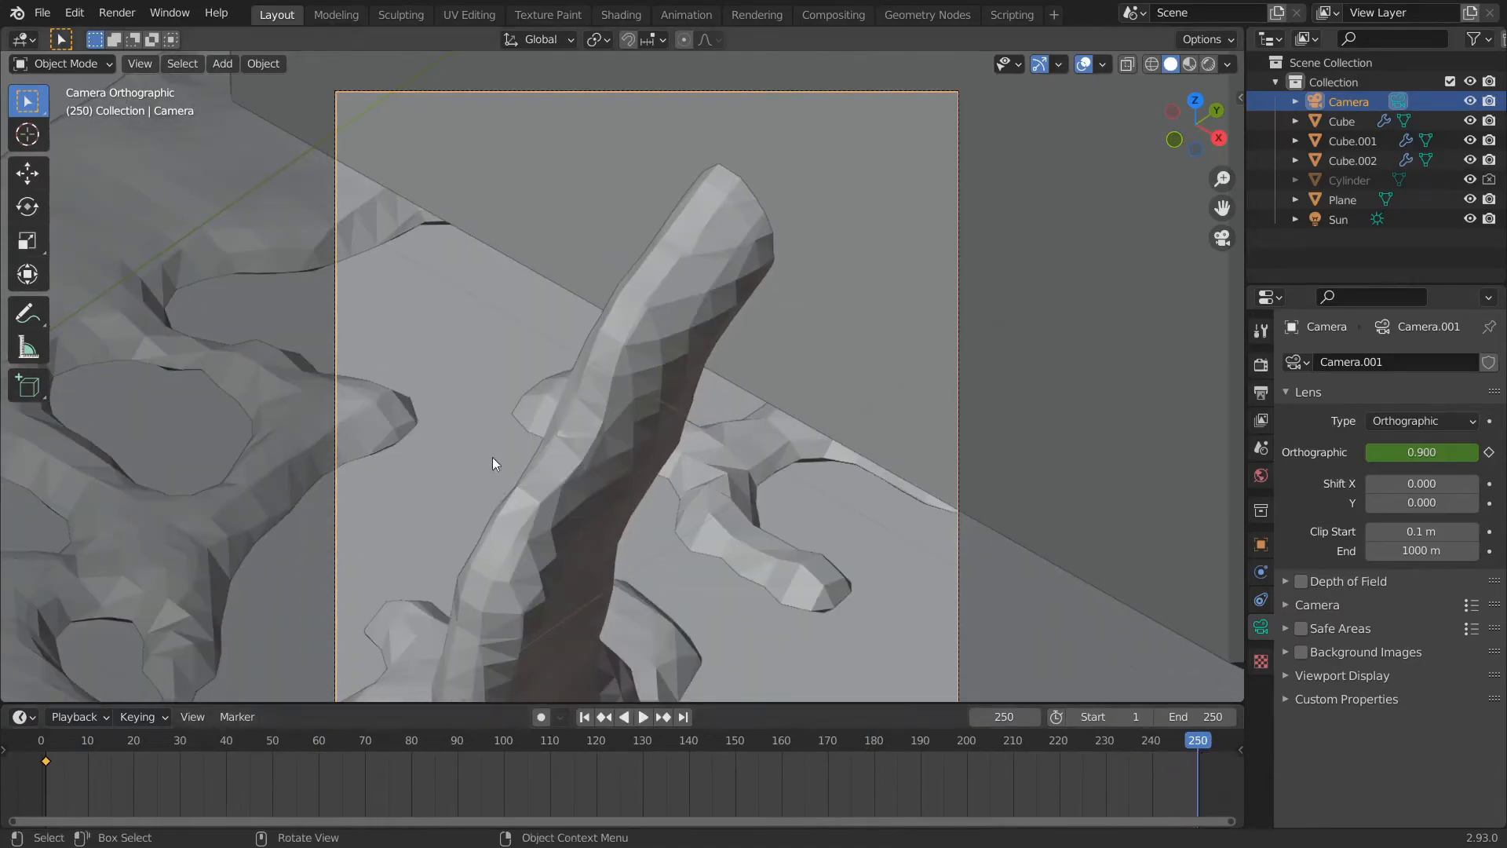
scroll(732, 417, "down", 3)
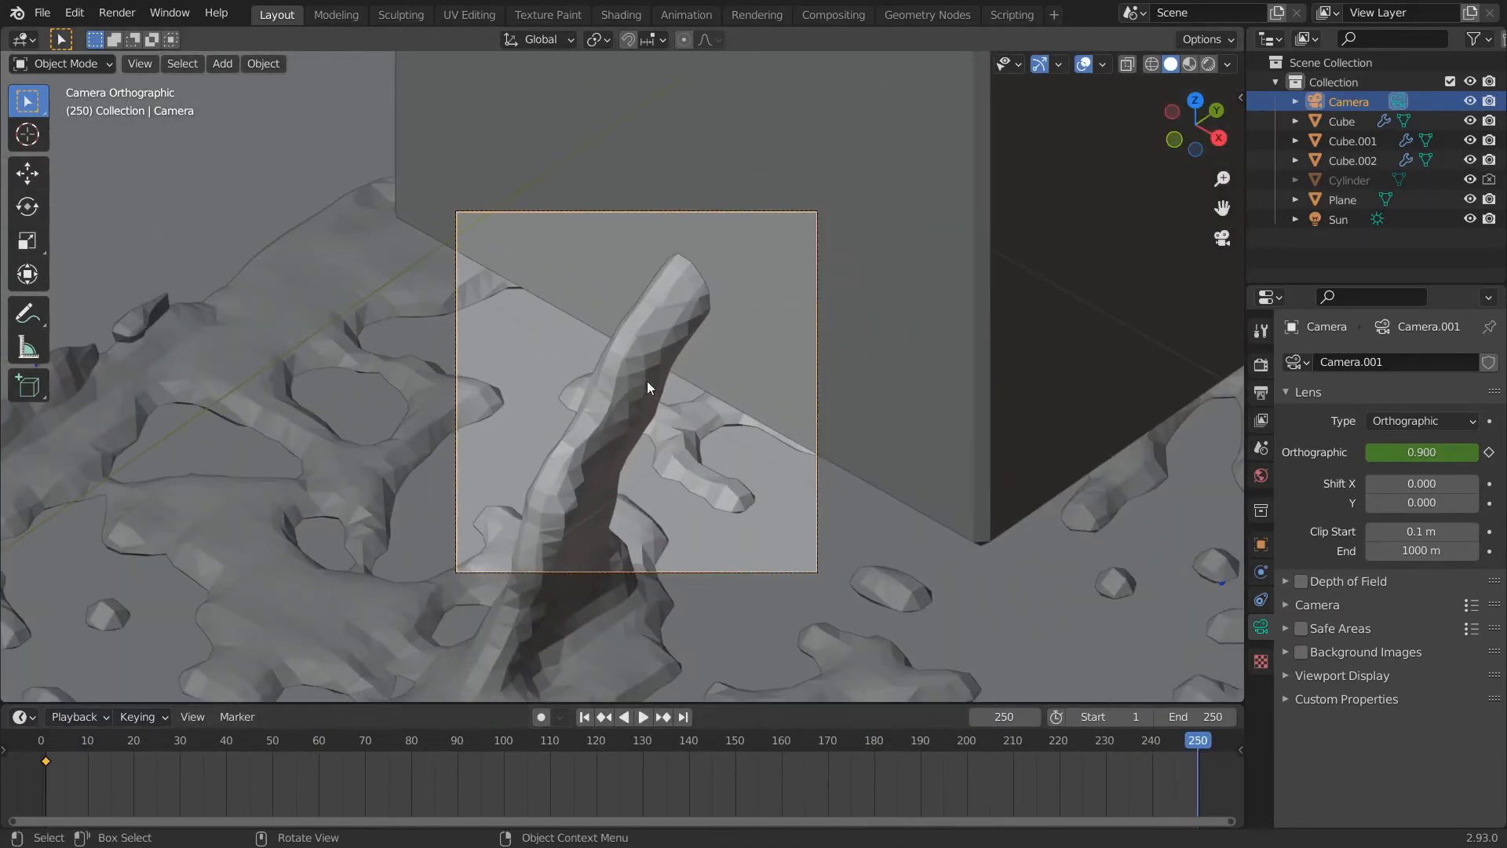
left_click_drag(1422, 453, 1462, 453)
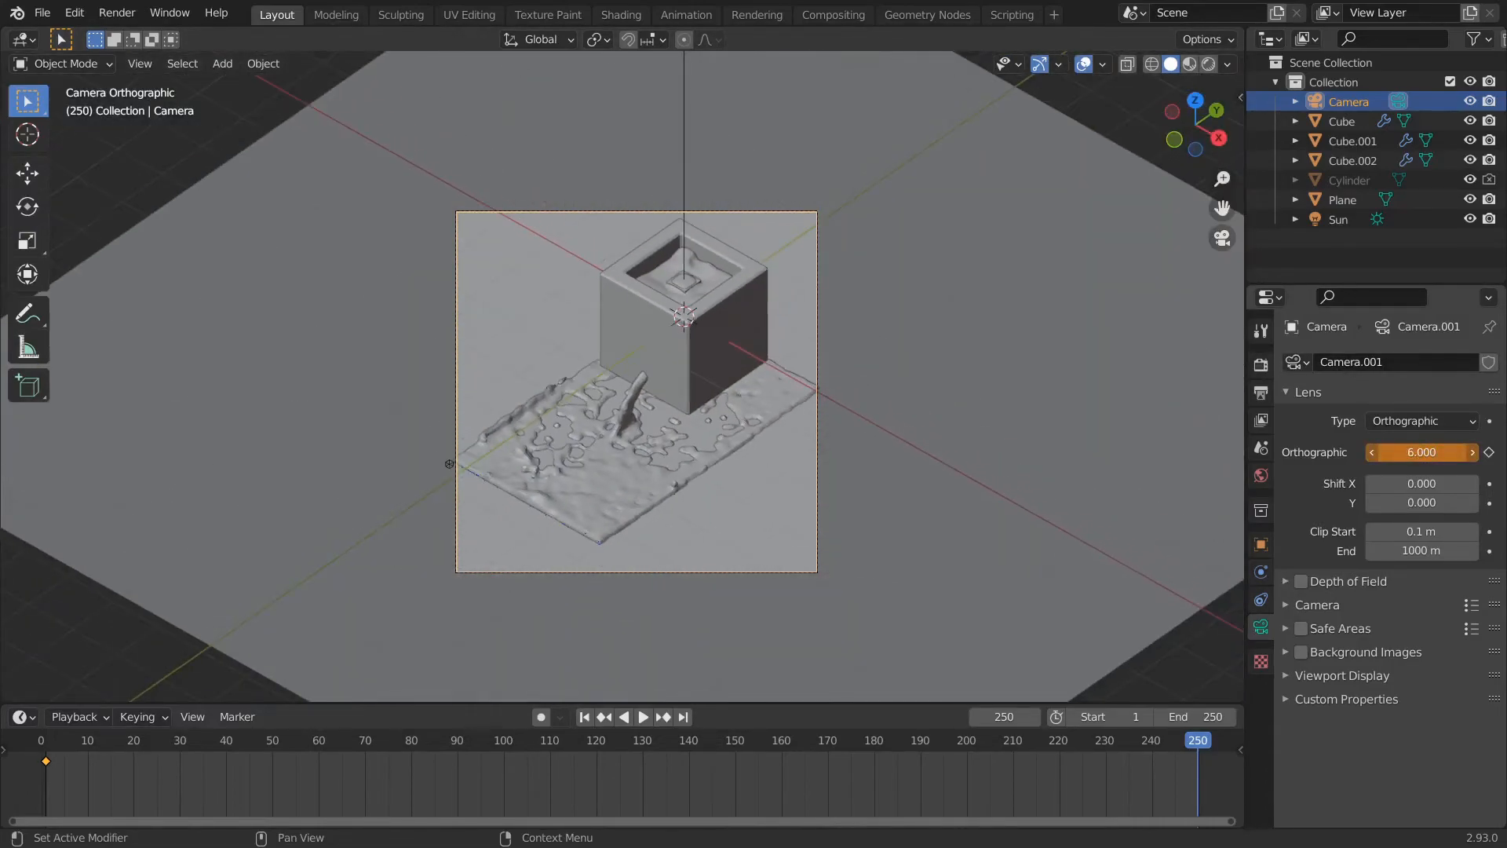
left_click(1489, 453)
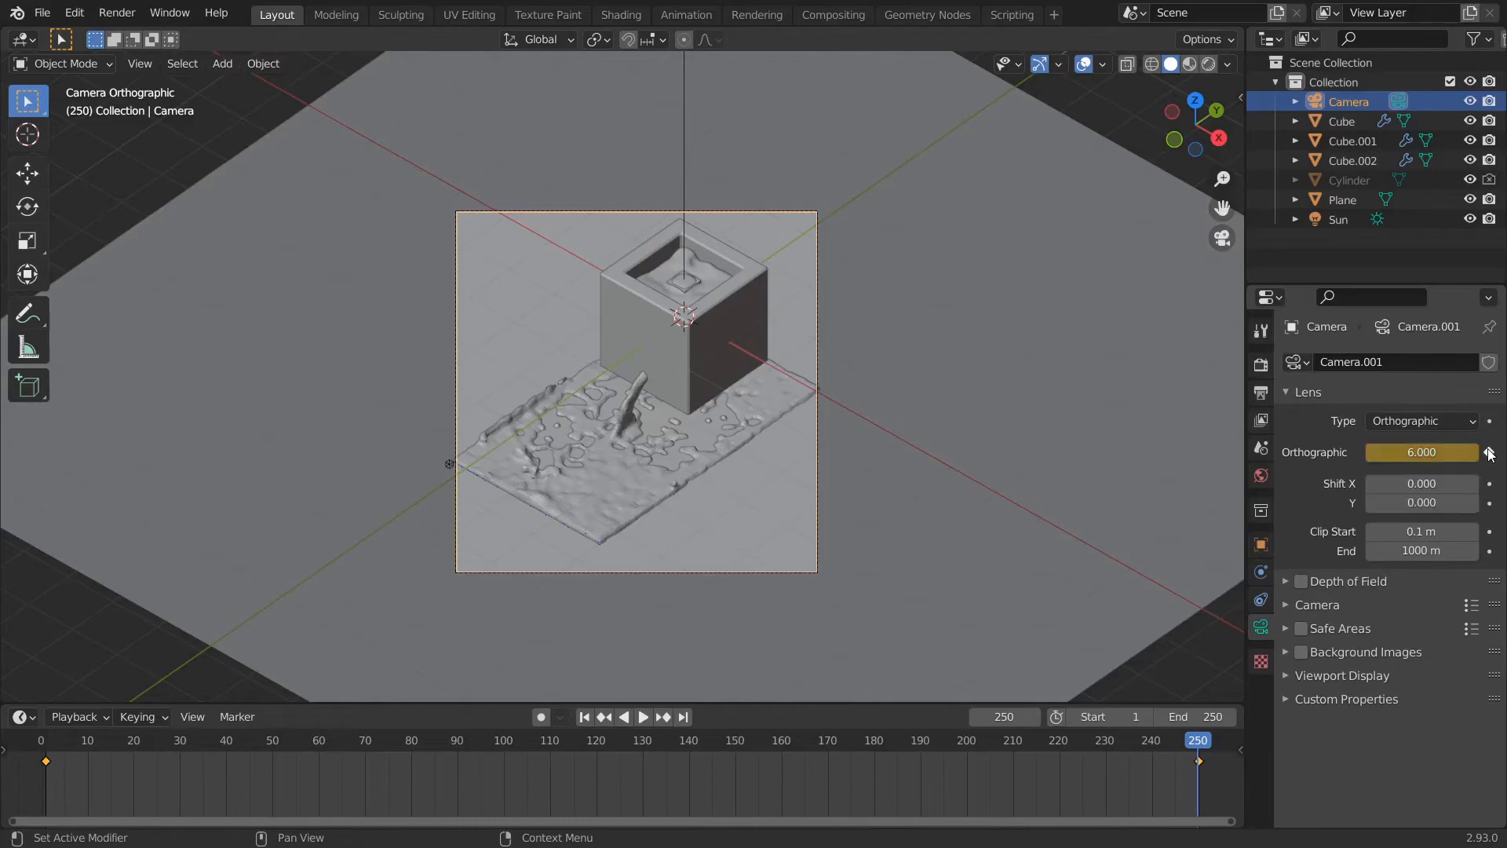
- Play the camera zoom animation, preview it in rendered shading, and return the viewport to solid shading
key("space")
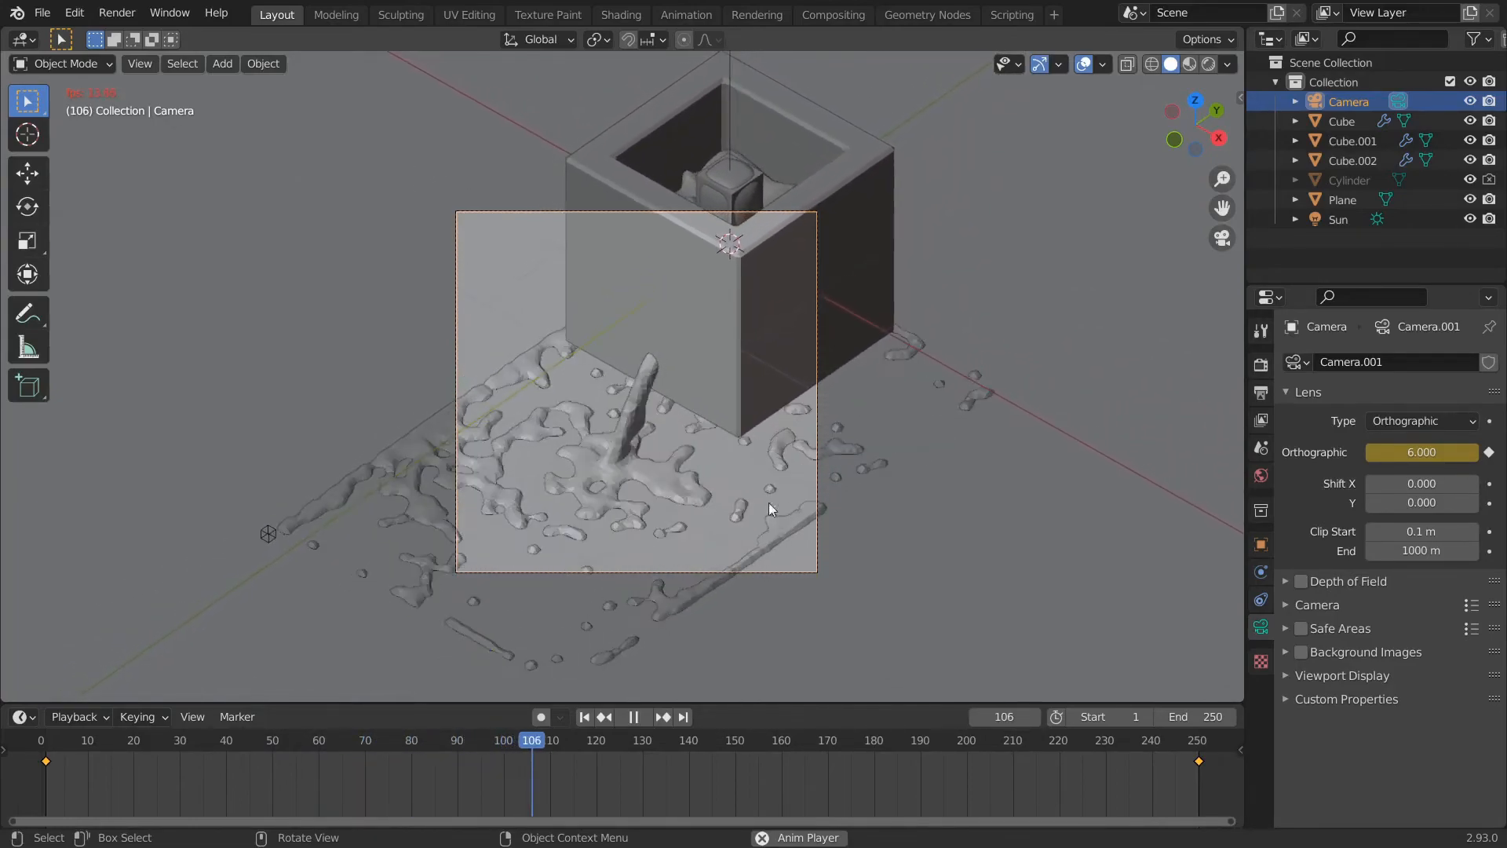
key("z")
left_click(709, 299)
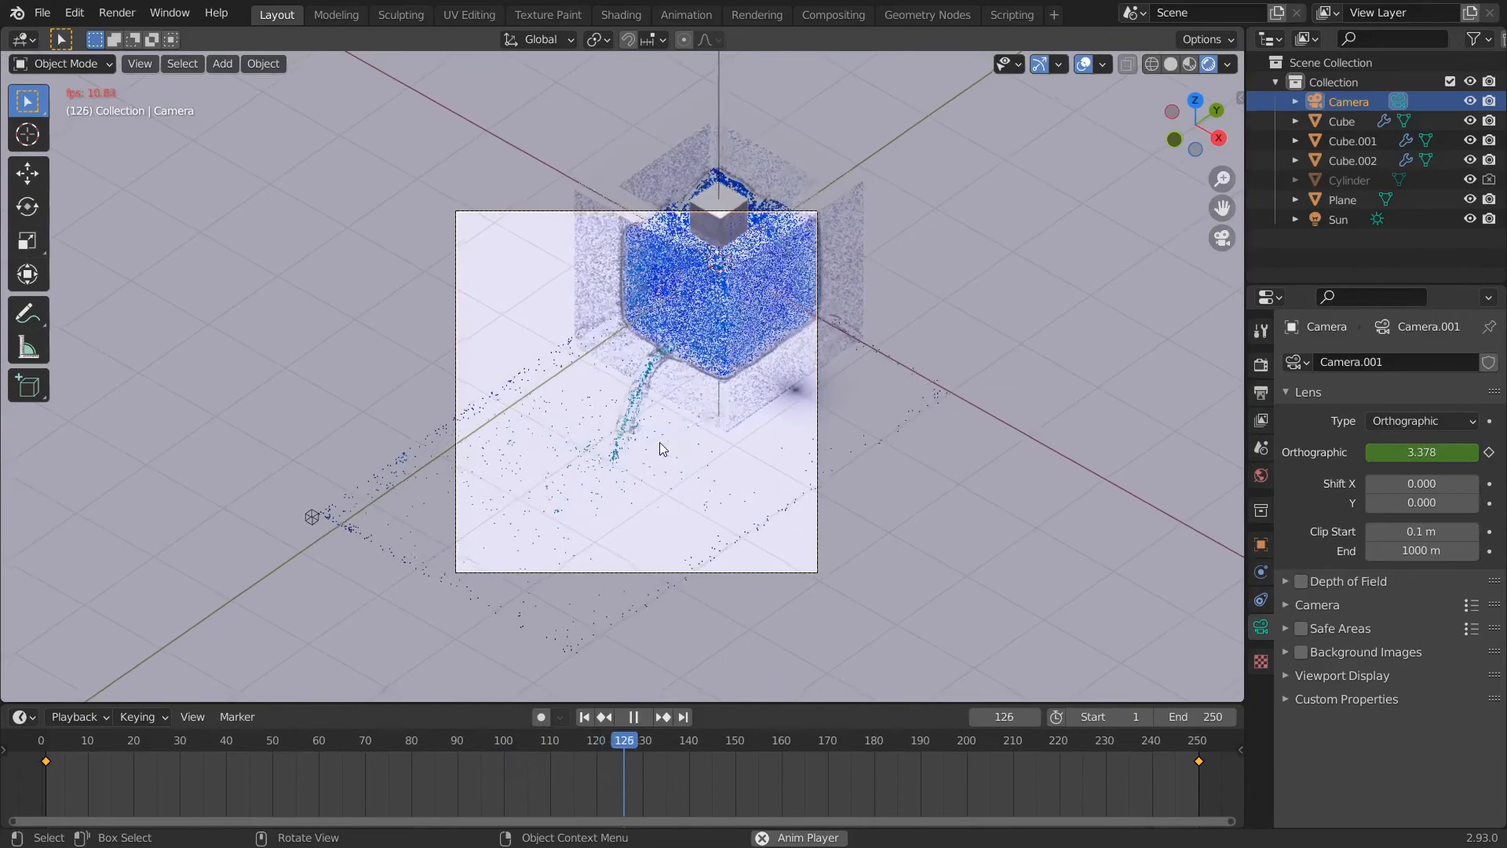
key("space")
key("z")
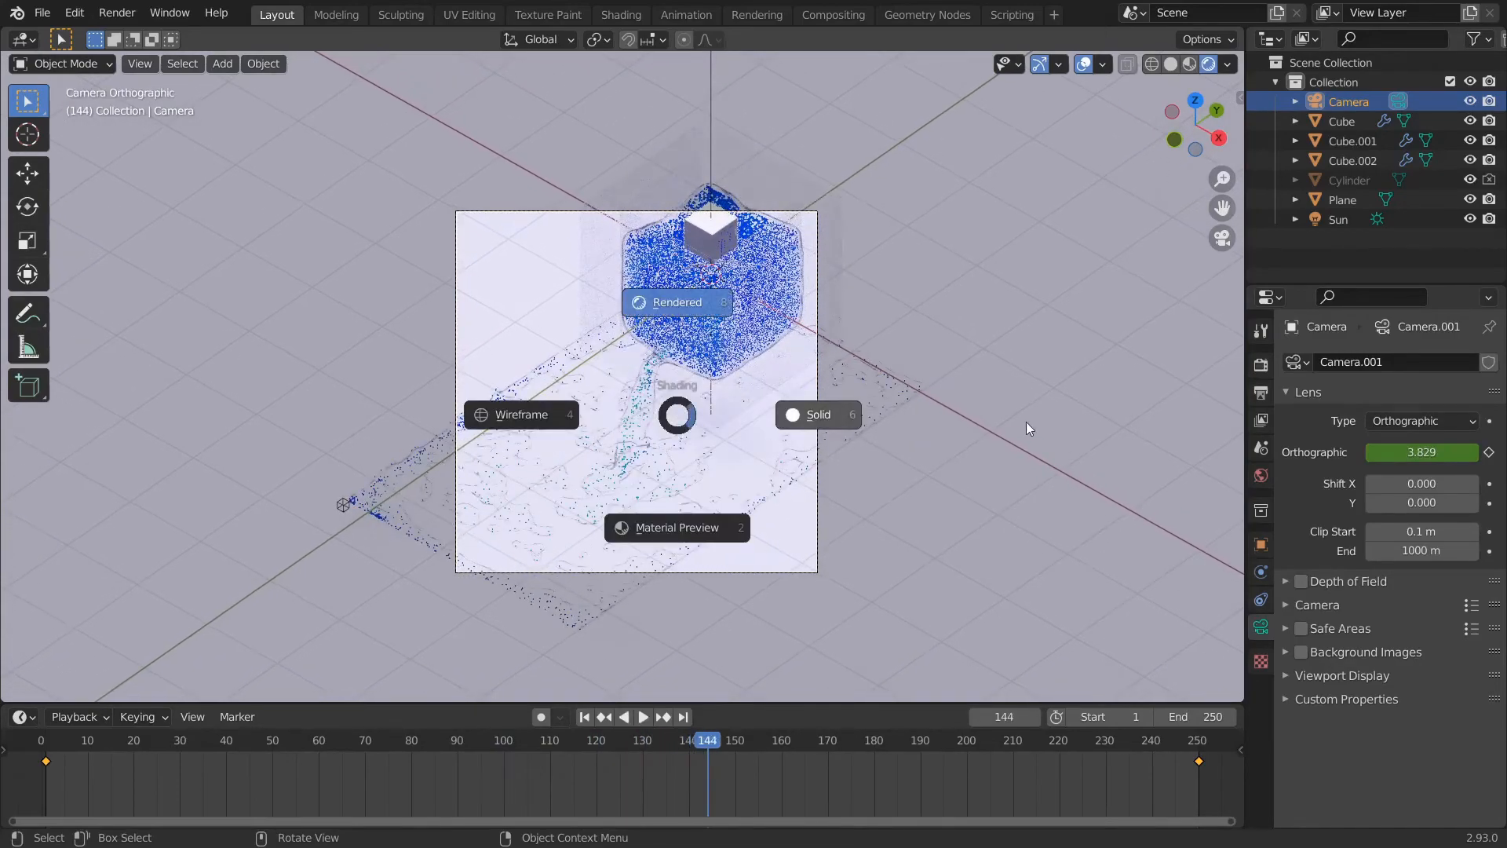
left_click(1026, 422)
- Enable Render Region in the scene's output dimensions
left_click(1260, 365)
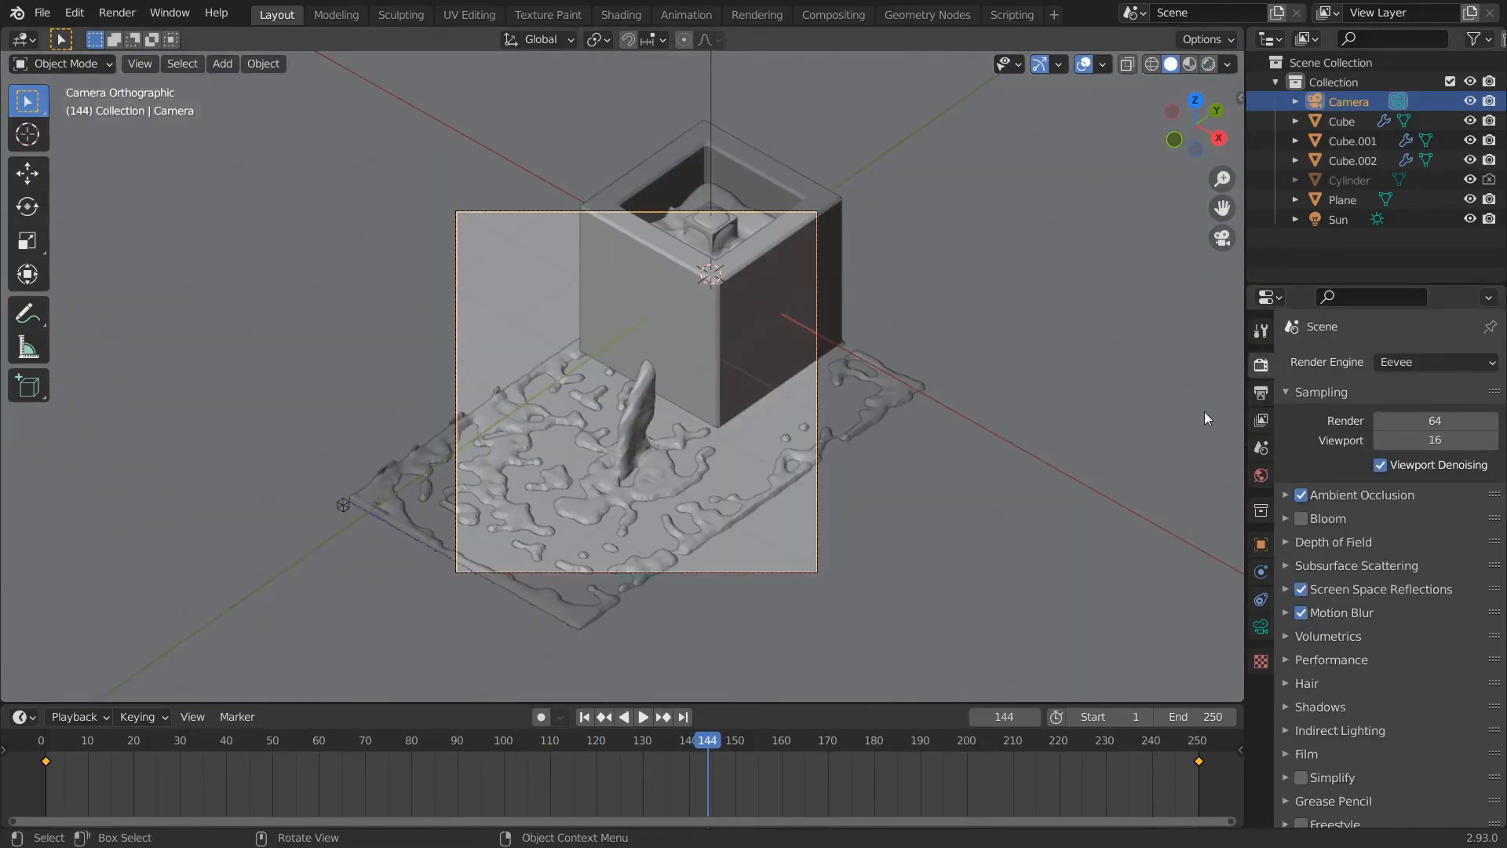
left_click(1261, 392)
left_click(1383, 493)
- Check the render region in rendered shading during playback, deselect all objects, and stop playback in solid shading
key("z")
left_click(773, 308)
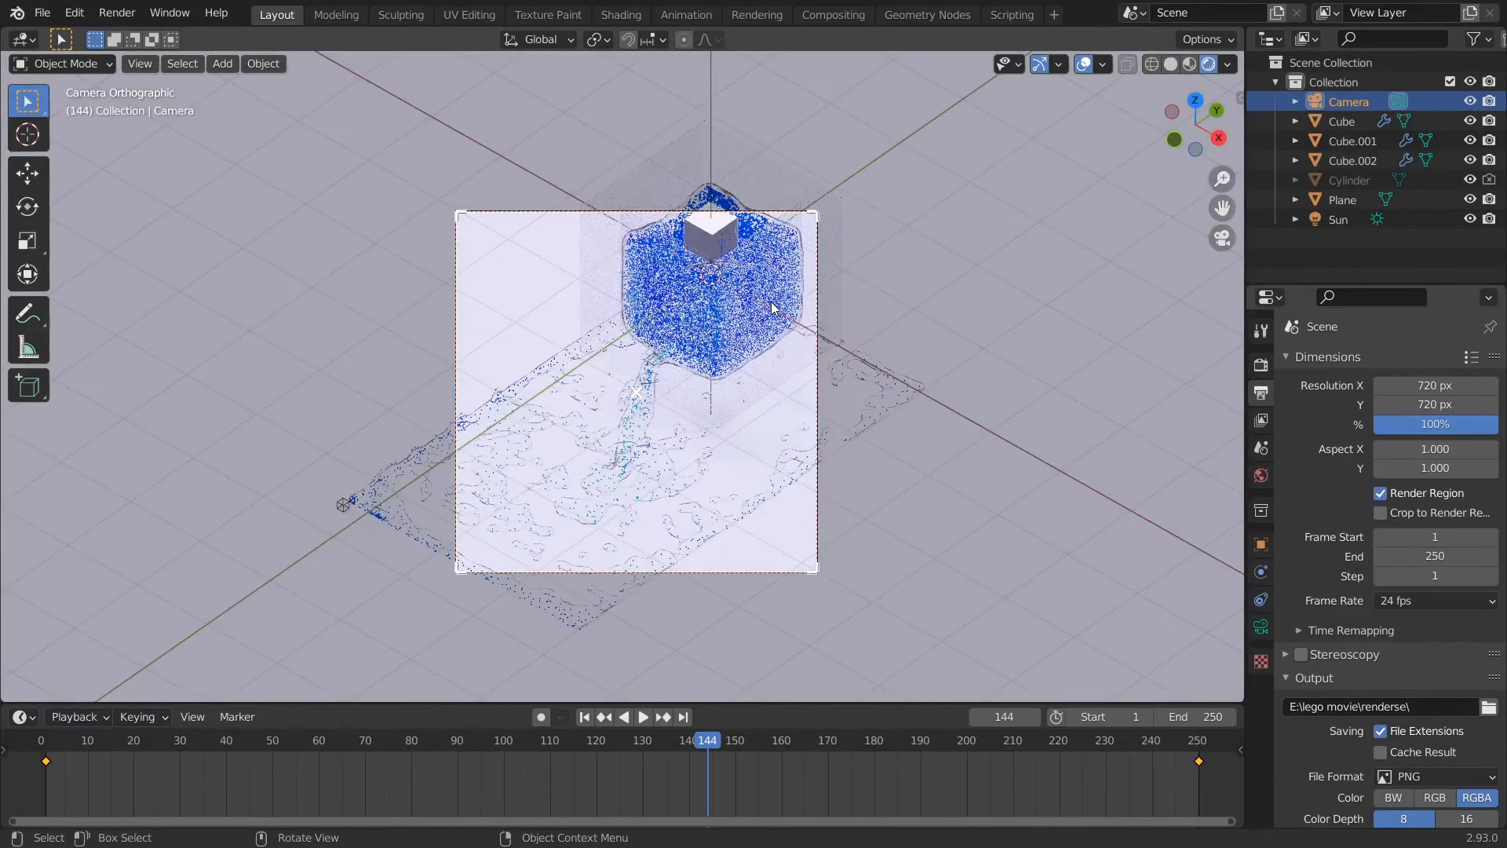
scroll(593, 296, "up", 3)
scroll(685, 326, "down", 1)
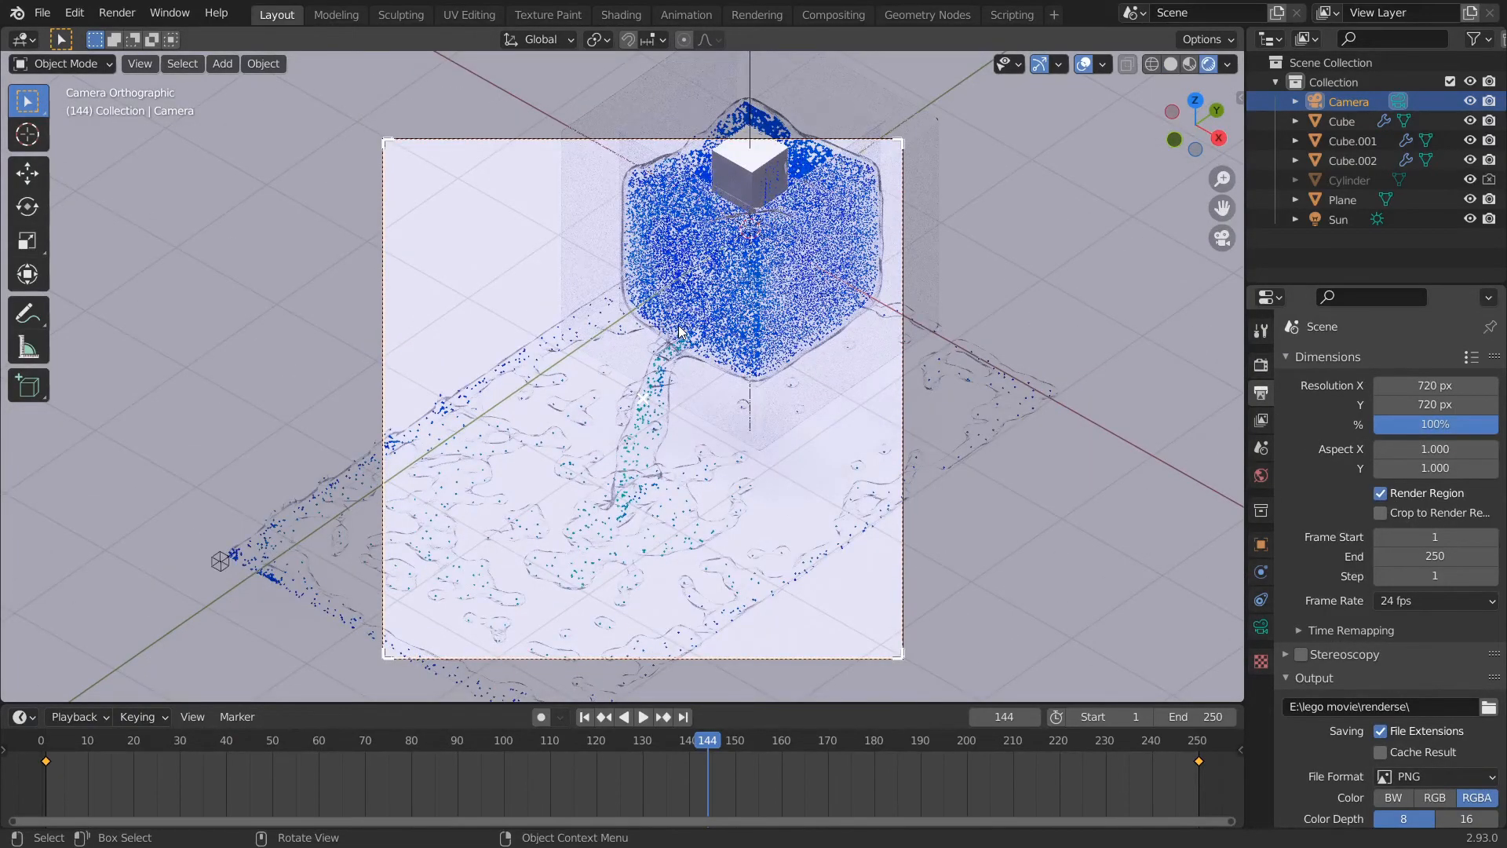
key("space")
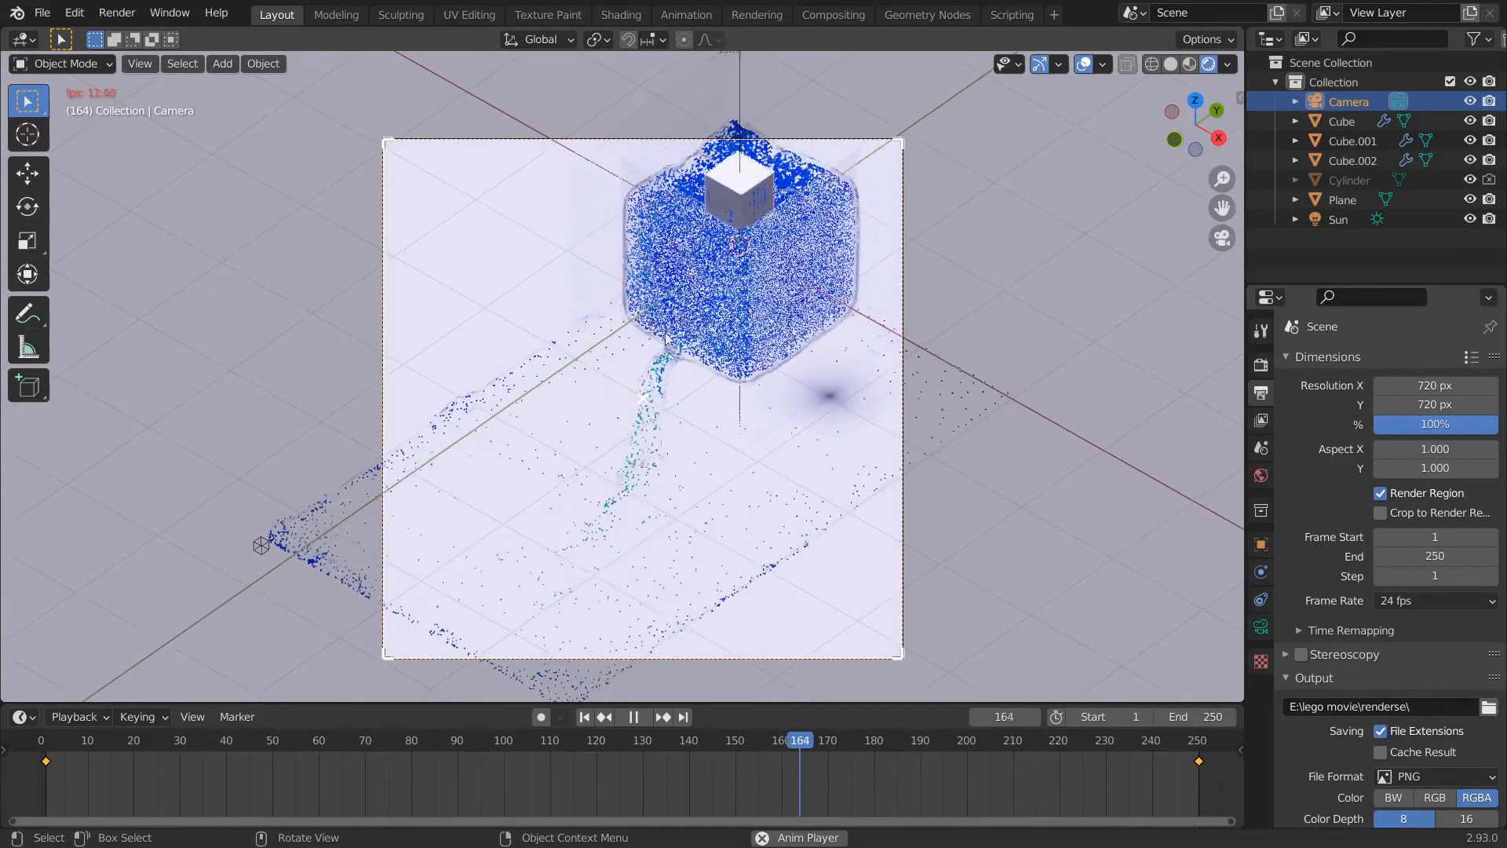
key("z")
left_click(704, 285)
key("a")
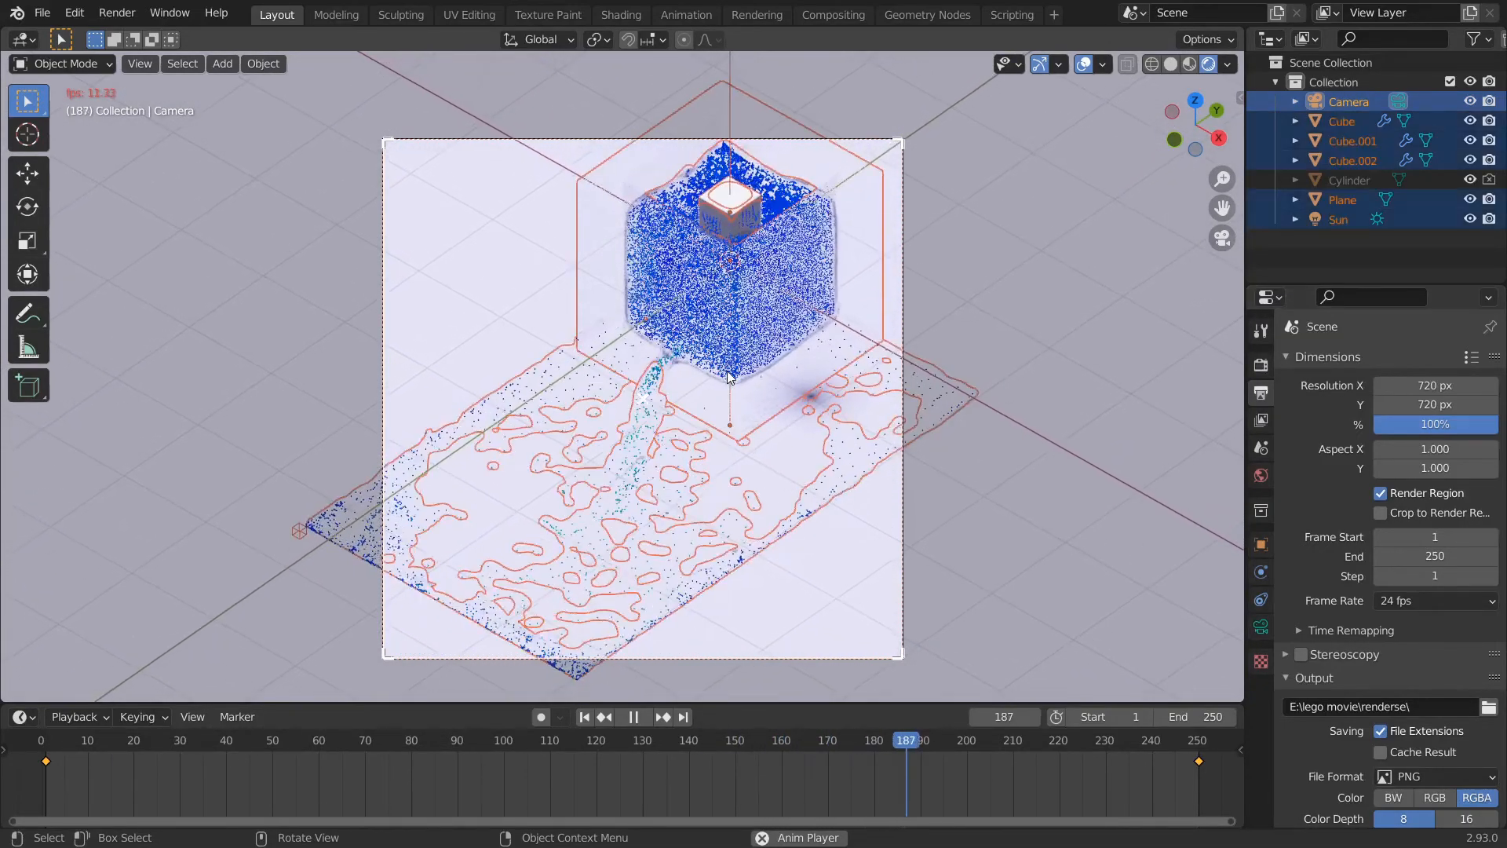
key("a")
key("z")
left_click(1015, 379)
key("space")
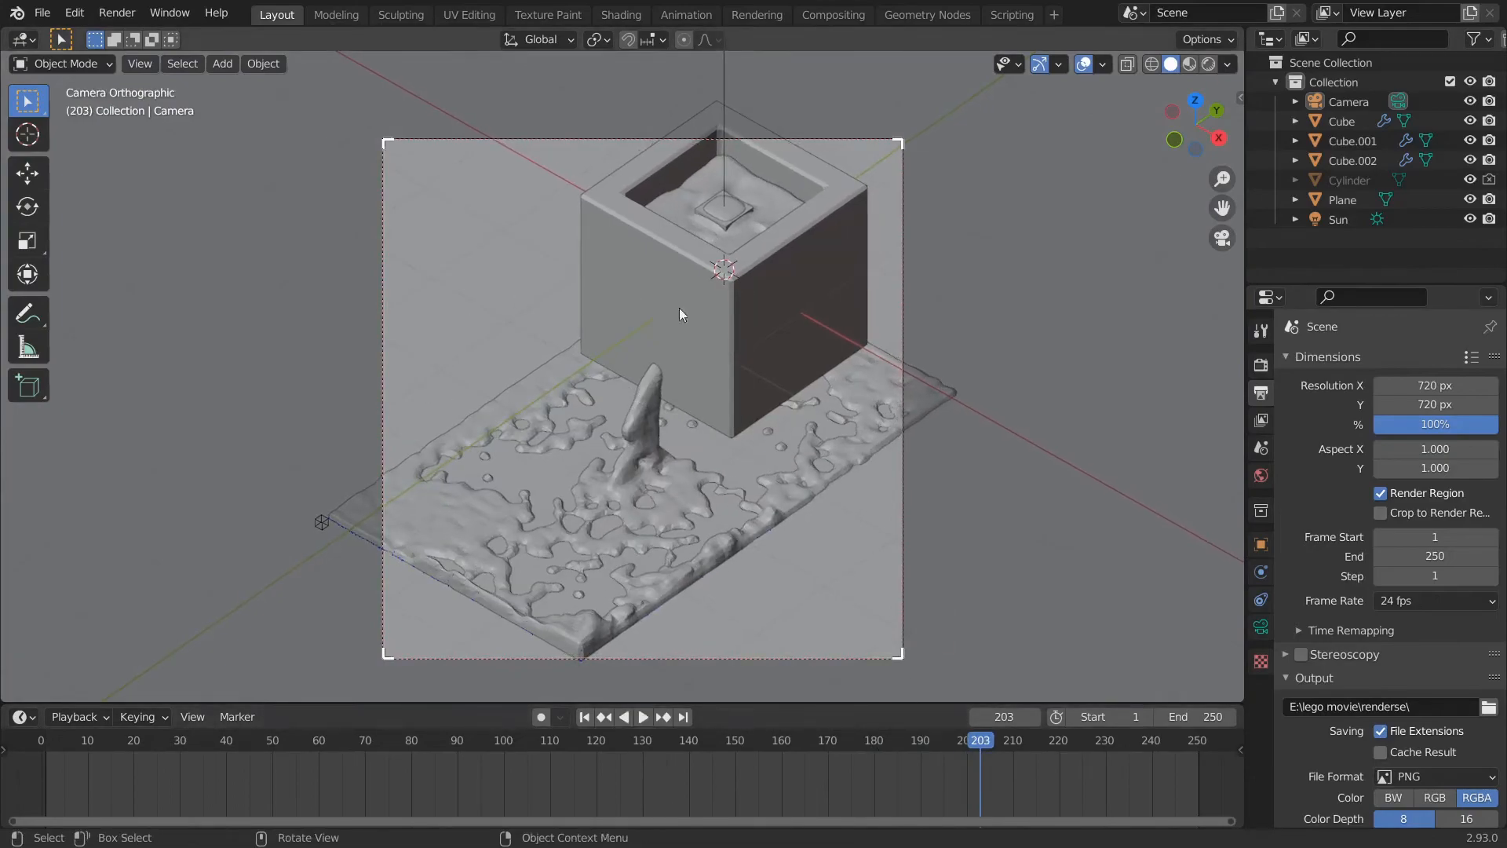
- Render the full animation from frame 1 to 250 and close the render window once it finishes
scroll(1348, 635, "down", 4)
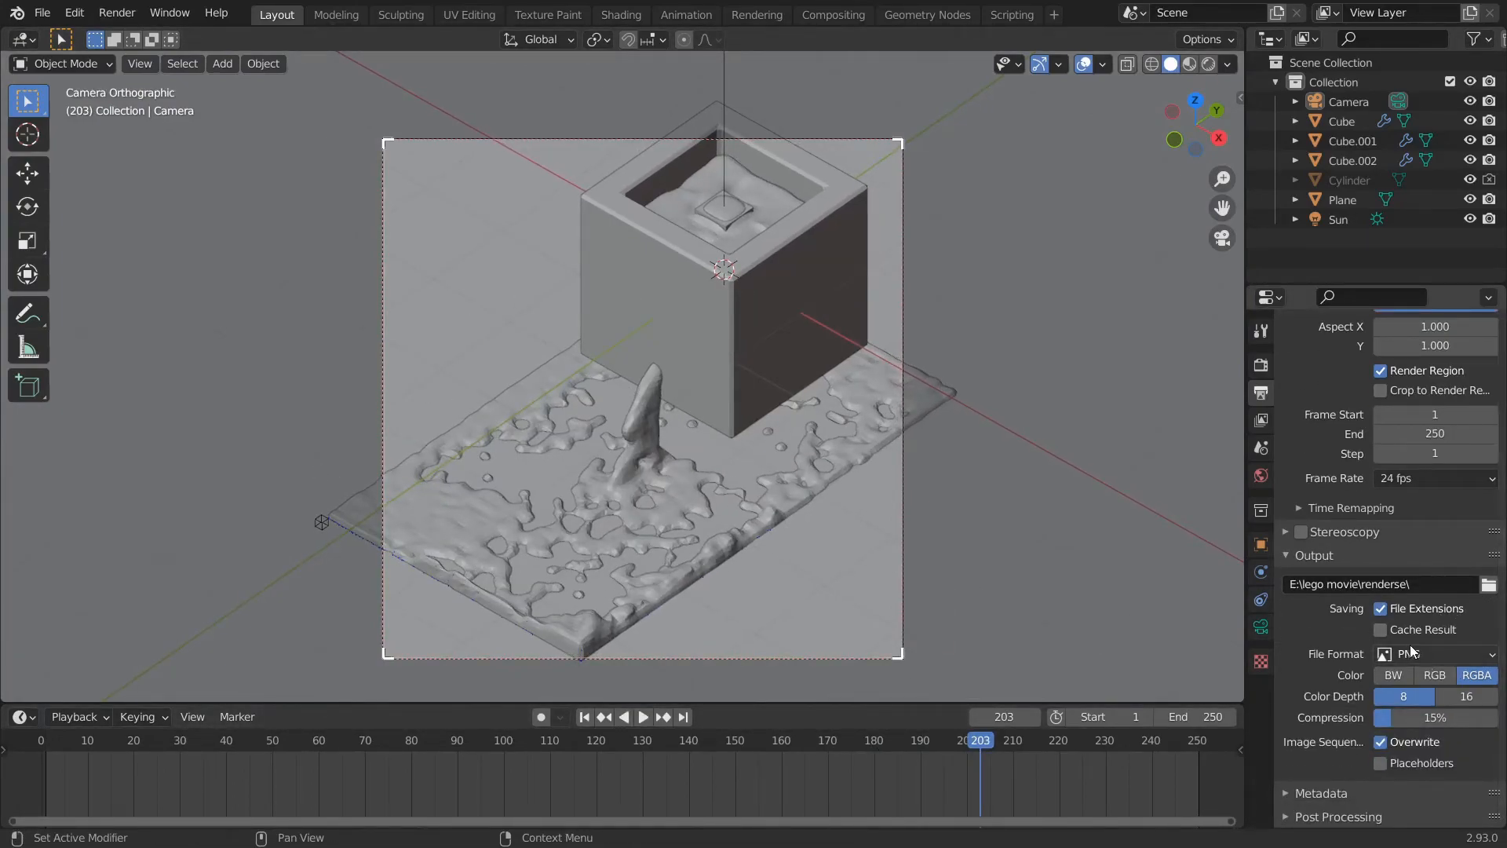
left_click(118, 13)
left_click(133, 55)
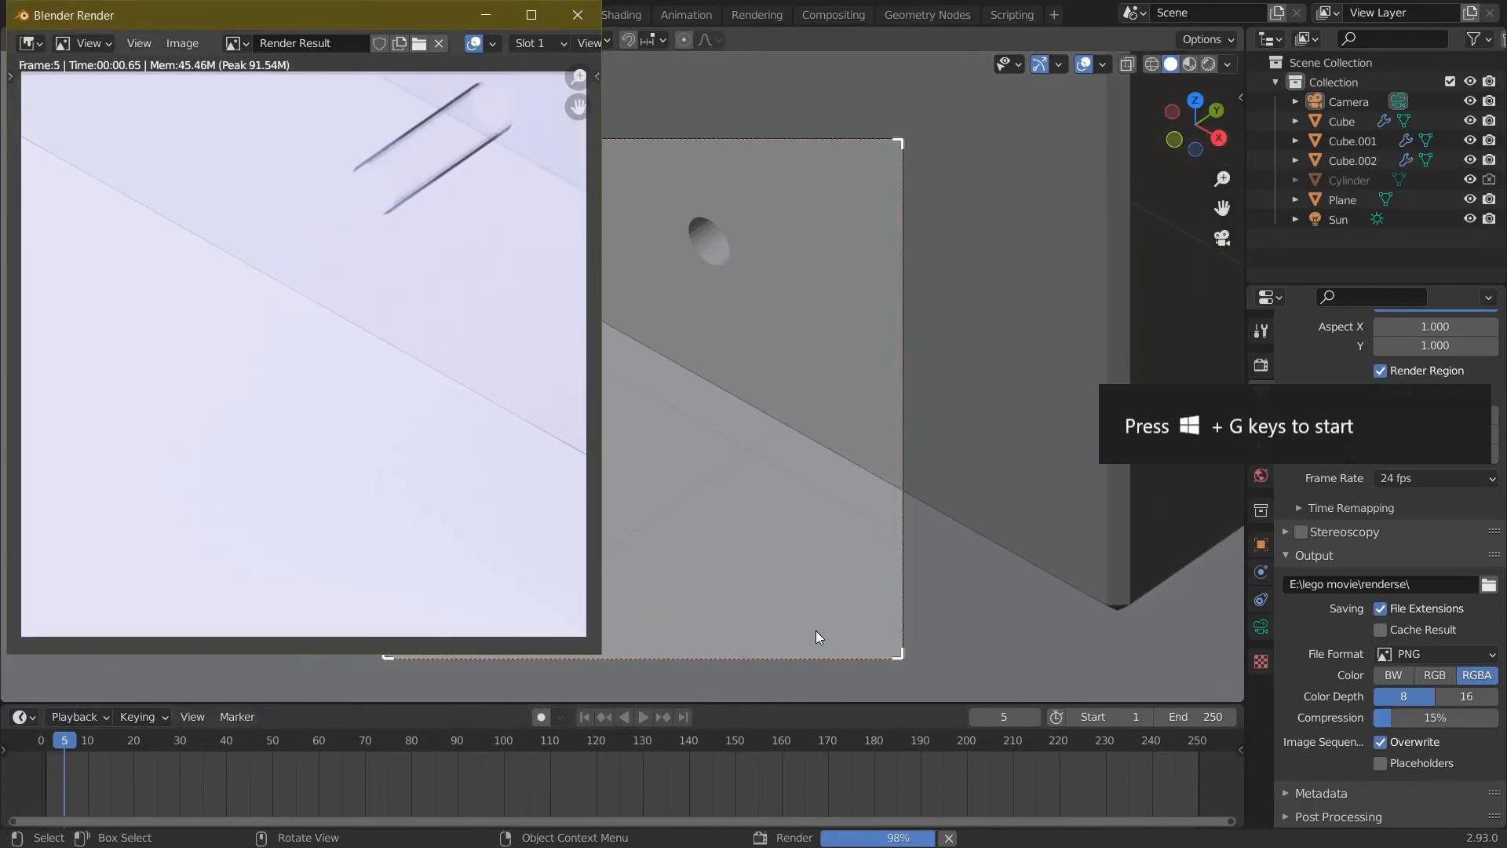
key("alt+Tab")
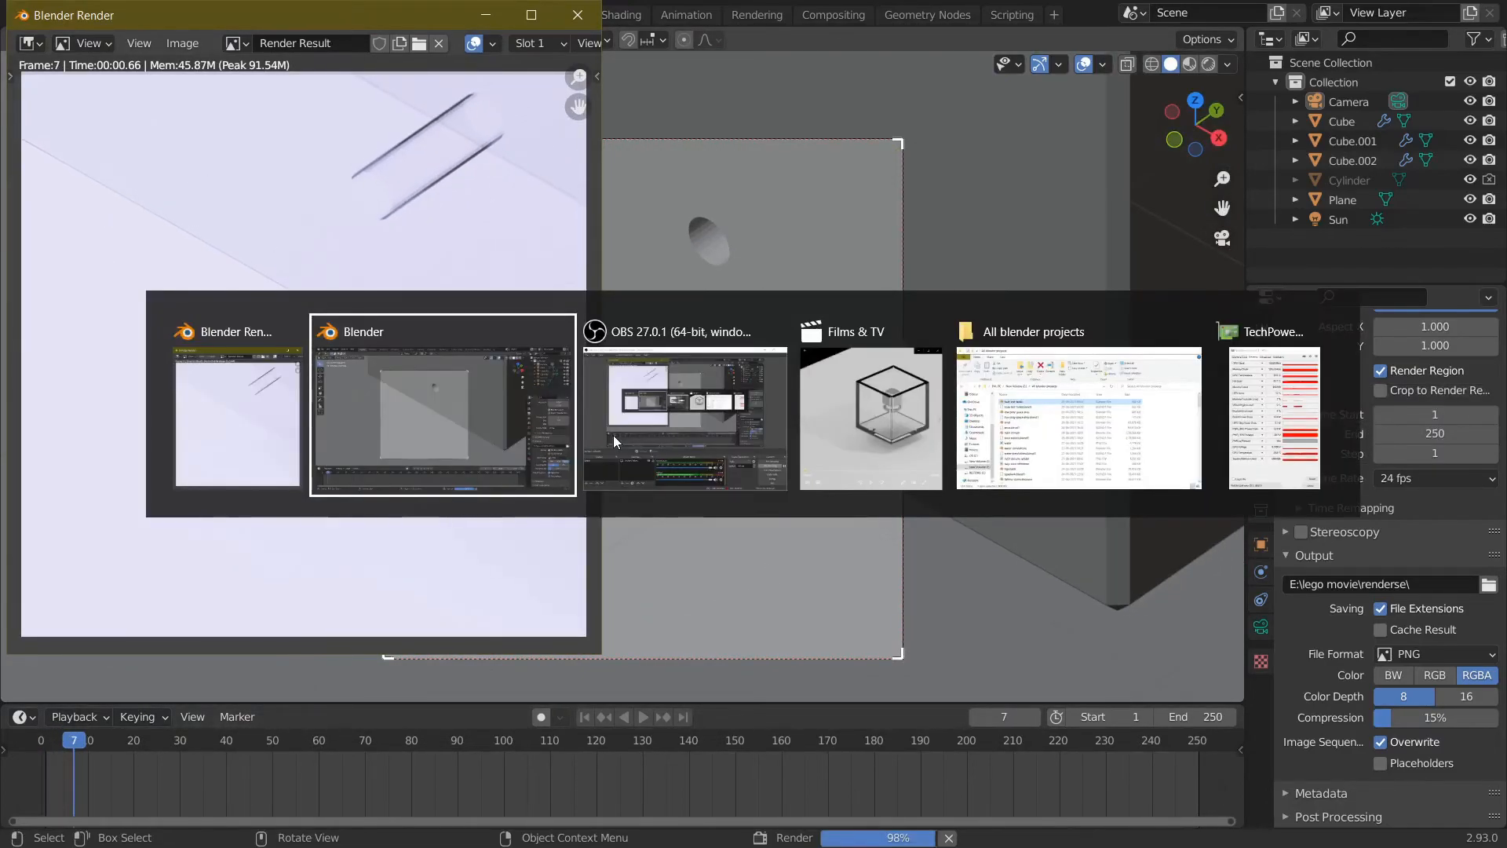
left_click(746, 398)
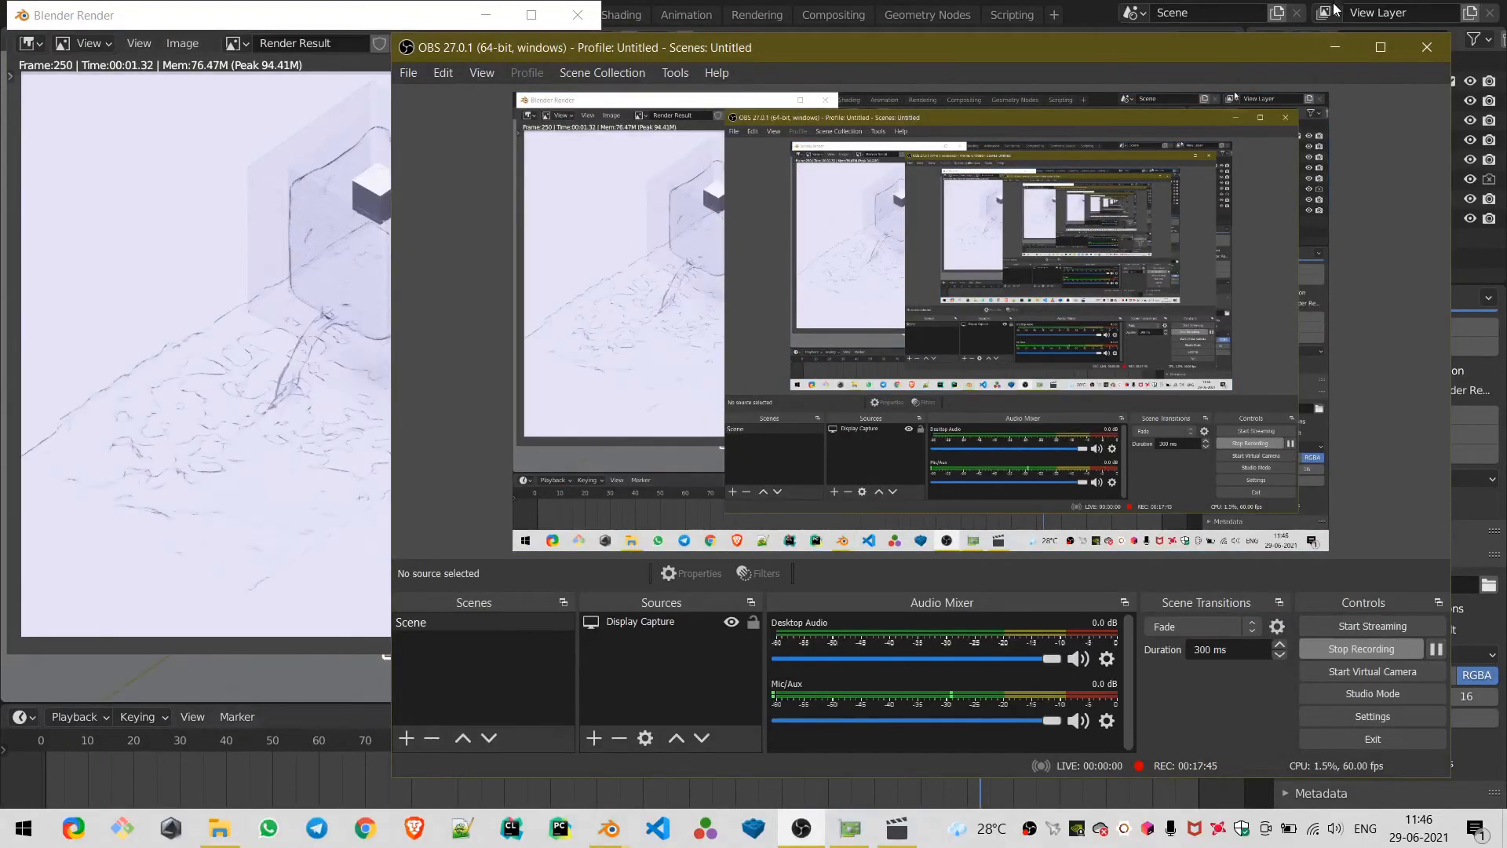
left_click(1333, 48)
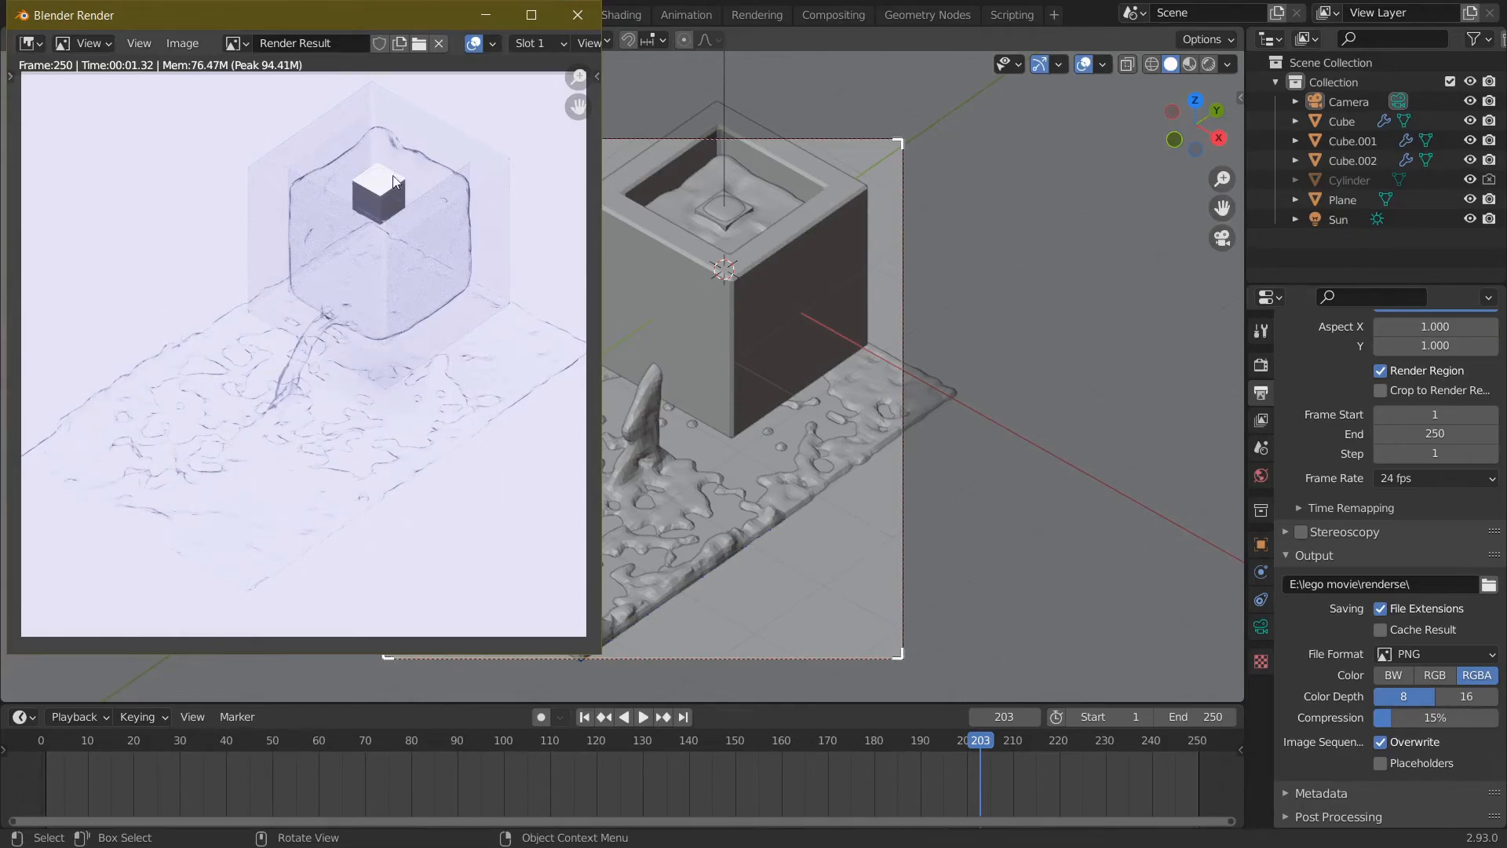
left_click(579, 16)
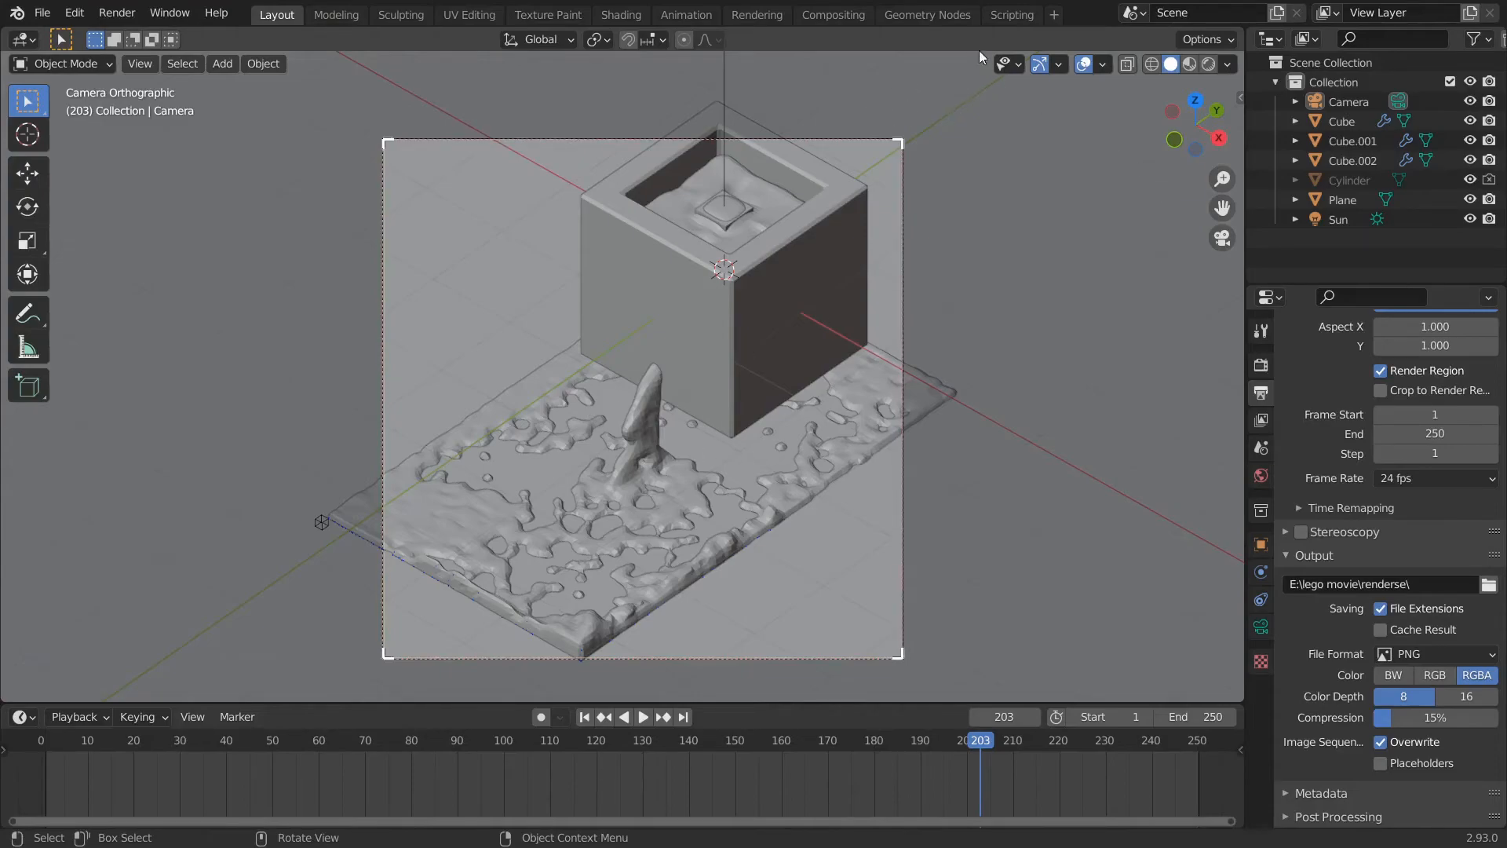
- Add a Video Editing workspace to the project
left_click(1056, 14)
mouse_move(1041, 125)
left_click(1113, 148)
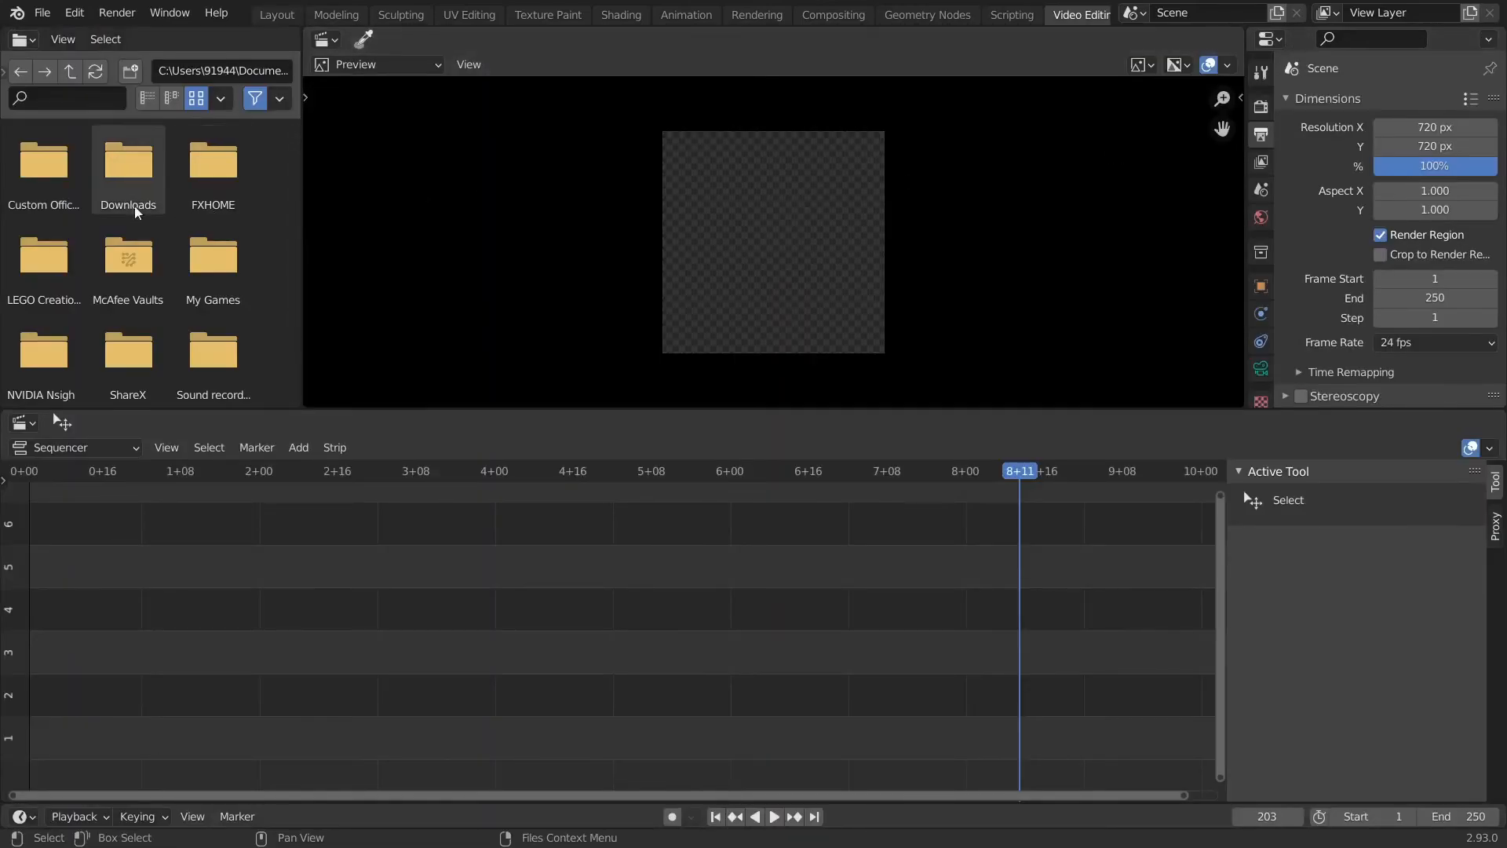
- Add all rendered PNG frames from E:\lego movie\renderse to the sequencer as one image sequence strip
left_click(297, 447)
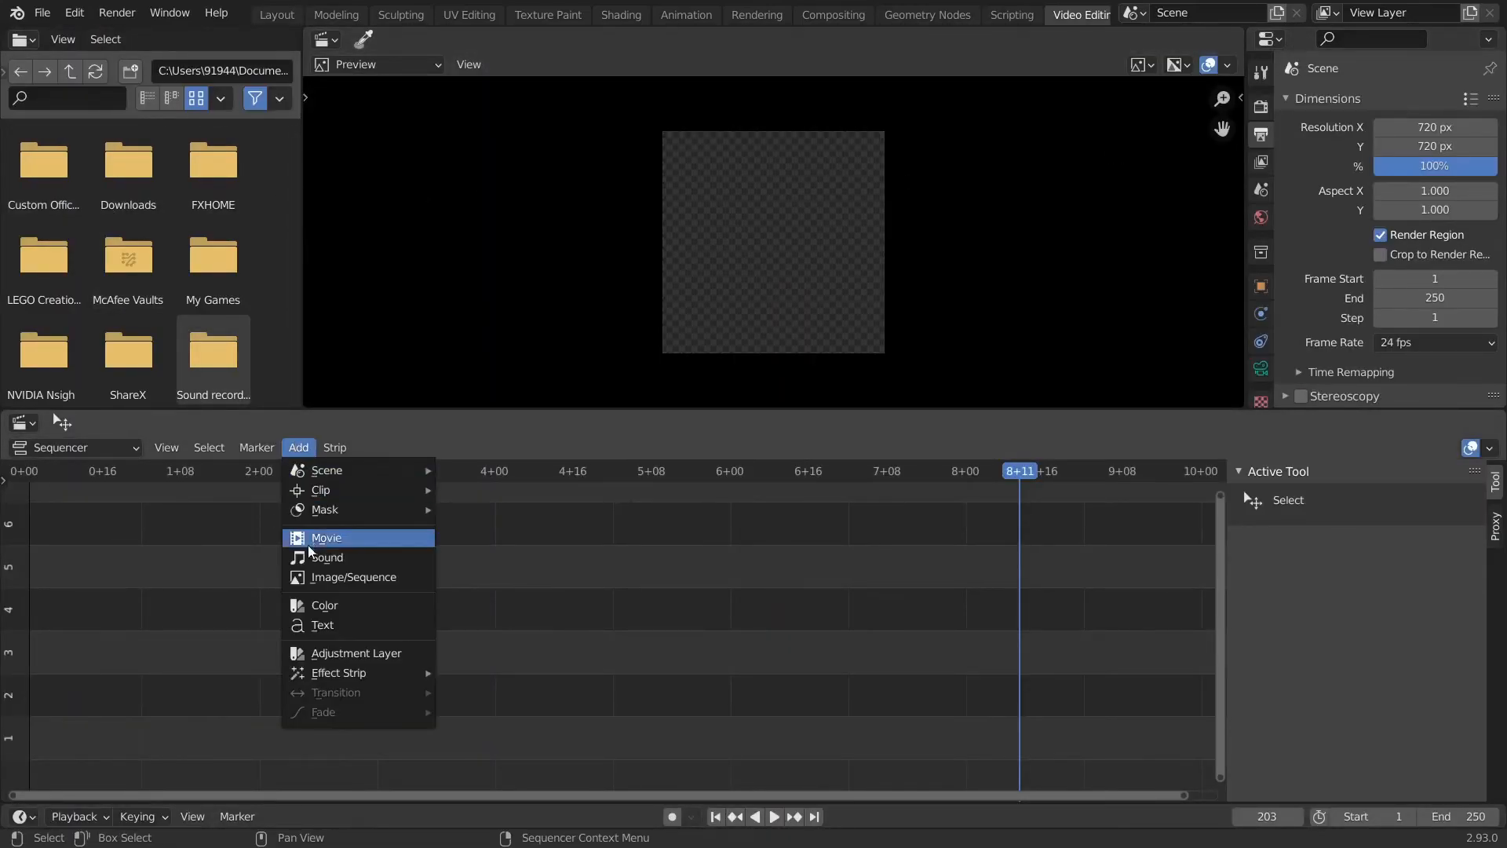
left_click(314, 577)
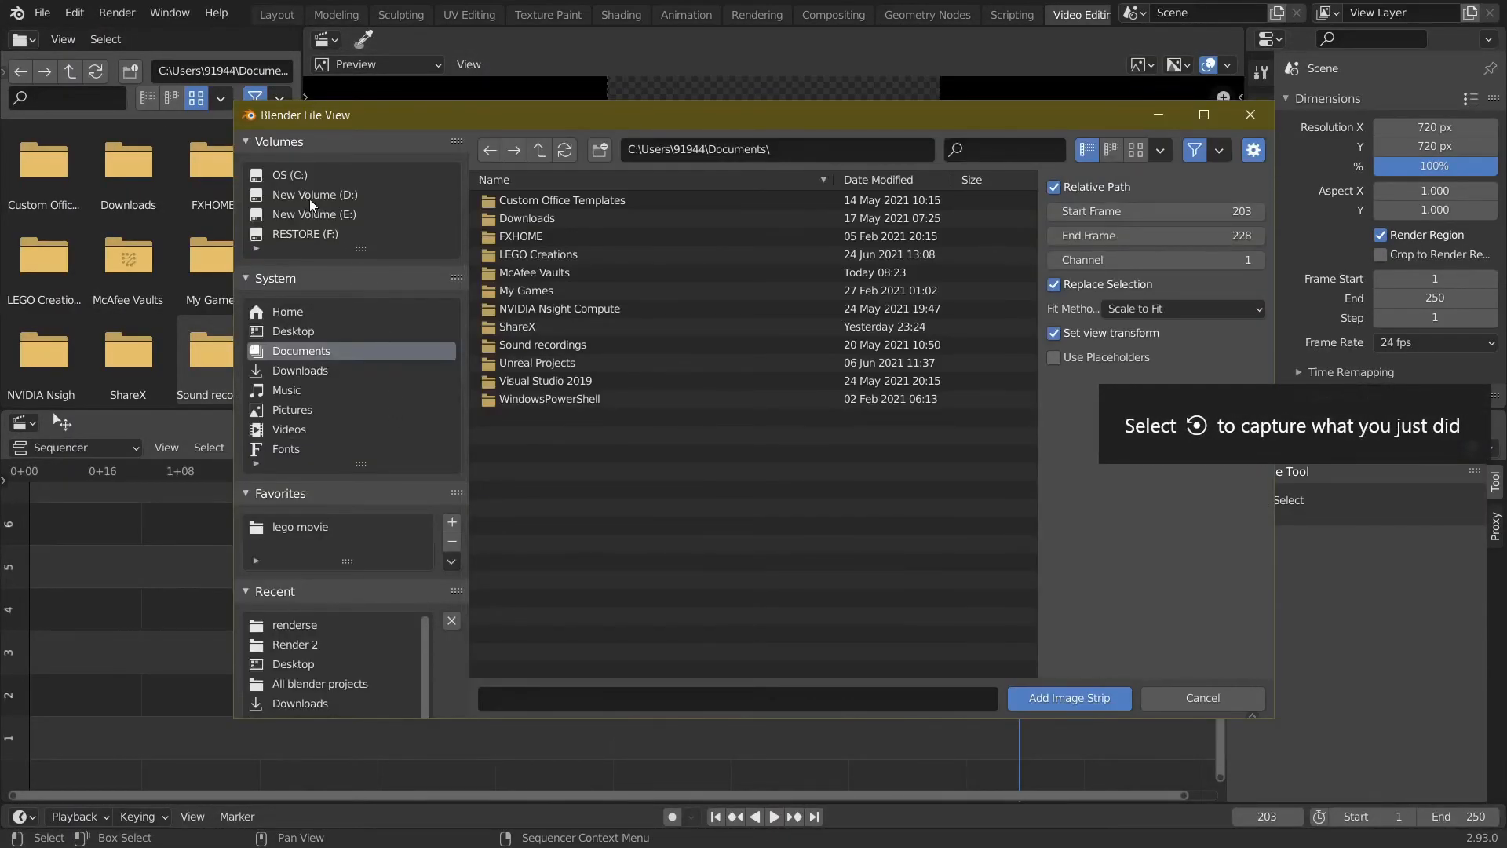
left_click(310, 526)
left_click(537, 220)
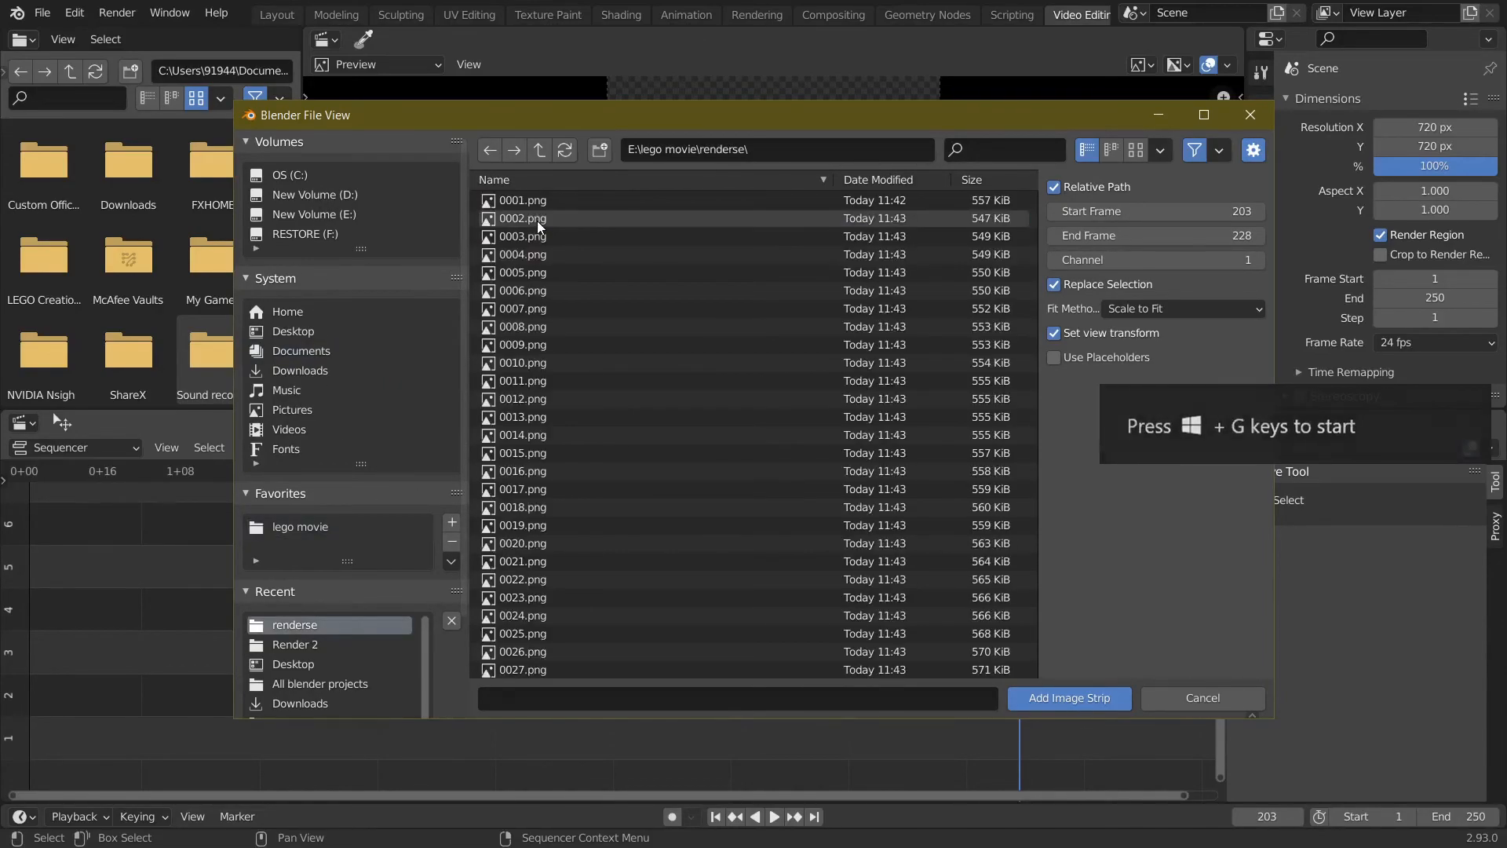
left_click(525, 201)
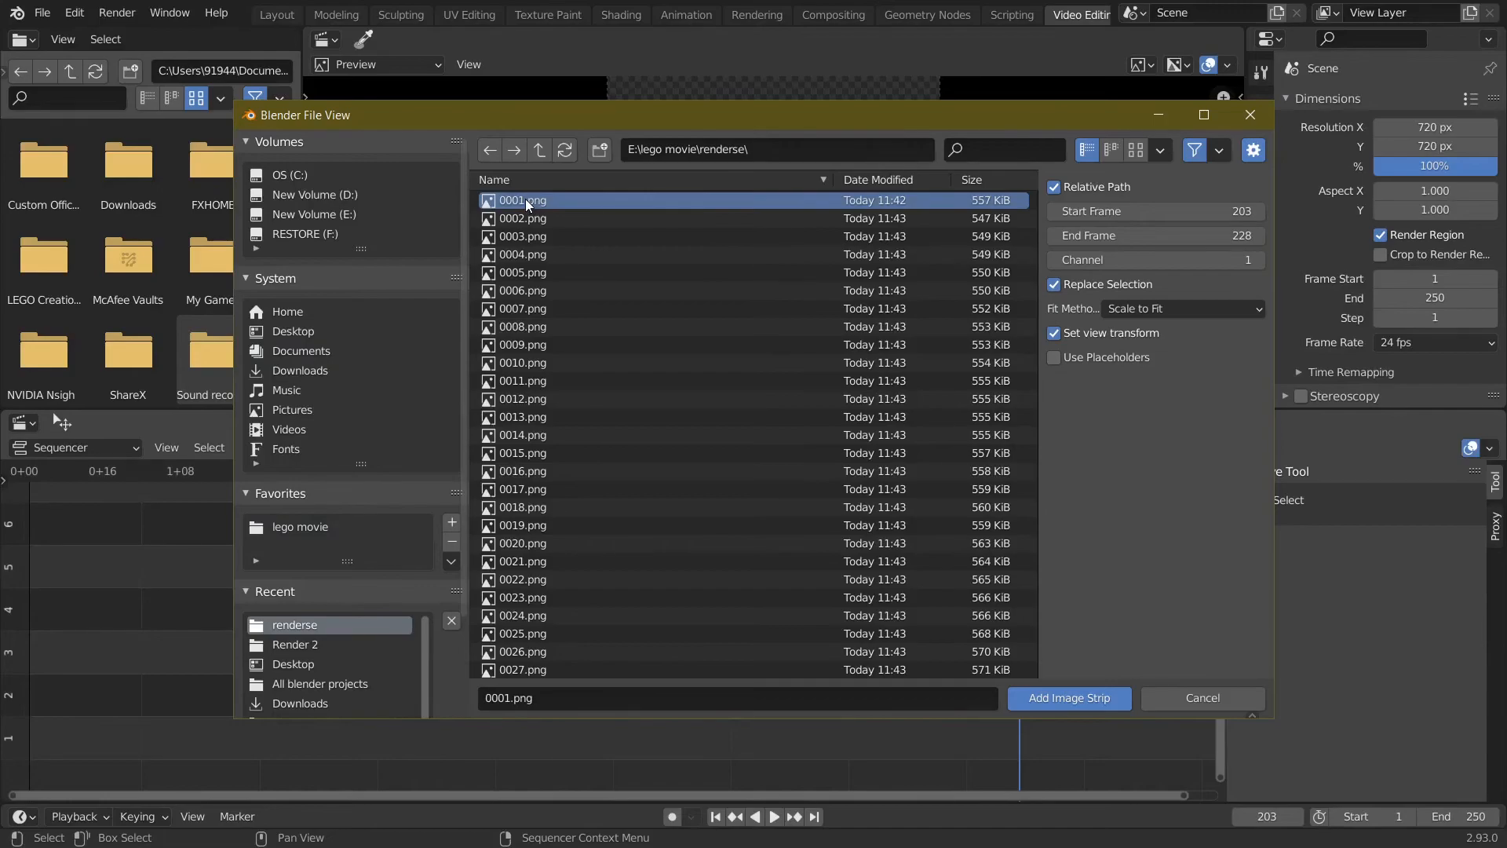
key("a")
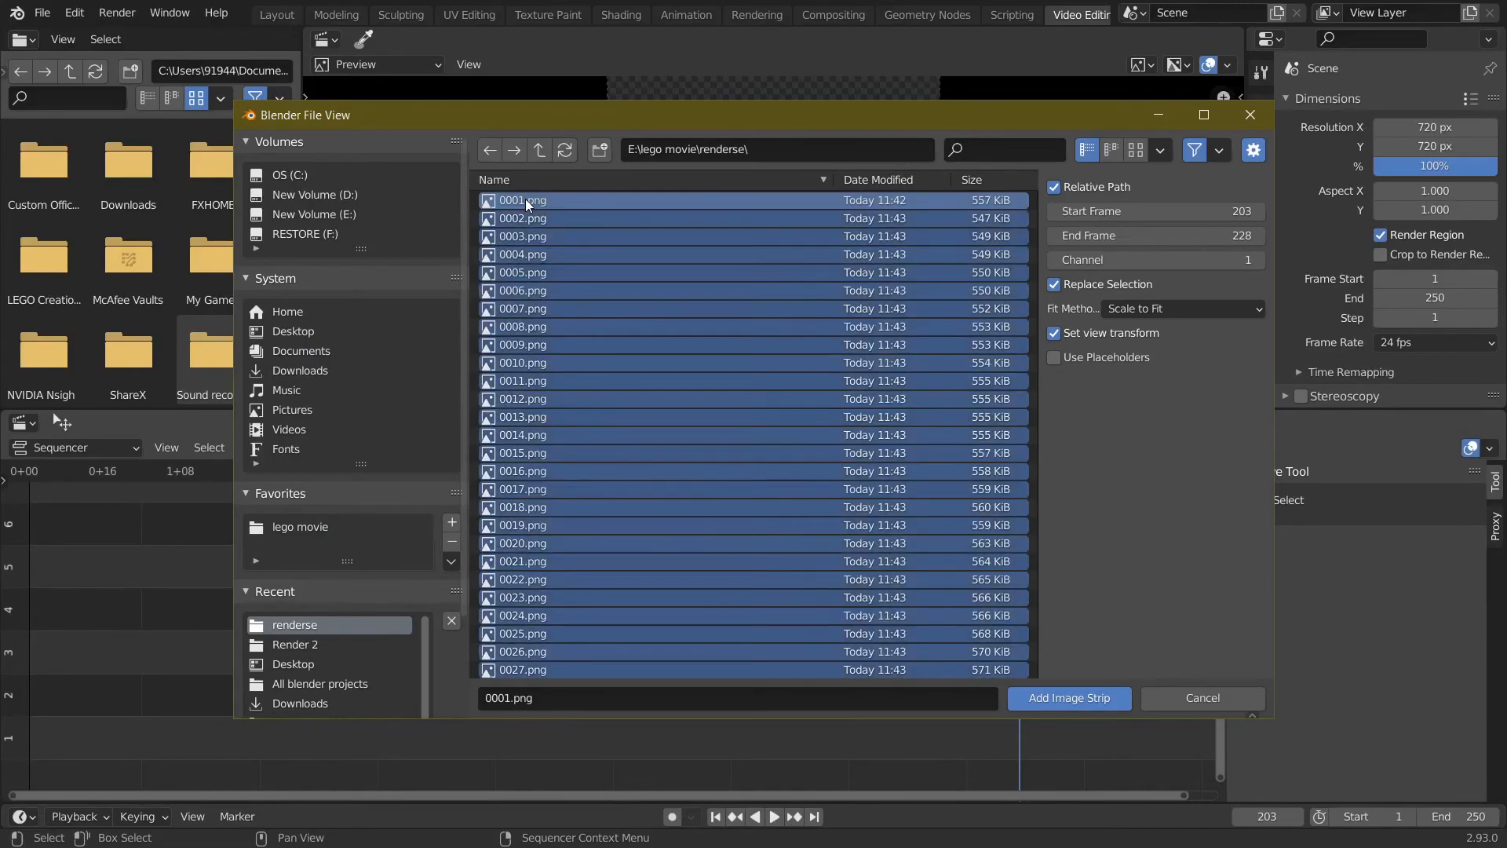
left_click(1053, 697)
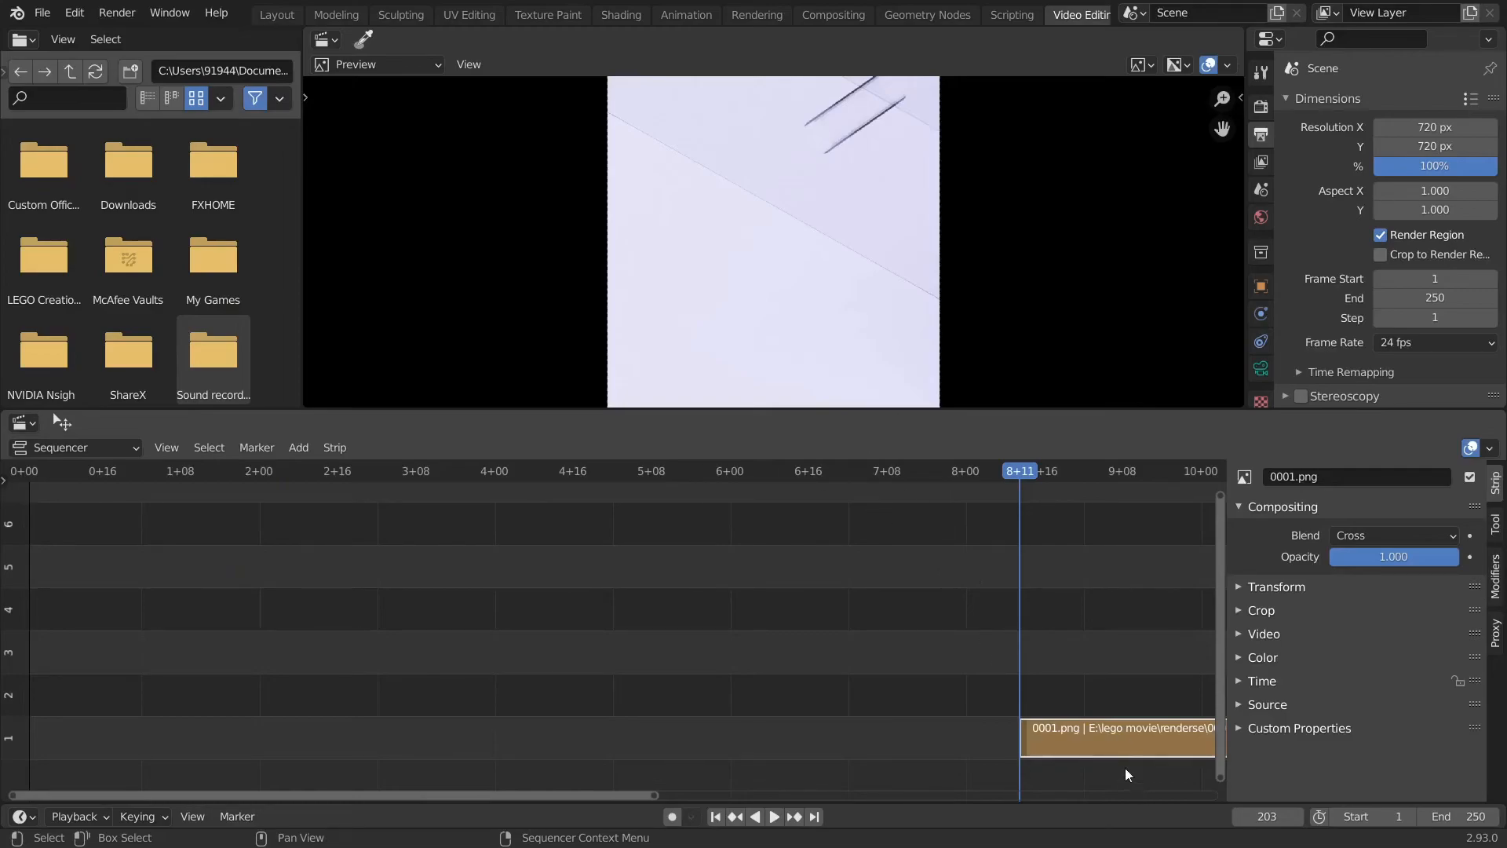
- Move the image strip to the start of channel 1, play back the sequence and check where the strip ends
left_click_drag(1123, 741, 69, 746)
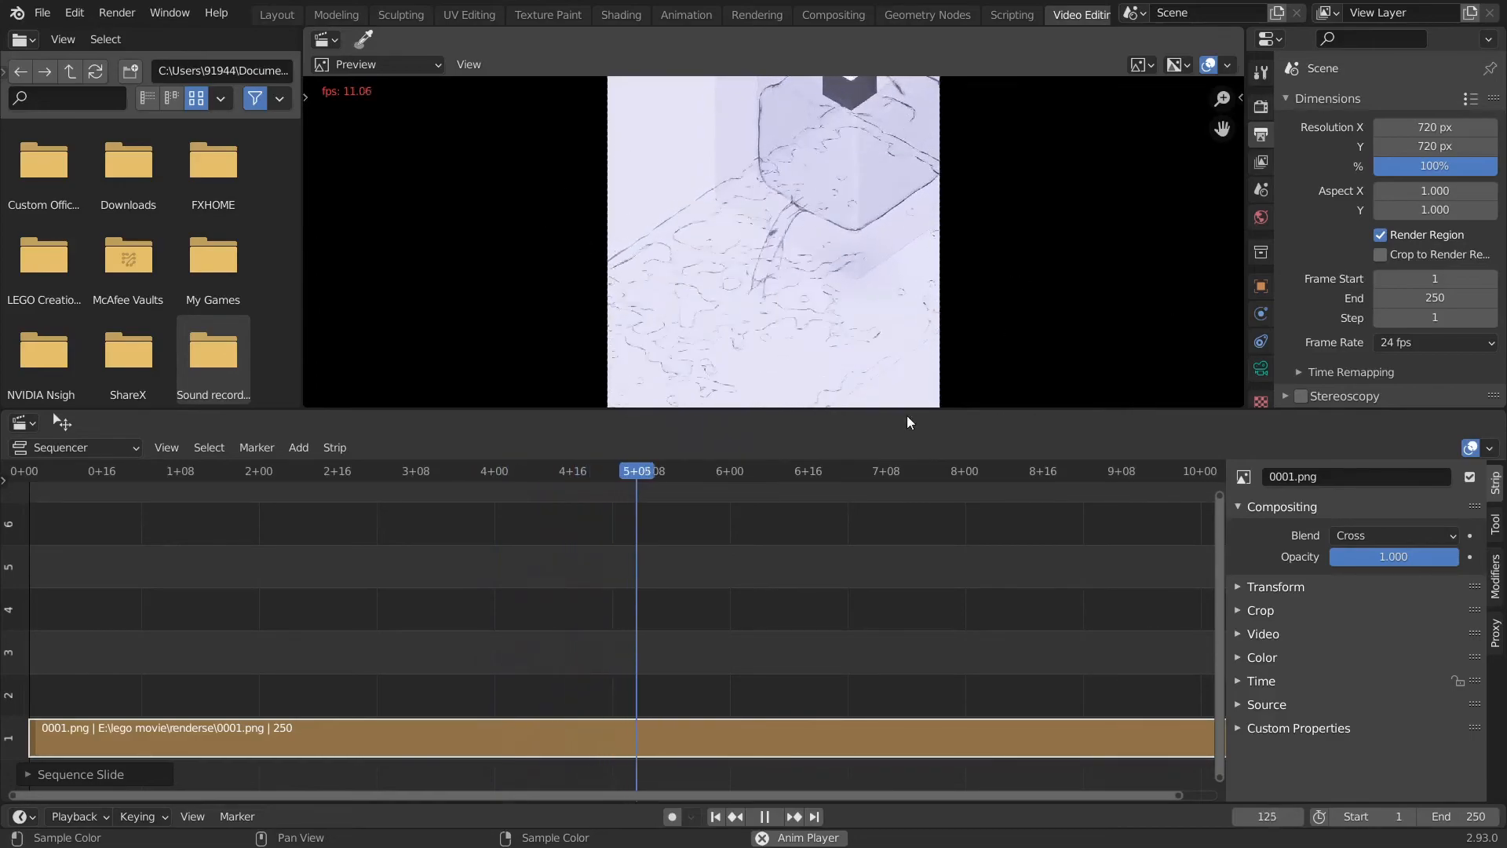
key("space")
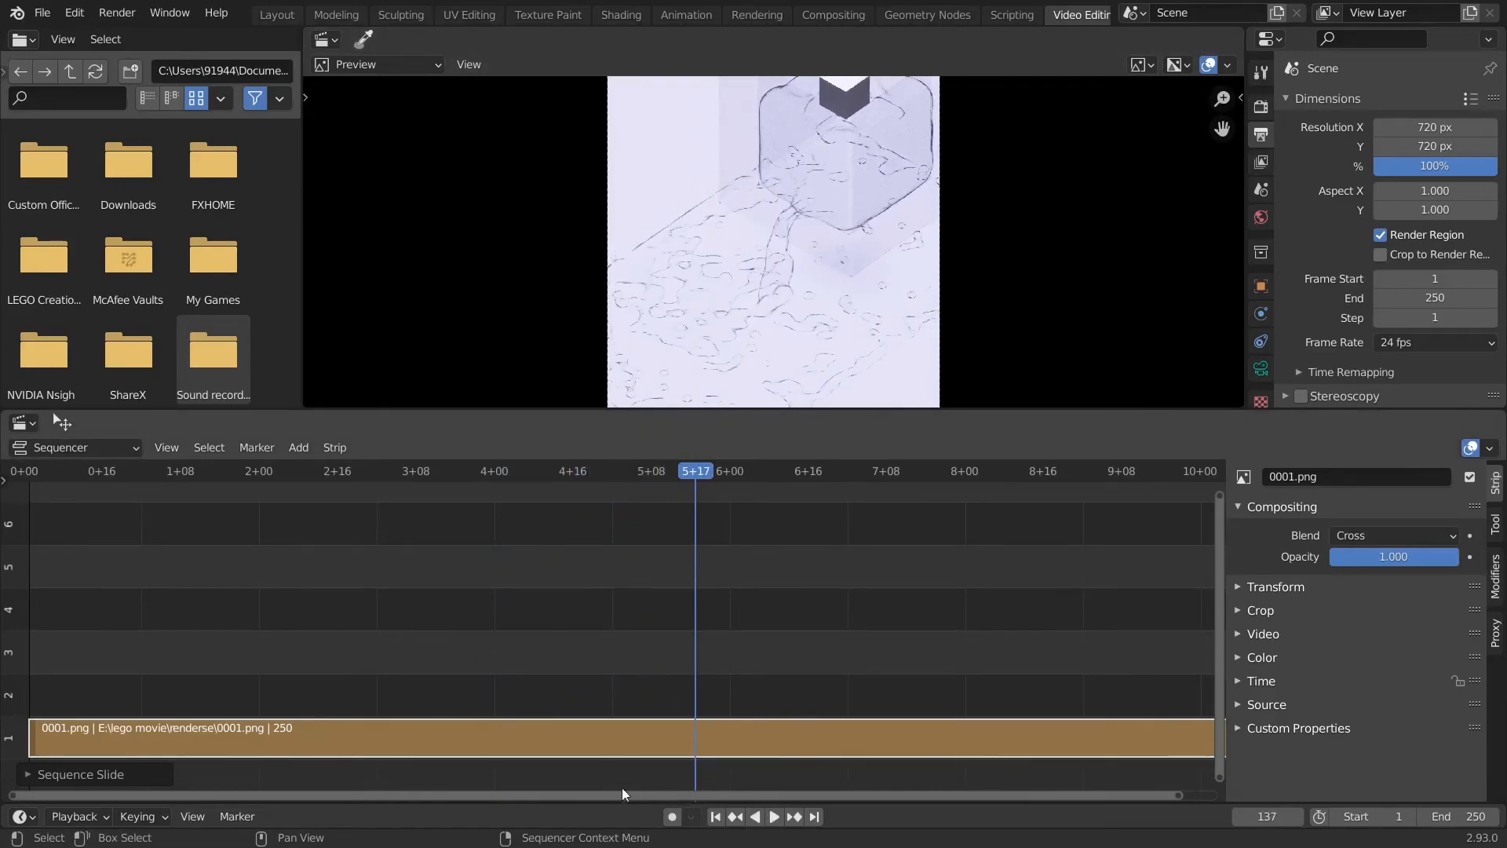
left_click_drag(548, 798, 733, 794)
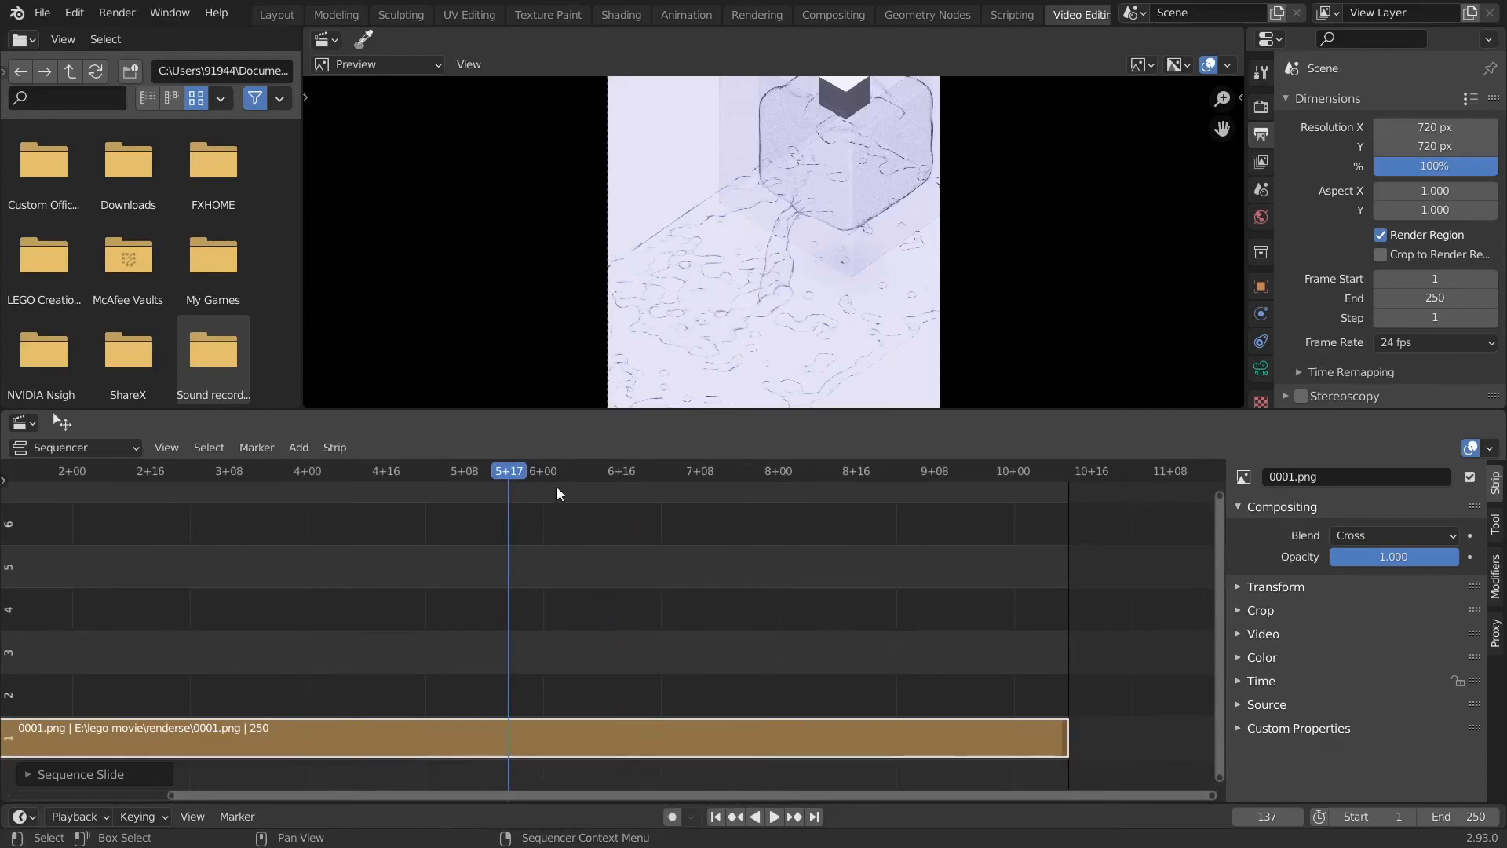
- Change the render output folder to E:\lego movie\
left_click_drag(513, 469, 279, 502)
scroll(1489, 144, "down", 8)
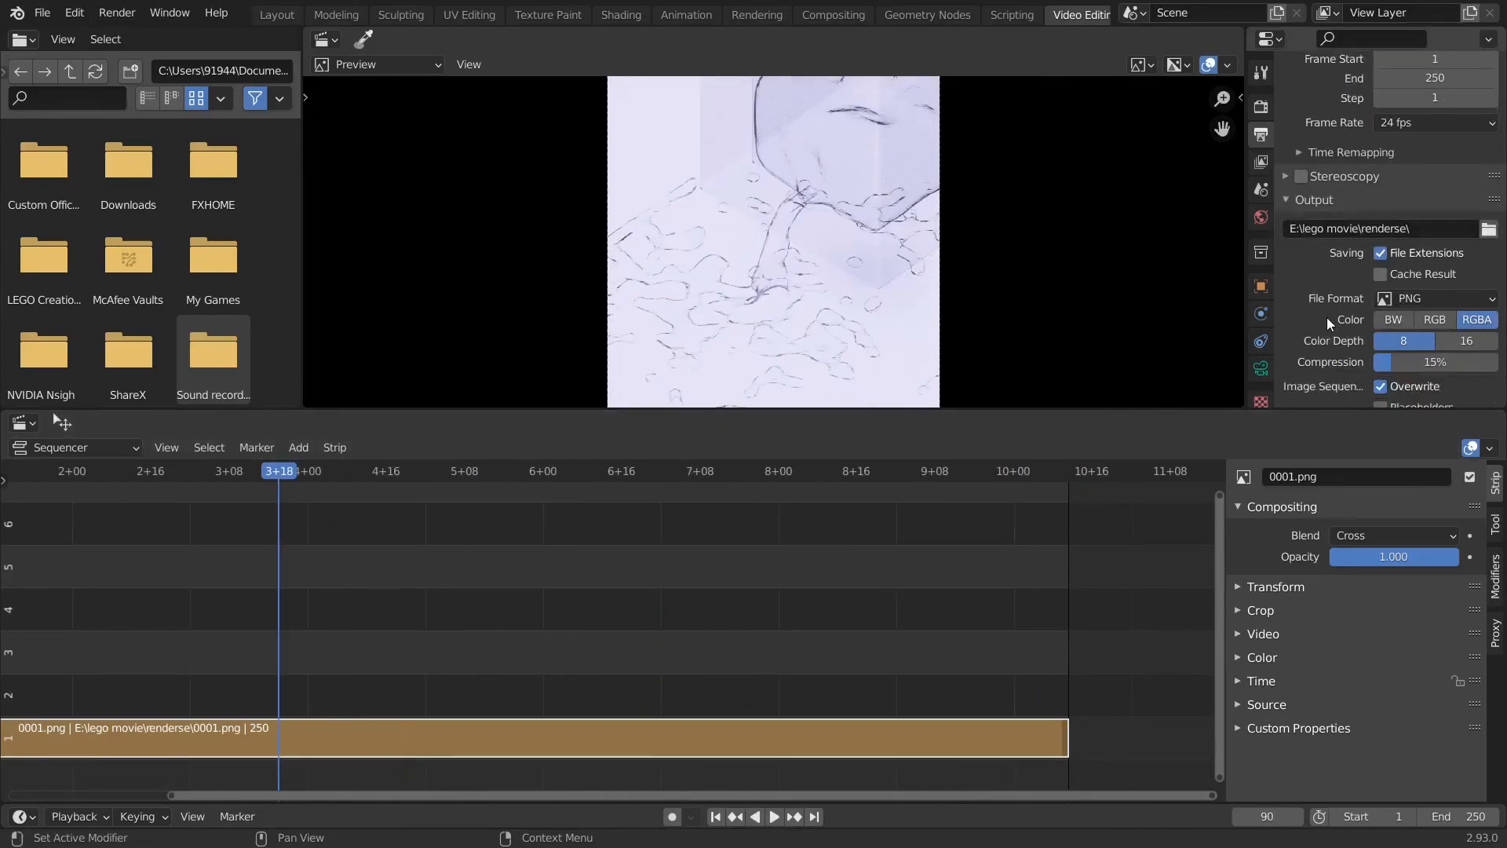
left_click(1488, 167)
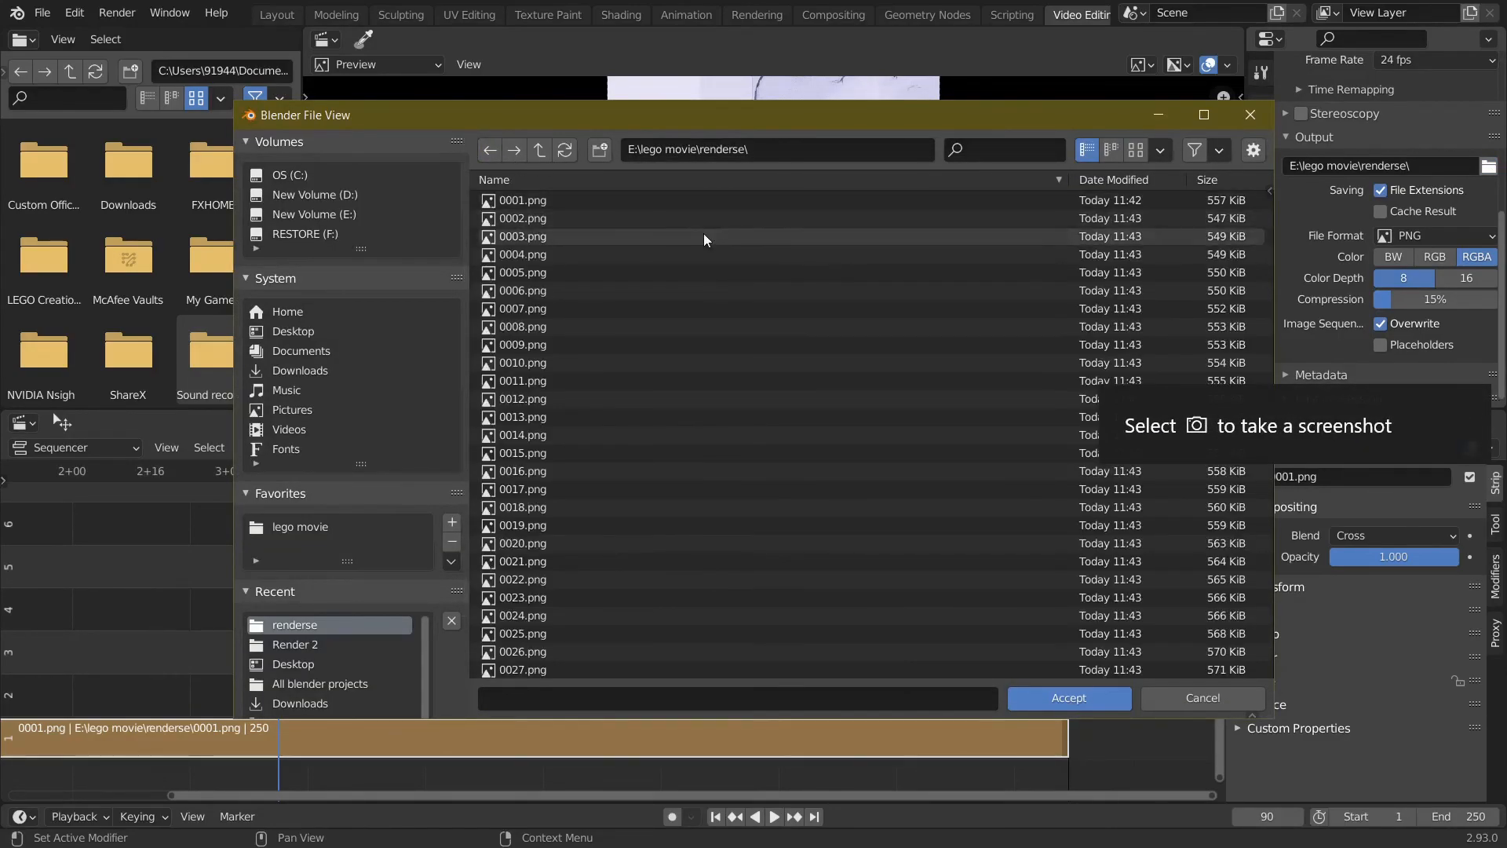
left_click(288, 528)
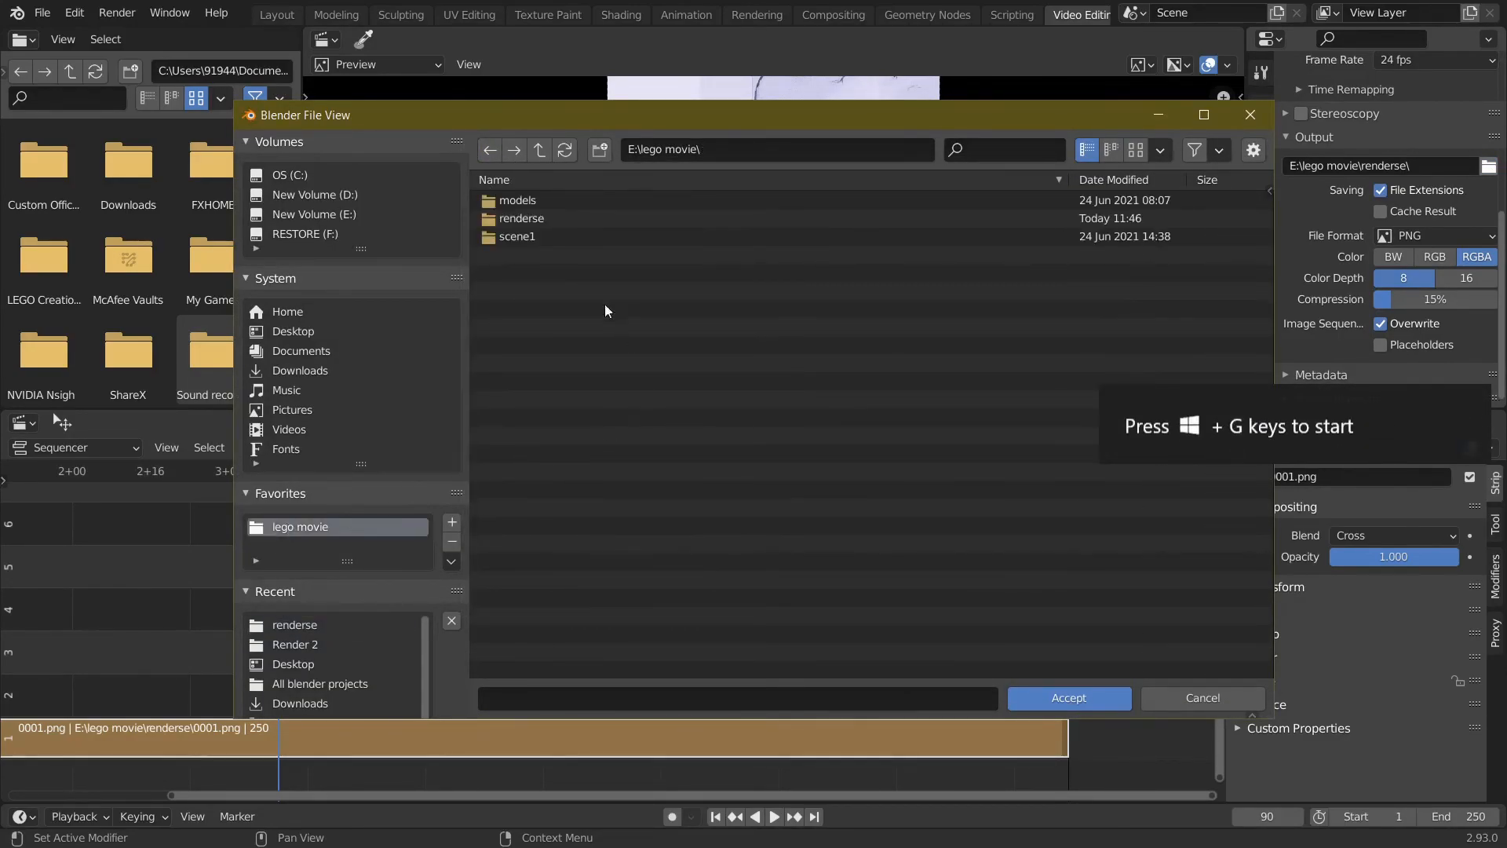
left_click(1061, 697)
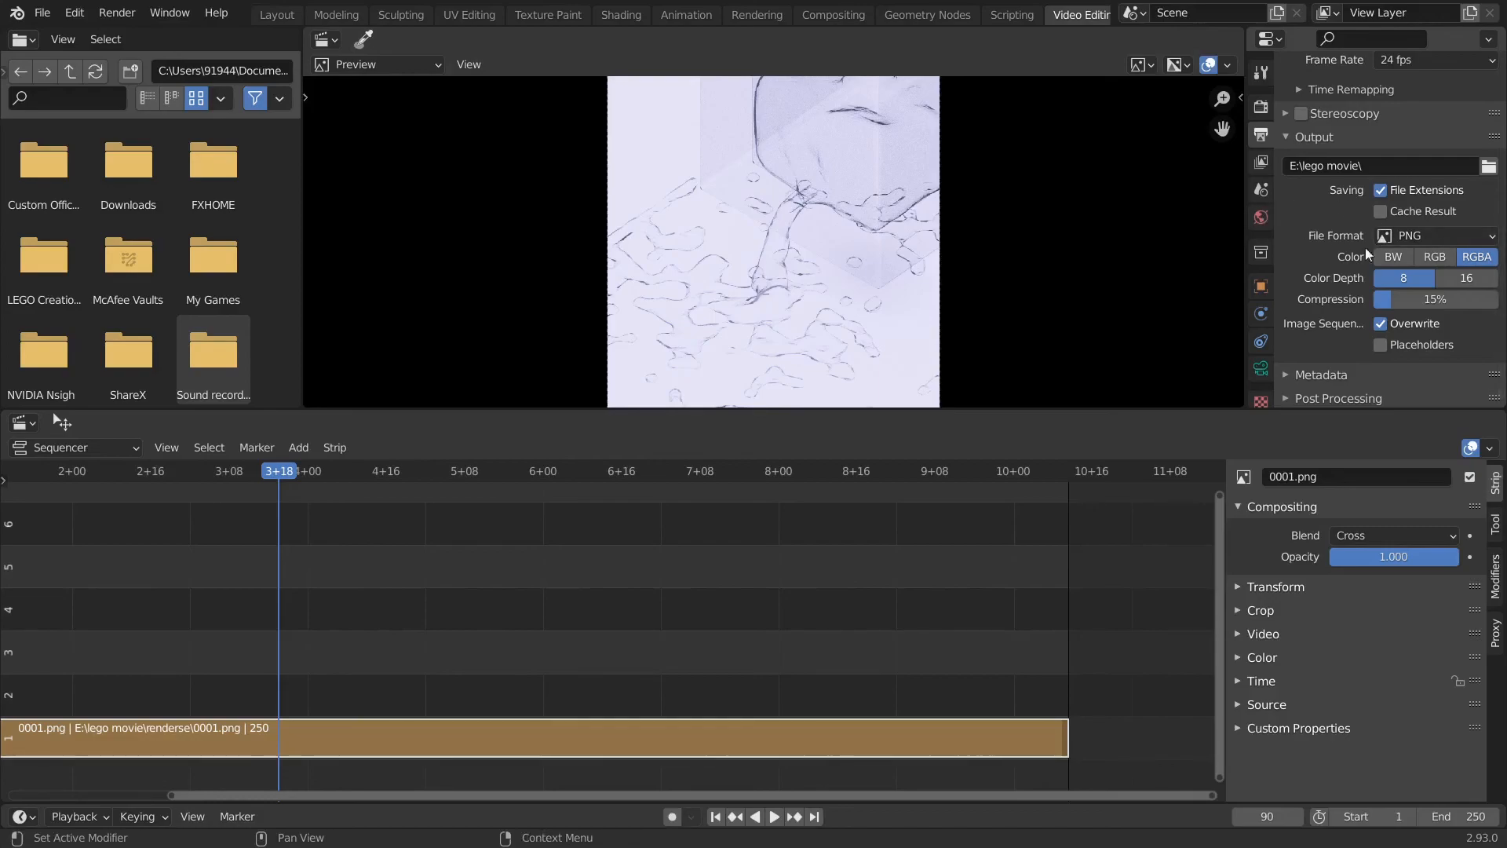
- Set the output format to FFmpeg Video with an MPEG-4 container and start rendering the sequence as a video
left_click(1396, 237)
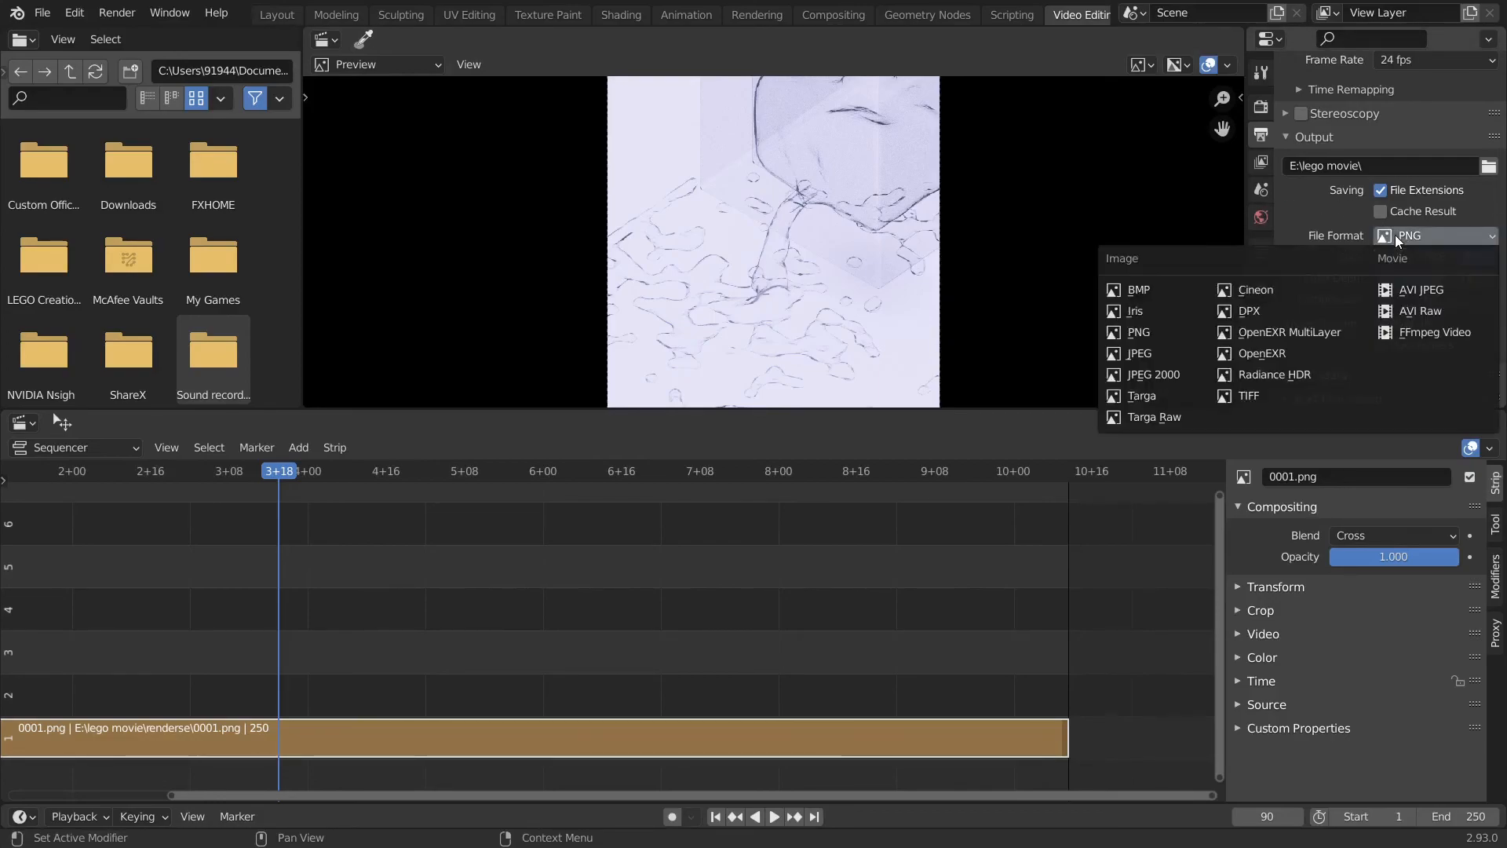
left_click(1416, 336)
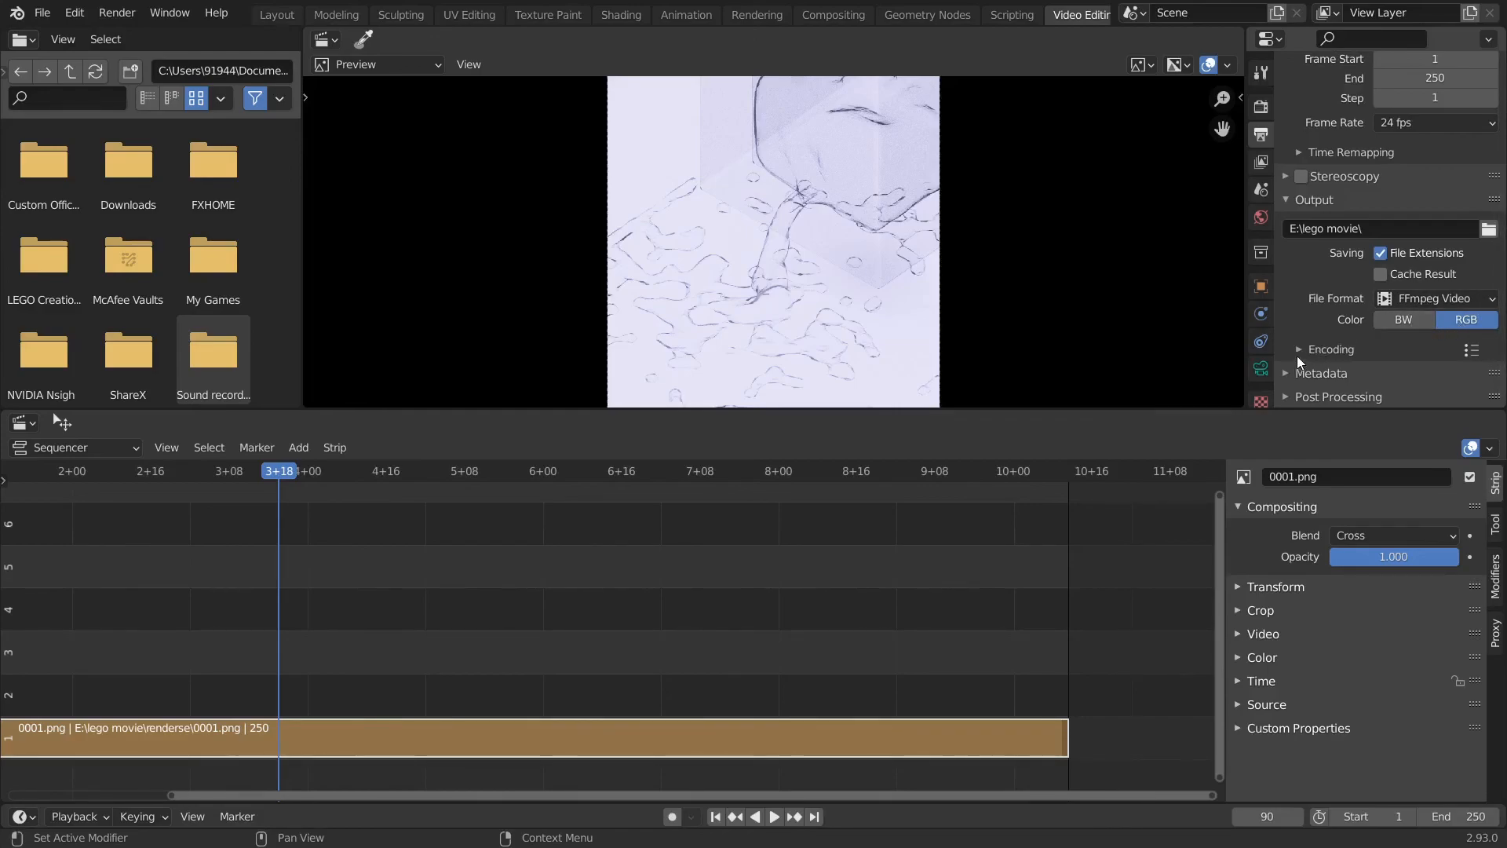
left_click(1318, 353)
left_click(1403, 378)
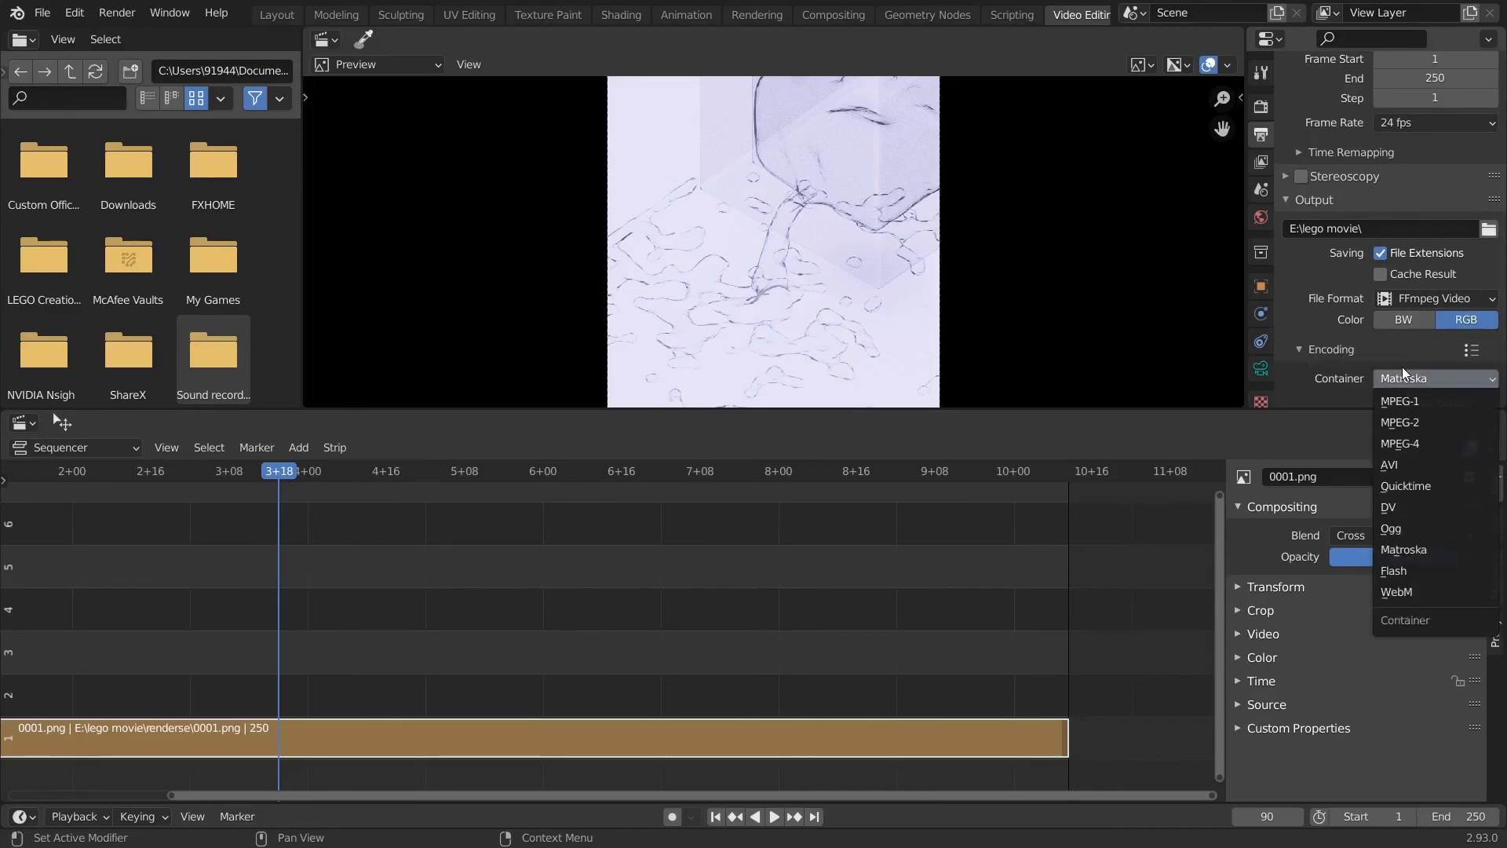
left_click(1400, 444)
scroll(1423, 284, "down", 3)
scroll(1396, 308, "up", 6)
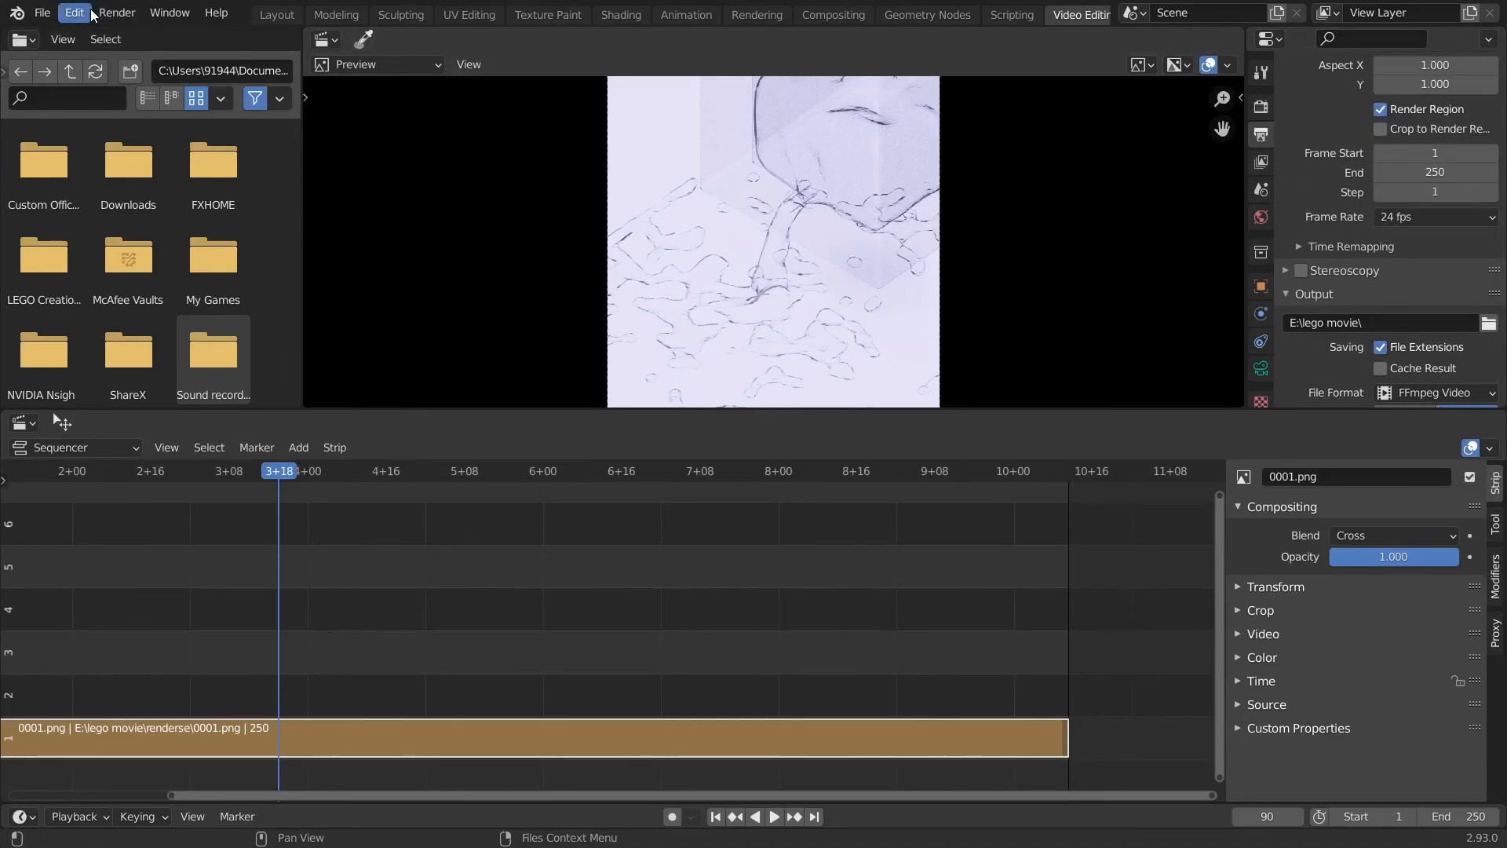
left_click(115, 13)
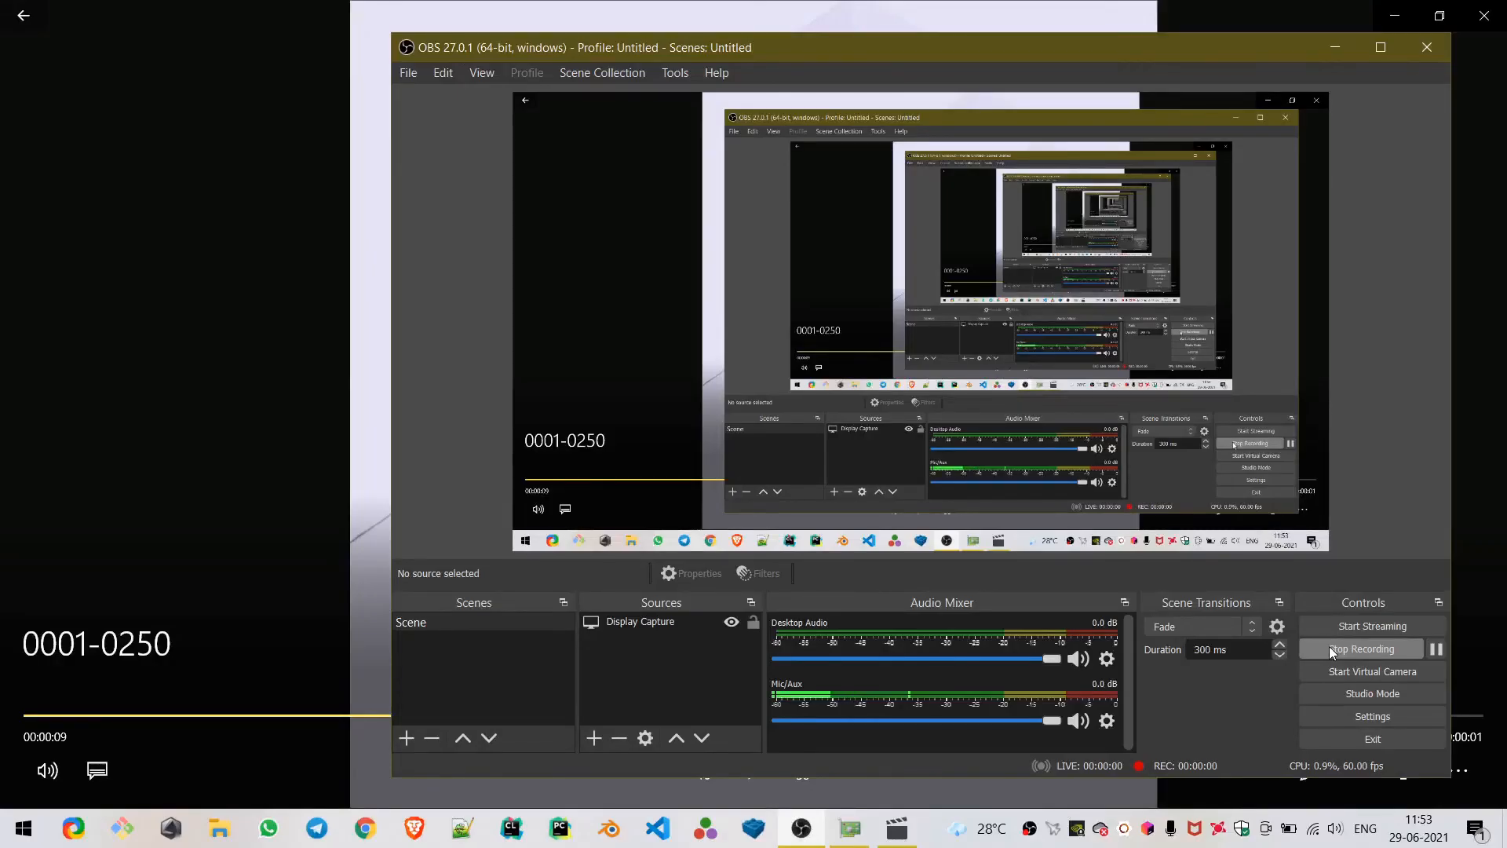
- Switch to the media player and replay the rendered video 0001-0250 from the start to review the animation
left_click(227, 296)
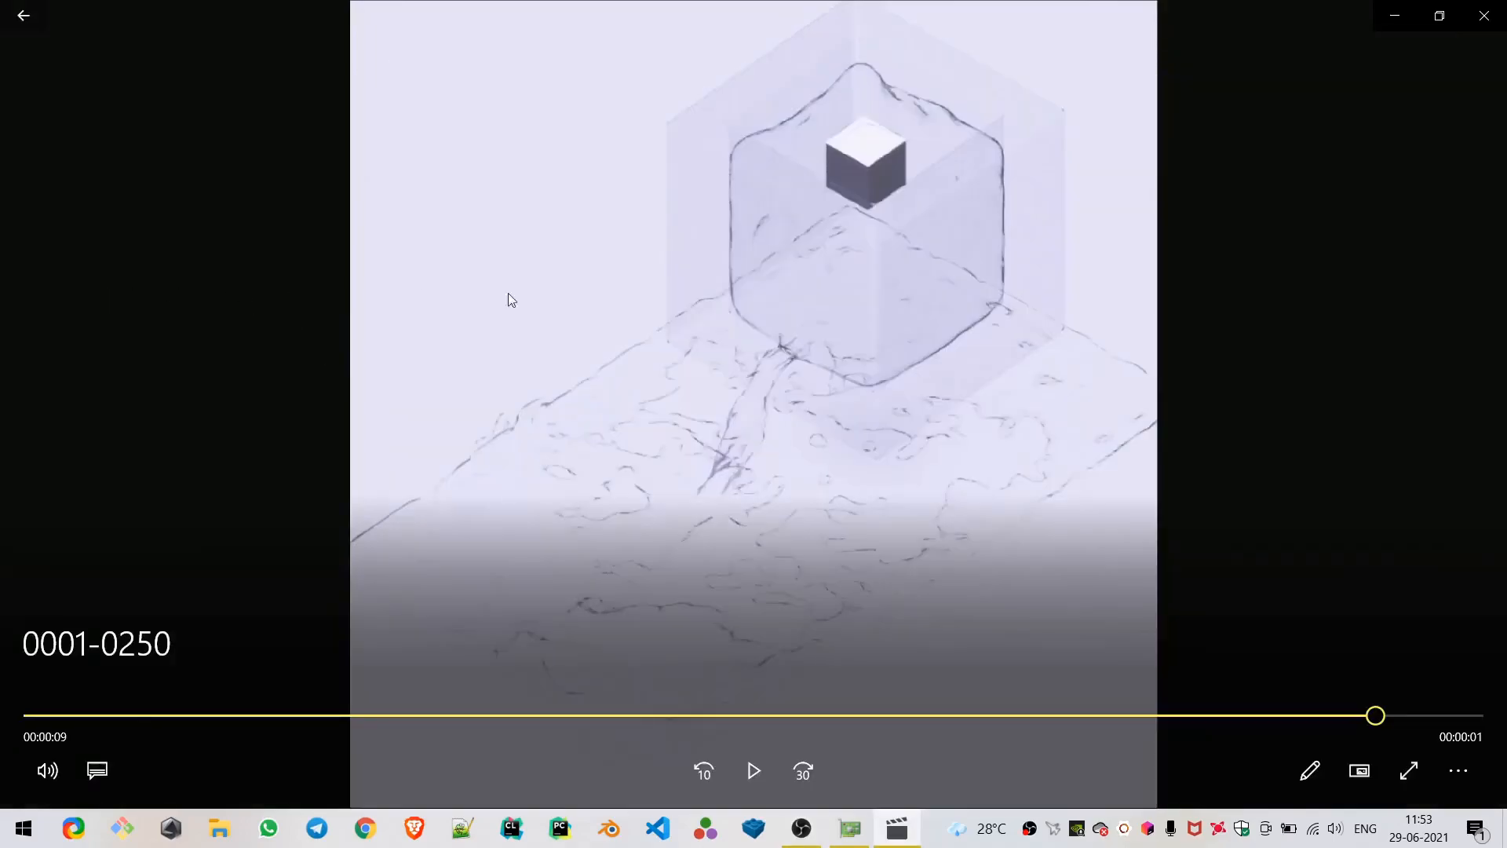
left_click(862, 411)
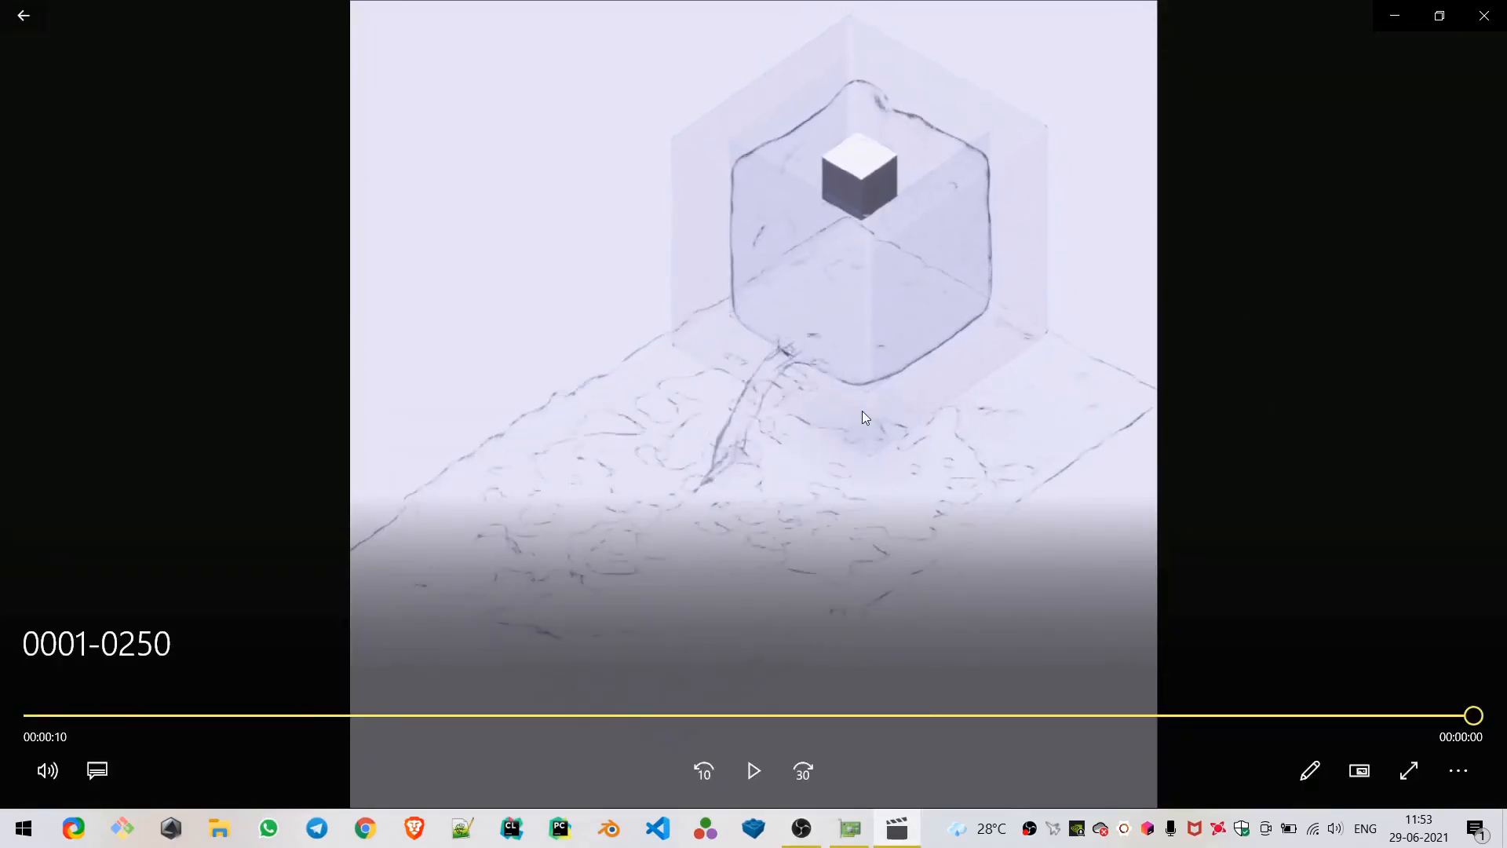
left_click(862, 411)
key("space")
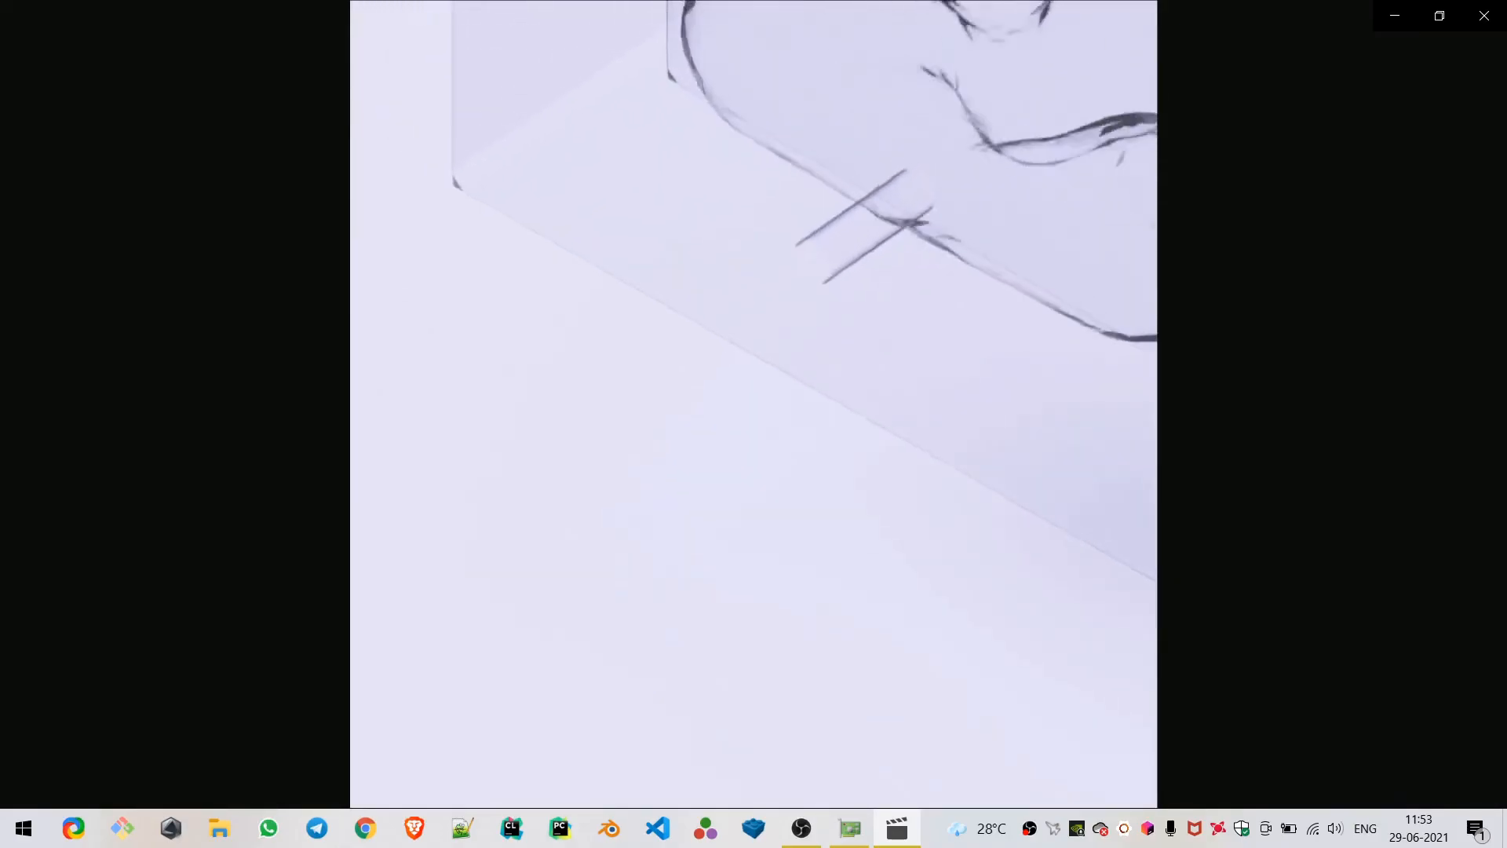